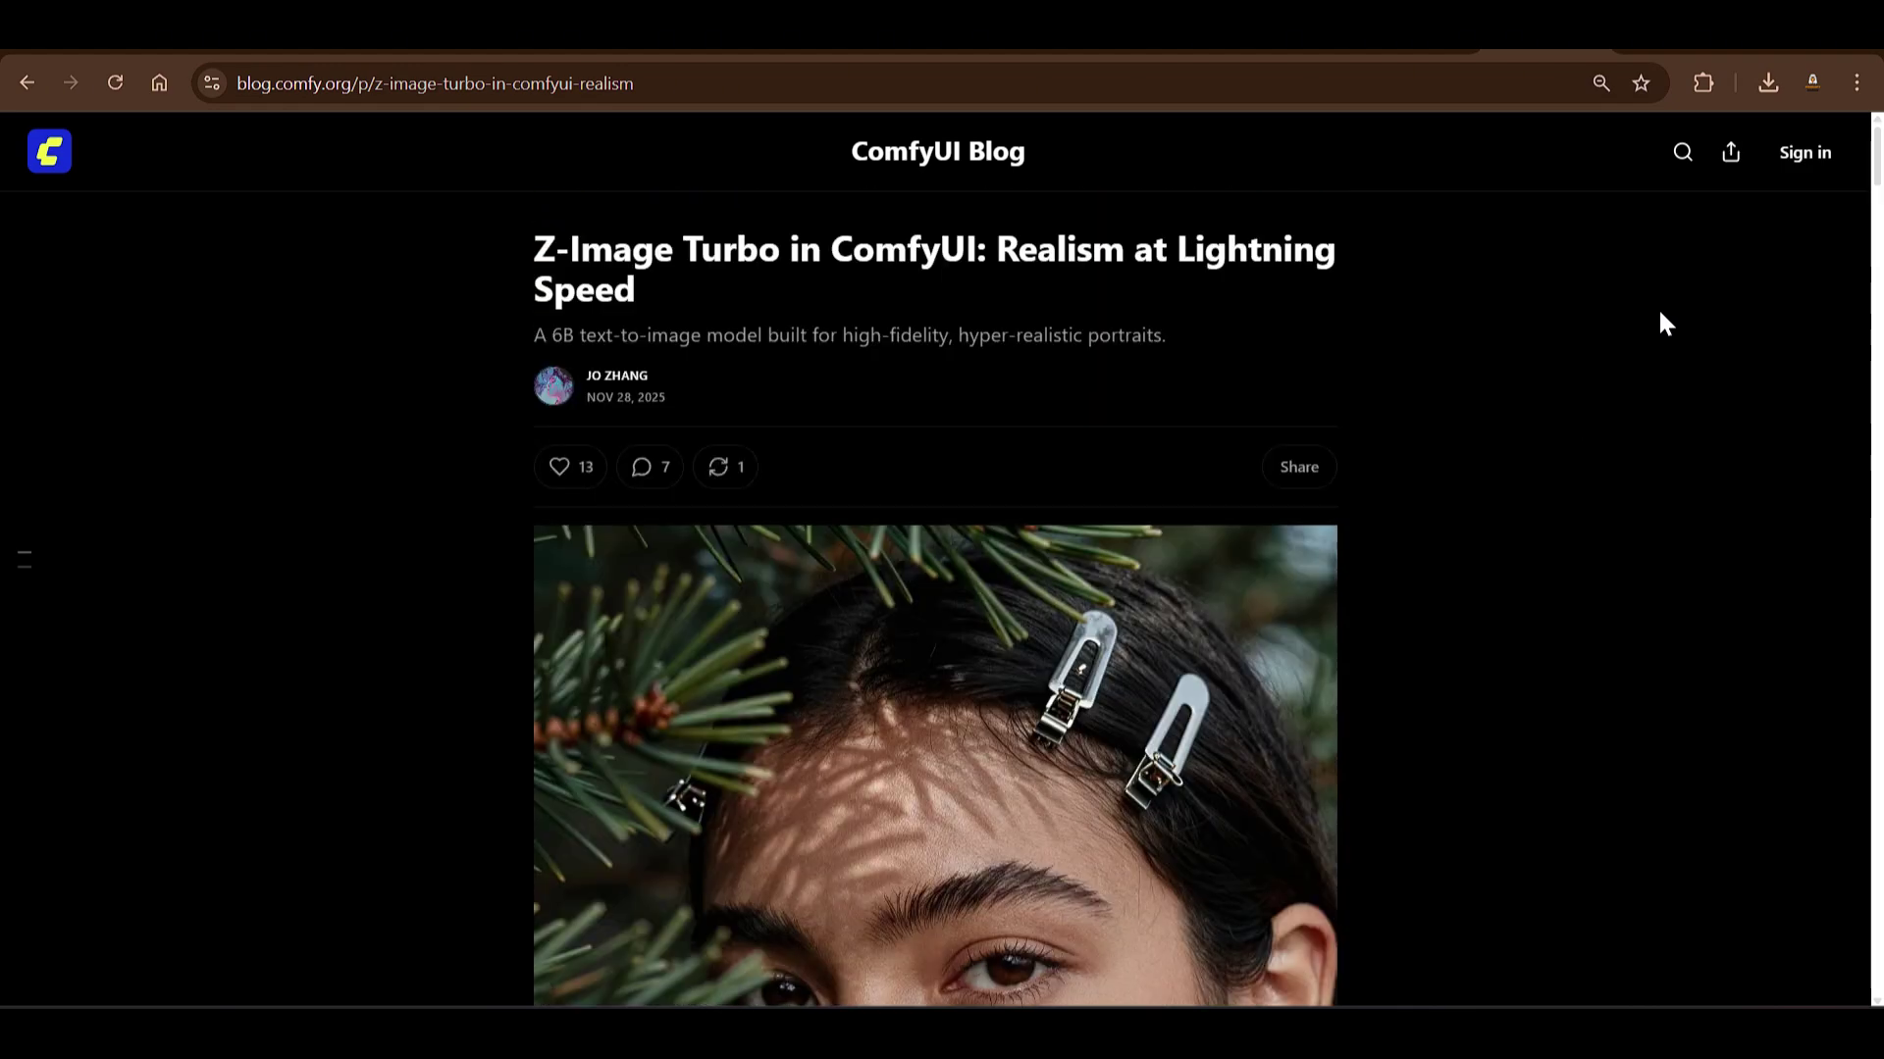
# Step: Revisit the Z-Image-Turbo model card's three-variant list, then return to the ComfyUI workflow
pyautogui.hotkey('alt', 'Left')
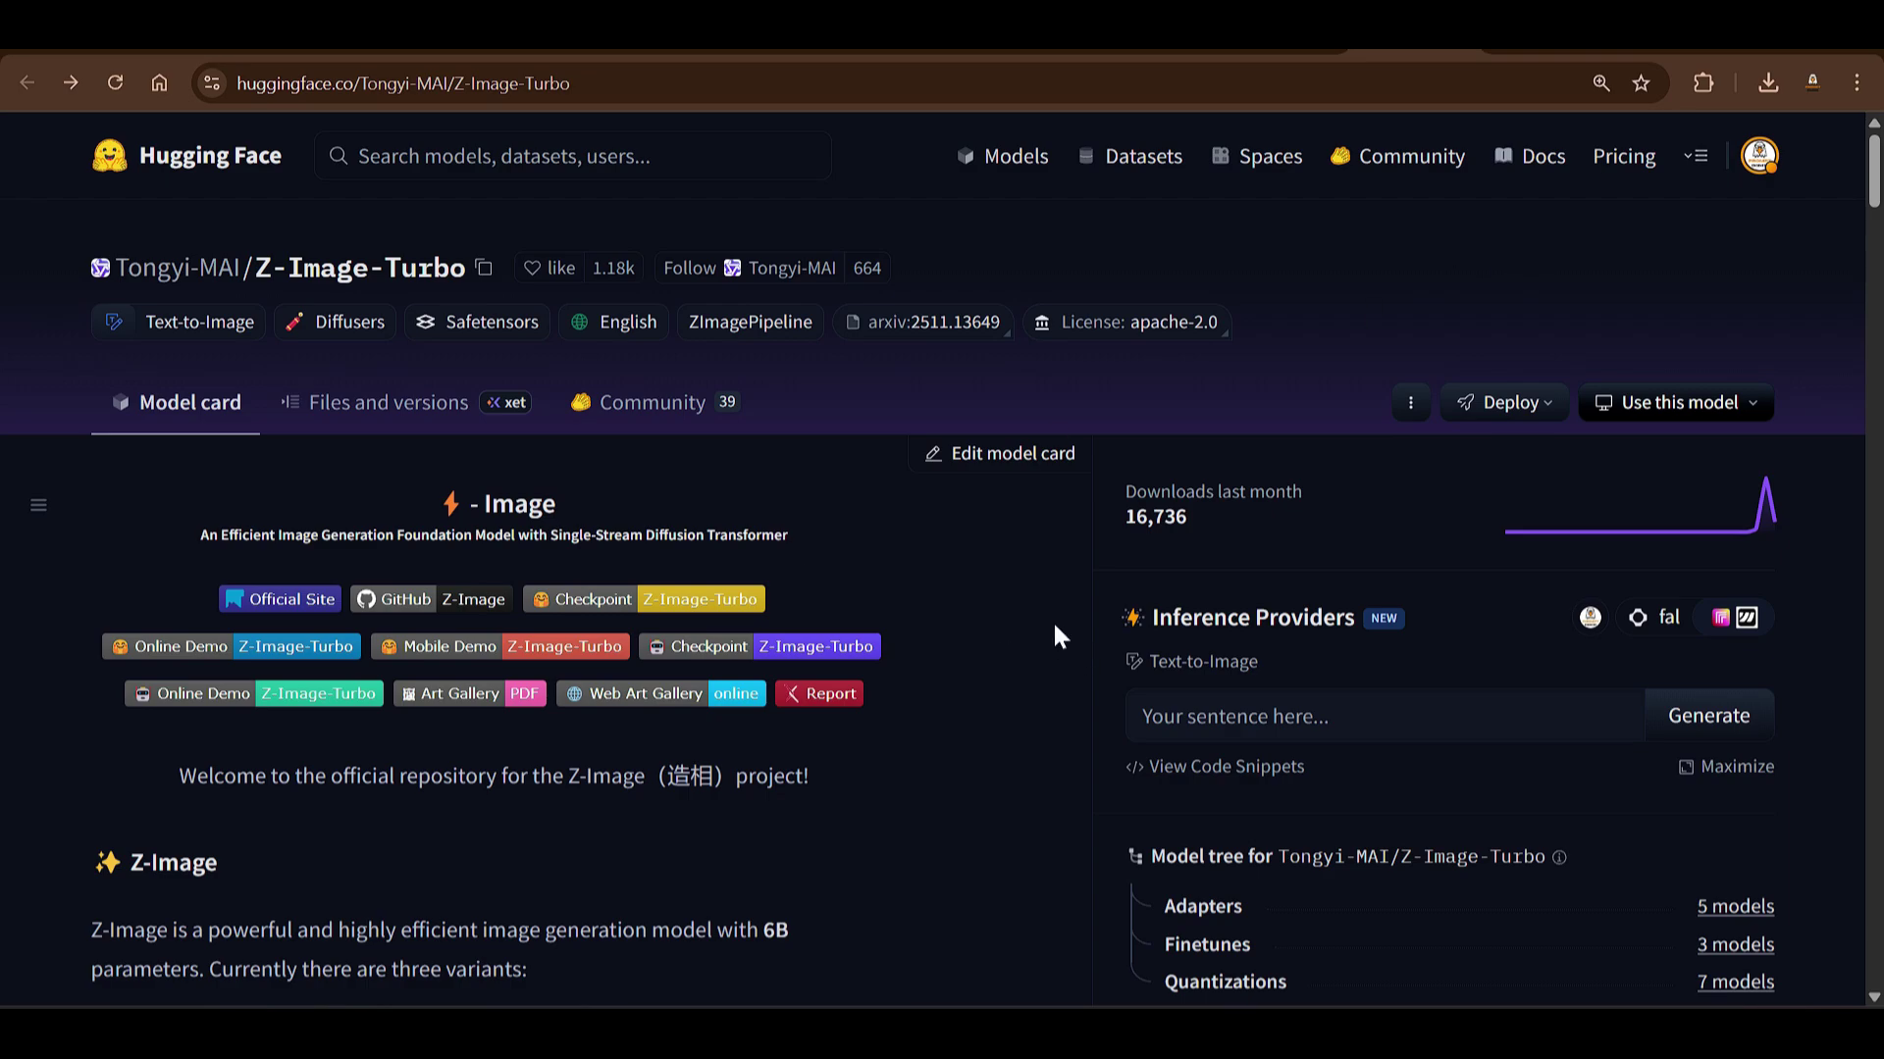
pyautogui.scroll(-6, 969, 640)
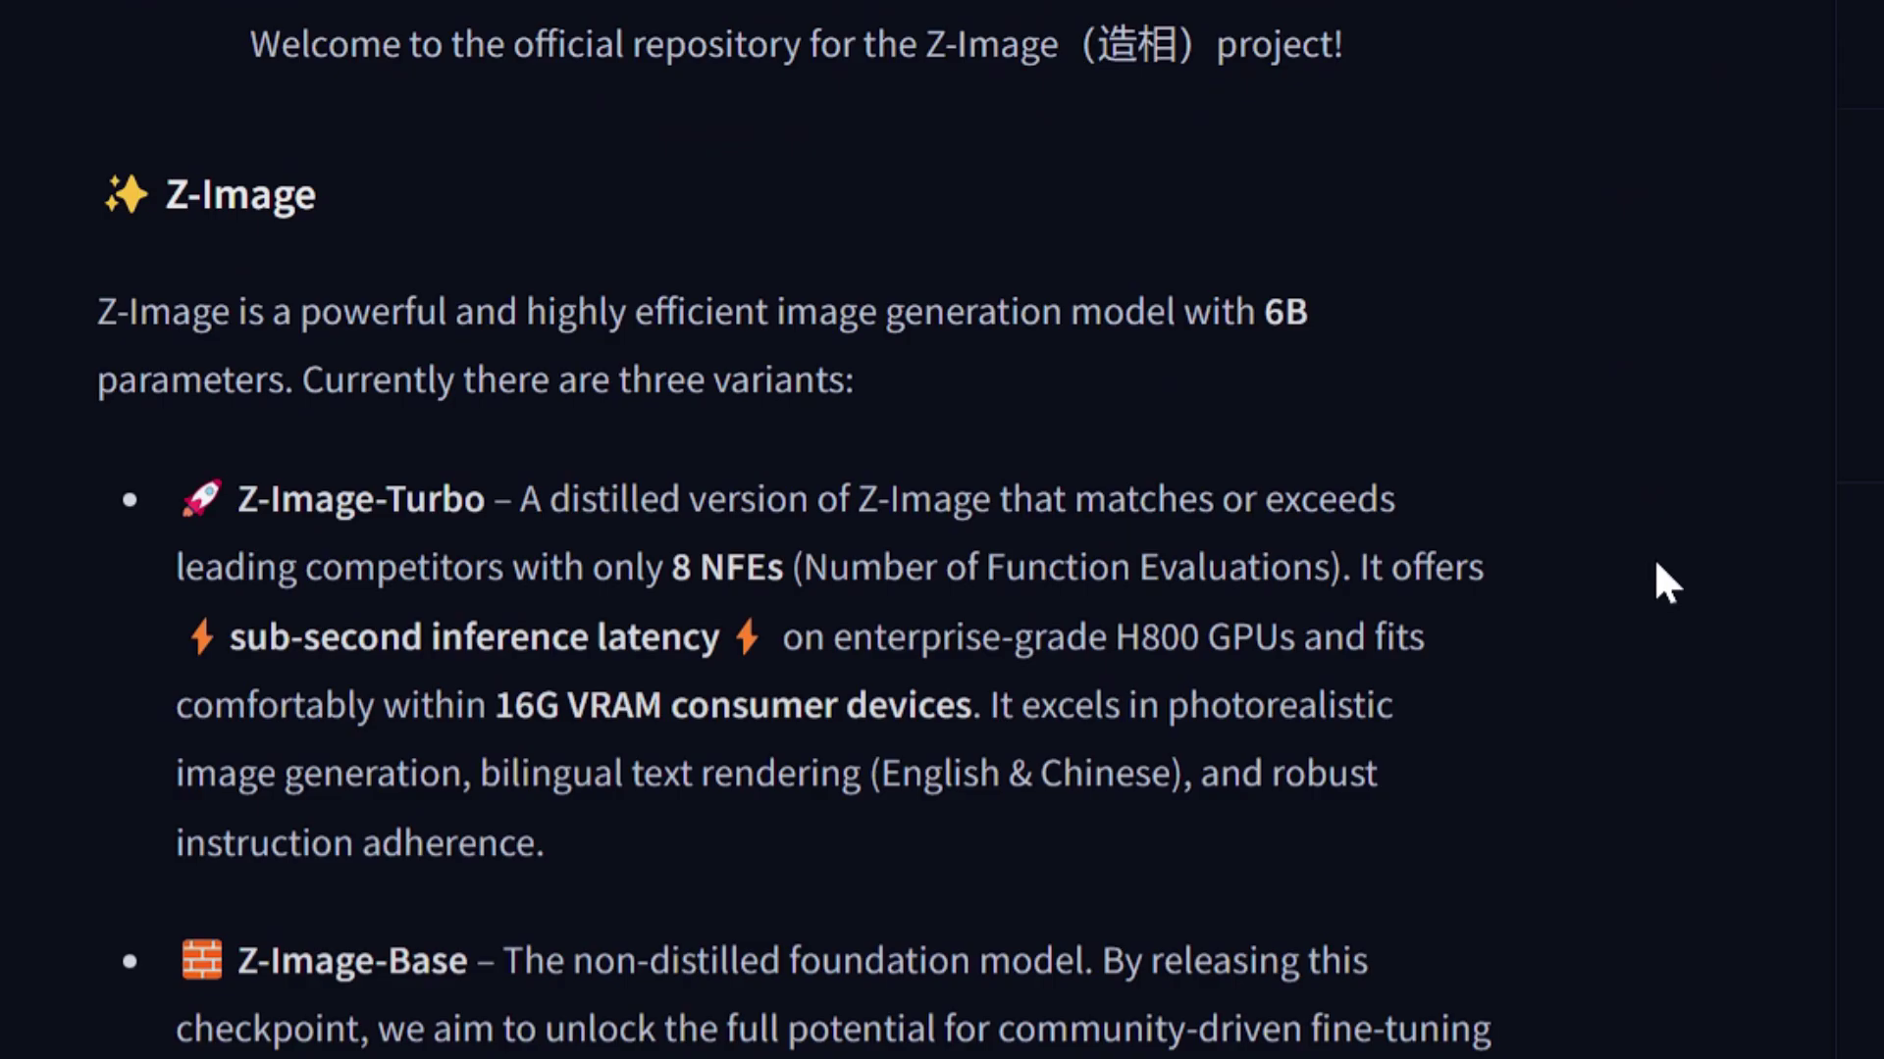
pyautogui.moveTo(571, 71); pyautogui.dragTo(1249, 55)
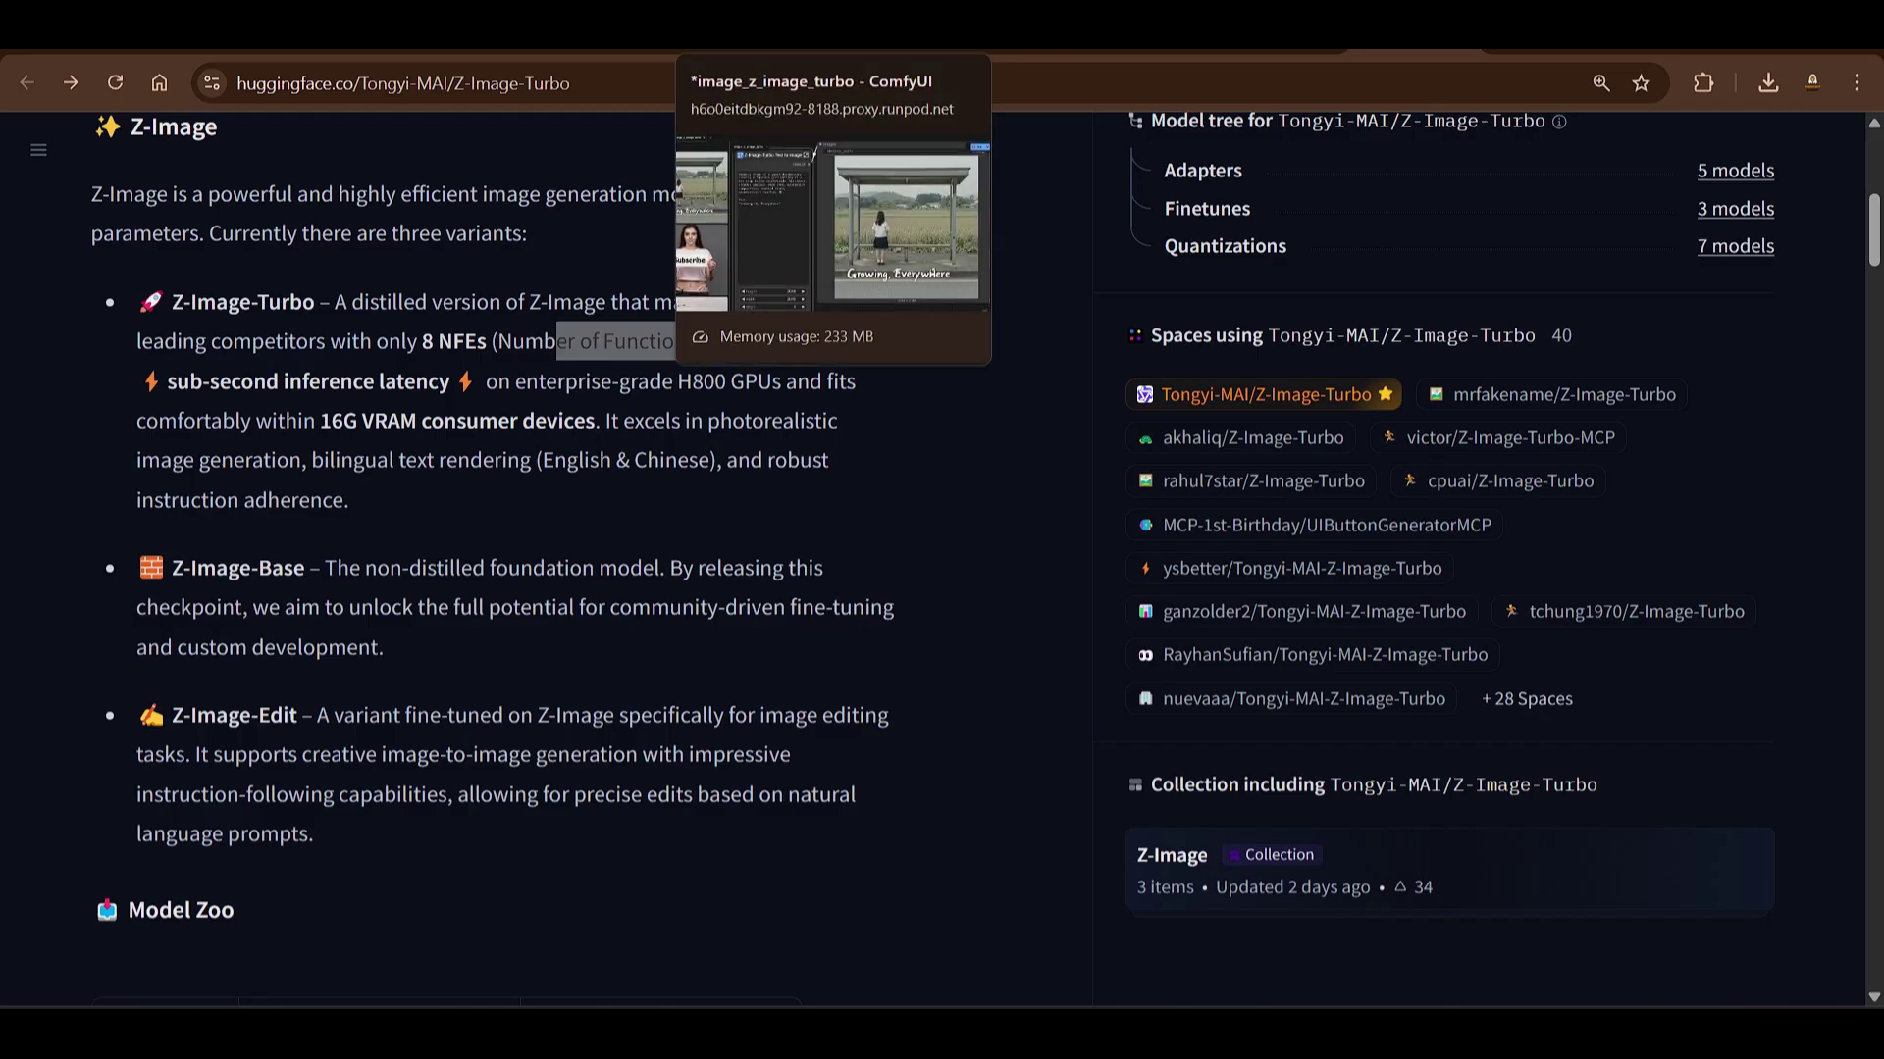
pyautogui.click(745, 28)
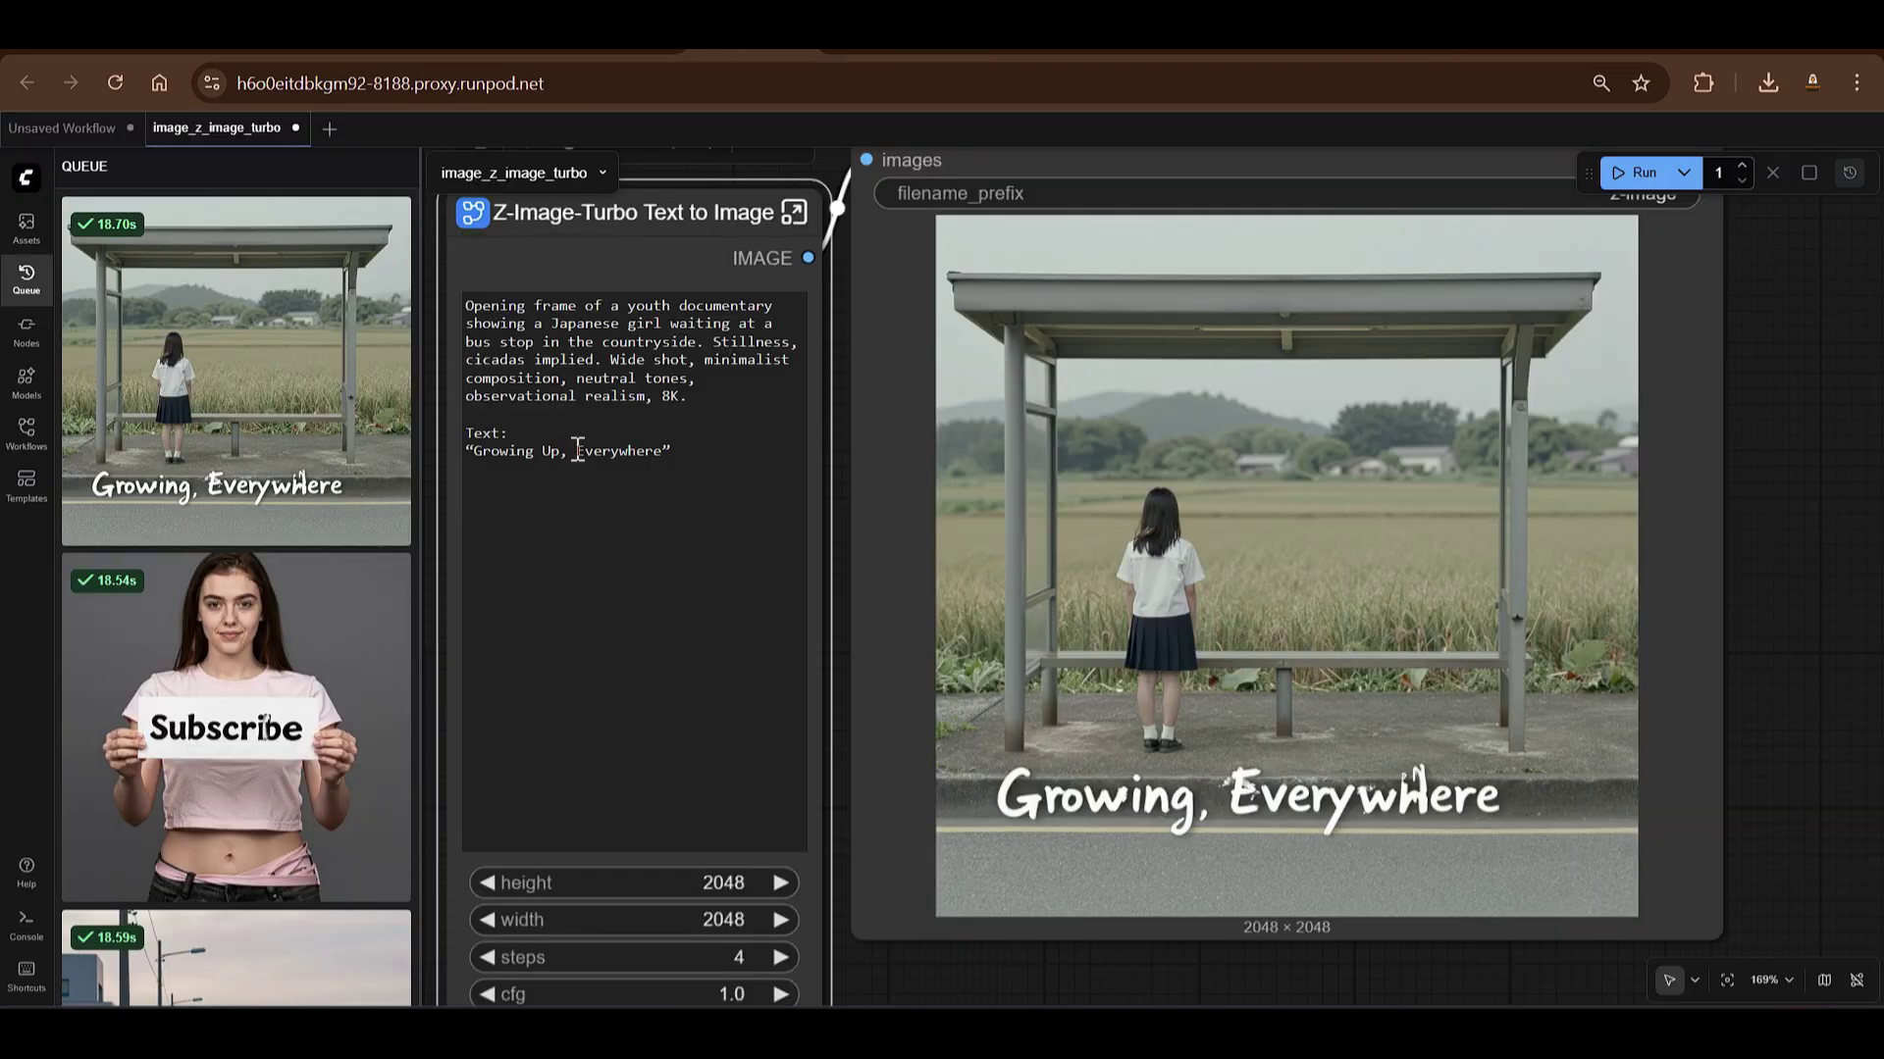
pyautogui.click(618, 27)
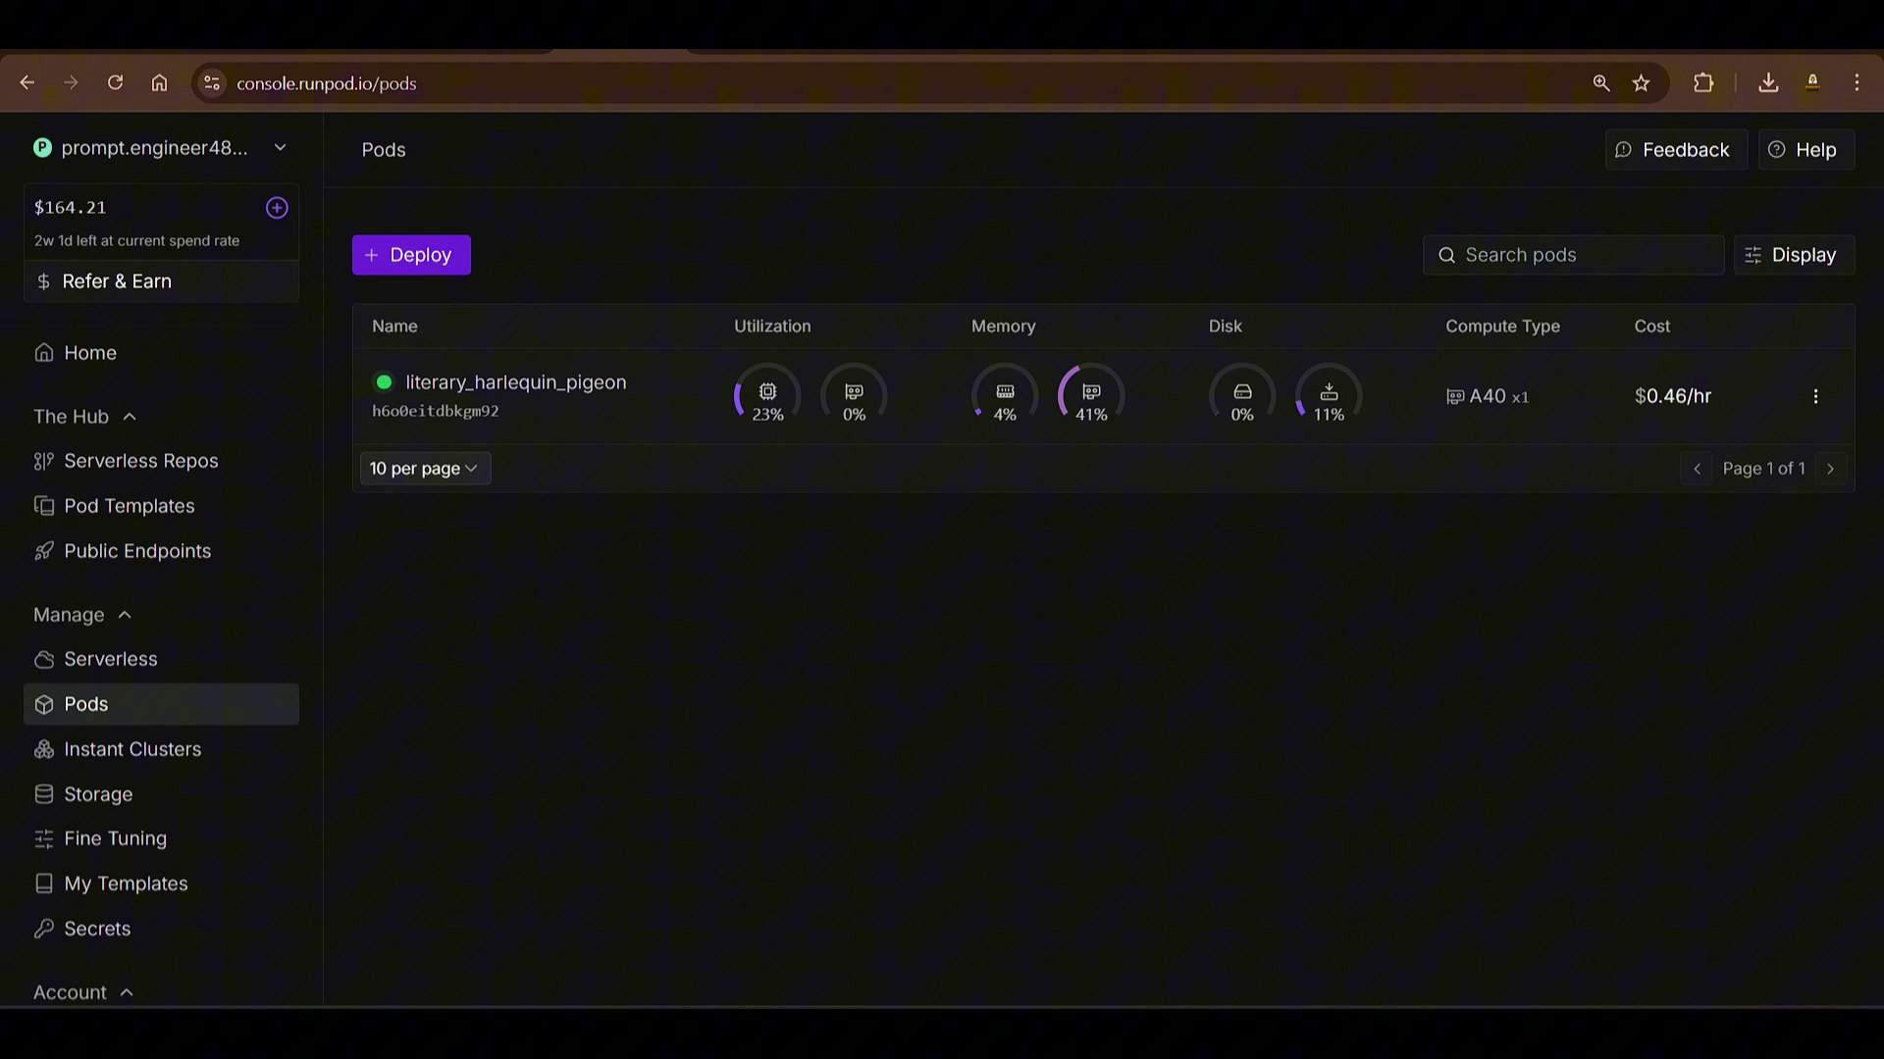
pyautogui.click(746, 28)
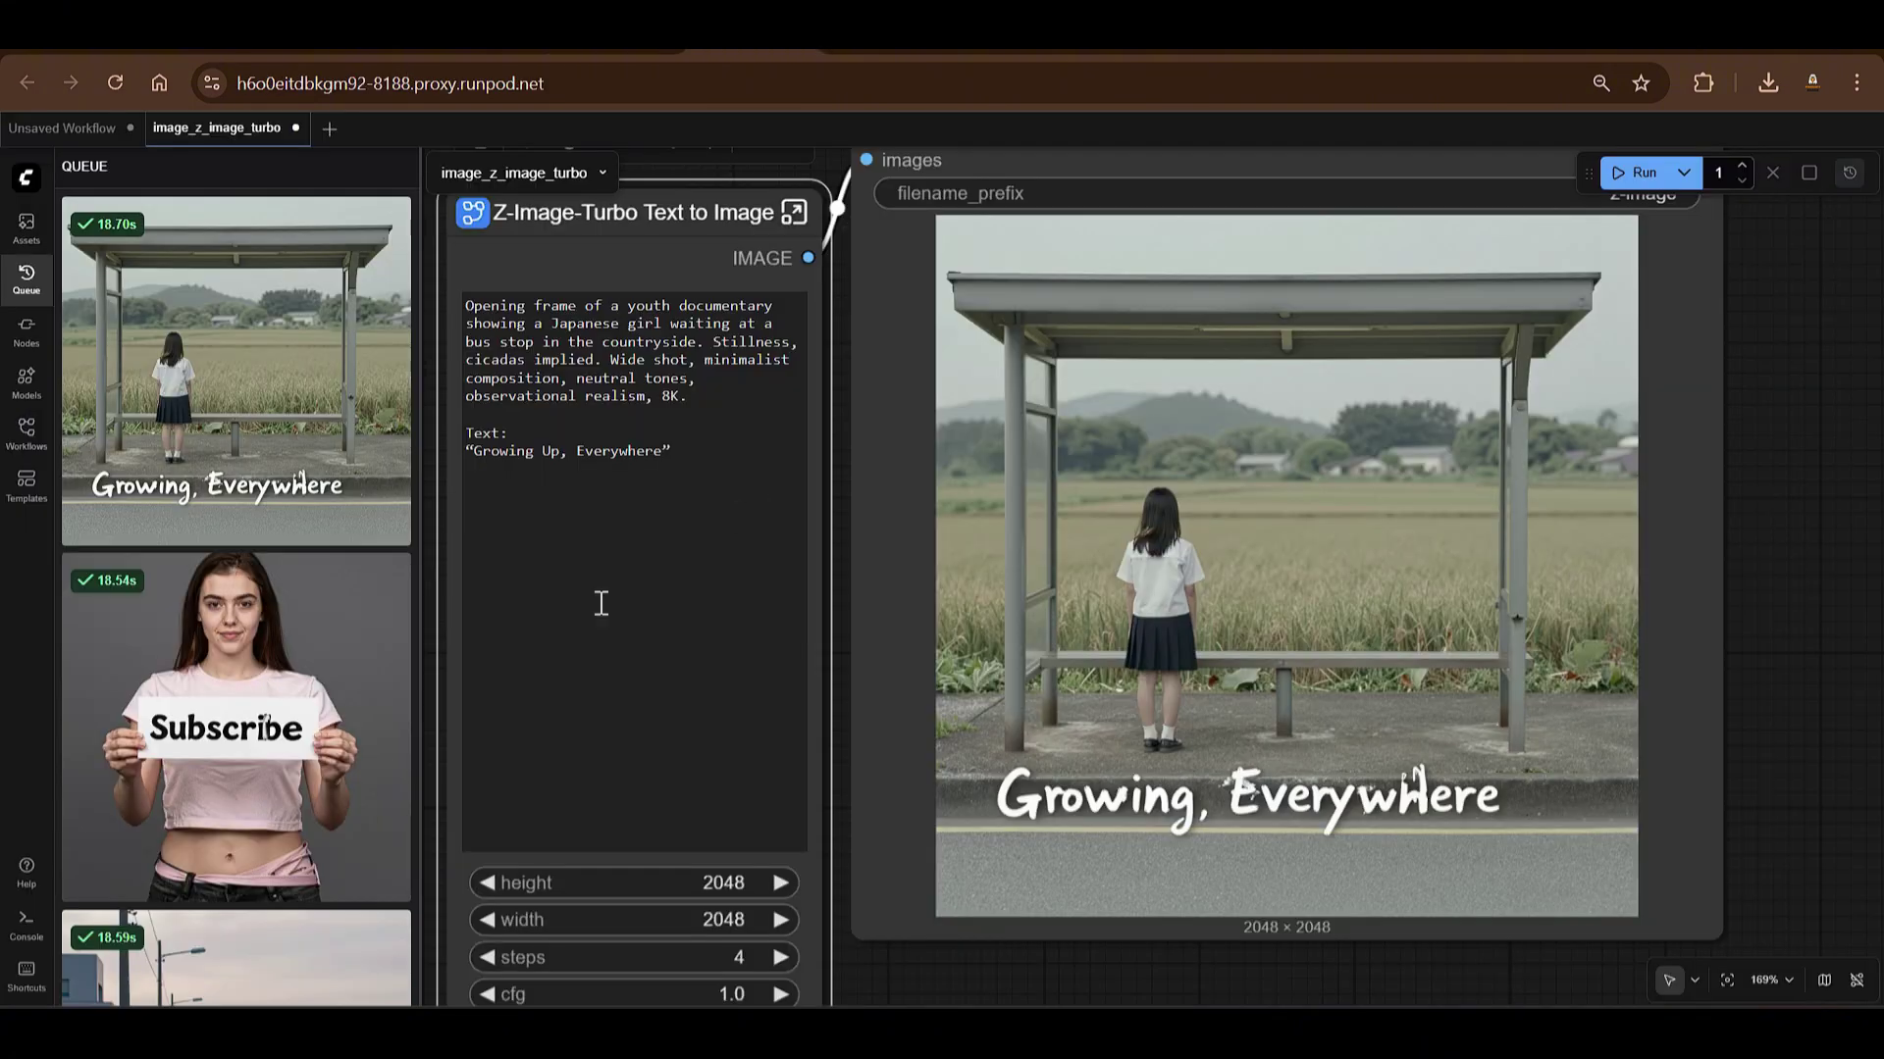
pyautogui.scroll(-10, 243, 745)
pyautogui.click(269, 461)
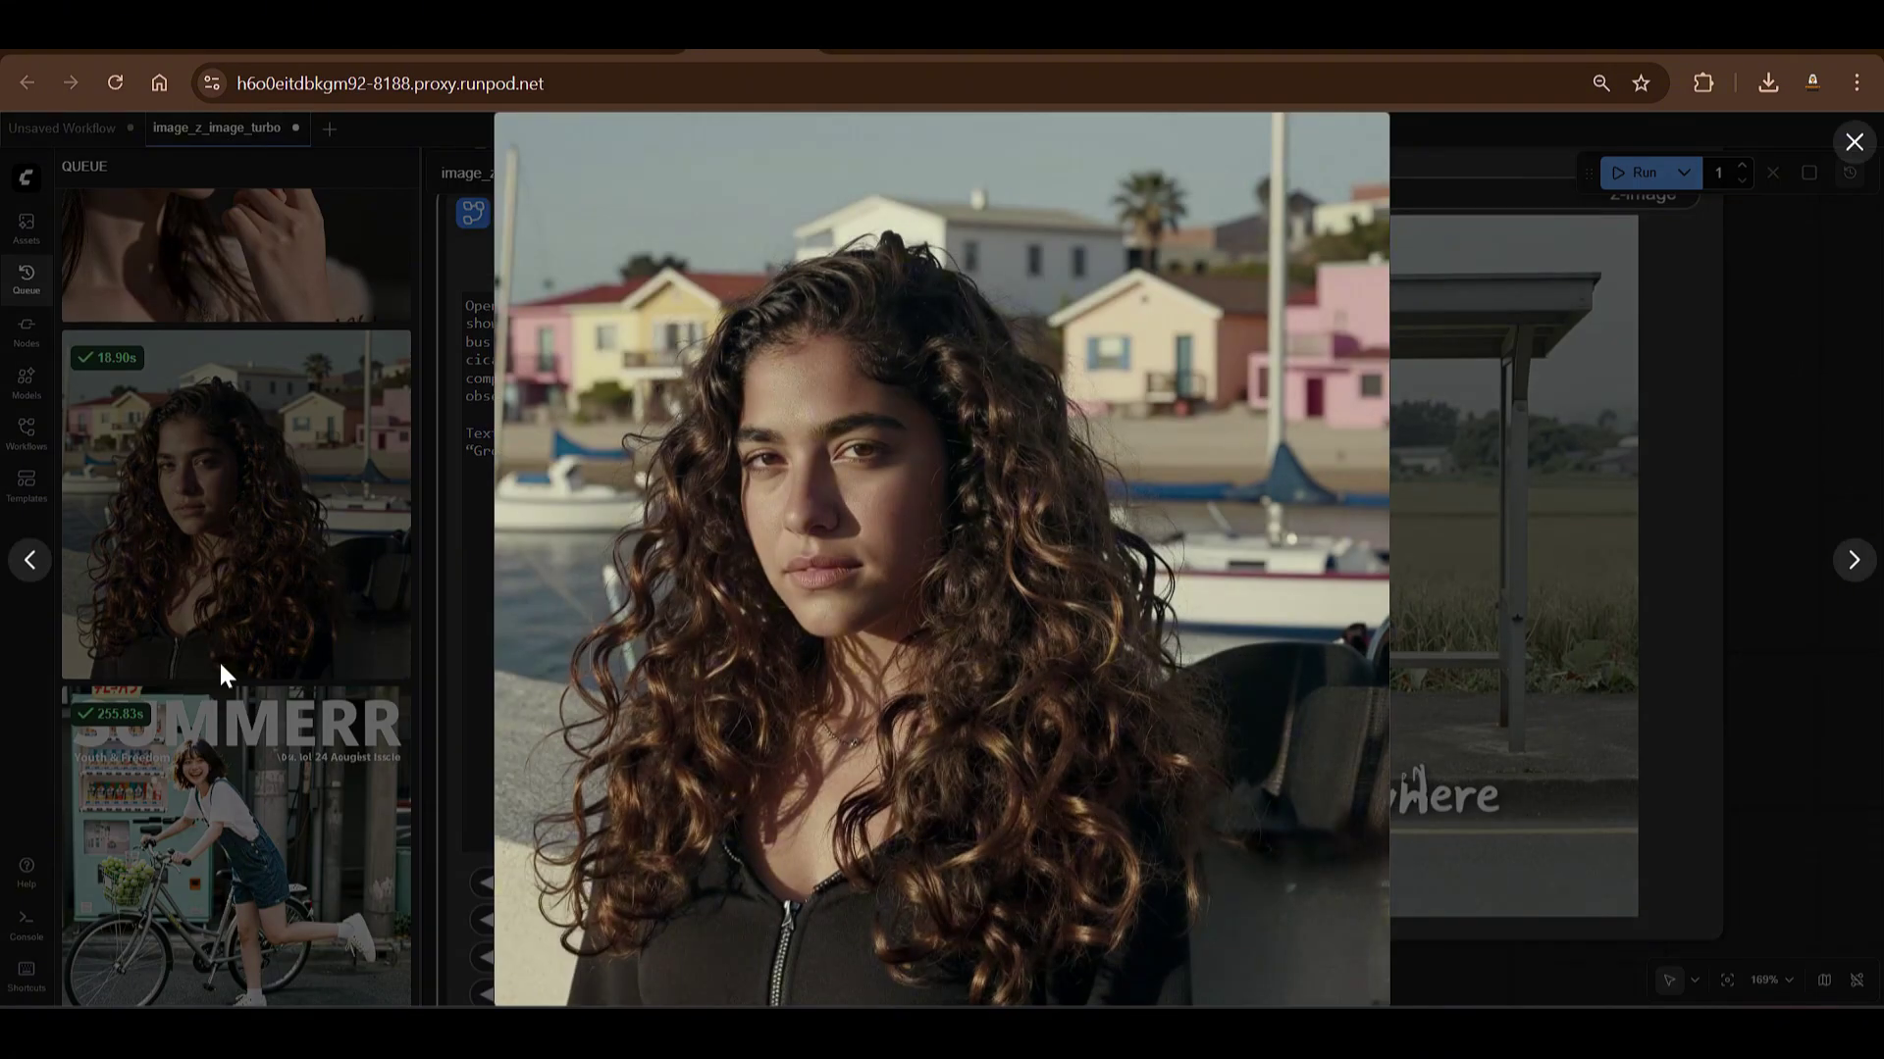
pyautogui.click(202, 833)
pyautogui.click(223, 834)
pyautogui.click(251, 519)
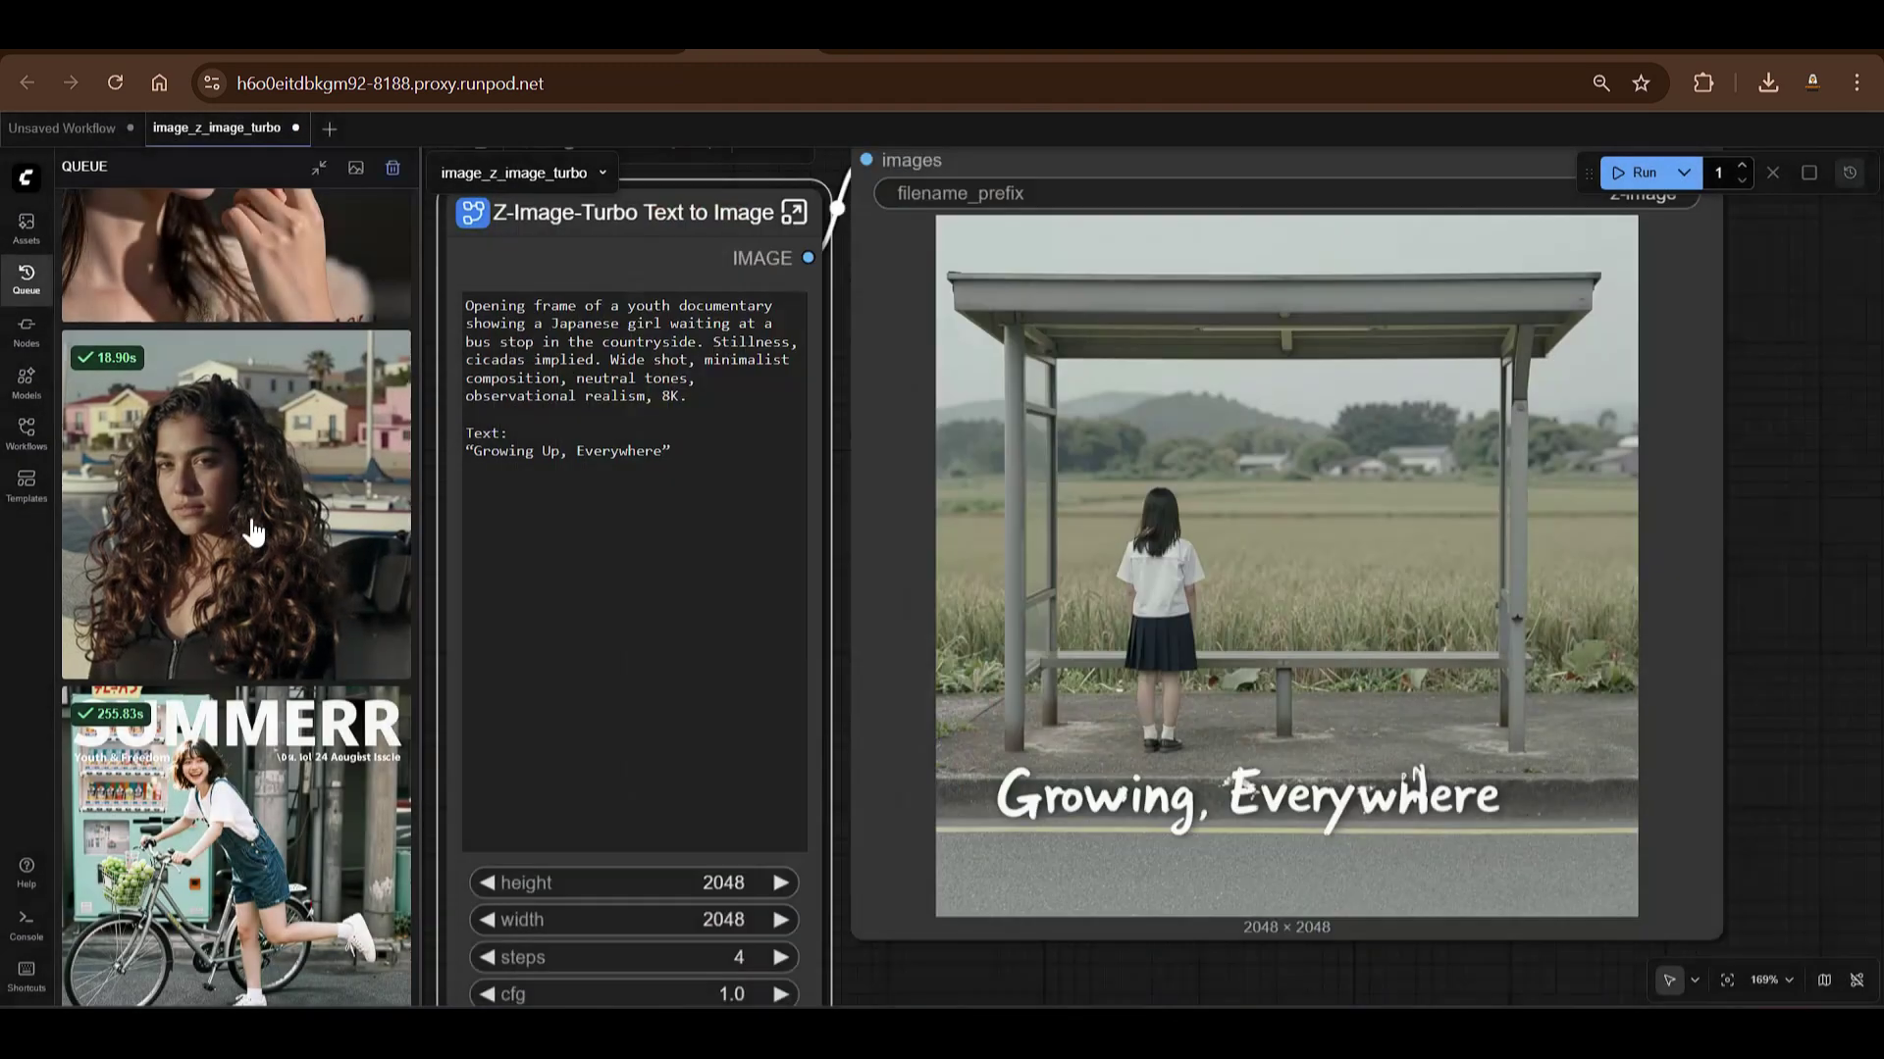
pyautogui.scroll(10, 245, 530)
pyautogui.click(274, 446)
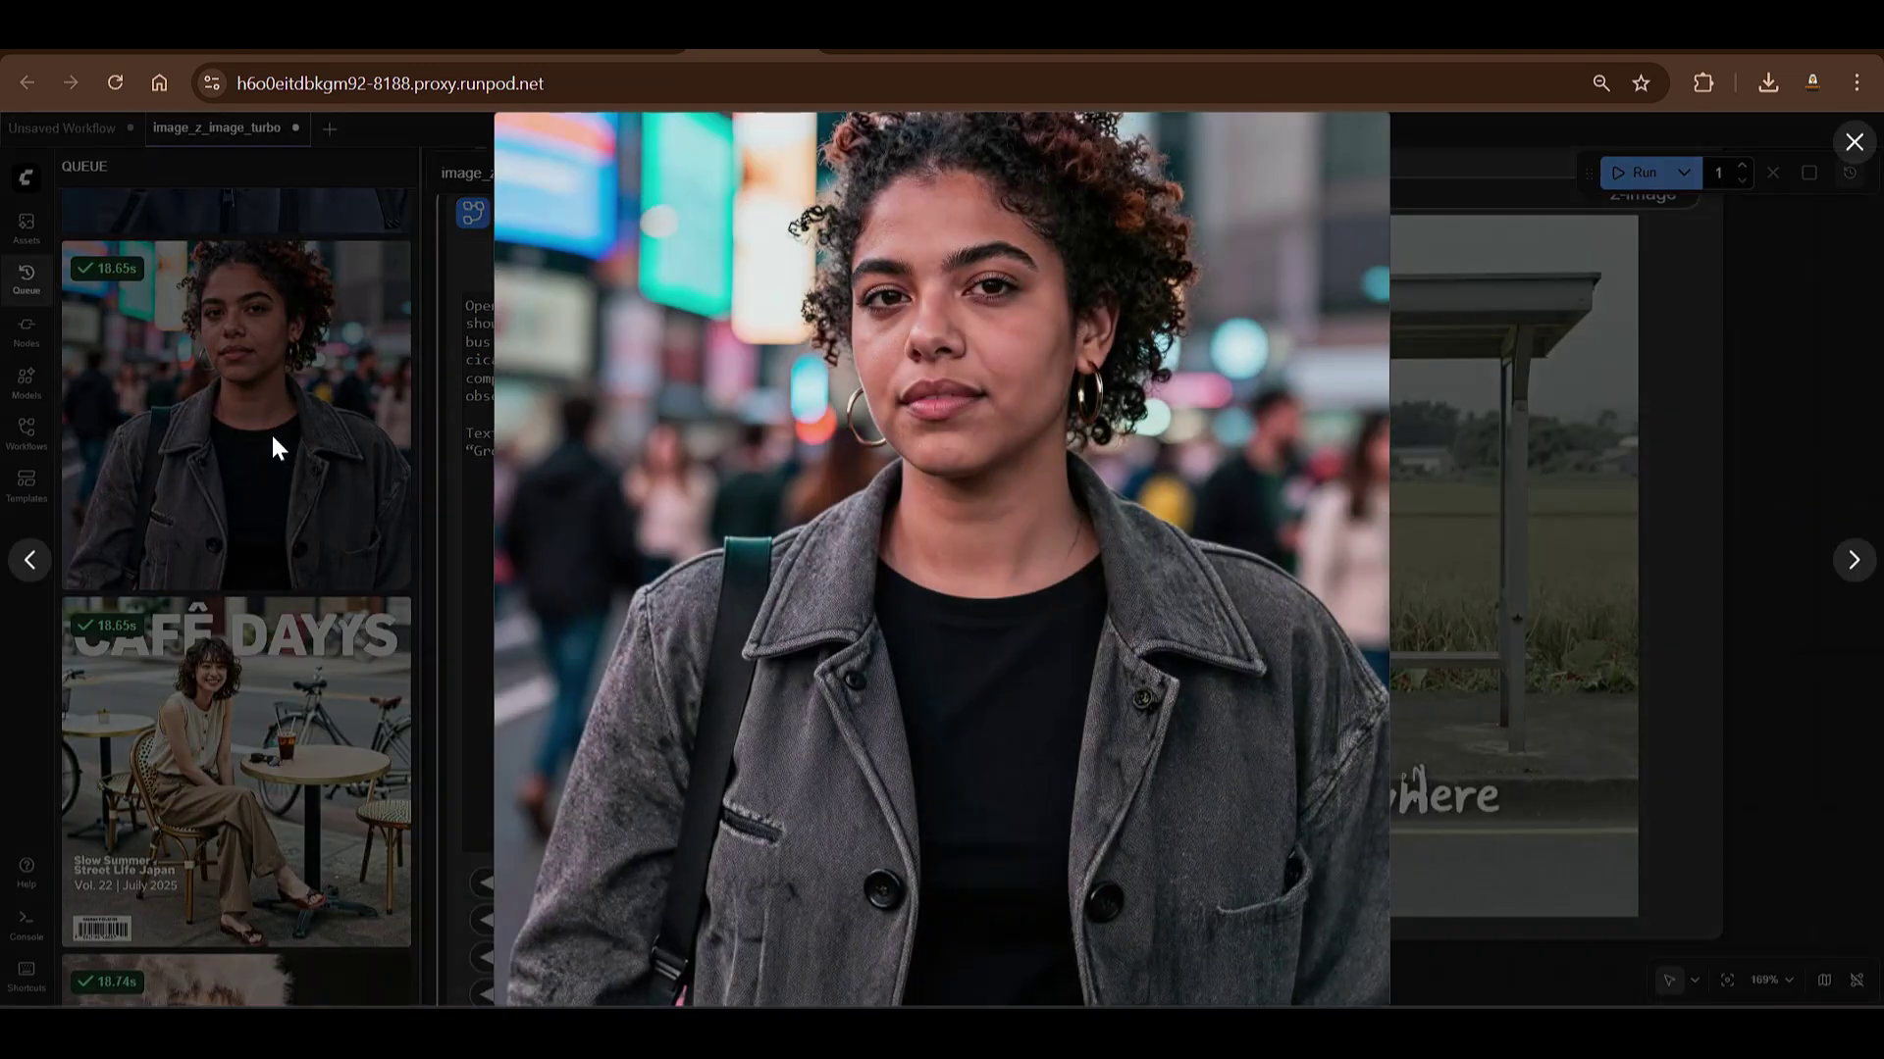
pyautogui.click(1723, 364)
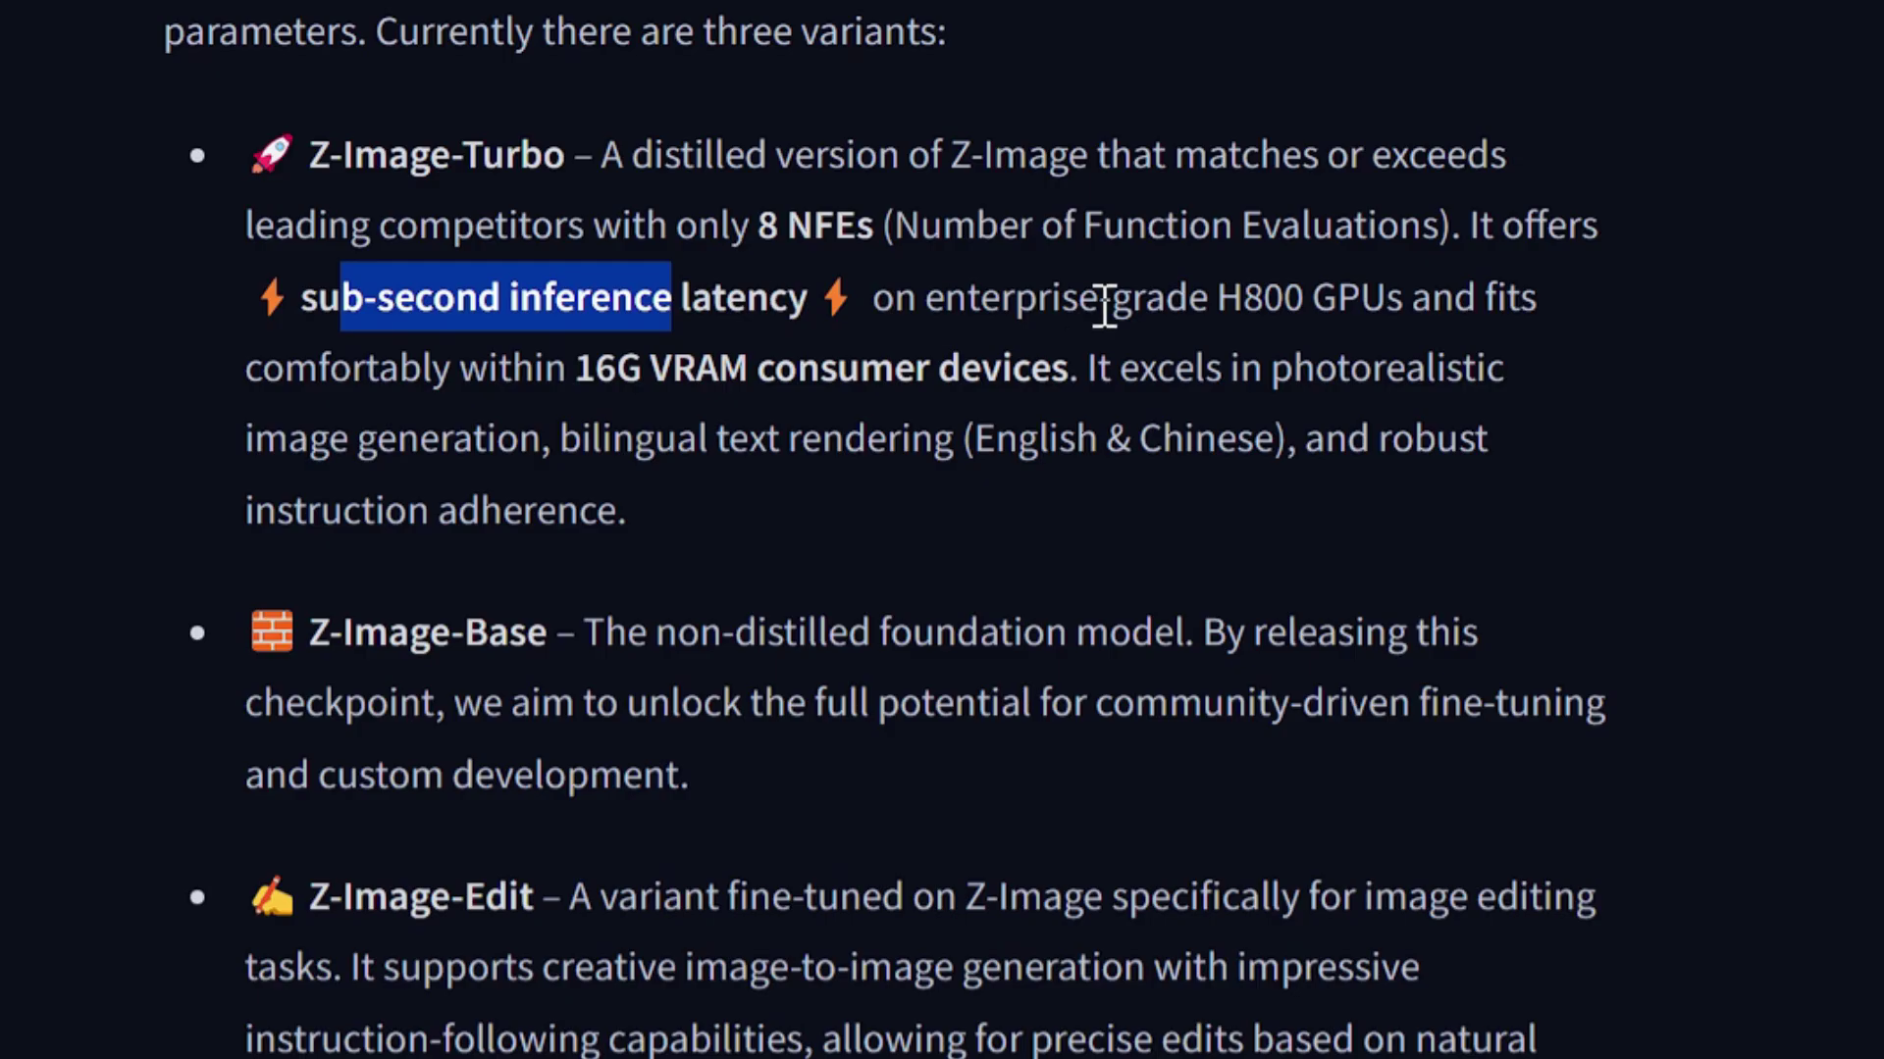
# Step: Highlight the key claims: sub-second latency, H800 GPUs, consumer VRAM fit, photorealism, bilingual text rendering
pyautogui.click(1104, 304)
pyautogui.moveTo(432, 297); pyautogui.dragTo(811, 295)
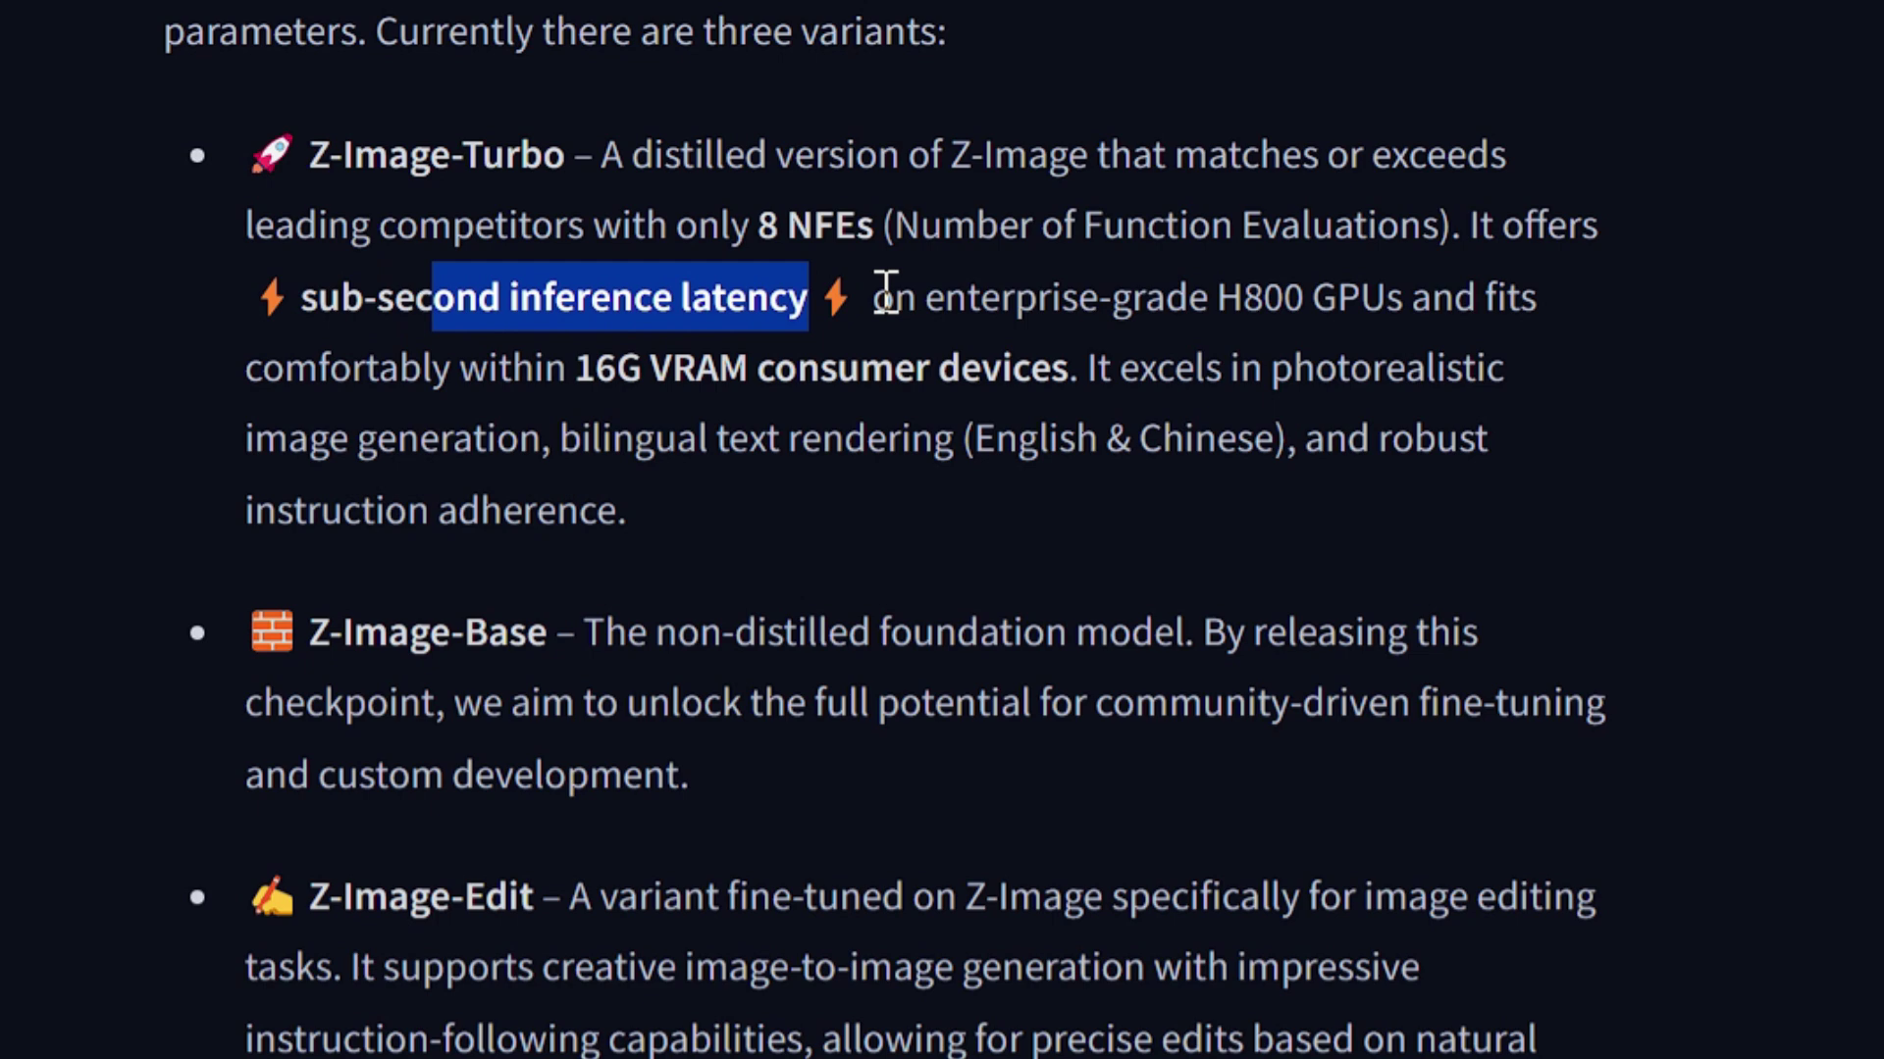
pyautogui.click(947, 304)
pyautogui.moveTo(927, 299); pyautogui.dragTo(1537, 294)
pyautogui.click(1447, 298)
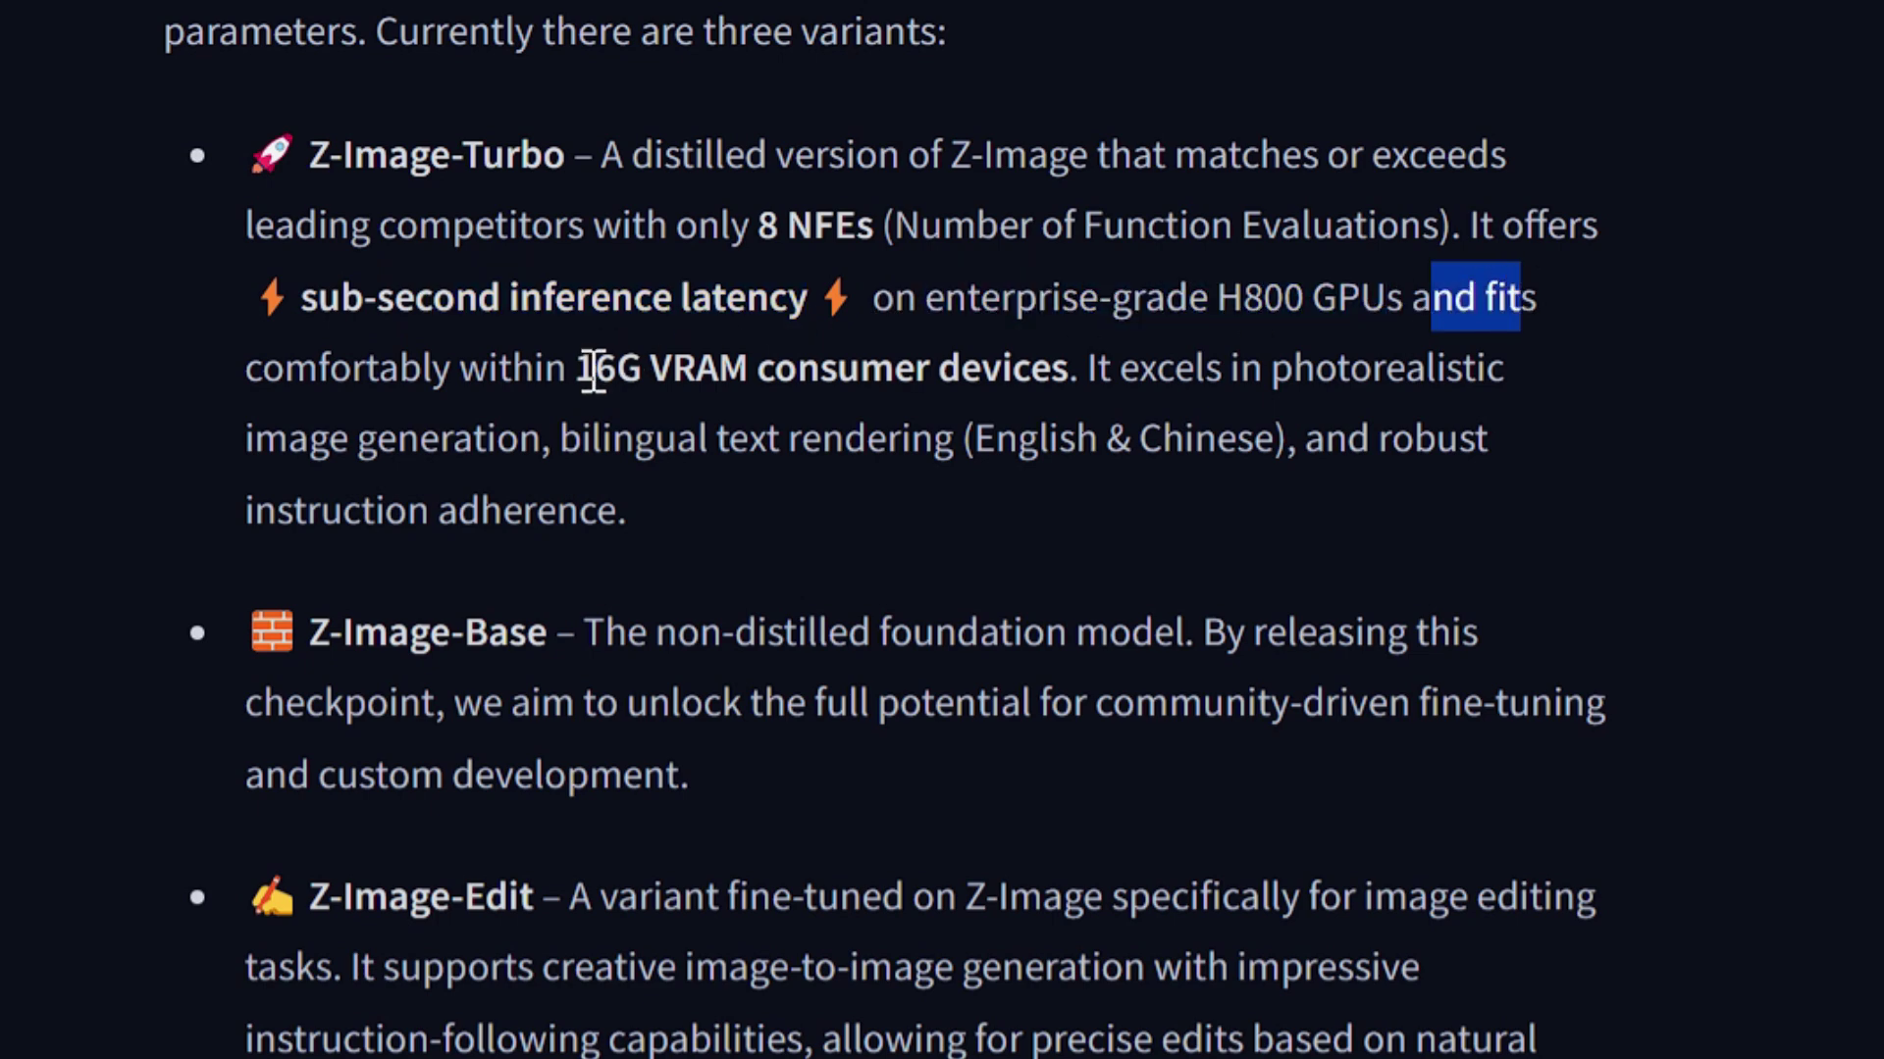
pyautogui.moveTo(579, 368); pyautogui.dragTo(1084, 376)
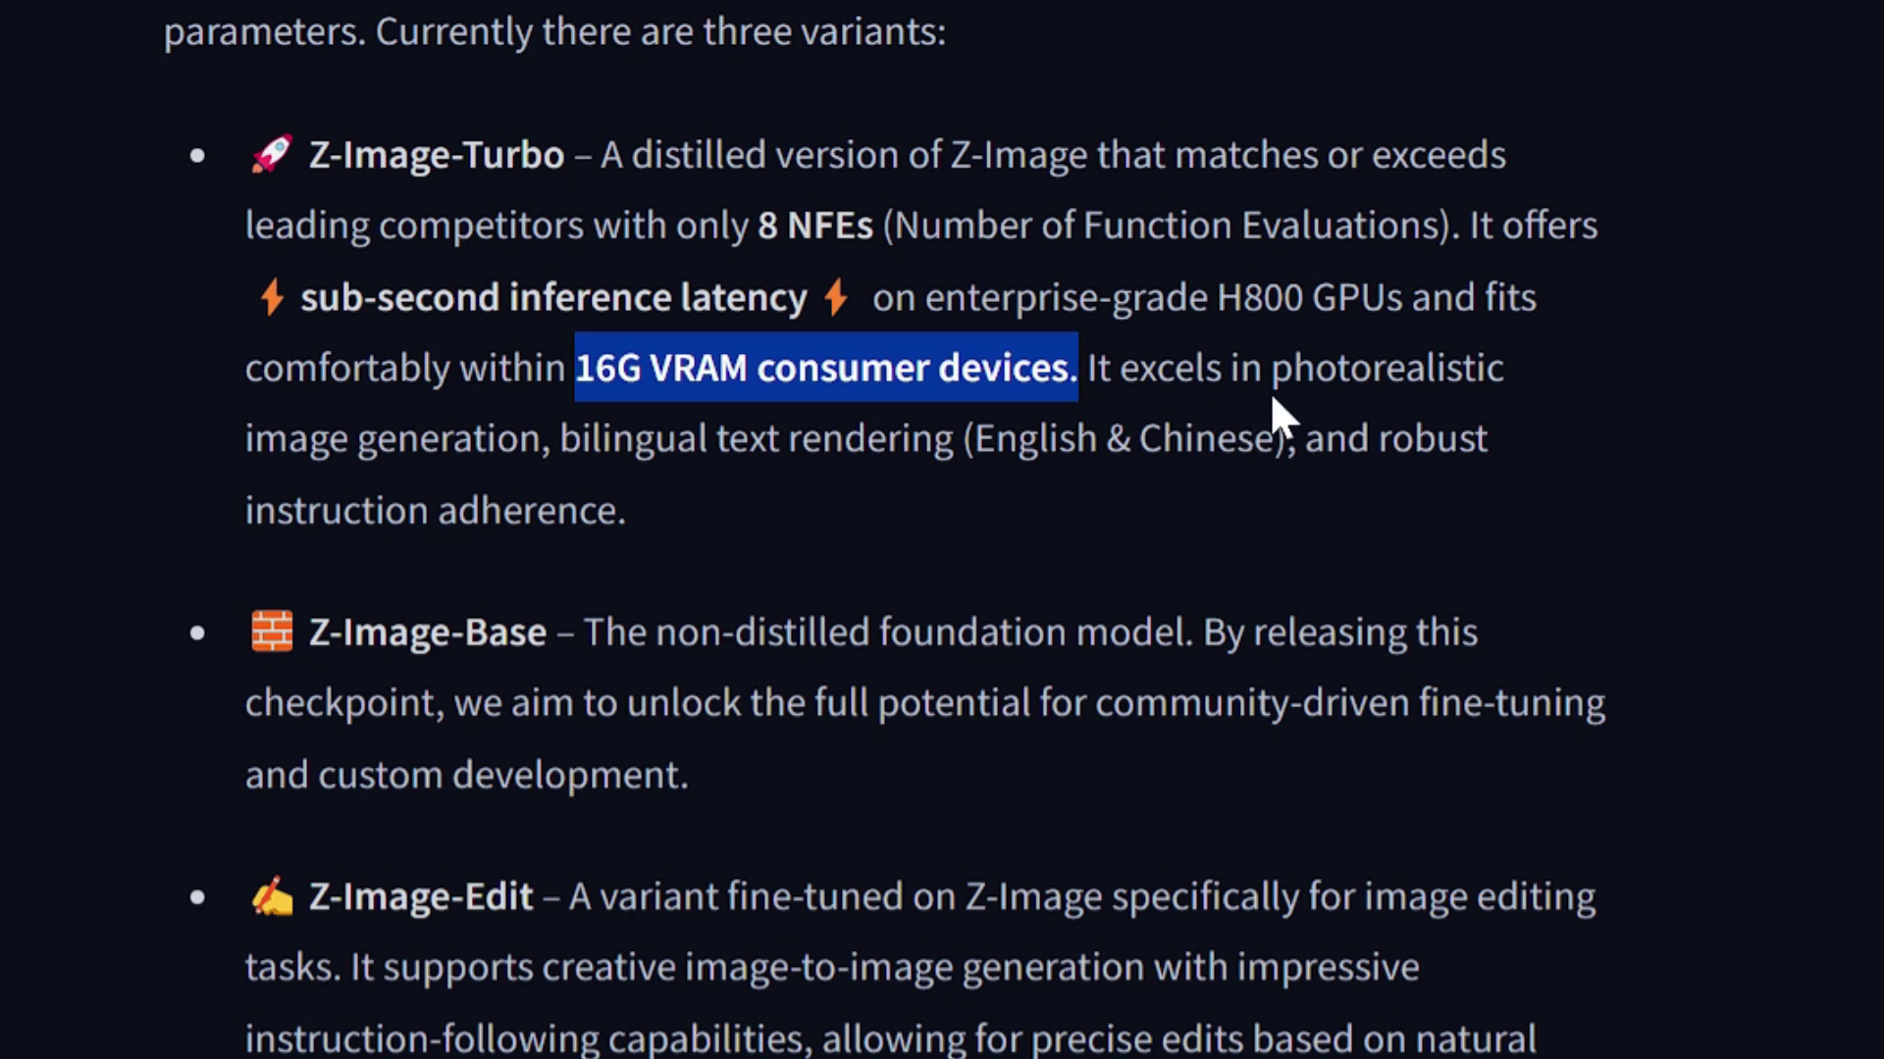
pyautogui.moveTo(1229, 371); pyautogui.dragTo(1476, 372)
pyautogui.moveTo(290, 442); pyautogui.dragTo(1153, 451)
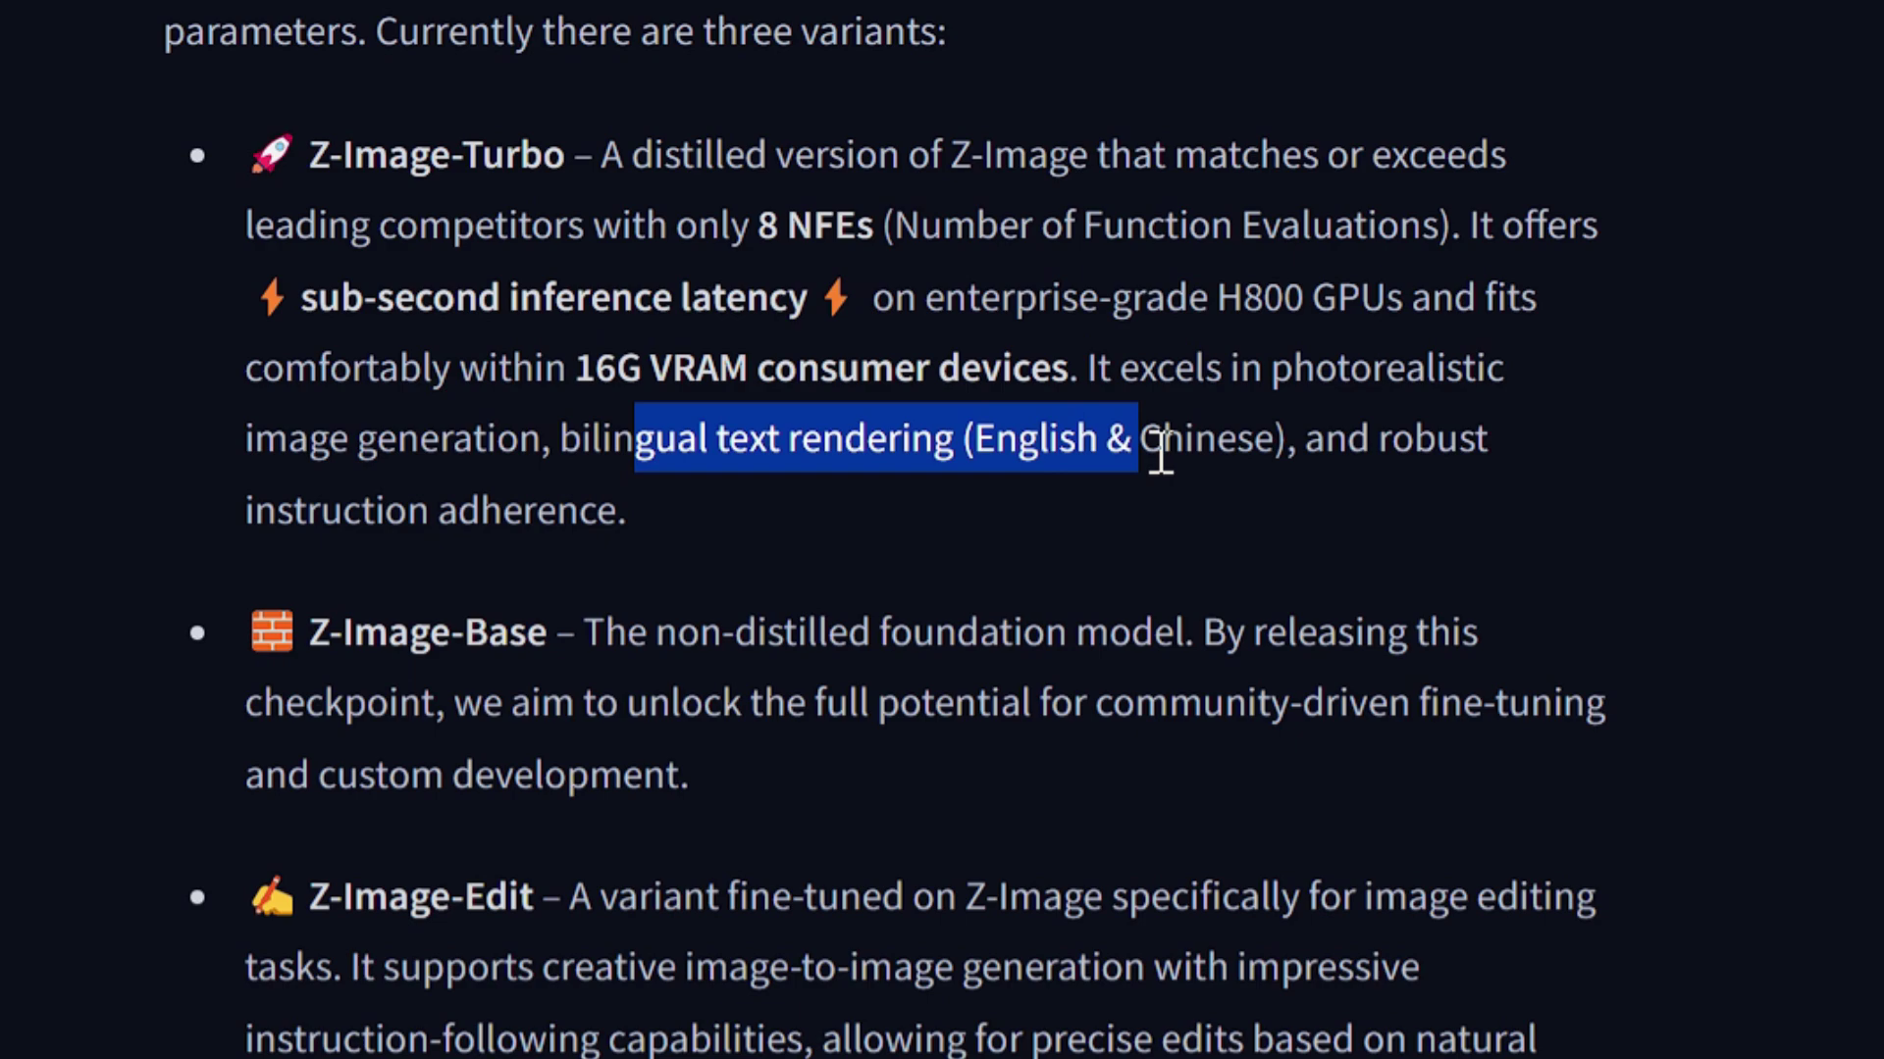
# Step: Highlight the Z-Image-Turbo, Z-Image-Base and Z-Image-Edit variant names, then scroll toward Model Zoo
pyautogui.scroll(-3, 1863, 517)
pyautogui.scroll(3, 1863, 491)
pyautogui.moveTo(299, 155); pyautogui.dragTo(600, 157)
pyautogui.moveTo(350, 638); pyautogui.dragTo(550, 637)
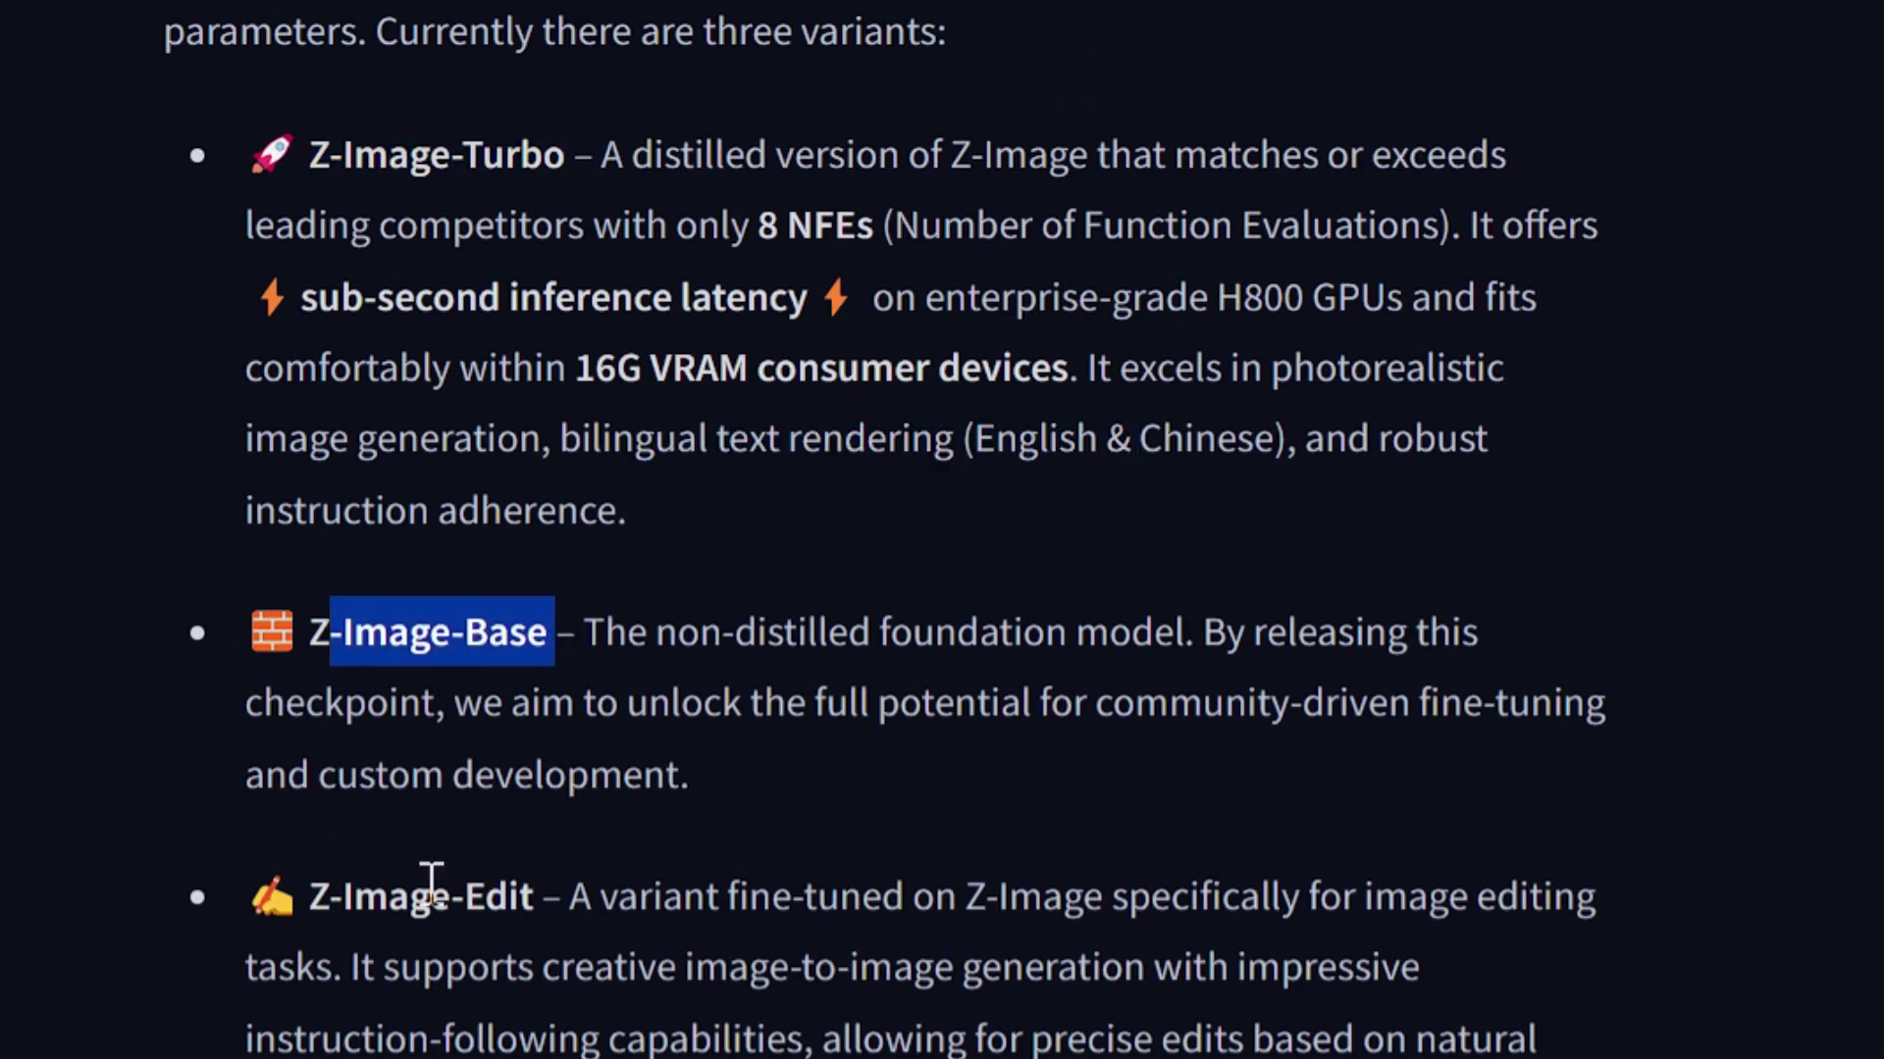
pyautogui.moveTo(354, 897); pyautogui.dragTo(534, 896)
pyautogui.moveTo(320, 155); pyautogui.dragTo(655, 169)
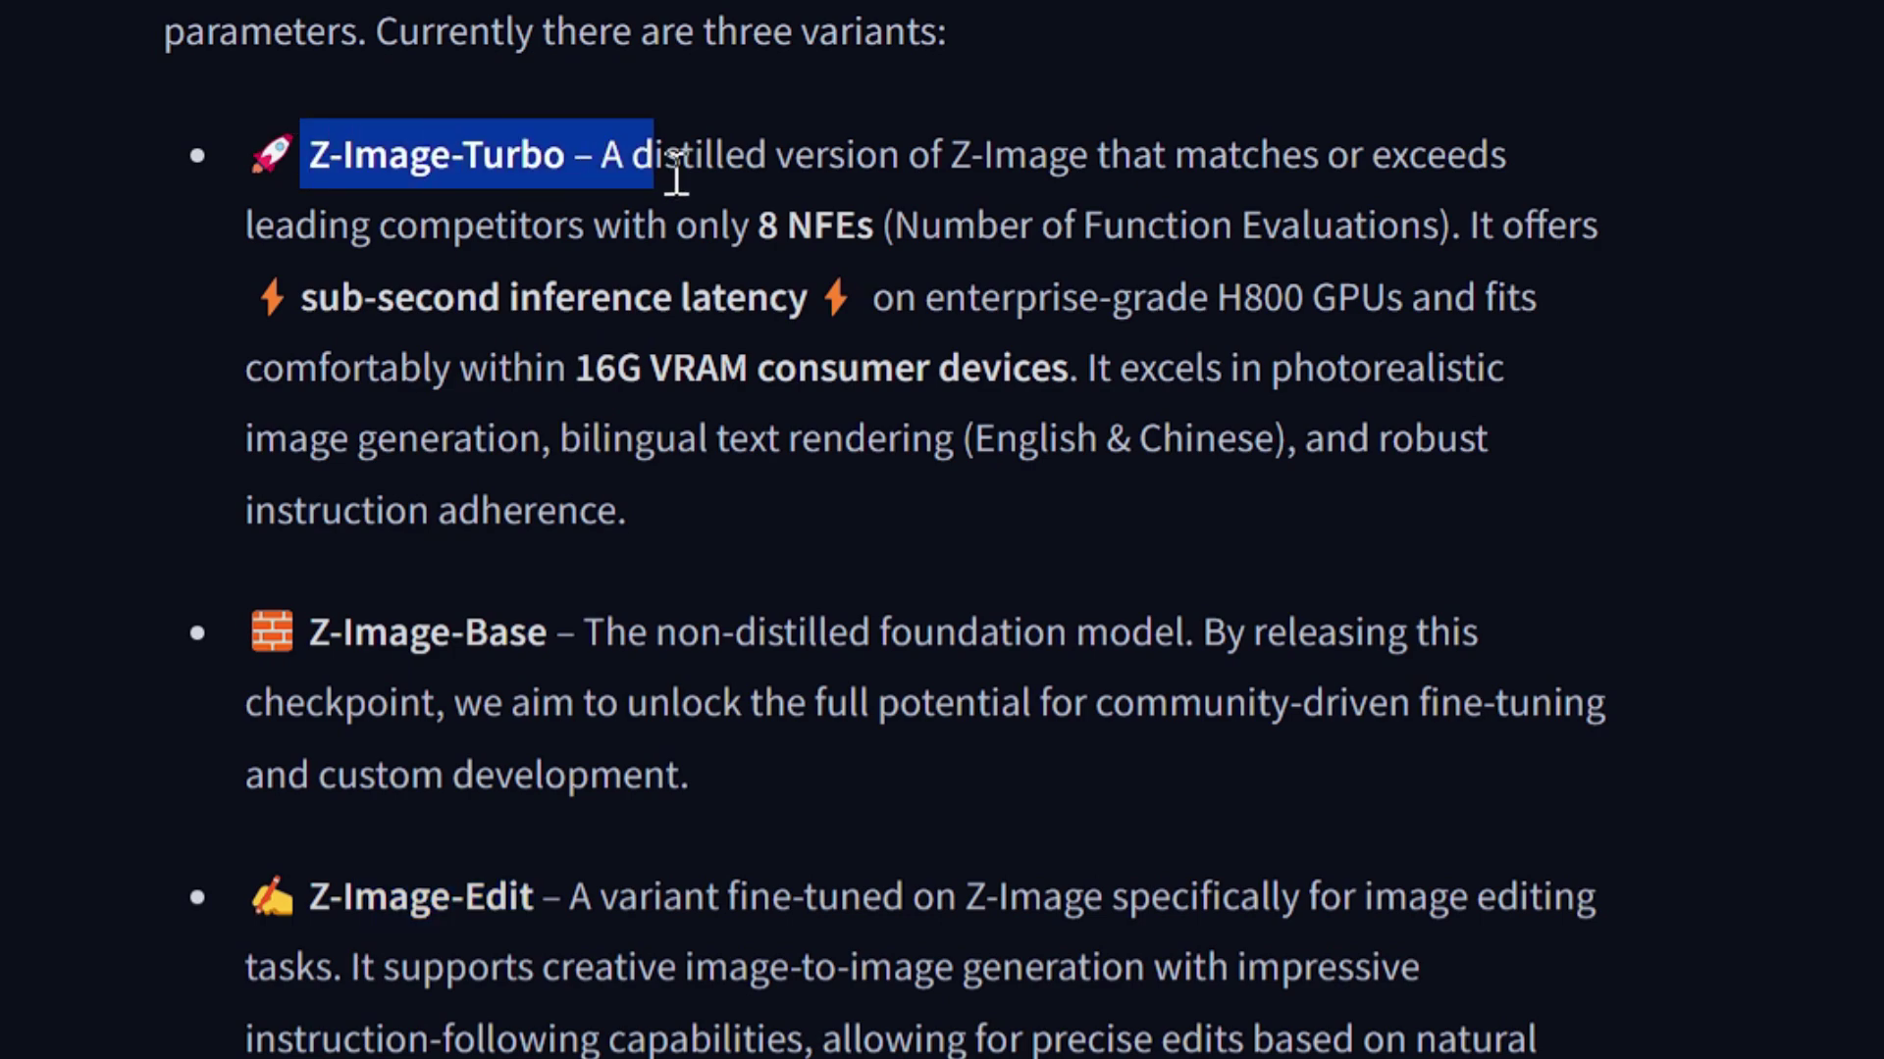
pyautogui.scroll(-10, 1741, 382)
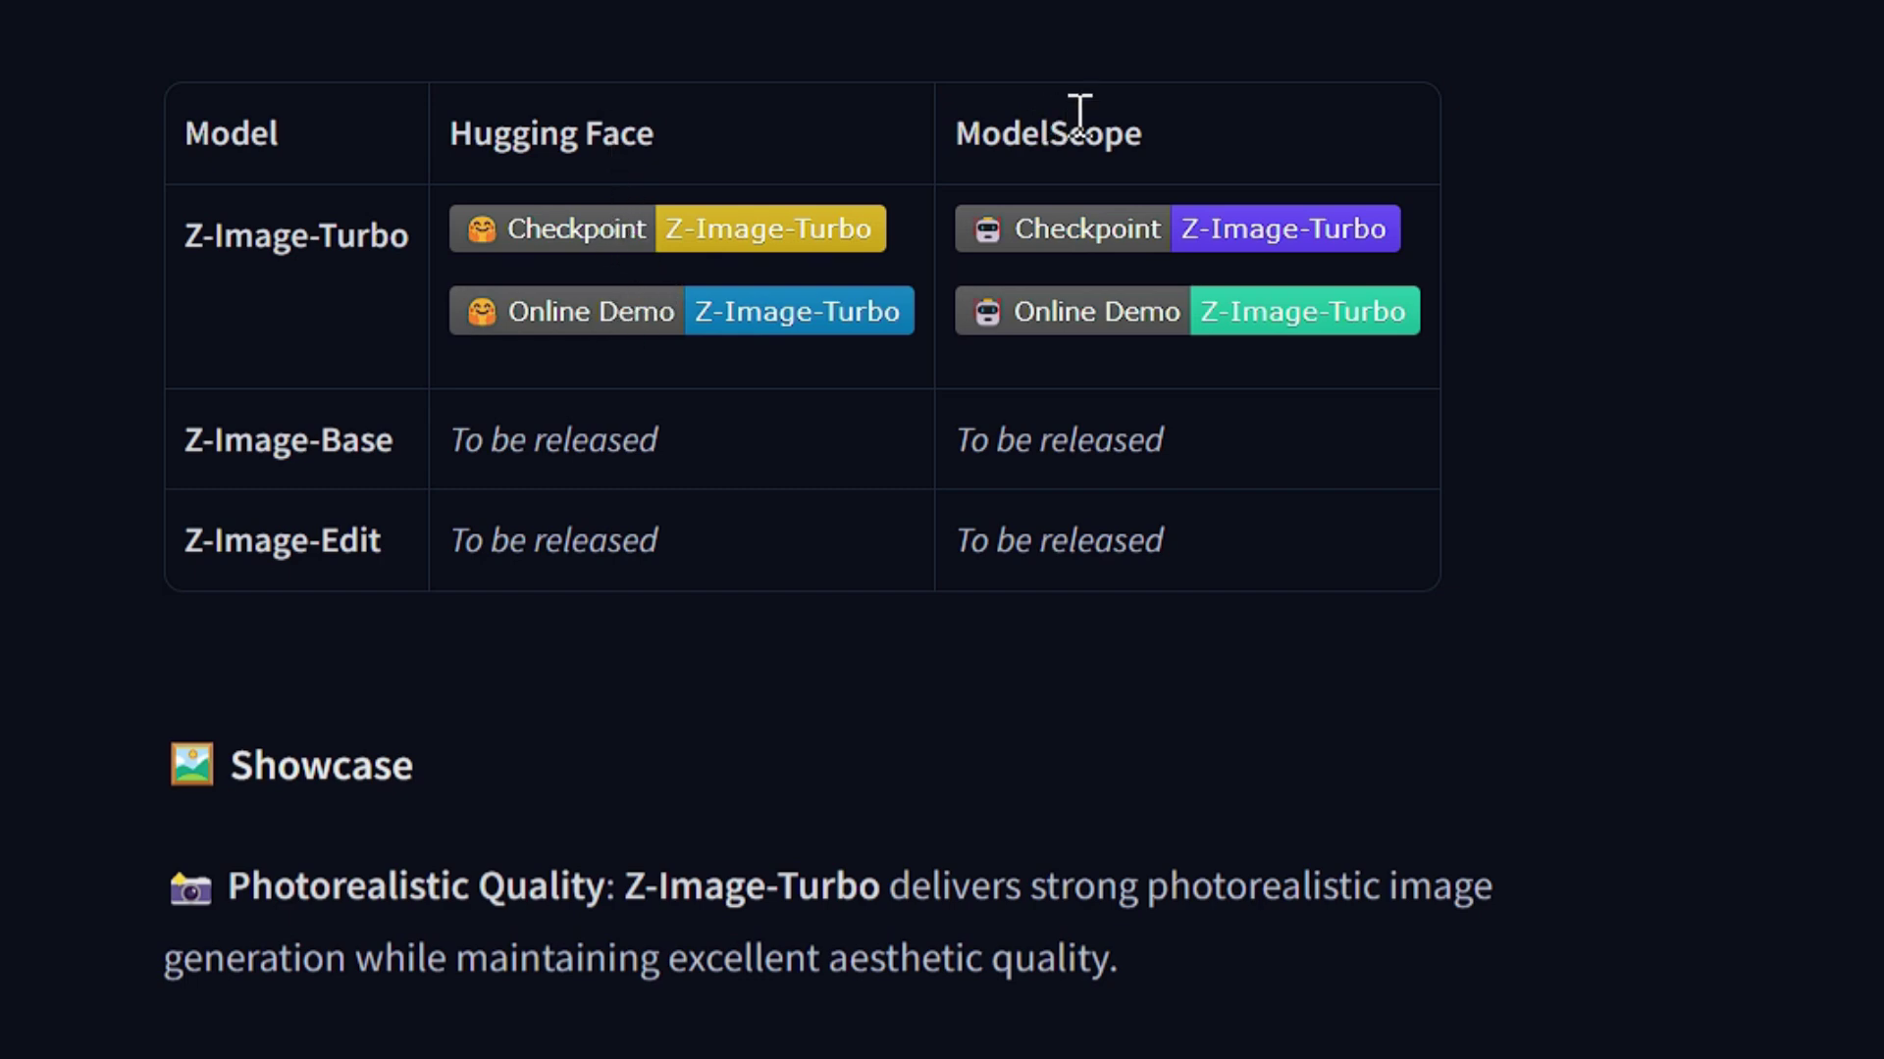
# Step: Read the Showcase's Photorealistic Quality, Bilingual Text Rendering and Prompt Enhancing & Reasoning sections
pyautogui.scroll(-5, 1387, 727)
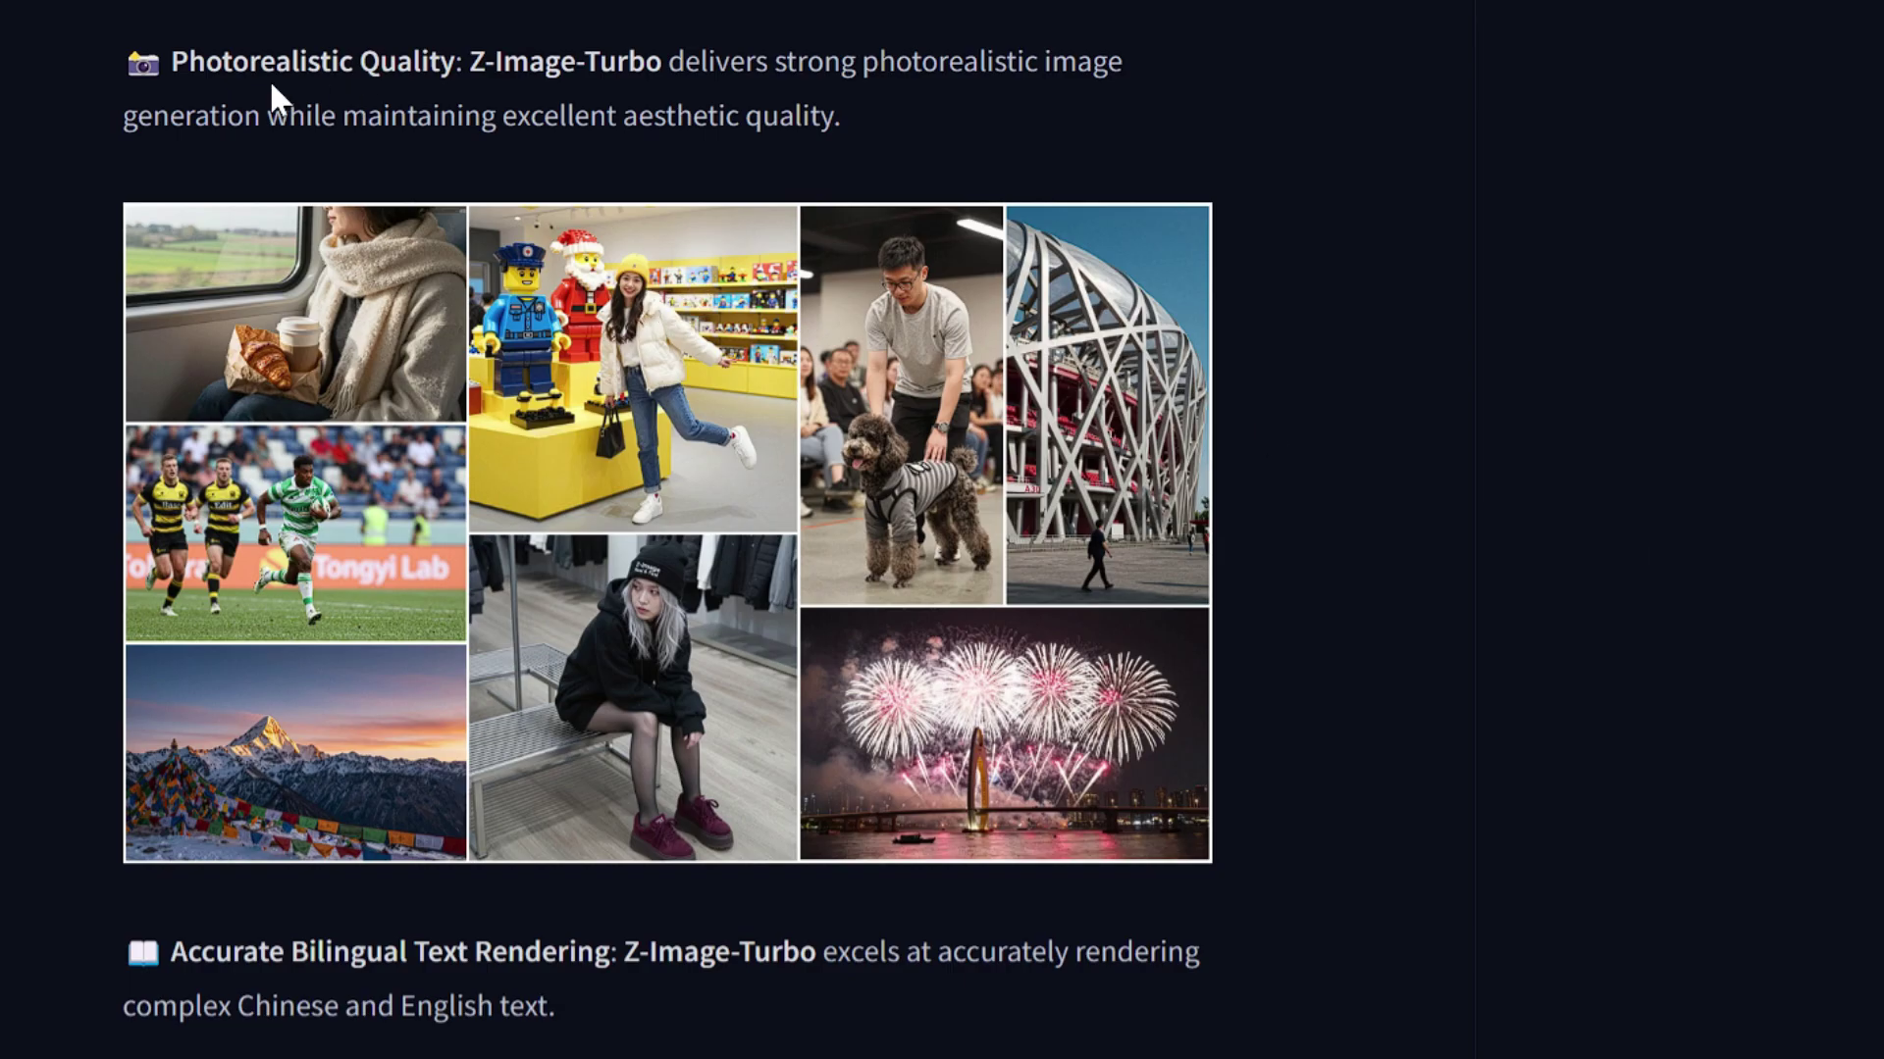
pyautogui.moveTo(173, 59); pyautogui.dragTo(728, 99)
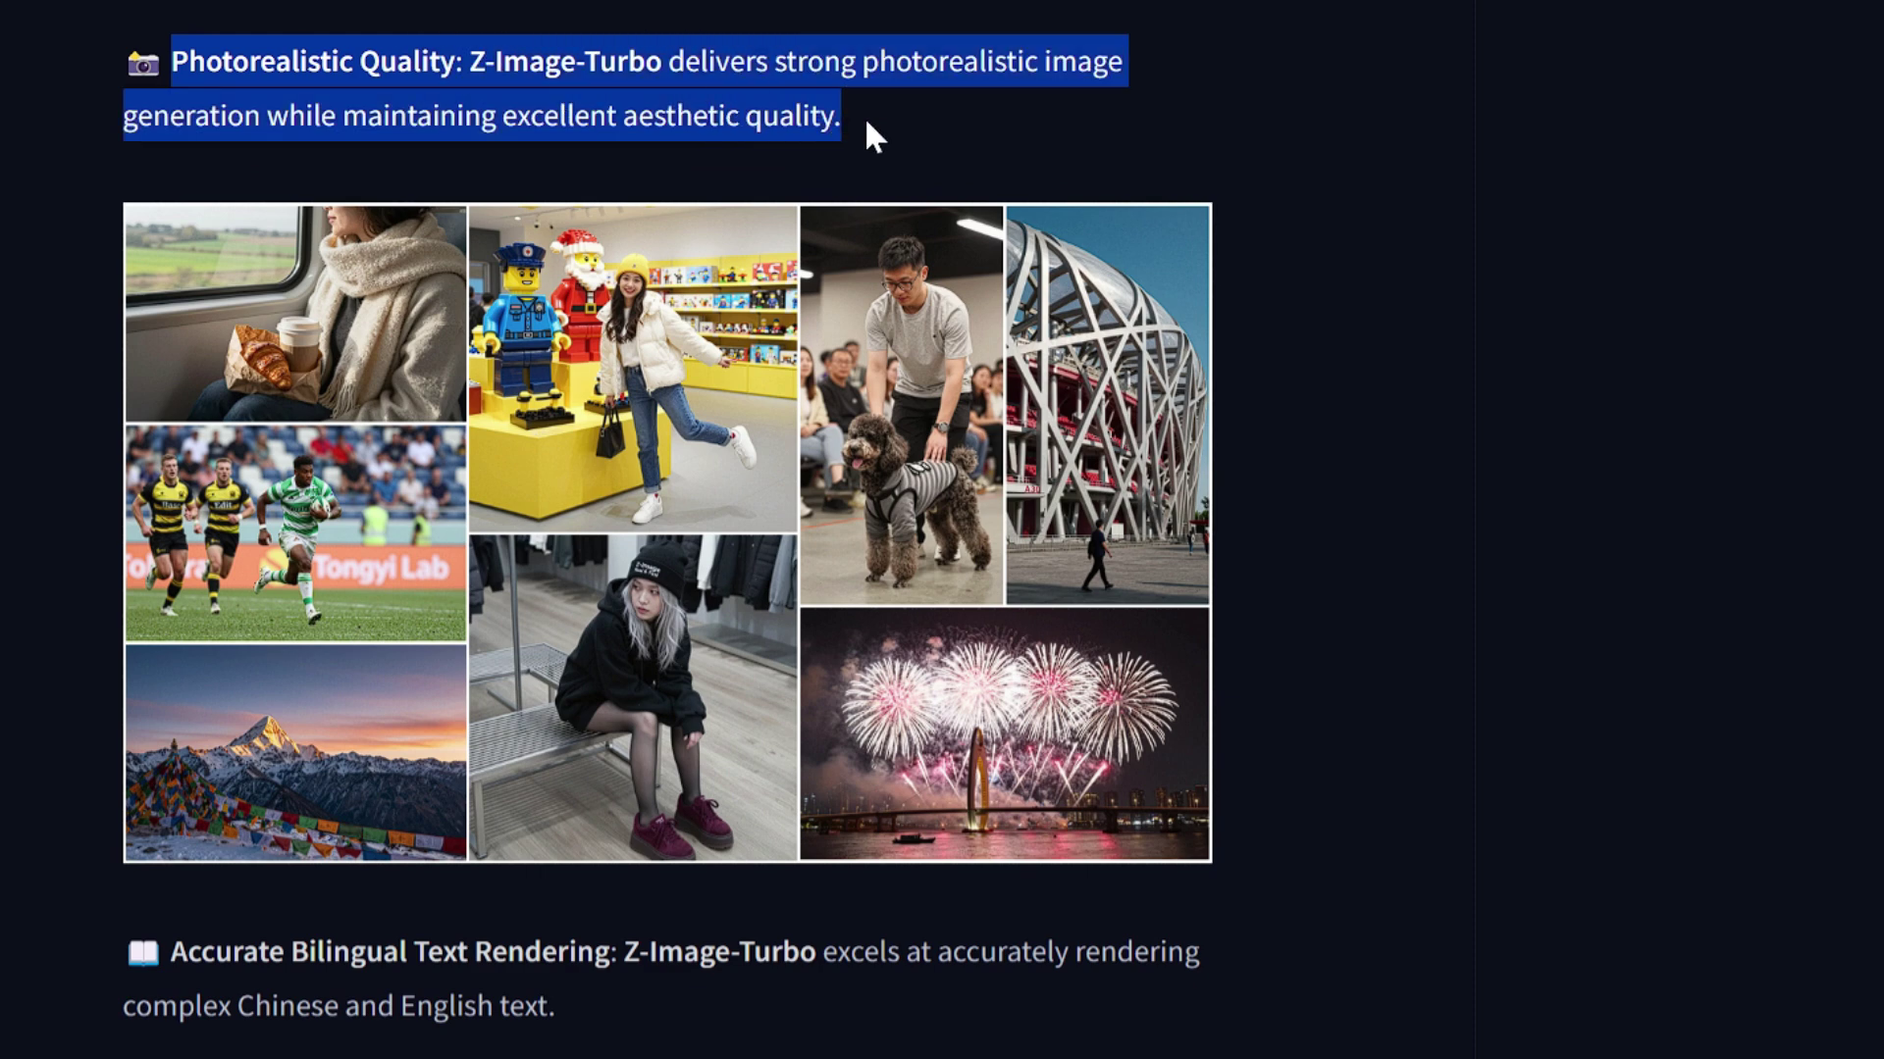
pyautogui.click(917, 119)
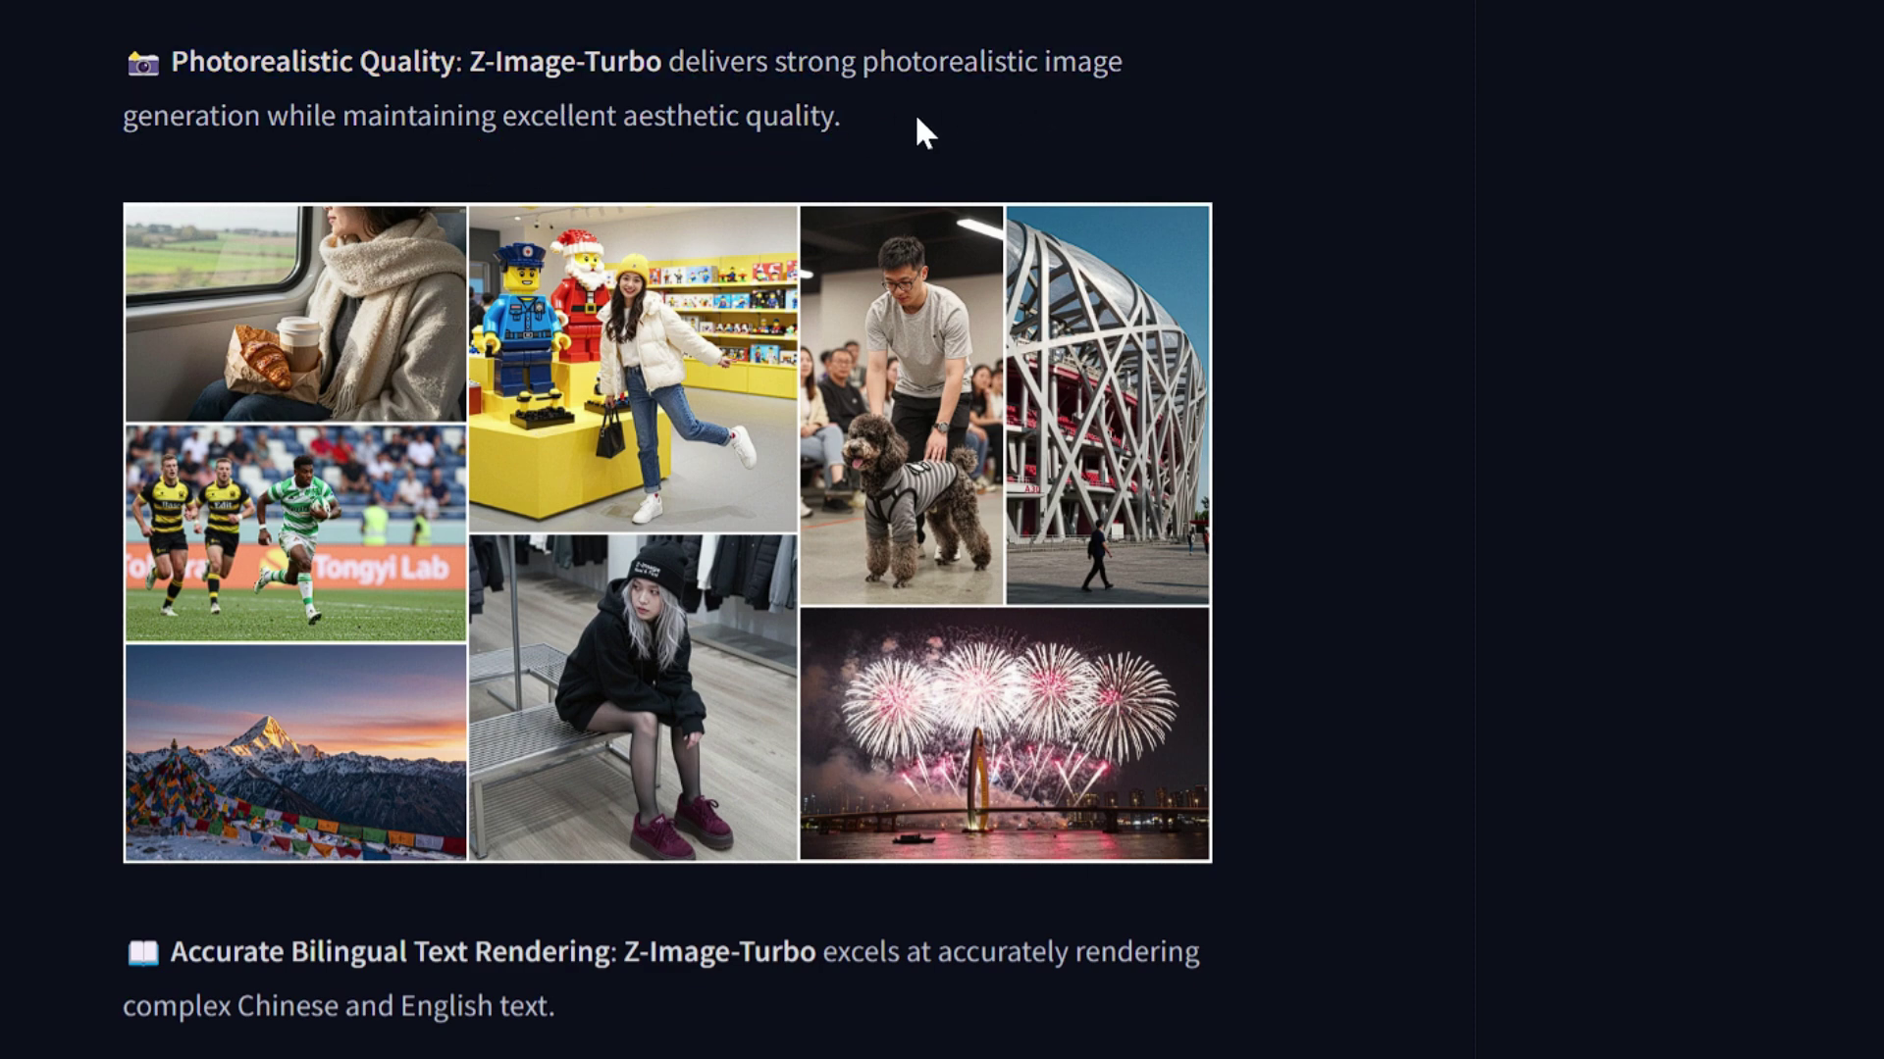
pyautogui.scroll(-6, 841, 483)
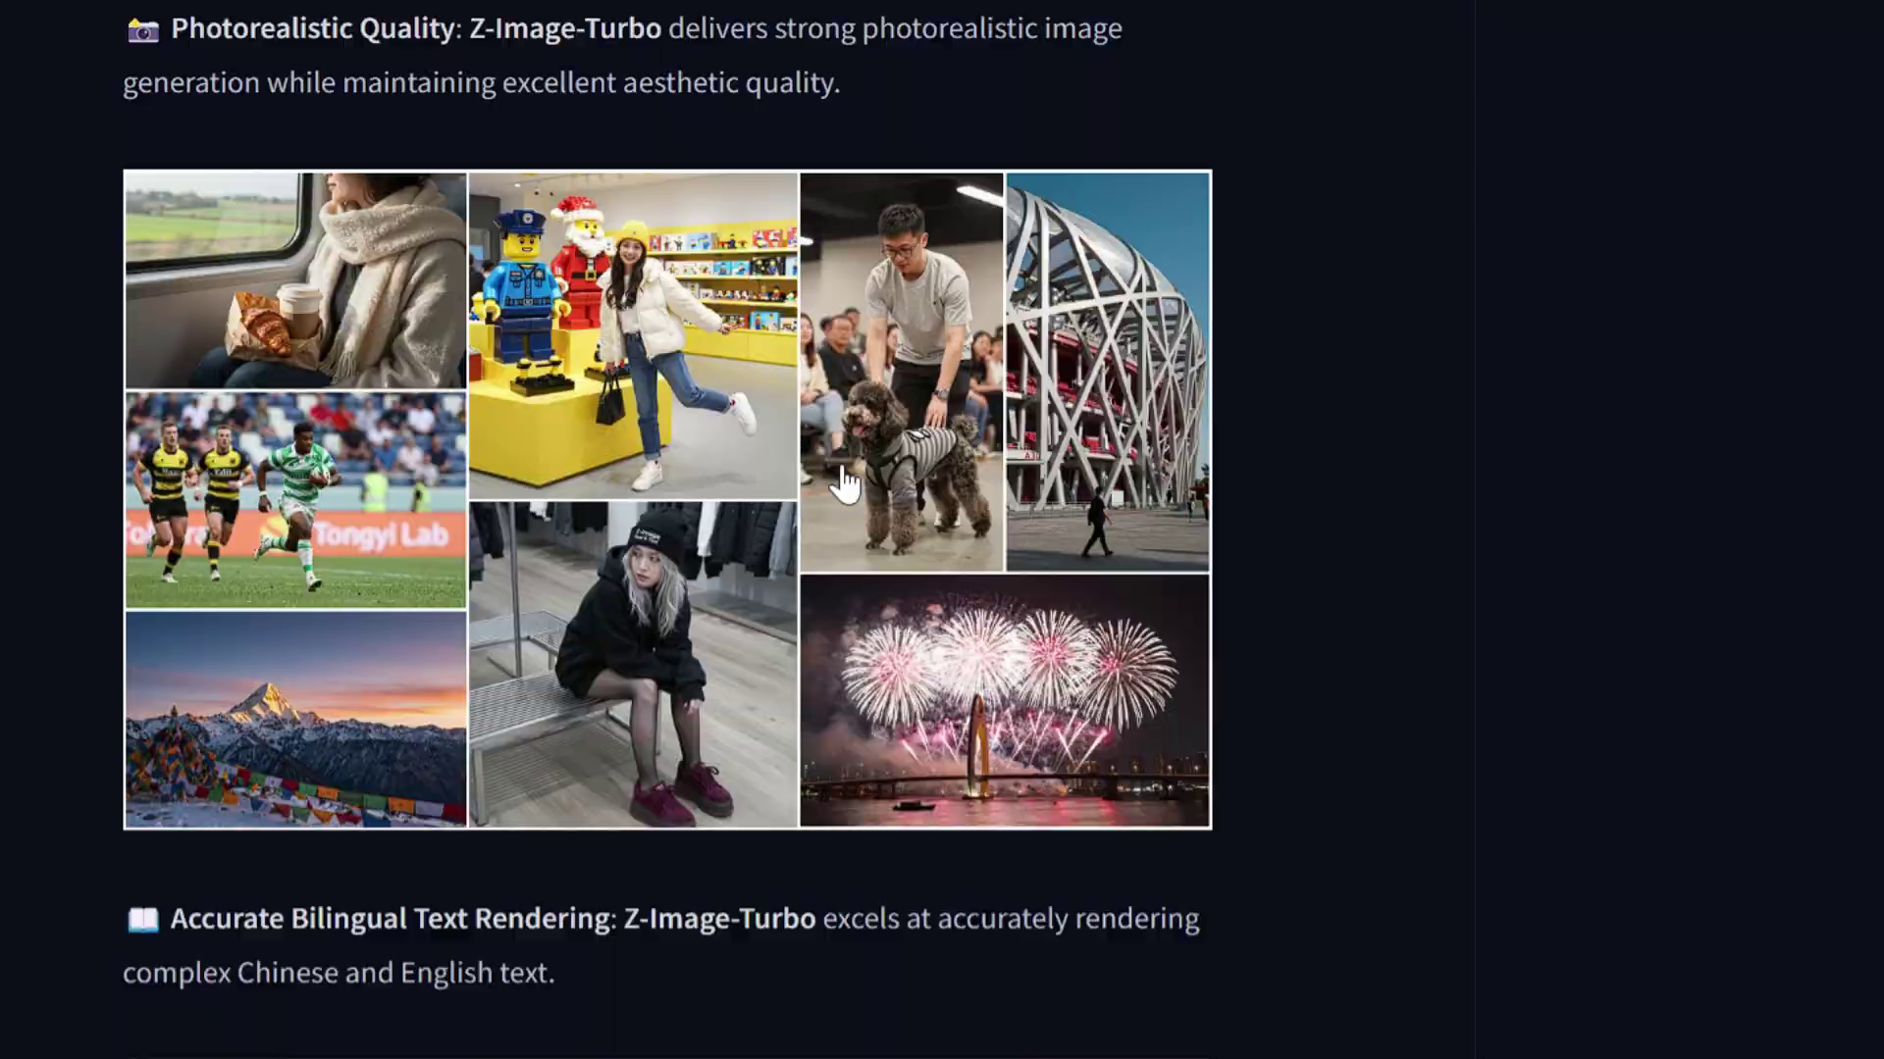
pyautogui.moveTo(317, 291); pyautogui.dragTo(591, 292)
pyautogui.moveTo(283, 357); pyautogui.dragTo(1412, 374)
pyautogui.scroll(-9, 1412, 374)
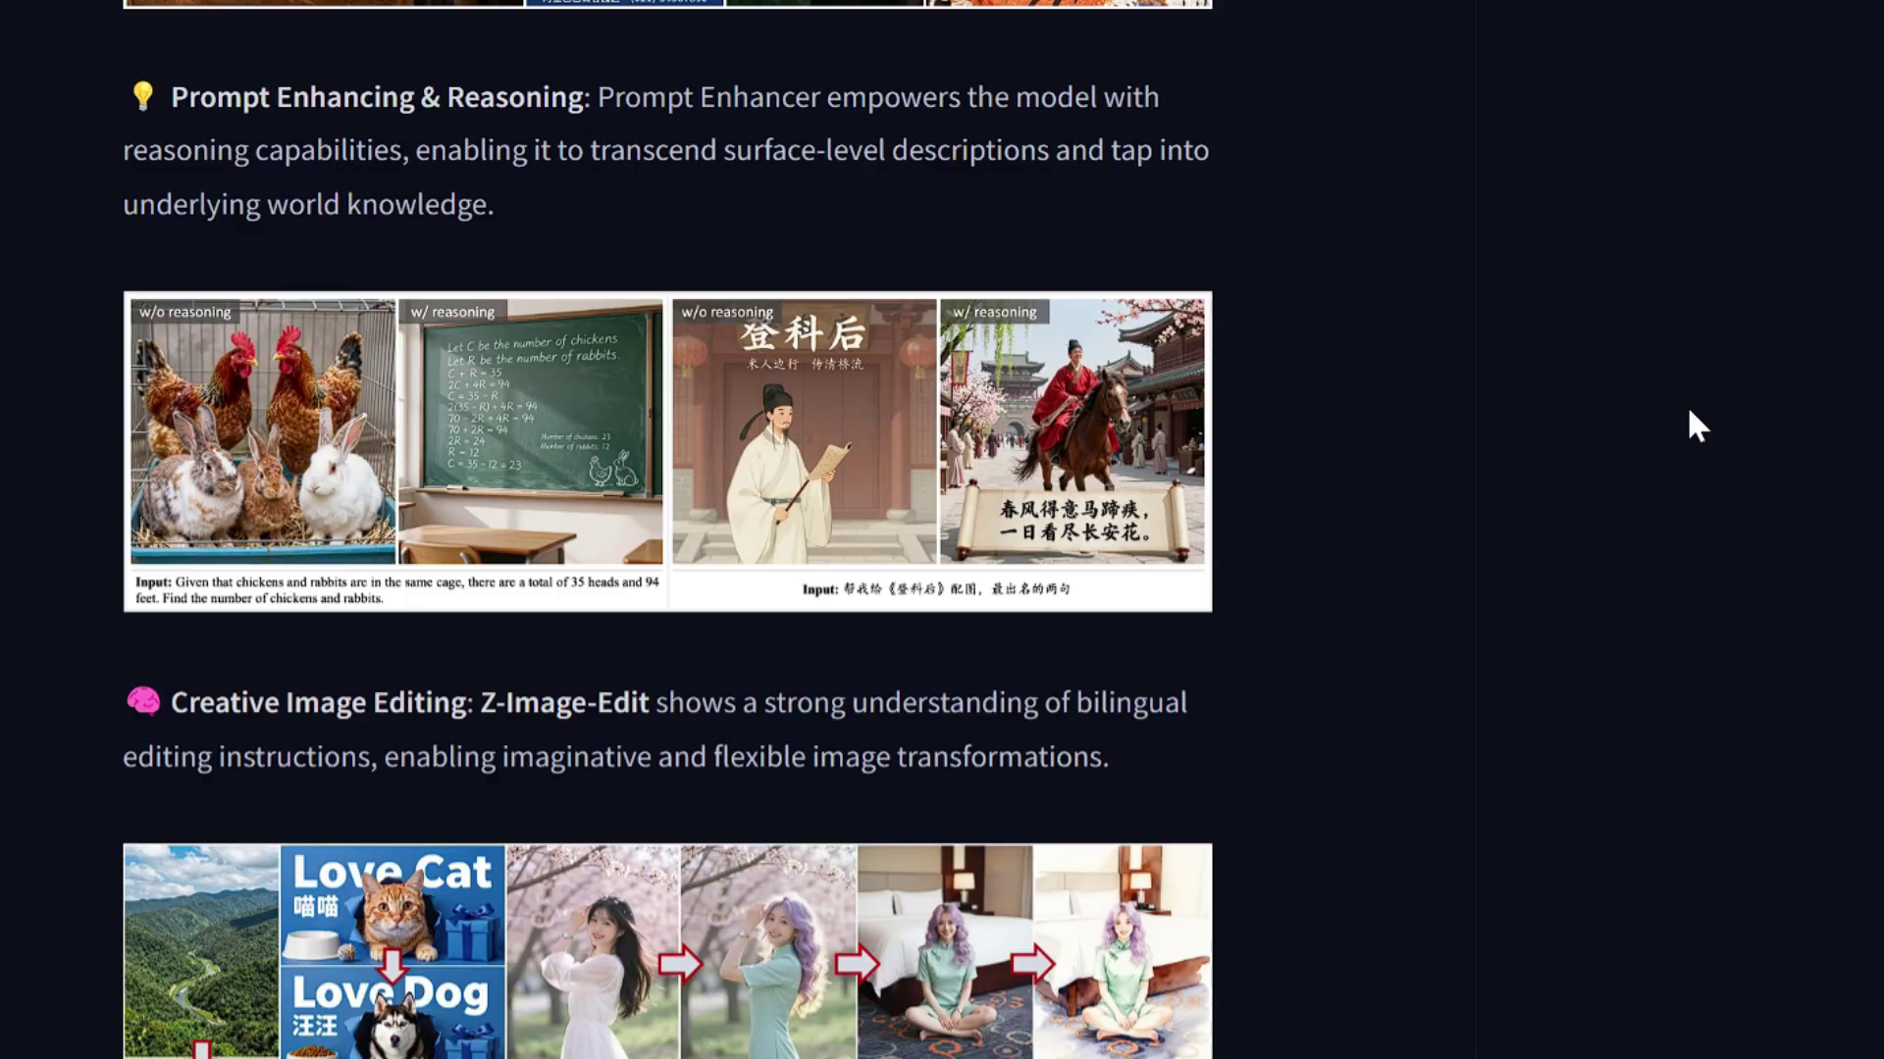
pyautogui.moveTo(327, 98); pyautogui.dragTo(546, 93)
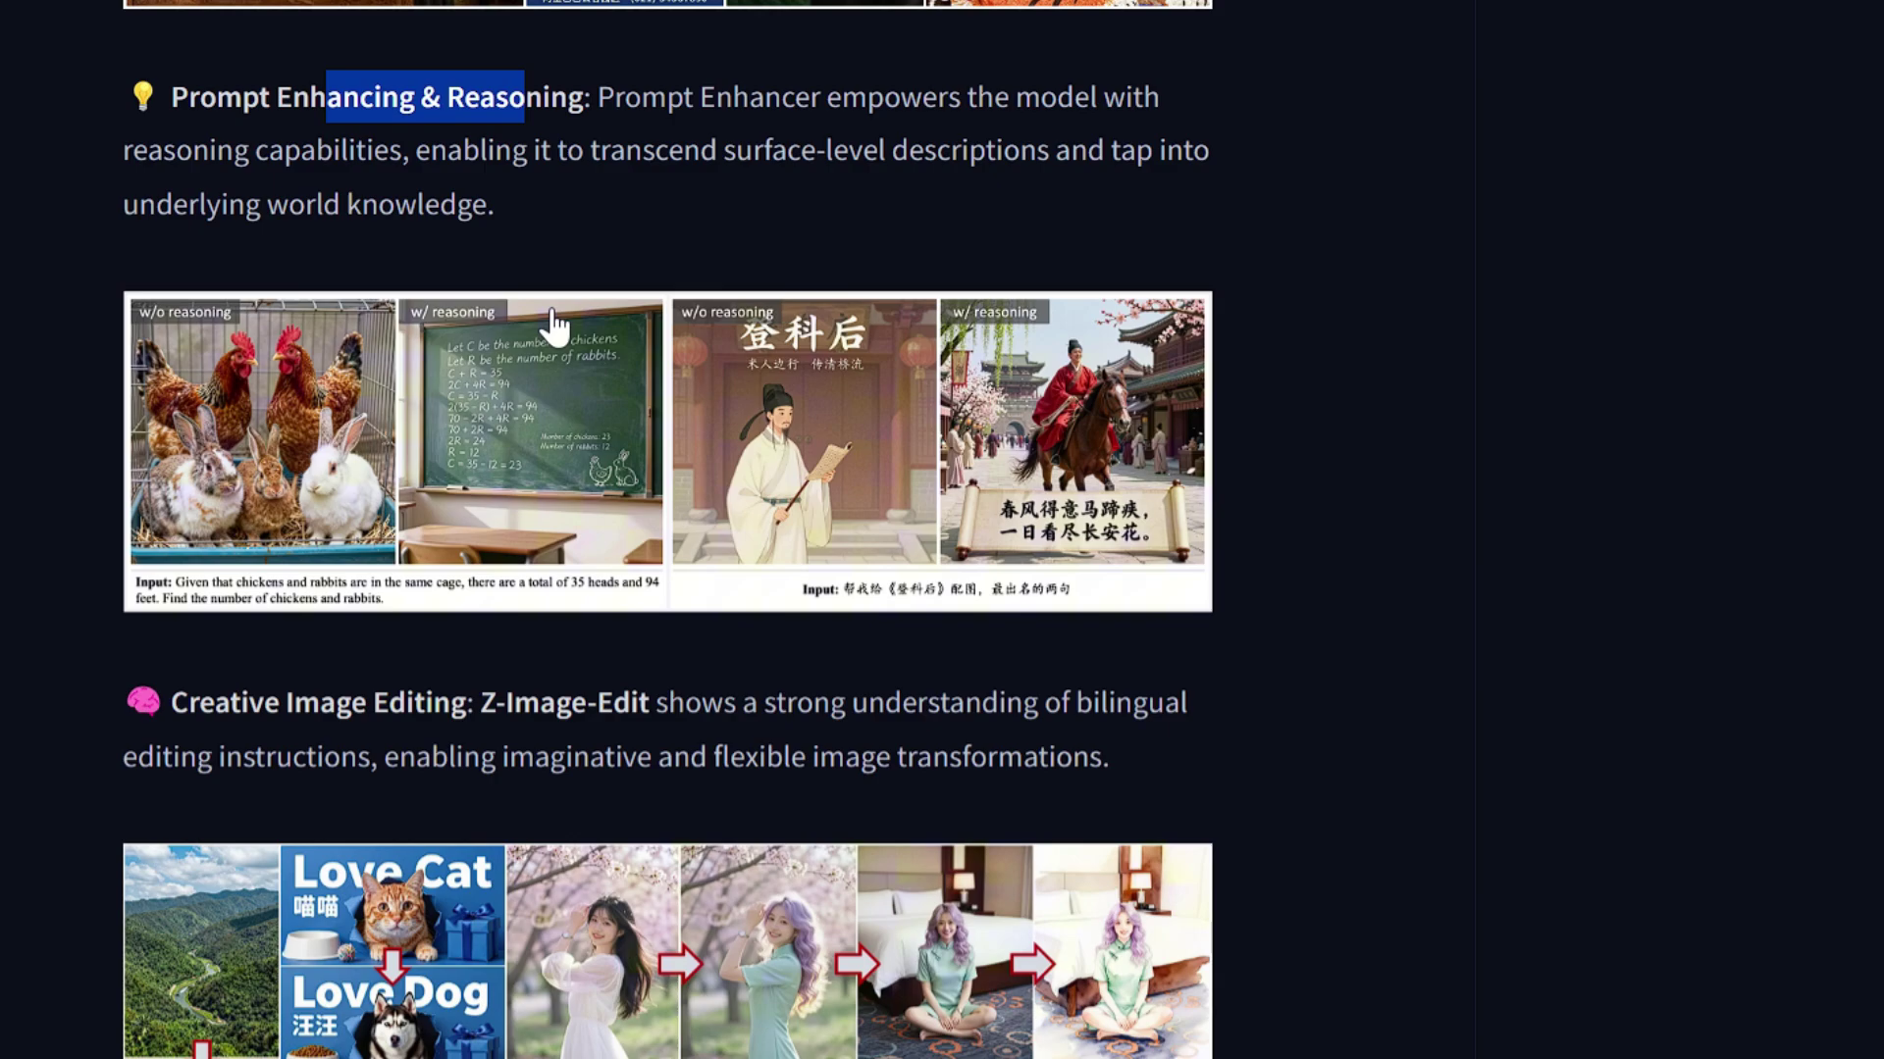
# Step: Review the Z-Image-Edit description and the Text-to-Image Elo leaderboard, then continue to Decoupled-DMD
pyautogui.scroll(-3, 1568, 373)
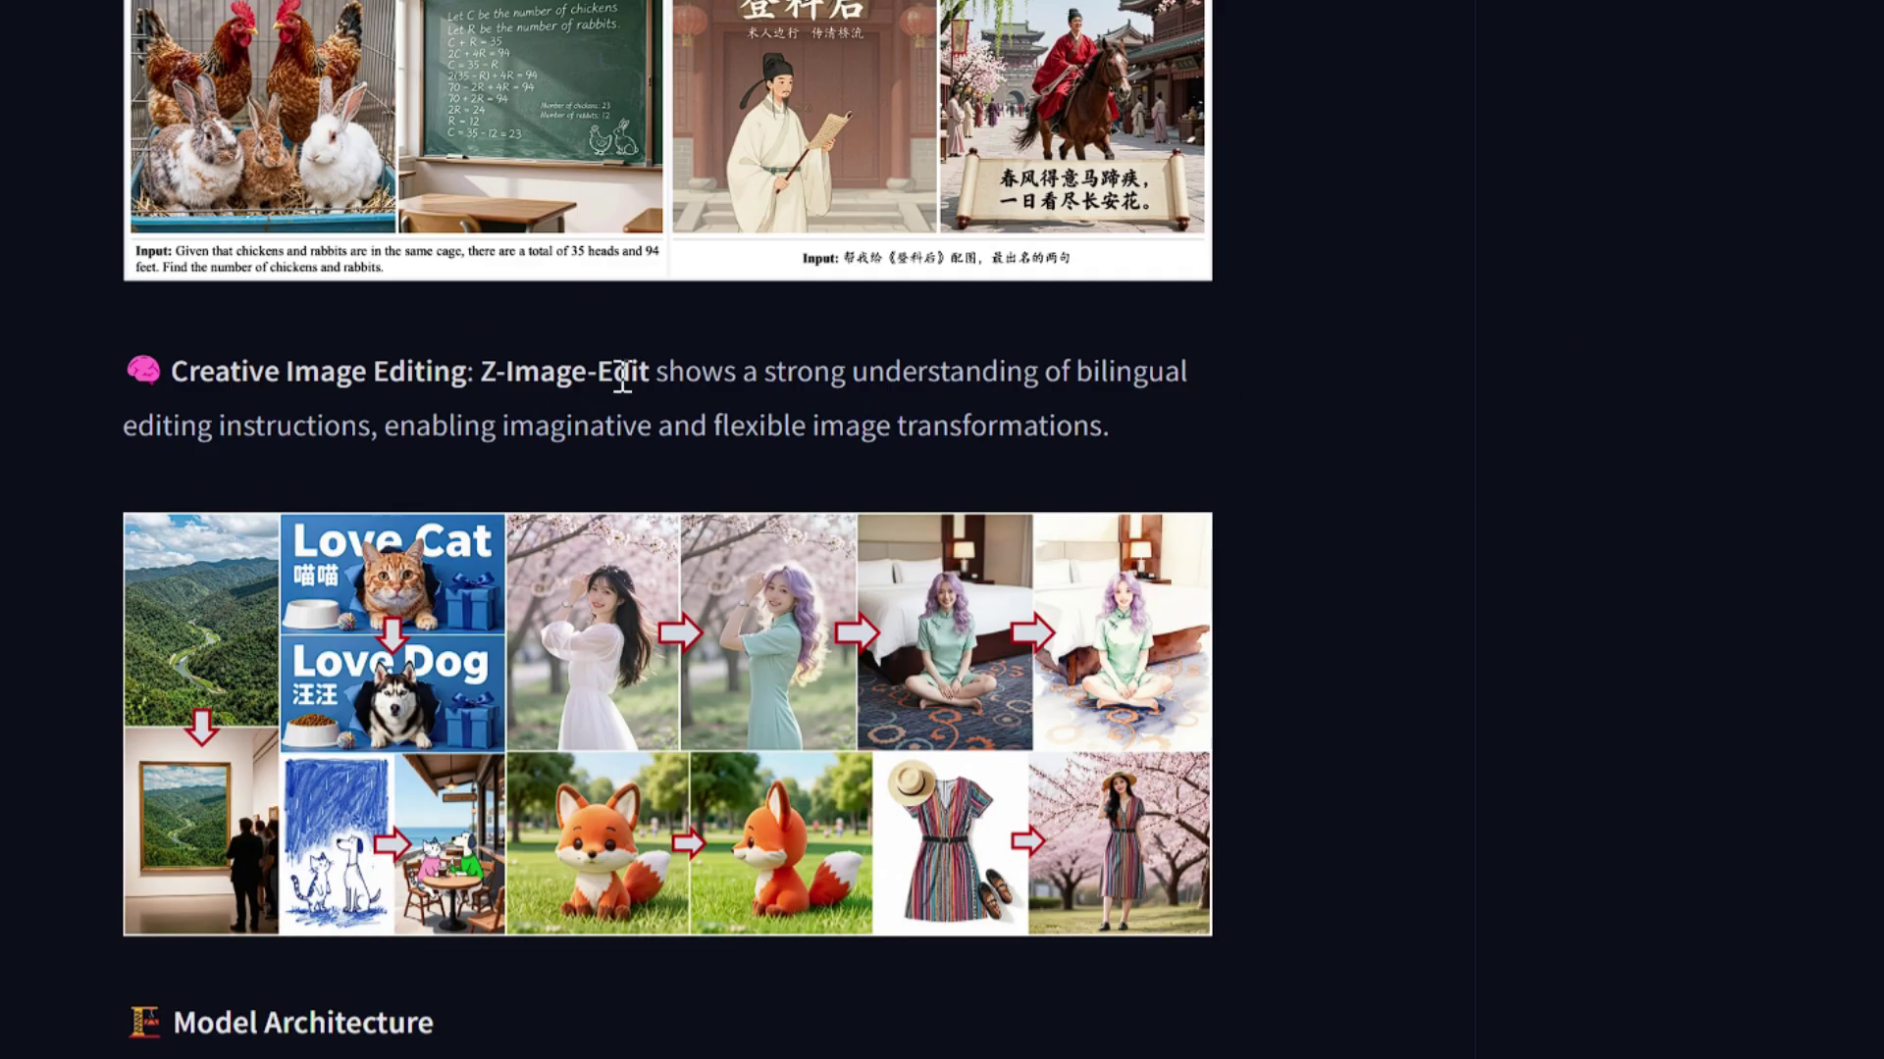
pyautogui.moveTo(538, 373); pyautogui.dragTo(907, 425)
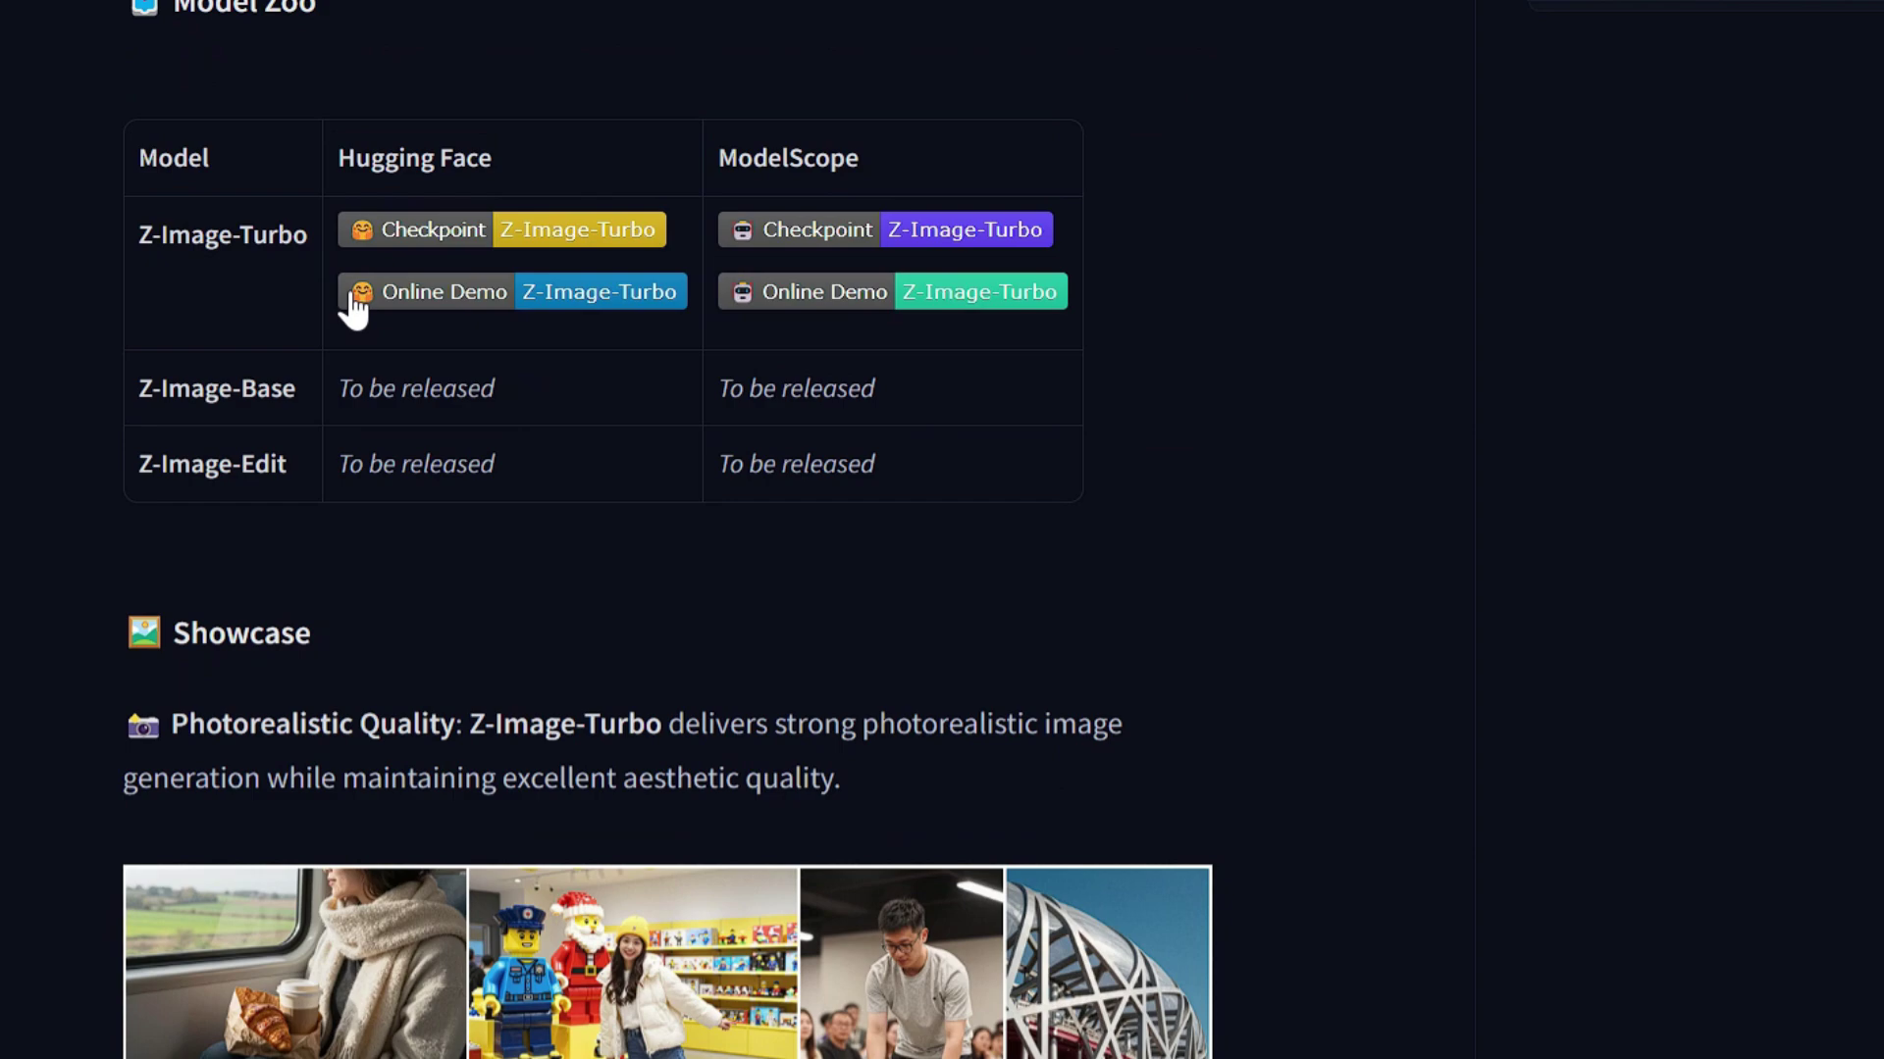
pyautogui.moveTo(138, 235); pyautogui.dragTo(236, 235)
pyautogui.scroll(-15, 1487, 455)
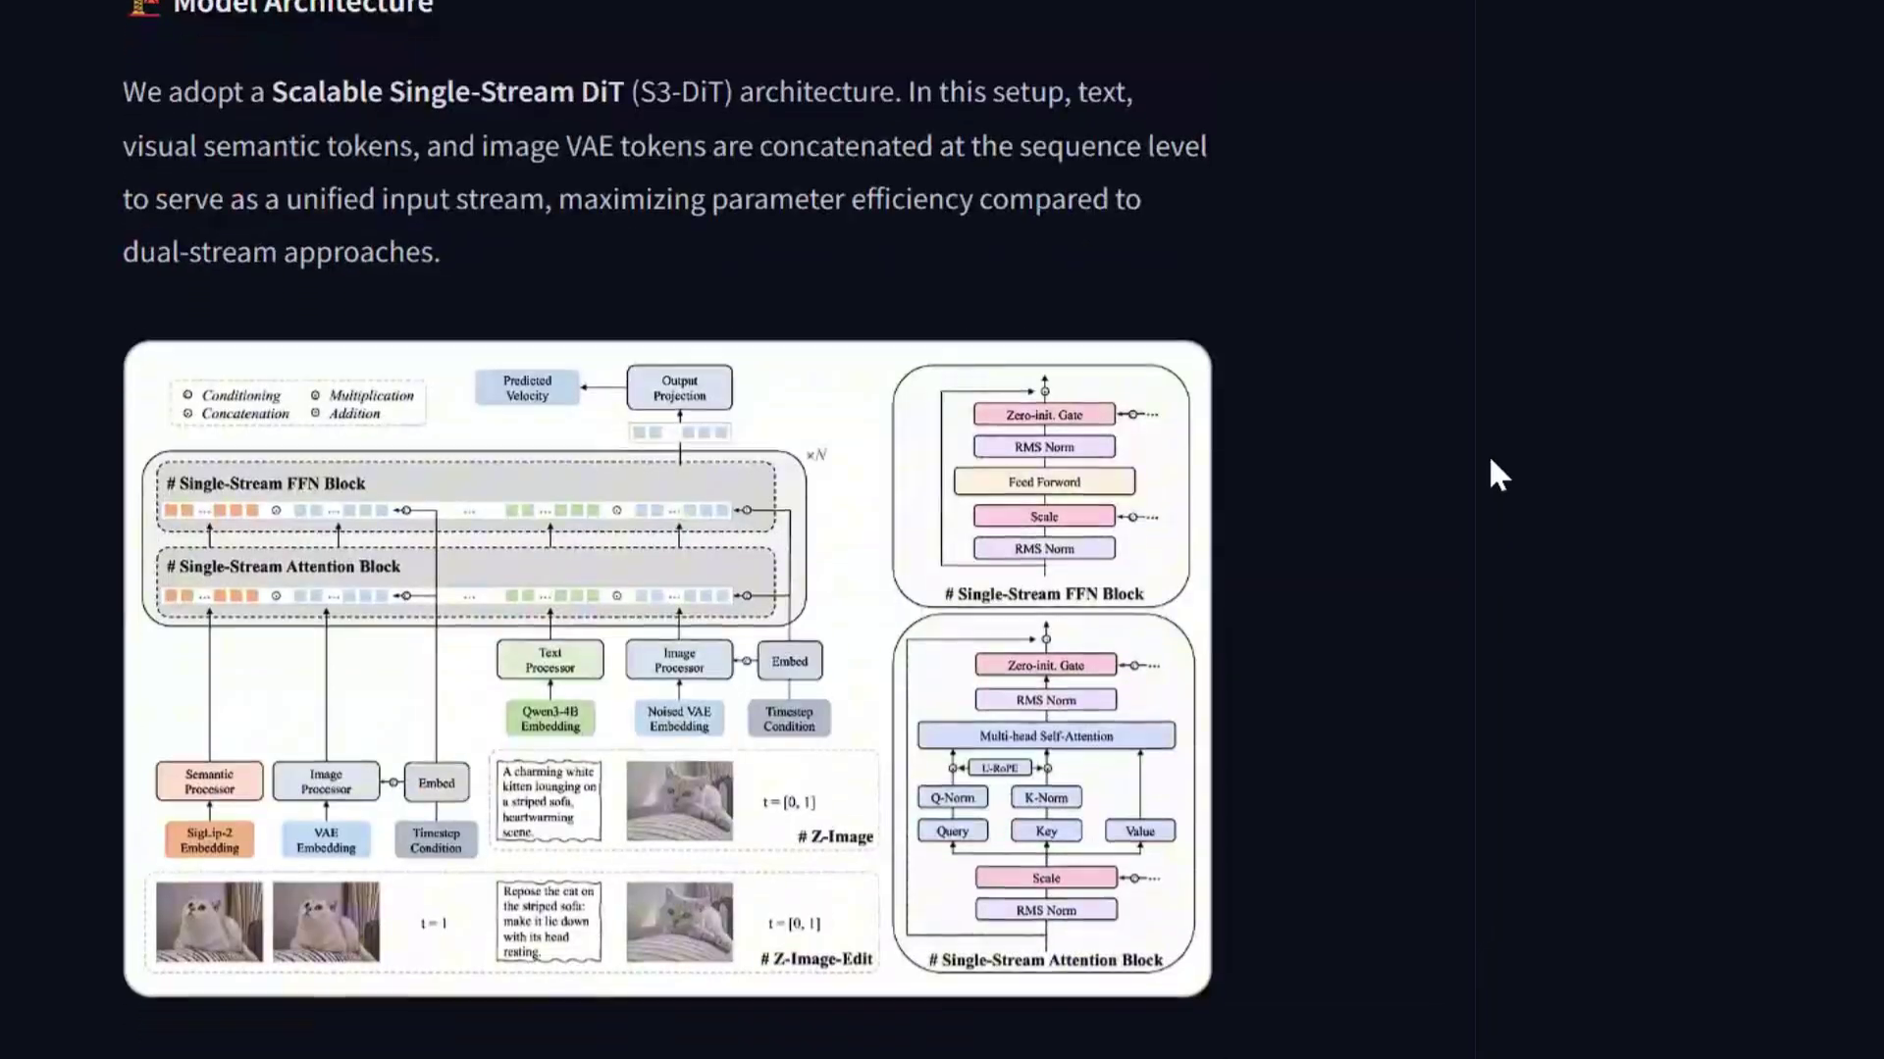
pyautogui.scroll(-10, 1487, 455)
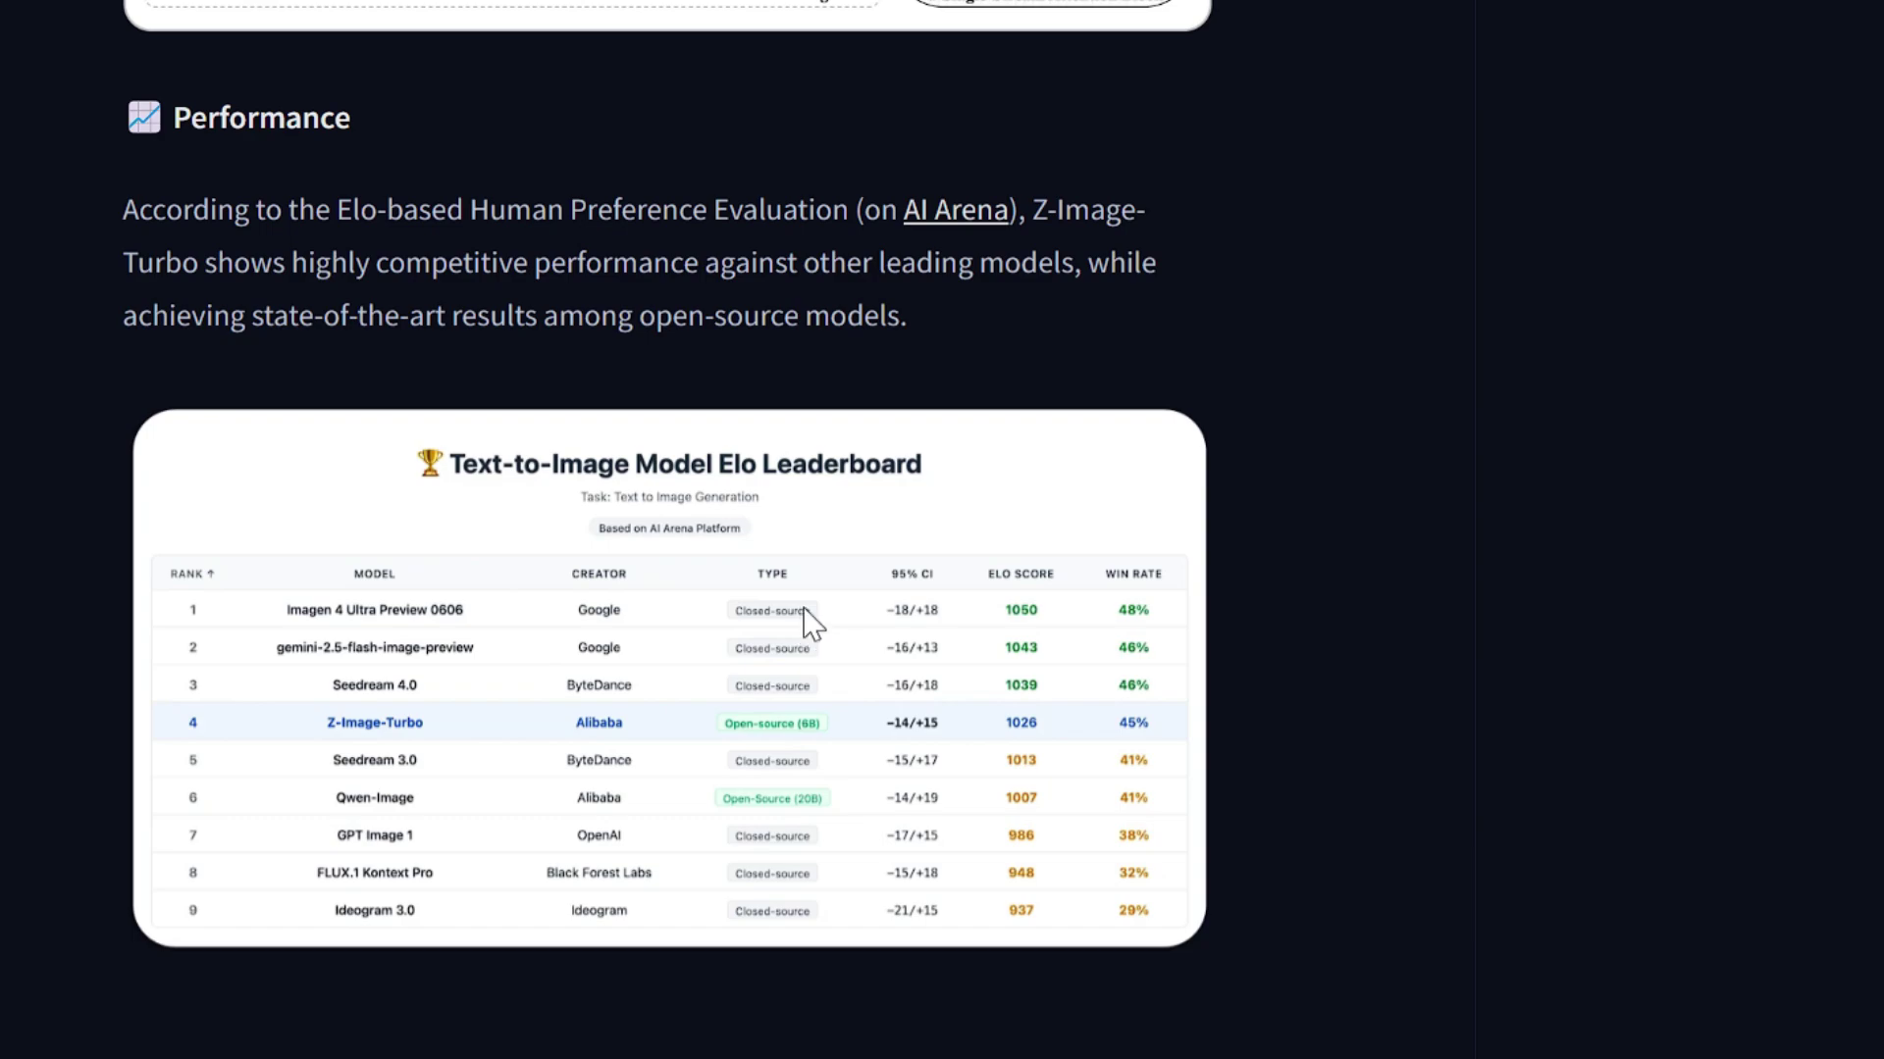
pyautogui.click(806, 611)
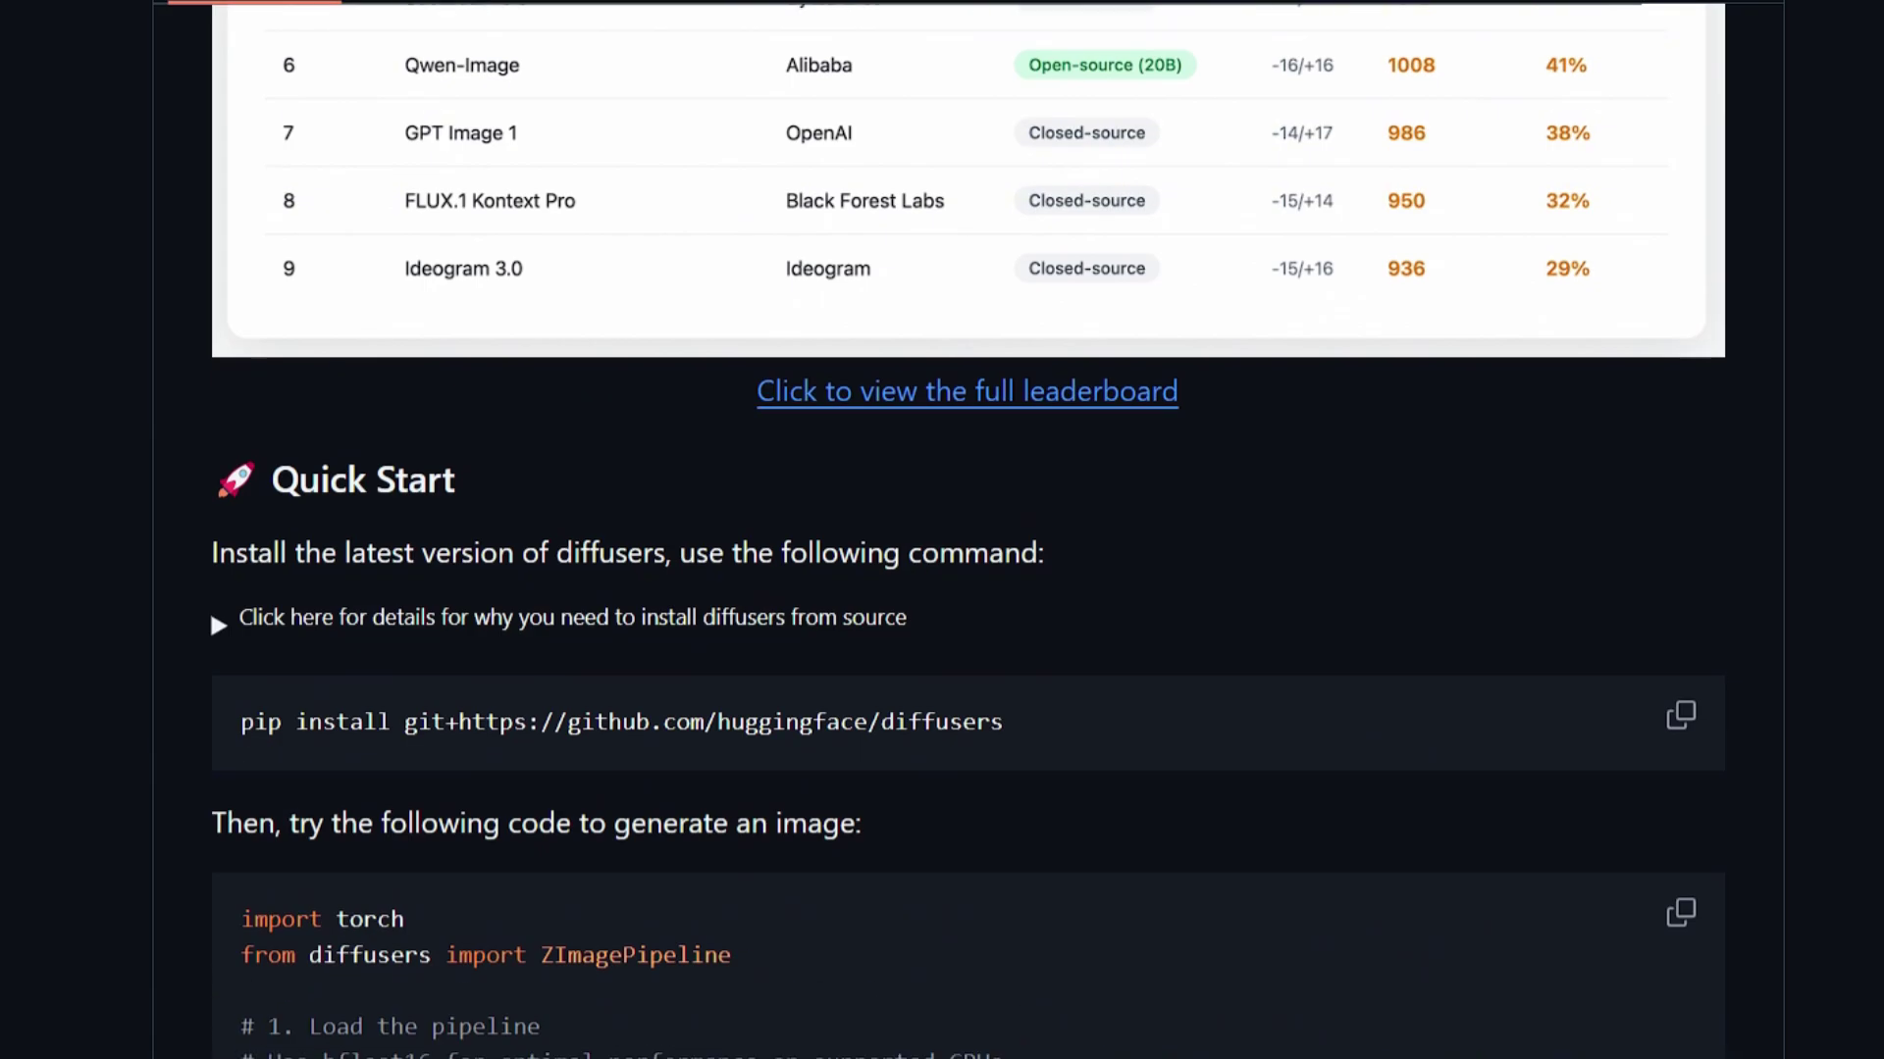
pyautogui.scroll(-15, 1523, 525)
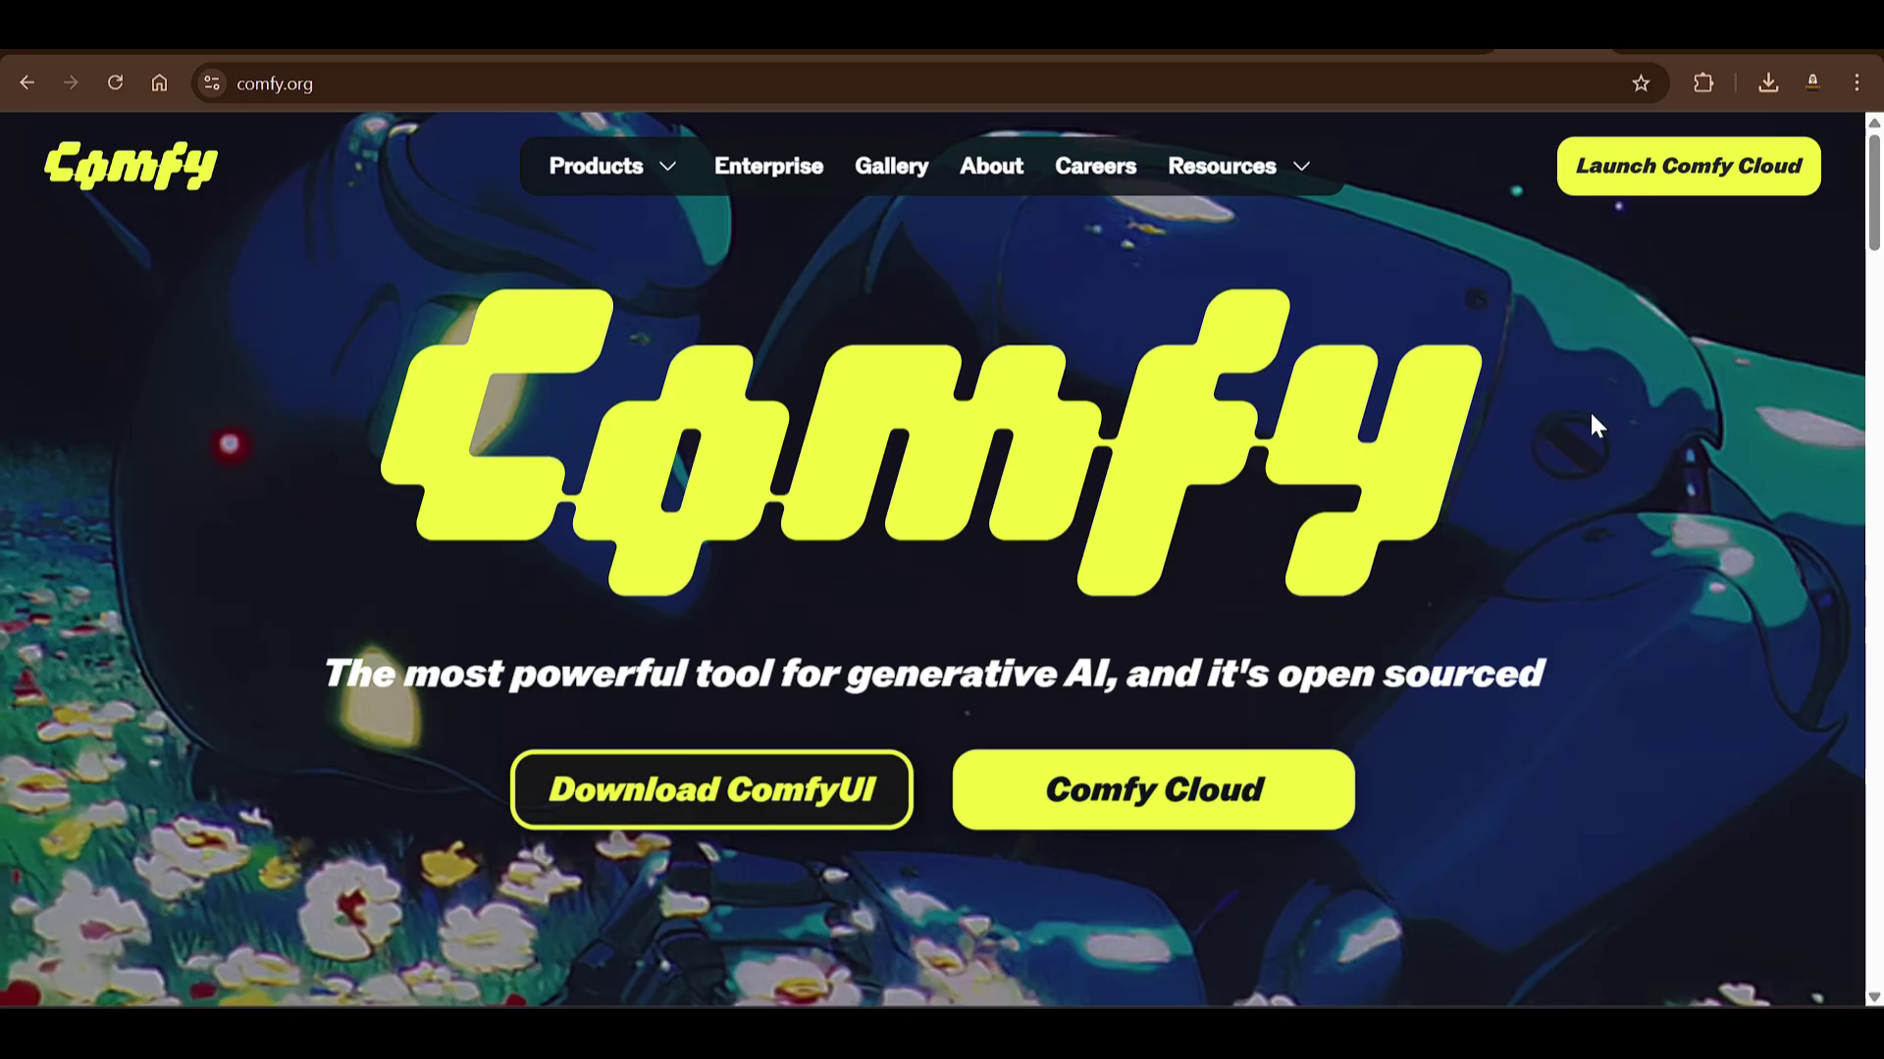
# Step: Bring up the README's NVIDIA manual-install section with the cu130 PyTorch command and close the find bar
pyautogui.scroll(-10, 1476, 450)
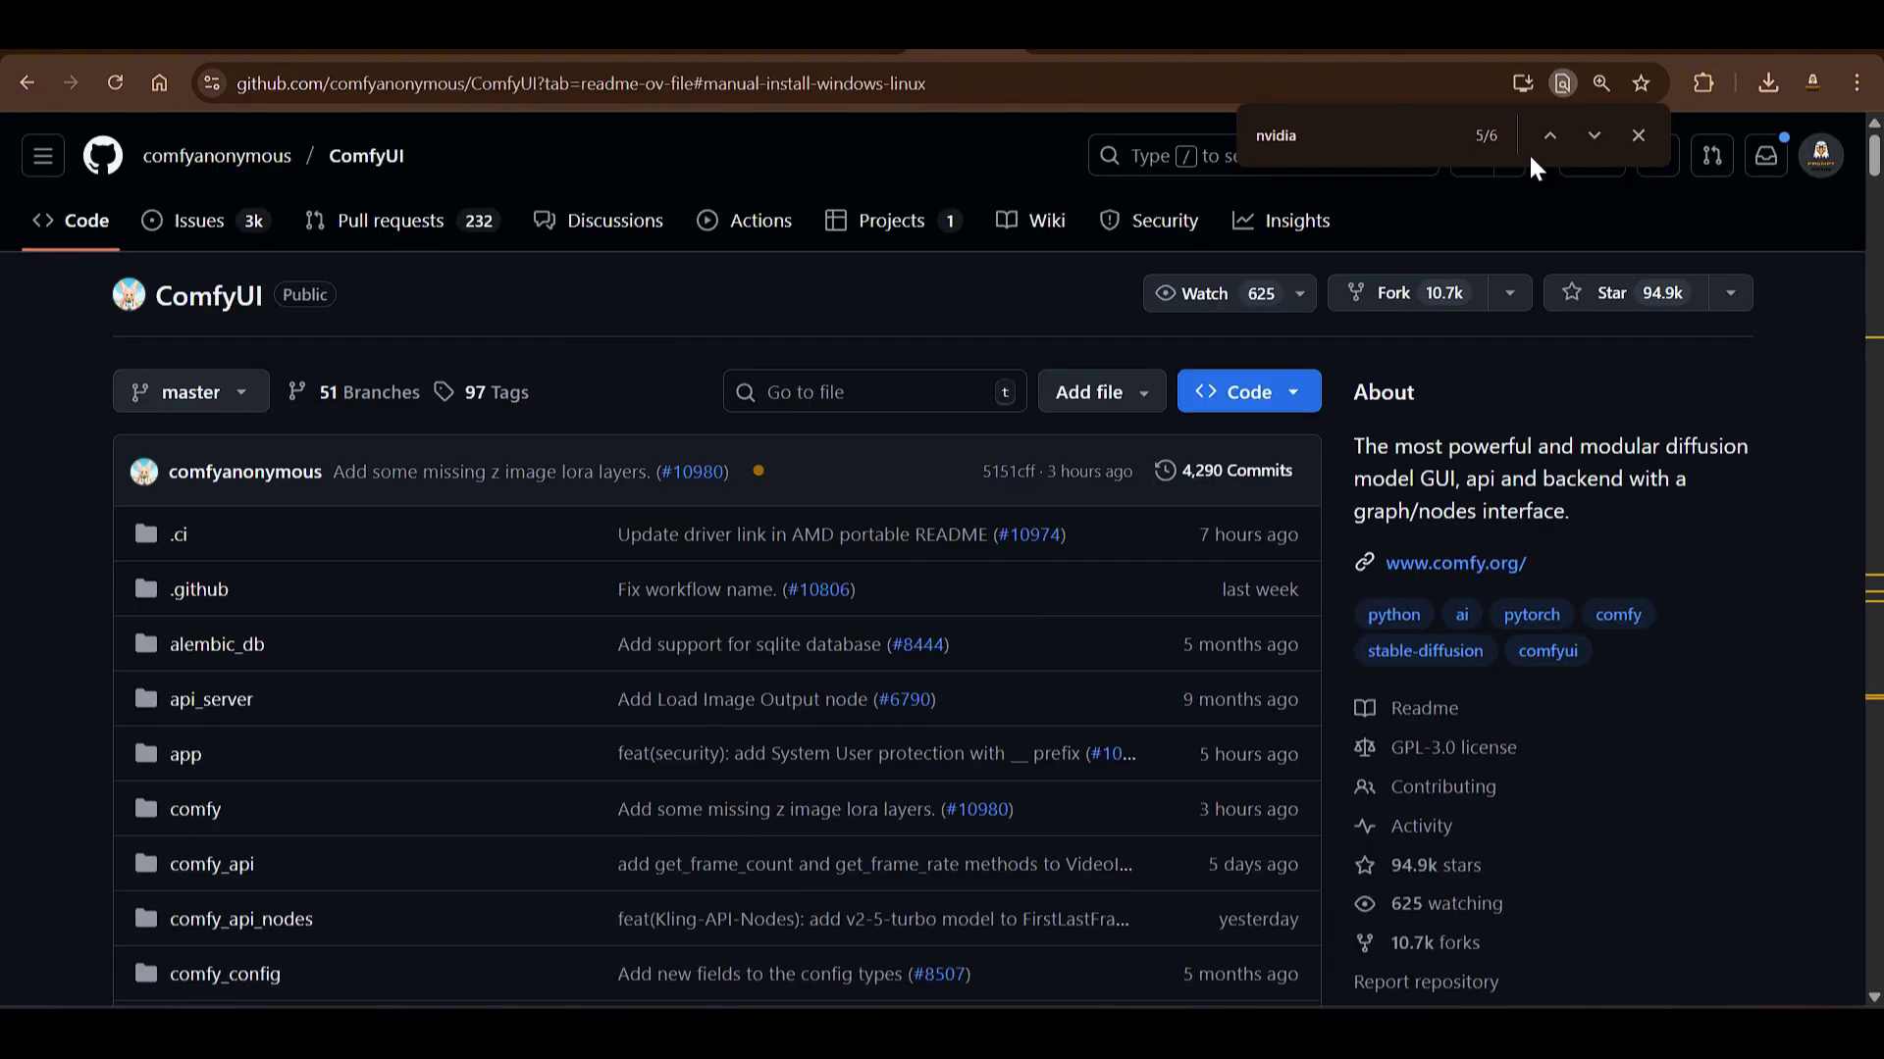
pyautogui.click(1637, 135)
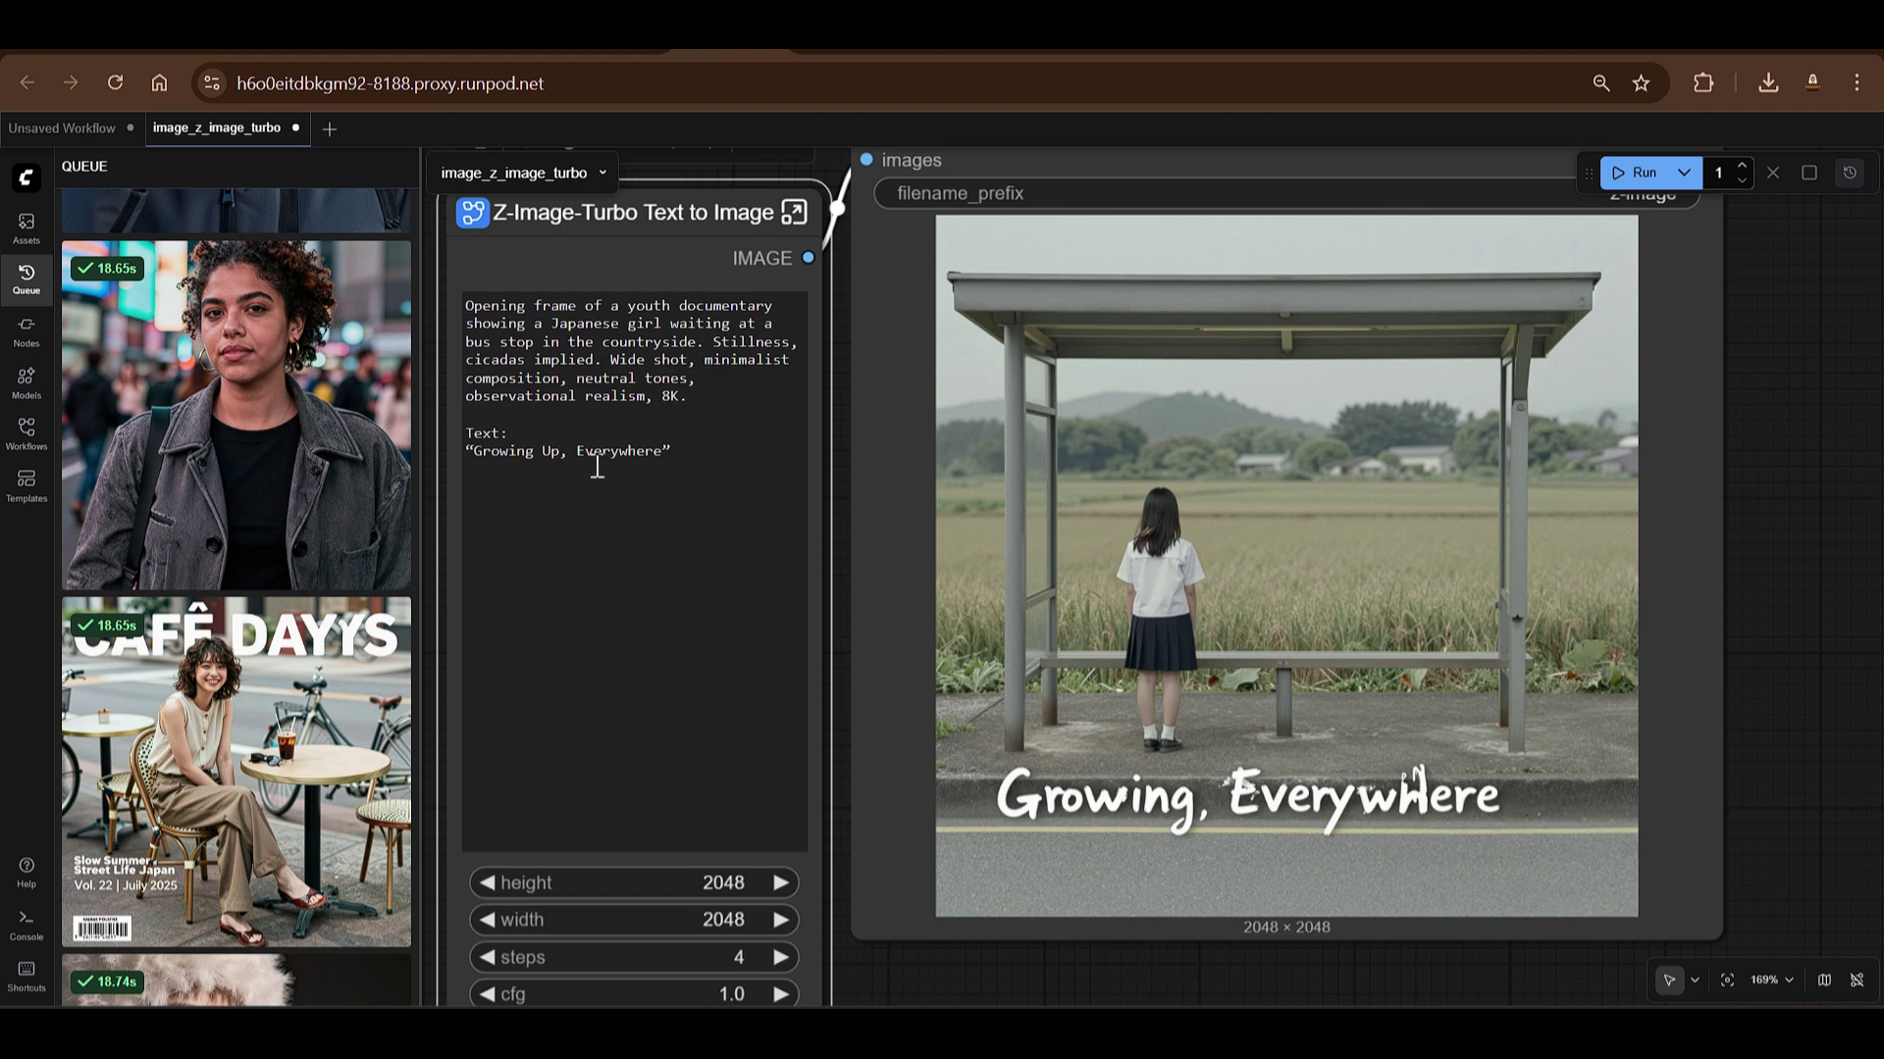
pyautogui.scroll(15, 272, 589)
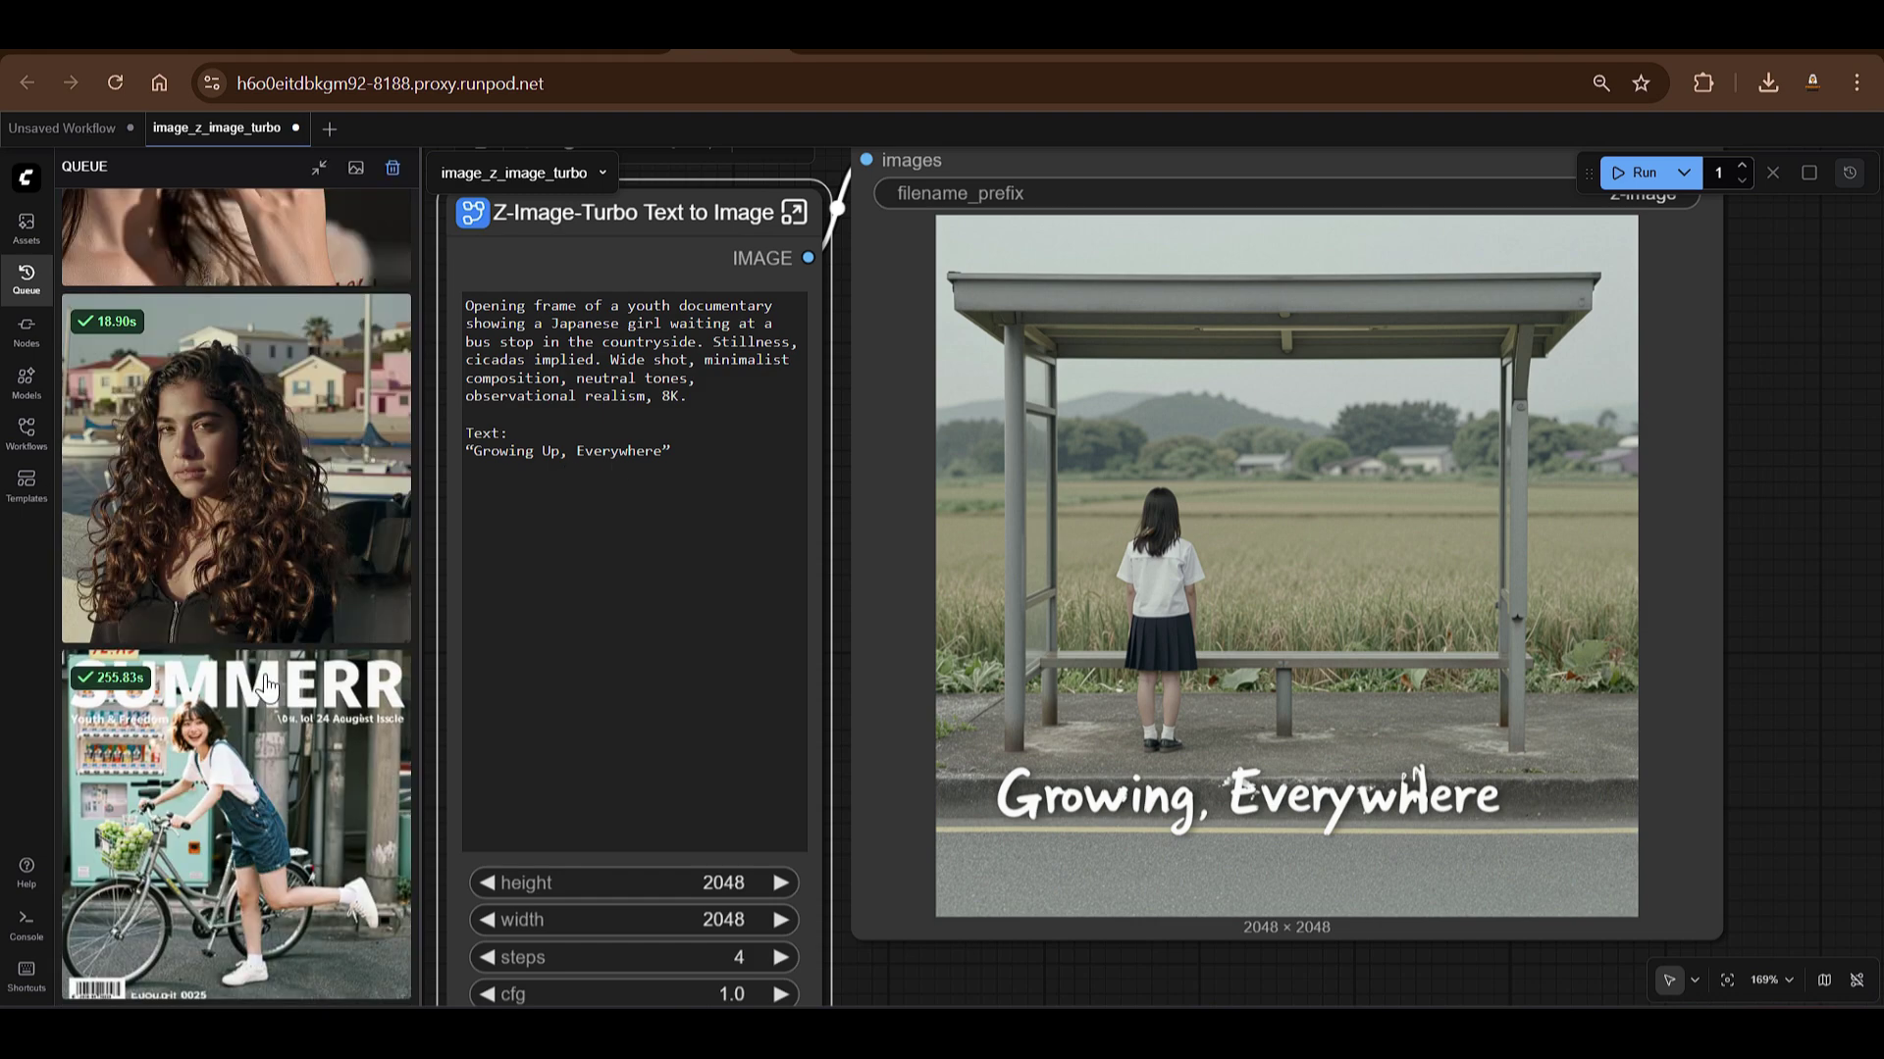
pyautogui.scroll(-10, 271, 589)
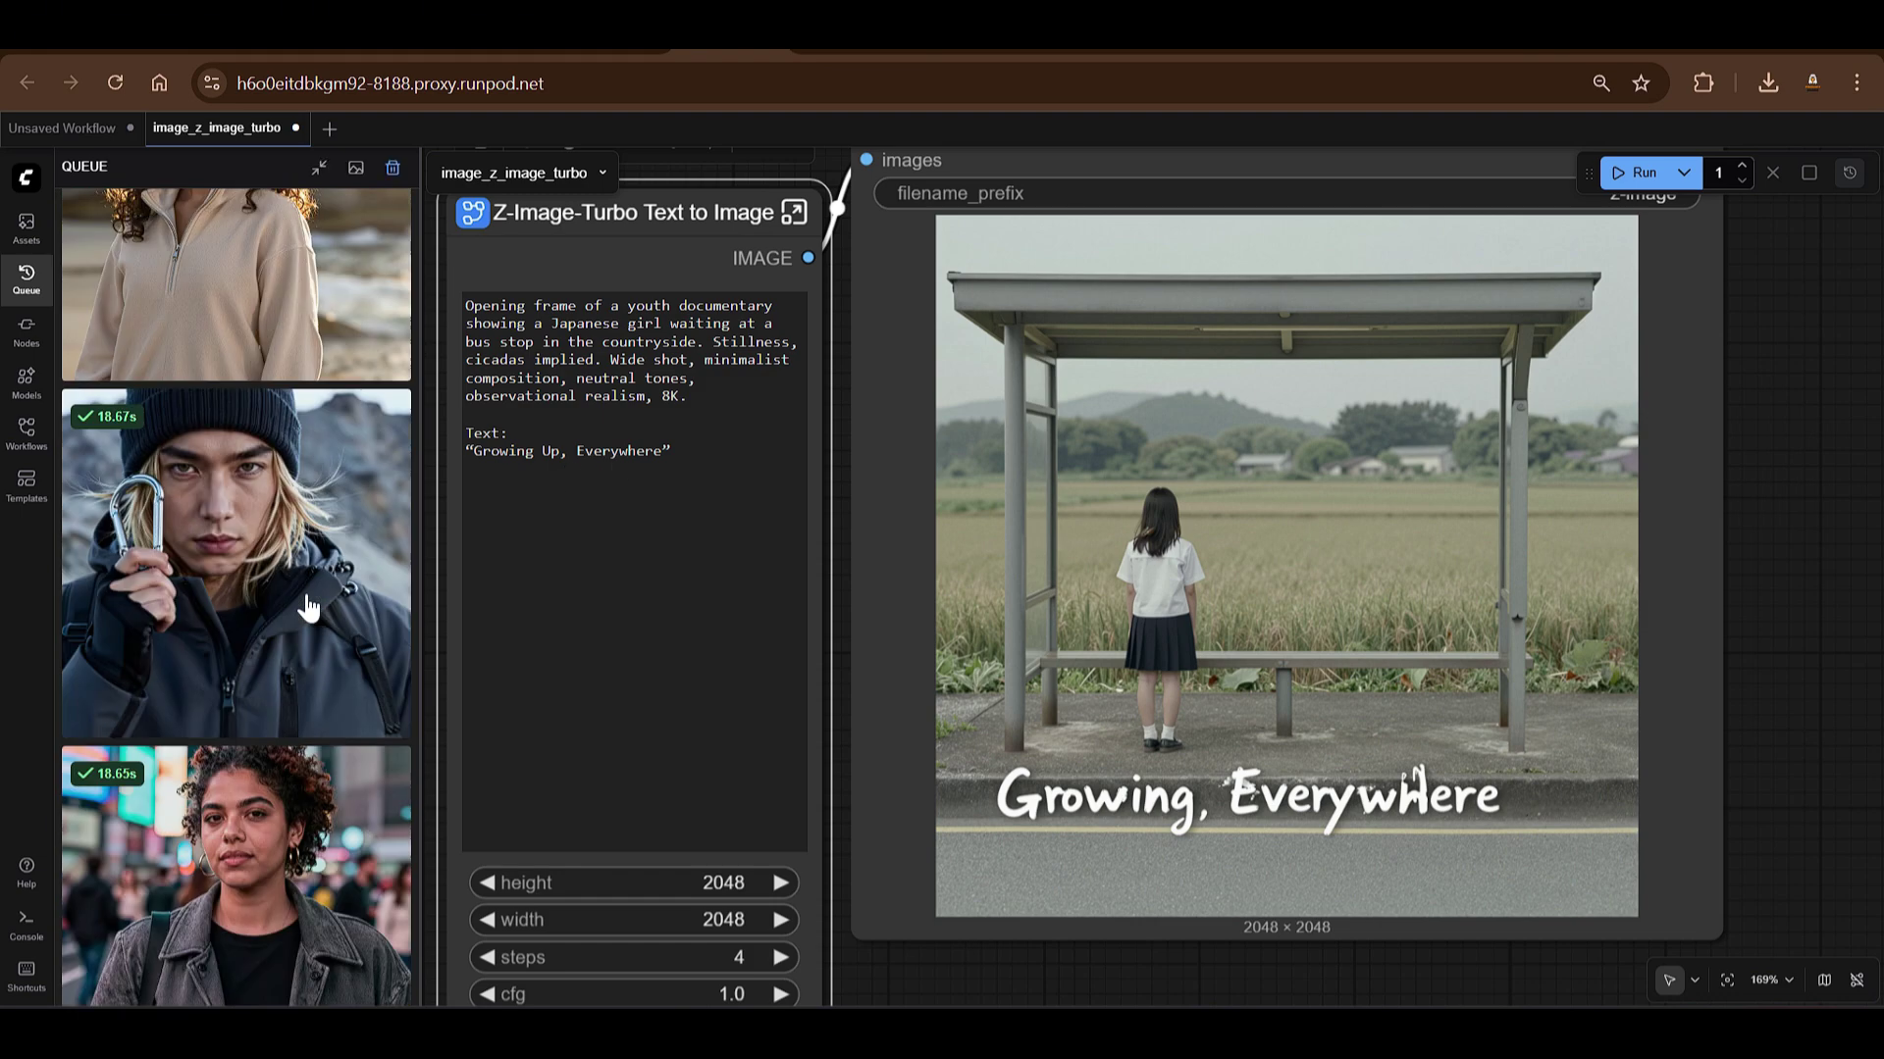
pyautogui.scroll(3, 250, 804)
pyautogui.click(257, 853)
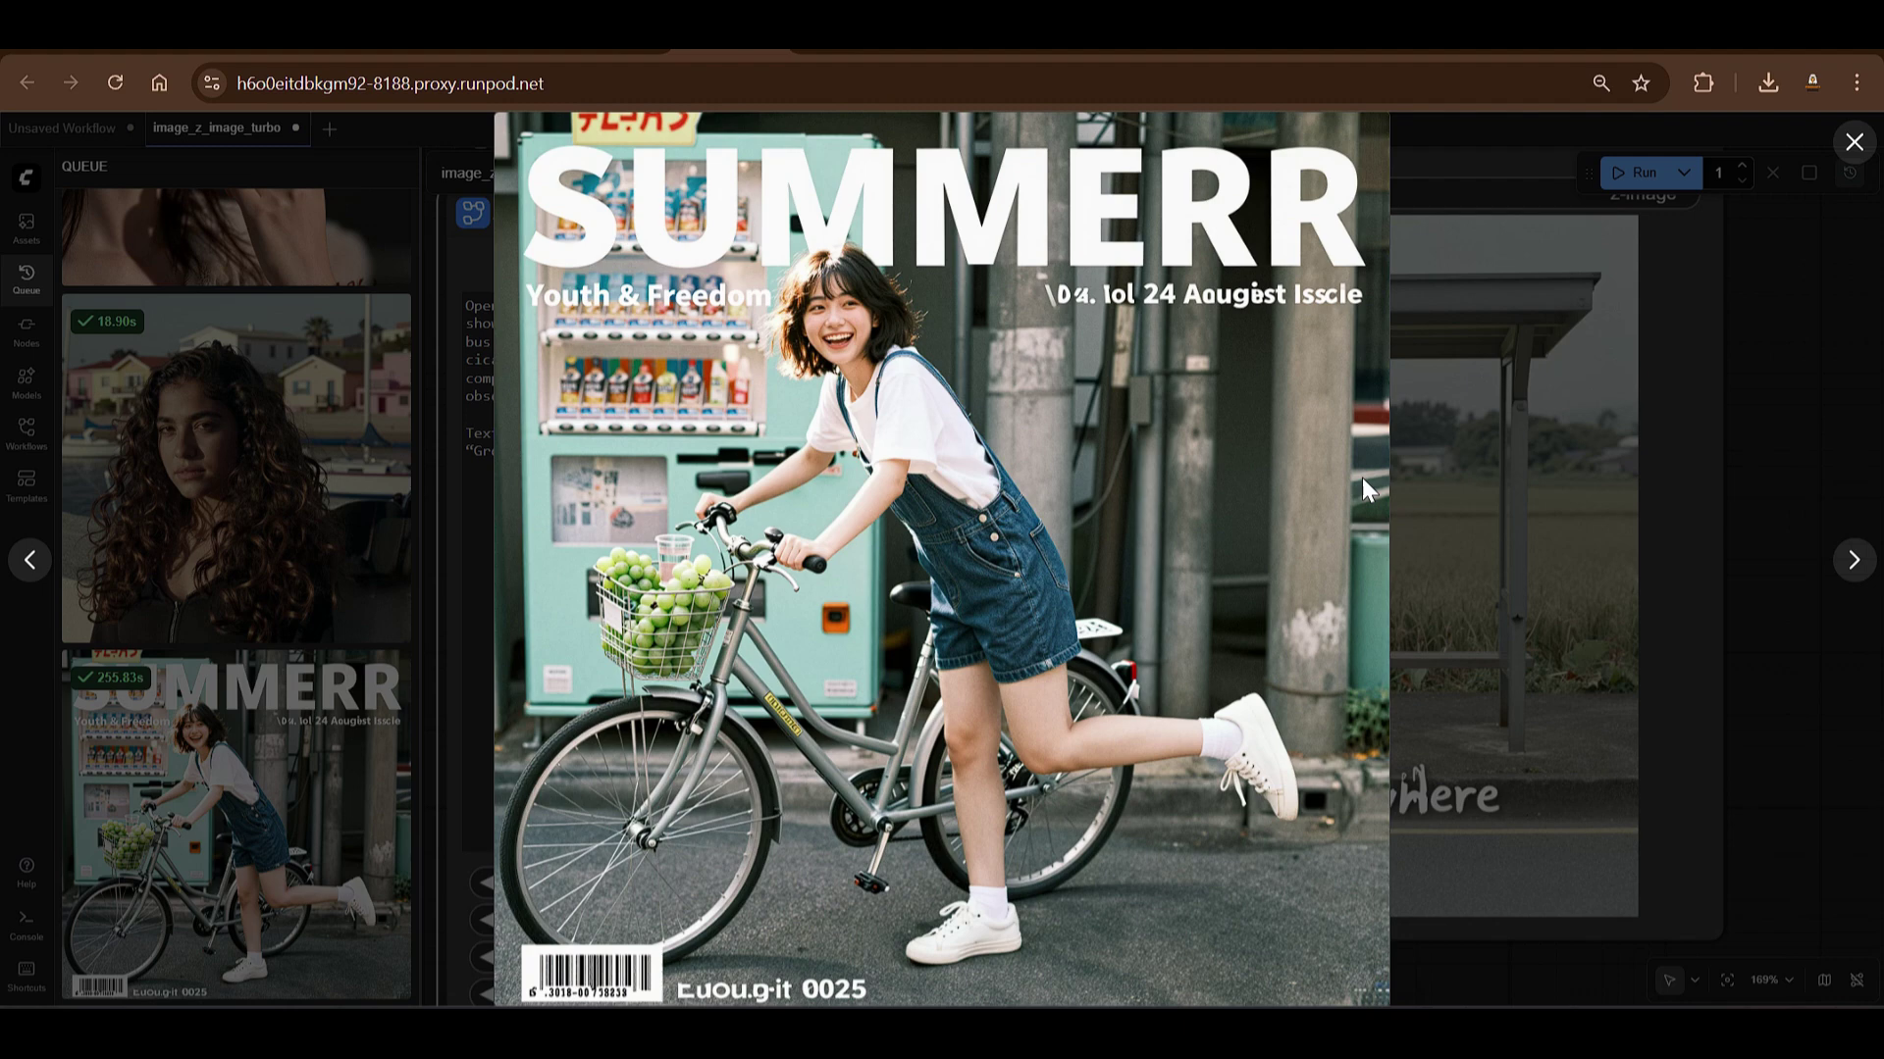
pyautogui.click(1508, 486)
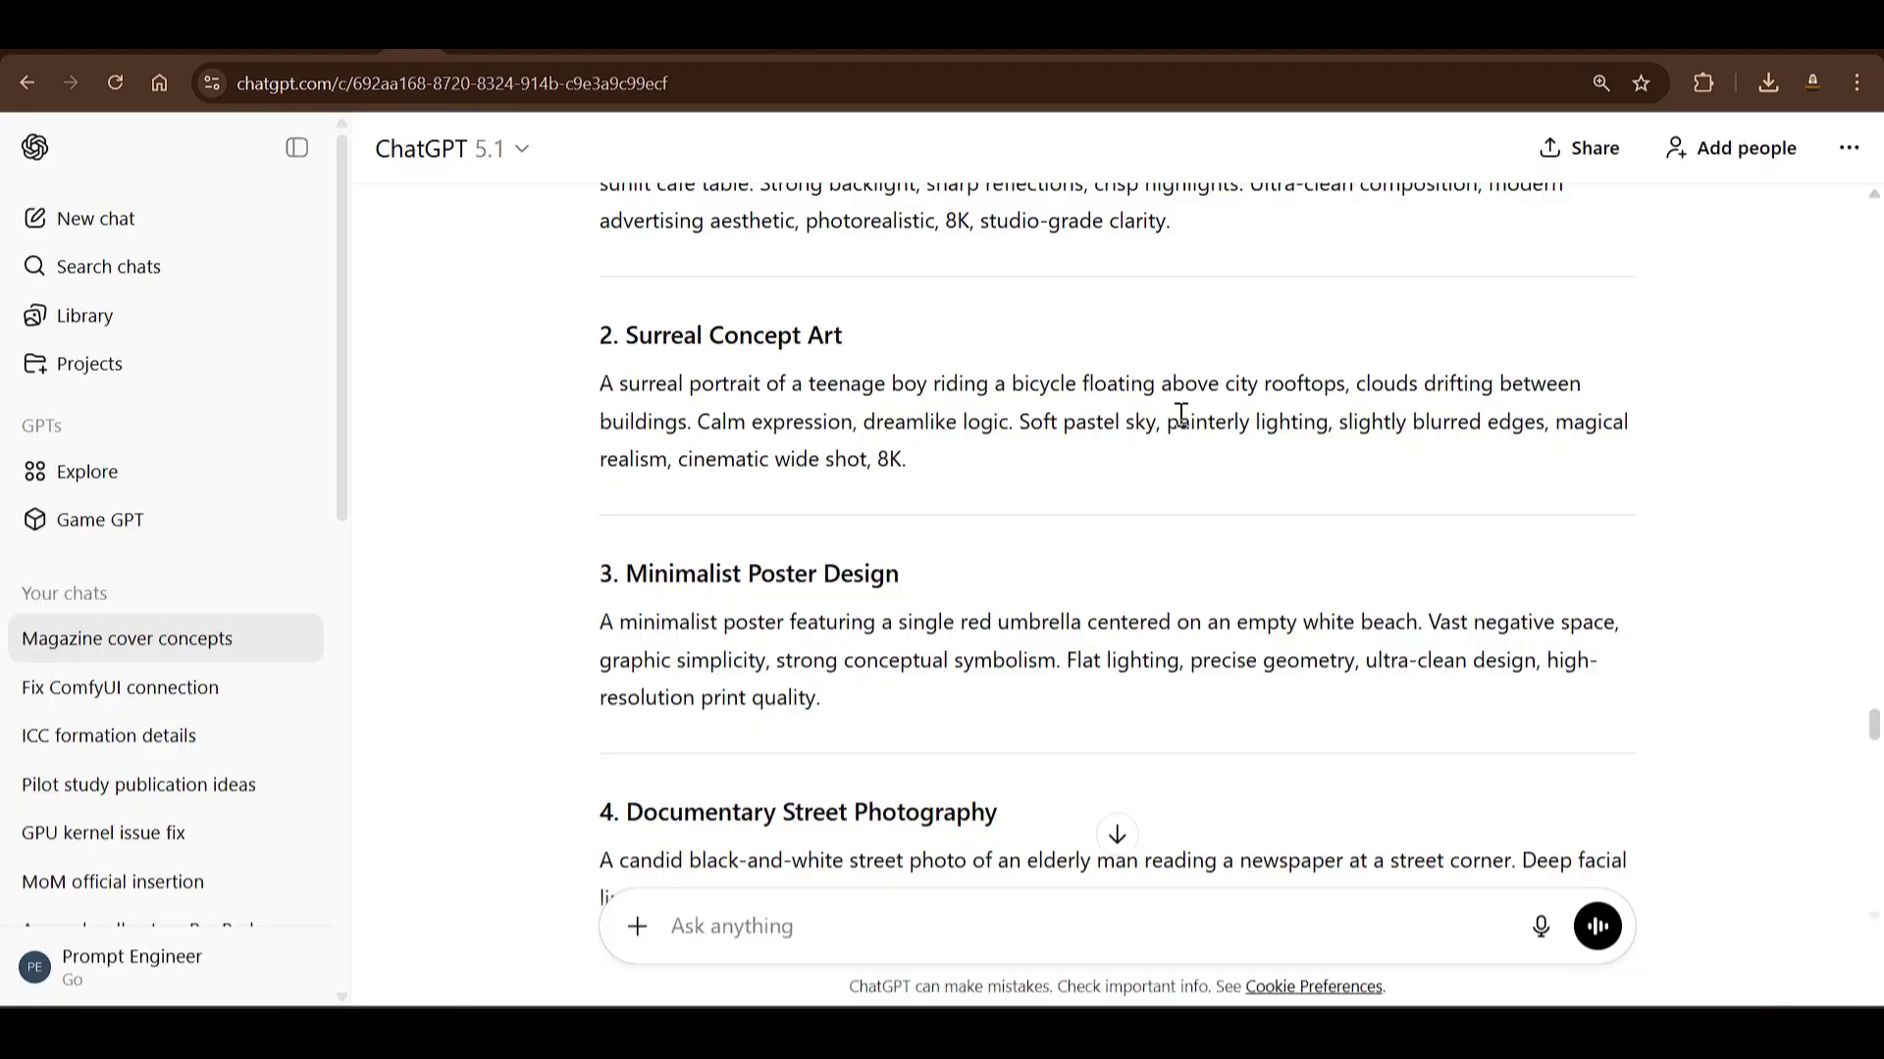
pyautogui.moveTo(928, 470); pyautogui.dragTo(602, 383)
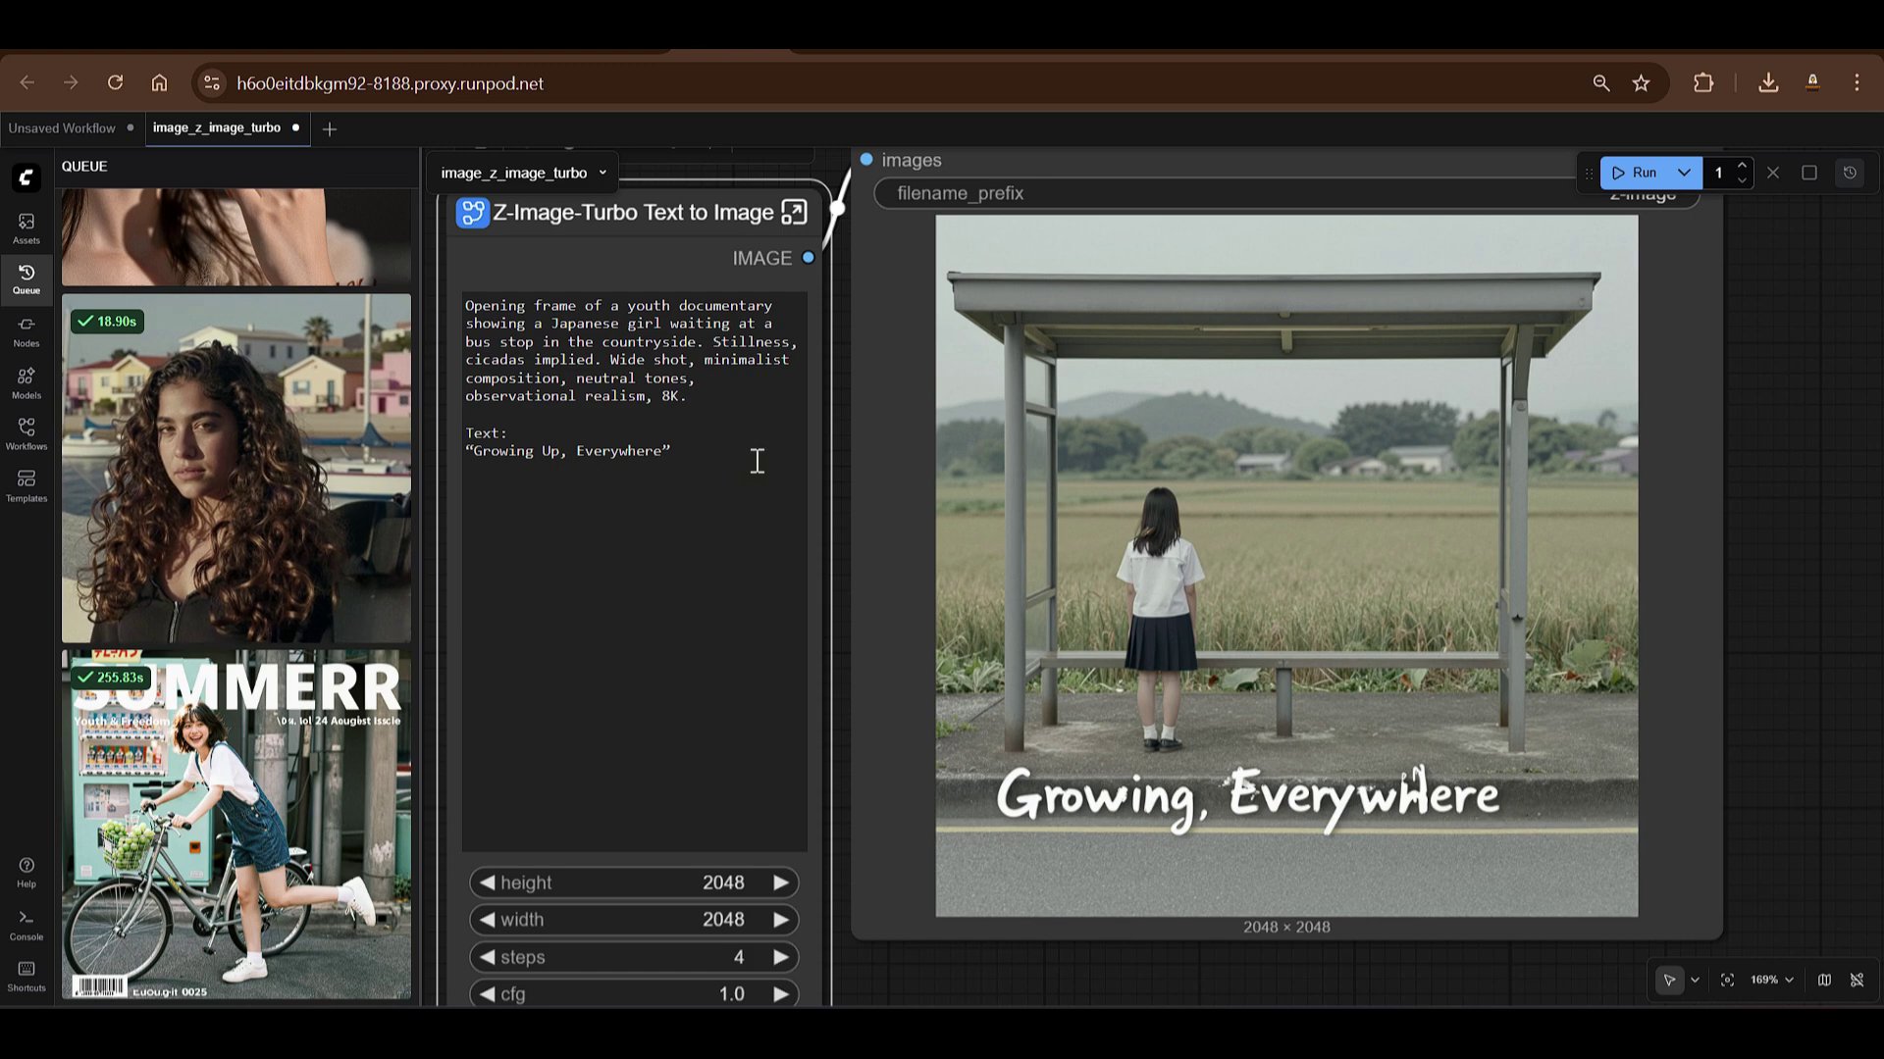
# Step: Replace the prompt with the surreal boy-on-a-floating-bicycle prompt and queue a 2048×2048 render
pyautogui.click(756, 462)
pyautogui.hotkey('ctrl', 'a')
pyautogui.write('A surreal portrait of a teenage boy riding a bicycle floating above city rooftops, clouds drifting between buildings. Calm expression, dreamlike logic. Soft pastel sky, painterly lighting, slightly blurred edges, magical realism, cinematic wide shot, 8K.')
pyautogui.hotkey('ctrl', 'Return')
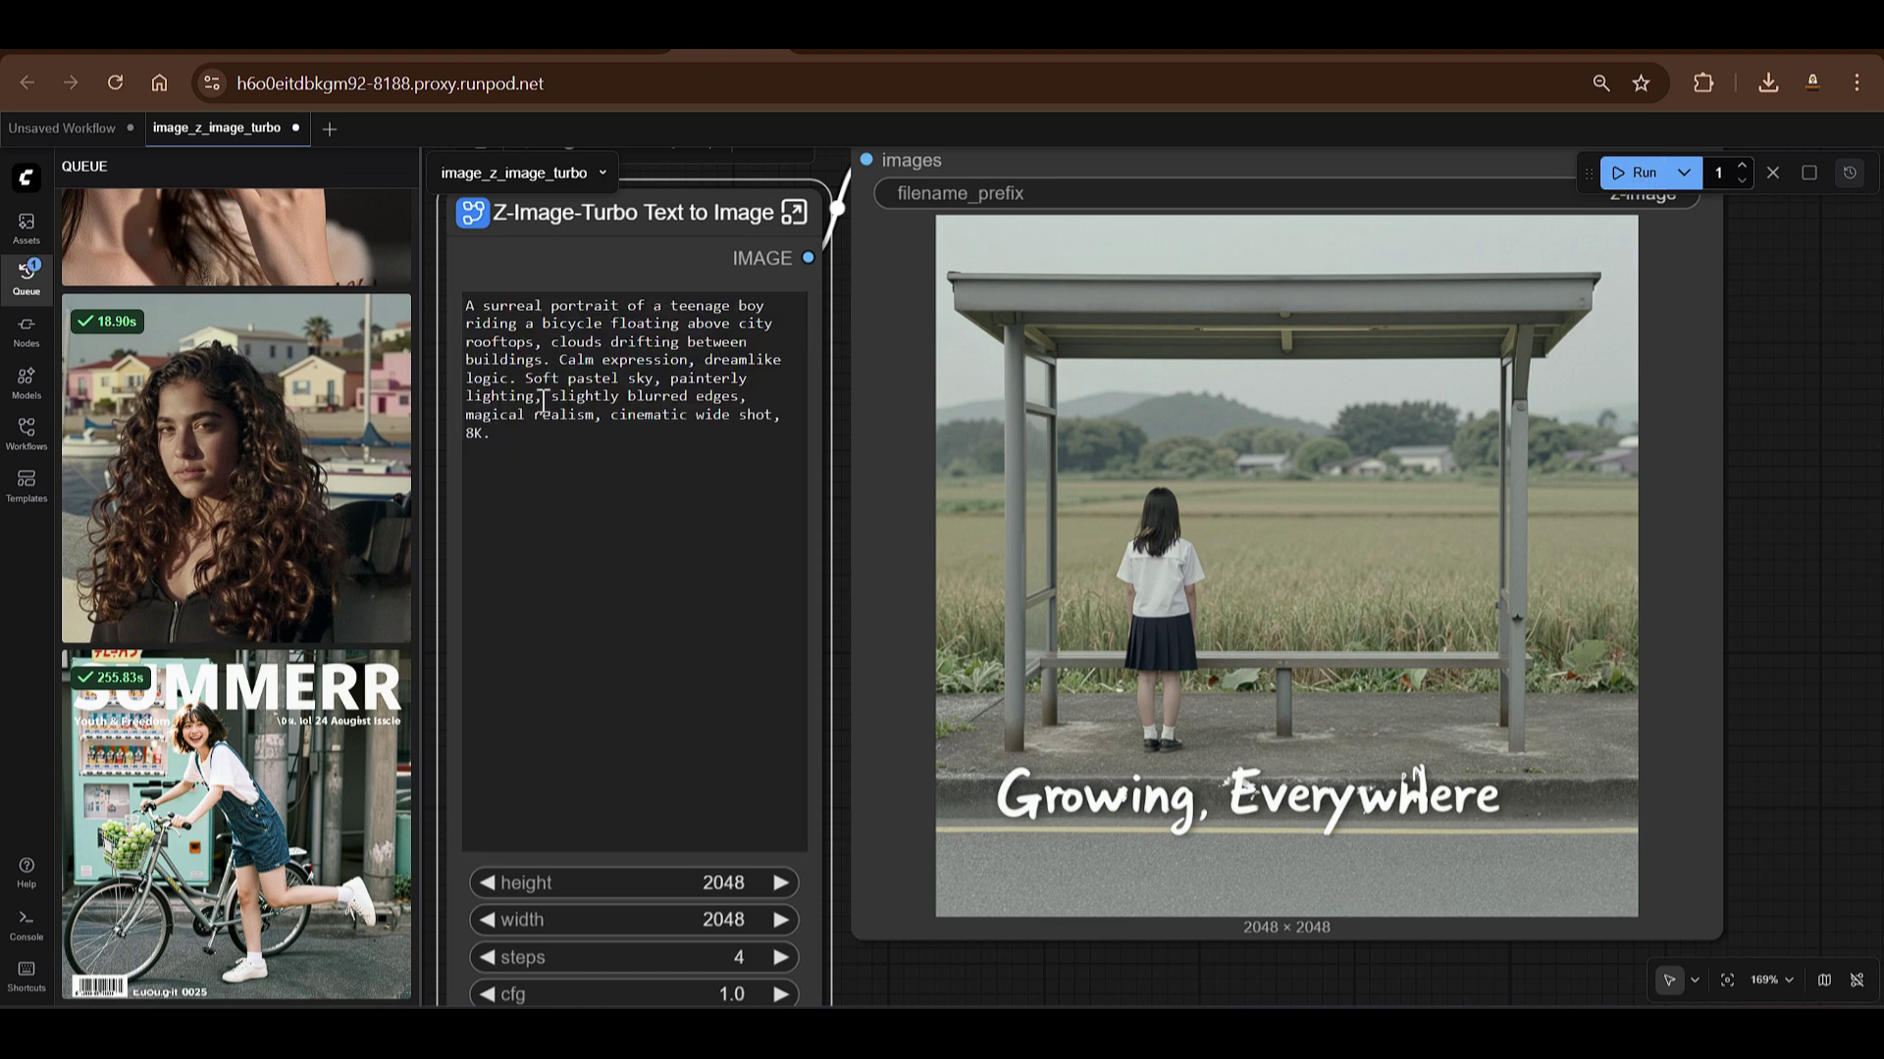
pyautogui.scroll(10, 319, 476)
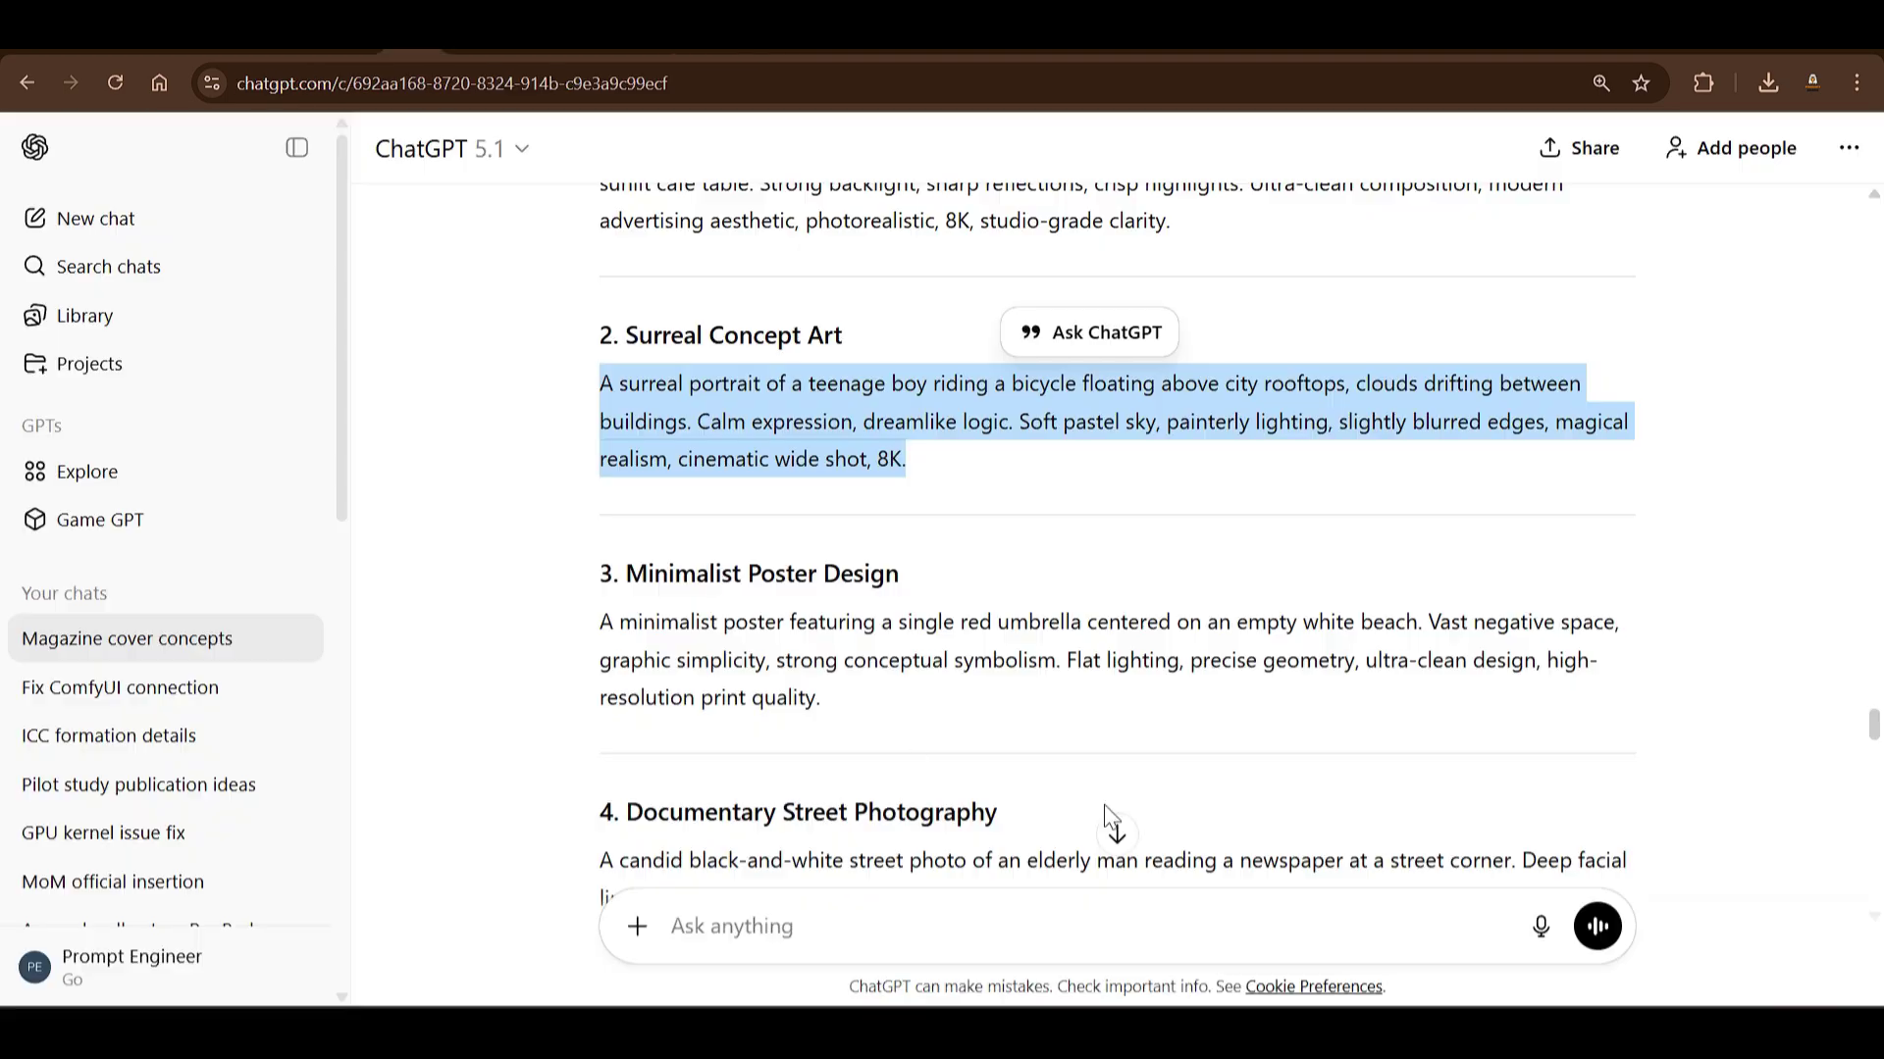
pyautogui.scroll(-10, 1107, 820)
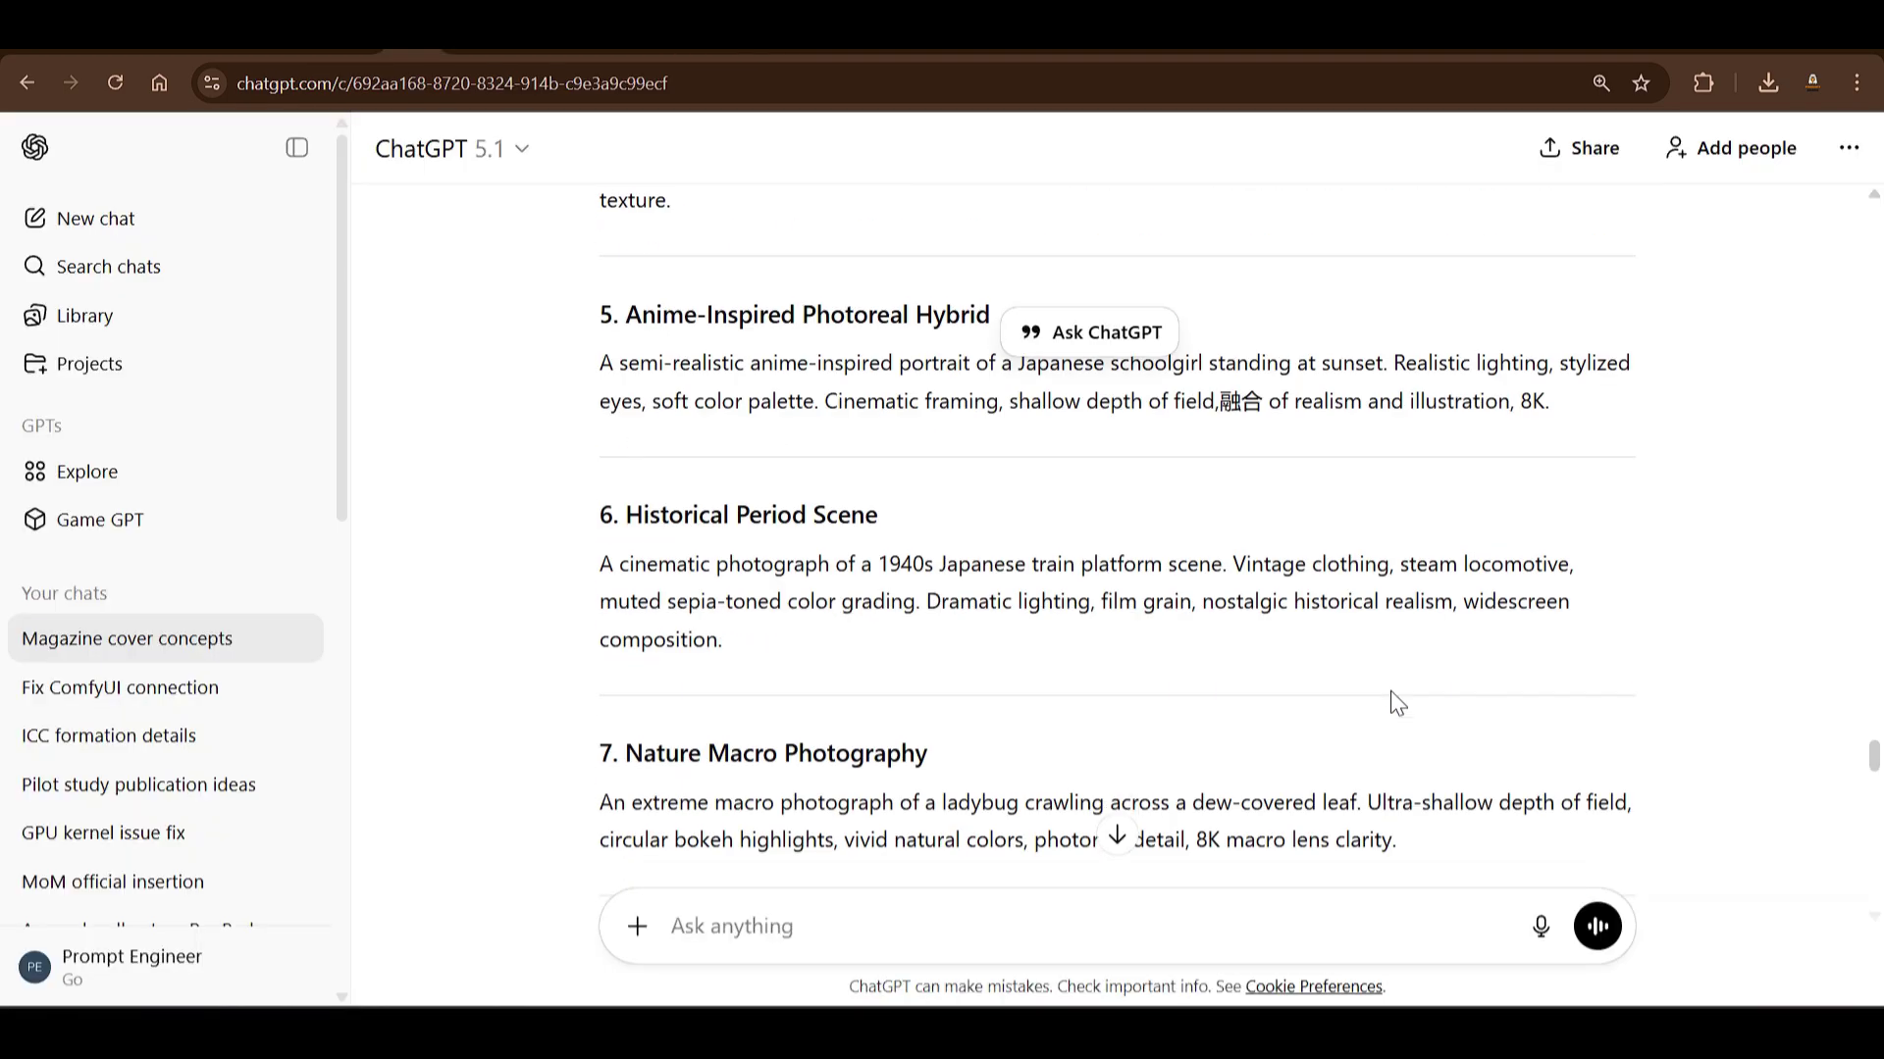
# Step: Generate an image from ChatGPT's dew-covered ladybug macro prompt
pyautogui.scroll(3, 1295, 618)
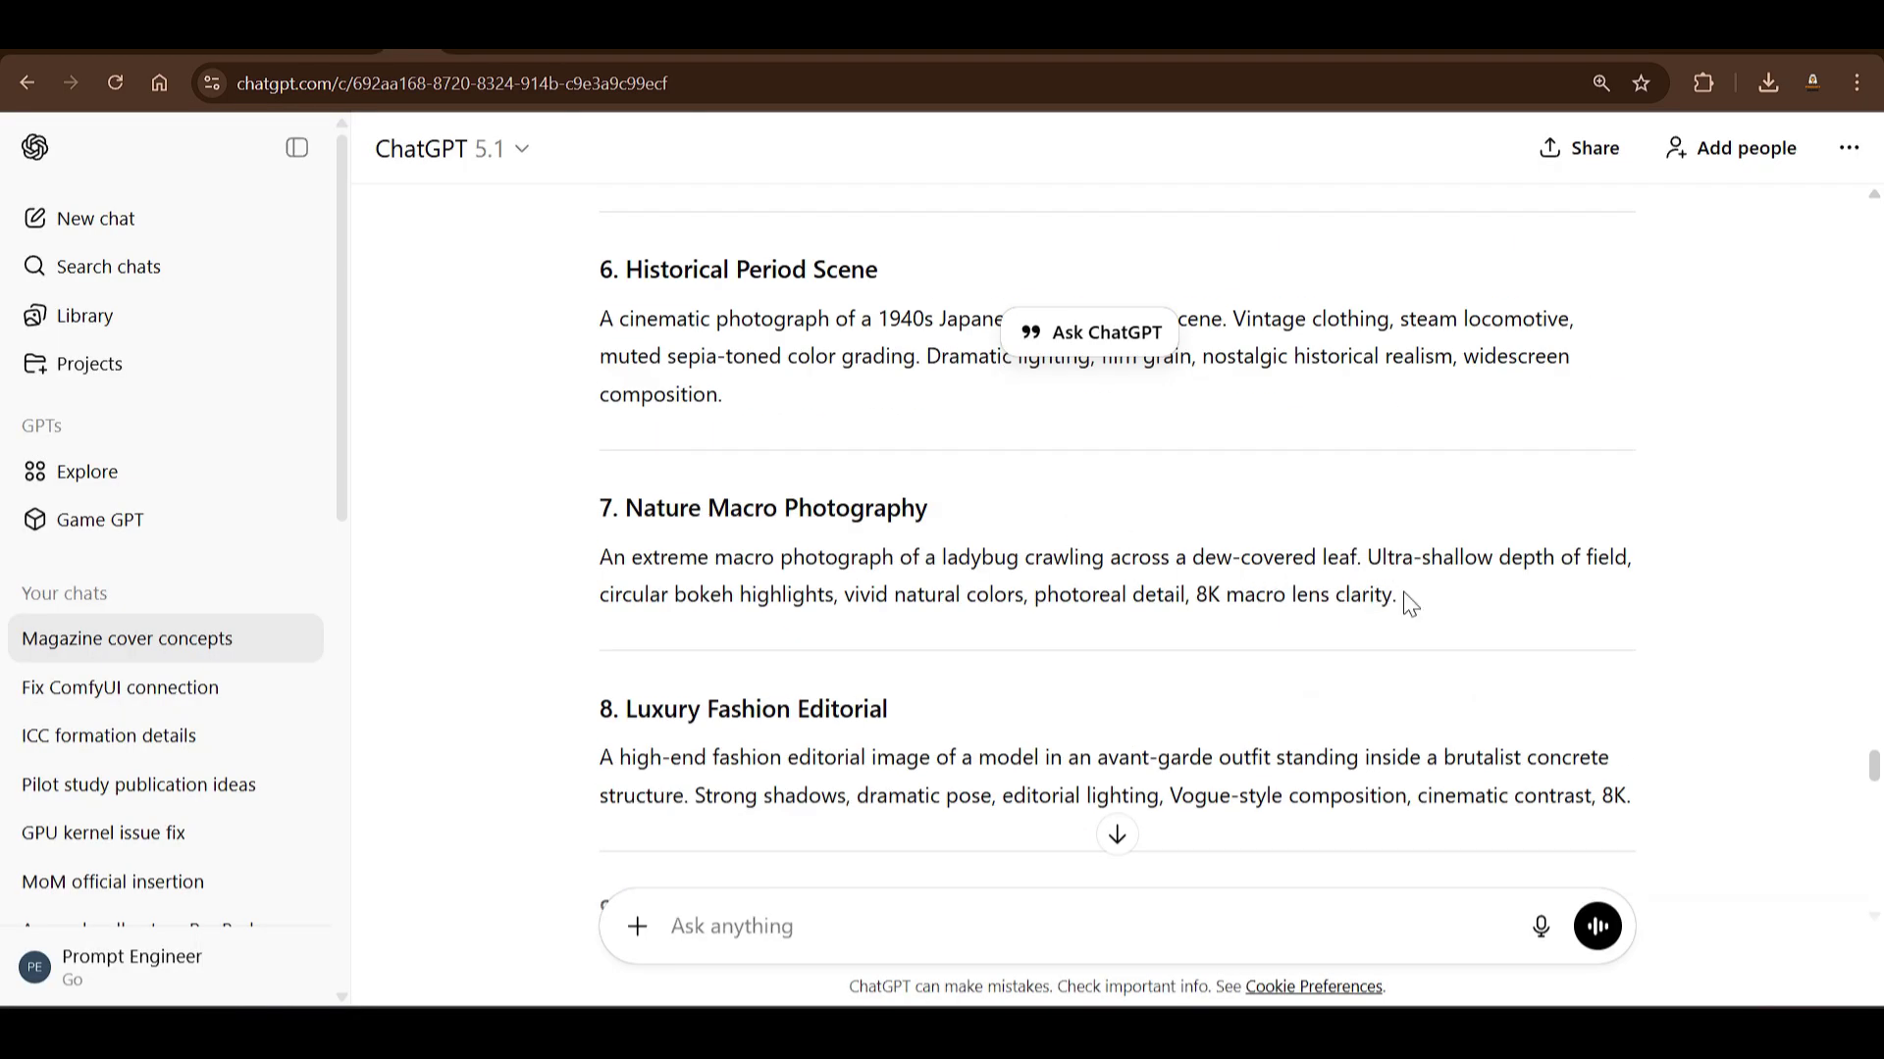
pyautogui.moveTo(1409, 603); pyautogui.dragTo(601, 556)
pyautogui.hotkey('ctrl', 'c')
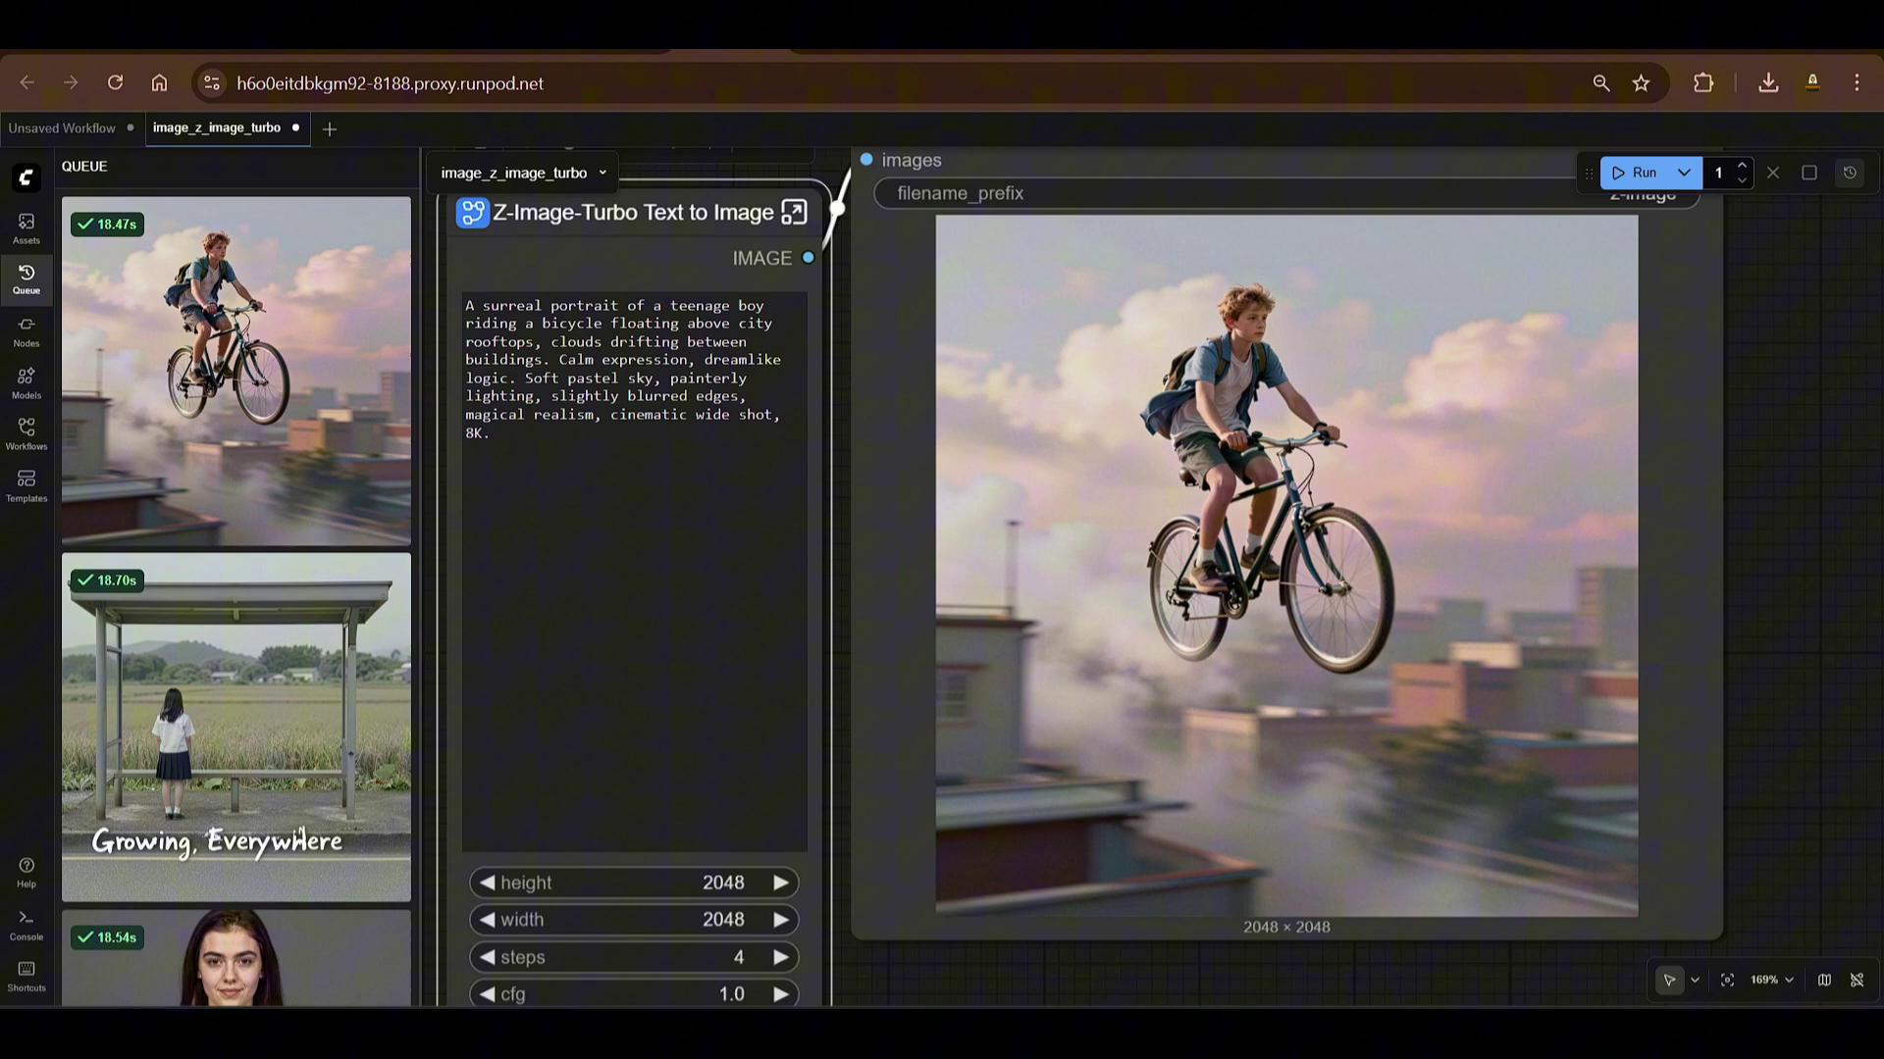
pyautogui.click(534, 500)
pyautogui.hotkey('ctrl', 'a')
pyautogui.hotkey('ctrl', 'v')
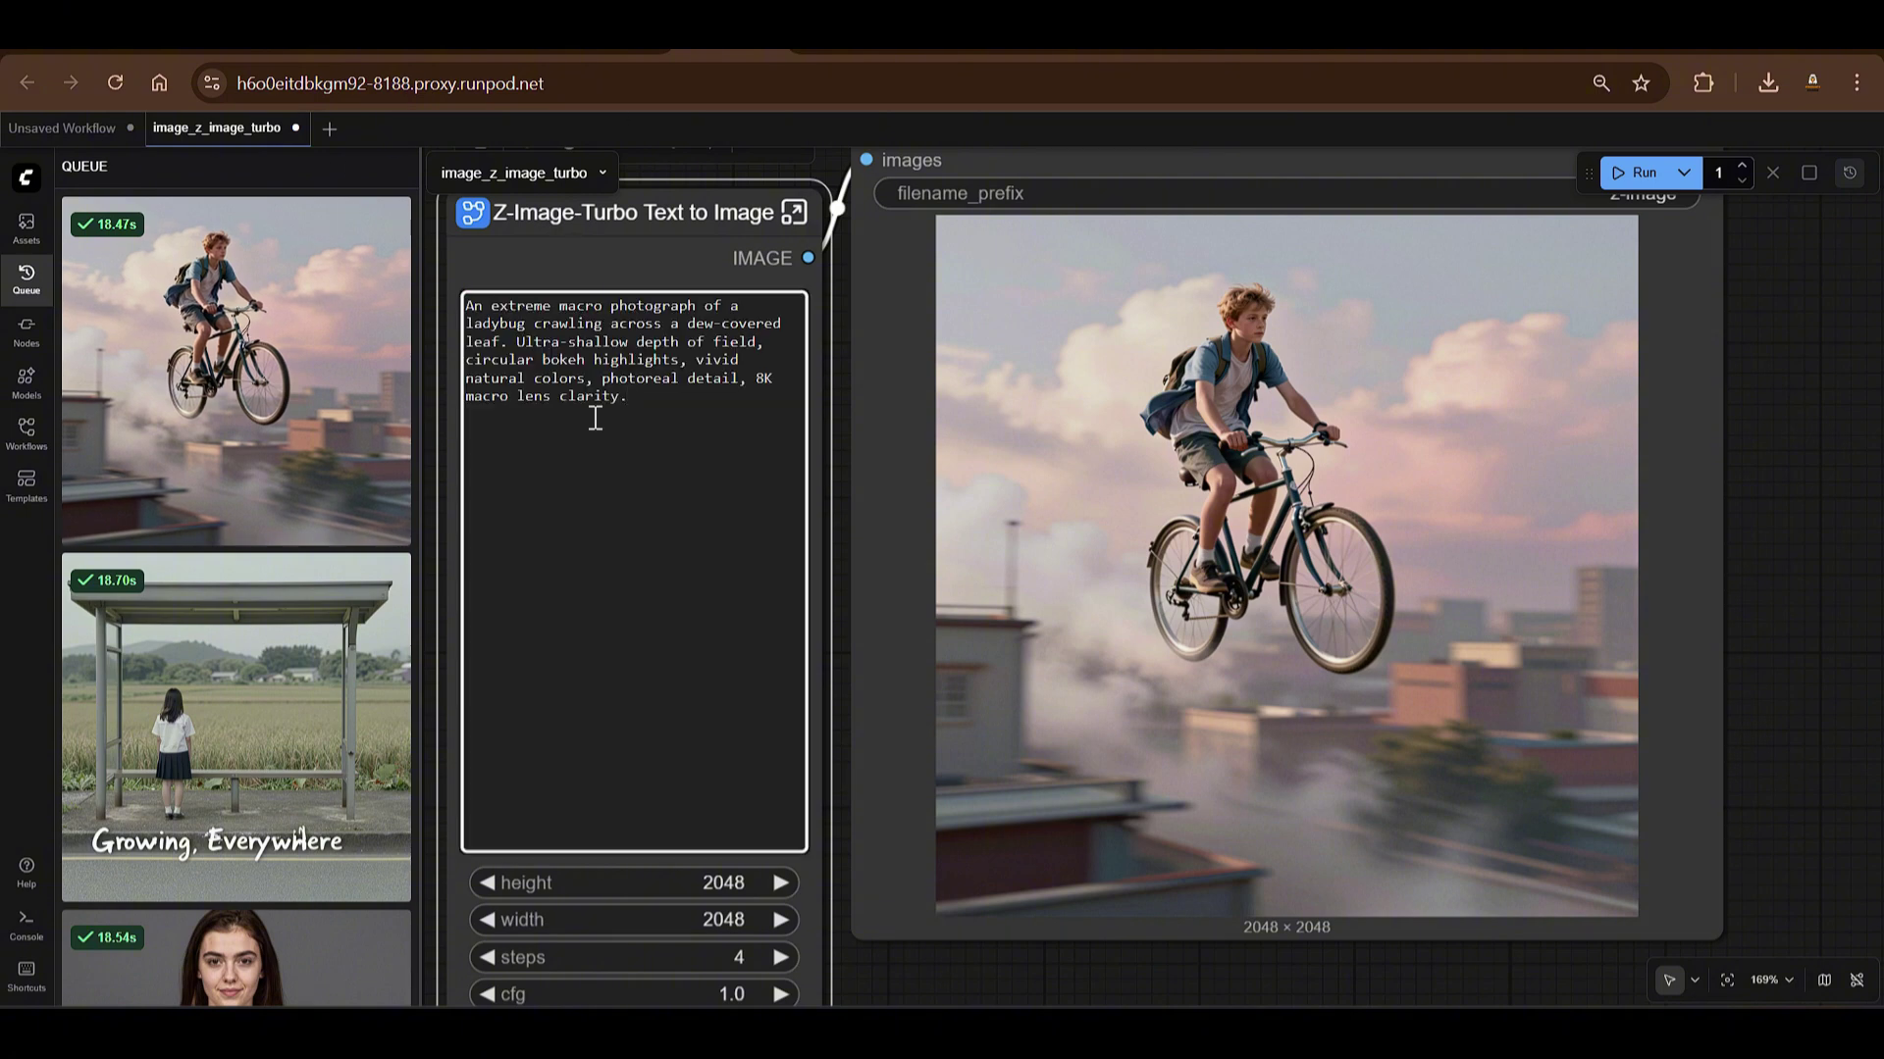
pyautogui.click(1636, 173)
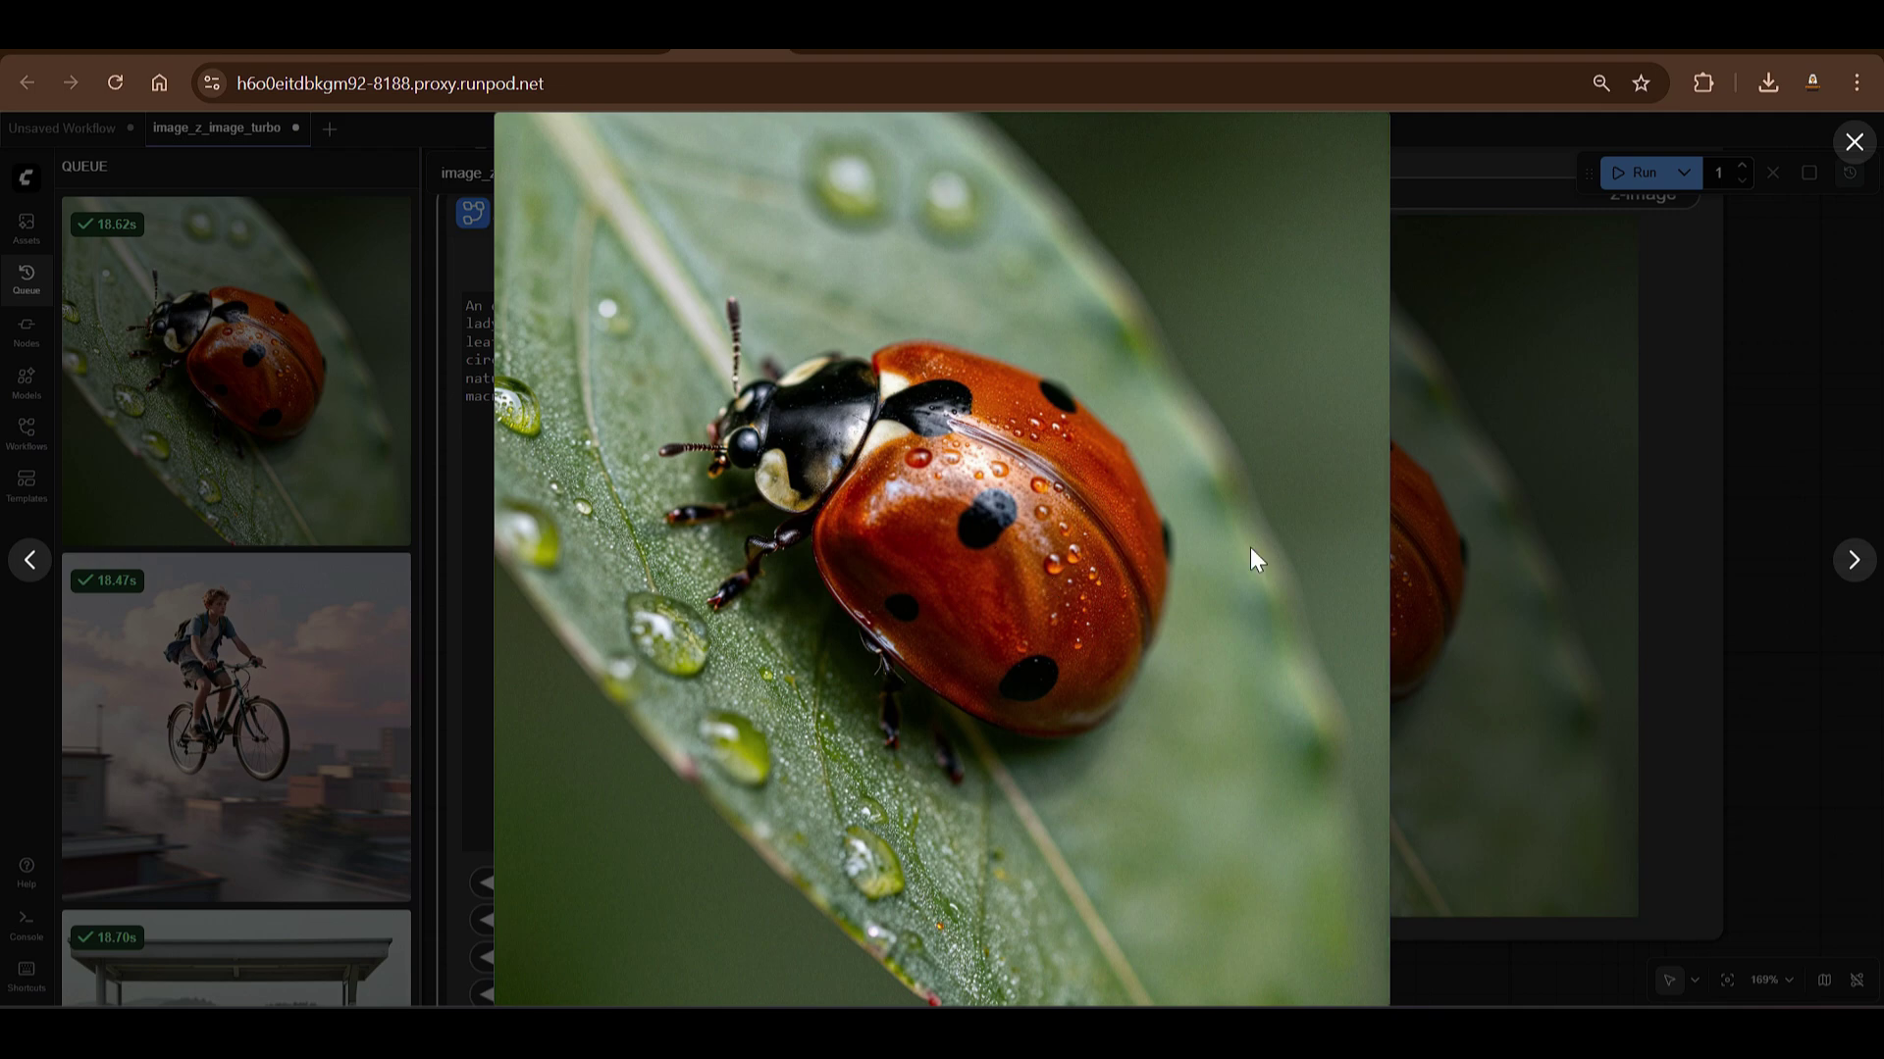
pyautogui.click(1609, 530)
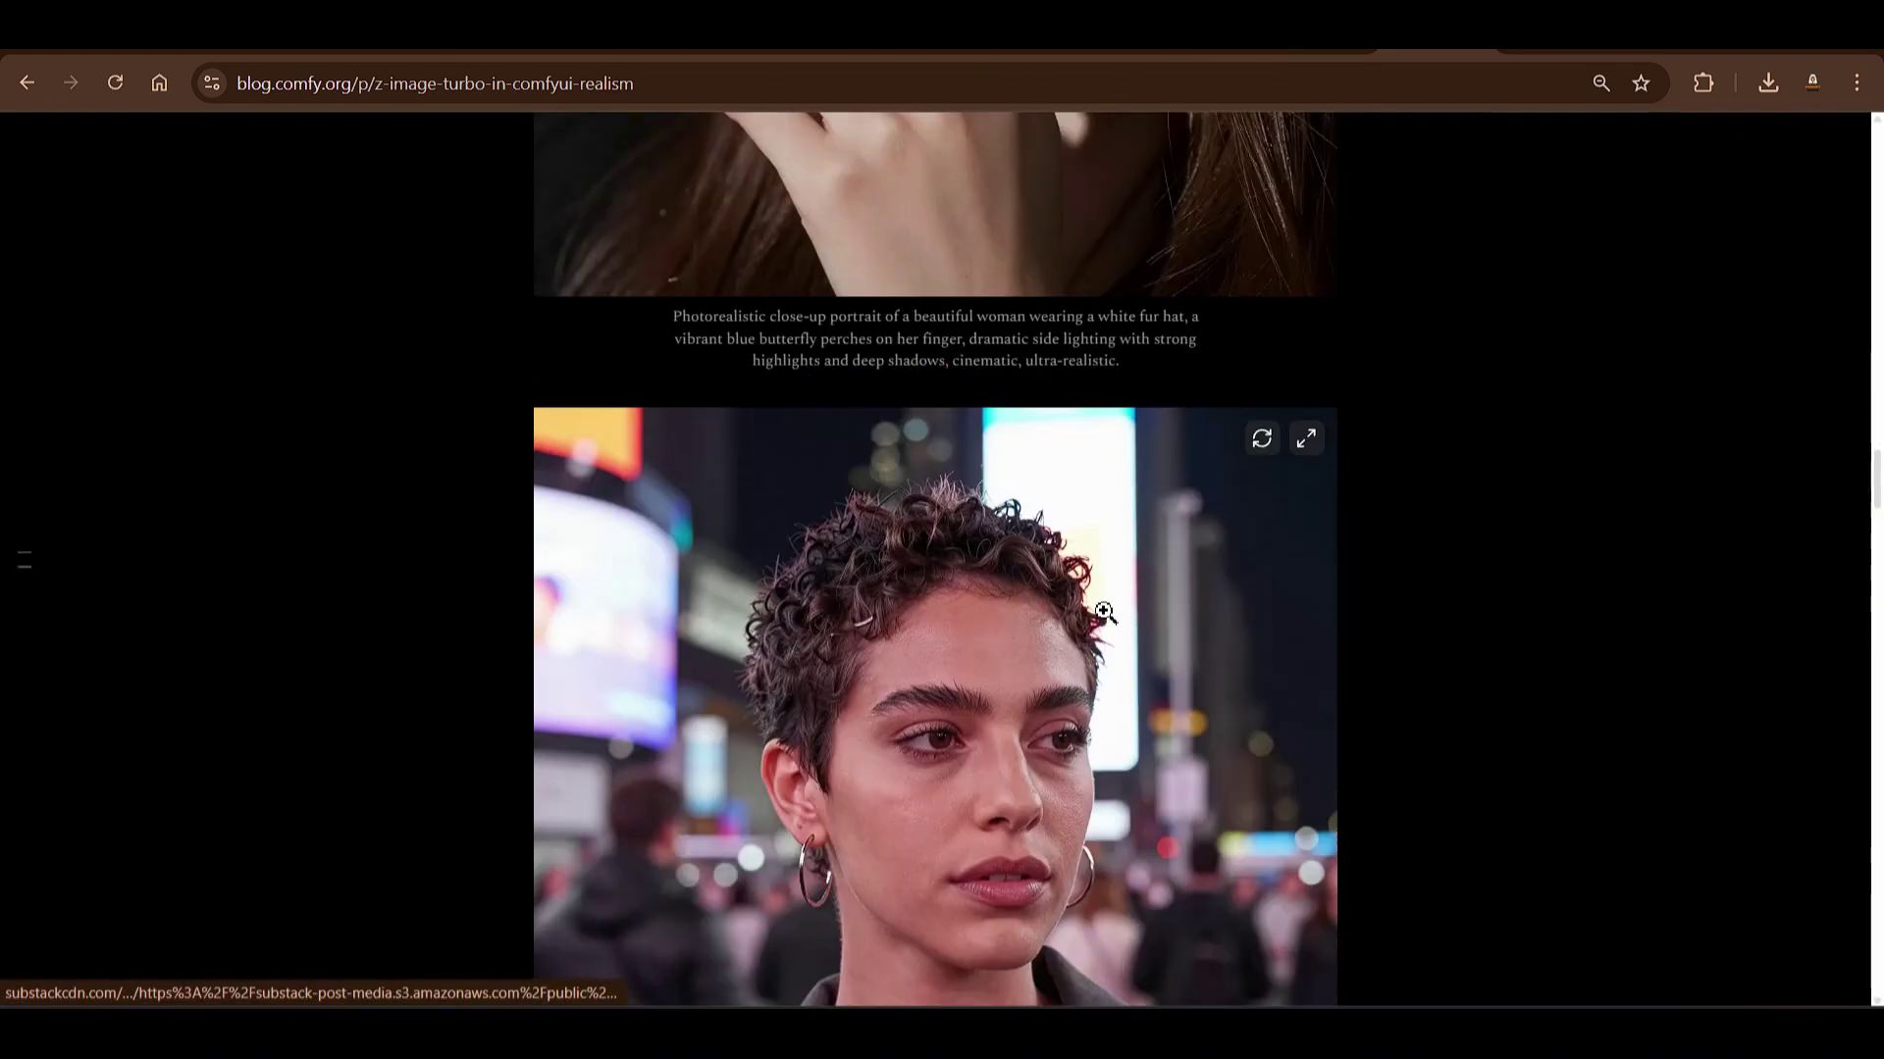
pyautogui.scroll(-4, 1180, 605)
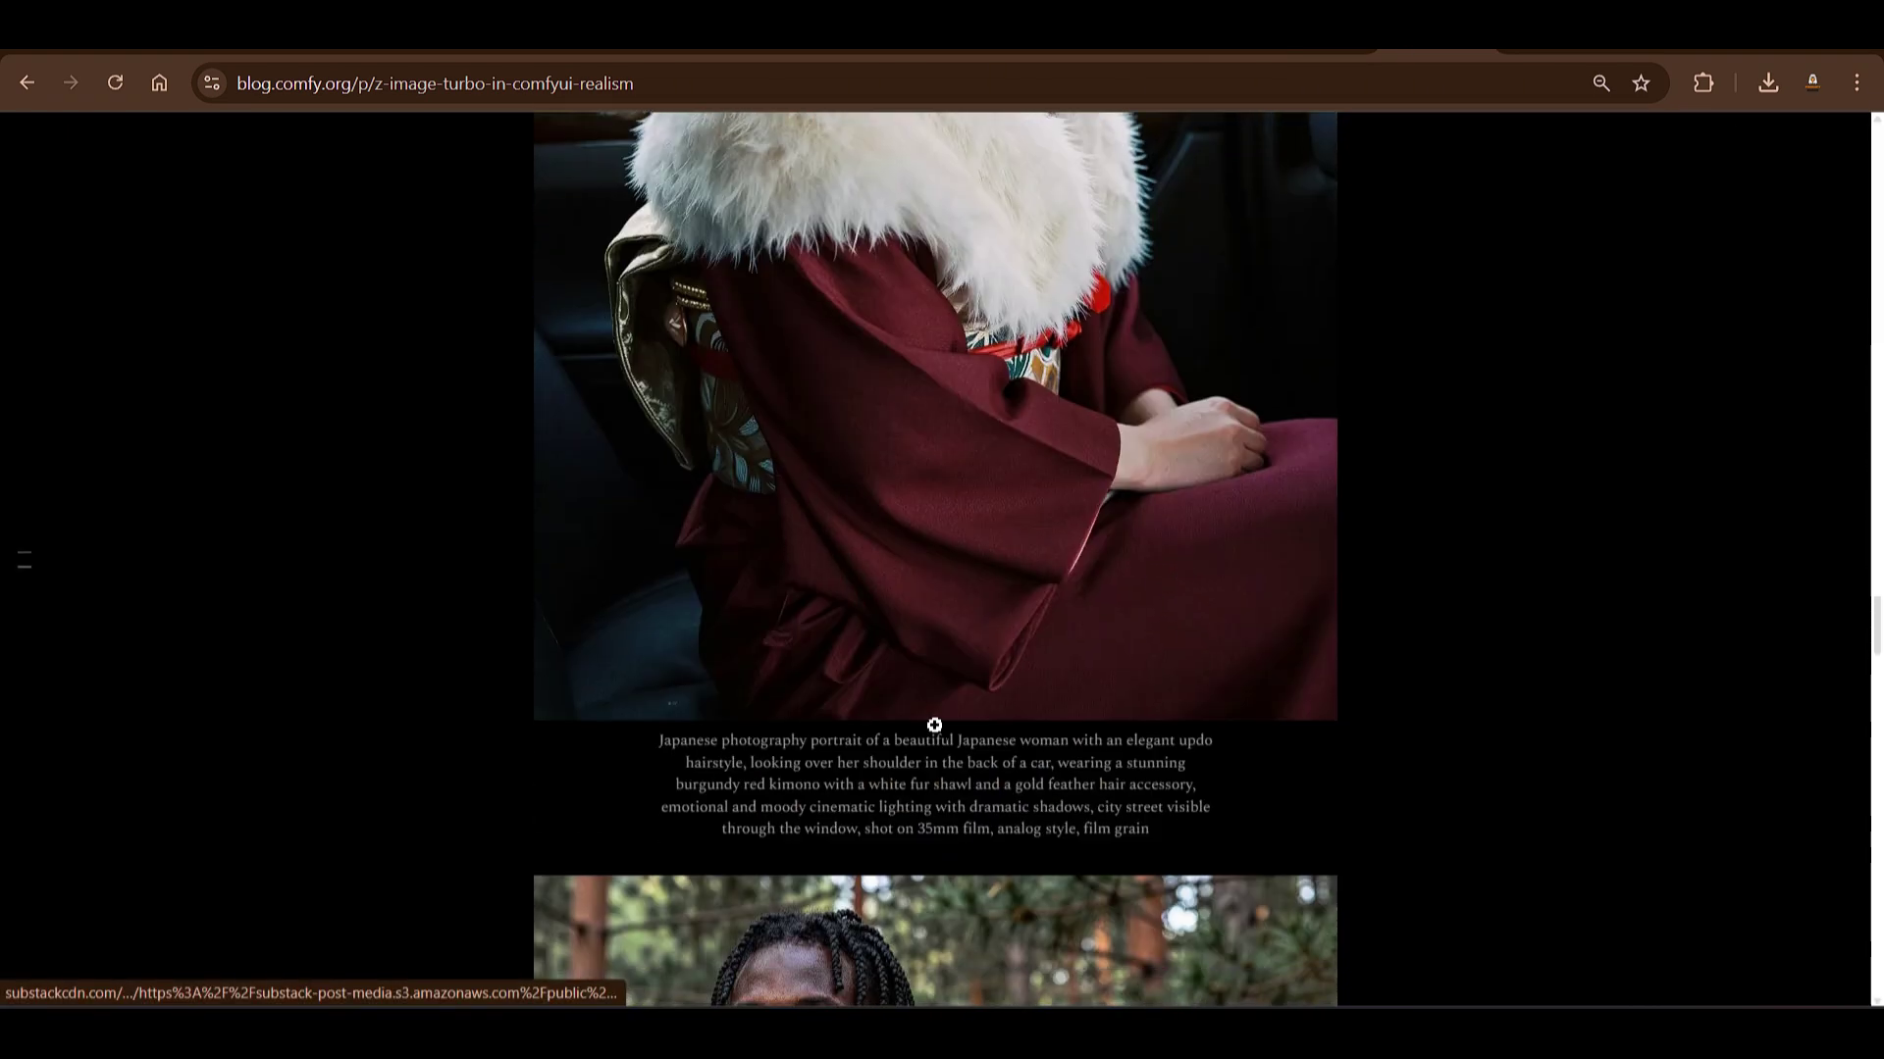
# Step: Generate the kimono-clad woman in a car from the blog caption, then go to RunPod Pods
pyautogui.moveTo(1164, 853); pyautogui.dragTo(740, 761)
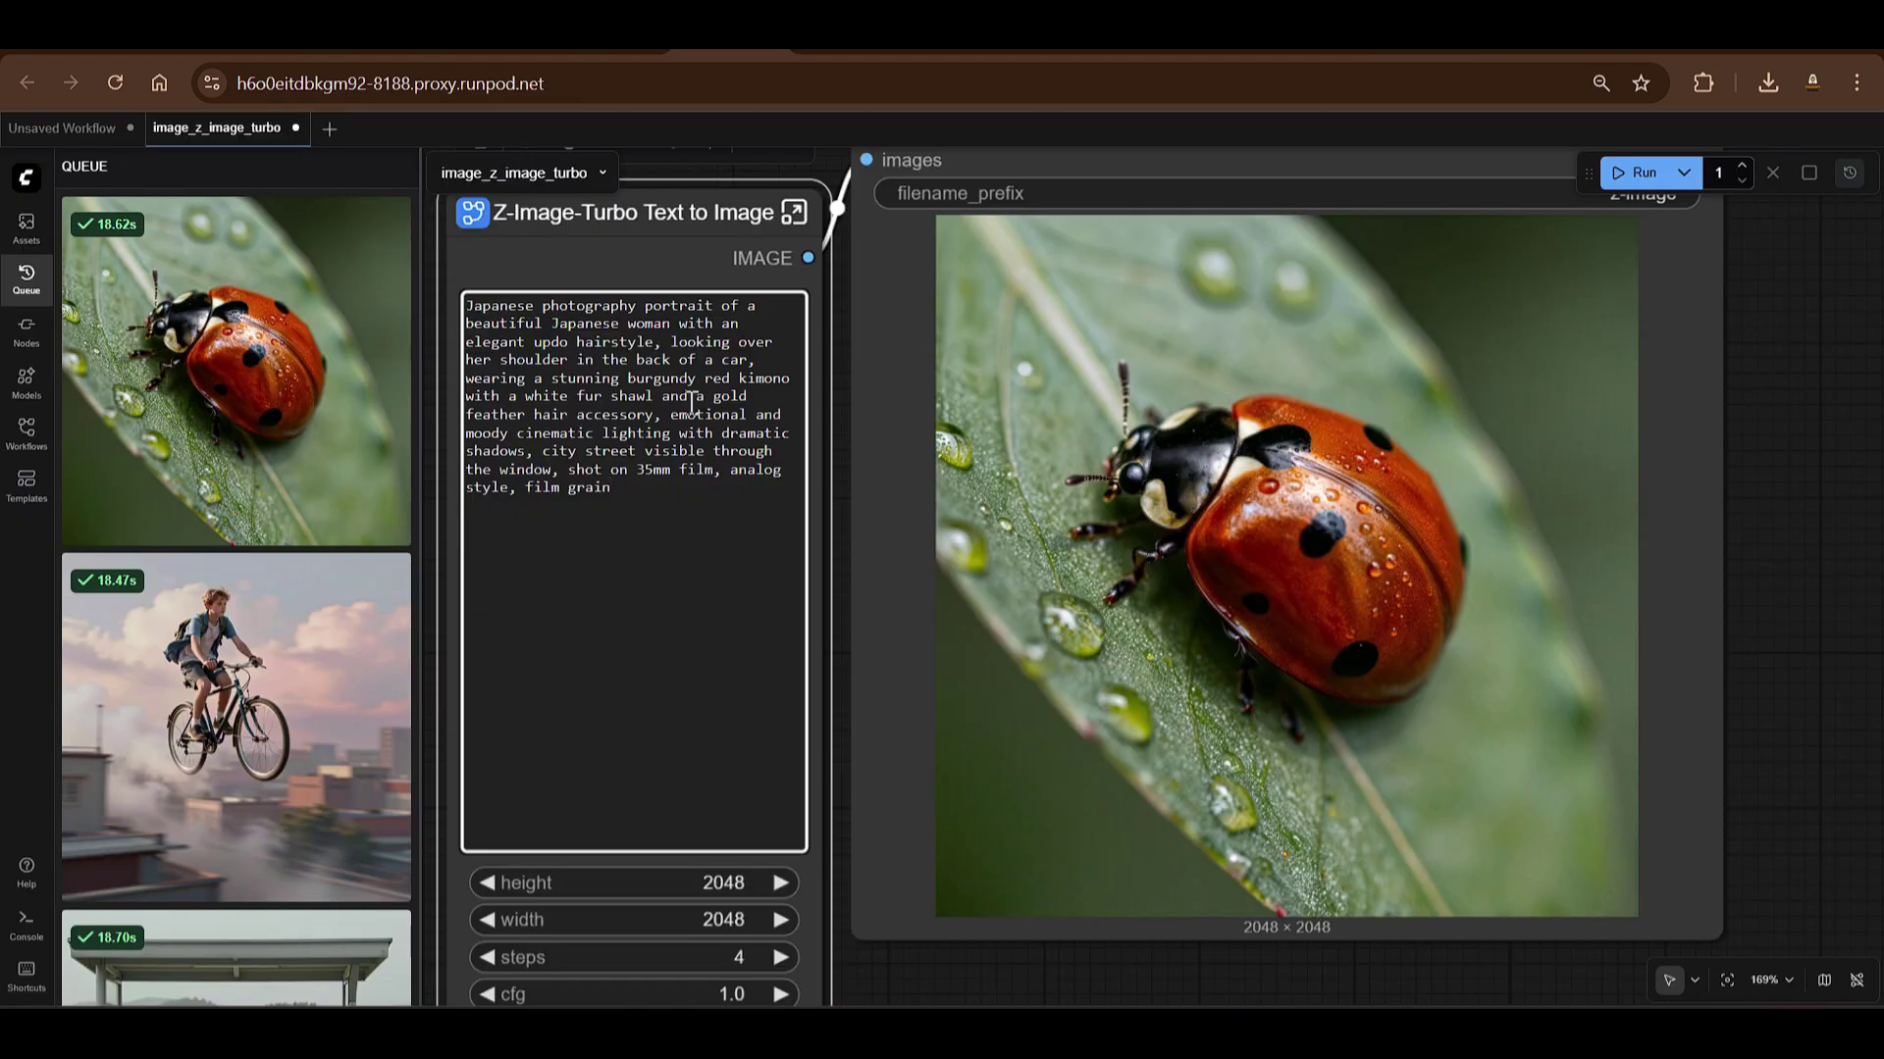
pyautogui.click(1637, 174)
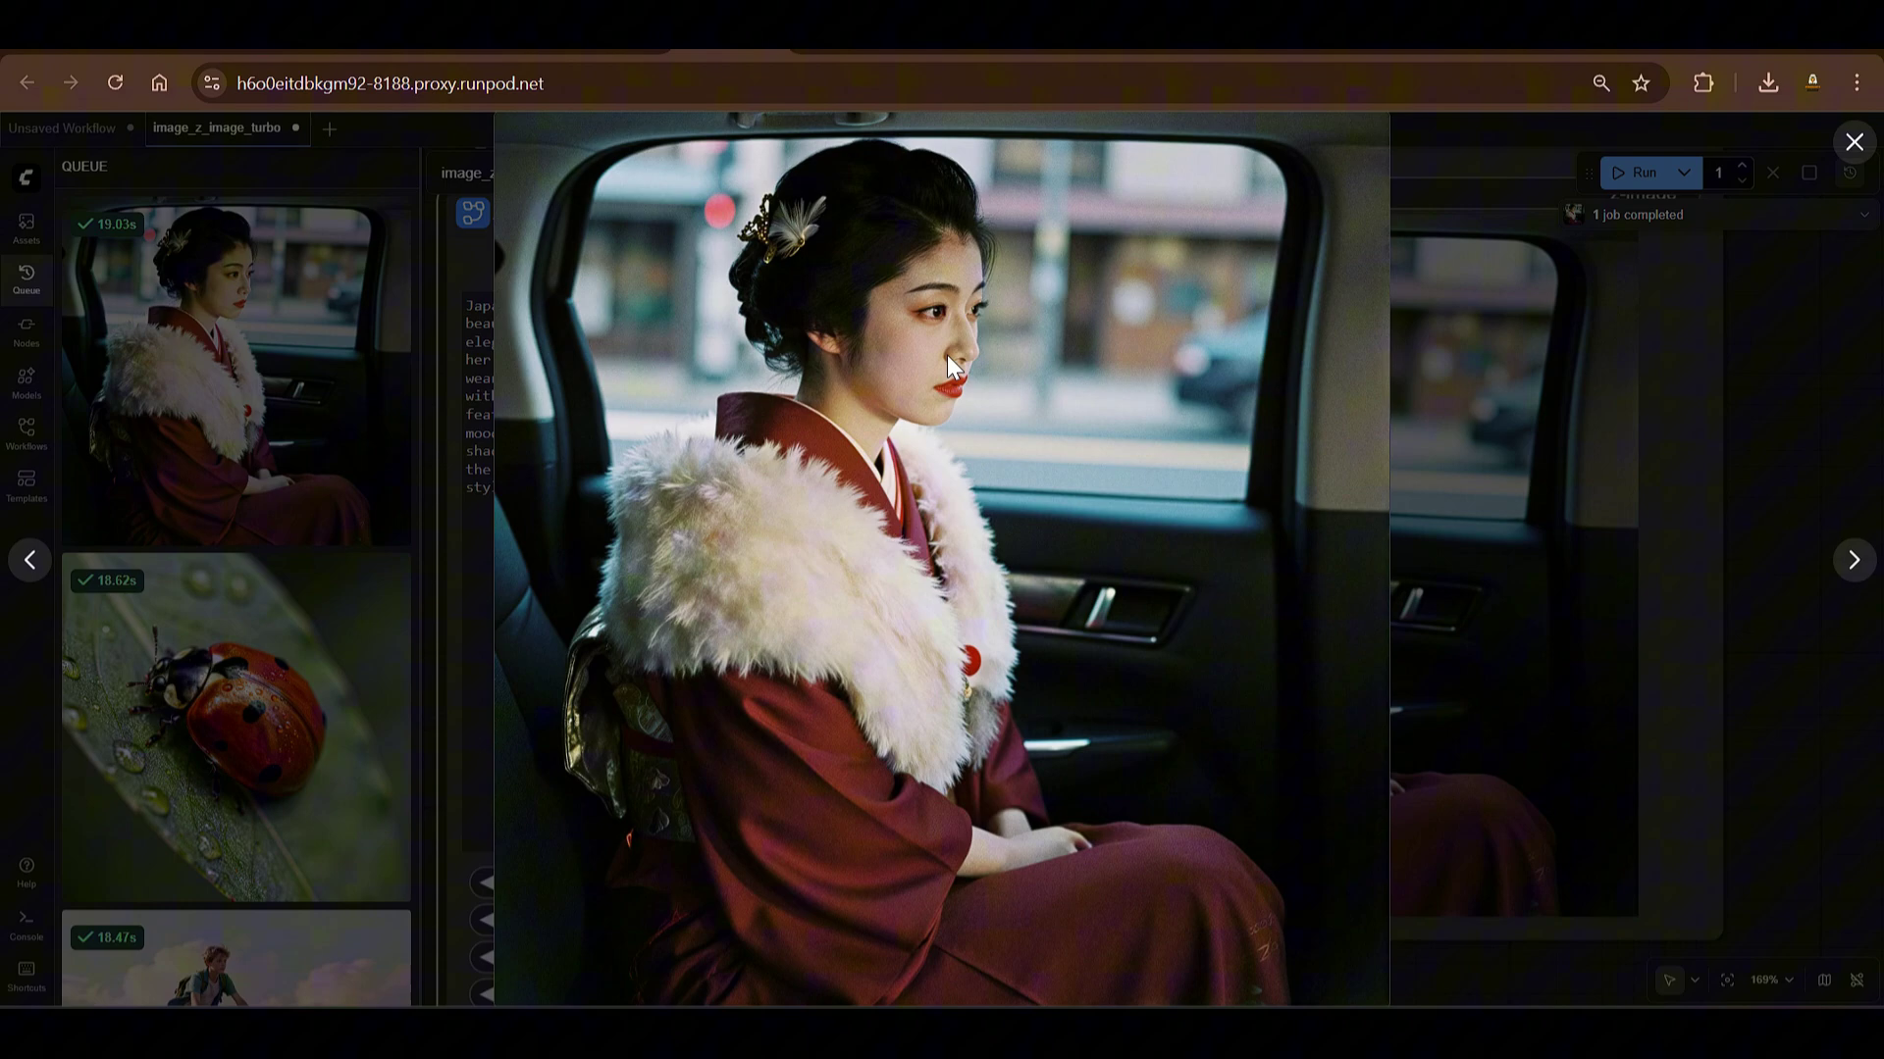
pyautogui.click(1527, 532)
pyautogui.scroll(-1, 647, 608)
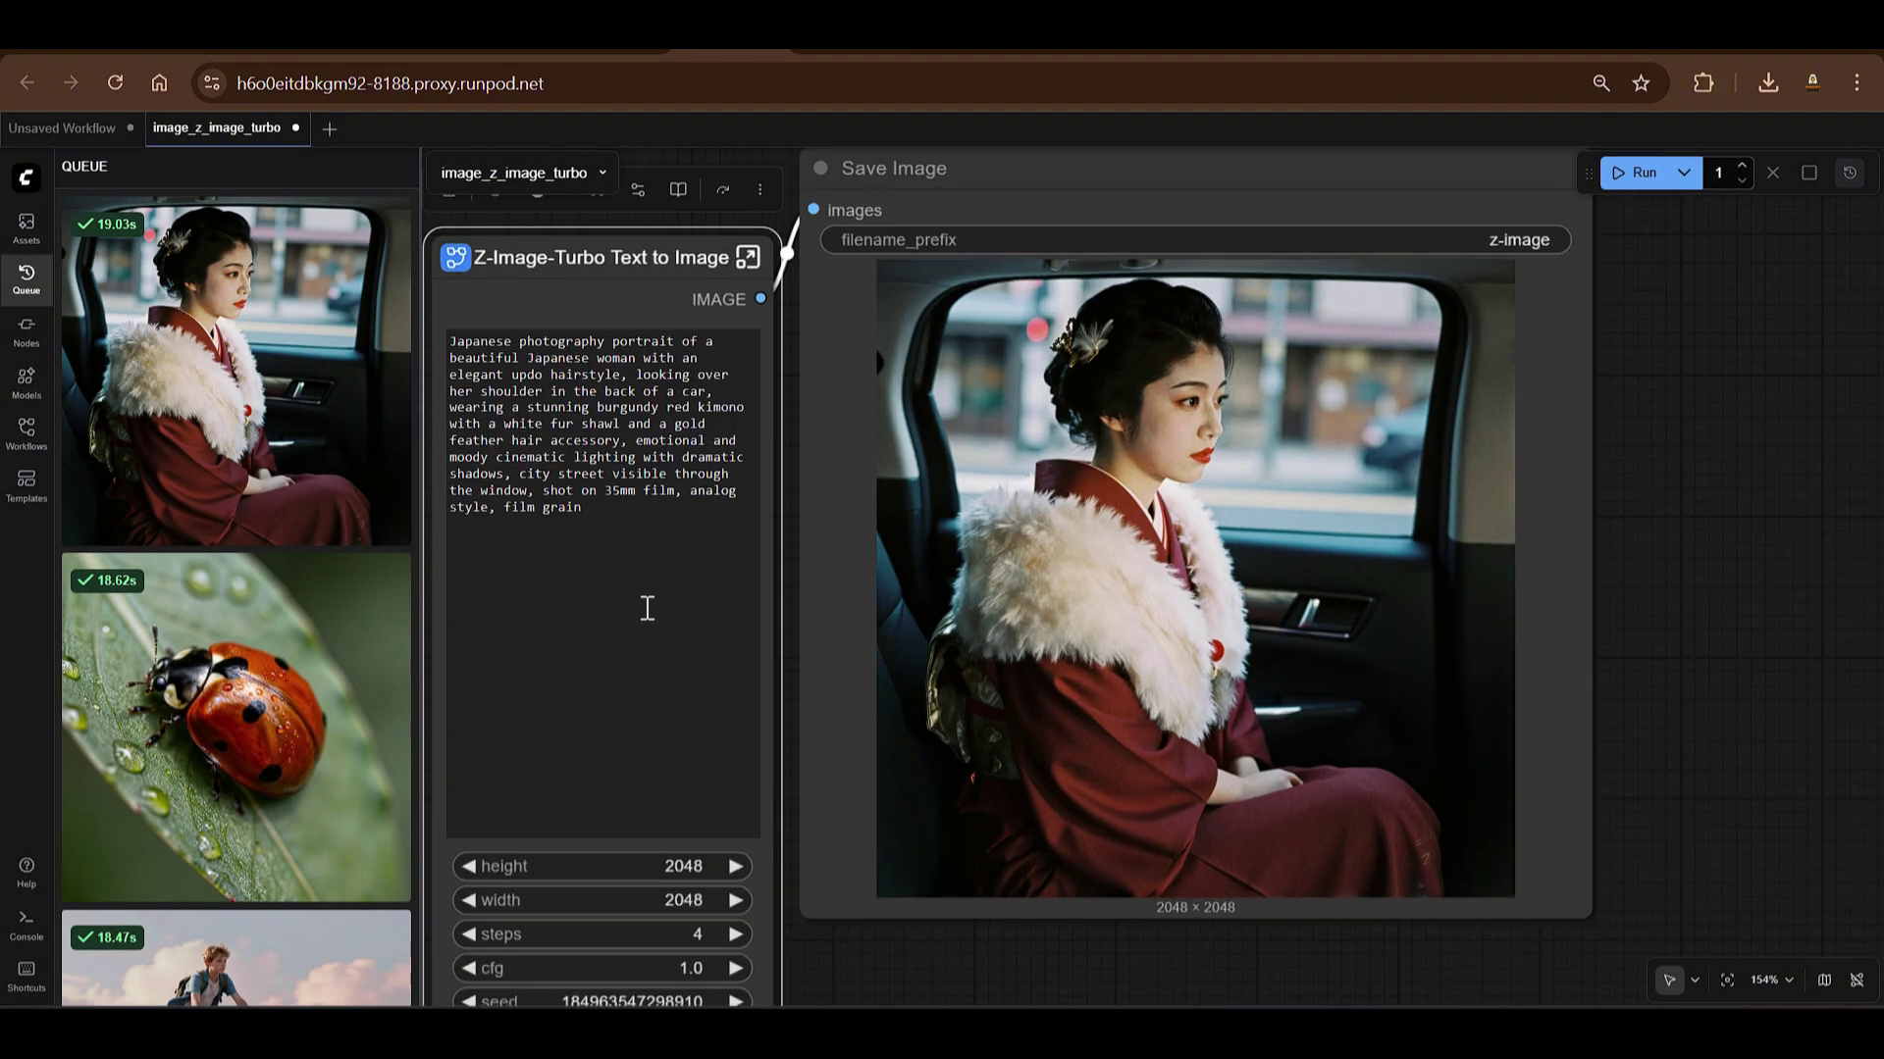
pyautogui.scroll(-3, 1520, 562)
pyautogui.scroll(2, 1569, 571)
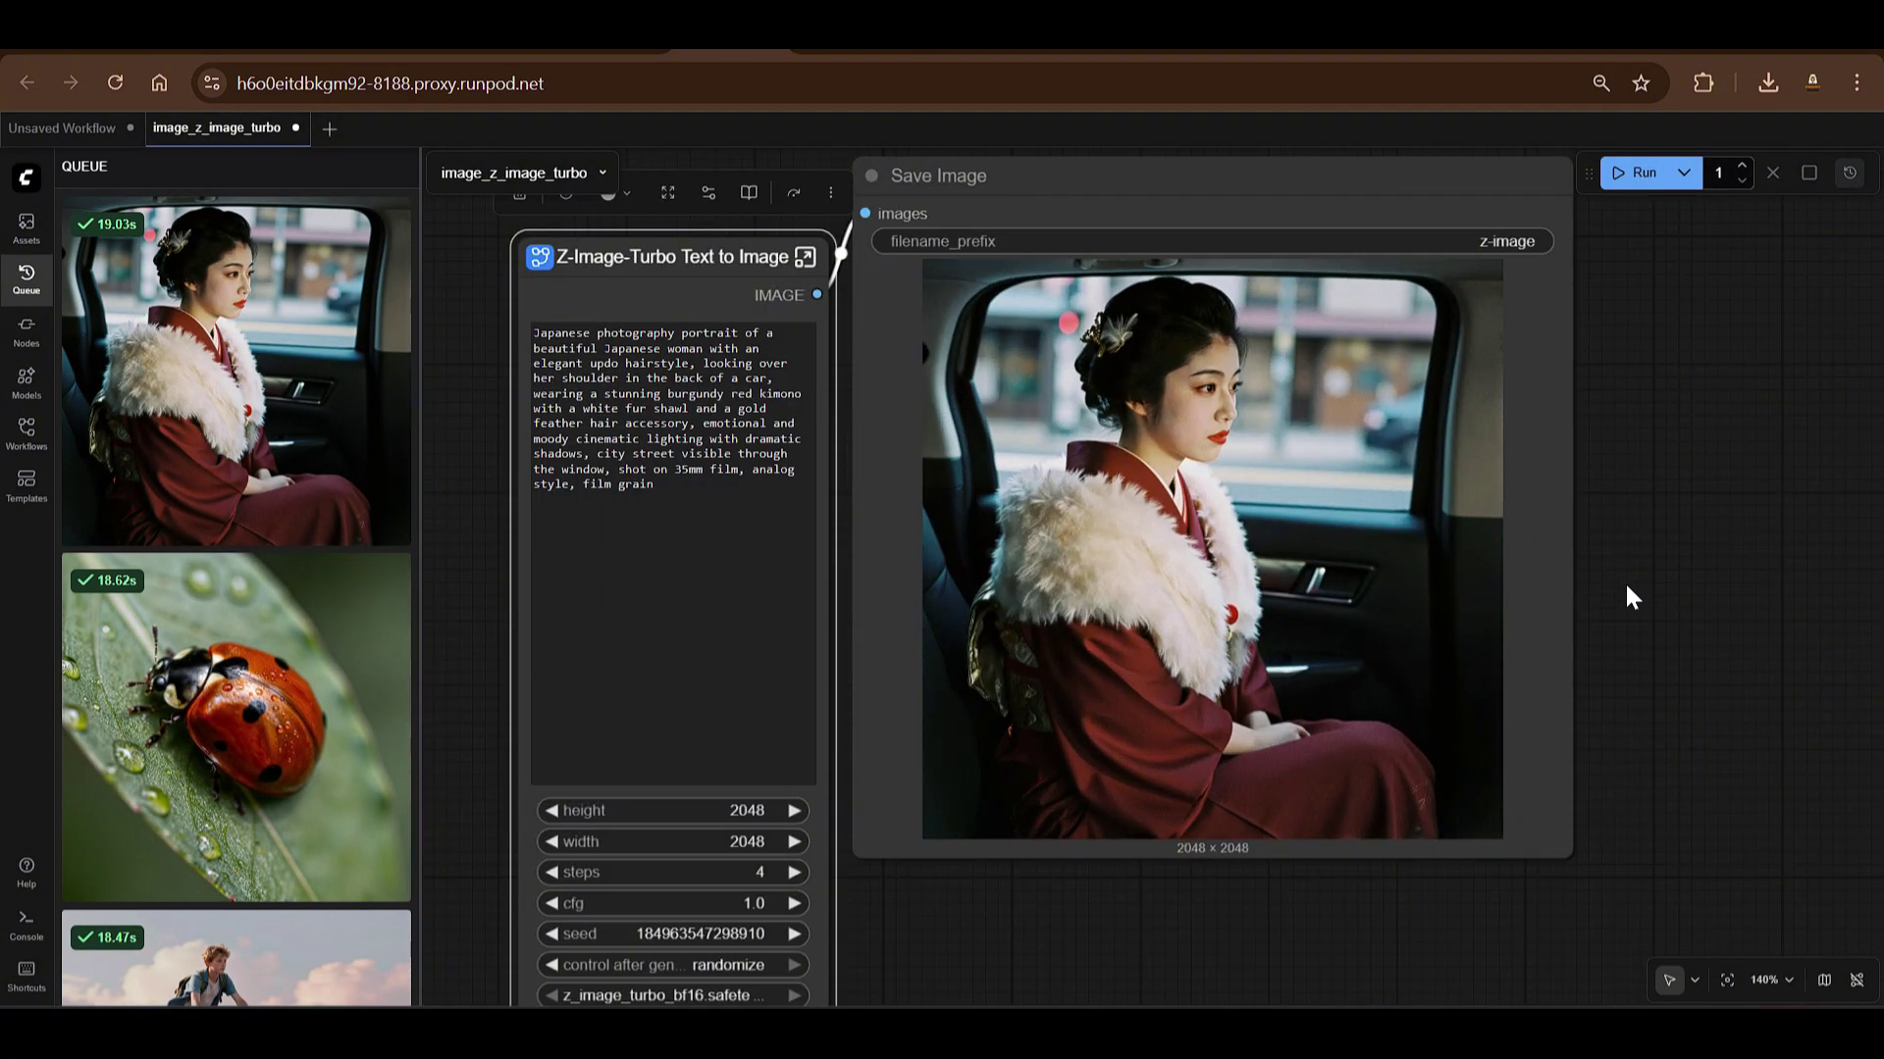
pyautogui.moveTo(1621, 591); pyautogui.dragTo(1608, 610)
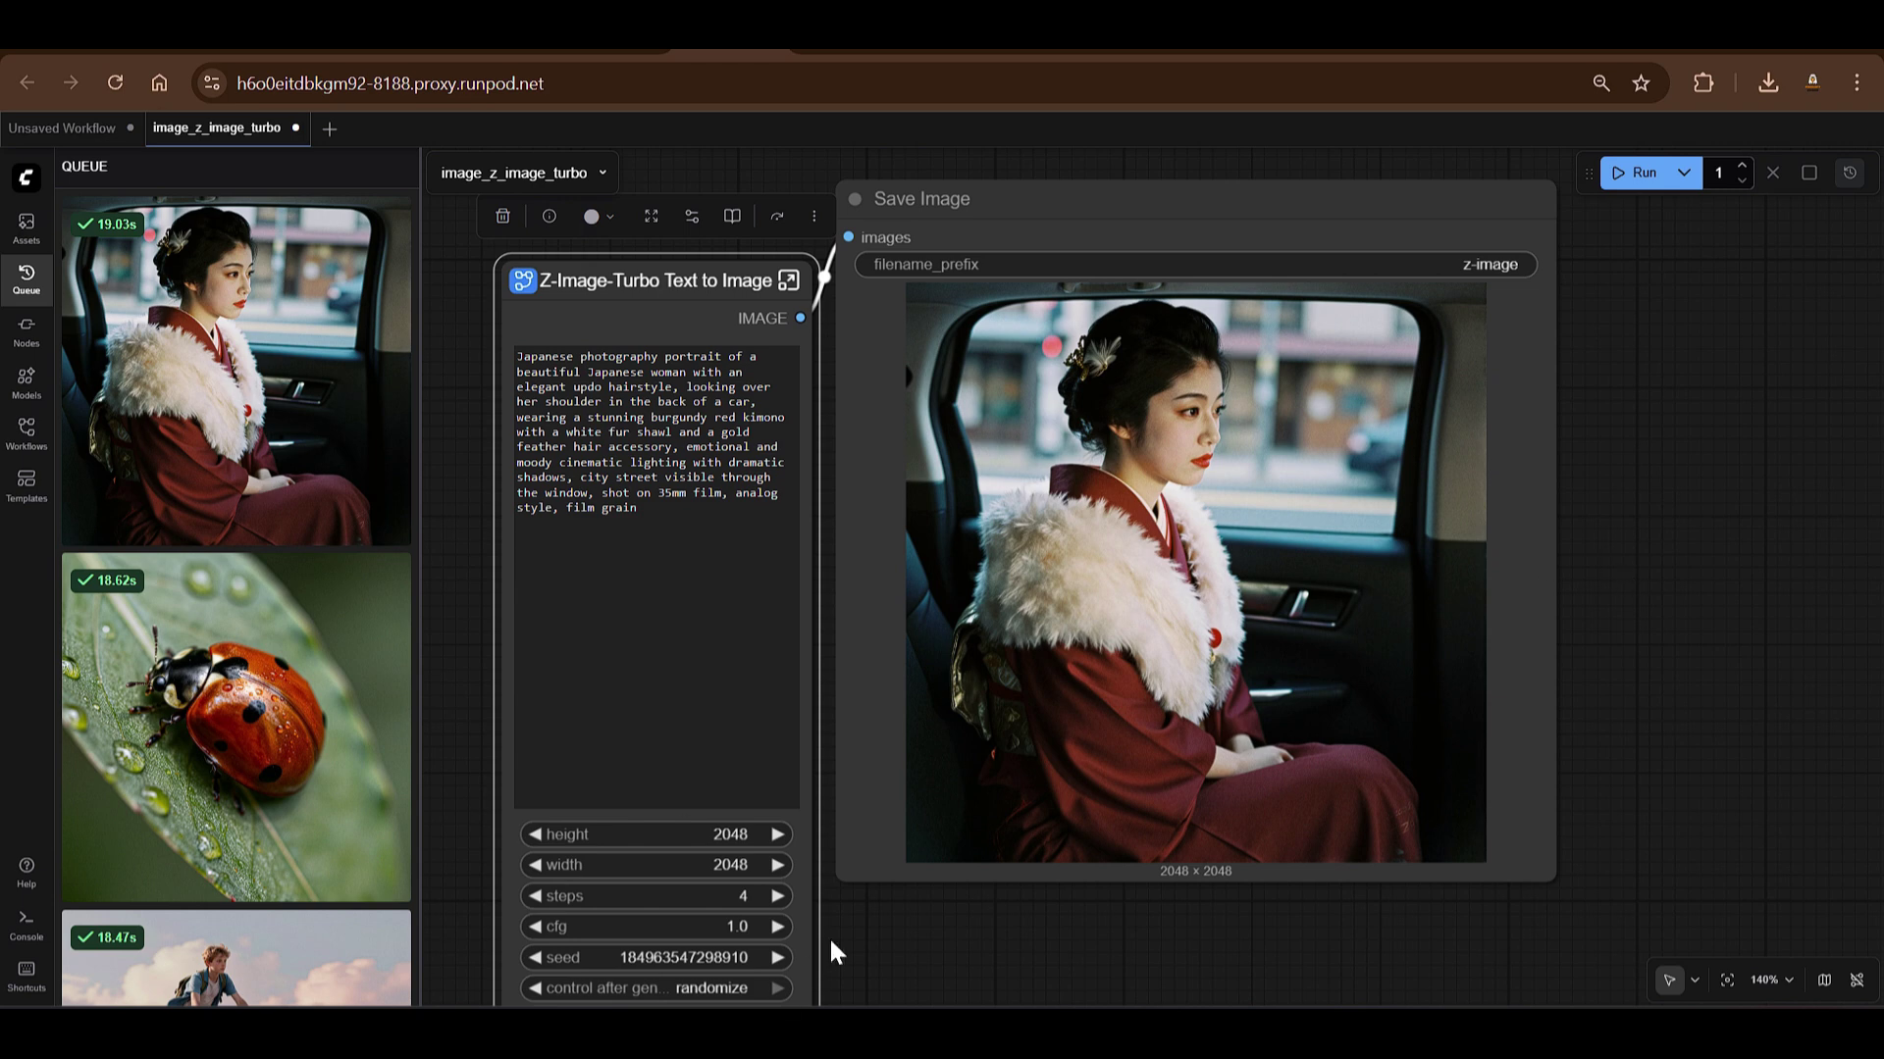
pyautogui.click(530, 54)
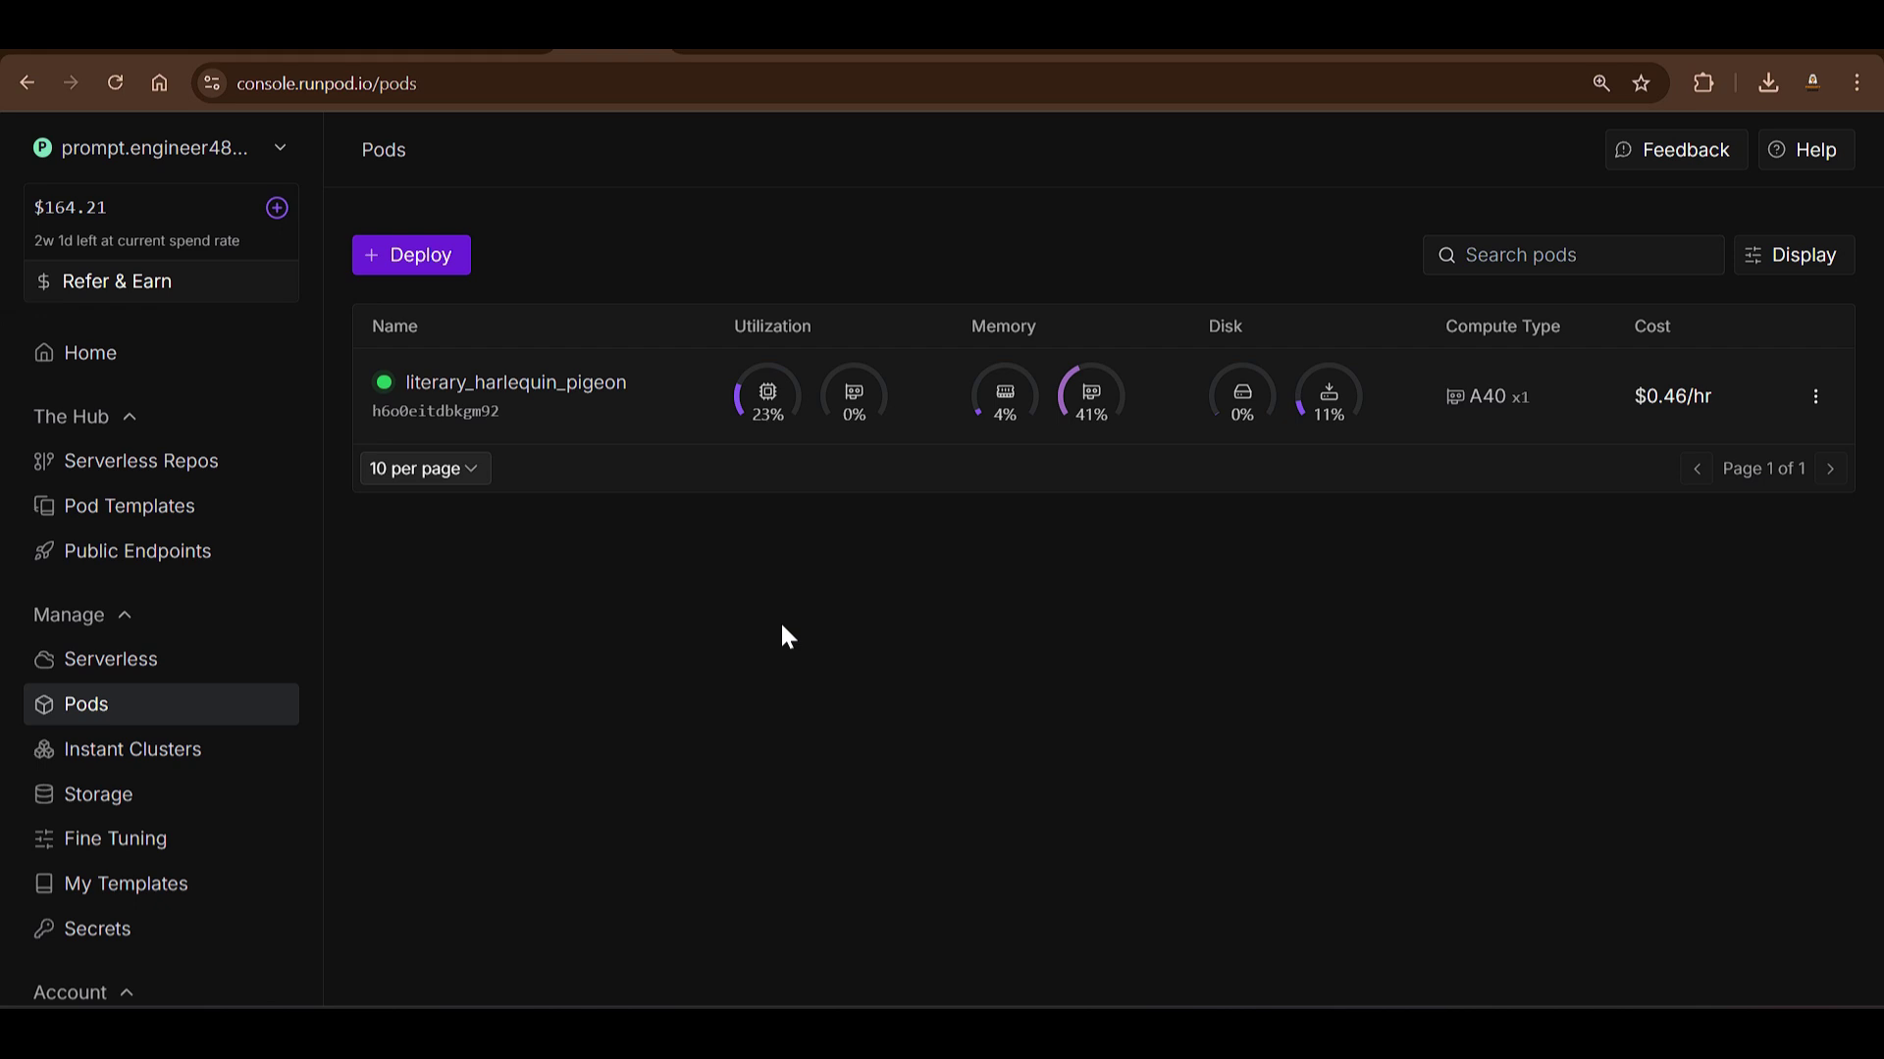
# Step: Look over the top of the ComfyUI GitHub repository page, then return to the RunPod pods list
pyautogui.hotkey('ctrl', 'Tab')
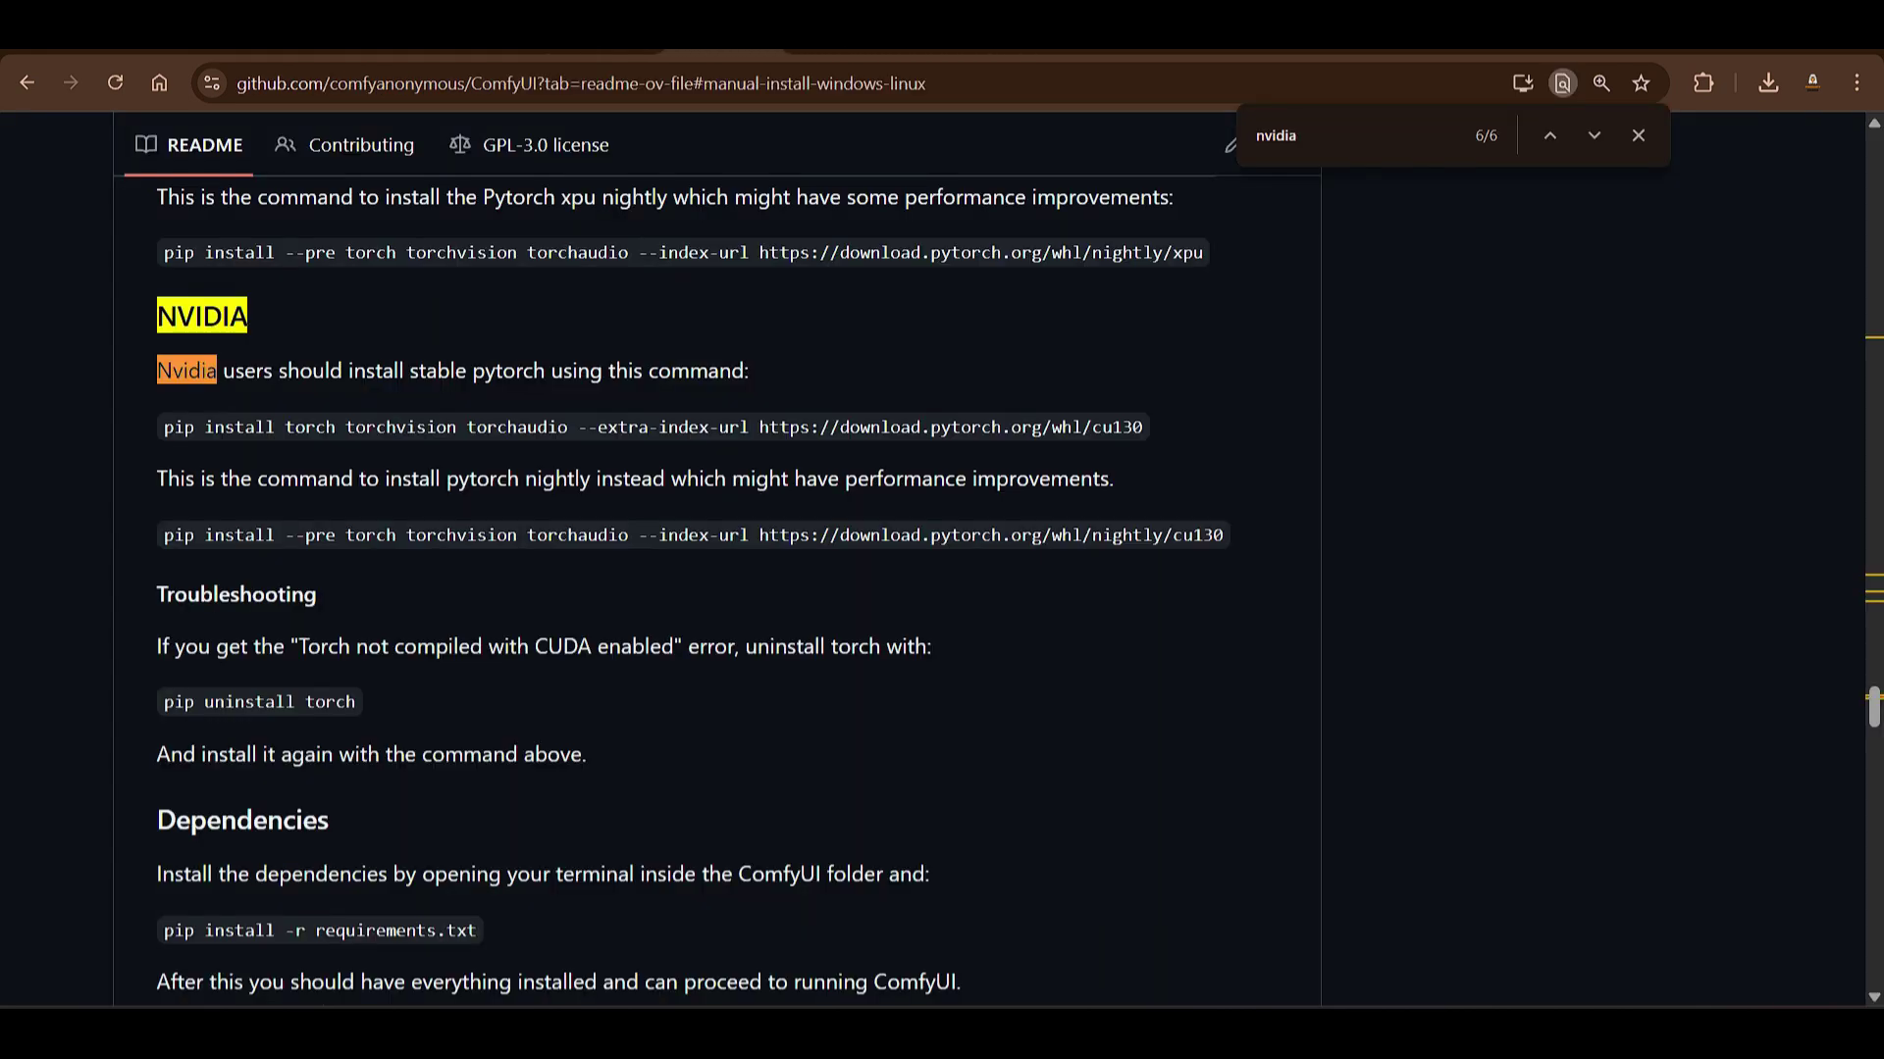
pyautogui.moveTo(1873, 721); pyautogui.dragTo(1873, 157)
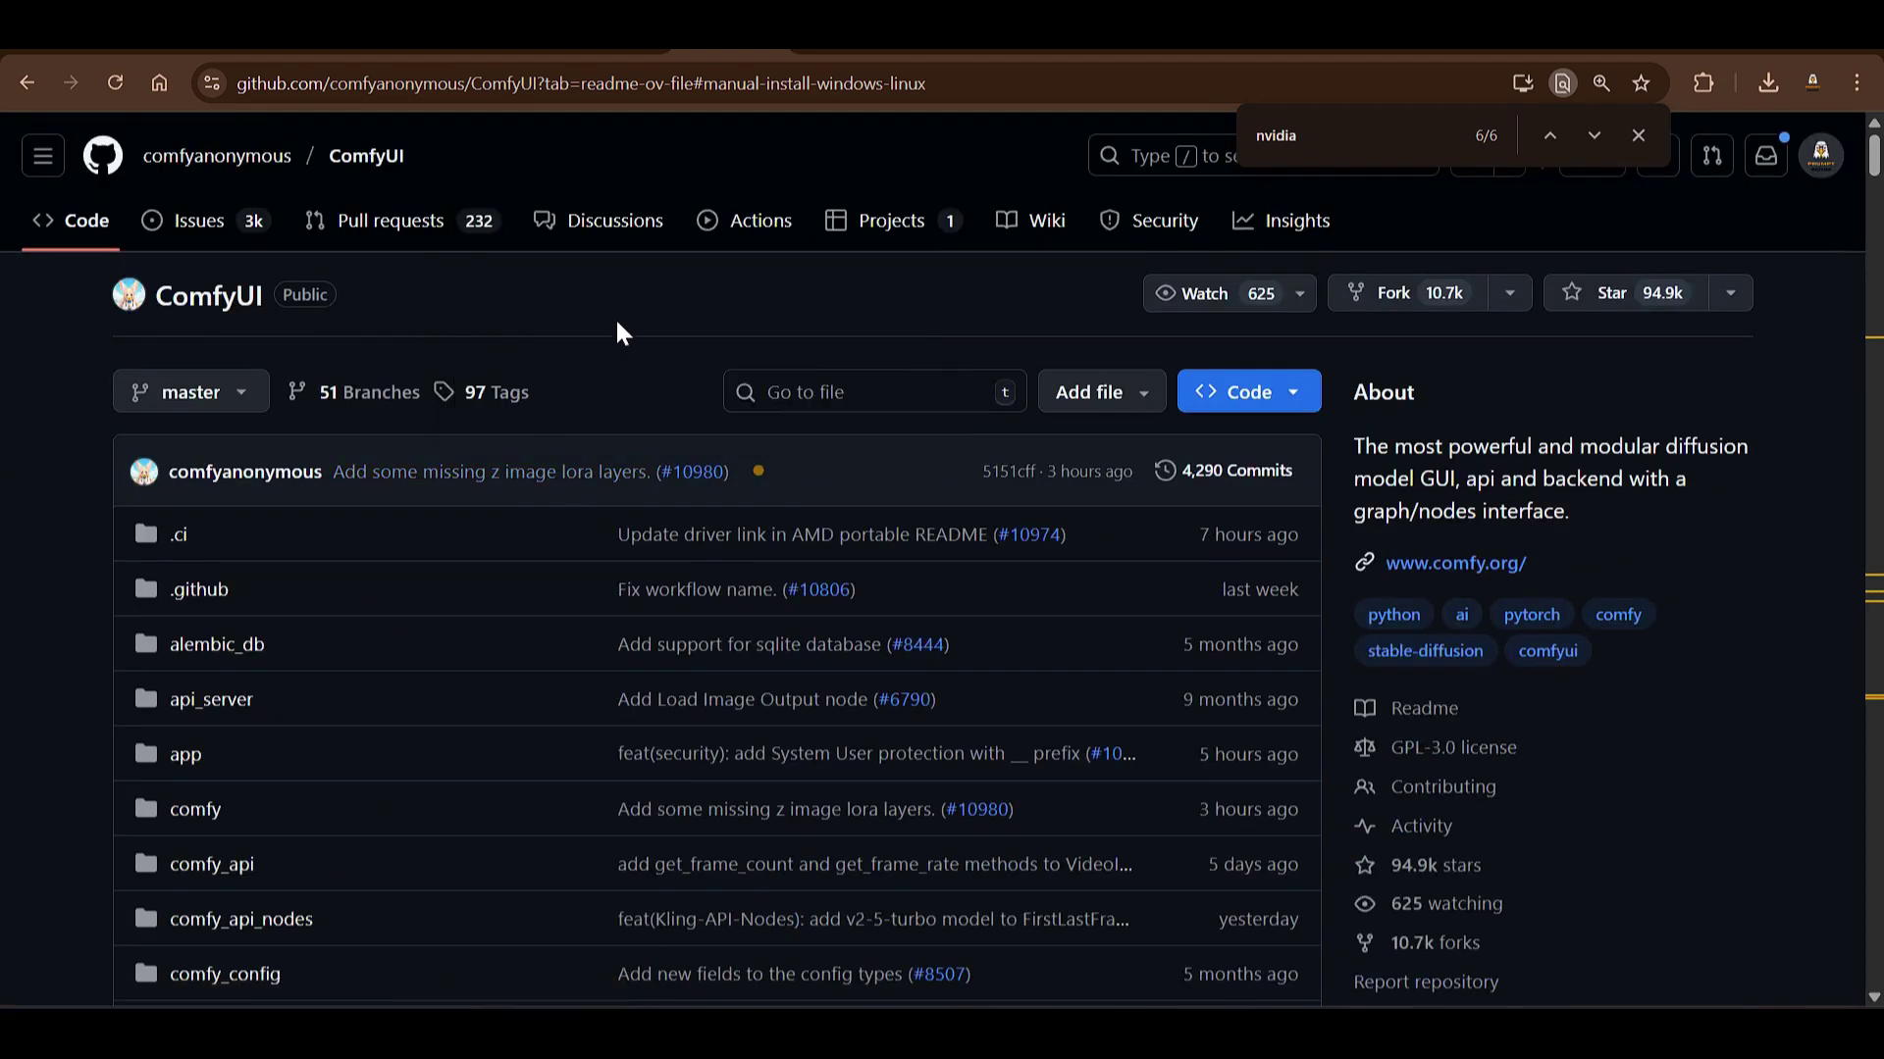
pyautogui.hotkey('ctrl', 'shift', 'Tab')
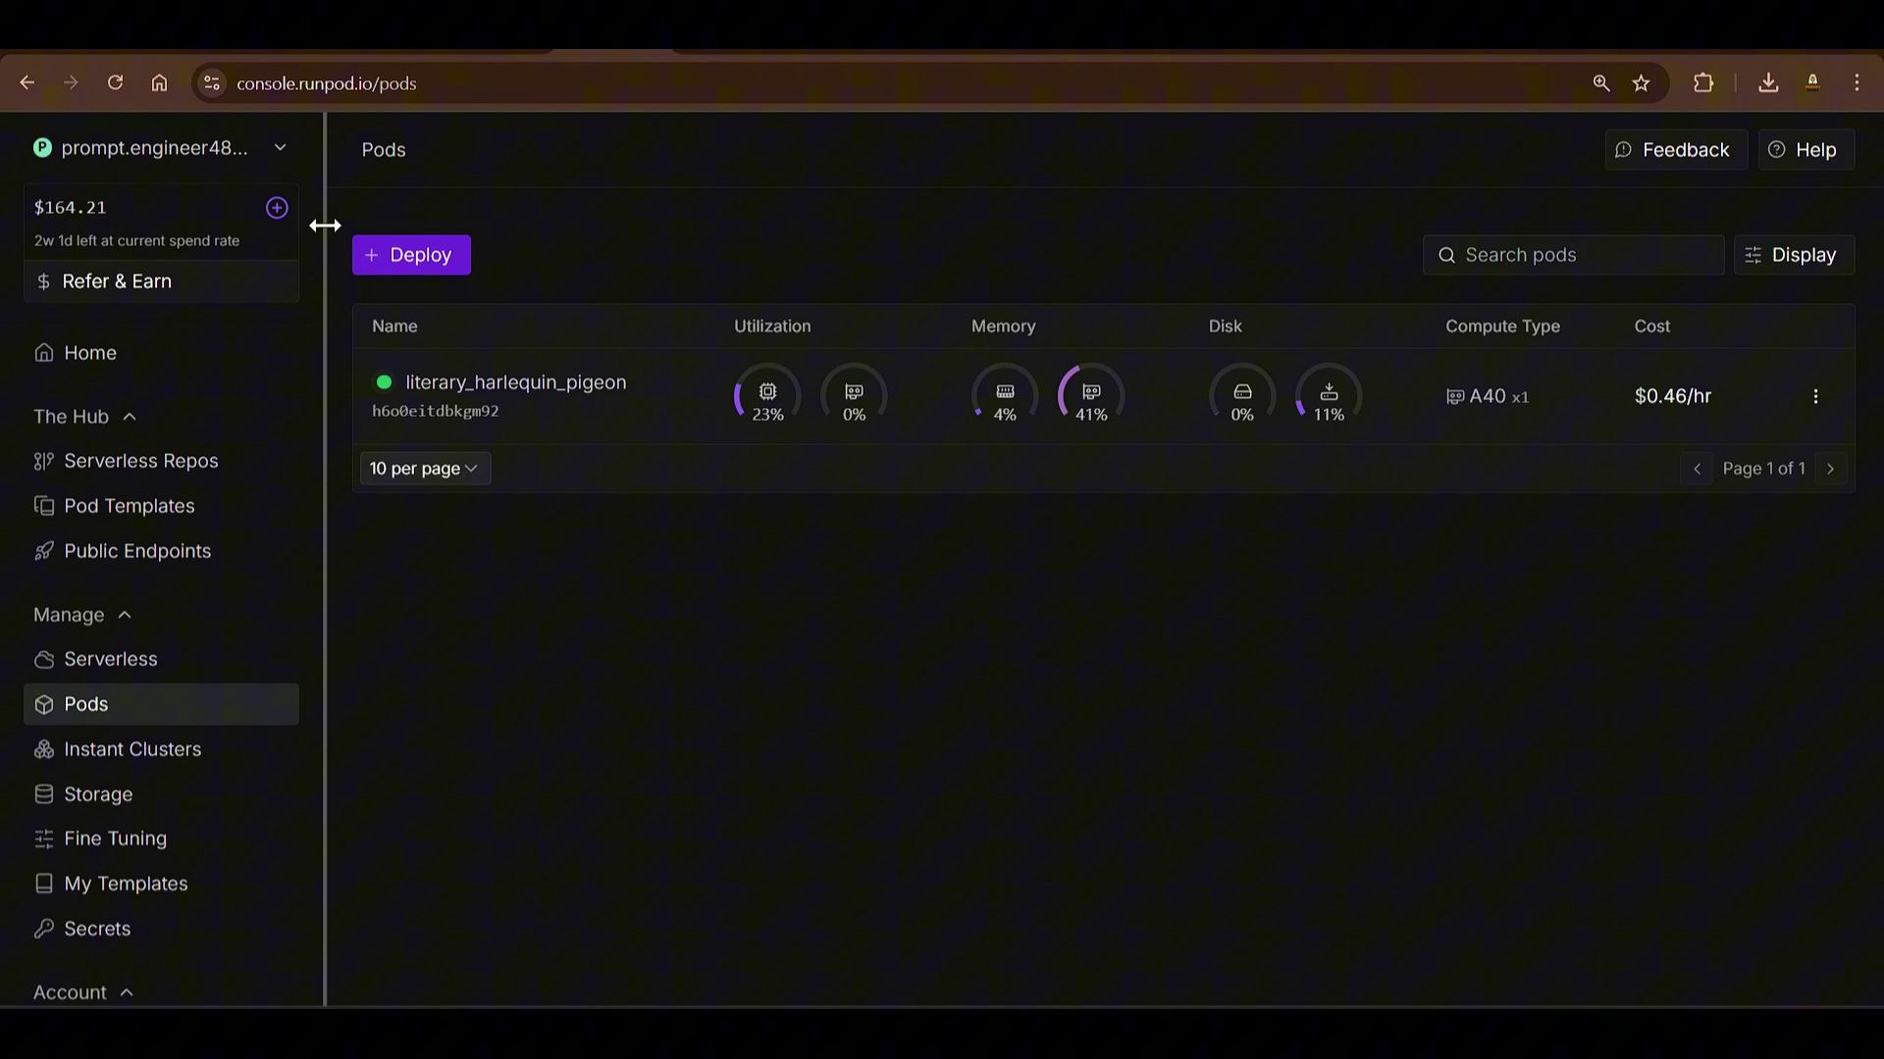
# Step: Open get.runpod.io/pe48, note the $5–$500 bonus after a first $10 spend, and return to Pods
pyautogui.hotkey('ctrl', 't')
pyautogui.write('ge')
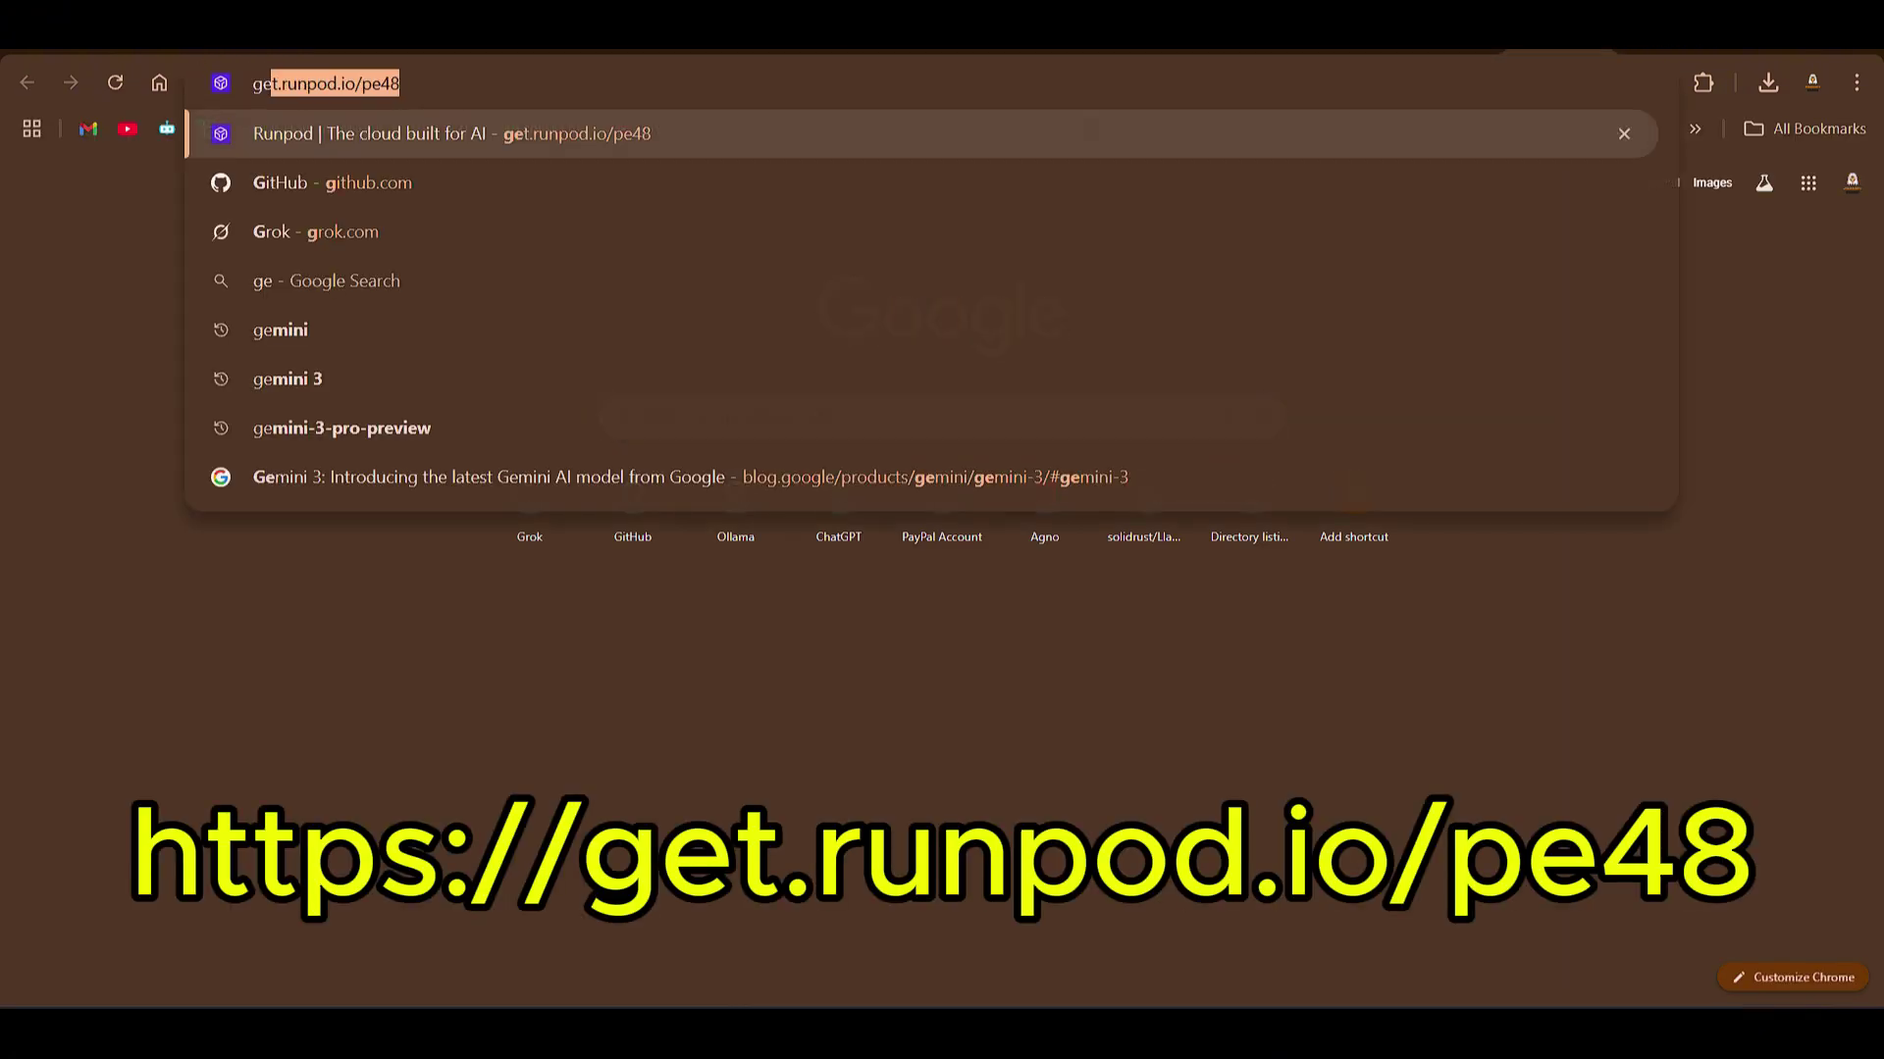
pyautogui.write('t')
pyautogui.press('Return')
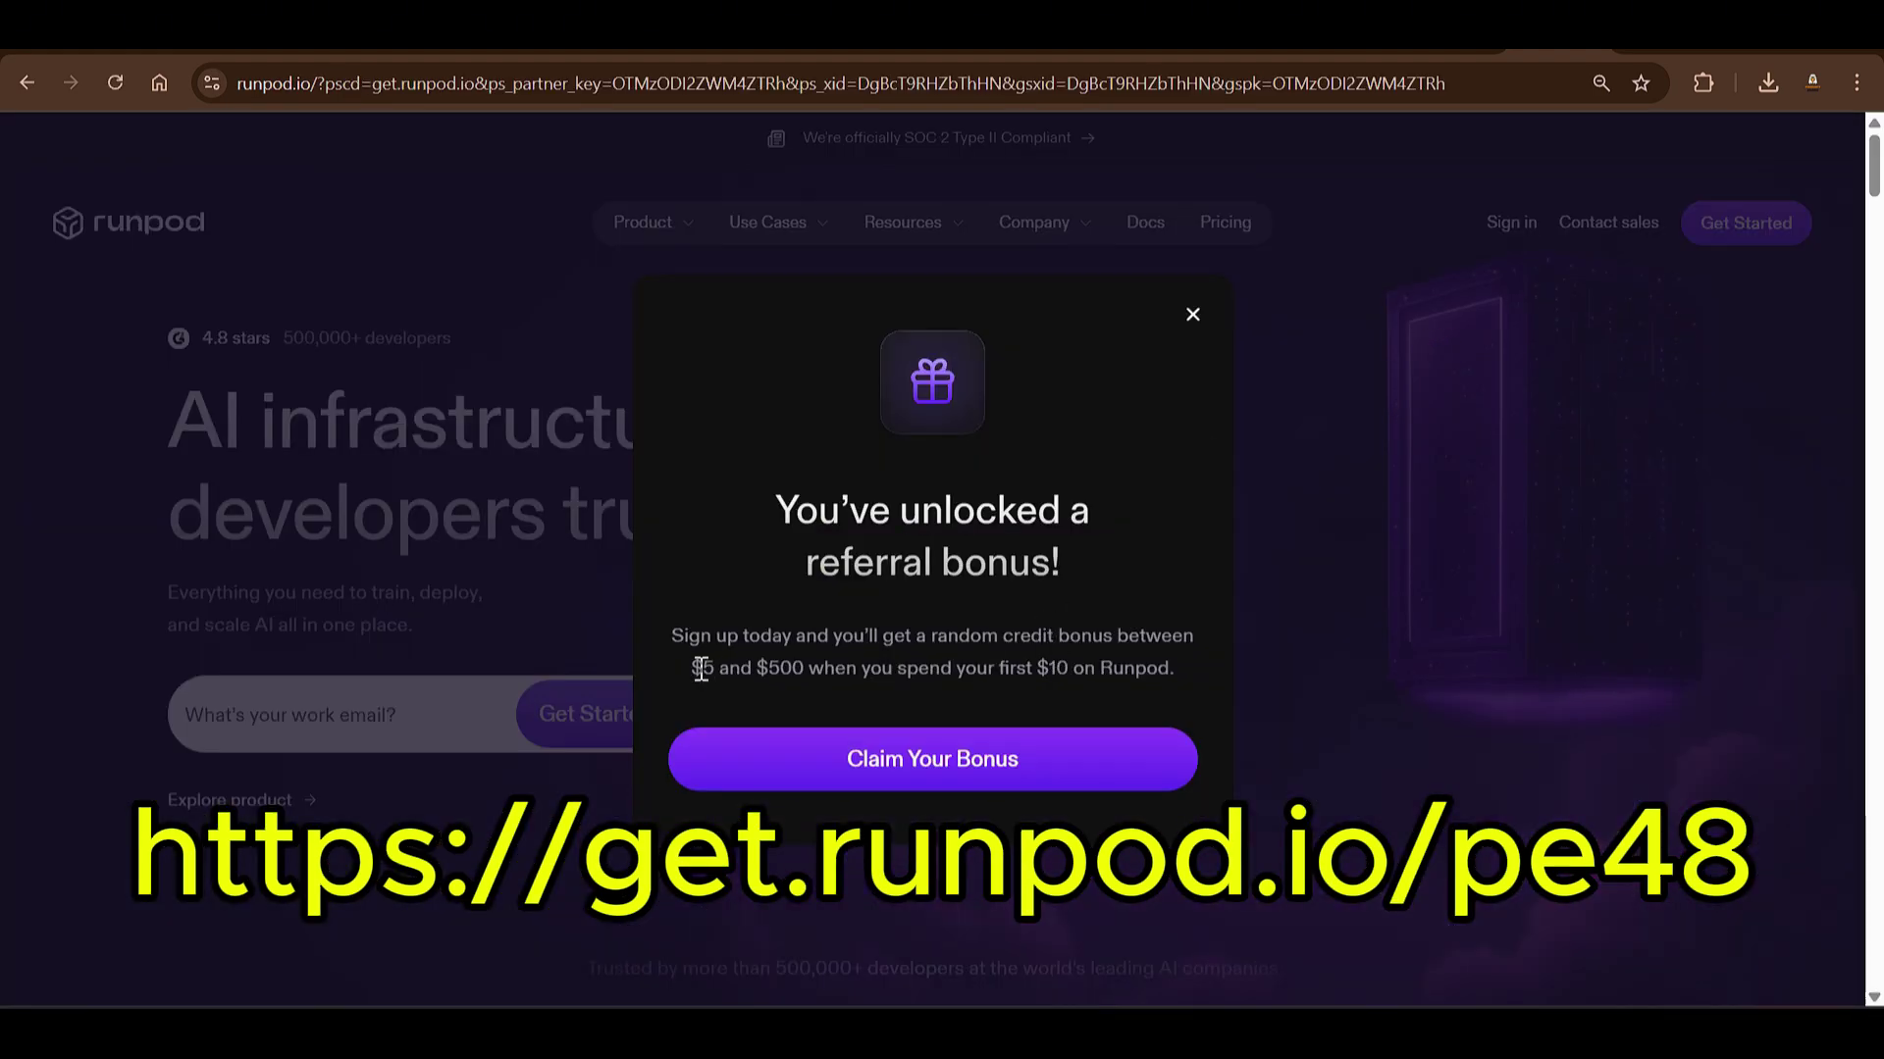
pyautogui.moveTo(693, 669); pyautogui.dragTo(822, 673)
pyautogui.moveTo(1016, 669); pyautogui.dragTo(1157, 671)
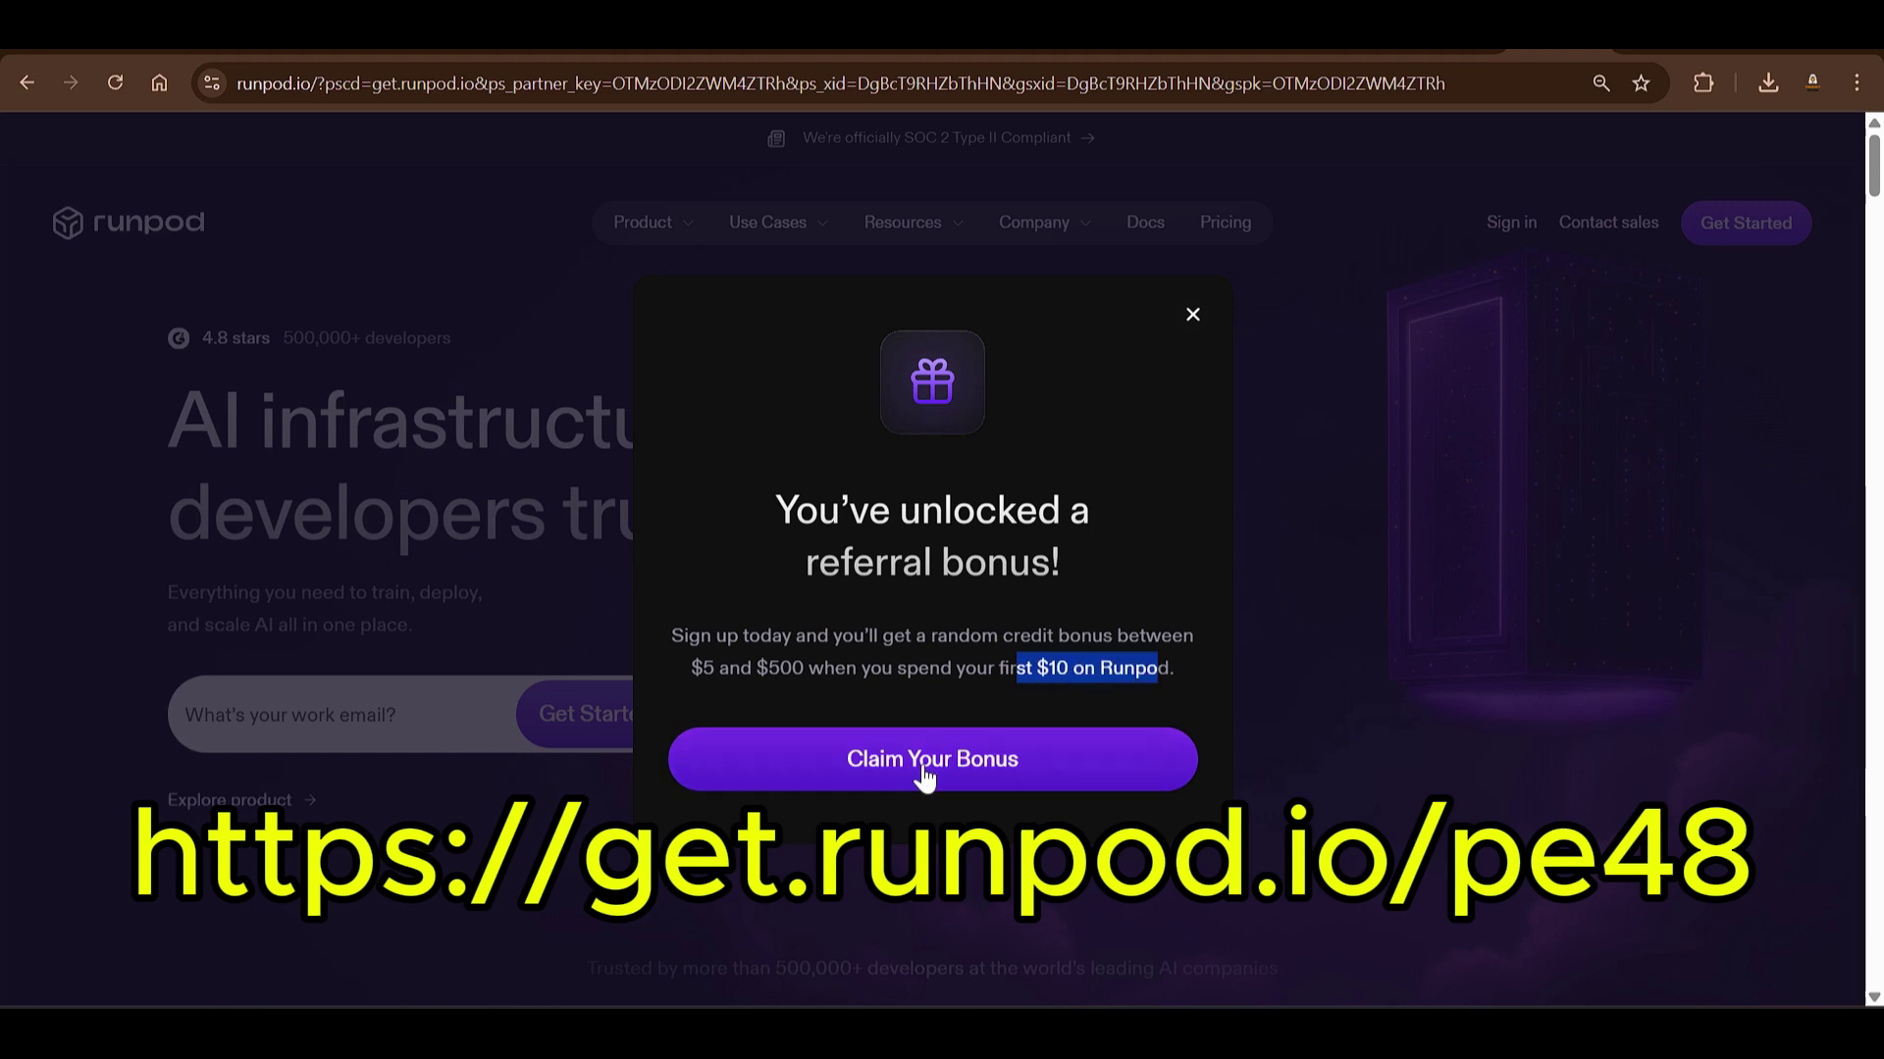
pyautogui.click(1192, 316)
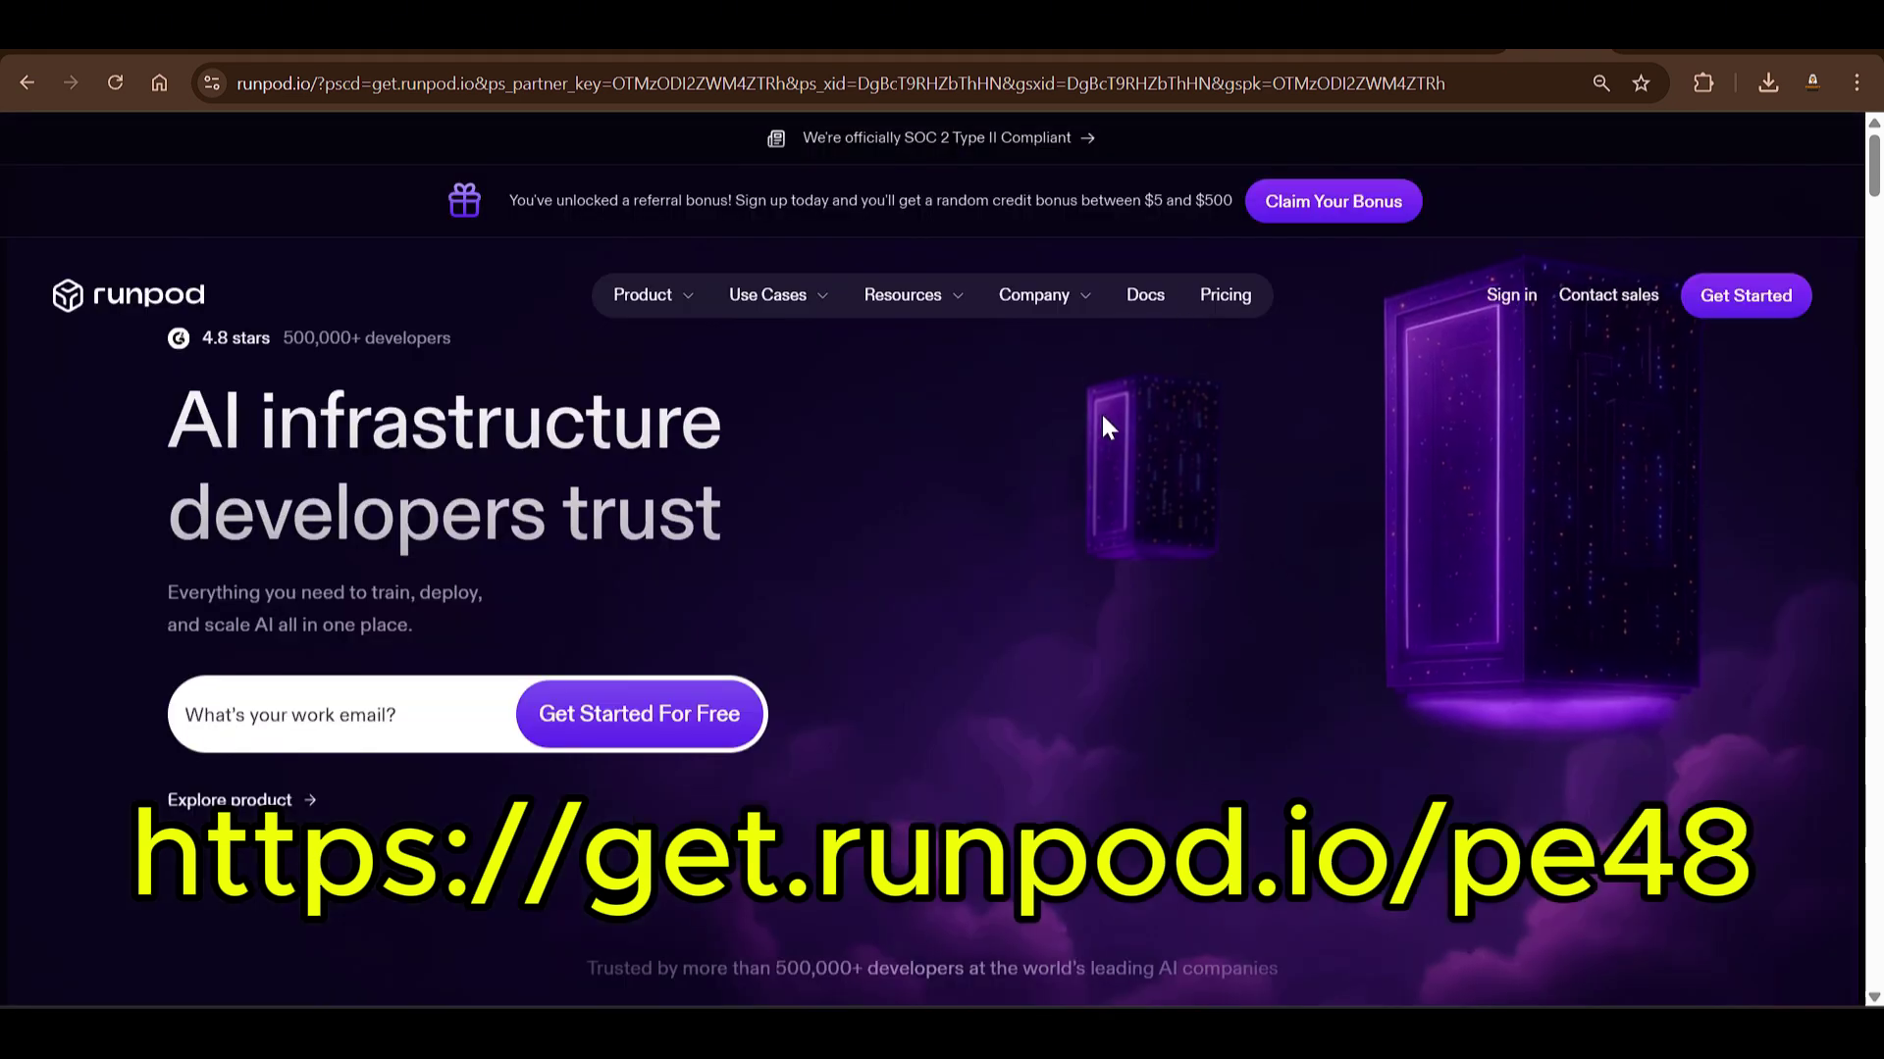
pyautogui.click(1508, 82)
pyautogui.write('get')
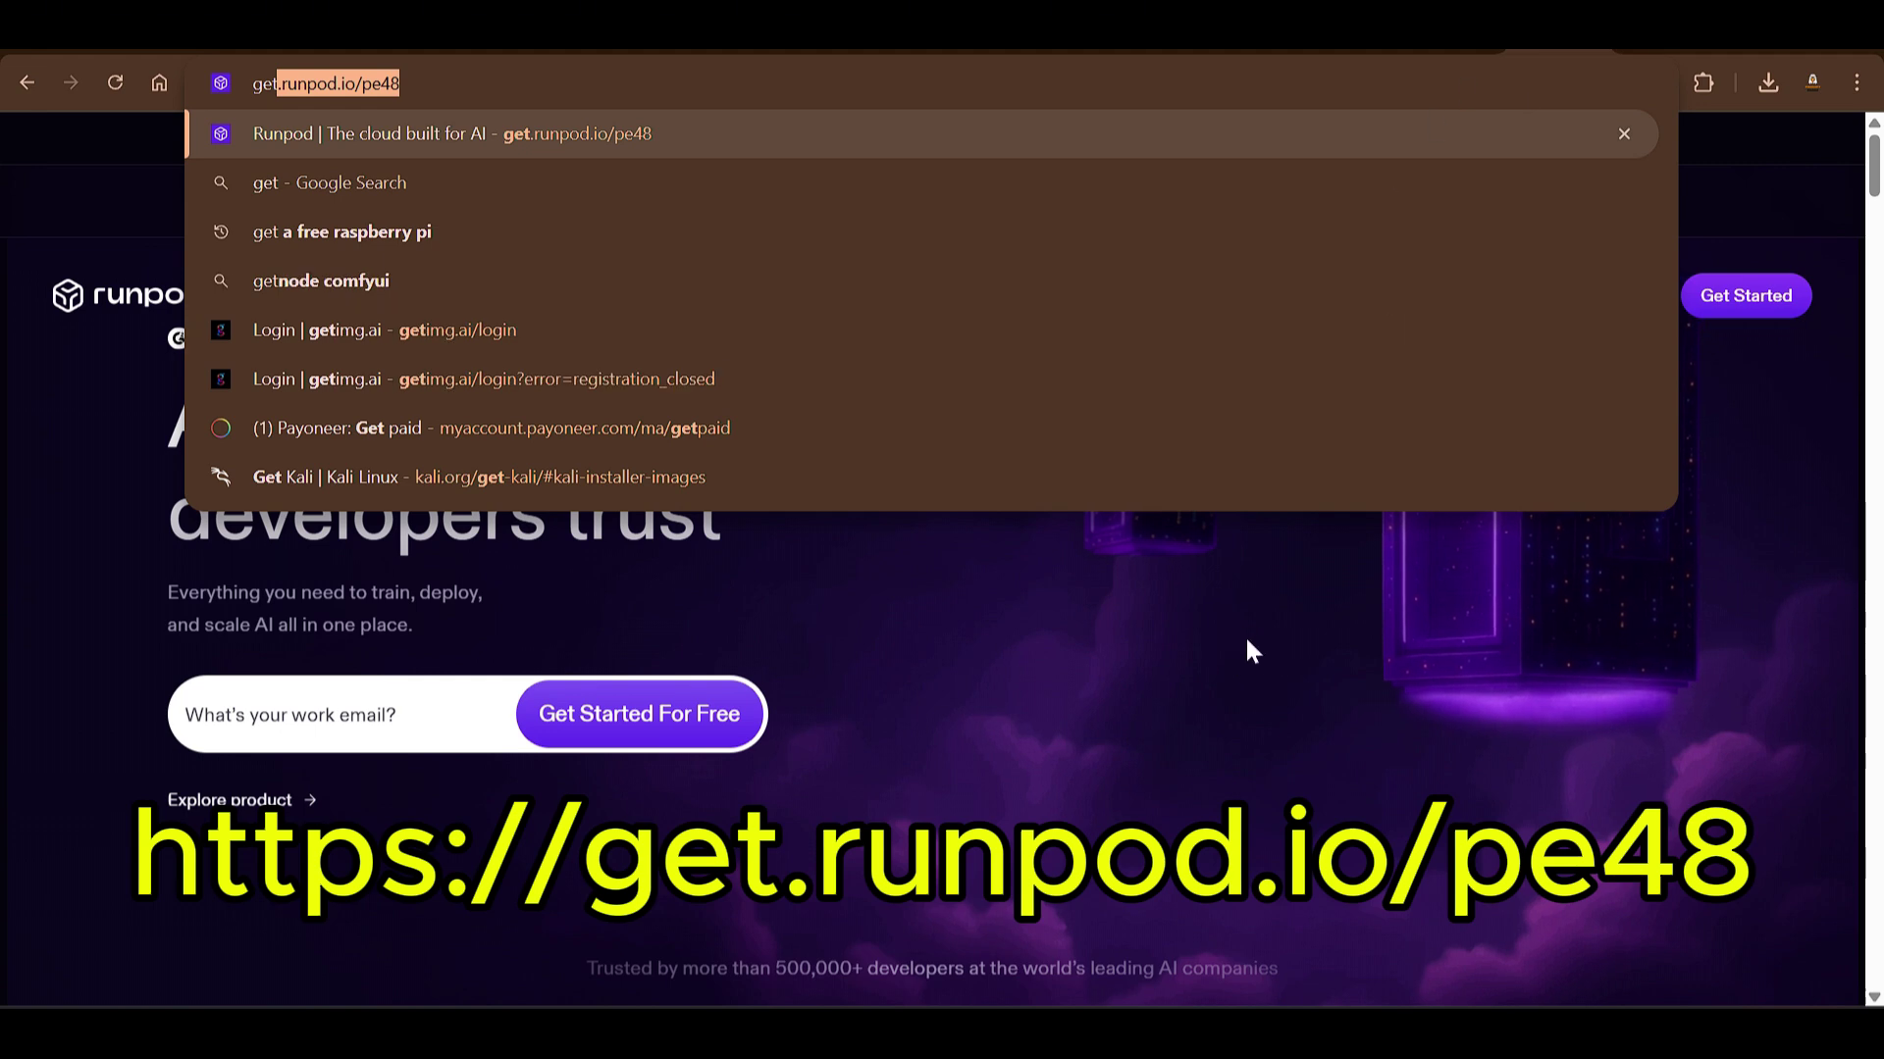
pyautogui.press('Return')
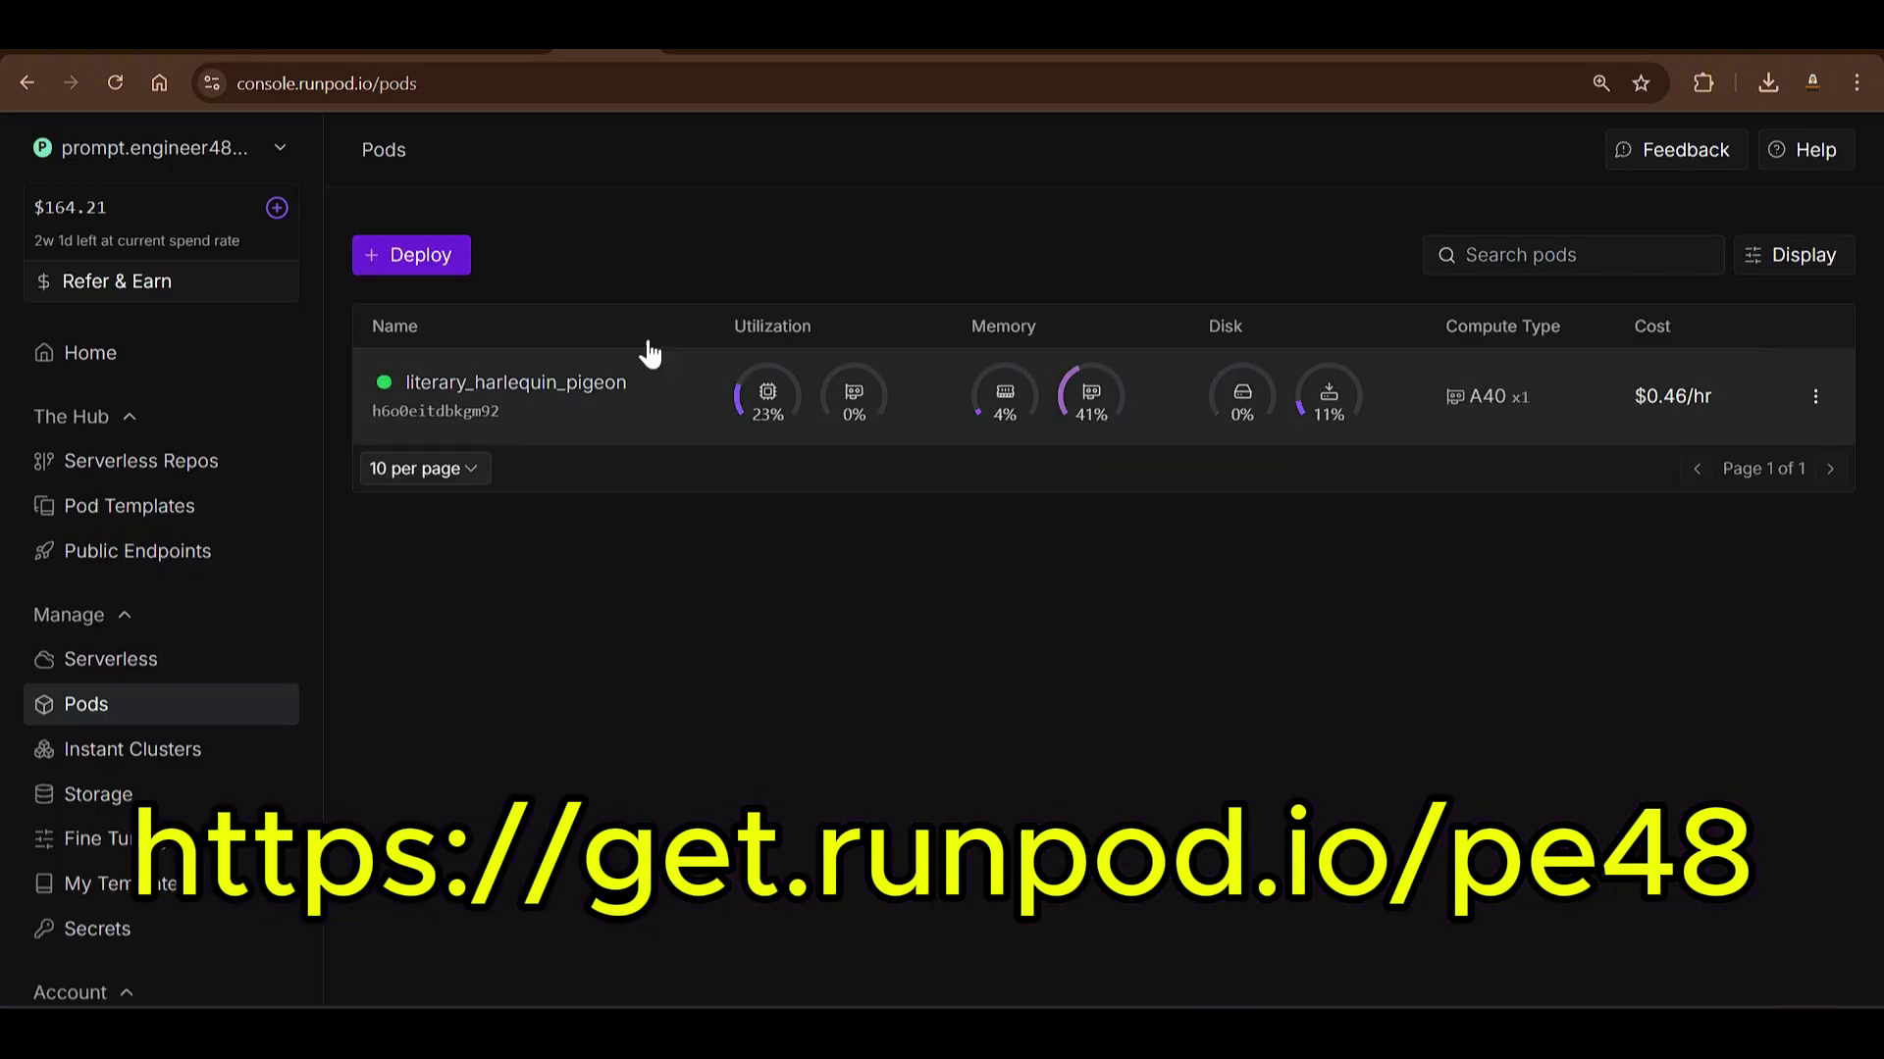
# Step: Start a new pod deployment and select the RTX A6000 GPU
pyautogui.moveTo(213, 217)
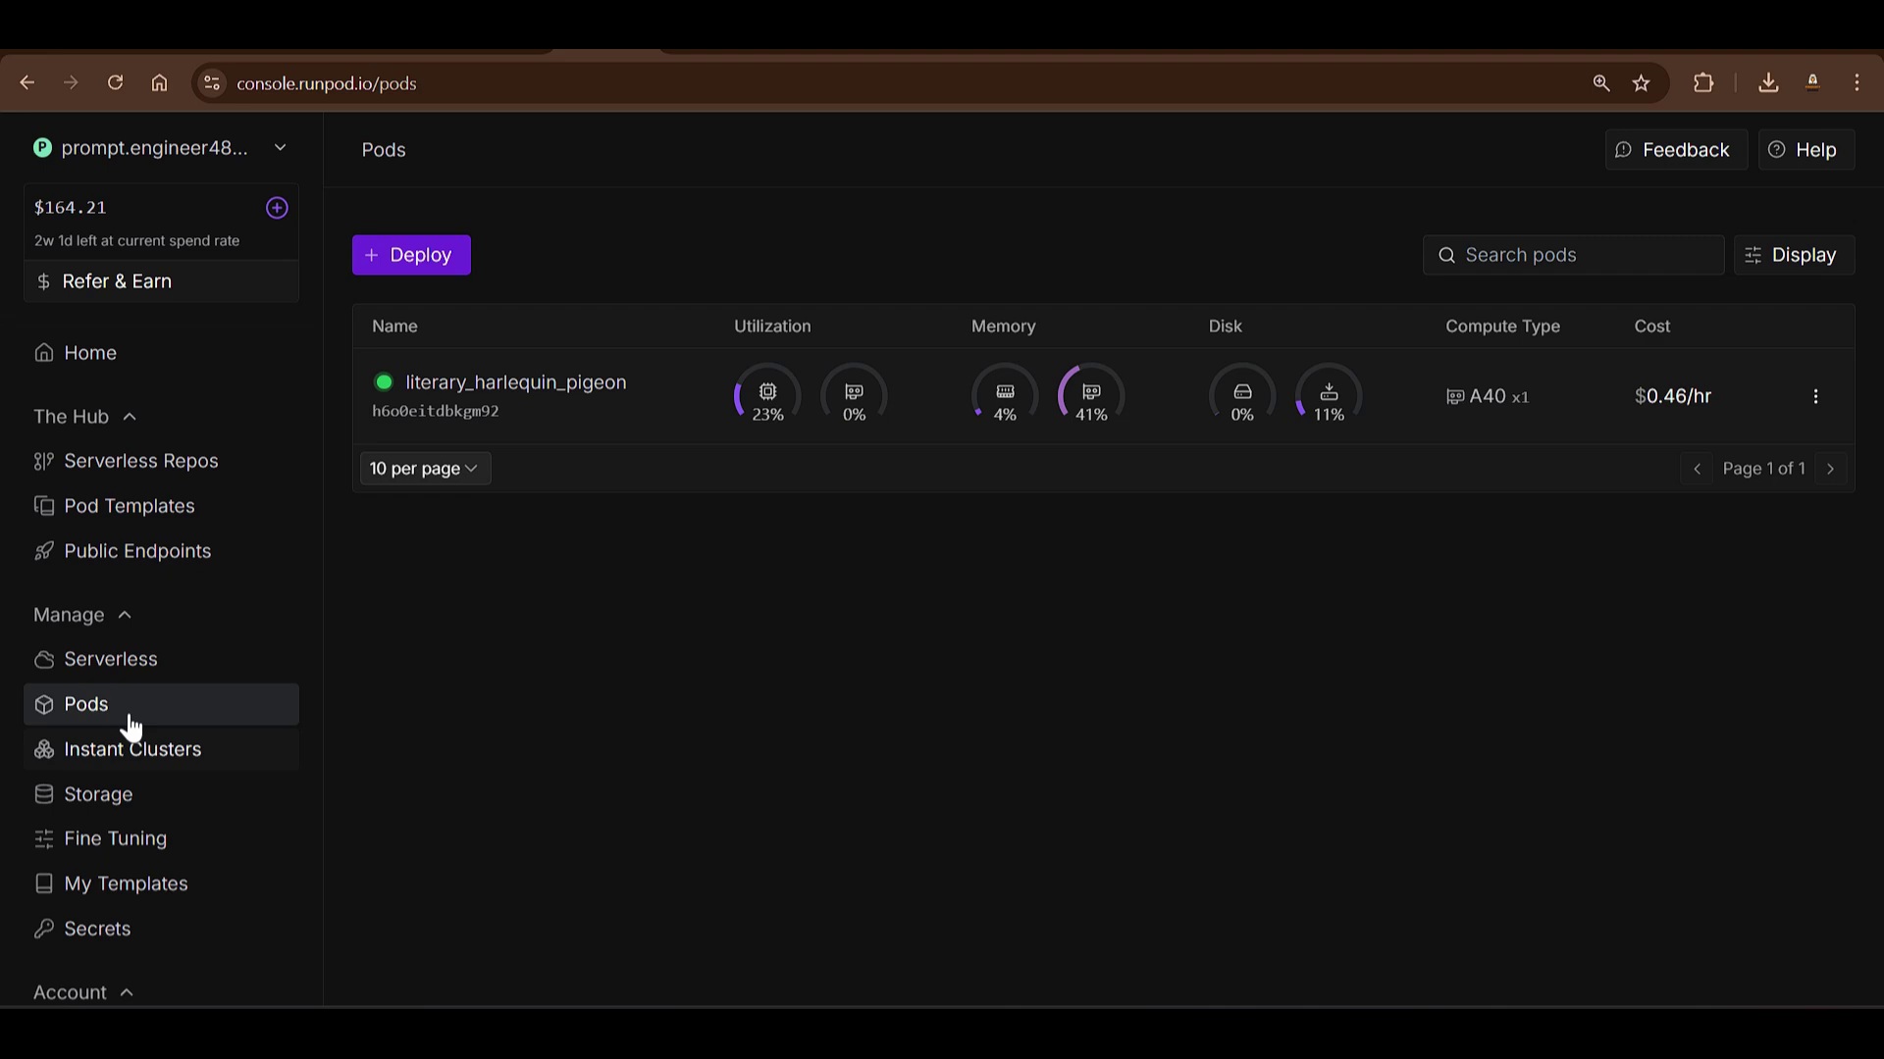
pyautogui.click(416, 257)
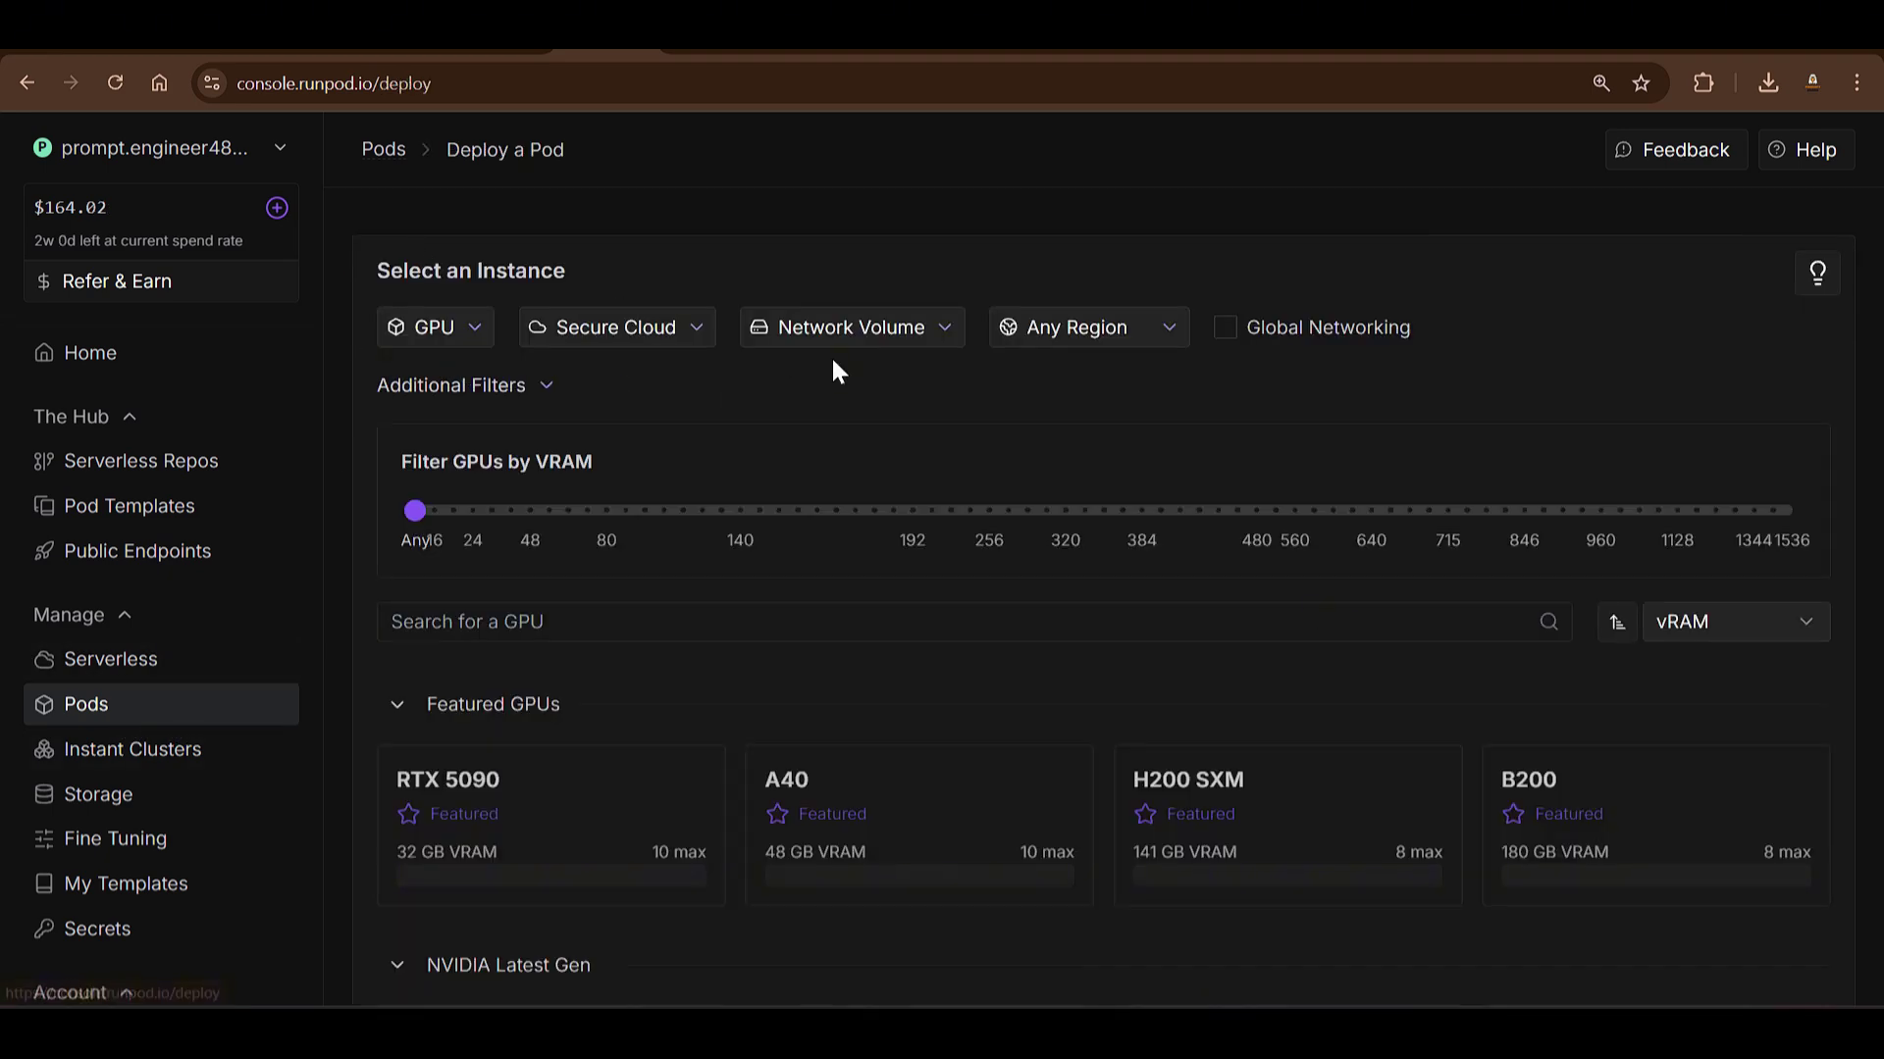
pyautogui.scroll(-7, 1577, 638)
pyautogui.scroll(5, 1610, 618)
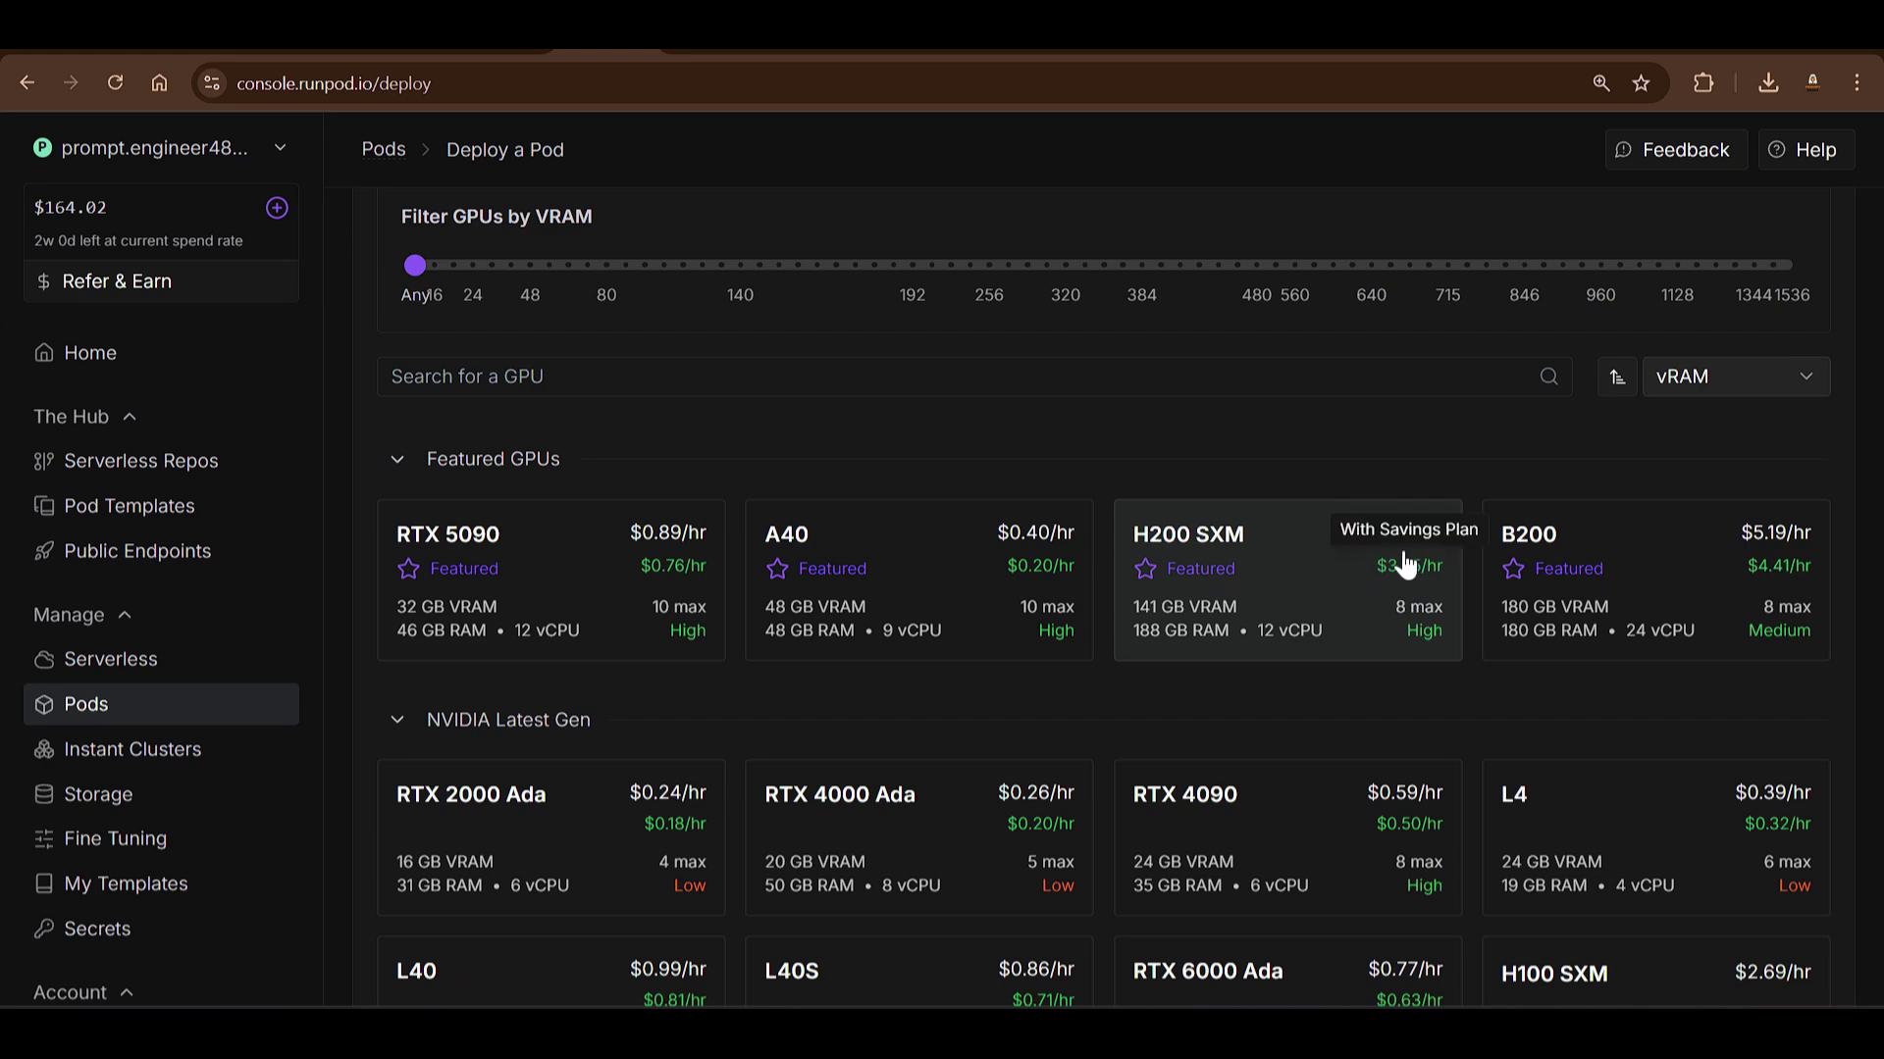
pyautogui.moveTo(1429, 552)
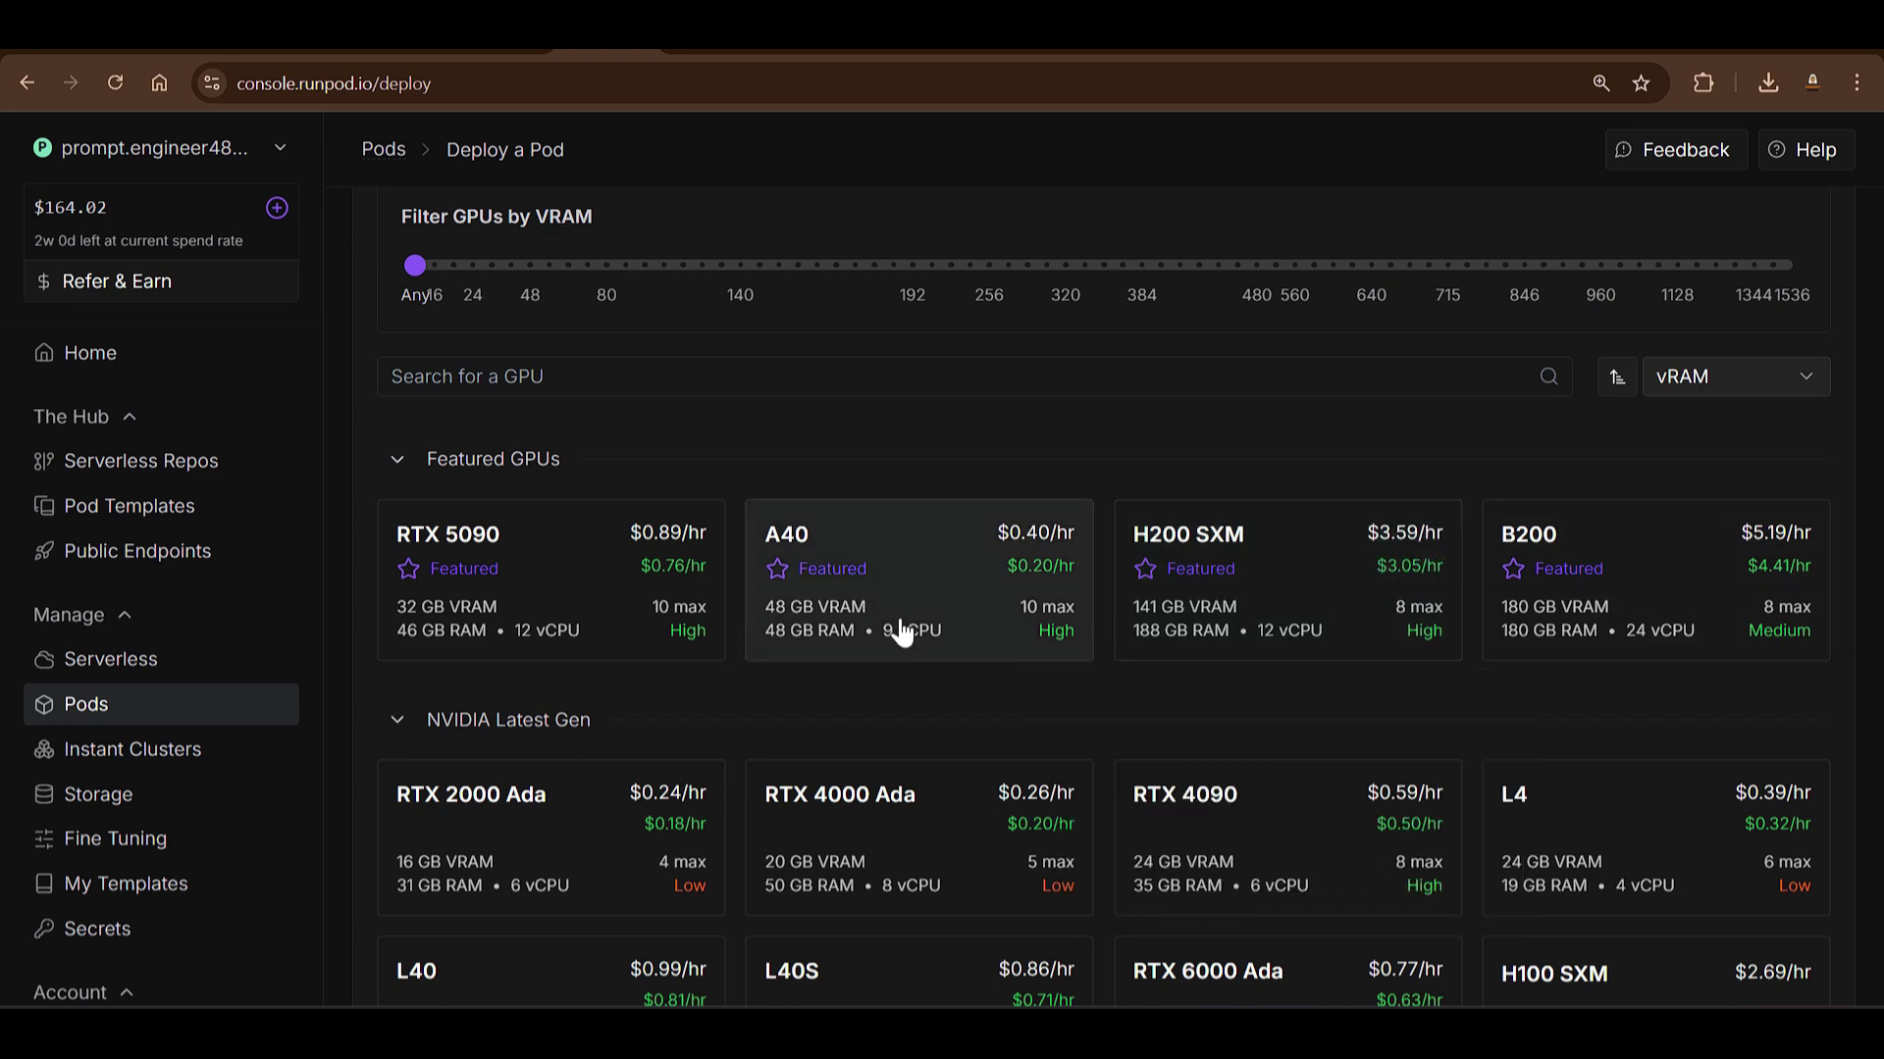
pyautogui.scroll(-5, 912, 608)
pyautogui.scroll(-3, 978, 540)
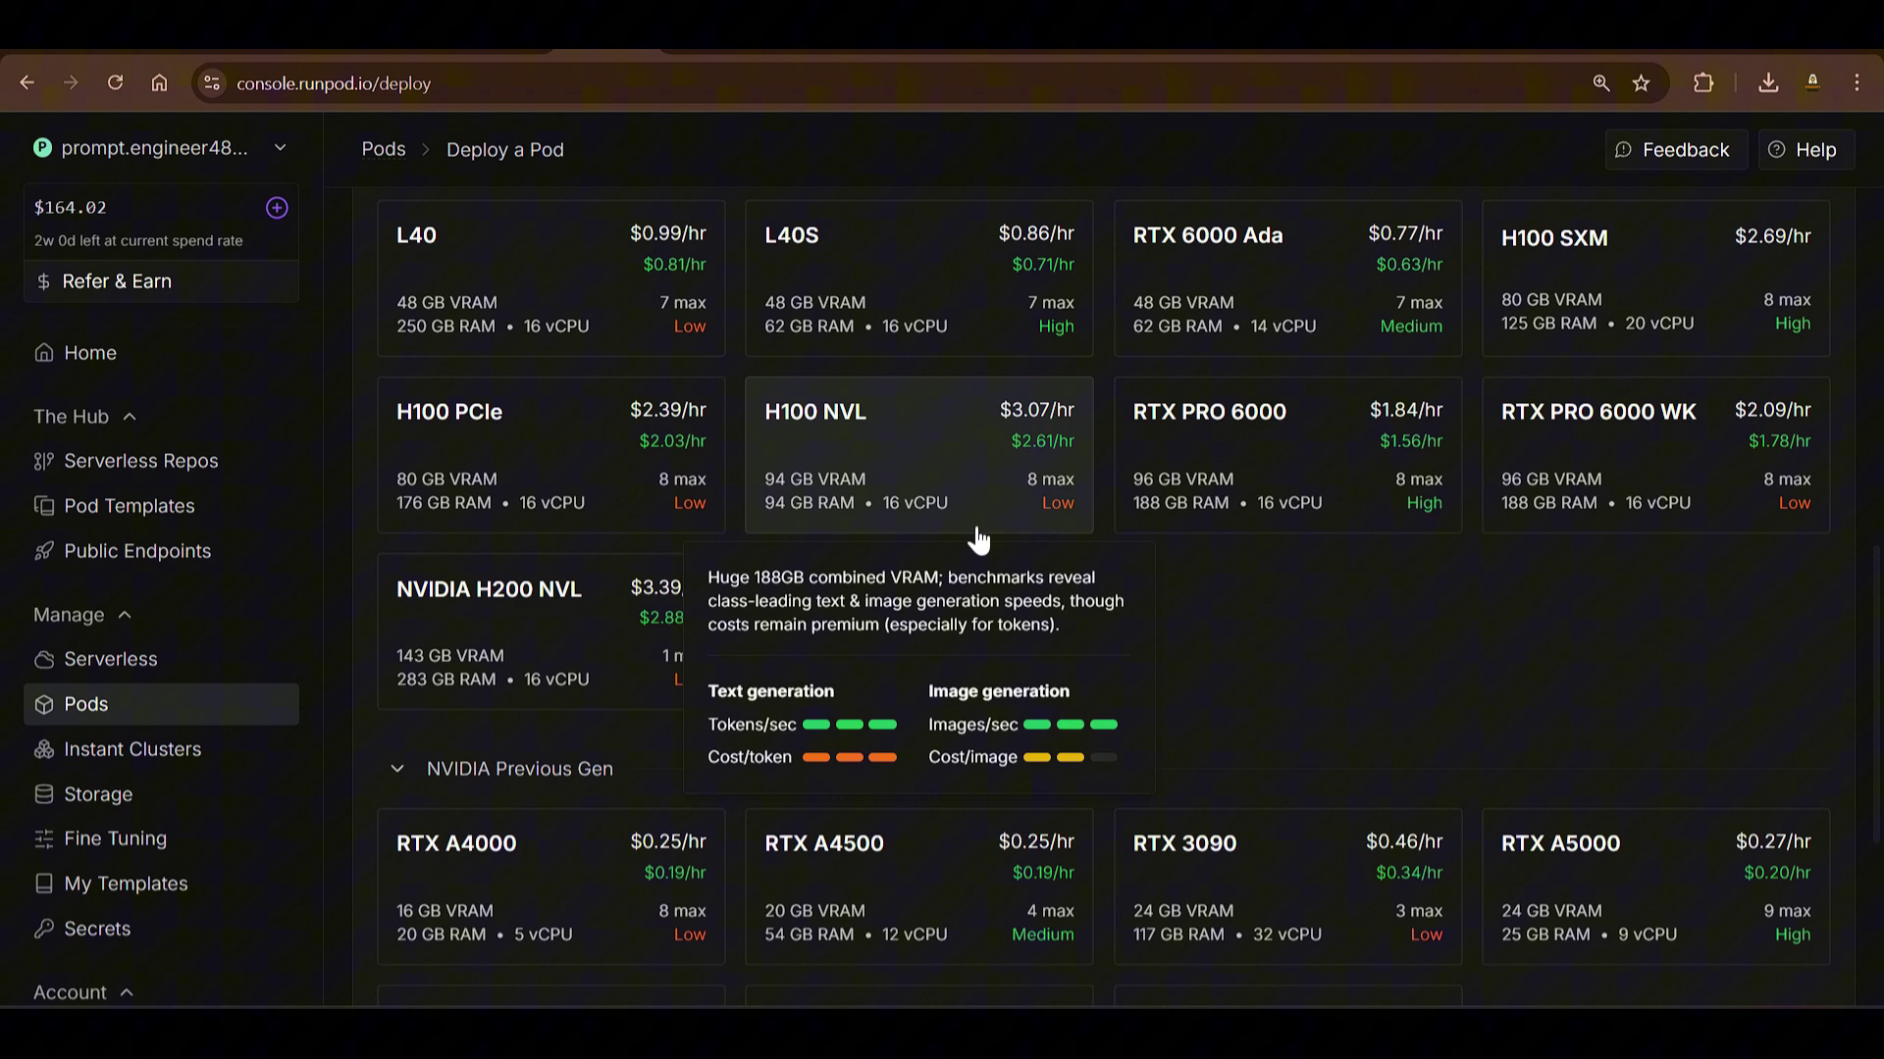
pyautogui.scroll(-3, 975, 540)
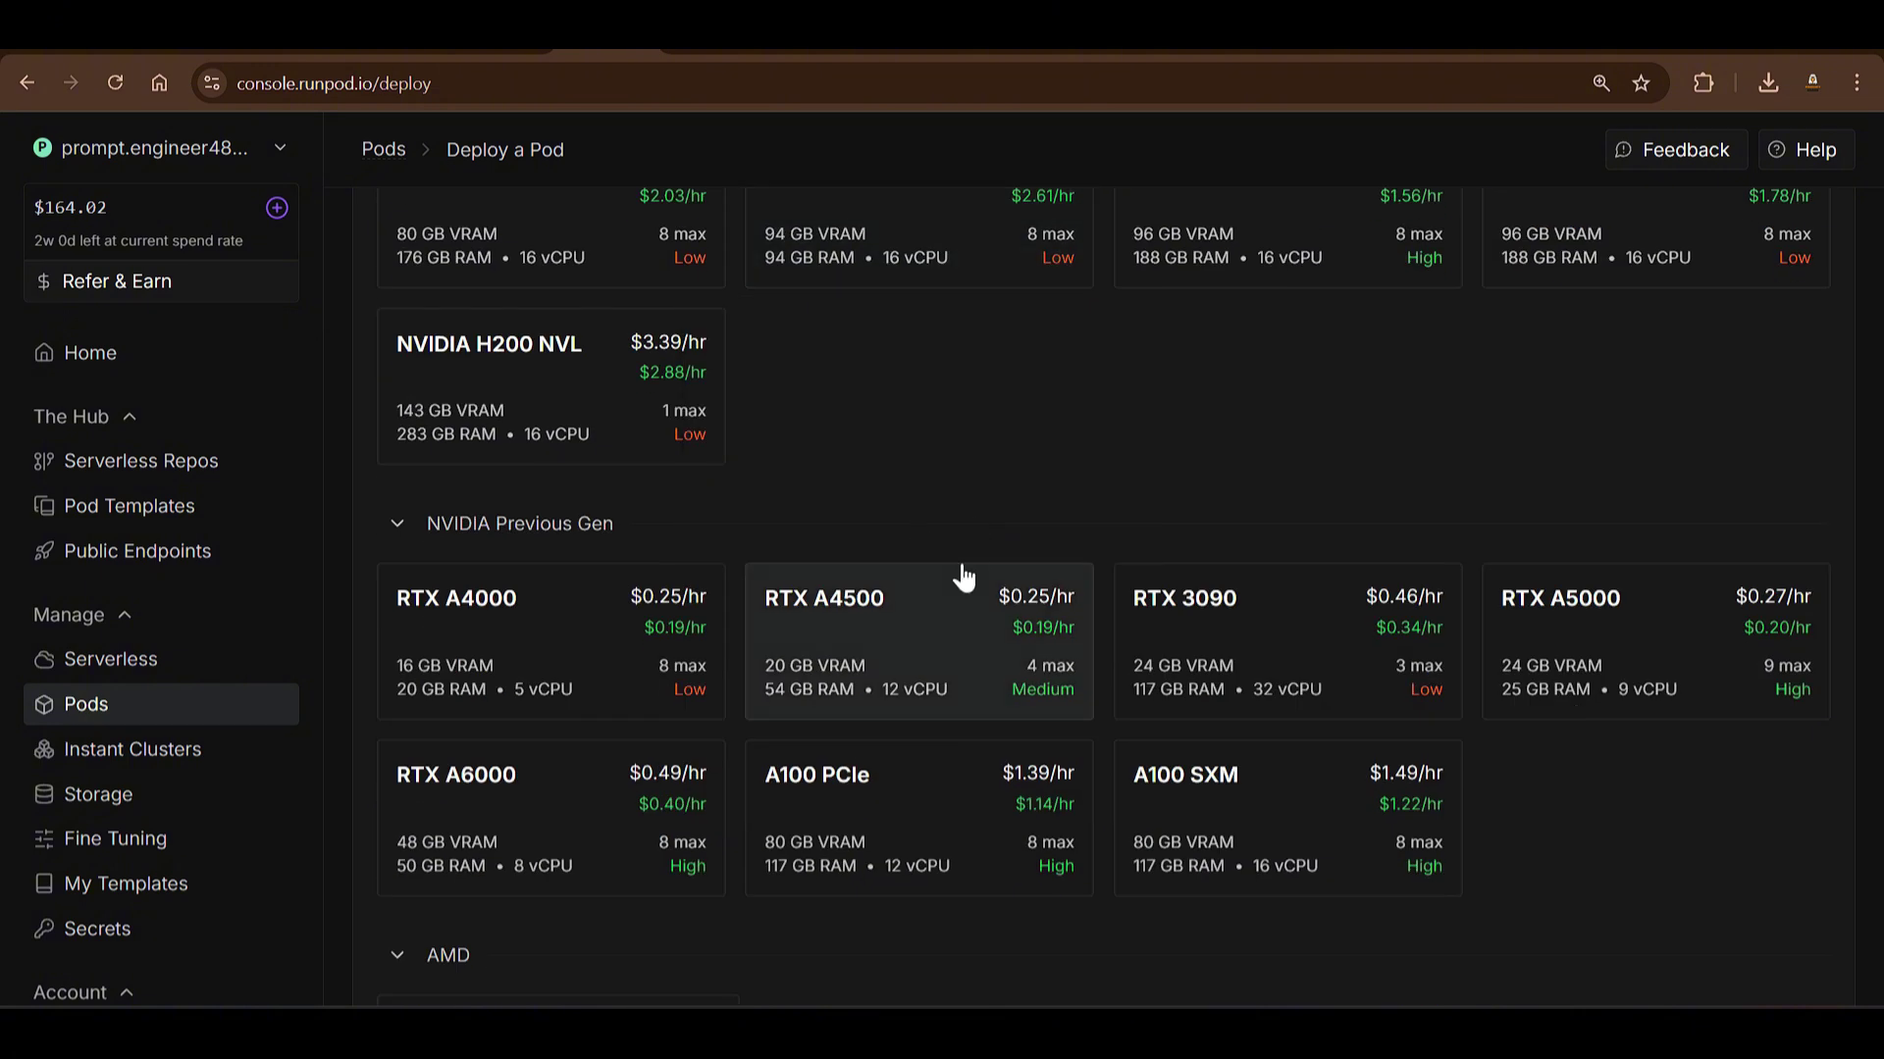
pyautogui.moveTo(542, 820)
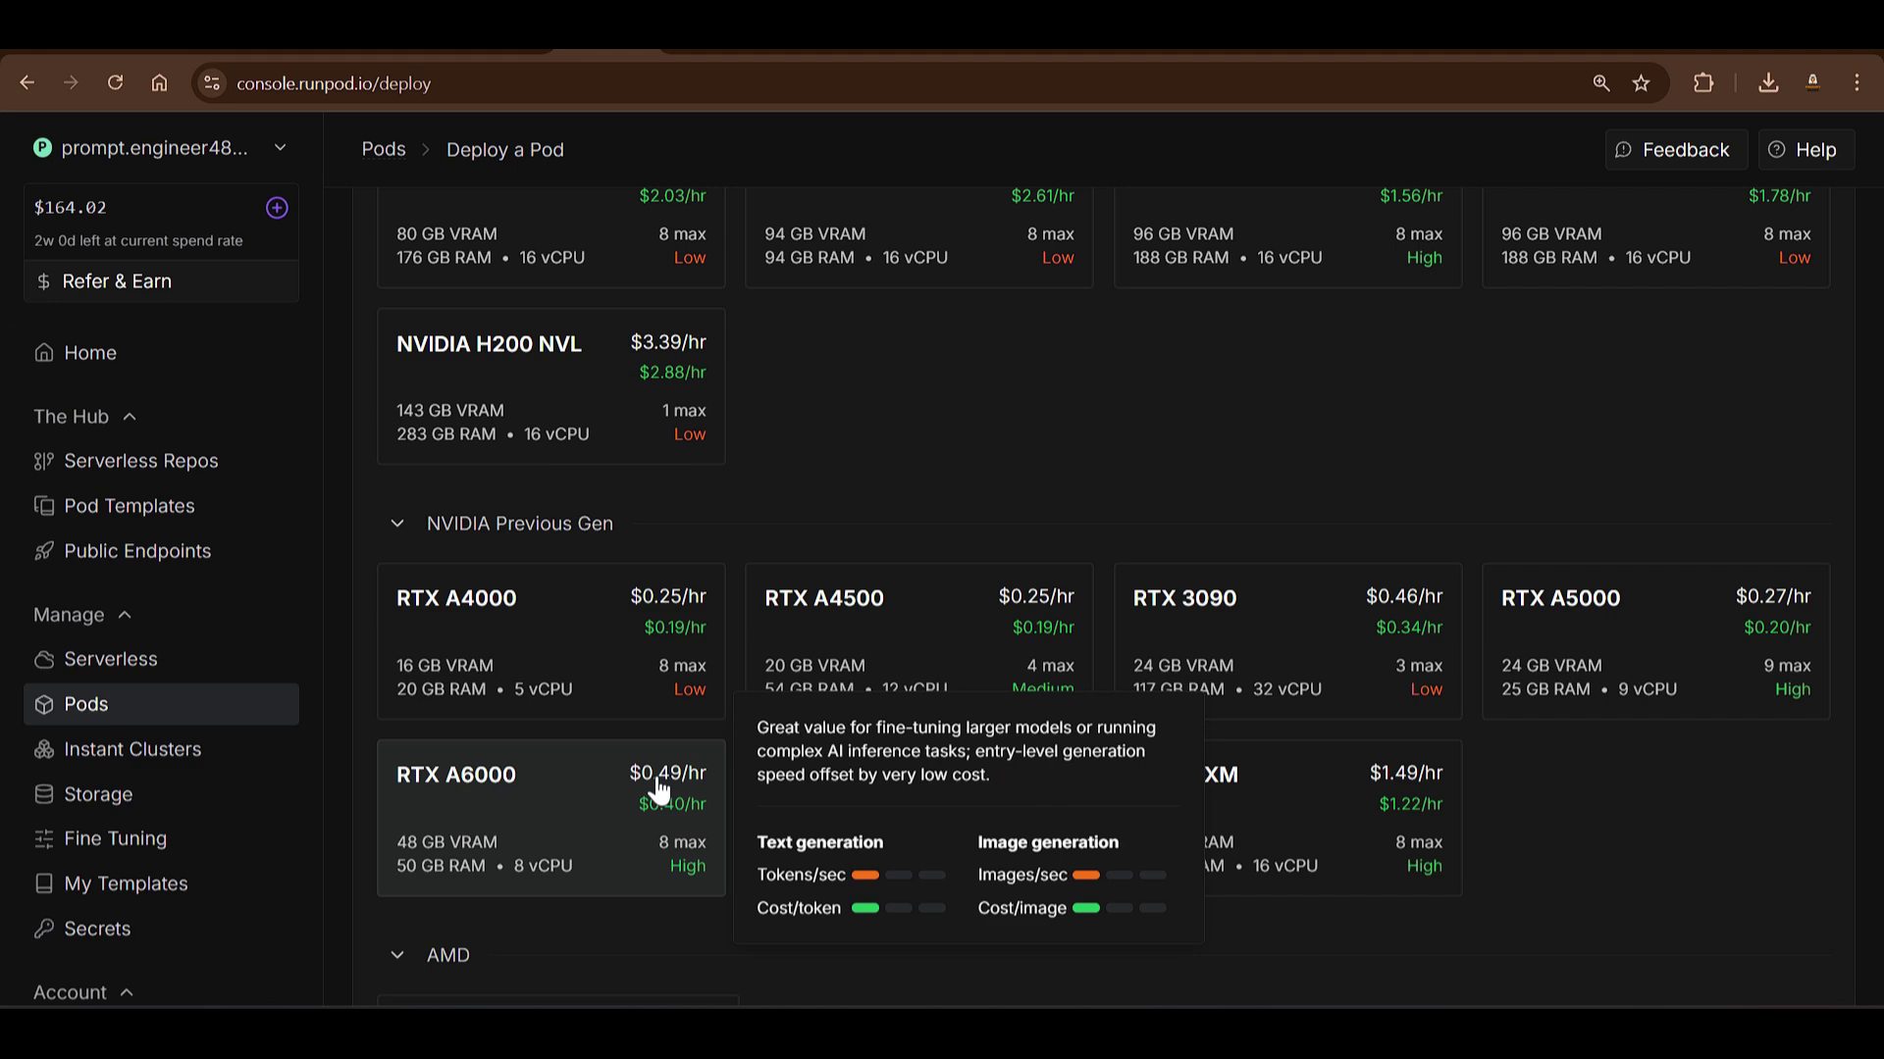
pyautogui.click(582, 793)
# Step: Set the container disk and volume disk to 200 GB each in the template overrides
pyautogui.click(1570, 484)
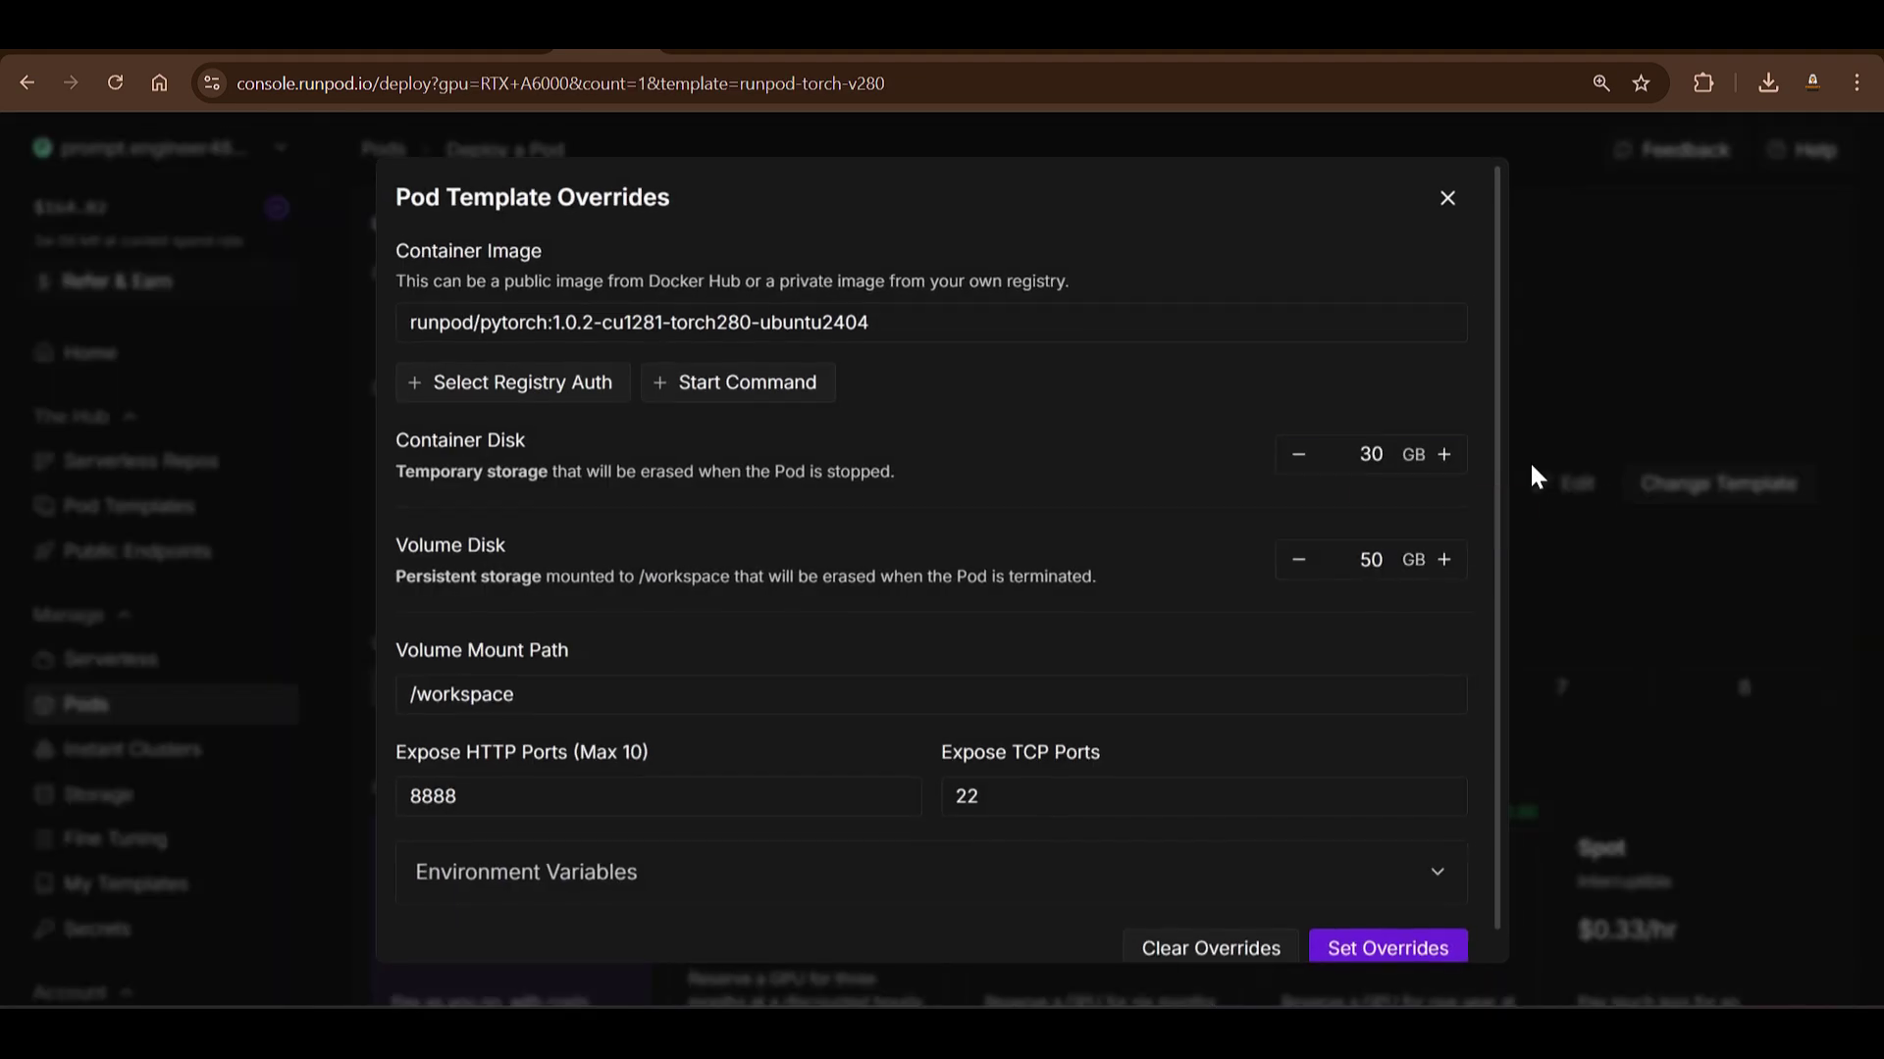
pyautogui.doubleClick(1379, 466)
pyautogui.write('200')
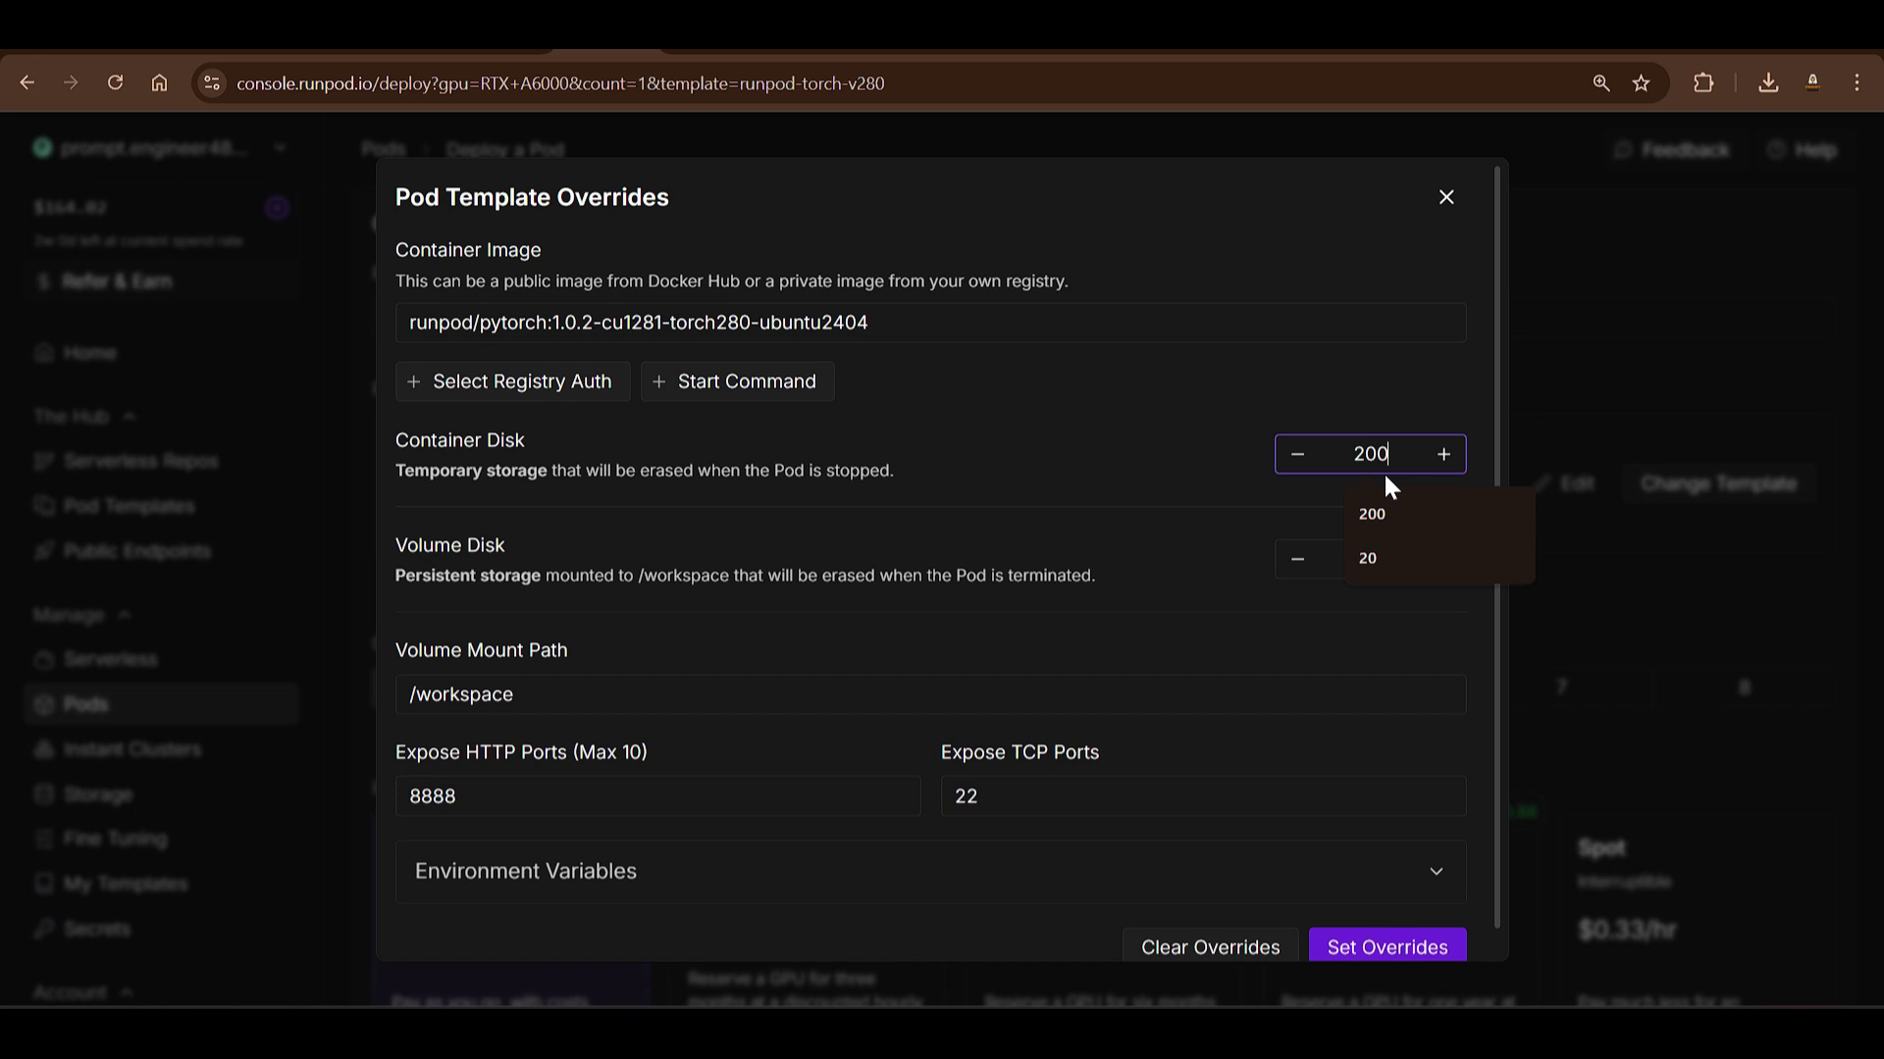
pyautogui.doubleClick(1370, 554)
pyautogui.write('200')
pyautogui.click(1227, 592)
# Step: Expose HTTP ports 8888, 8188, 8080 and 8048
pyautogui.scroll(-1, 1222, 517)
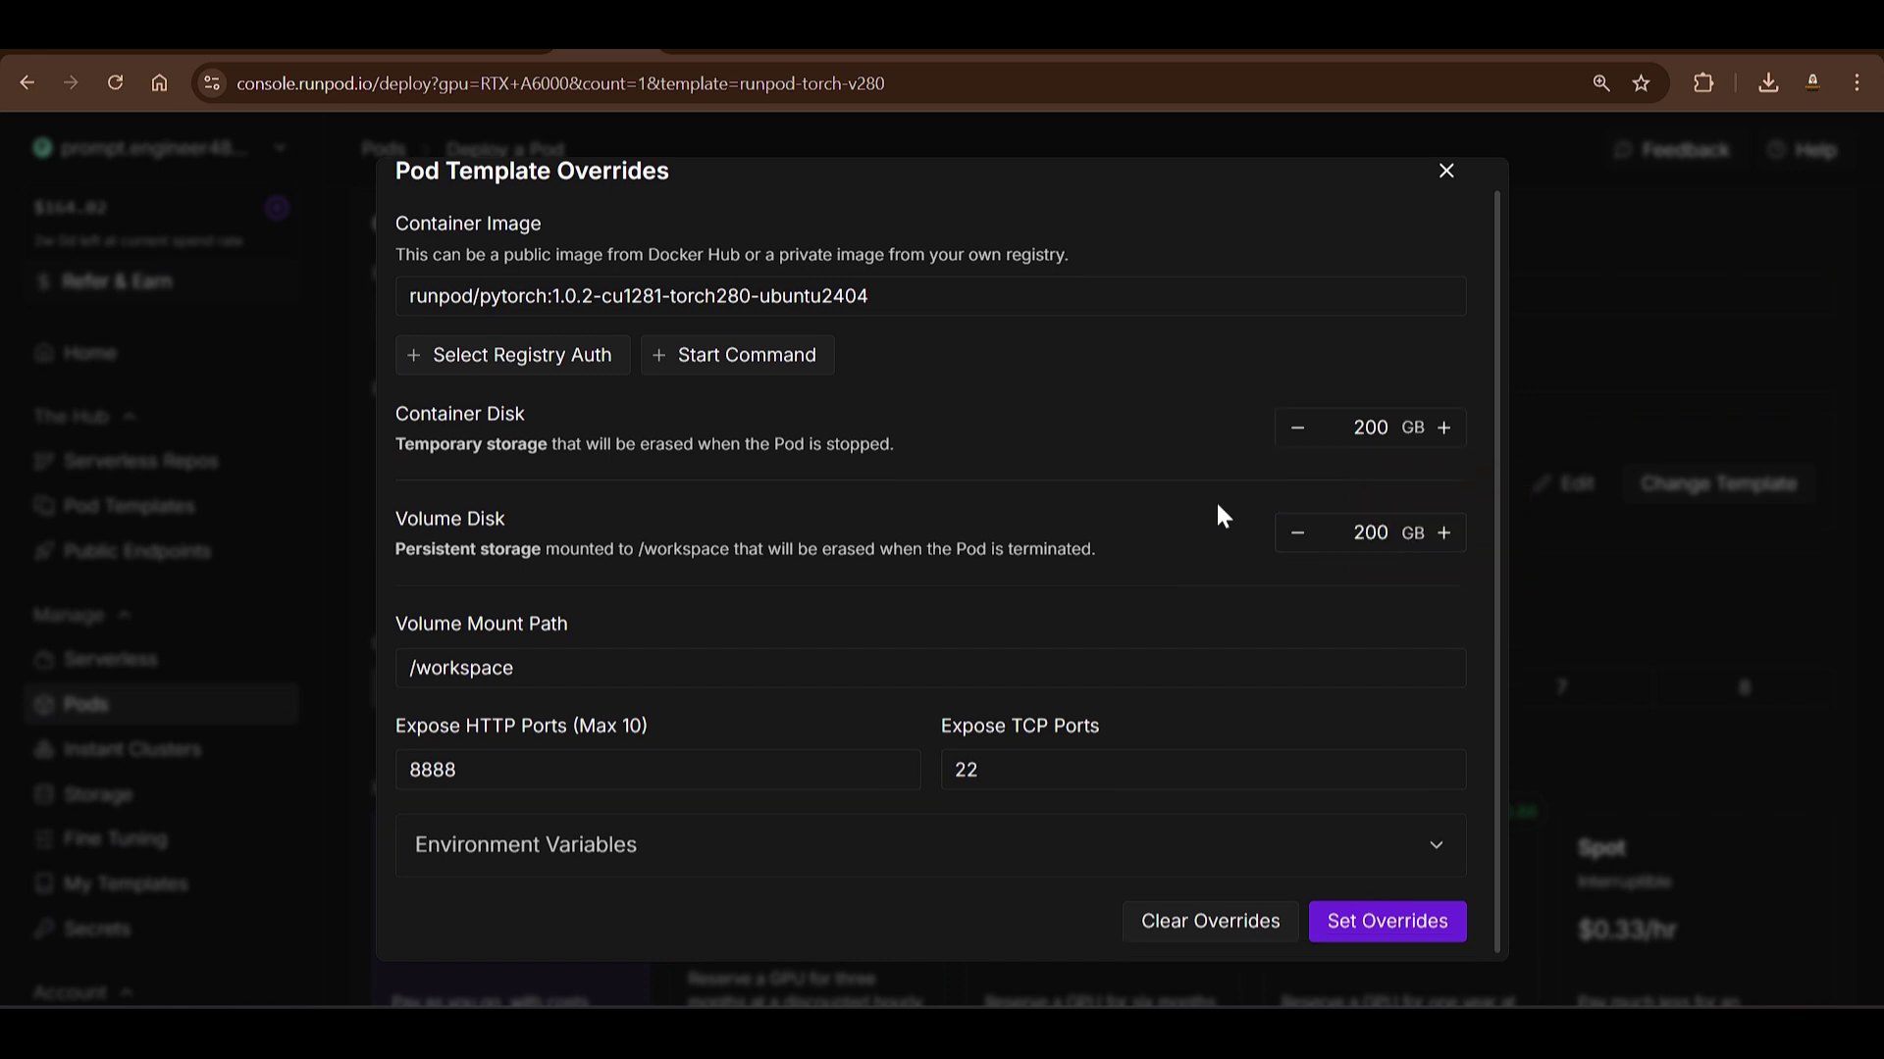
pyautogui.click(732, 763)
pyautogui.write(', 81')
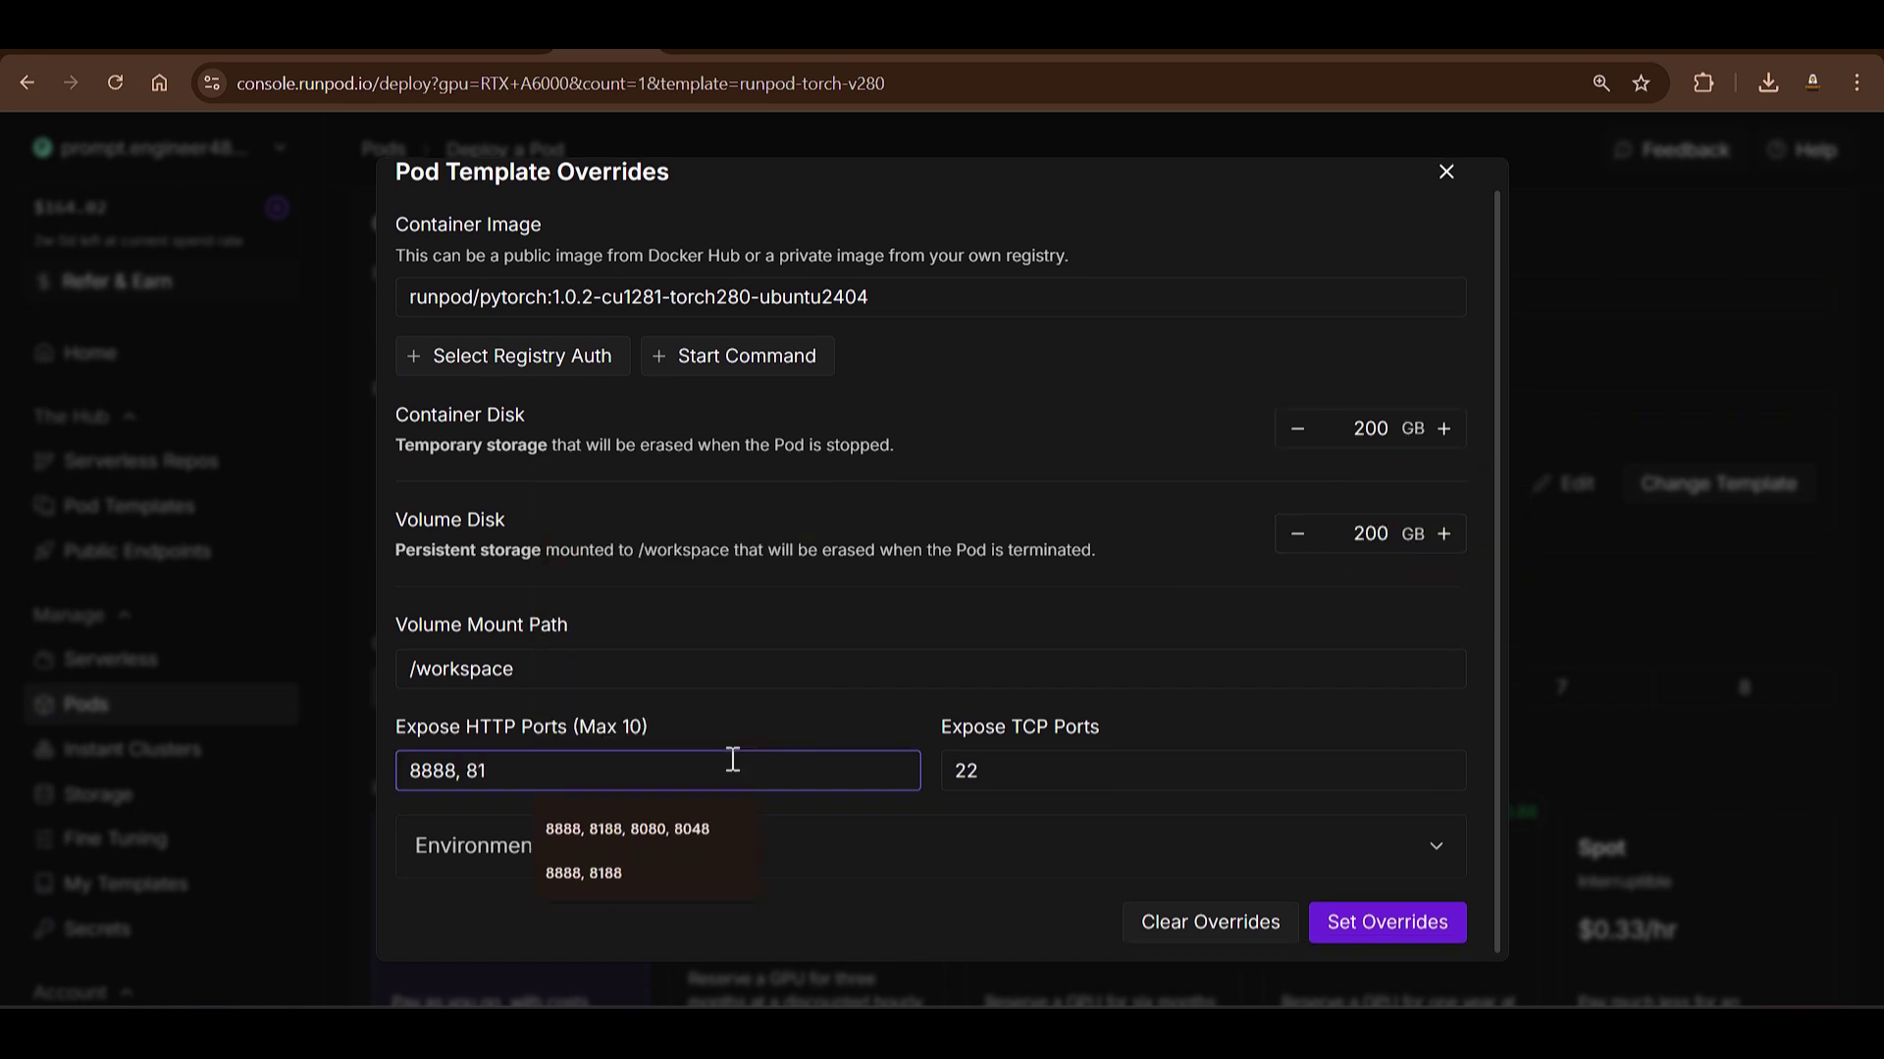
pyautogui.click(639, 833)
pyautogui.doubleClick(471, 770)
pyautogui.click(438, 770)
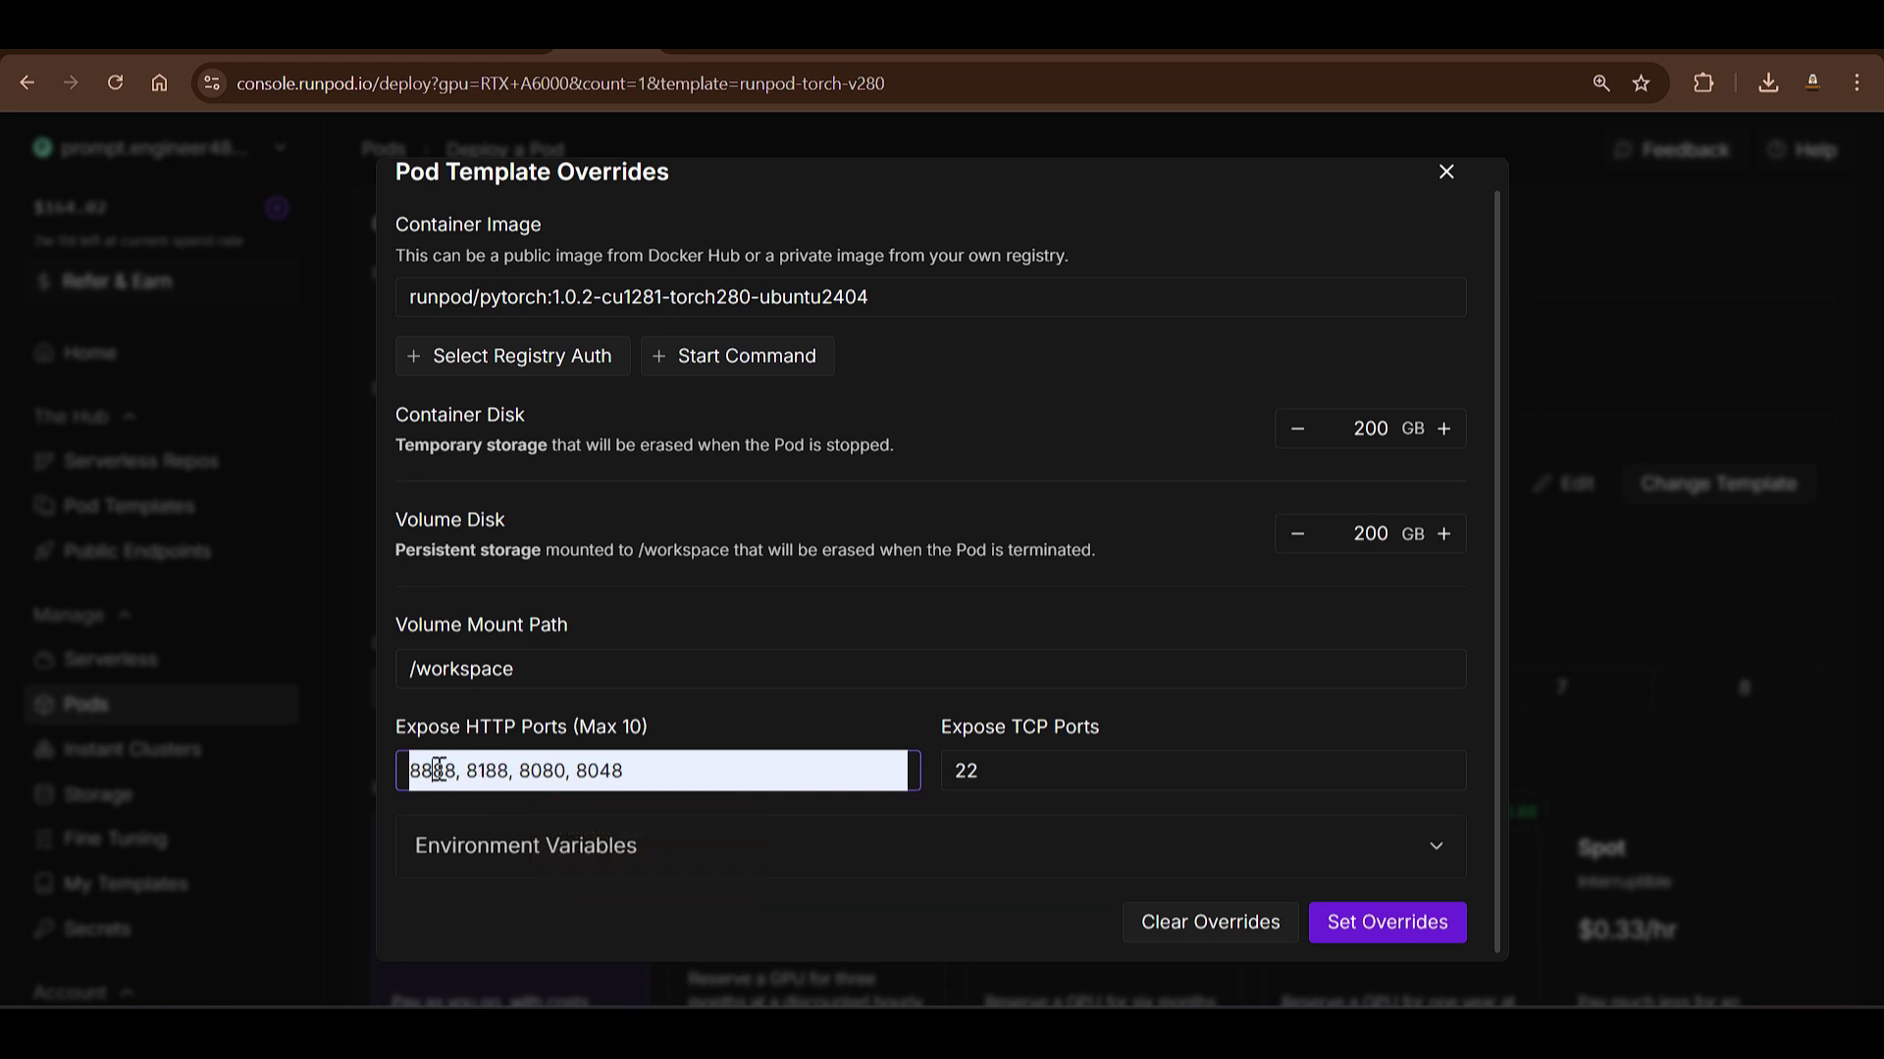
pyautogui.doubleClick(439, 770)
pyautogui.doubleClick(487, 771)
pyautogui.click(655, 772)
# Step: Expose TCP ports 22 and 443 and apply the overrides
pyautogui.click(1017, 784)
pyautogui.write(', 443')
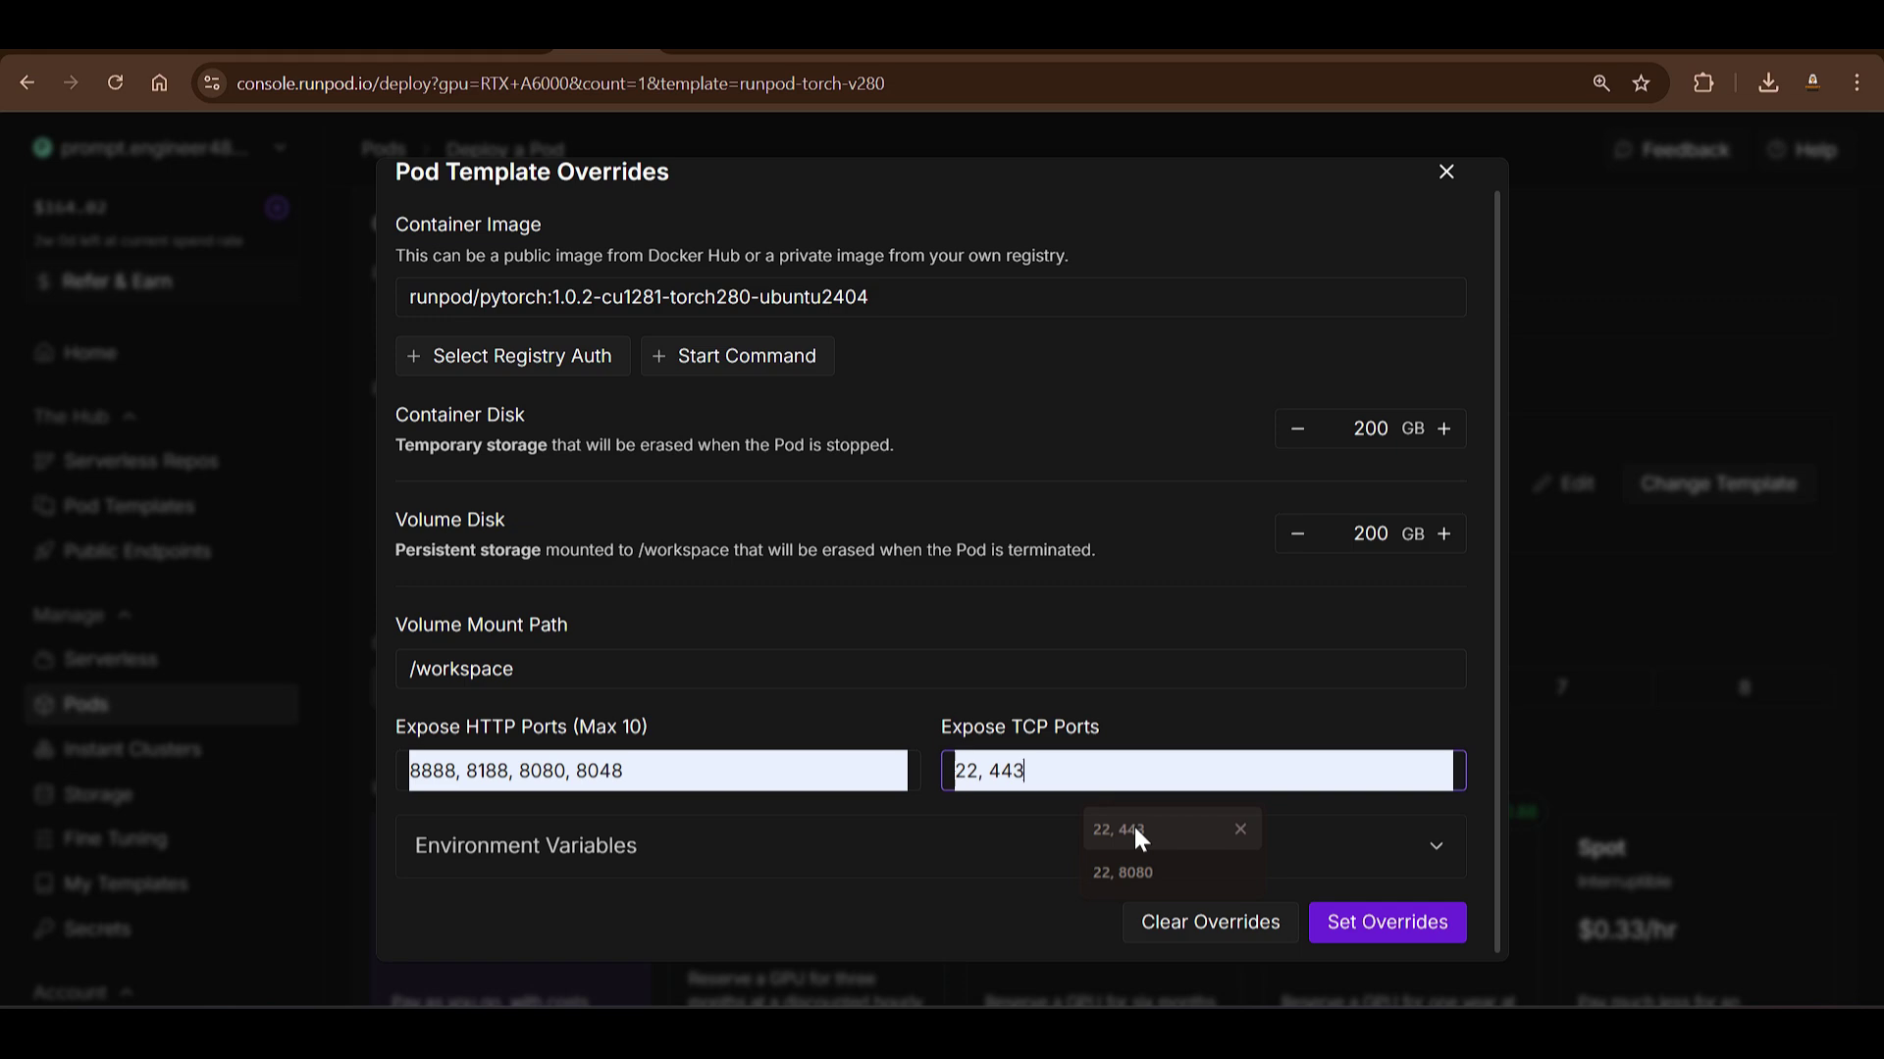
pyautogui.click(1134, 827)
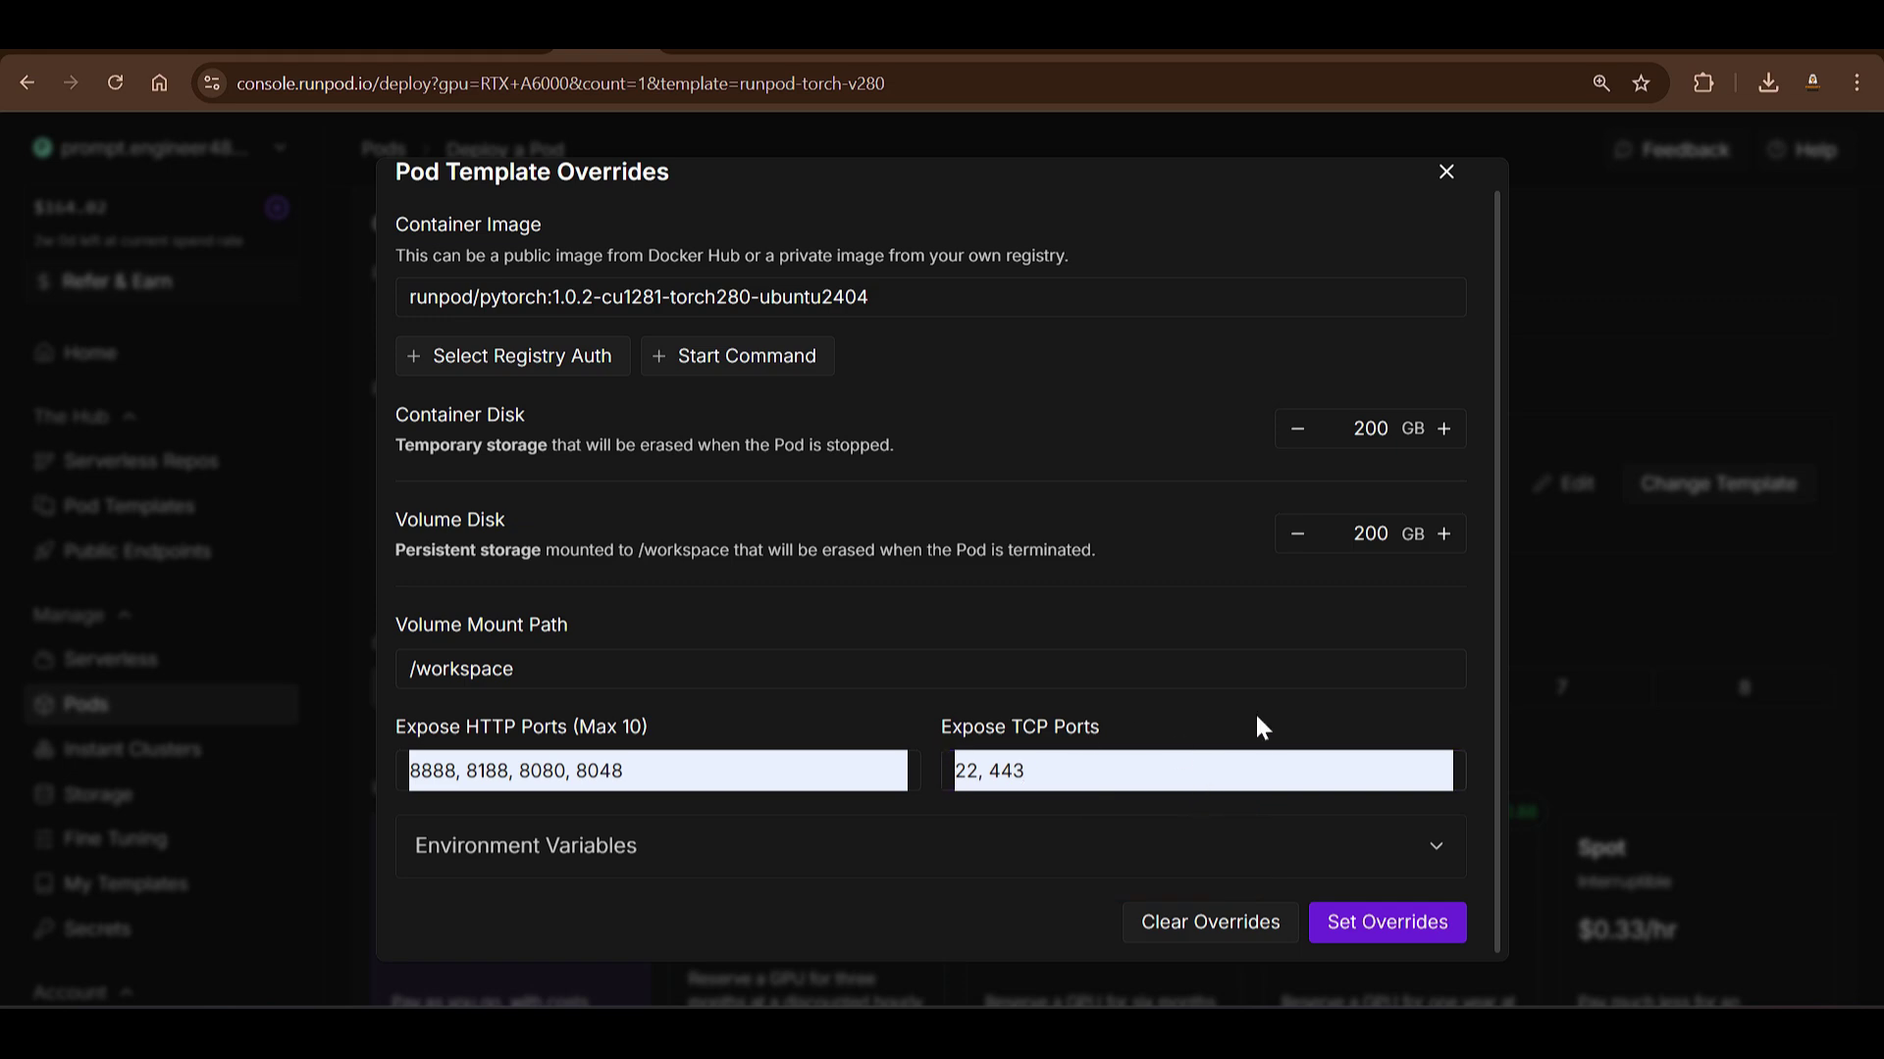
pyautogui.click(1393, 922)
pyautogui.scroll(-5, 1234, 632)
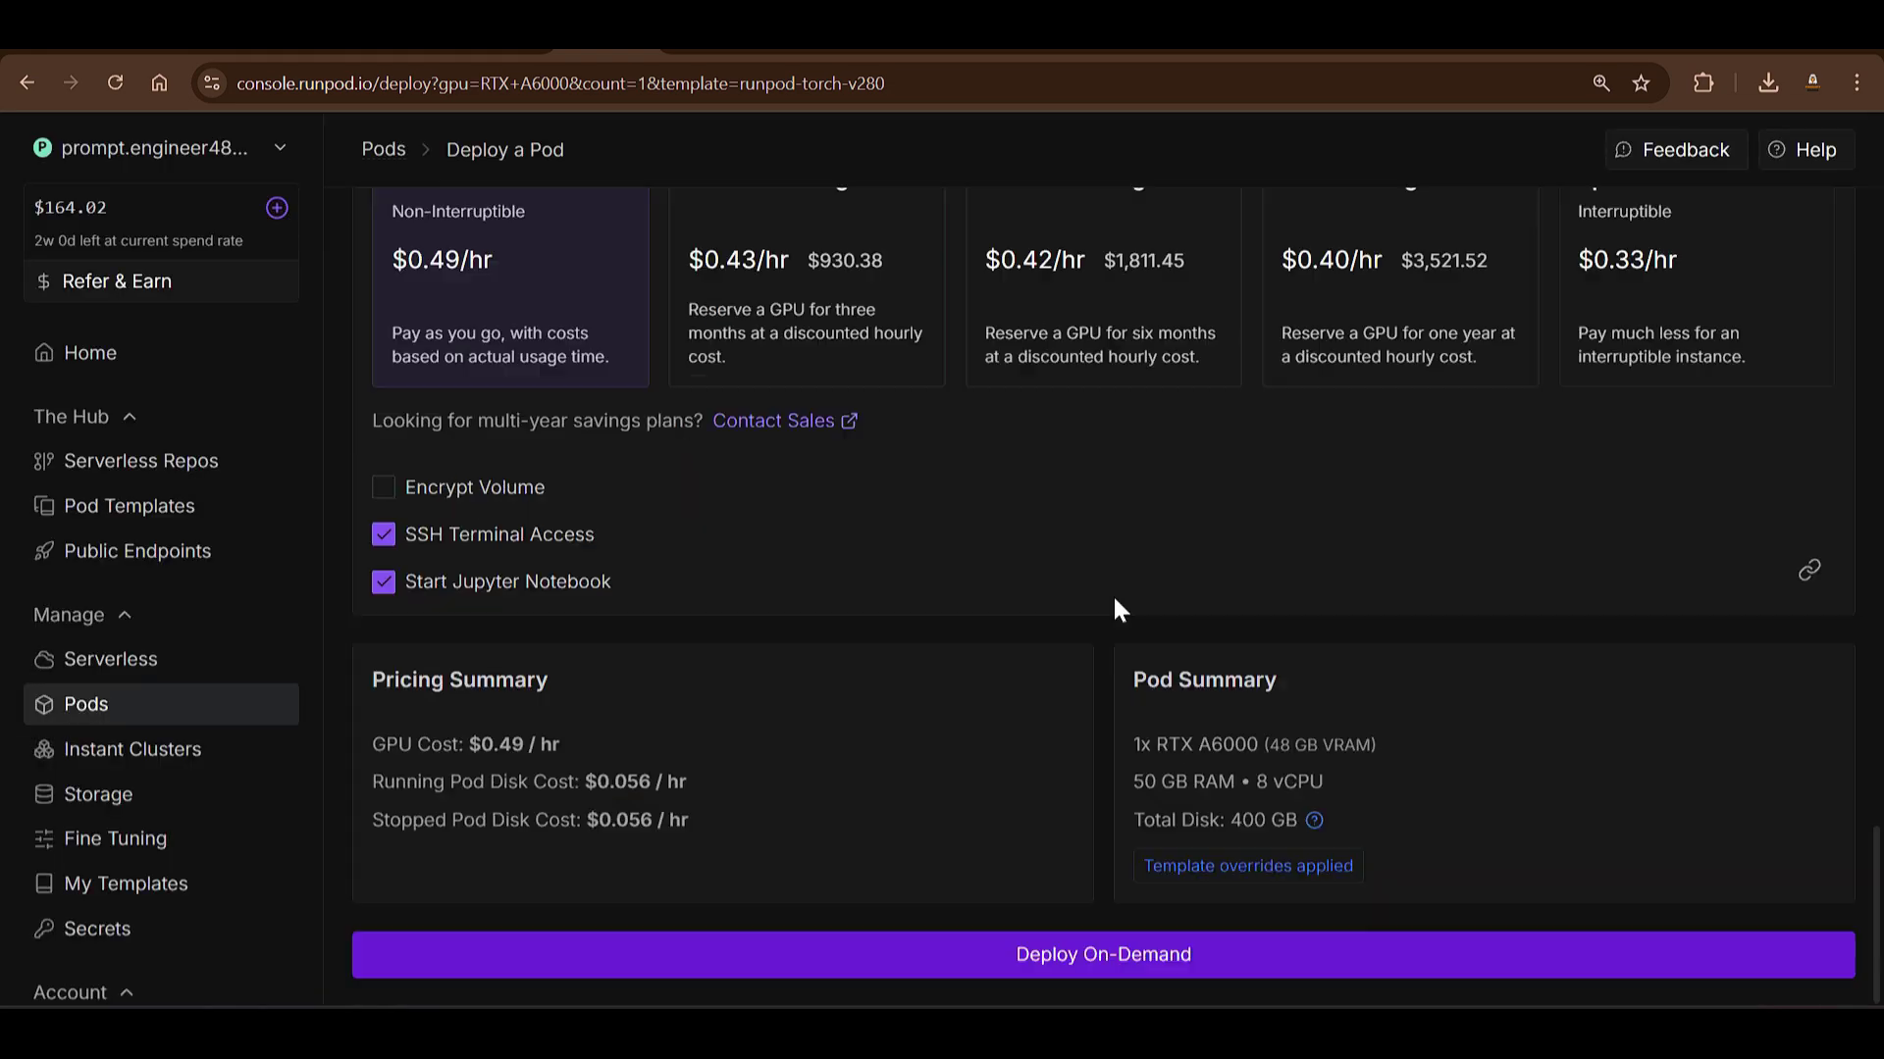
# Step: Deploy the RTX A6000 pod classic_magenta_mouse on demand and check its startup logs
pyautogui.click(1097, 966)
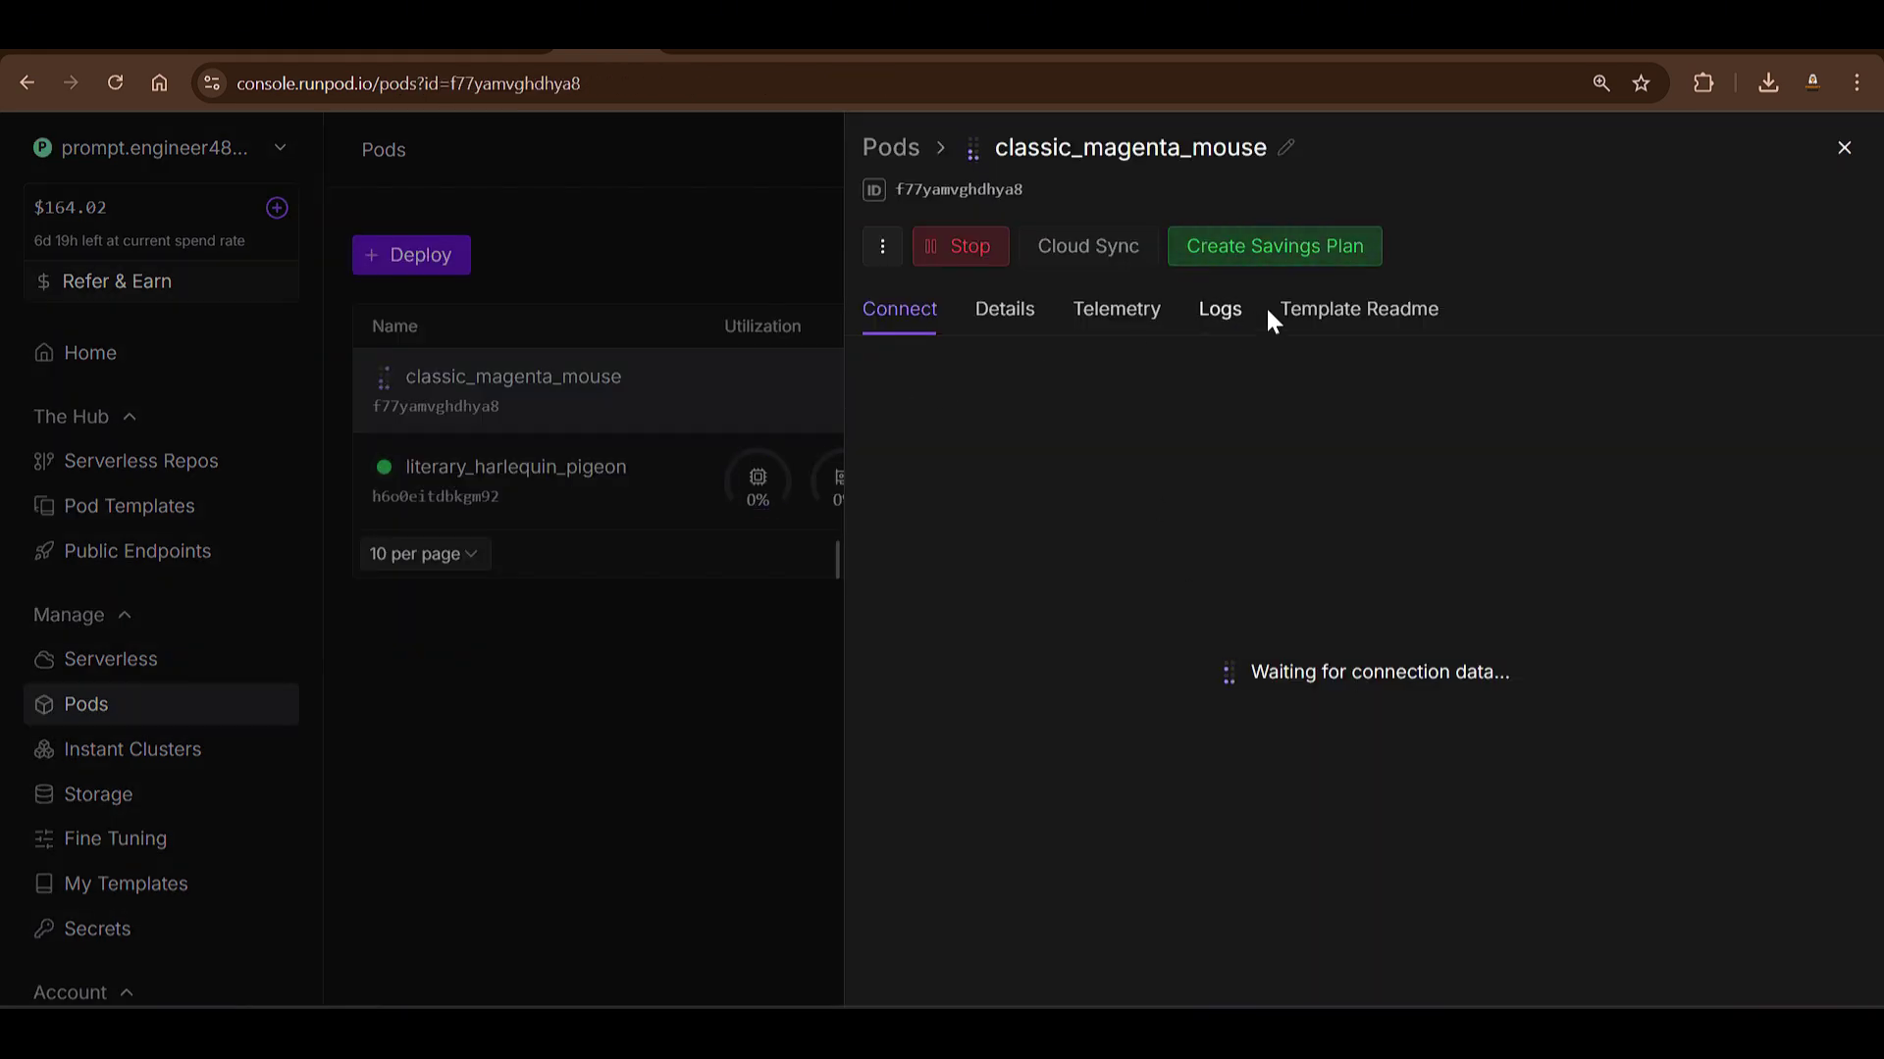
pyautogui.click(1226, 318)
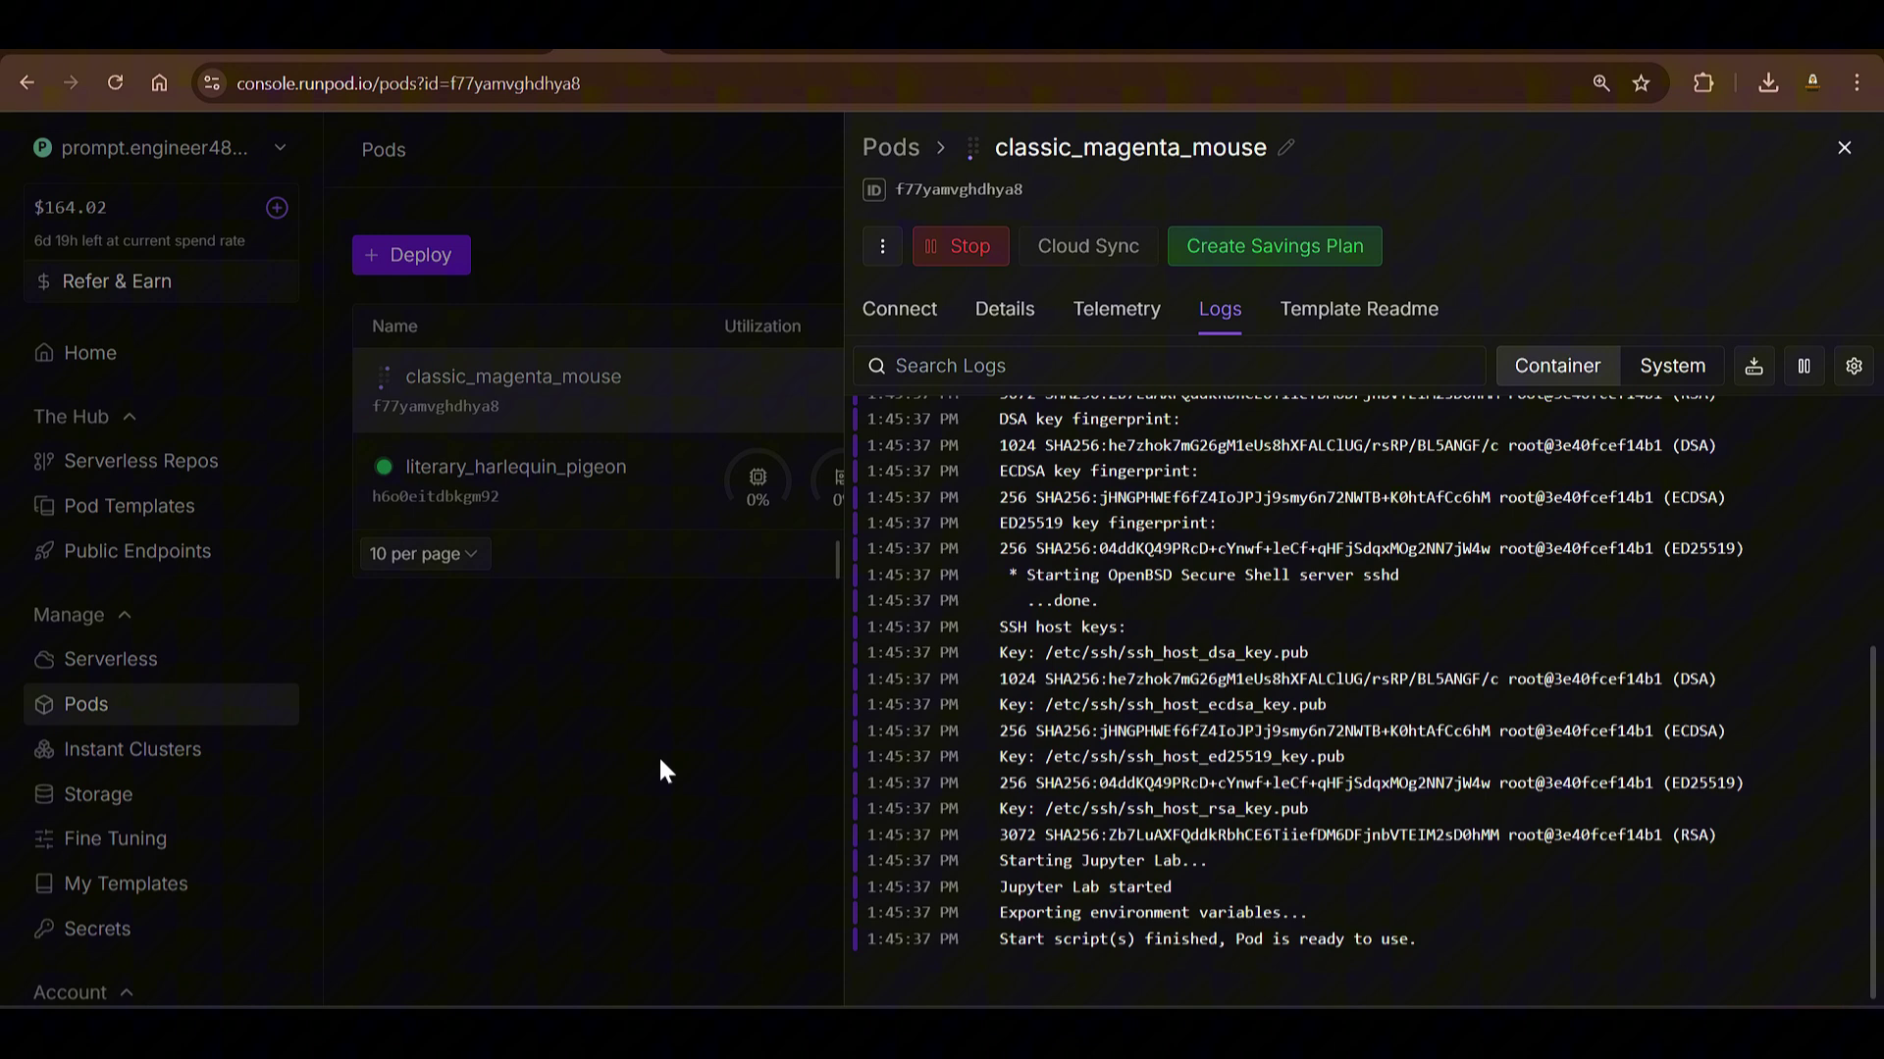
pyautogui.click(663, 771)
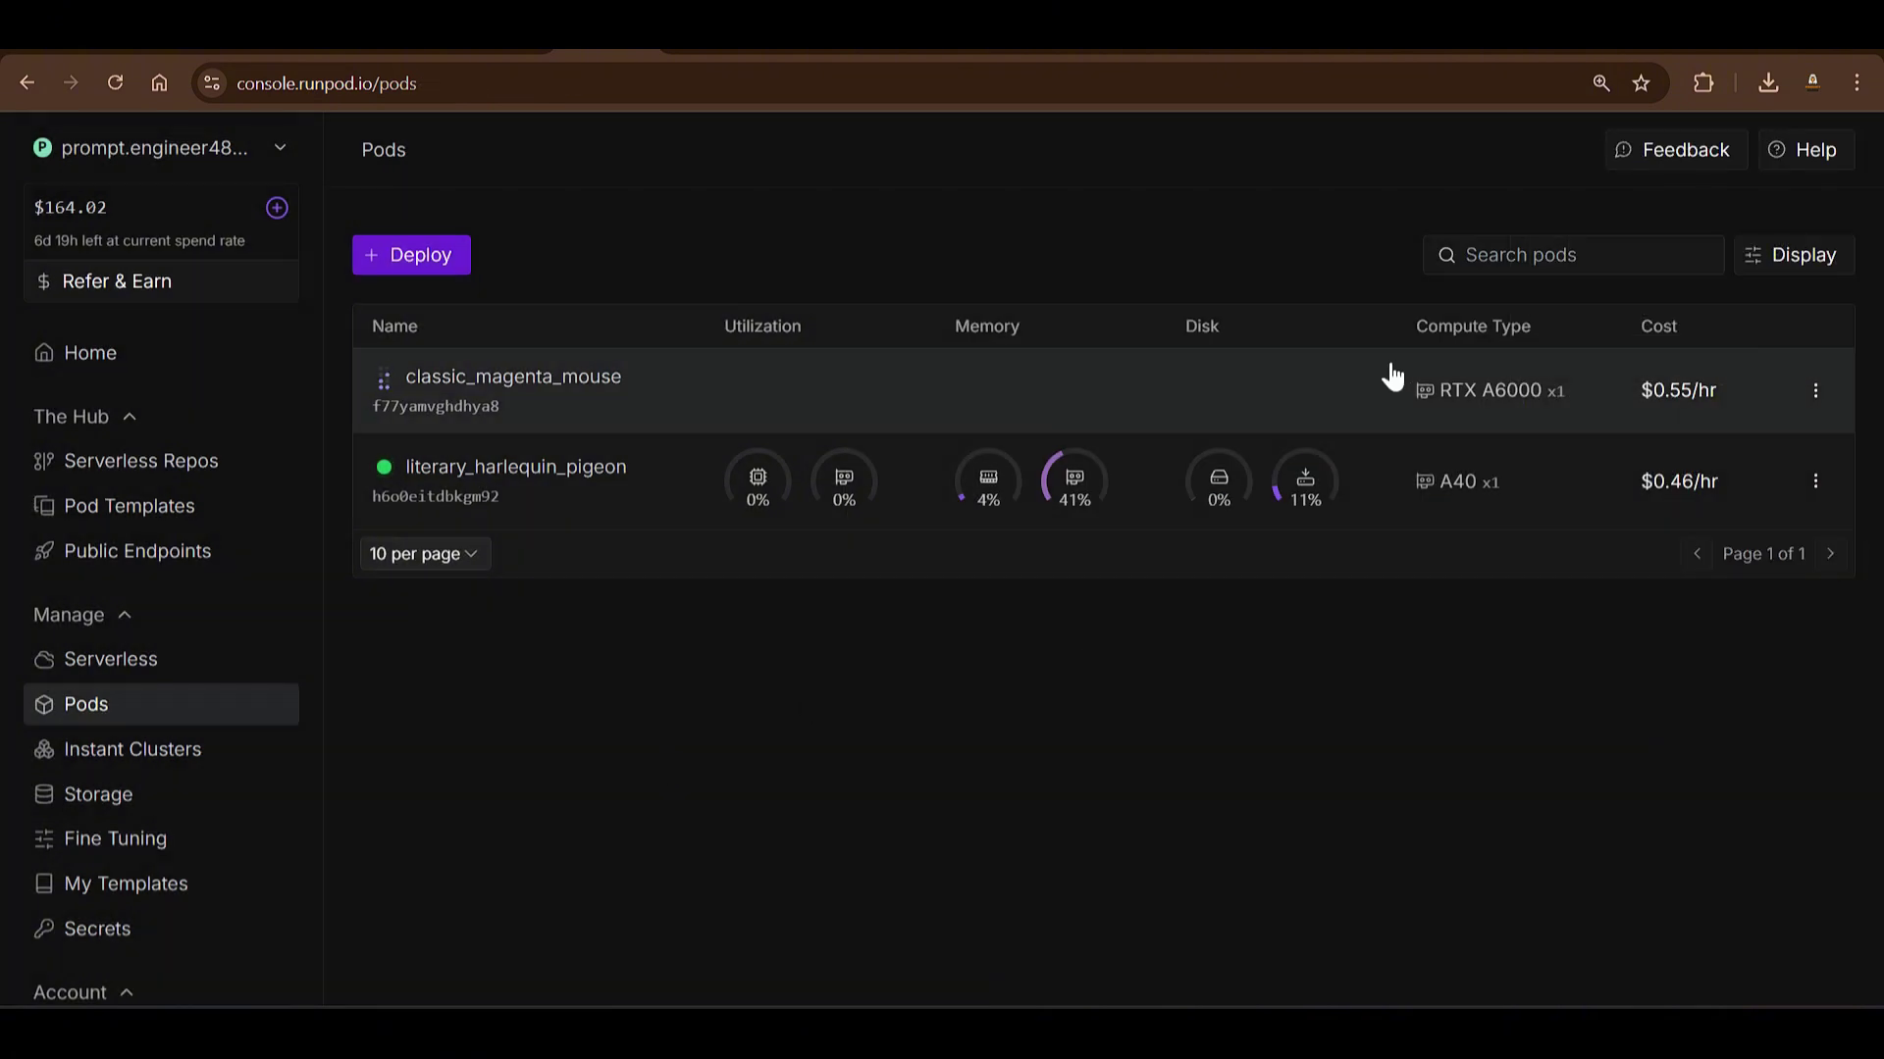
# Step: Reopen classic_magenta_mouse's details, glance at its container logs, and show its connection options
pyautogui.moveTo(965, 469)
pyautogui.click(1373, 402)
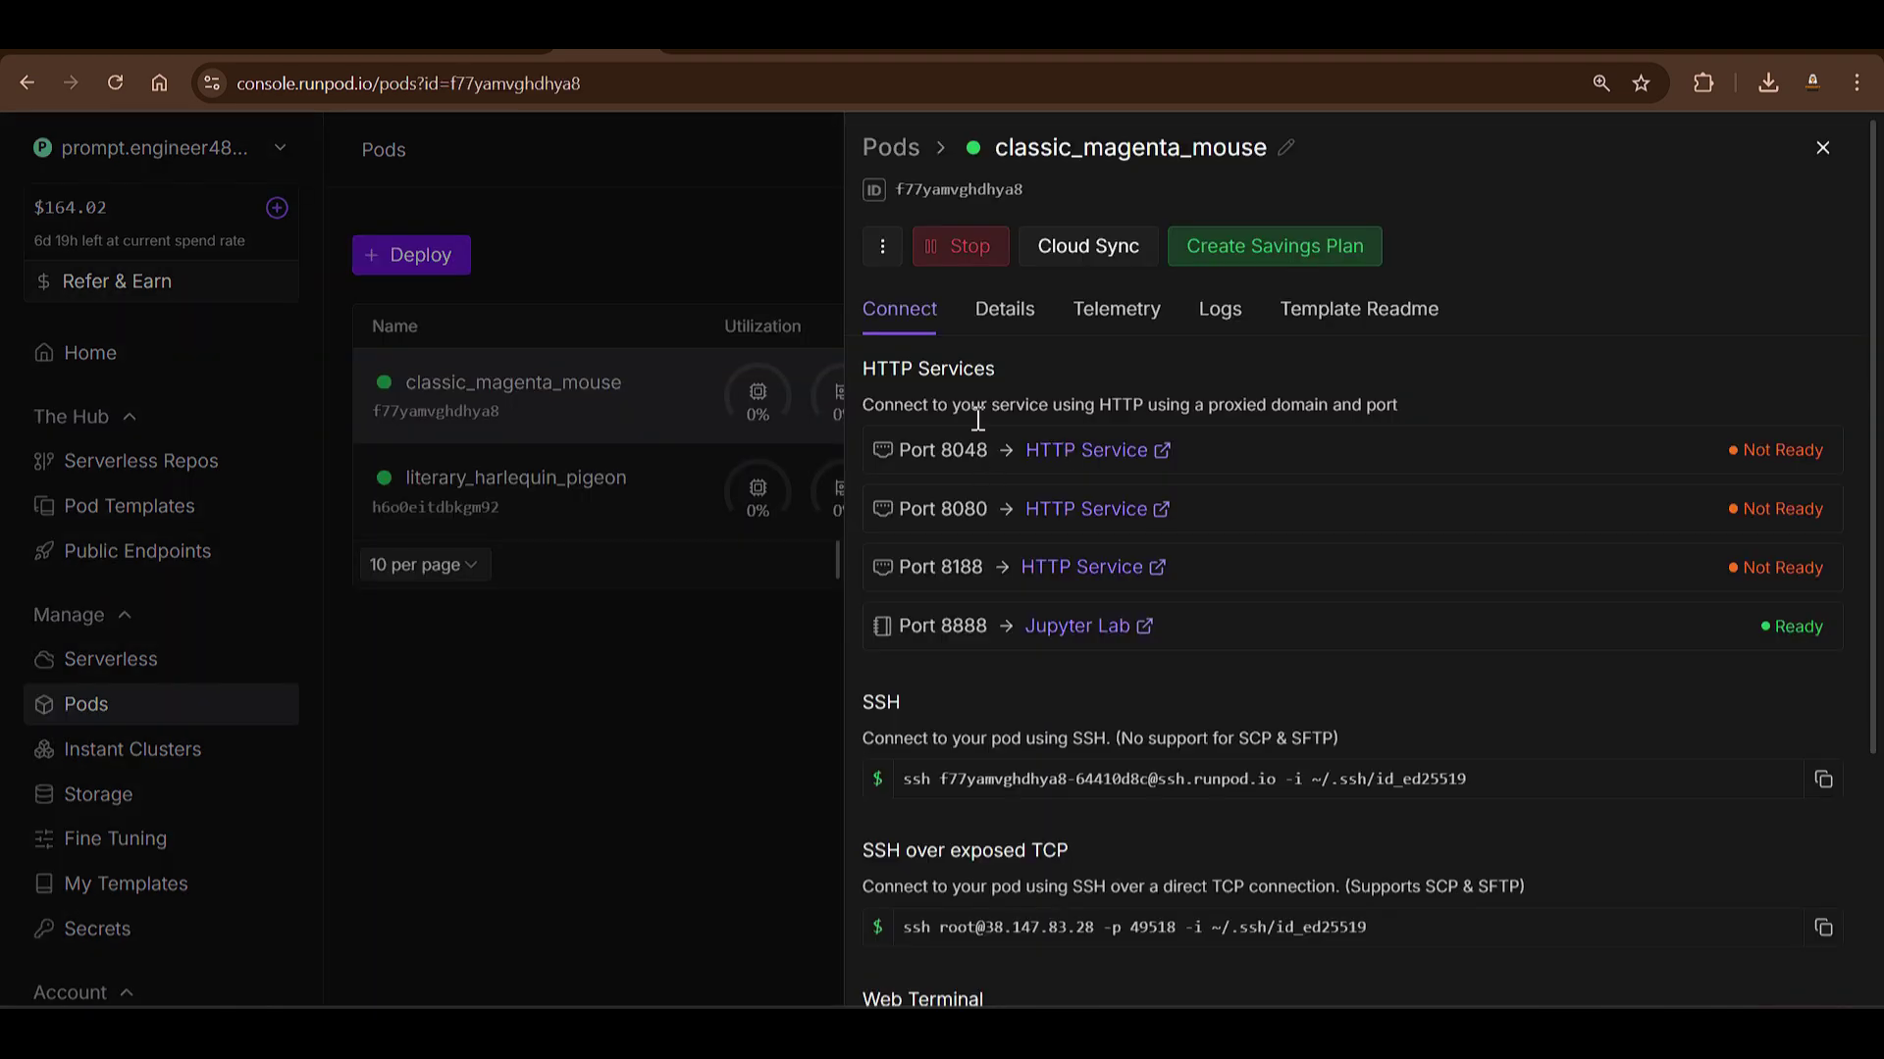
pyautogui.click(1222, 312)
pyautogui.click(912, 312)
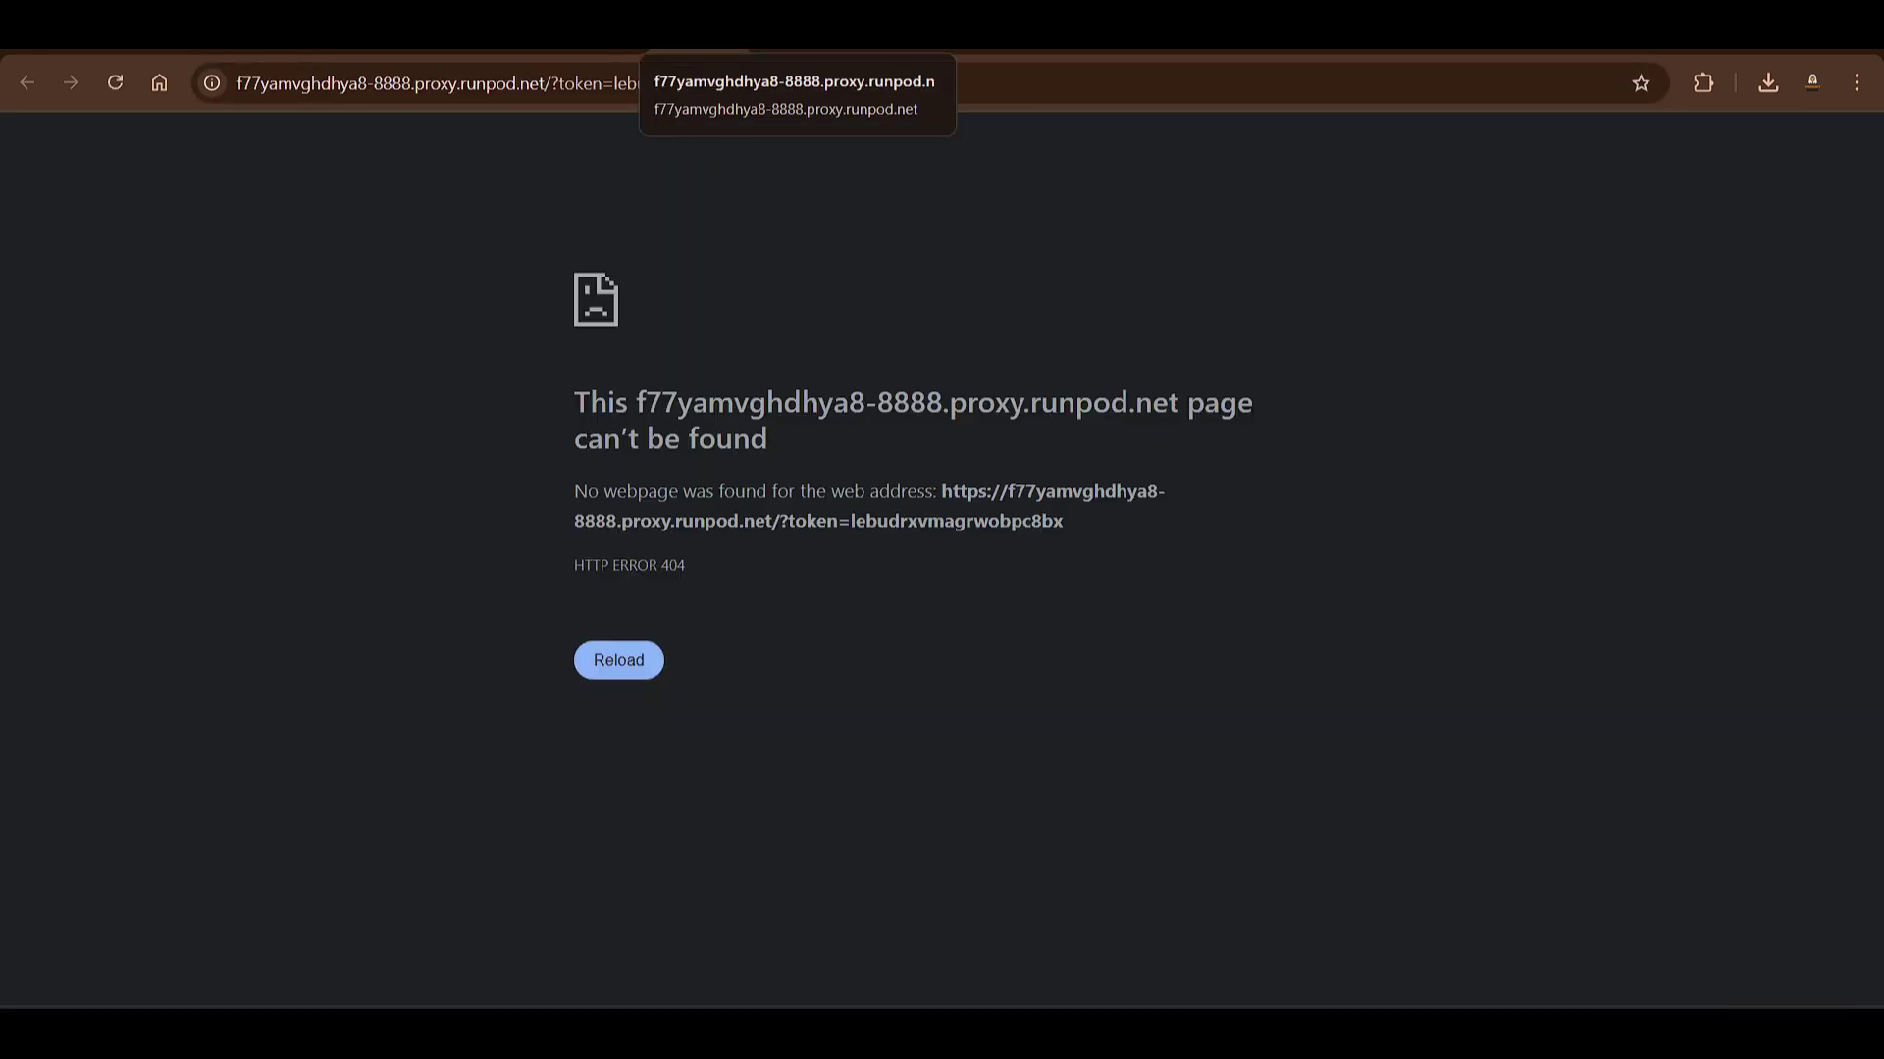
# Step: Reload JupyterLab, start a zoomed-in terminal, and begin typing 'apt-get update && apt-get upg'
pyautogui.click(618, 659)
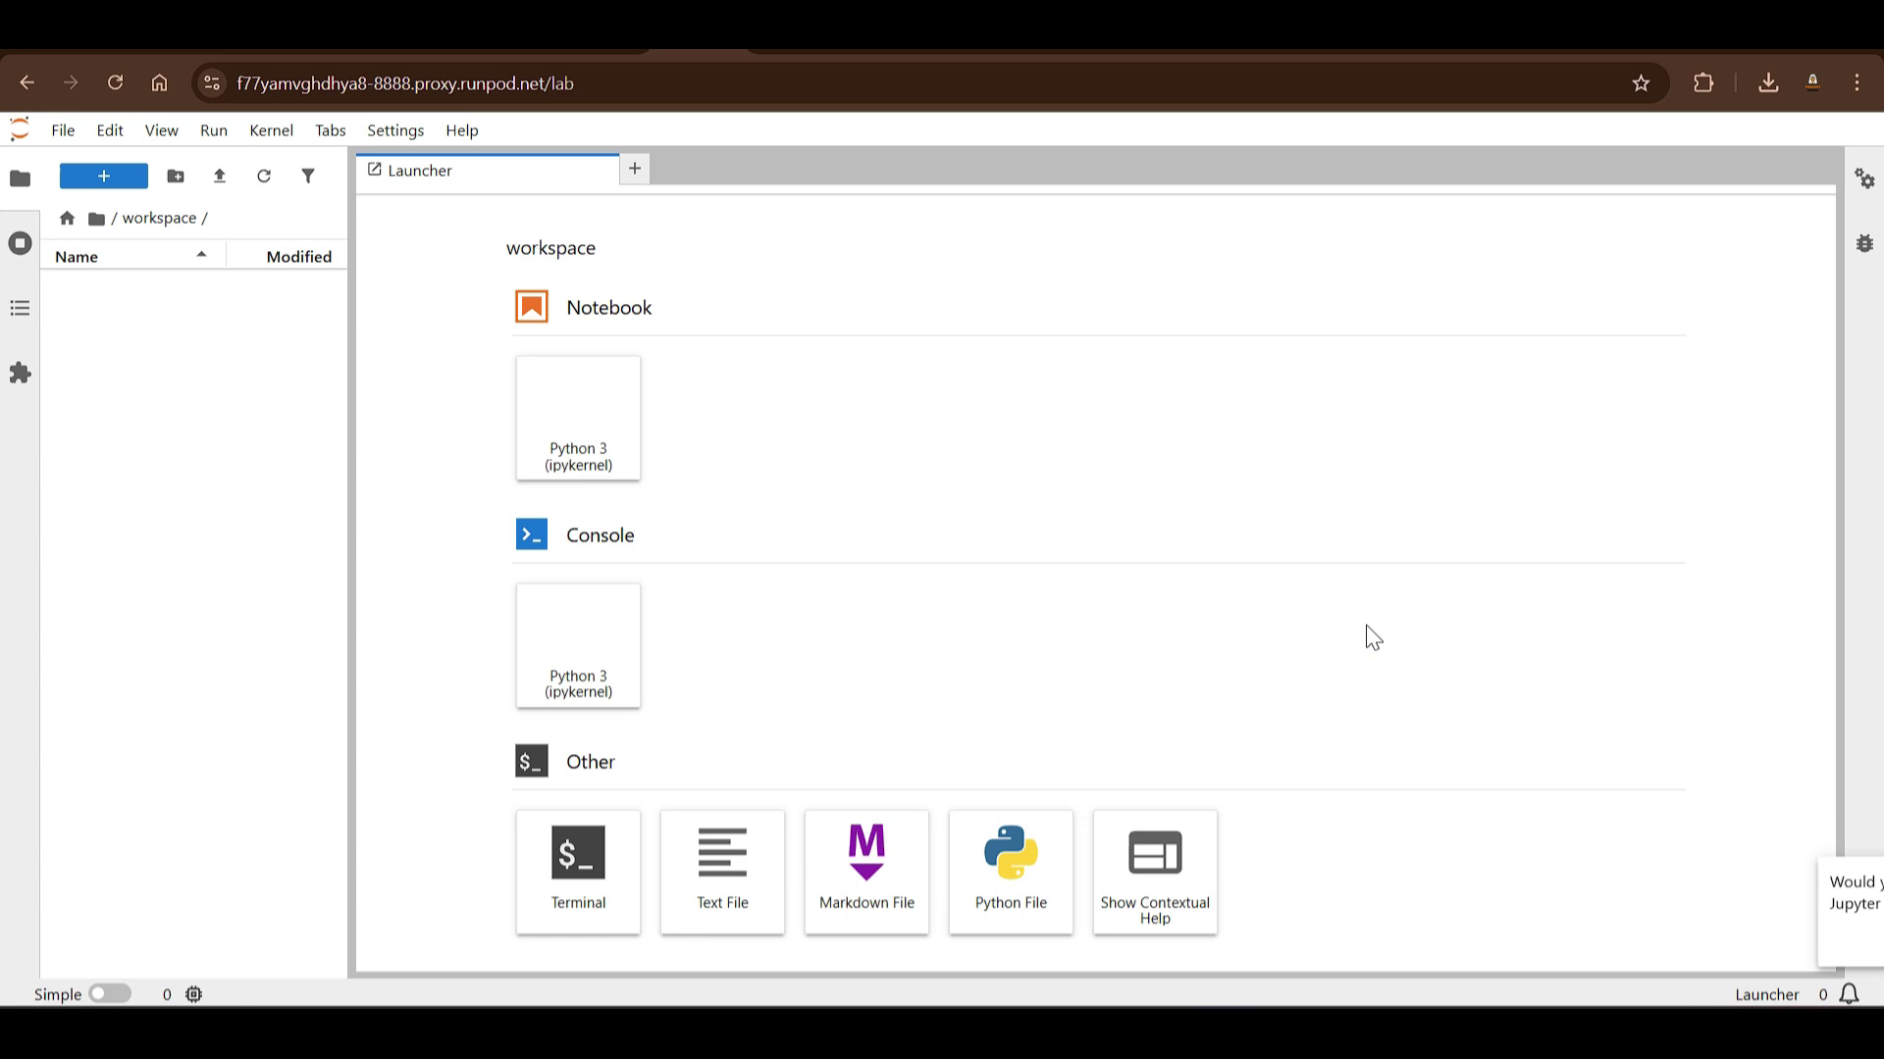
pyautogui.click(567, 881)
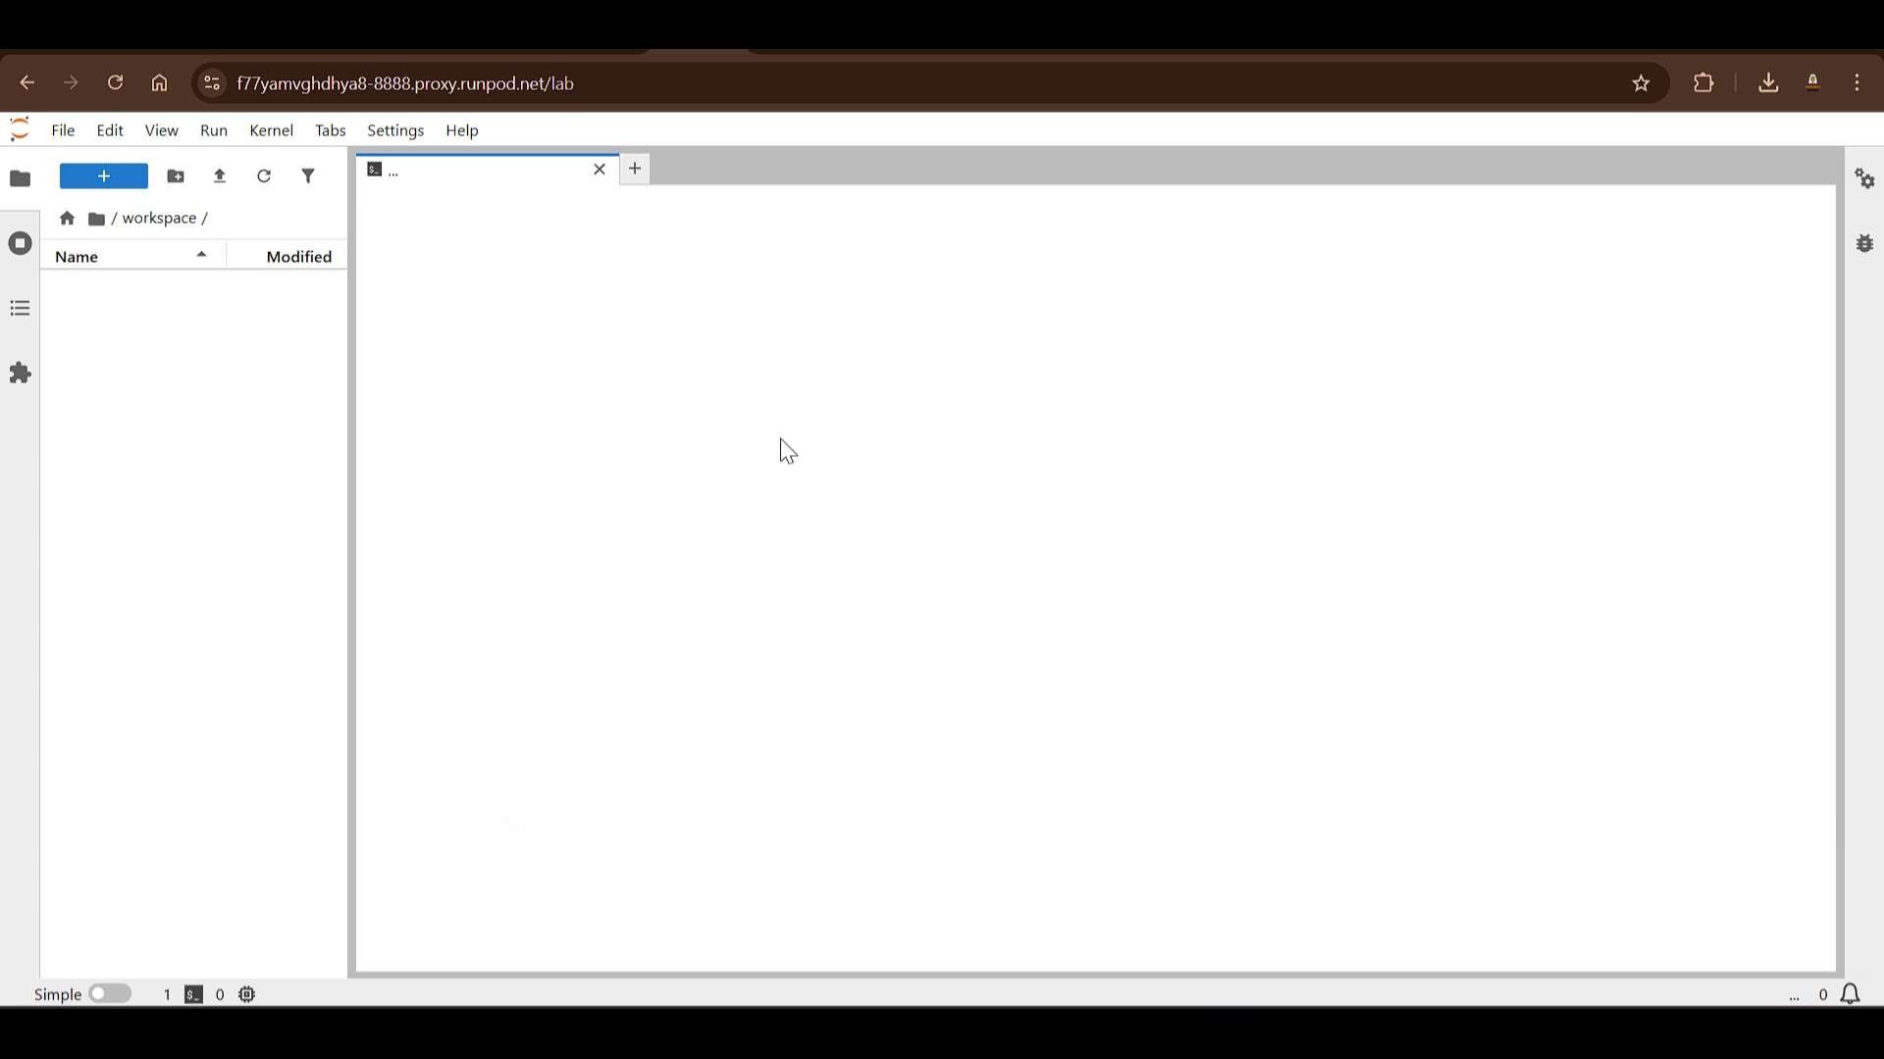
pyautogui.hotkey('ctrl', '+')
pyautogui.hotkey('ctrl', '+')
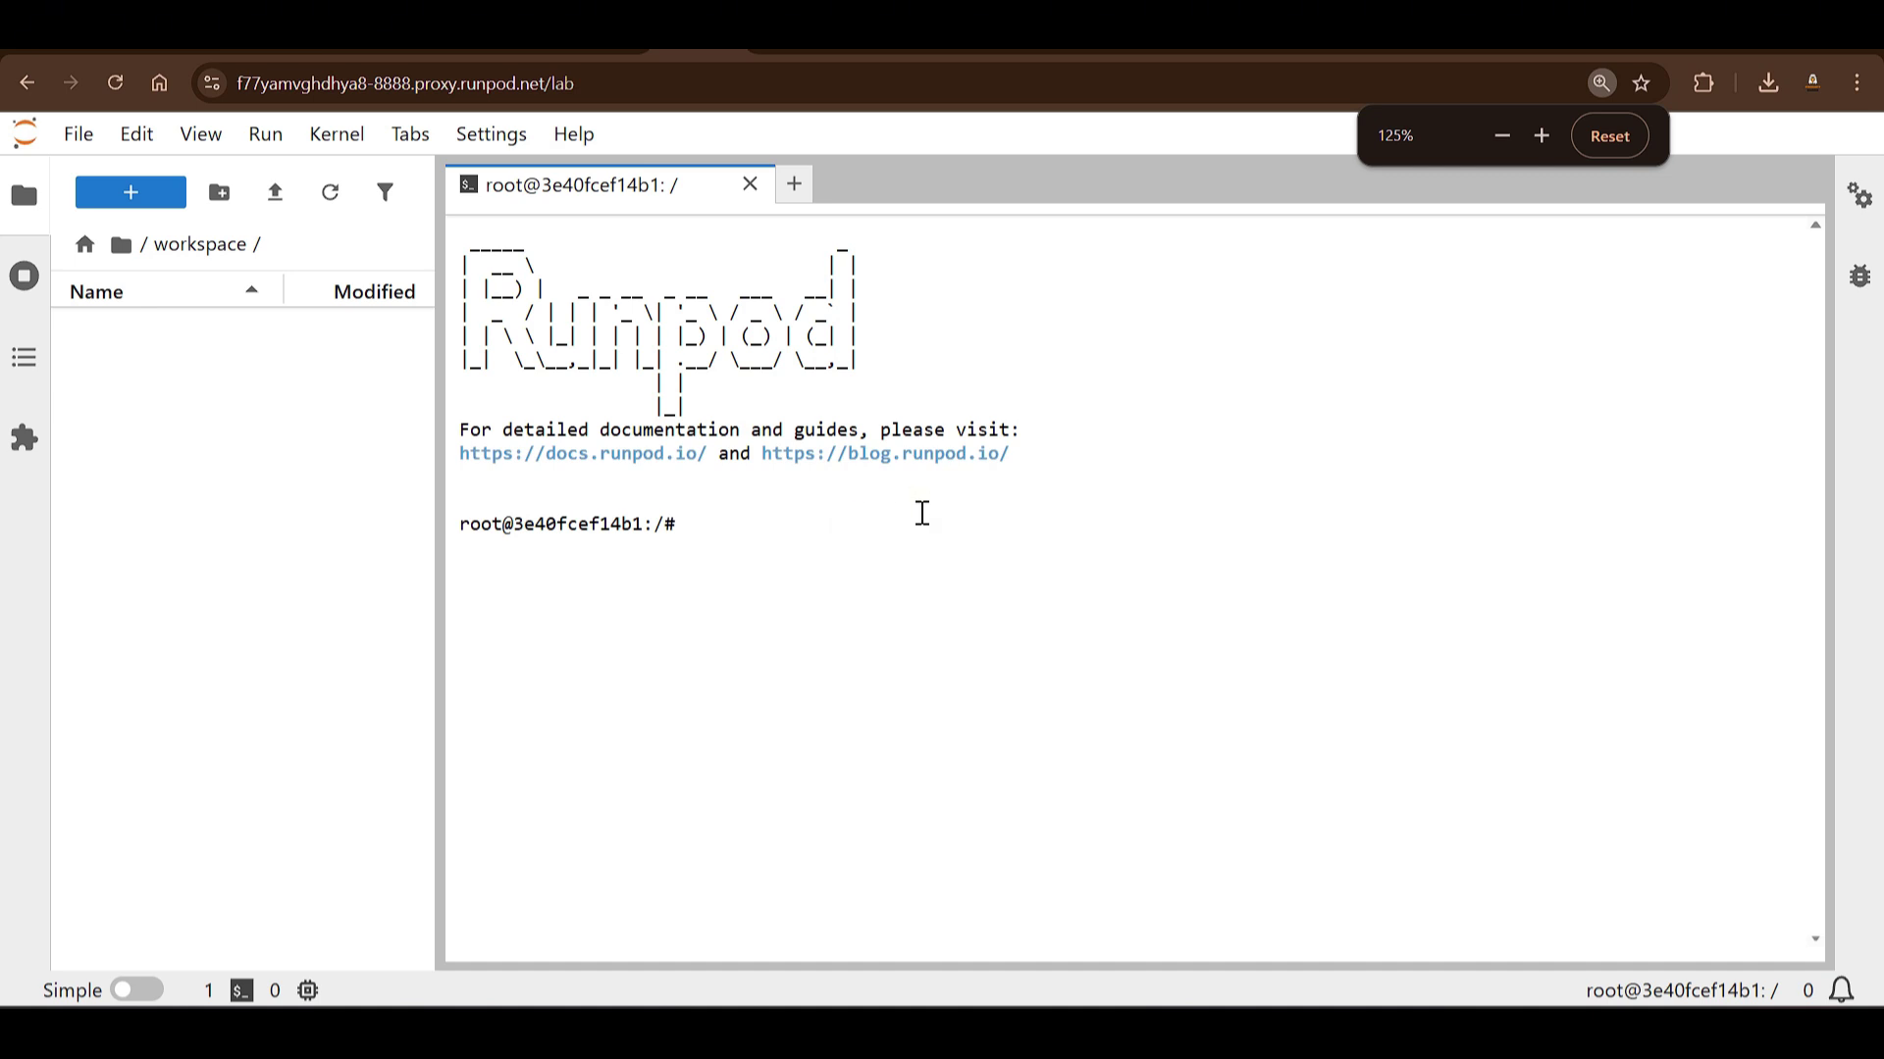
pyautogui.write('apt-g')
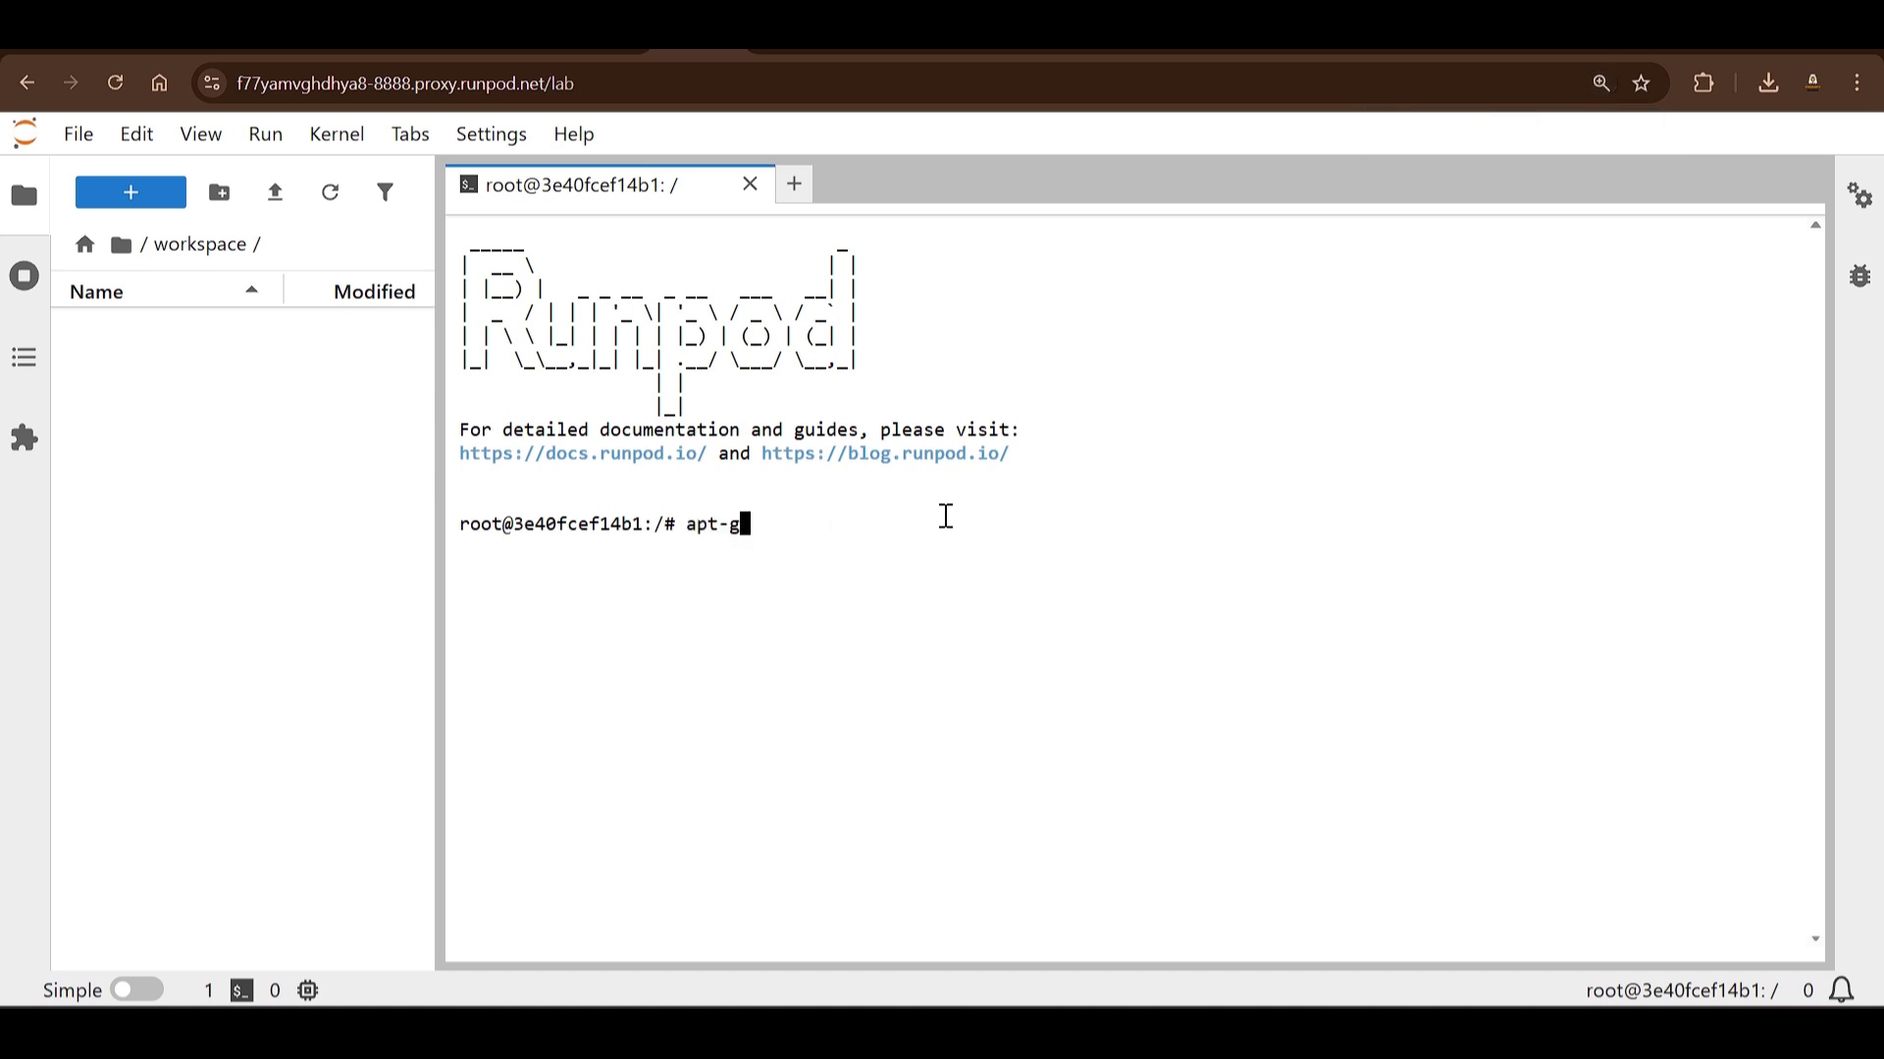
pyautogui.write('et update && apt-ge')
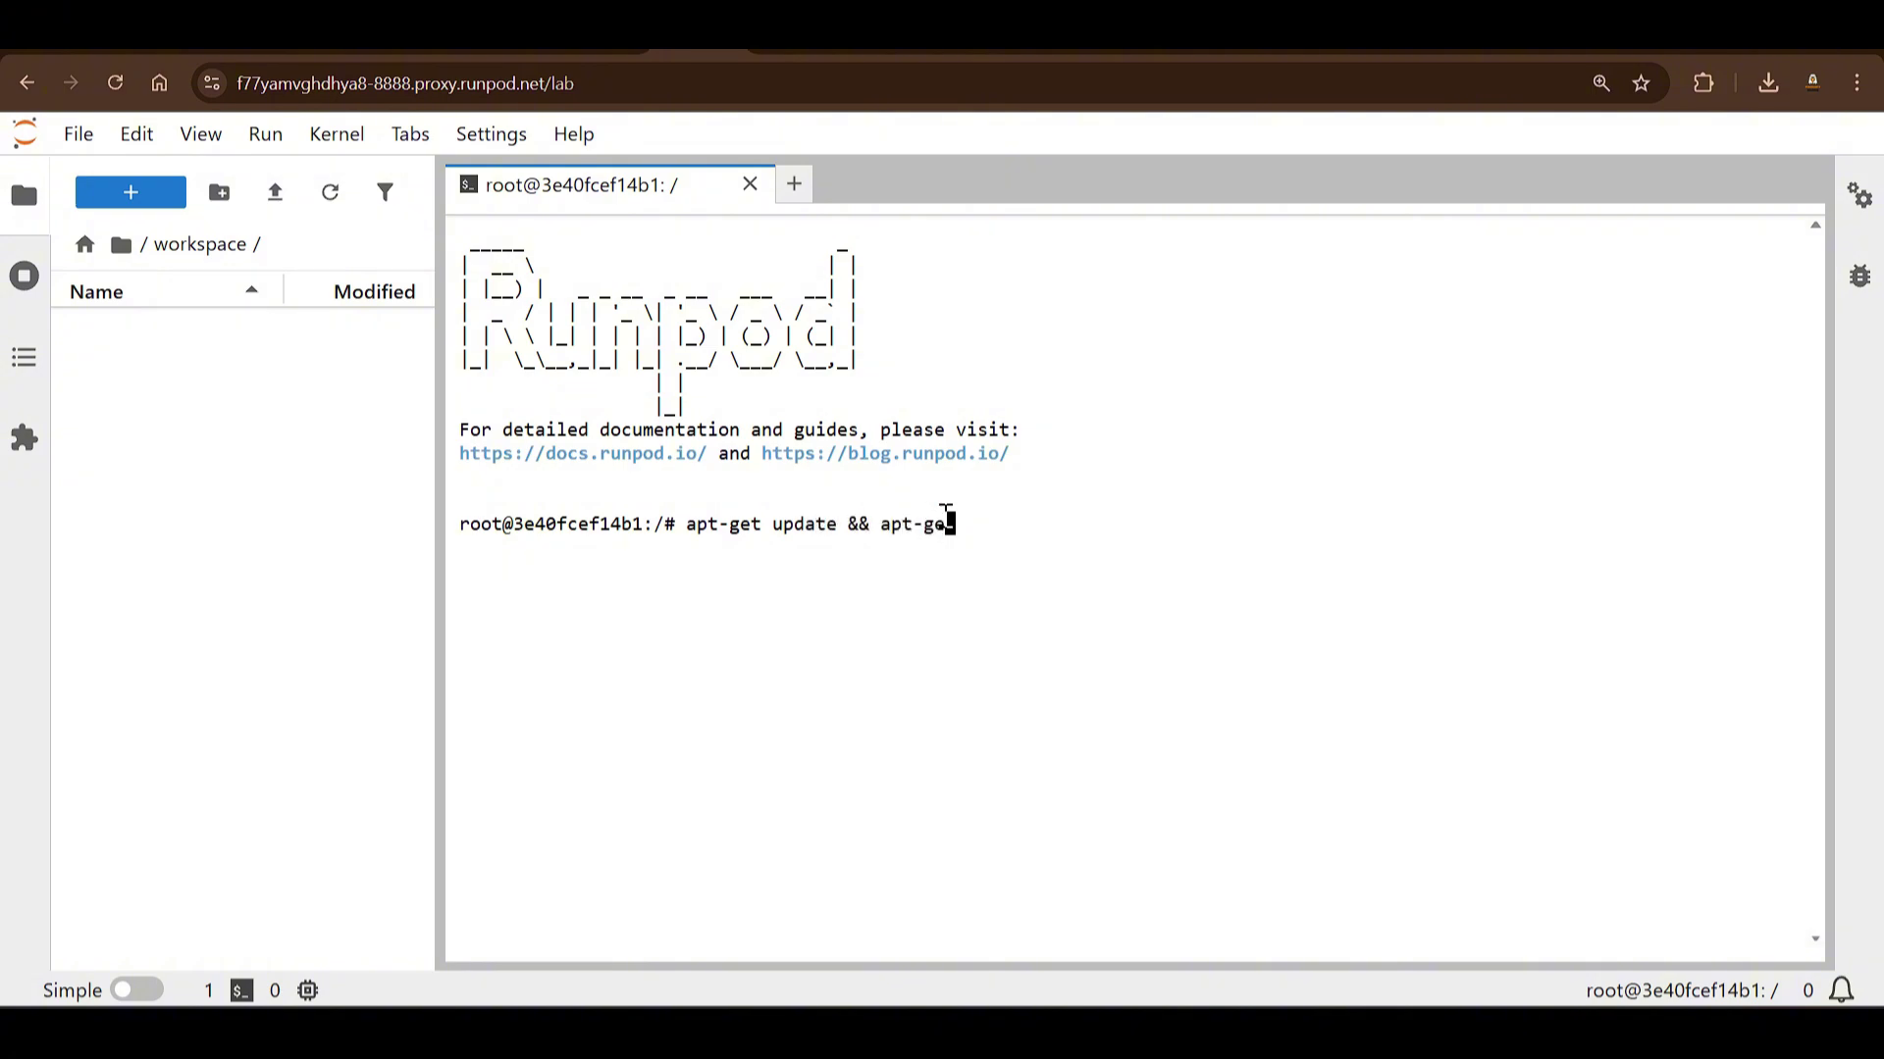
pyautogui.write('t upg')
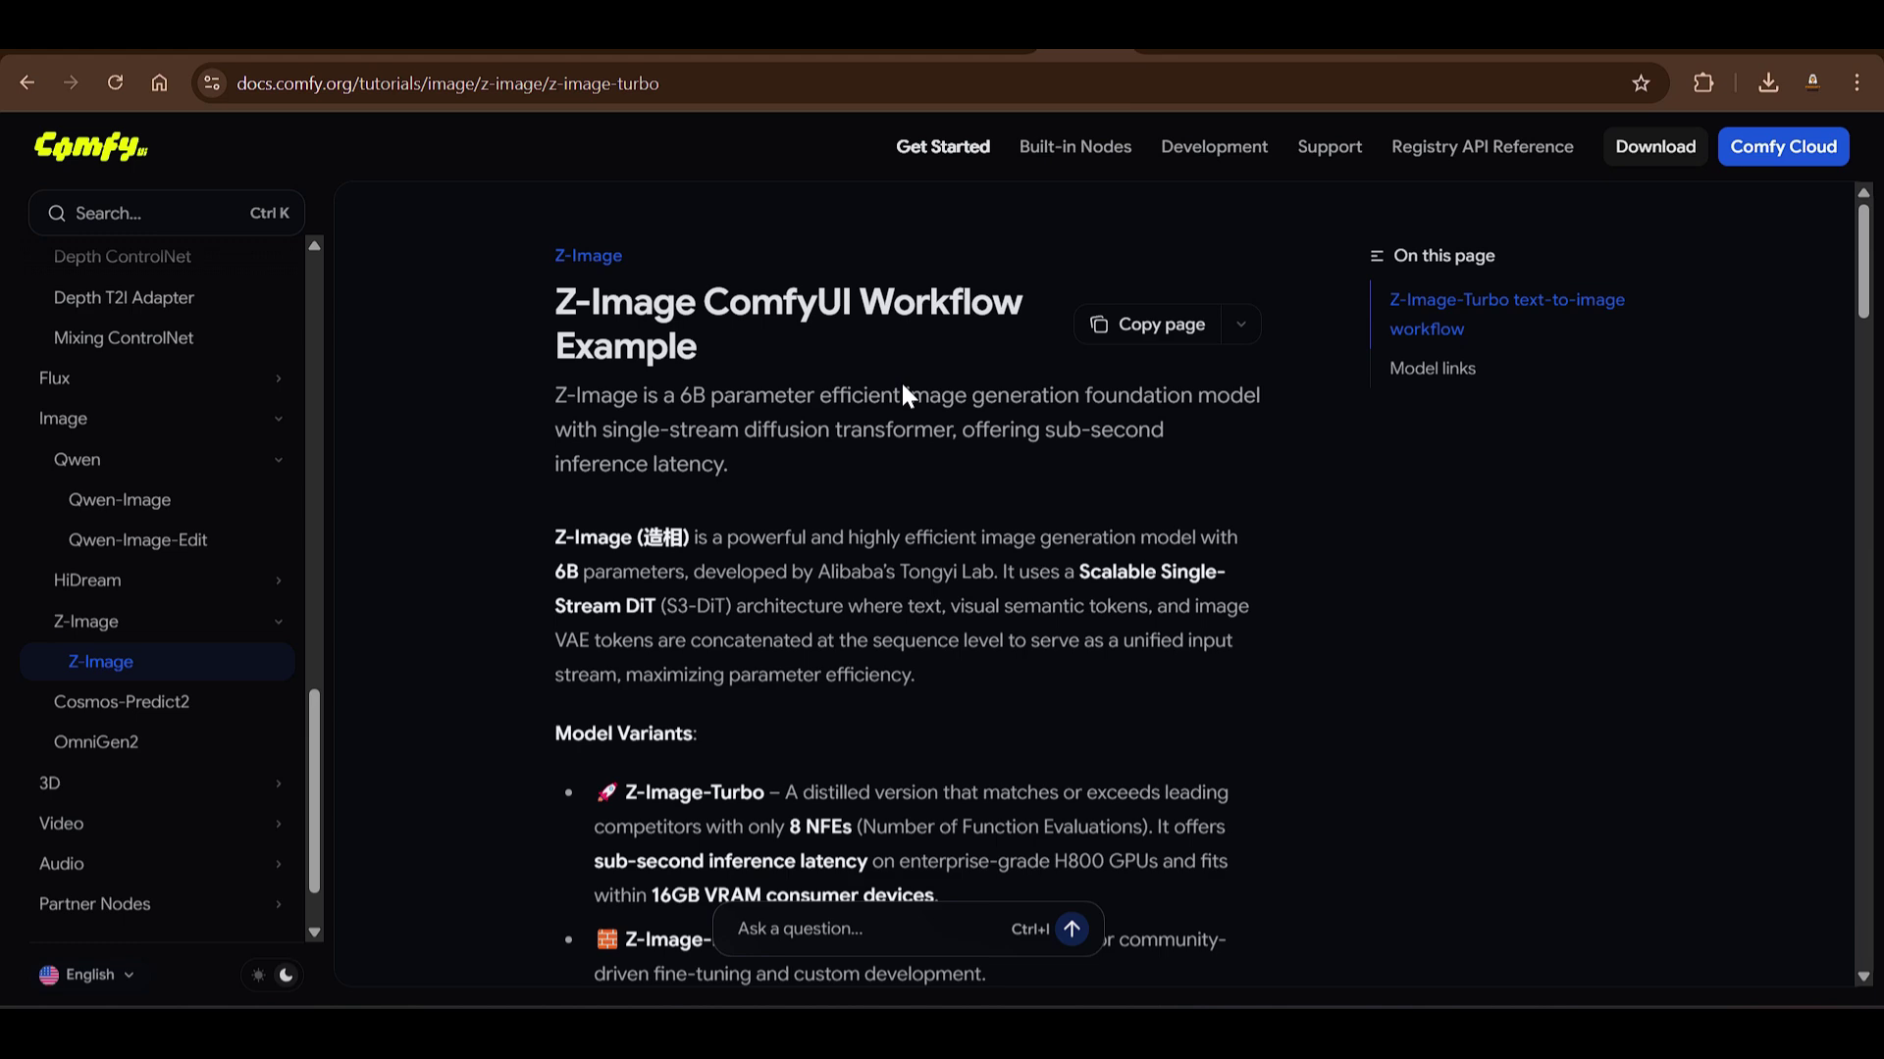
# Step: Read the Z-Image-Turbo tutorial intro, highlighting the Z-Image and Alibaba Tongyi Lab lines
pyautogui.scroll(-3, 900, 387)
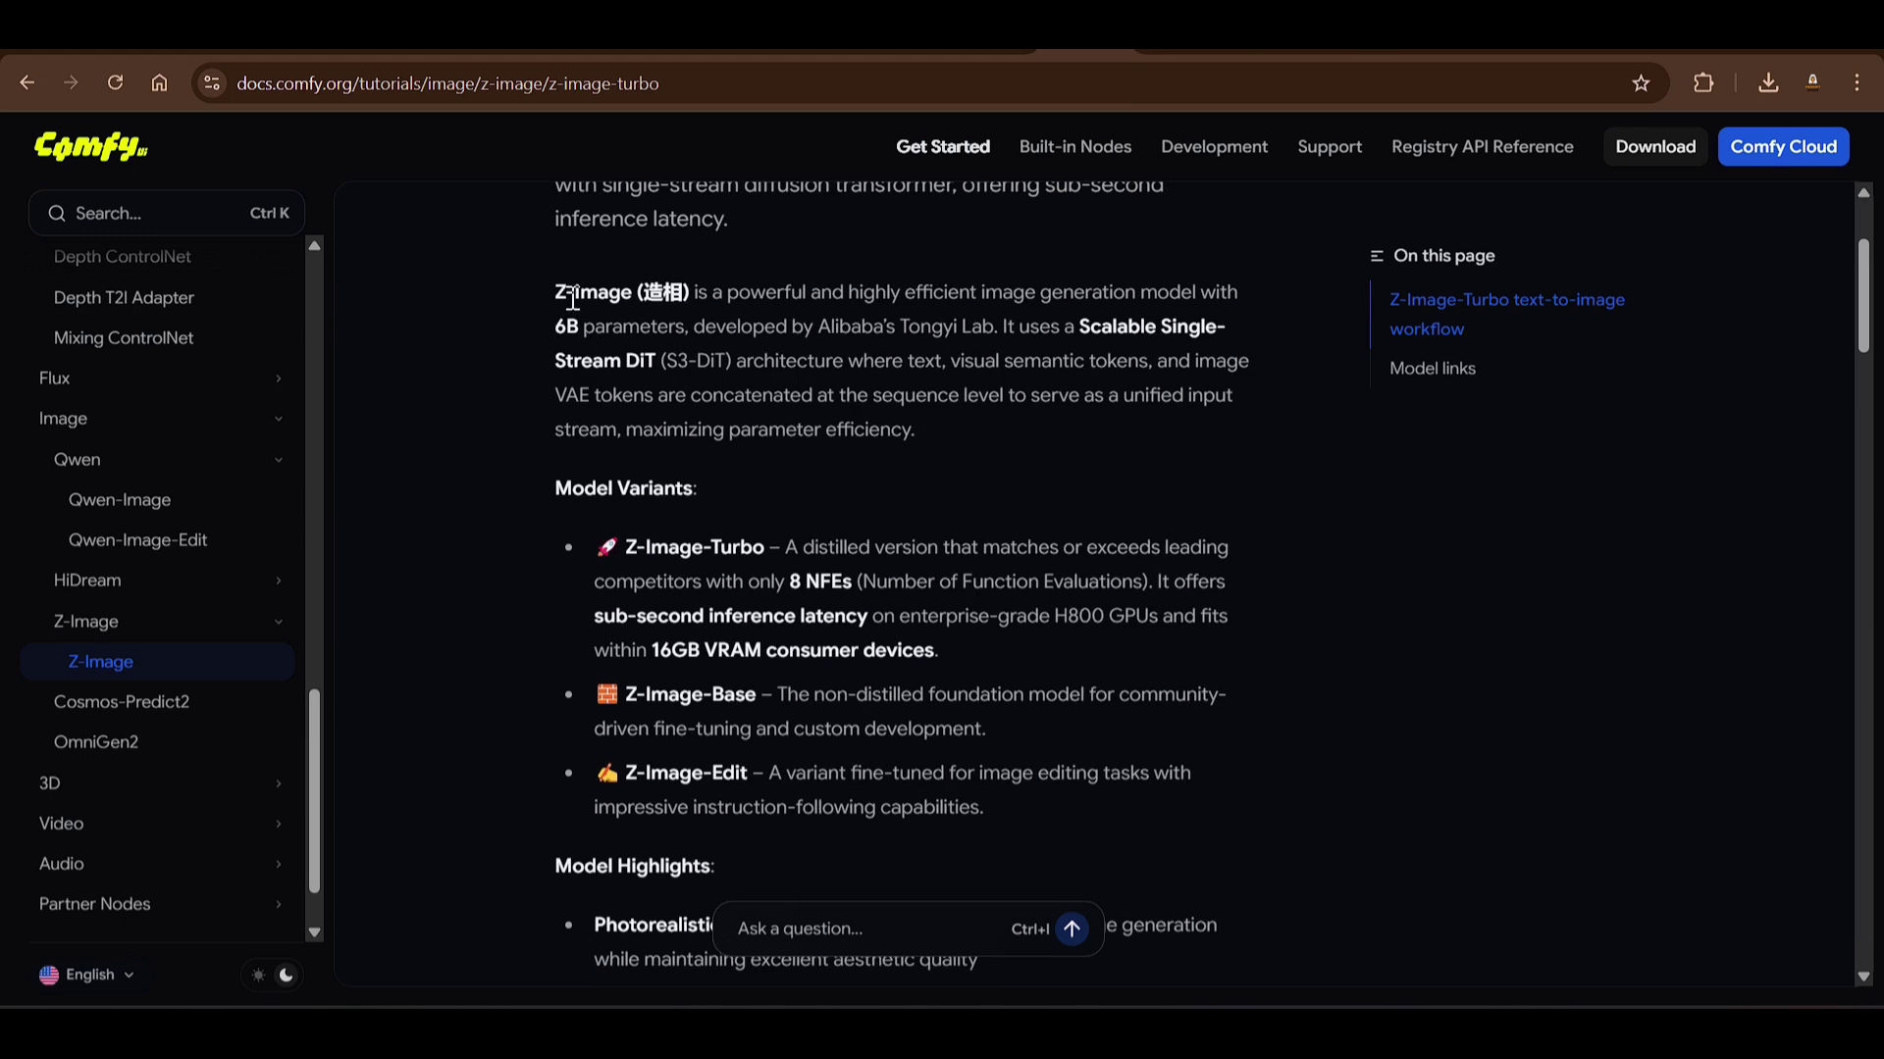
pyautogui.moveTo(553, 292); pyautogui.dragTo(692, 327)
pyautogui.moveTo(818, 327); pyautogui.dragTo(991, 327)
pyautogui.scroll(-10, 1148, 388)
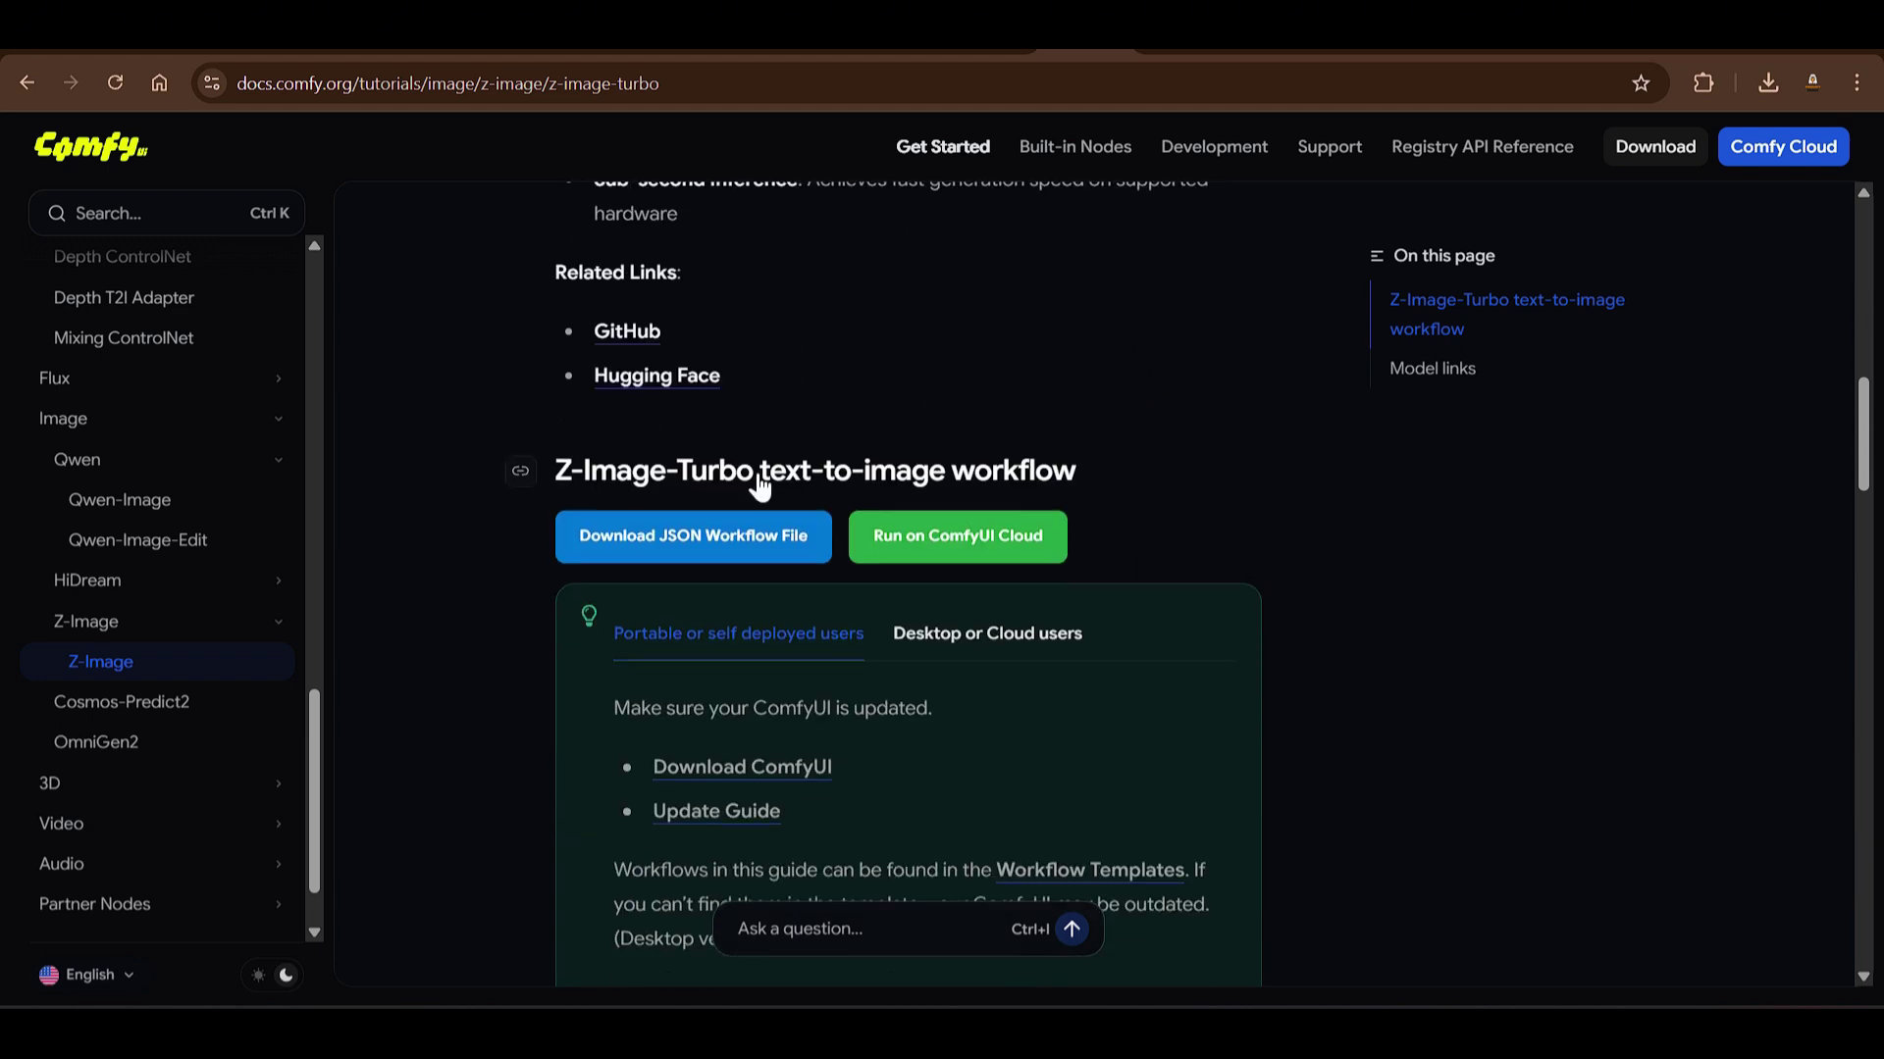
# Step: Open the Z-Image-Turbo workflow JSON and save it to Downloads as z_image
pyautogui.click(645, 535)
pyautogui.rightClick(596, 352)
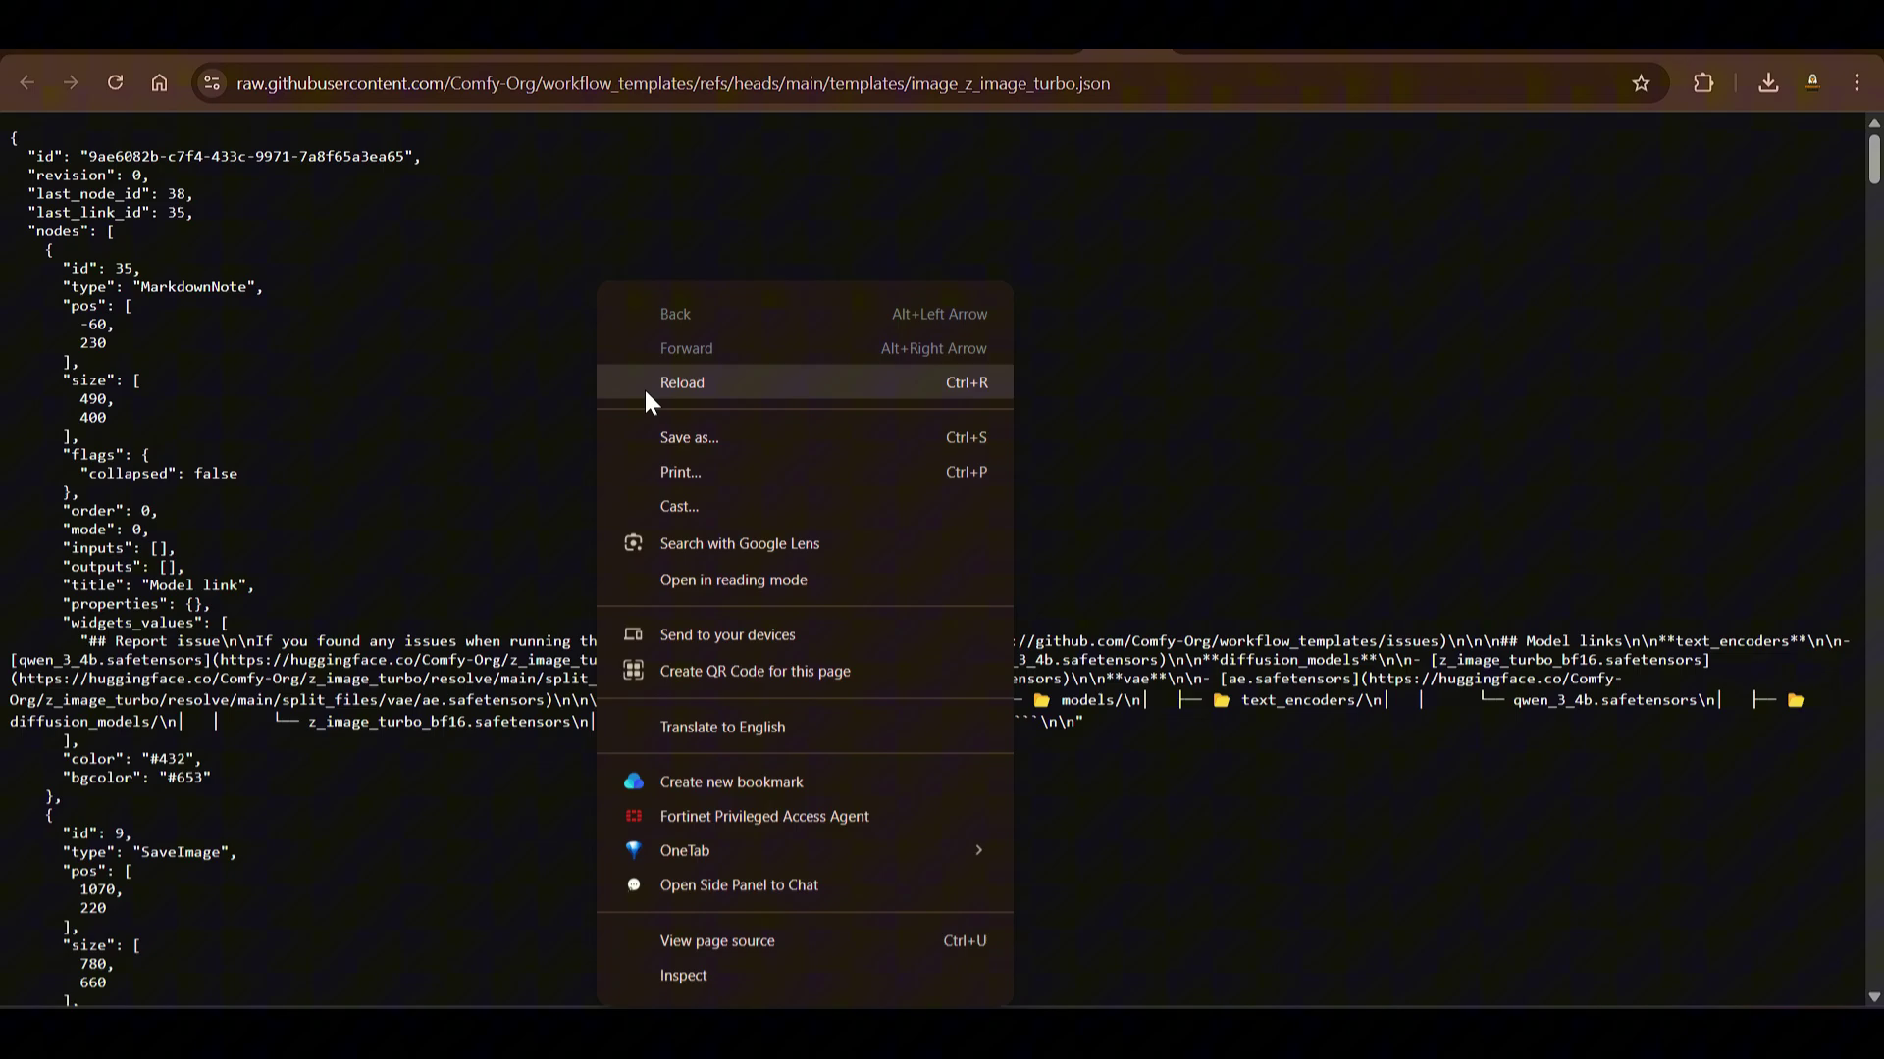
pyautogui.click(702, 433)
pyautogui.write('z_ima')
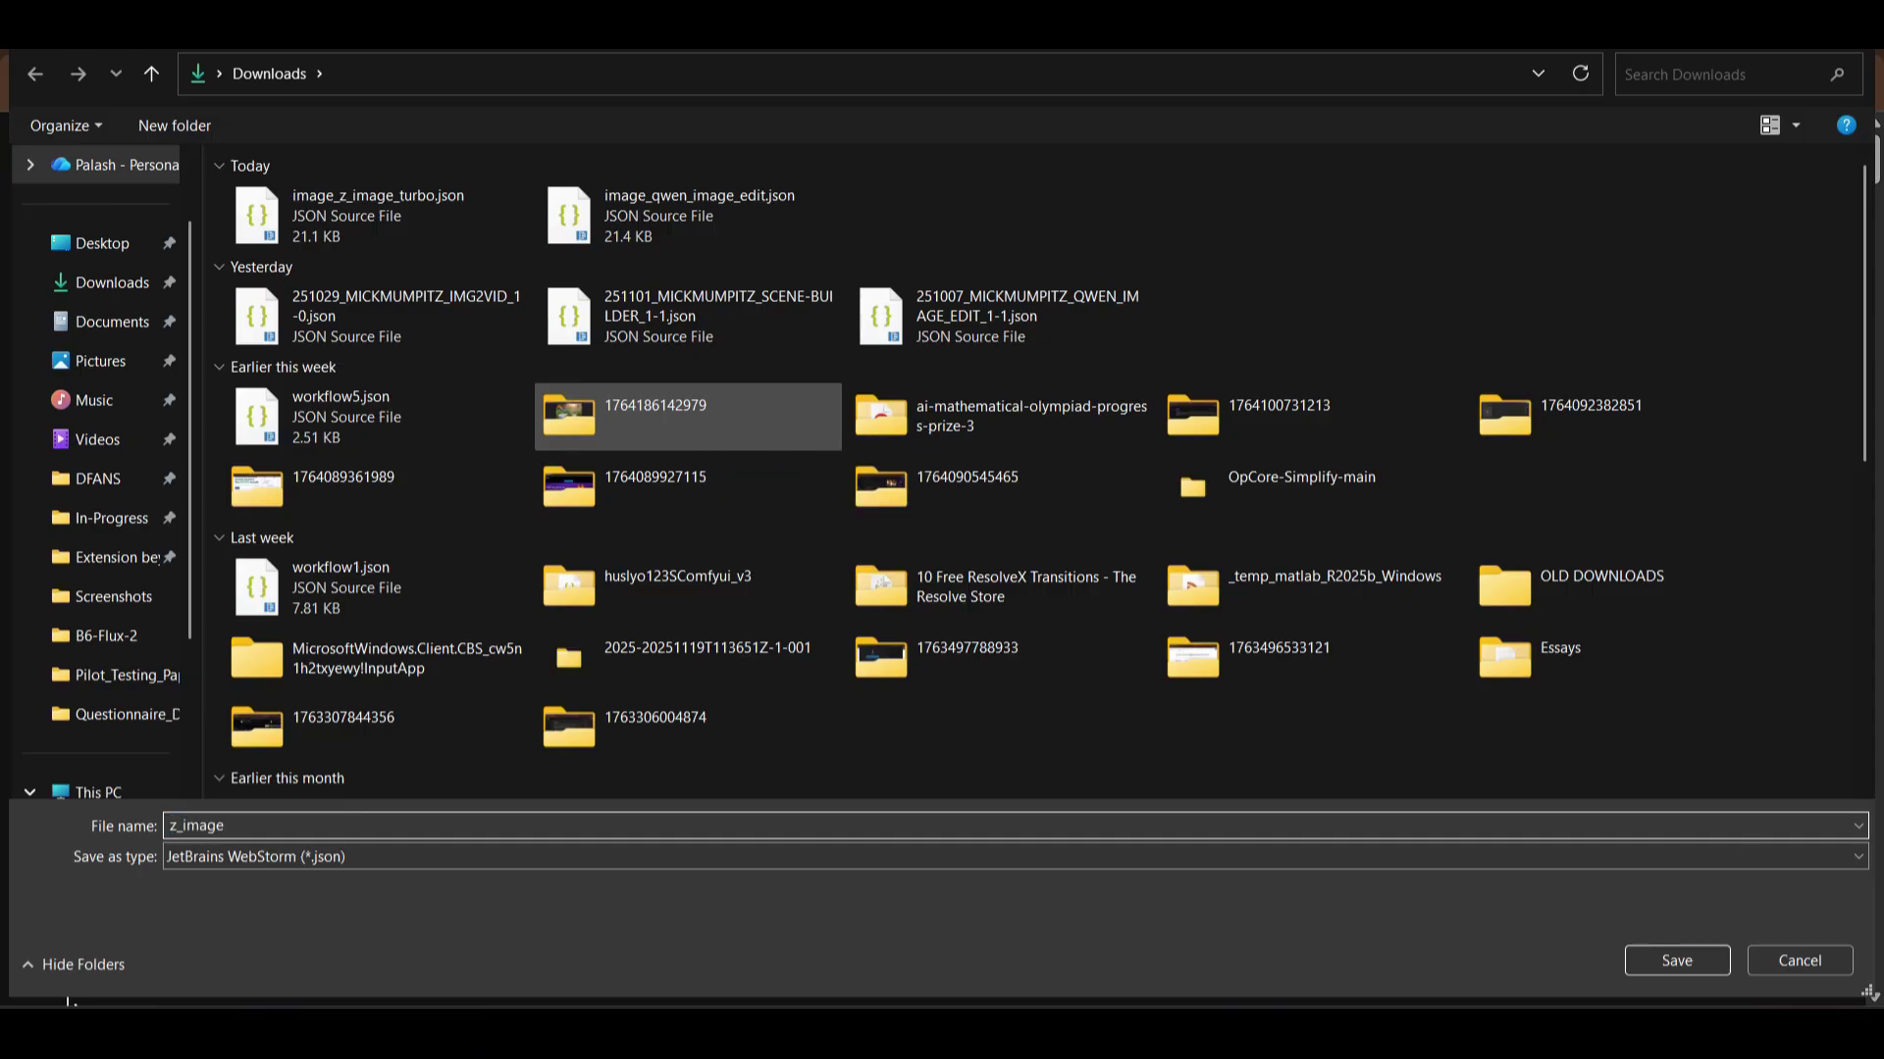
pyautogui.write('ge')
pyautogui.press('Return')
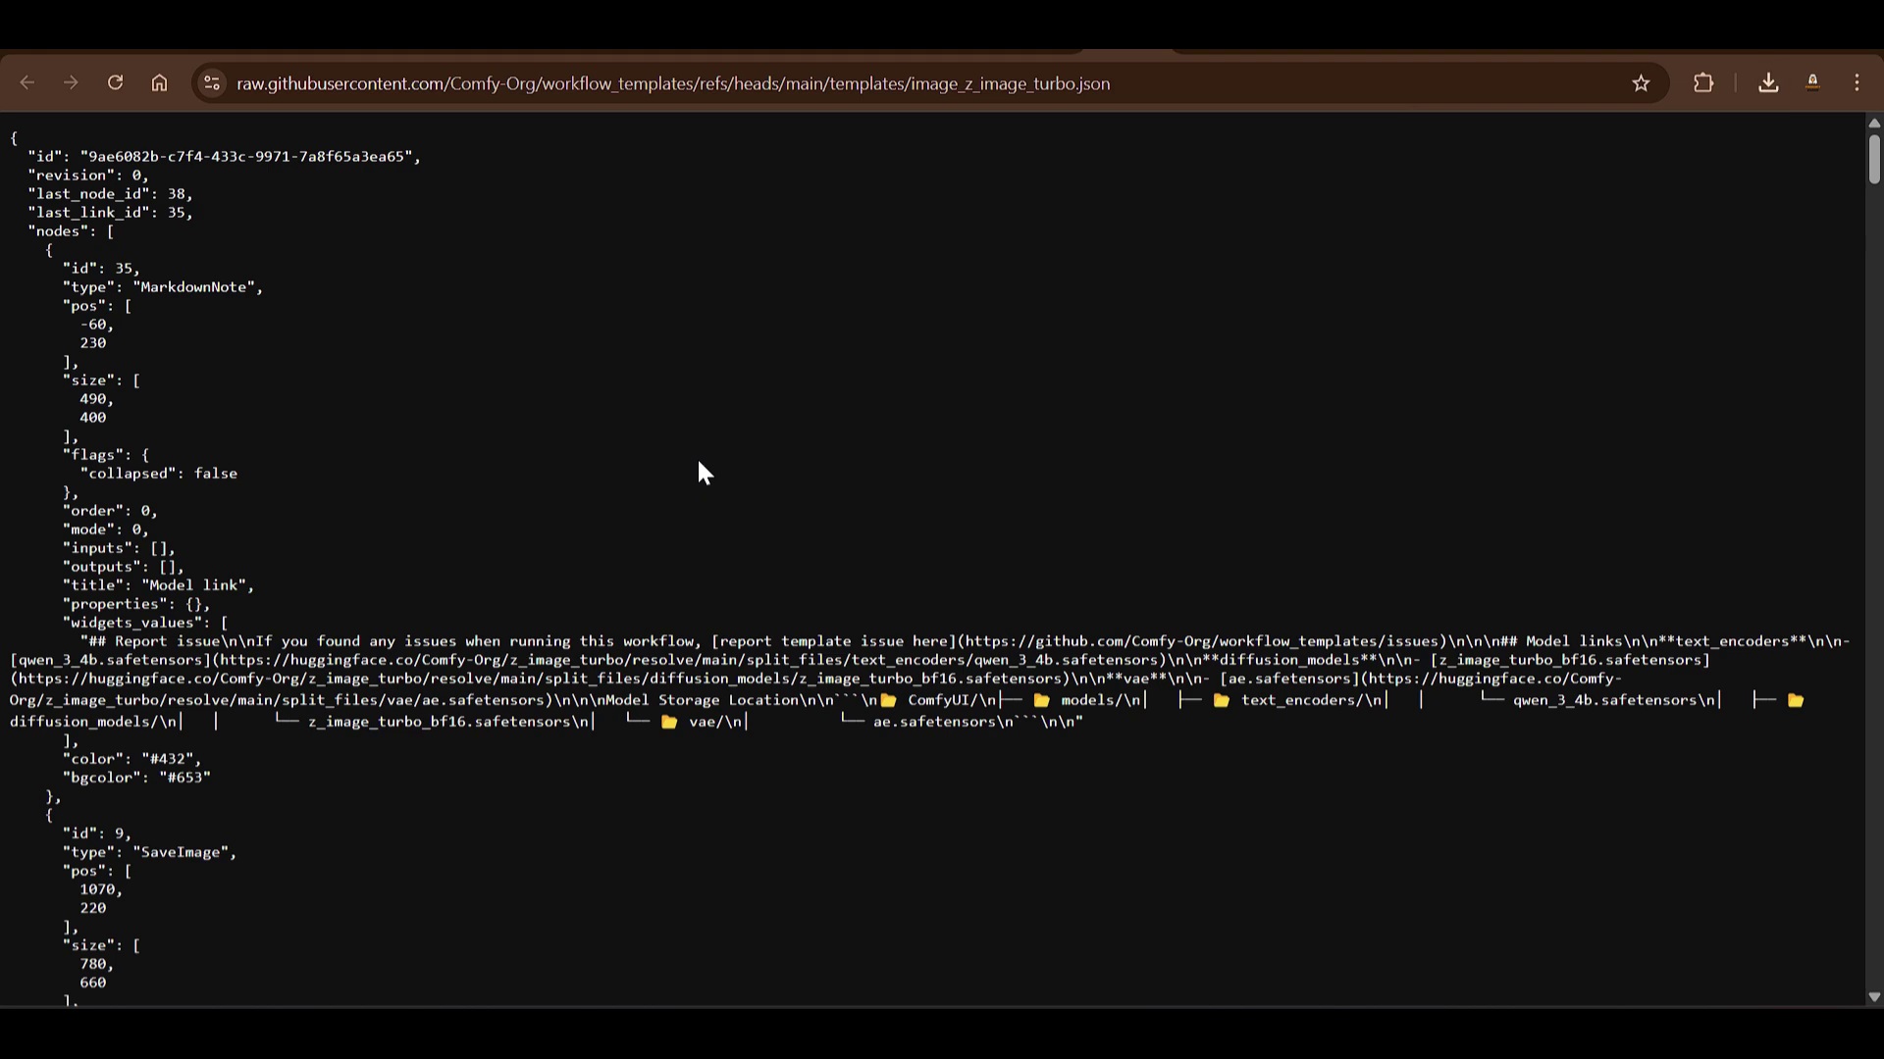
pyautogui.scroll(-10, 745, 474)
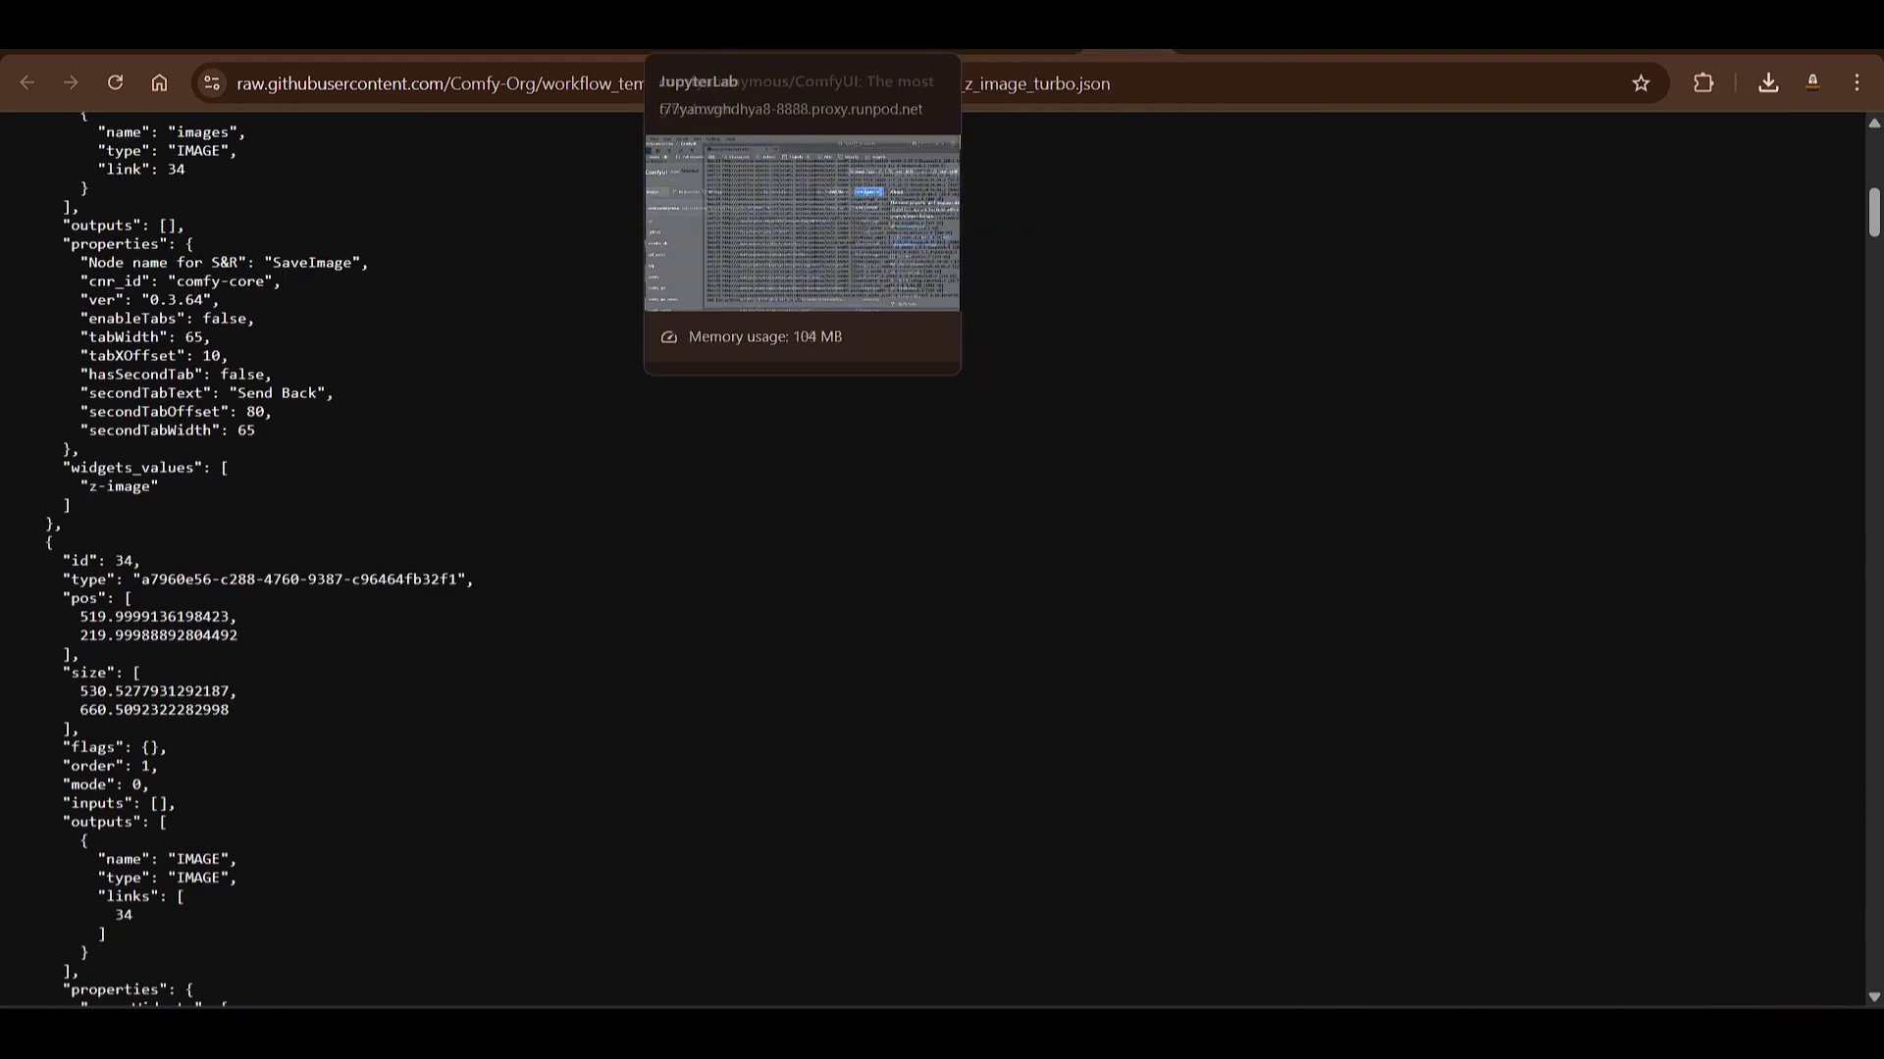
# Step: Open a new launcher in the JupyterLab workspace for a terminal
pyautogui.click(746, 29)
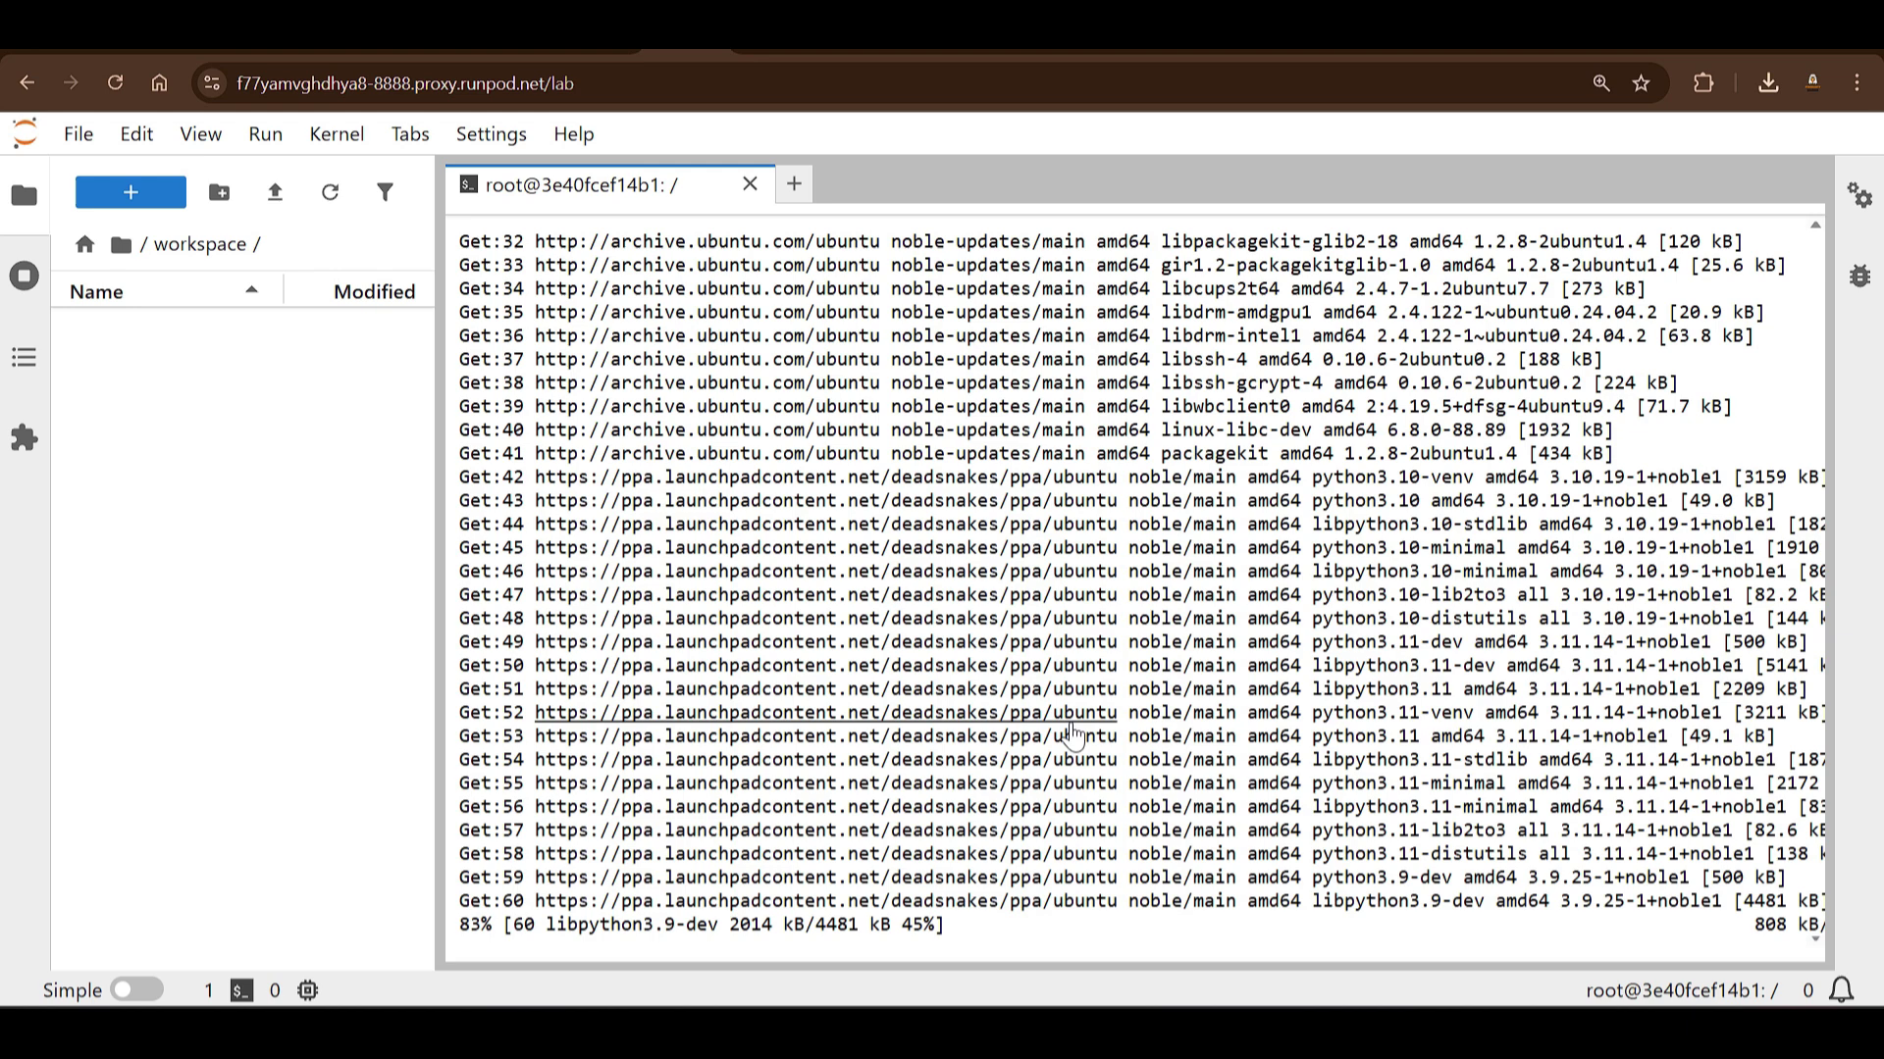
pyautogui.click(794, 184)
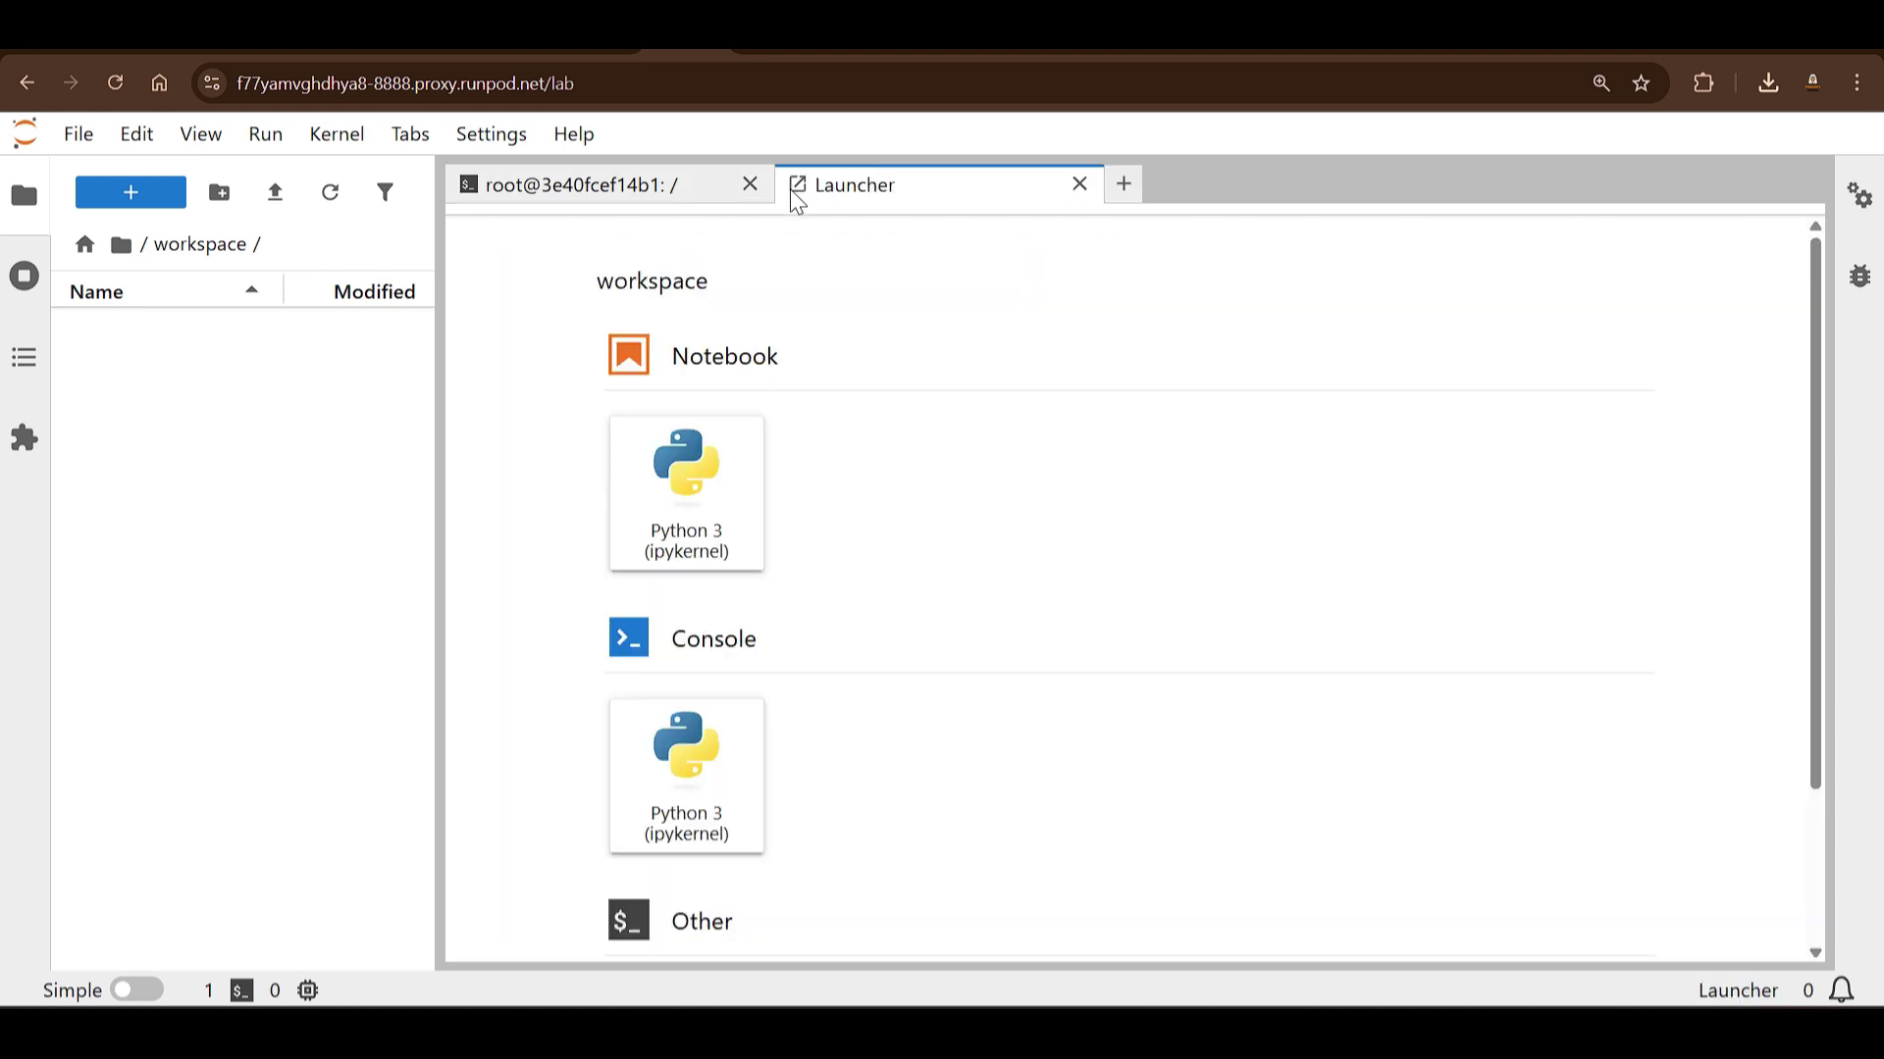
pyautogui.scroll(-2, 892, 774)
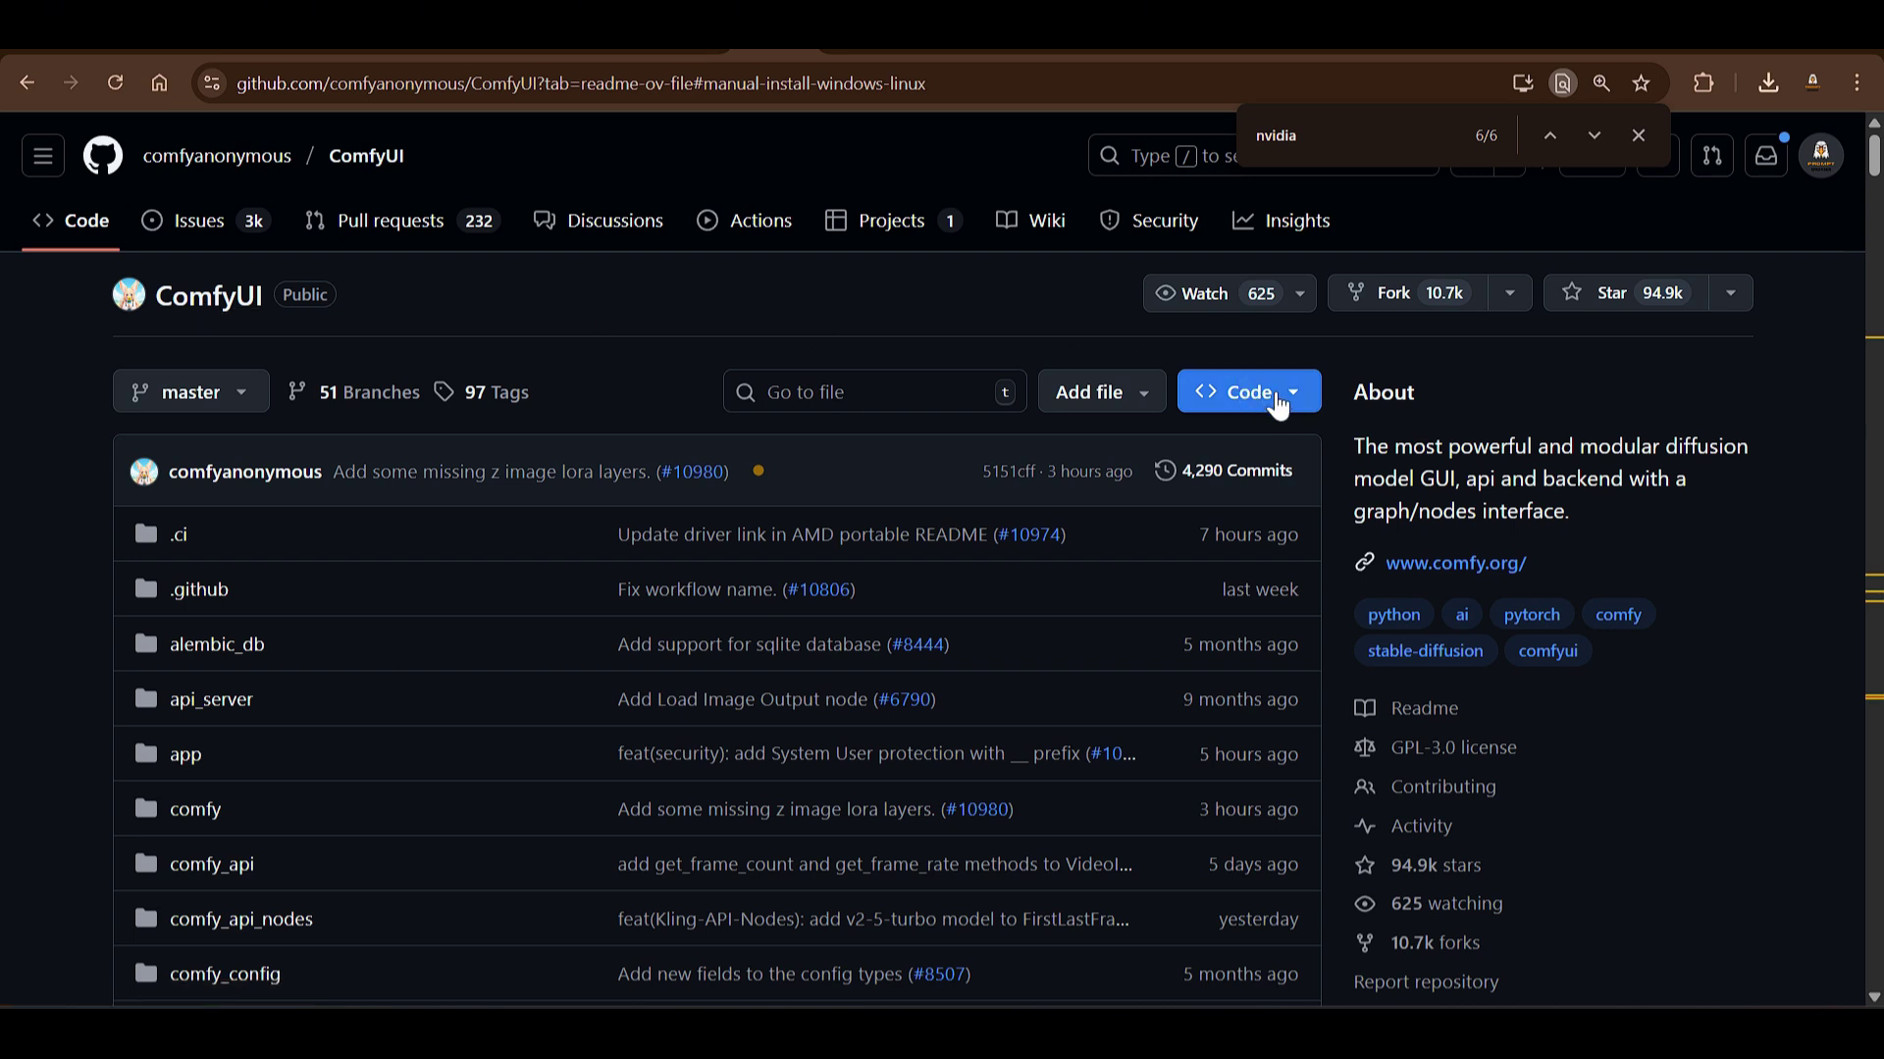
# Step: Run git clone with the copied ComfyUI repository URL, then step through README Nvidia matches
pyautogui.click(1298, 397)
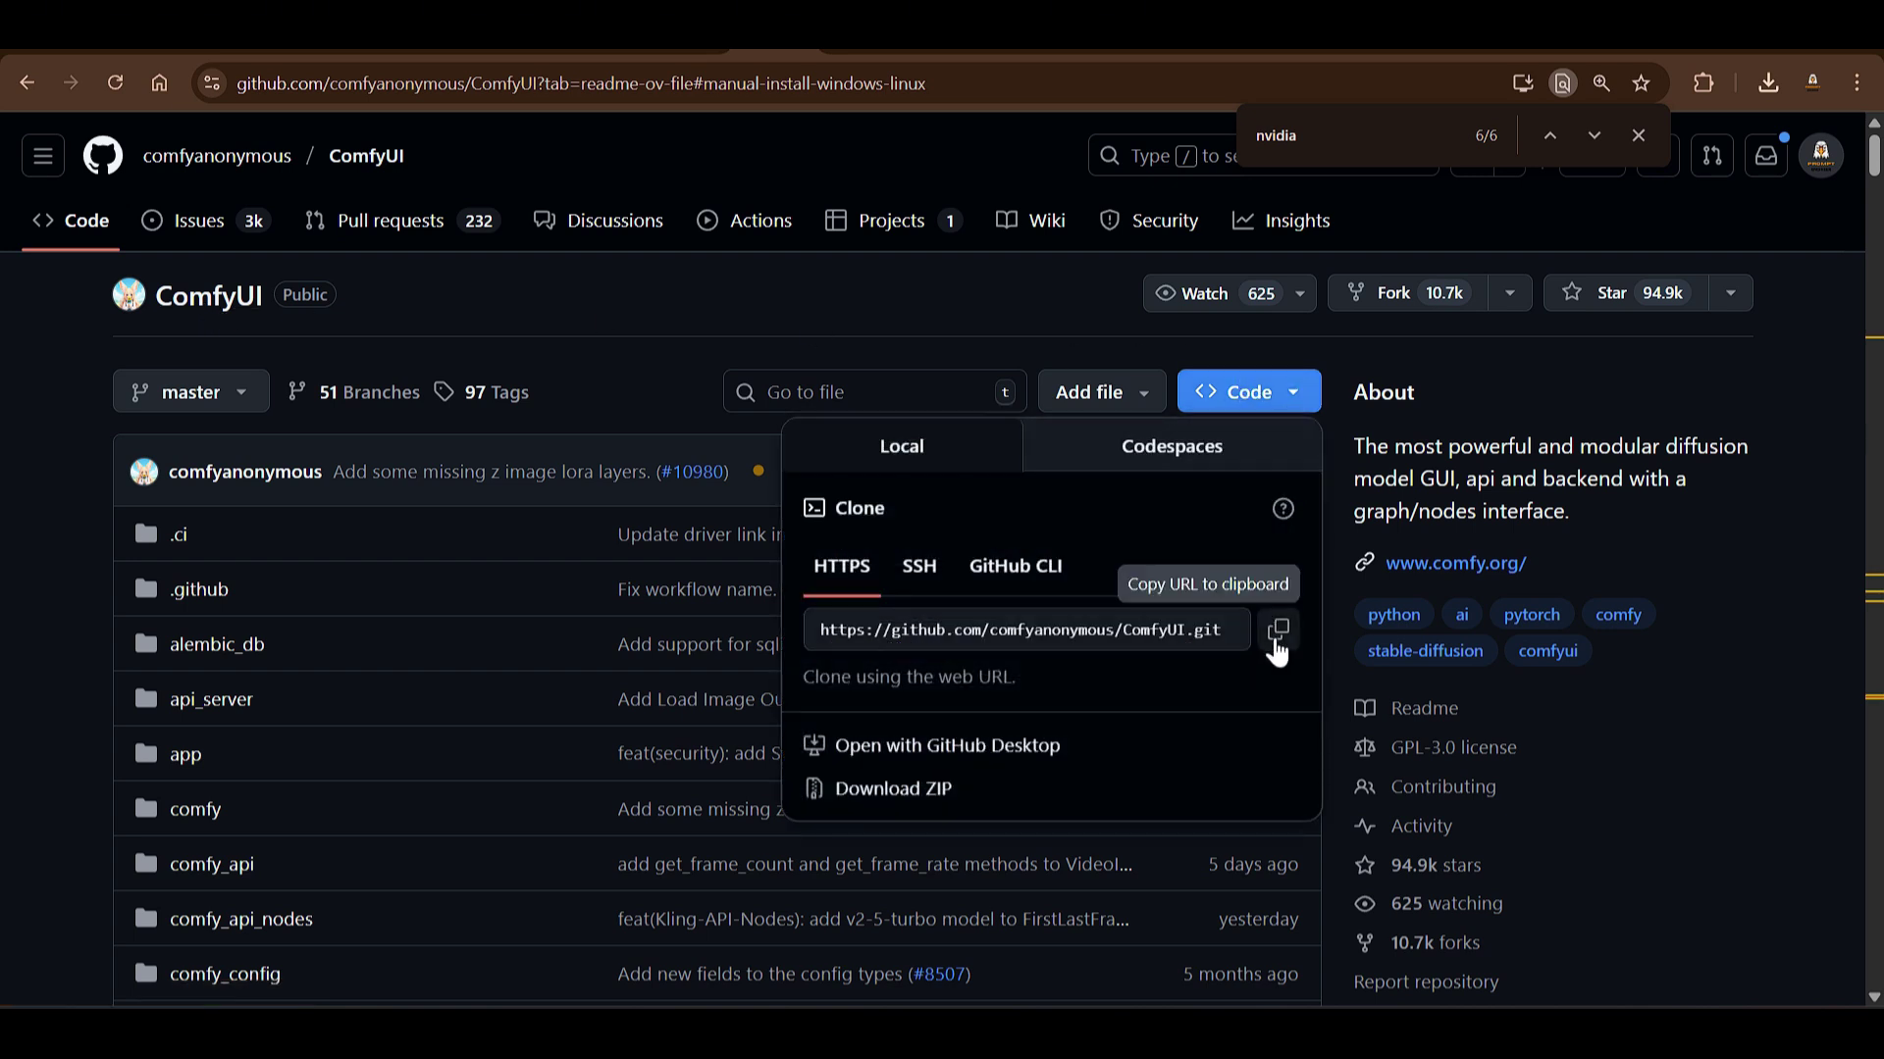
pyautogui.click(1278, 636)
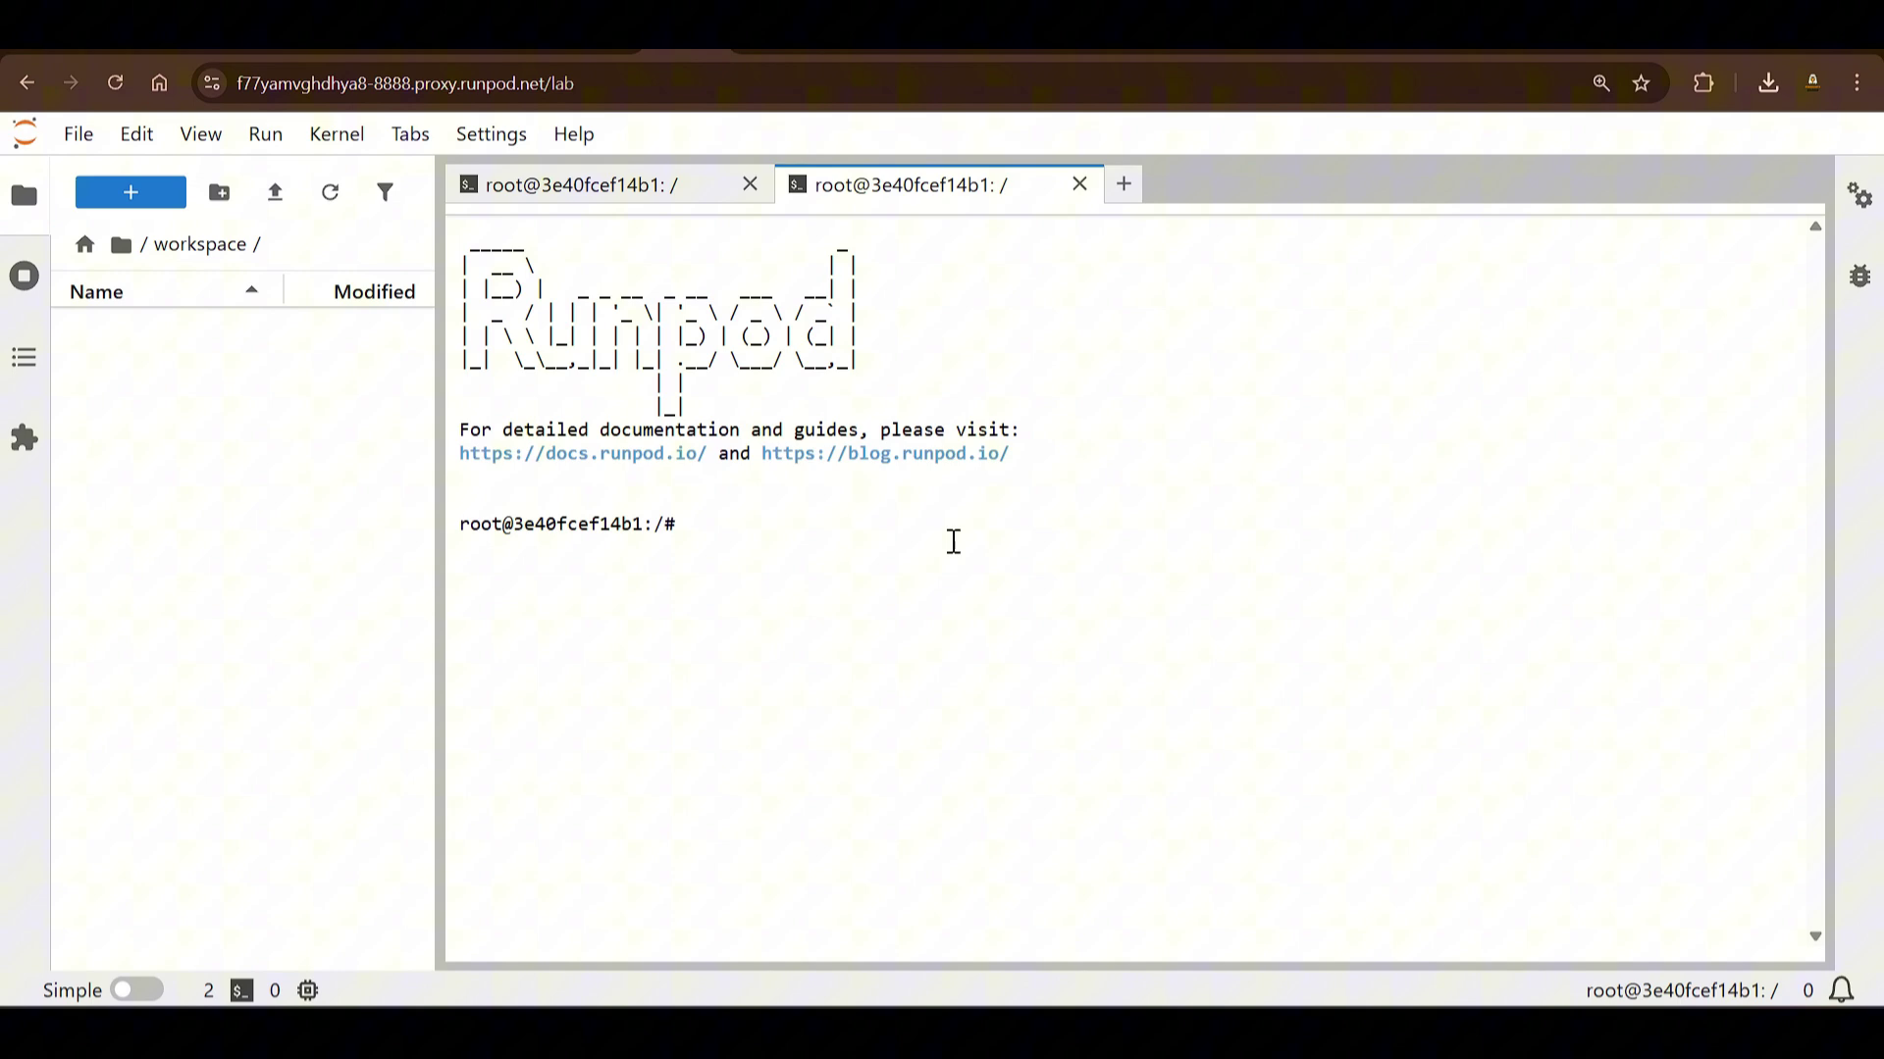
pyautogui.write('git clone')
pyautogui.hotkey('ctrl', 'v')
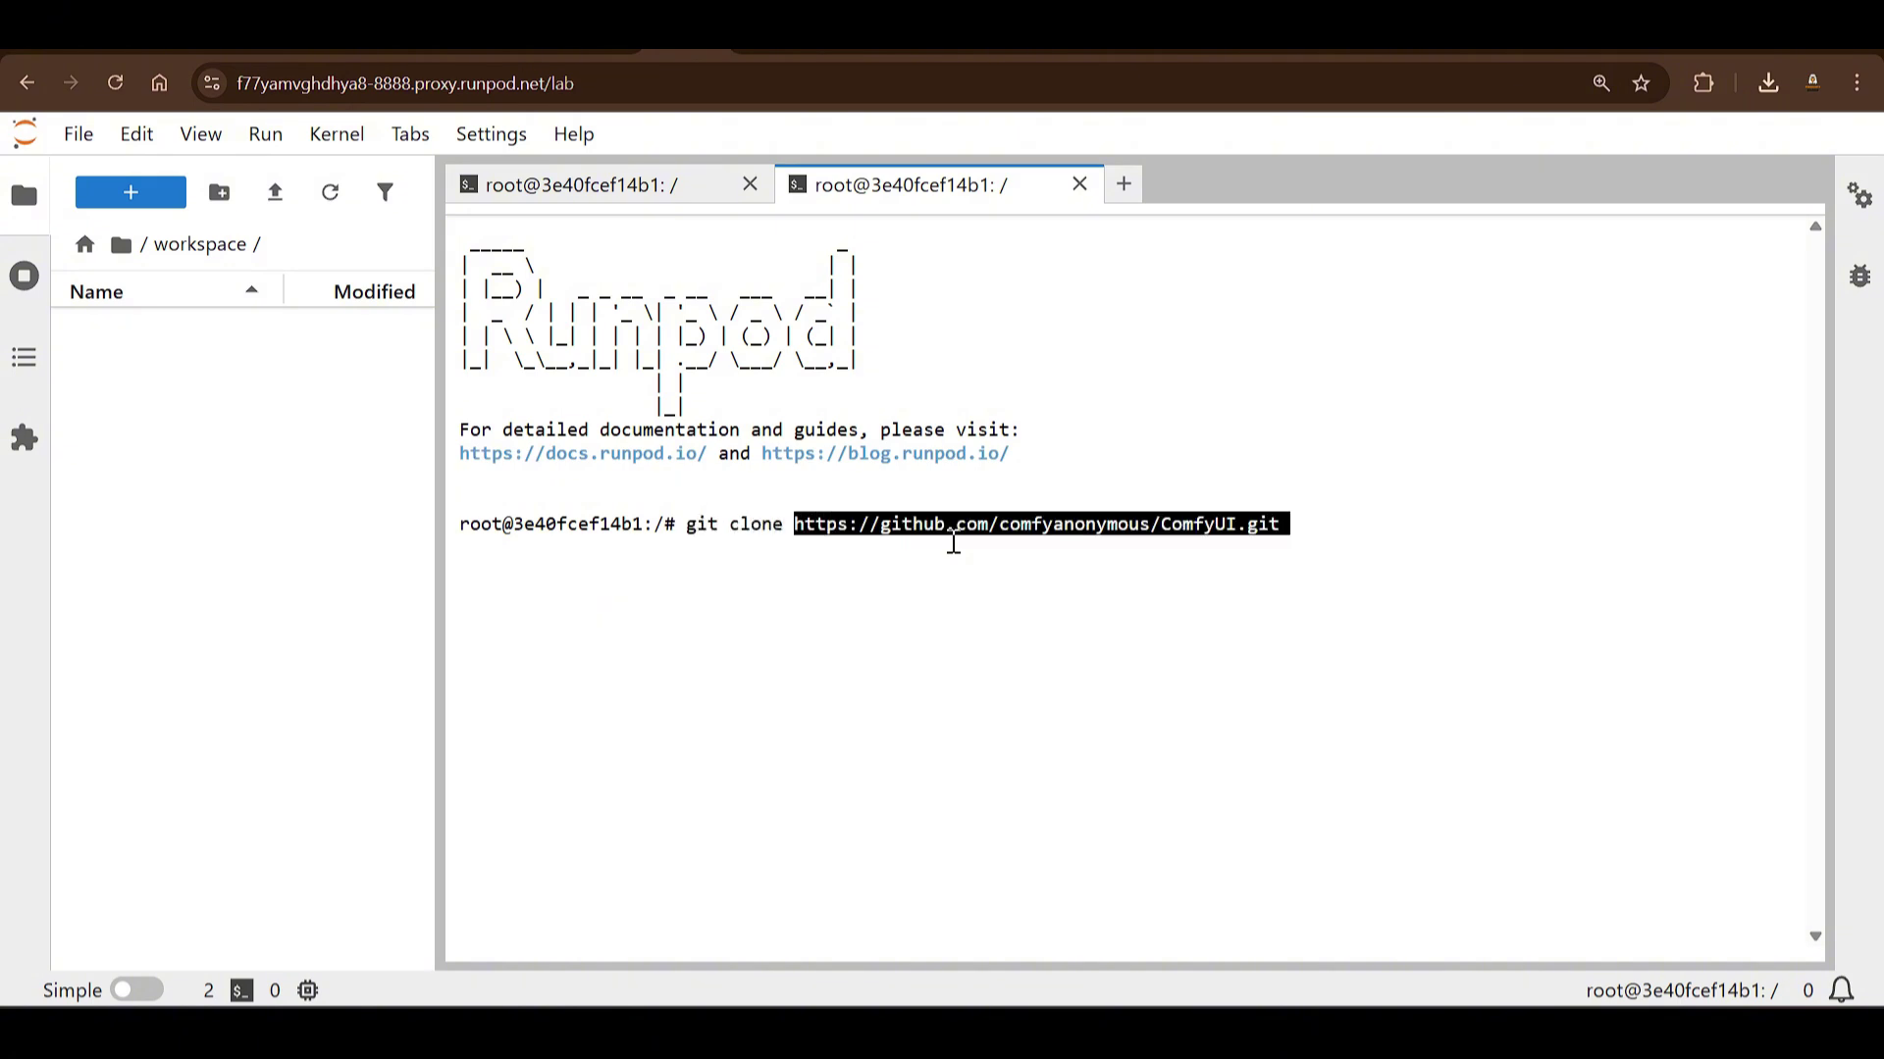
pyautogui.press('Return')
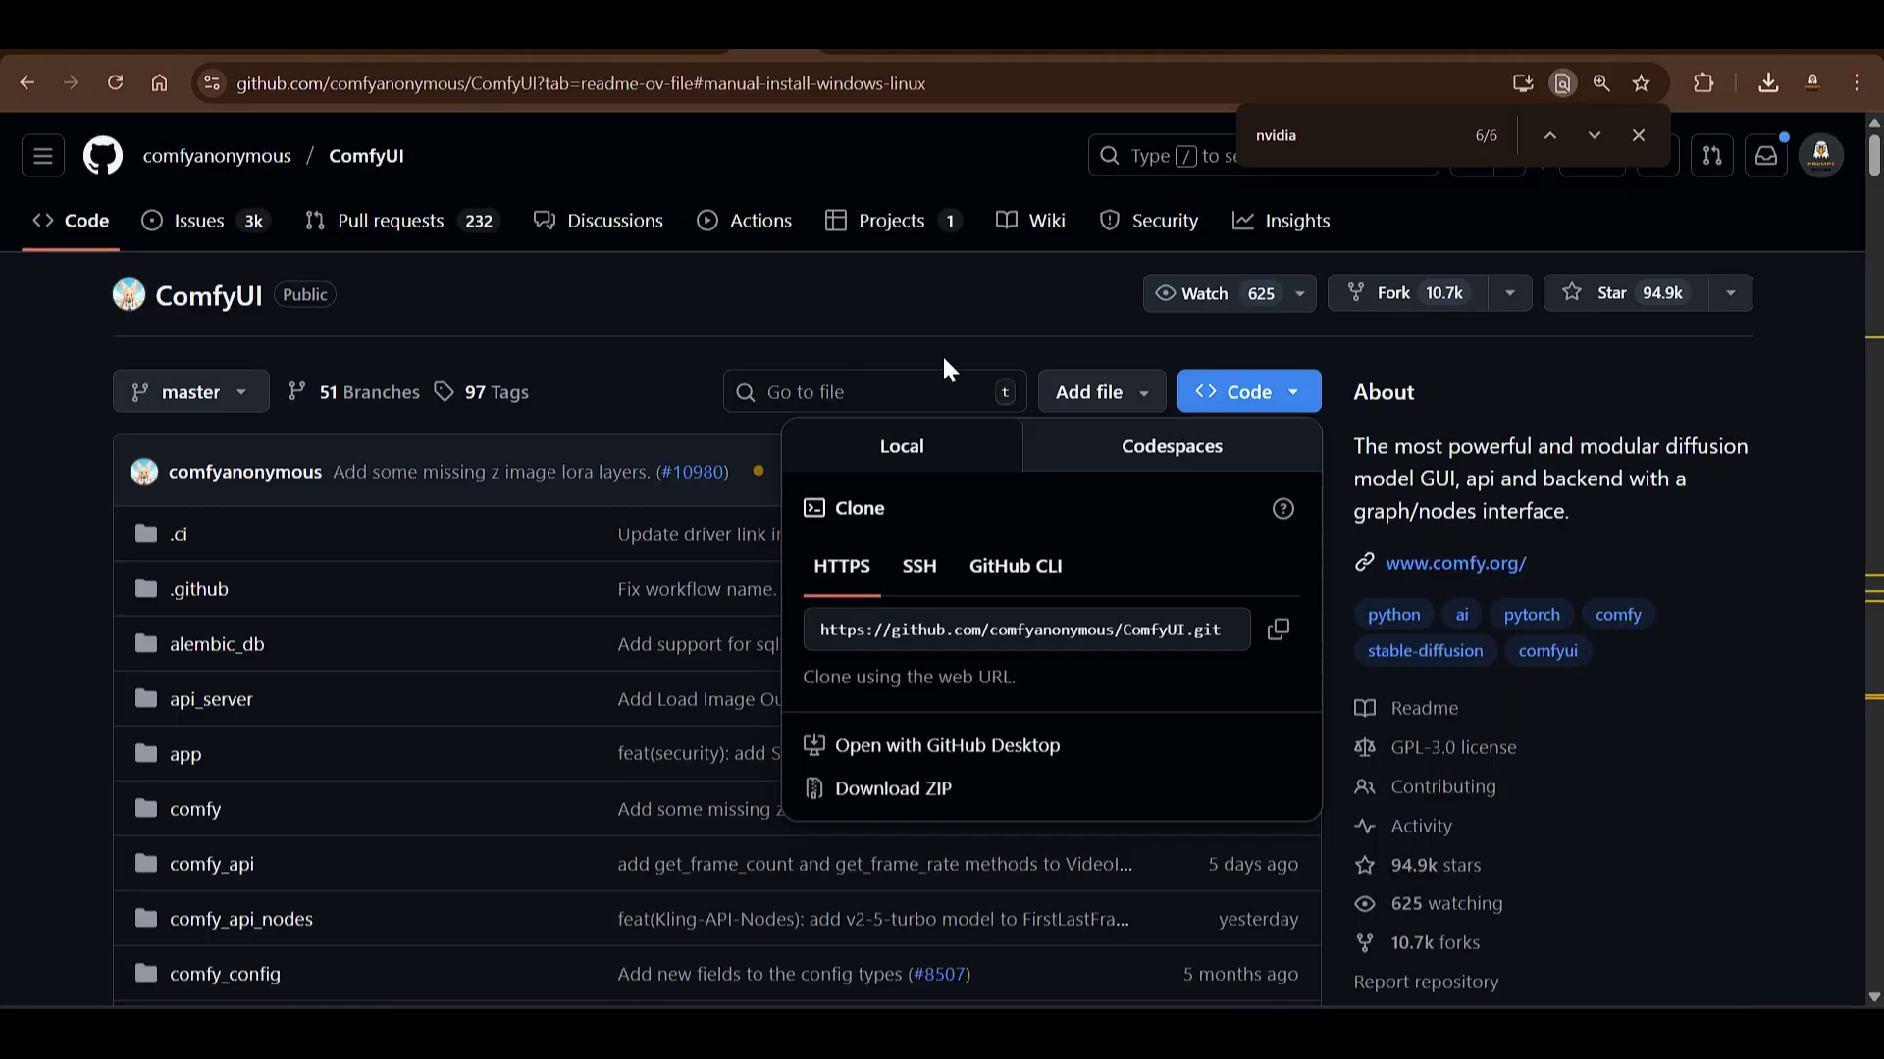
pyautogui.click(981, 309)
pyautogui.press('Return')
pyautogui.press('Return')
pyautogui.press('Return')
pyautogui.press('Return')
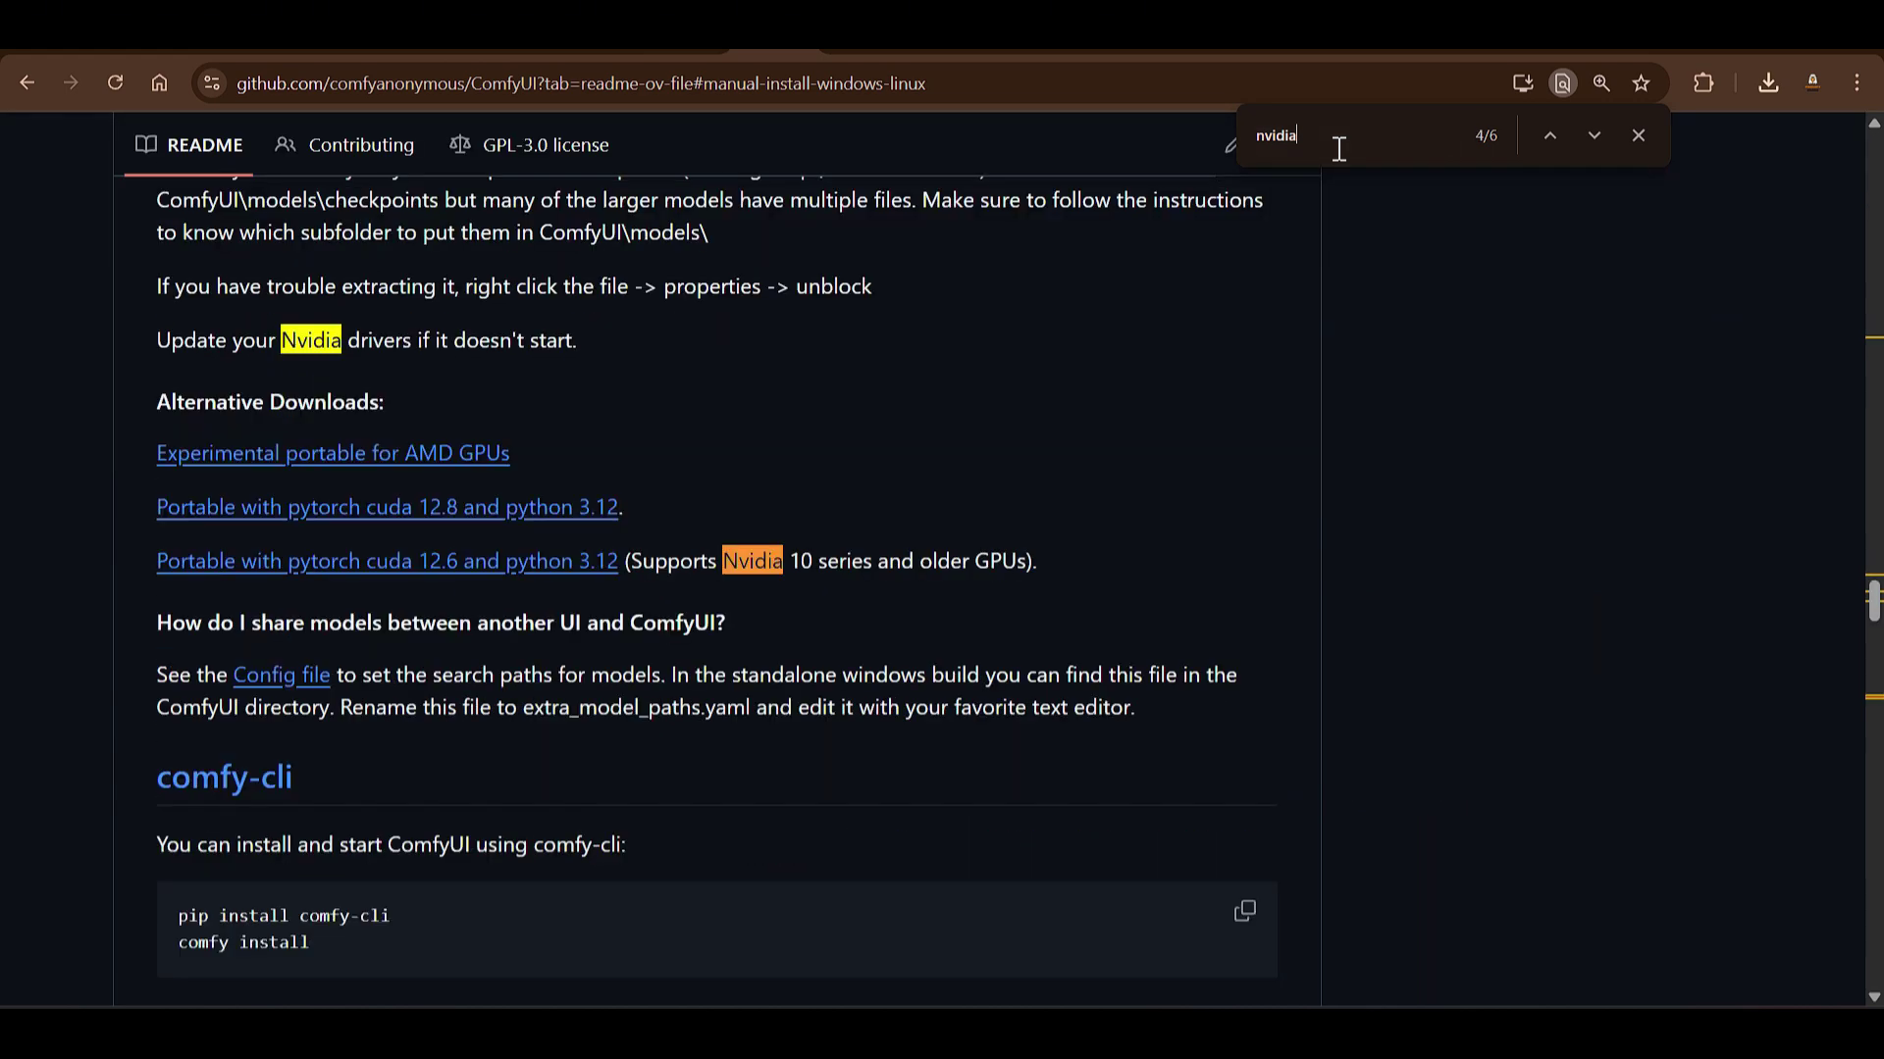
# Step: Copy the stable NVIDIA PyTorch pip install command from the README and run it
pyautogui.press('Return')
pyautogui.scroll(-2, 850, 412)
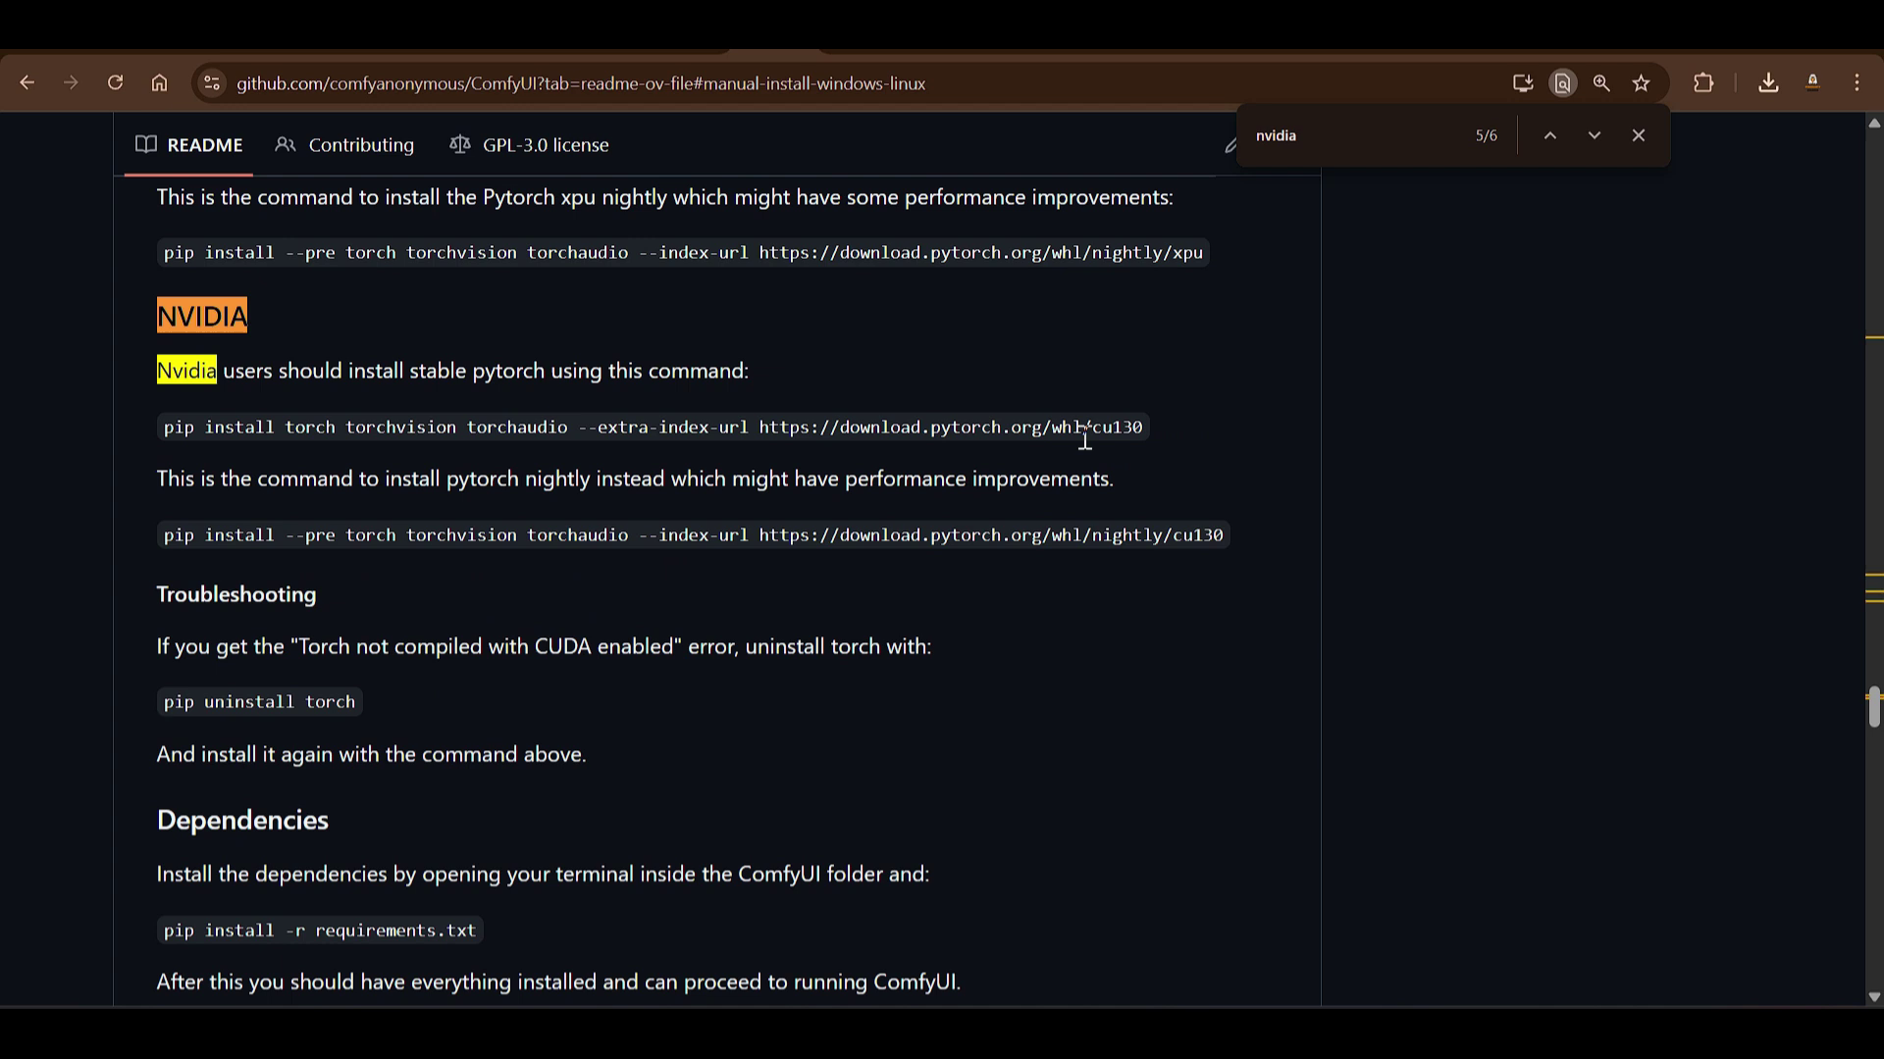
pyautogui.moveTo(1139, 431); pyautogui.dragTo(263, 449)
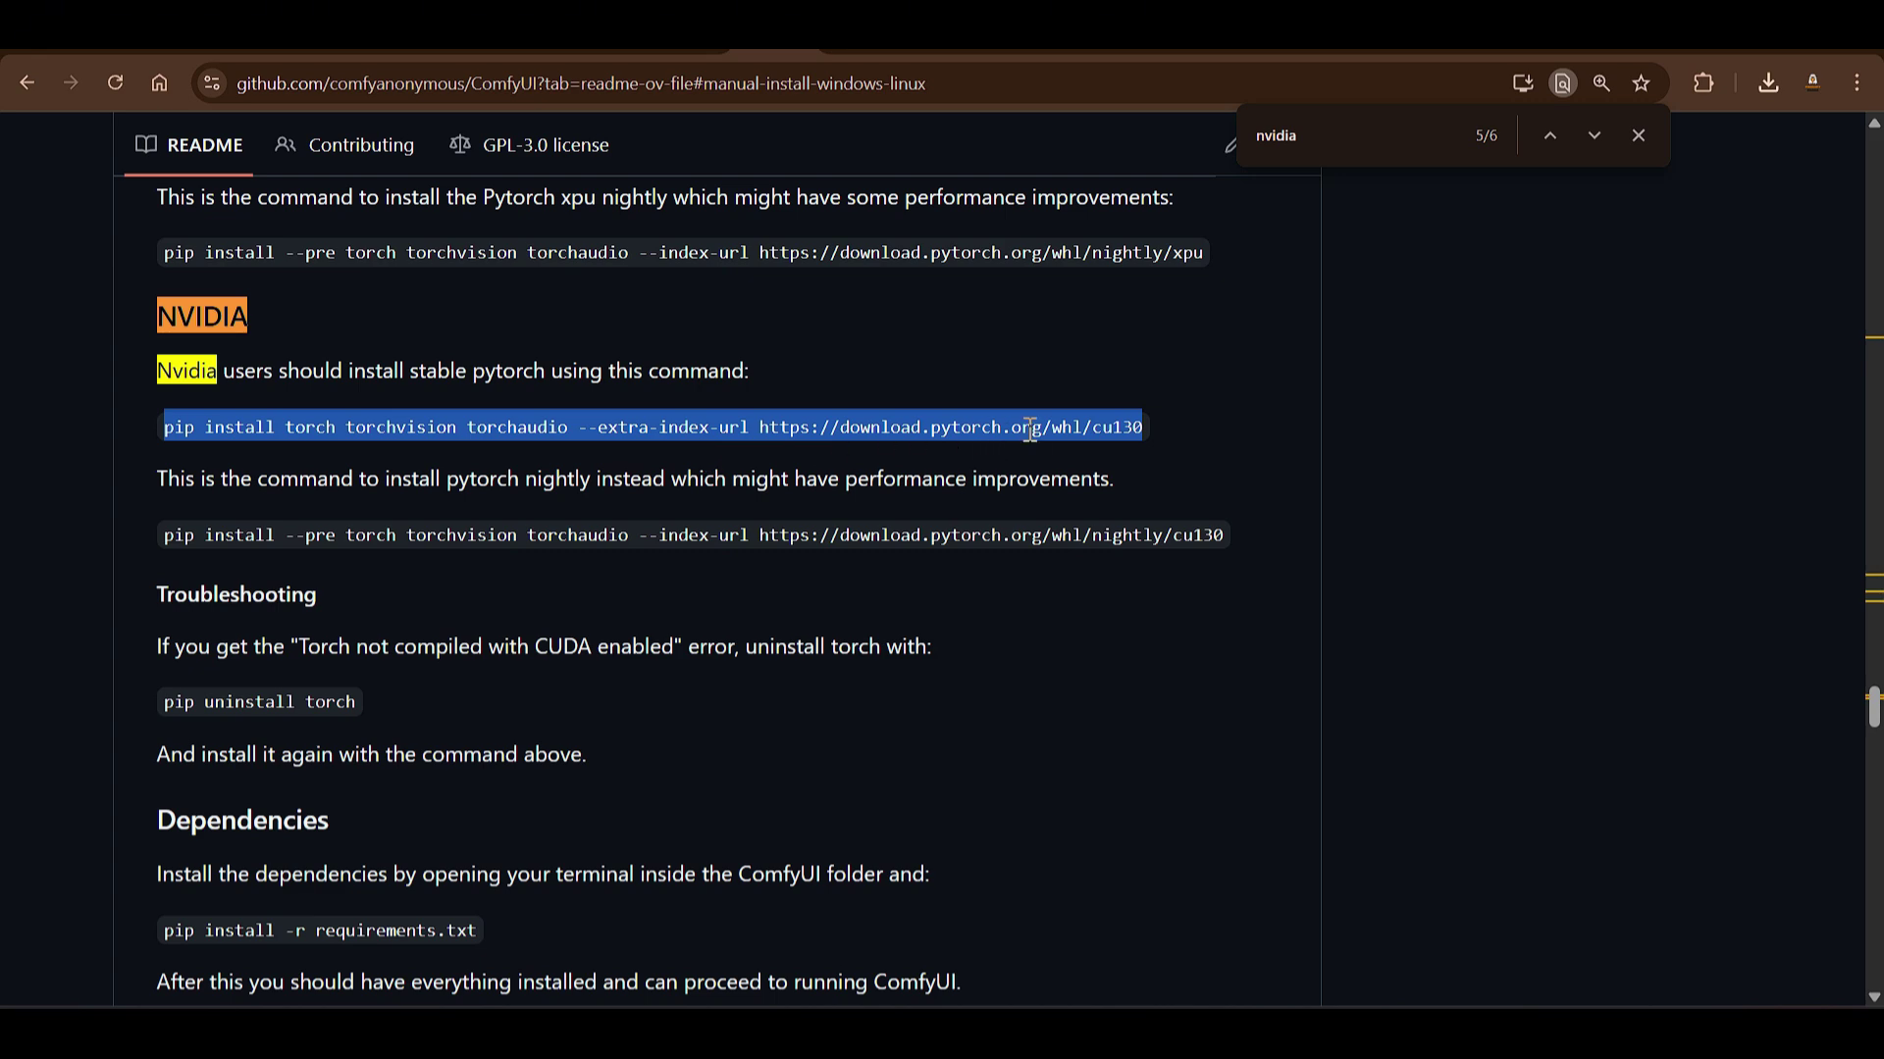
pyautogui.hotkey('ctrl', 'Tab')
pyautogui.write('pip install torch torchvision torchaudio --extra-index-url https://download.pytorch.org/whl/cu130')
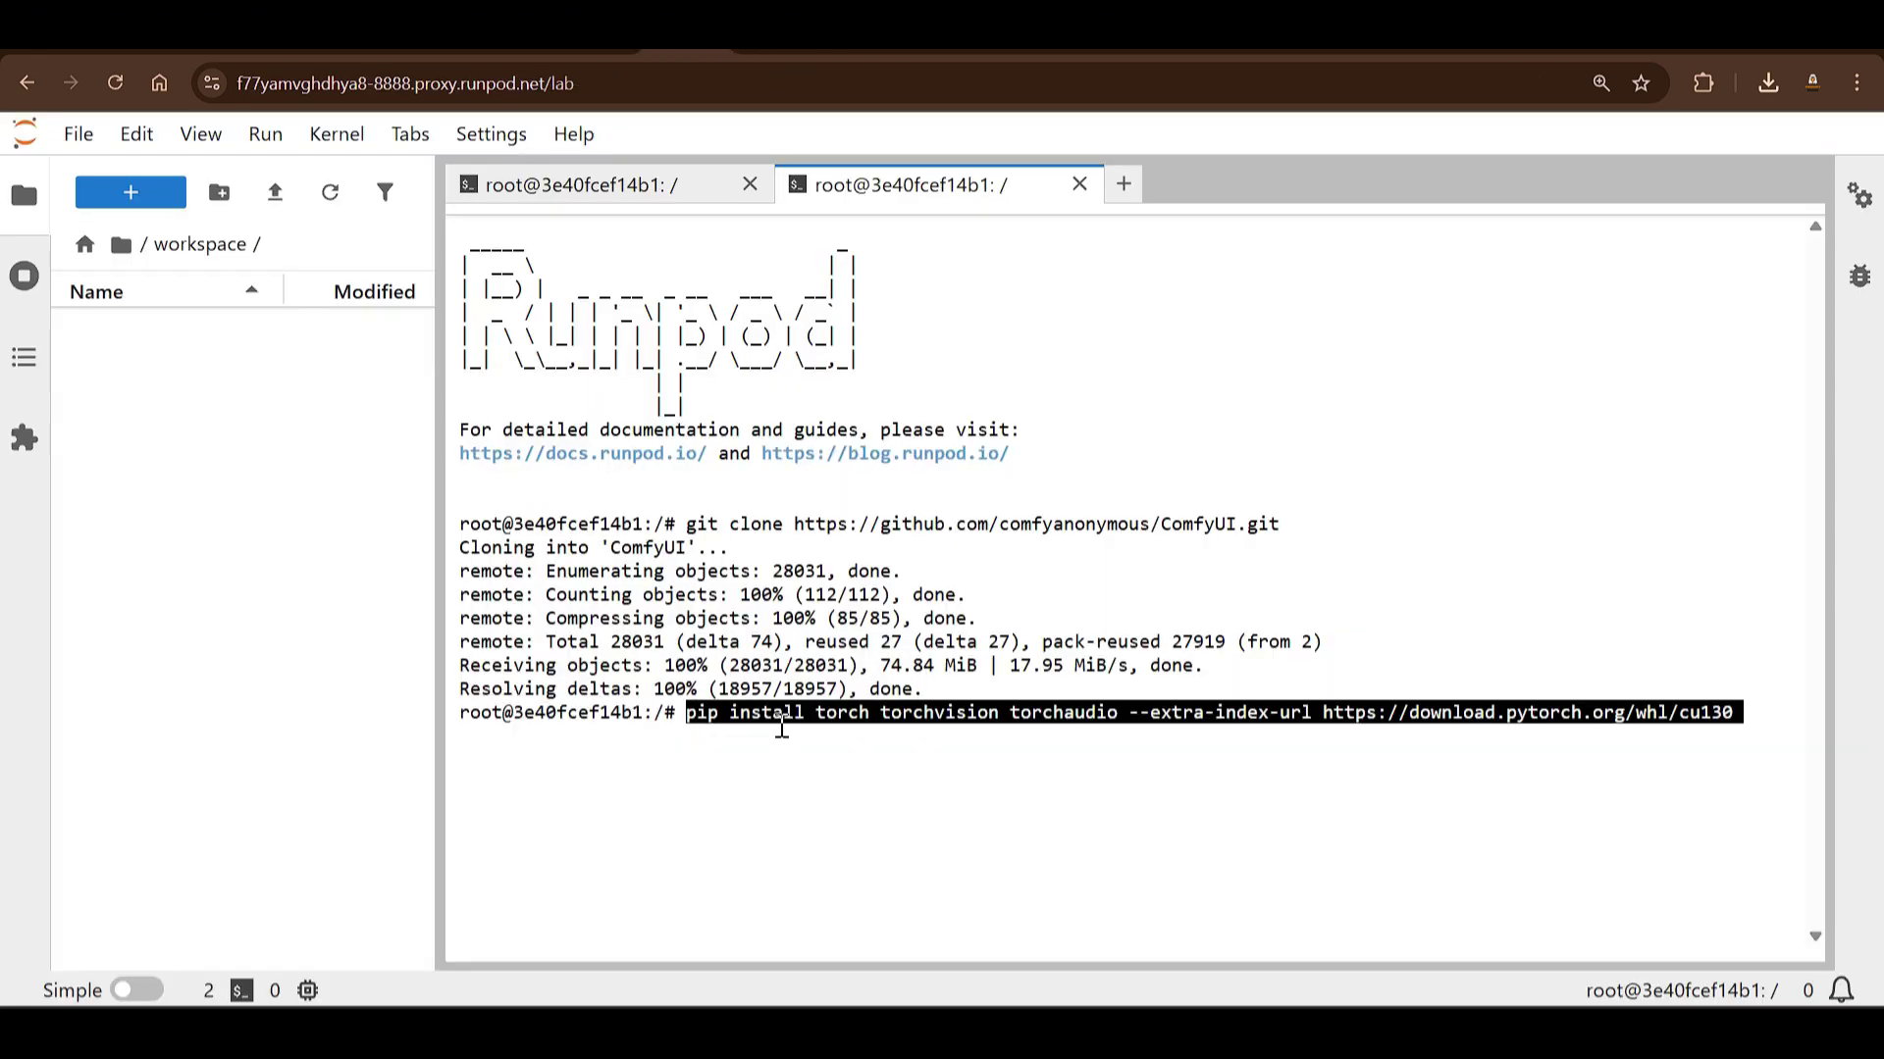
pyautogui.press('Return')
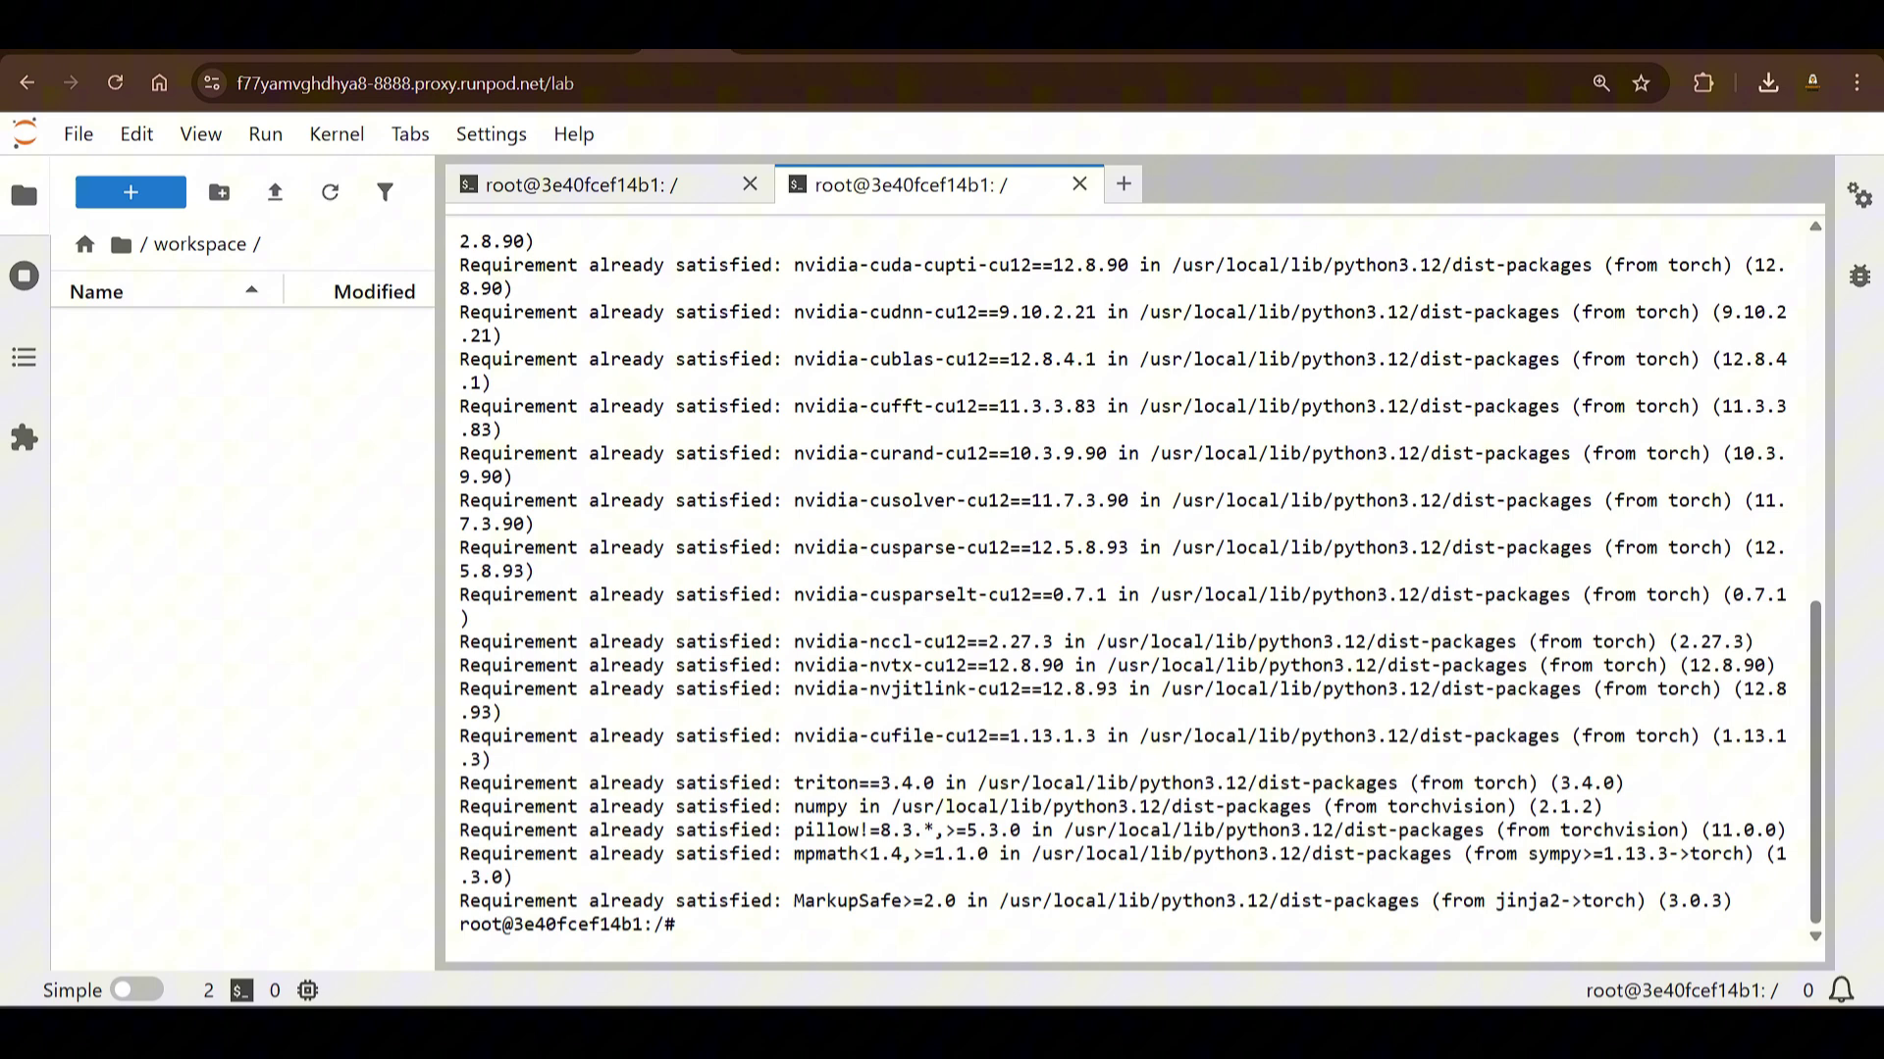
# Step: Copy the nightly NVIDIA PyTorch pip install command from the README and run it
pyautogui.hotkey('ctrl', 'Tab')
pyautogui.moveTo(167, 542); pyautogui.dragTo(1223, 534)
pyautogui.hotkey('ctrl', 'Tab')
pyautogui.write('pip install --pre torch torchvision torchaudio --index-url https://download.pytorch.org/whl/nightly/cu130')
pyautogui.press('Return')
# Step: Refresh the file list, clear the terminal, and cd into ComfyUI/
pyautogui.click(213, 562)
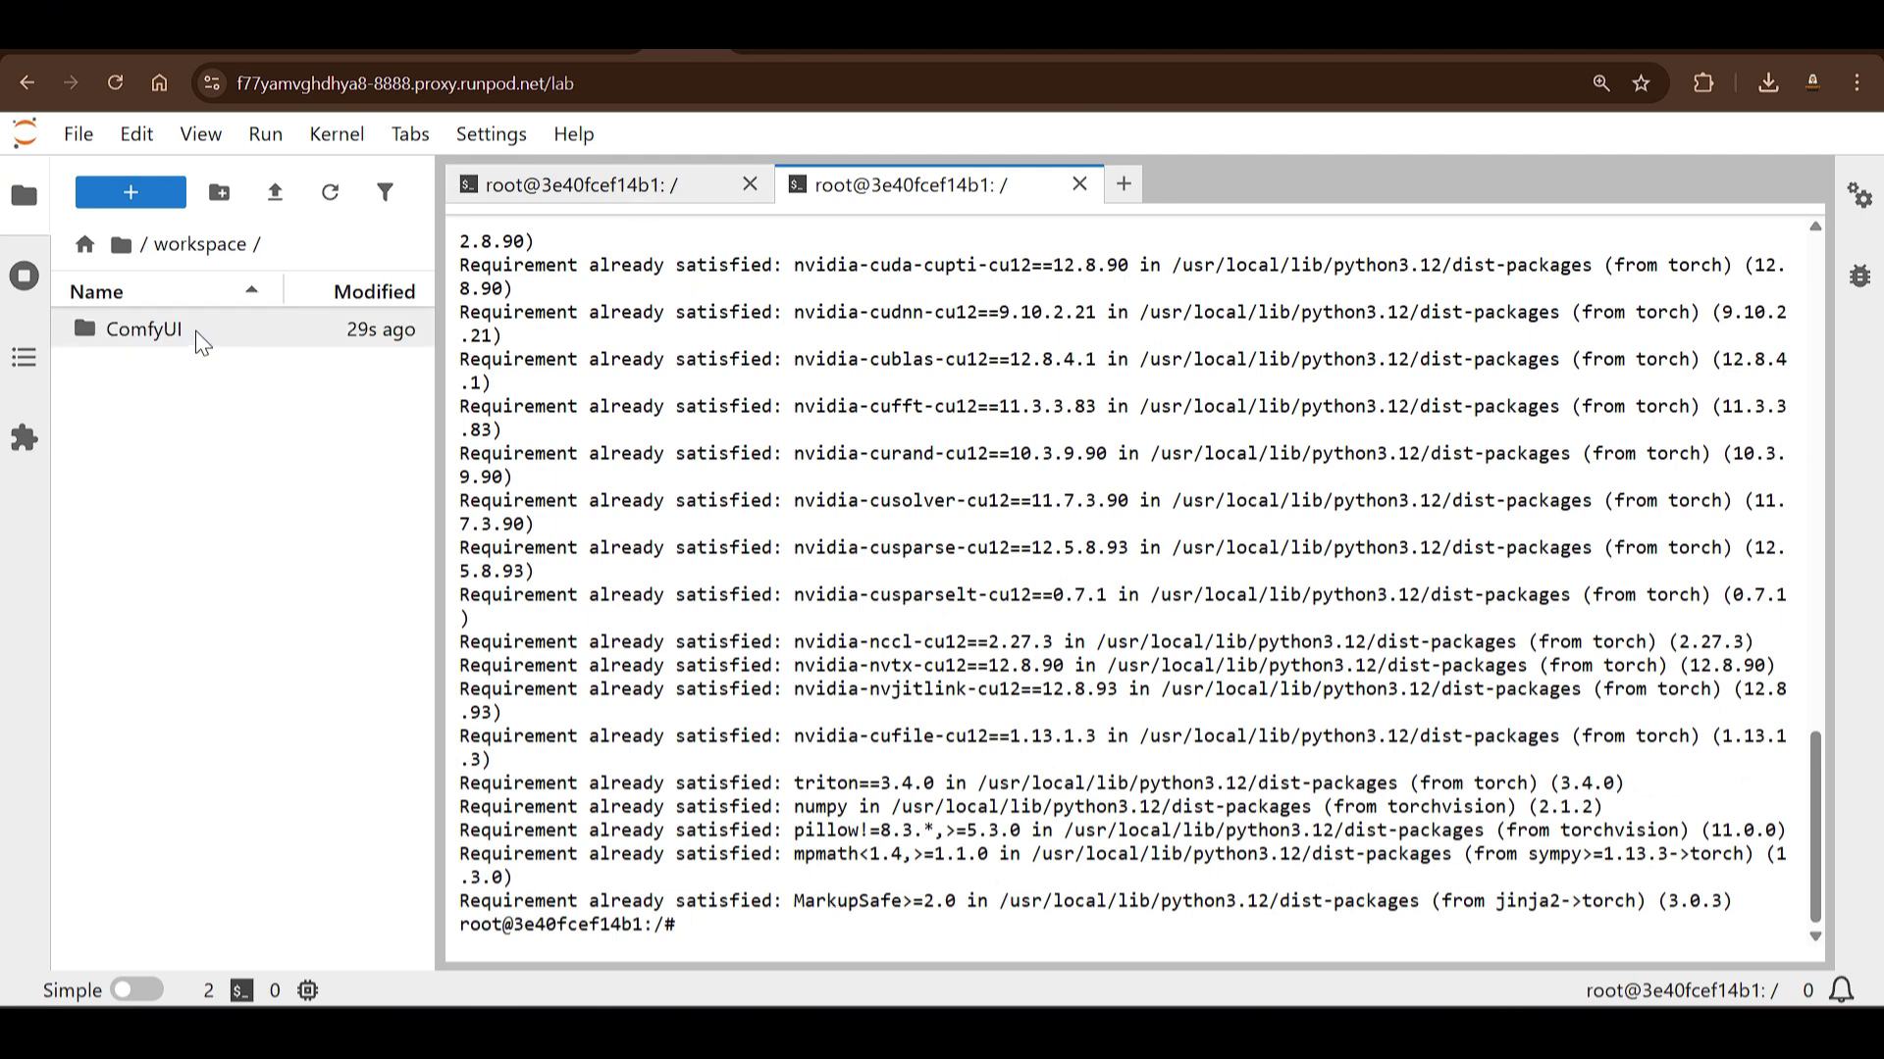
pyautogui.click(726, 947)
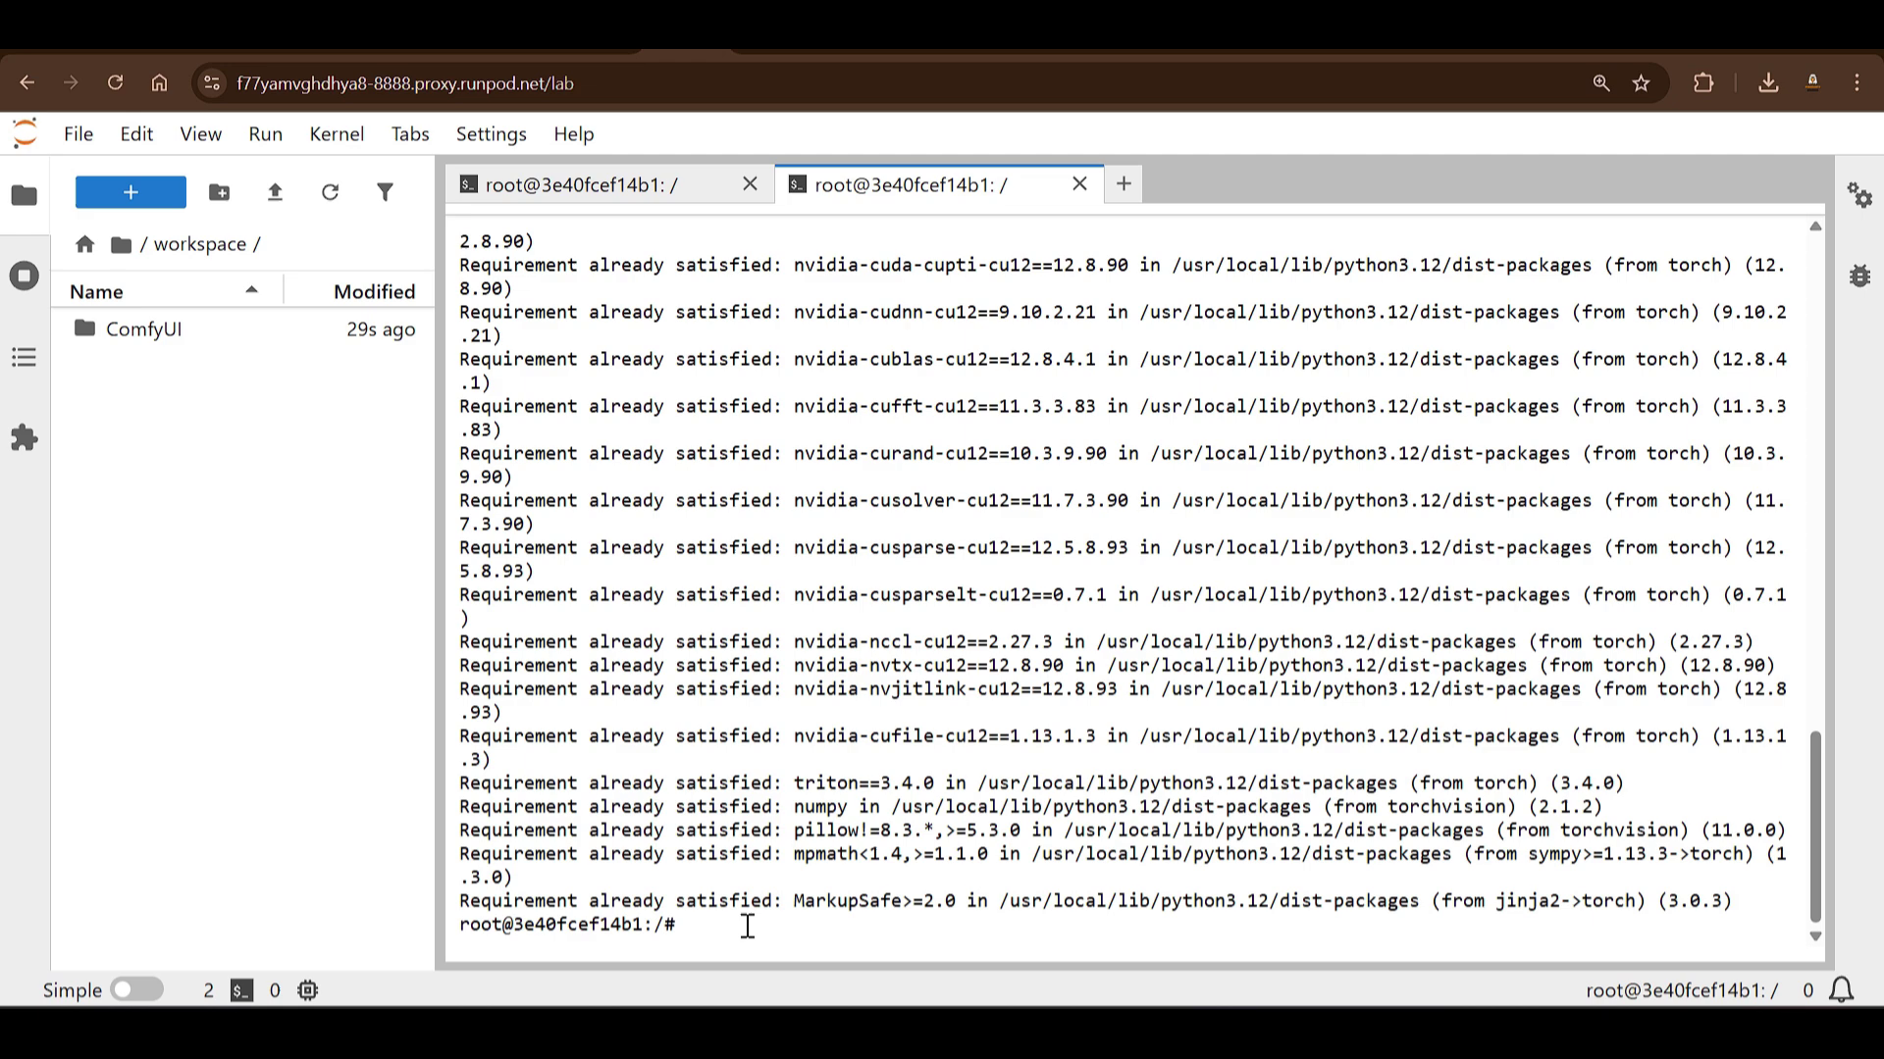
pyautogui.write('clear')
pyautogui.press('Return')
pyautogui.write('cd ComfyUI/')
pyautogui.press('Return')
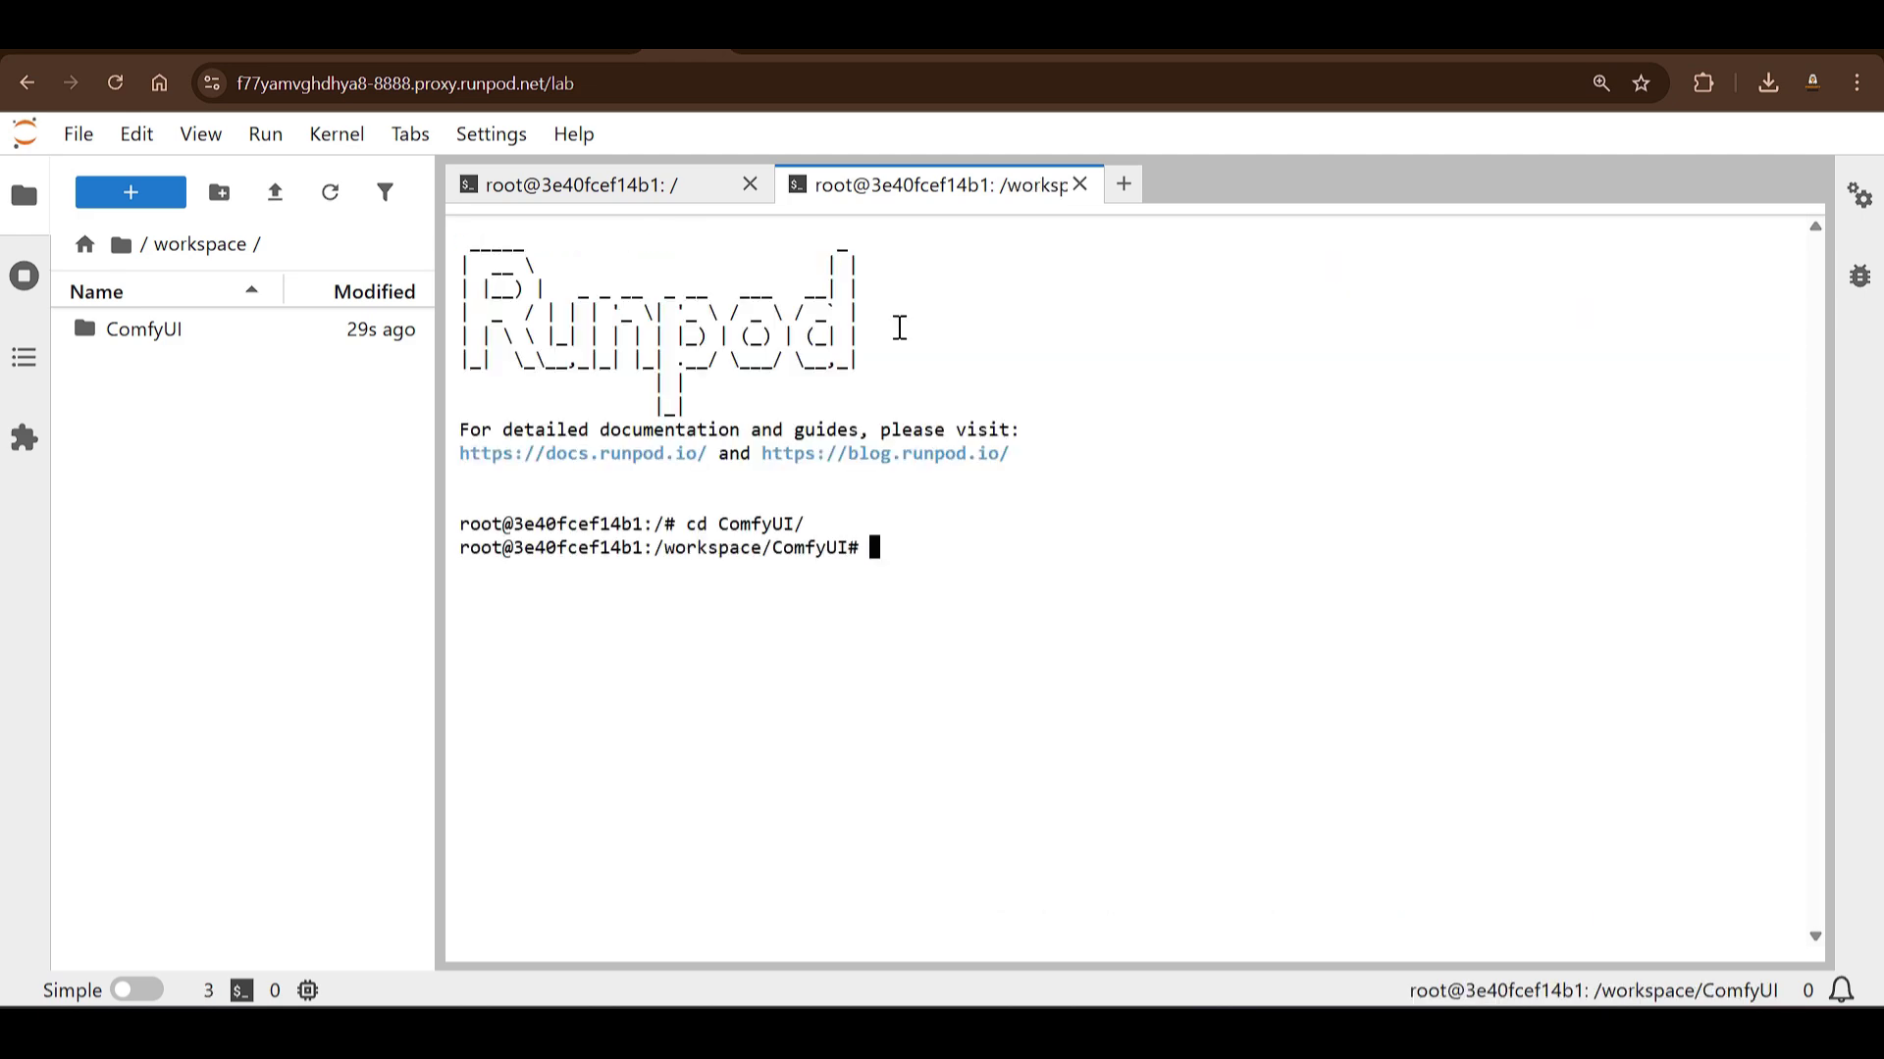
# Step: Copy 'pip install -r requirements.txt' from the README and run it in the ComfyUI terminal
pyautogui.hotkey('ctrl', 'Tab')
pyautogui.scroll(-3, 915, 657)
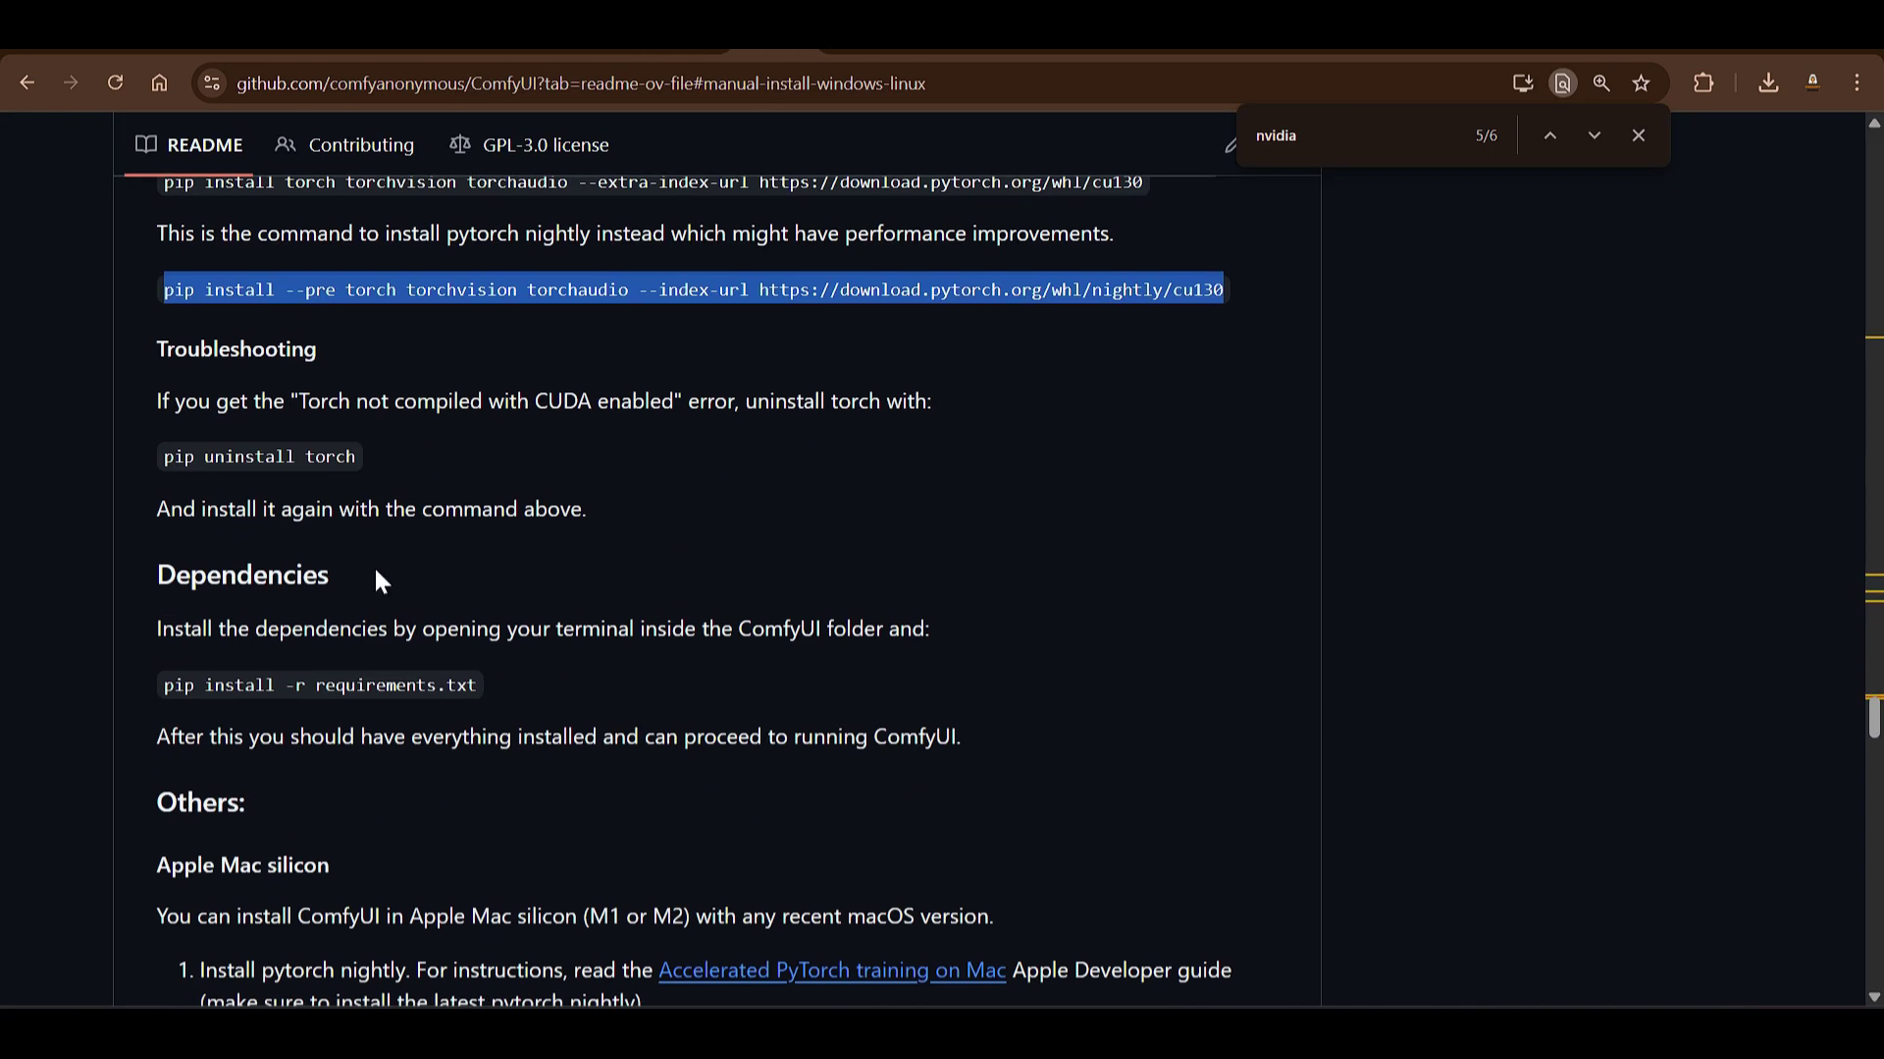
pyautogui.tripleClick(181, 685)
pyautogui.hotkey('ctrl', 'Tab')
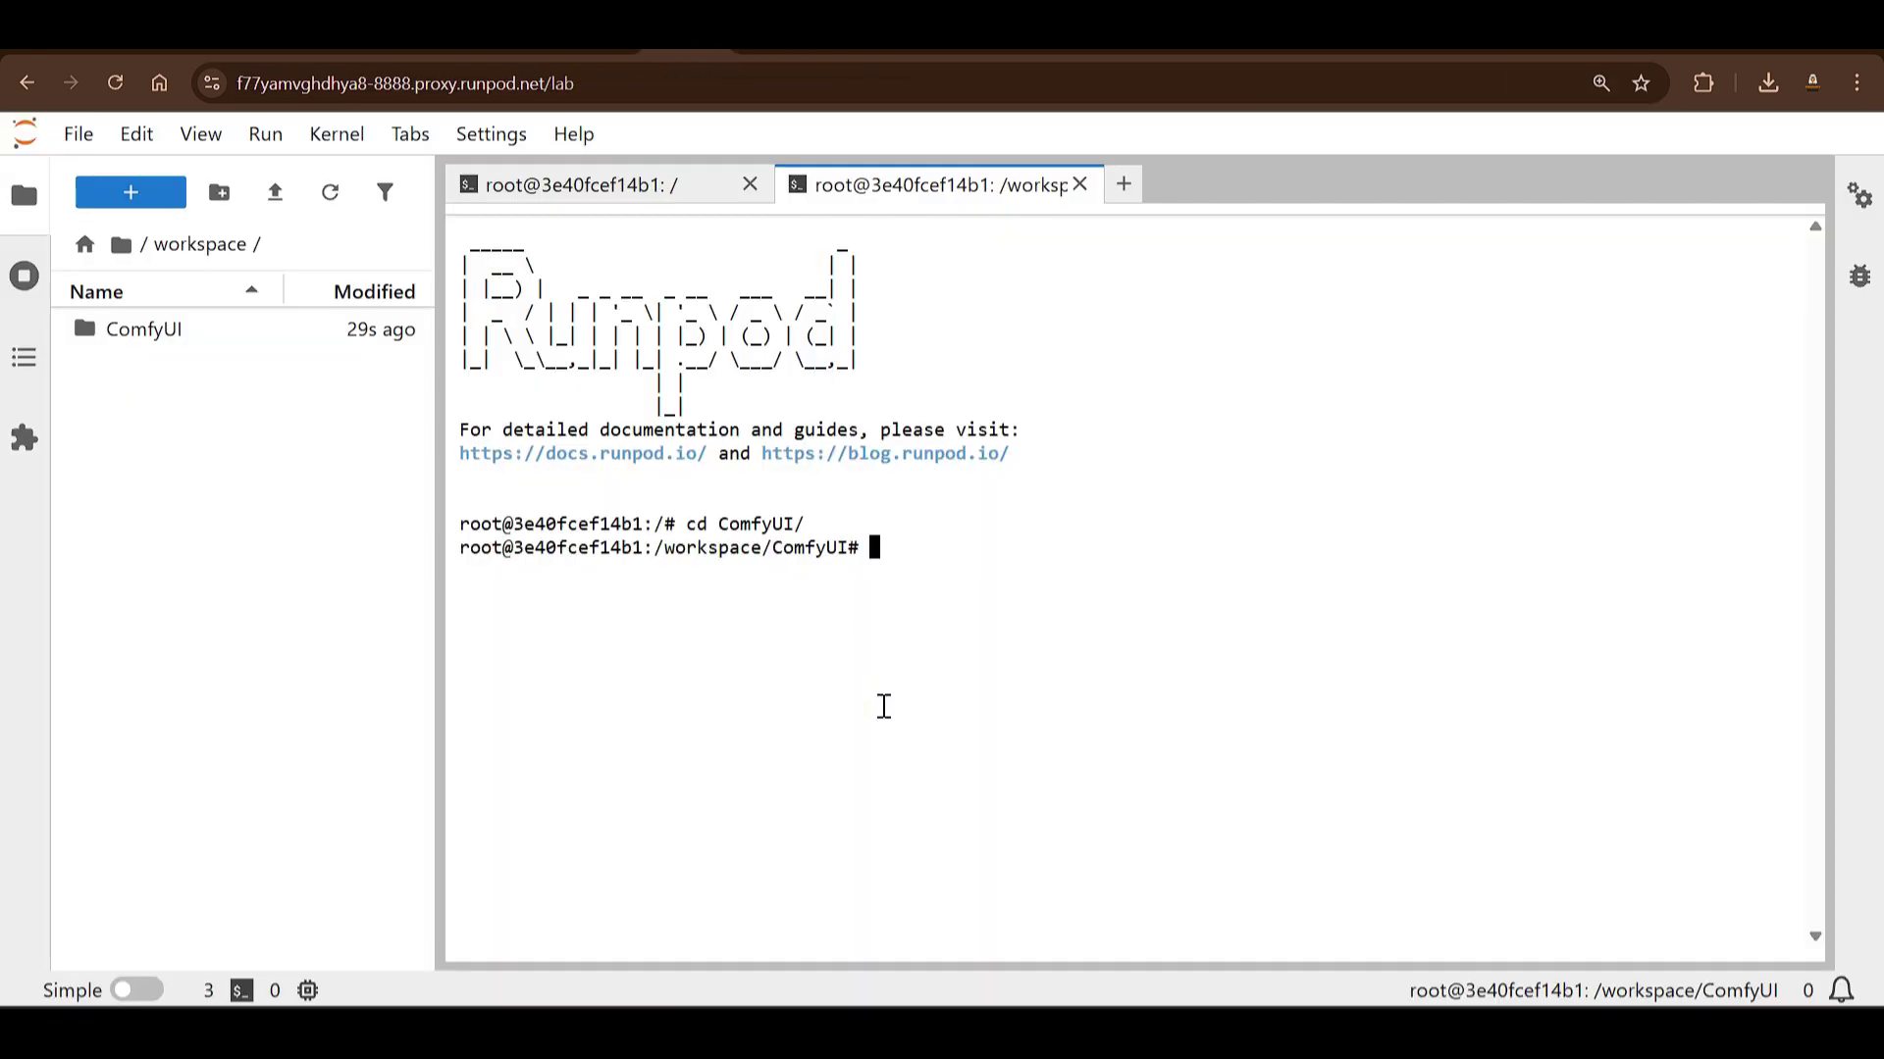
pyautogui.write('pip install -r requirements.txt')
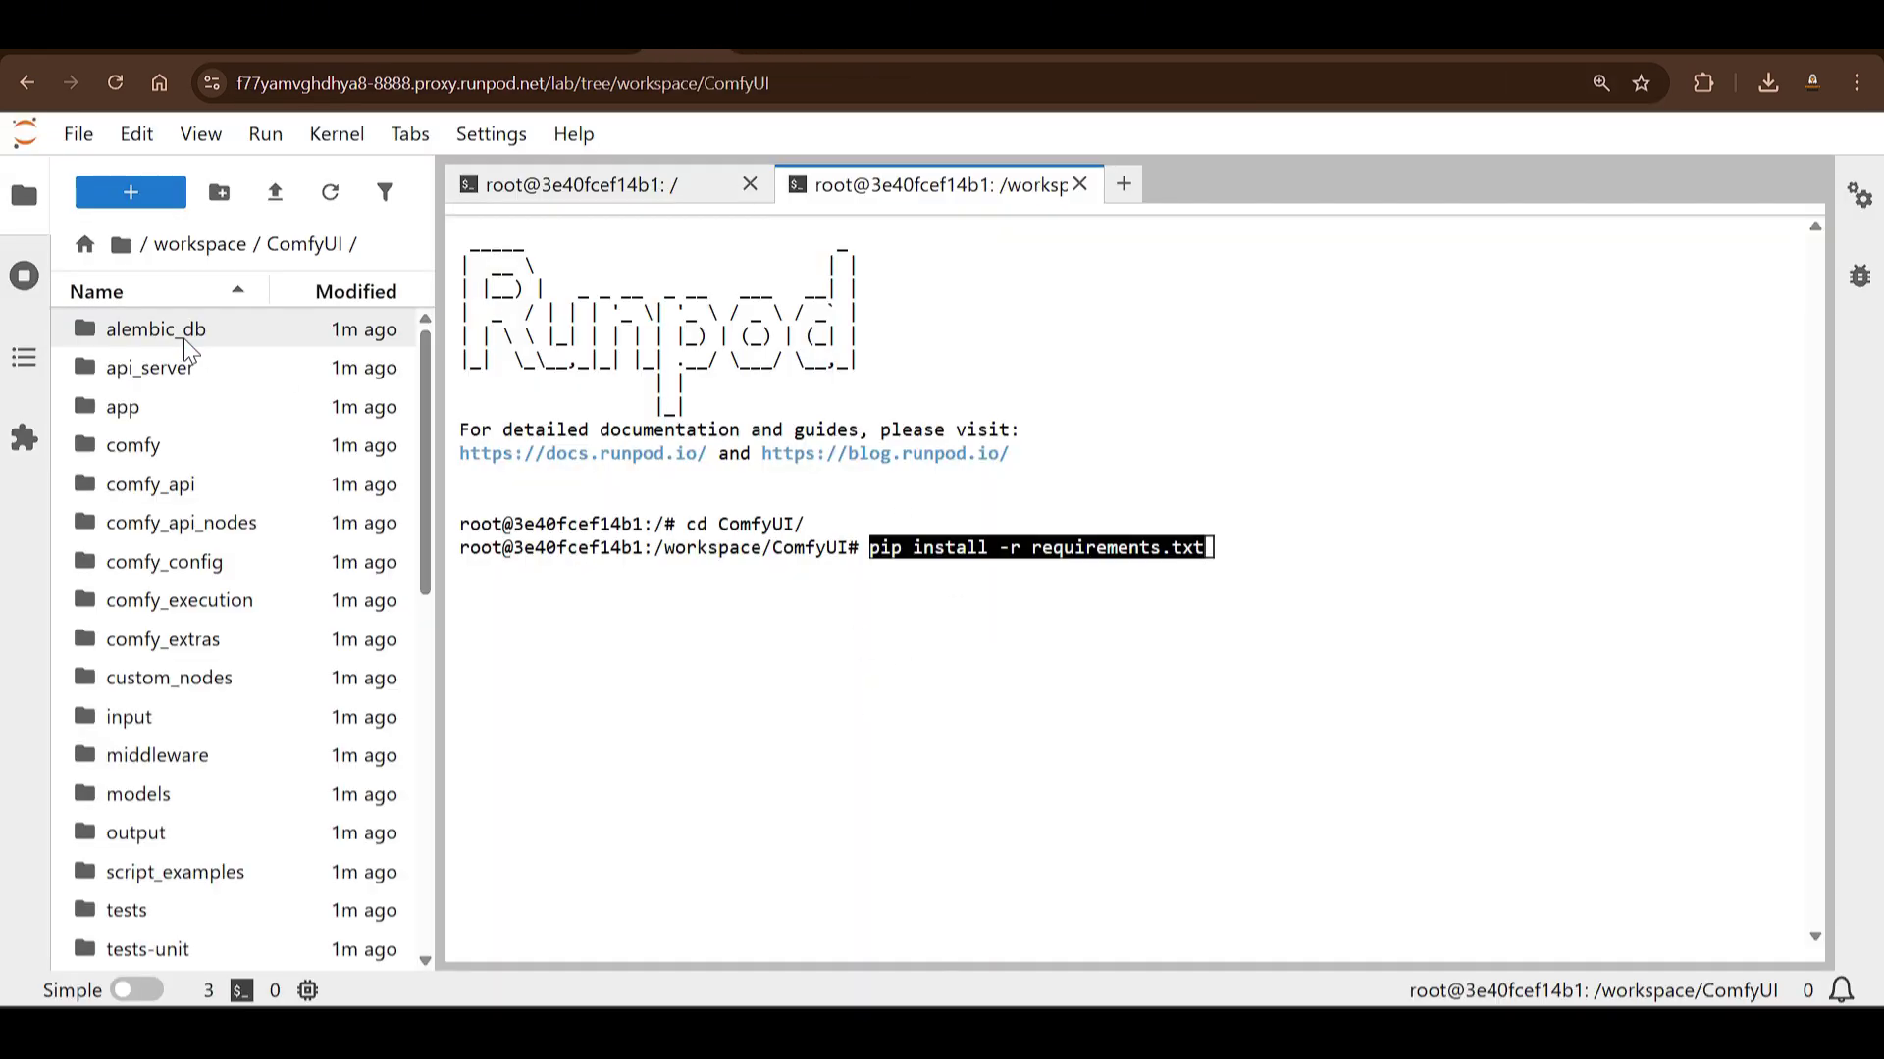
pyautogui.scroll(-10, 202, 596)
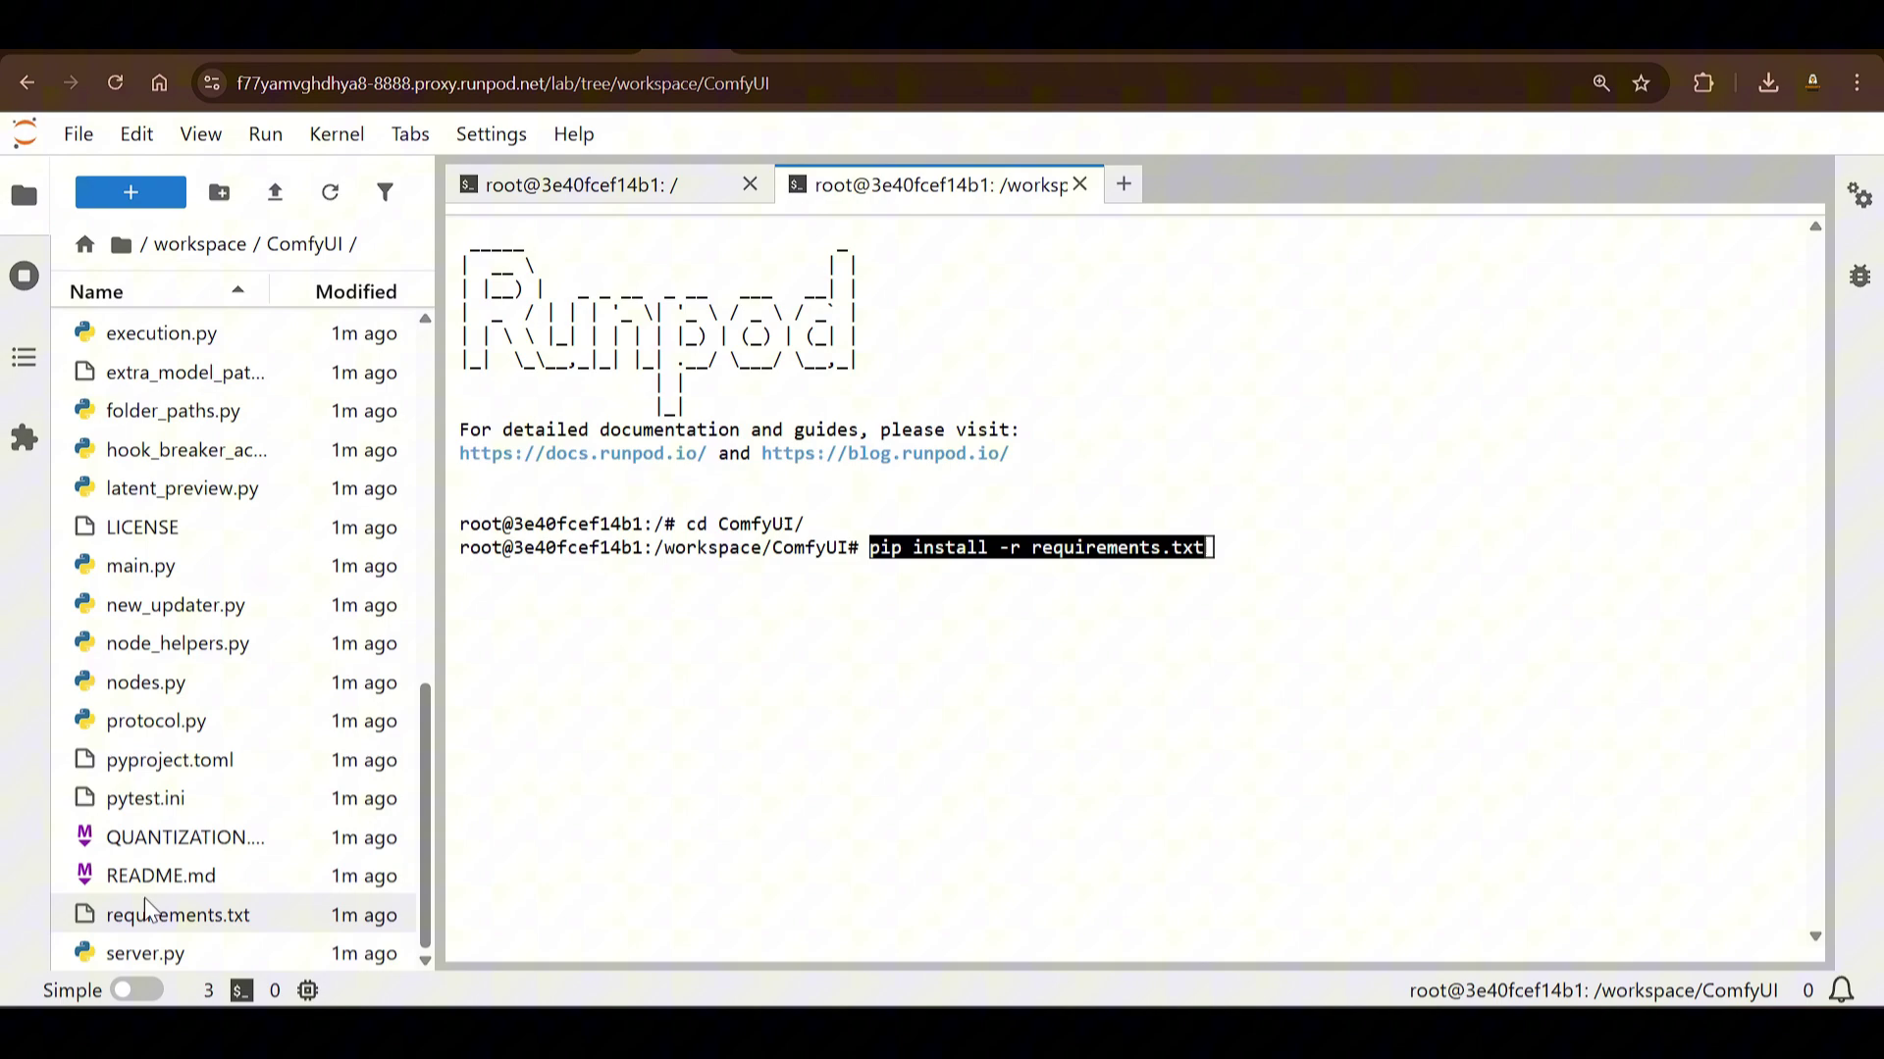
pyautogui.click(144, 897)
pyautogui.click(912, 631)
pyautogui.press('Return')
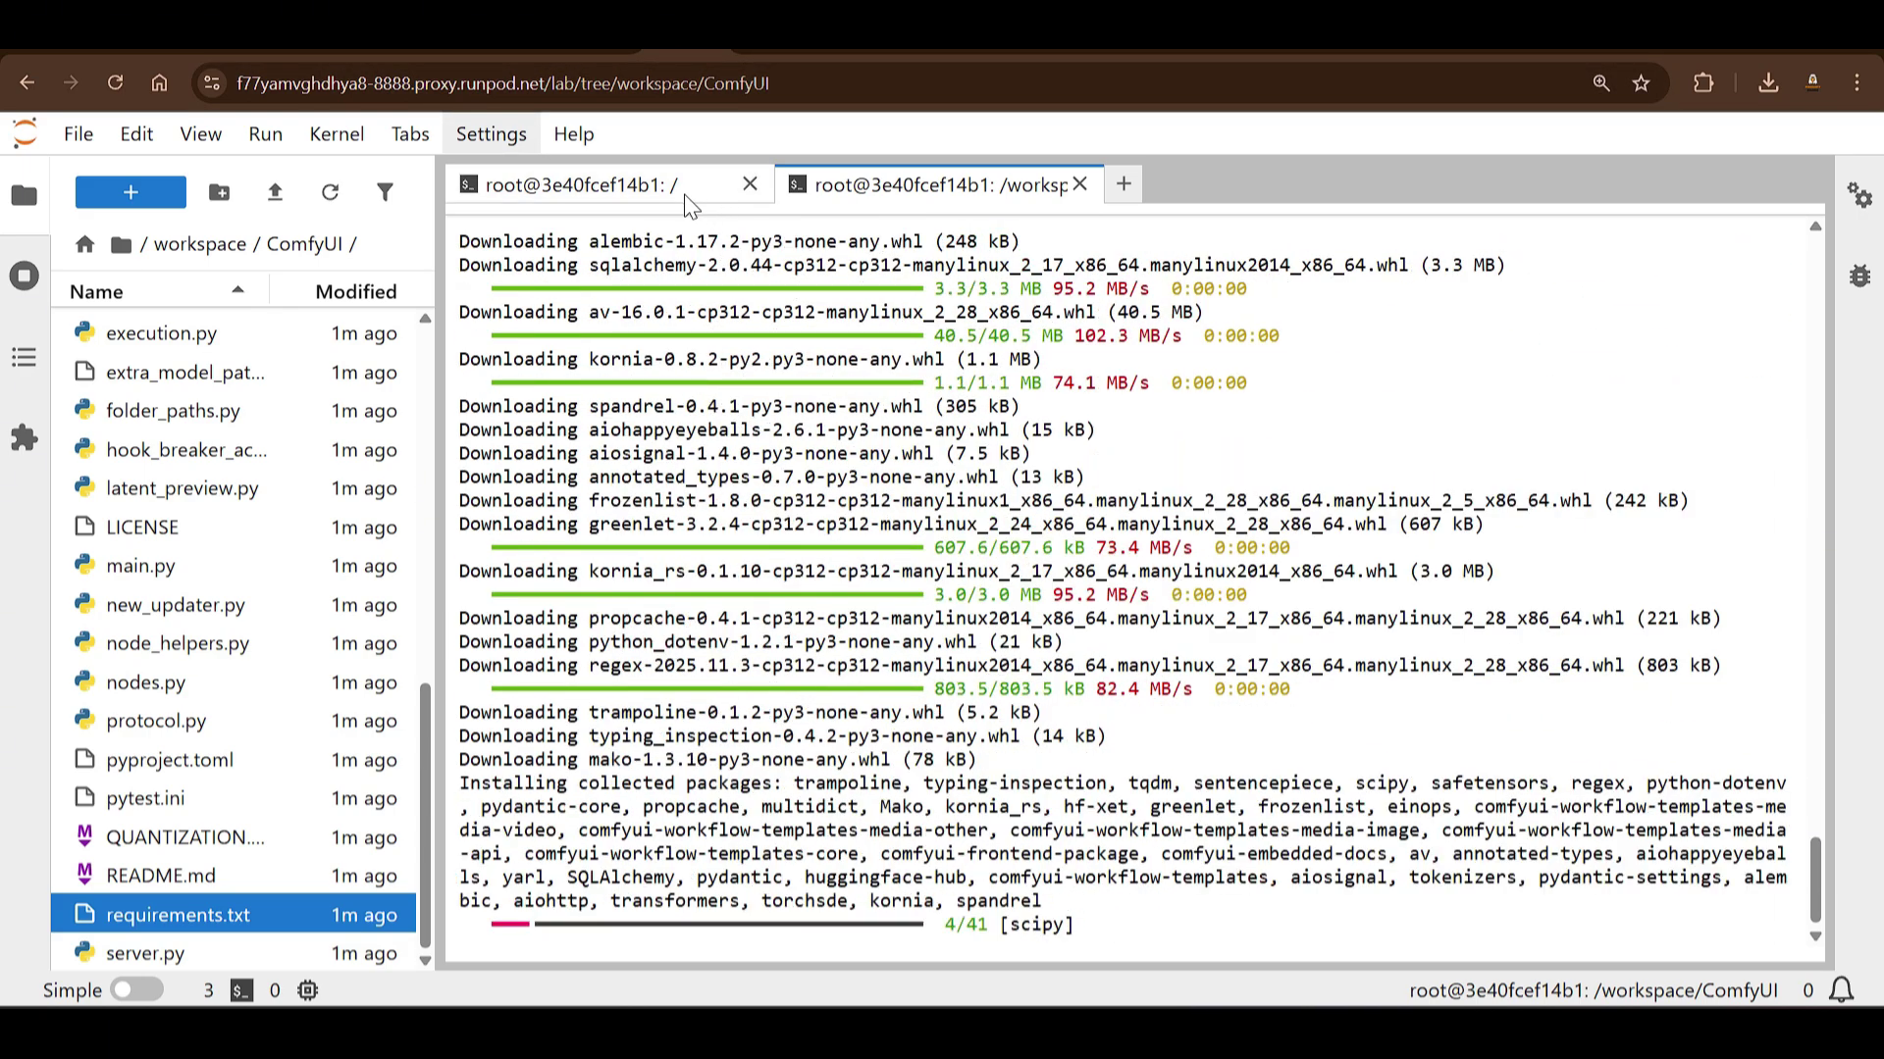
# Step: Close the first root terminal and clear the remaining terminal with Ctrl+L
pyautogui.click(690, 187)
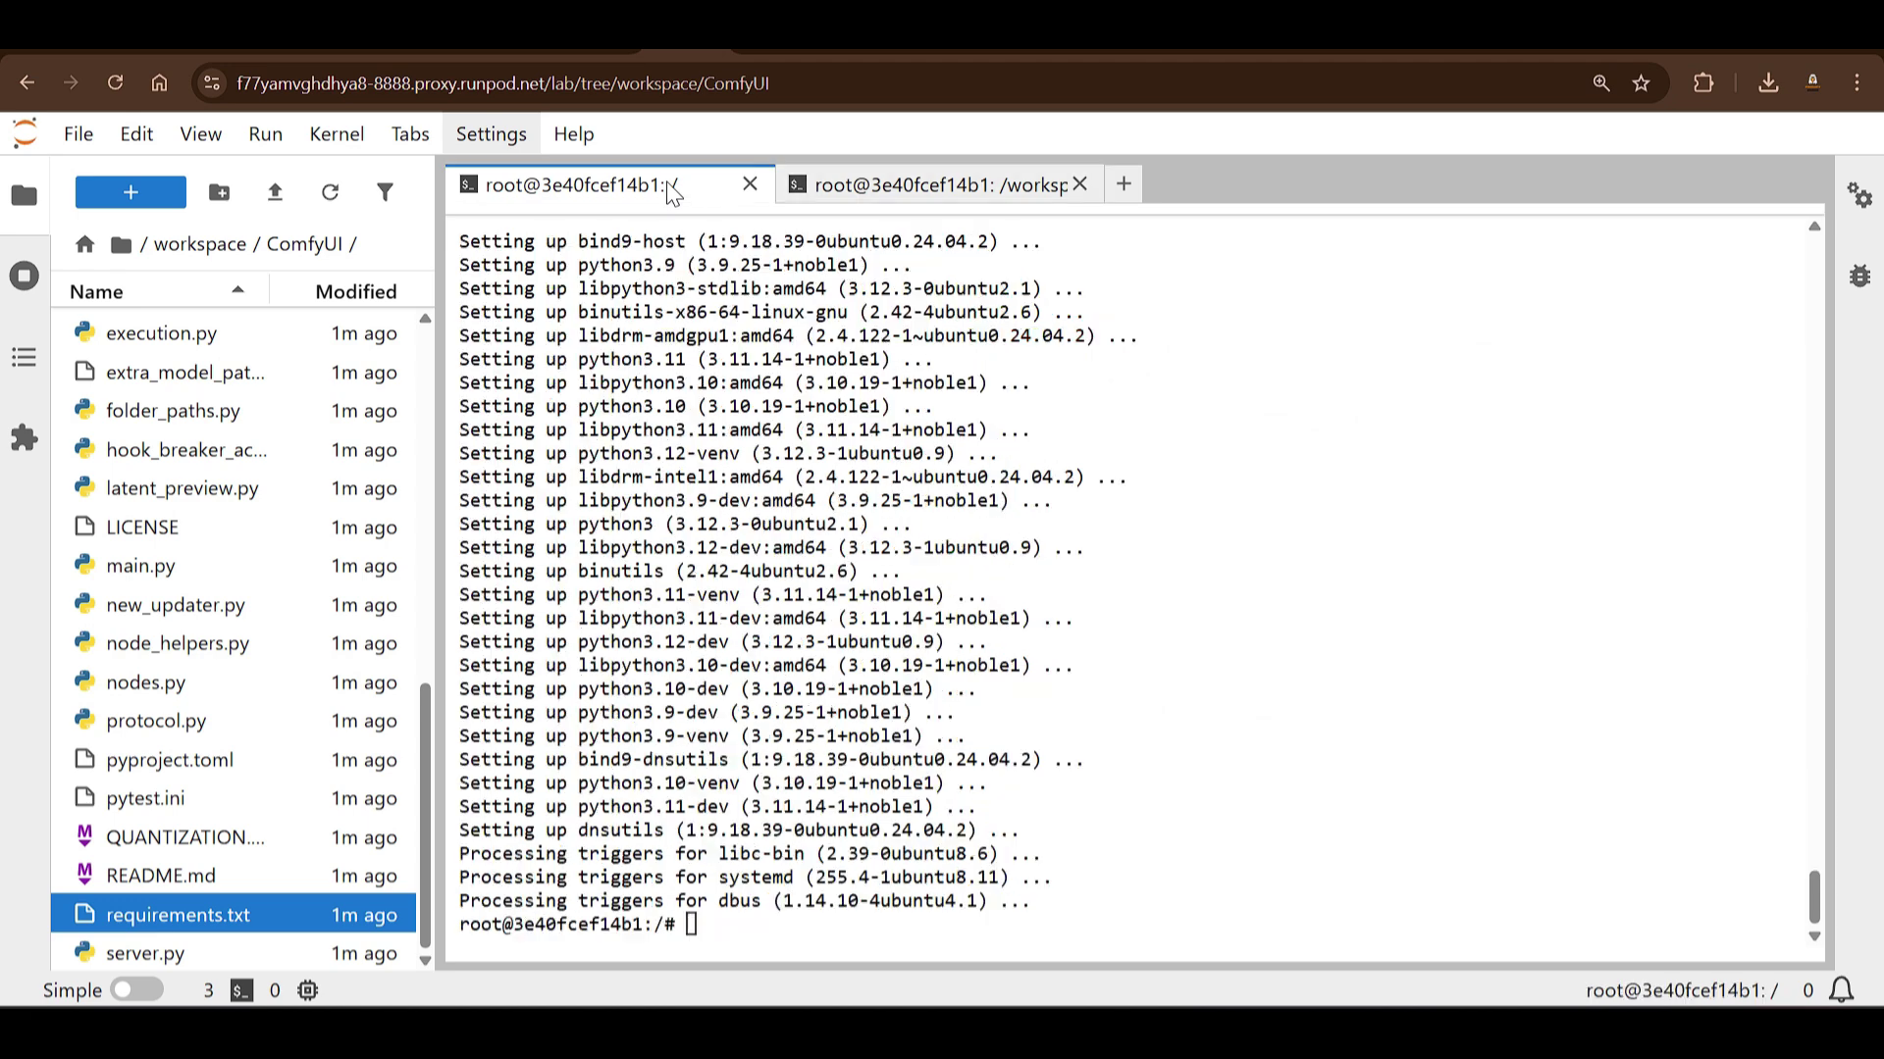
pyautogui.click(749, 184)
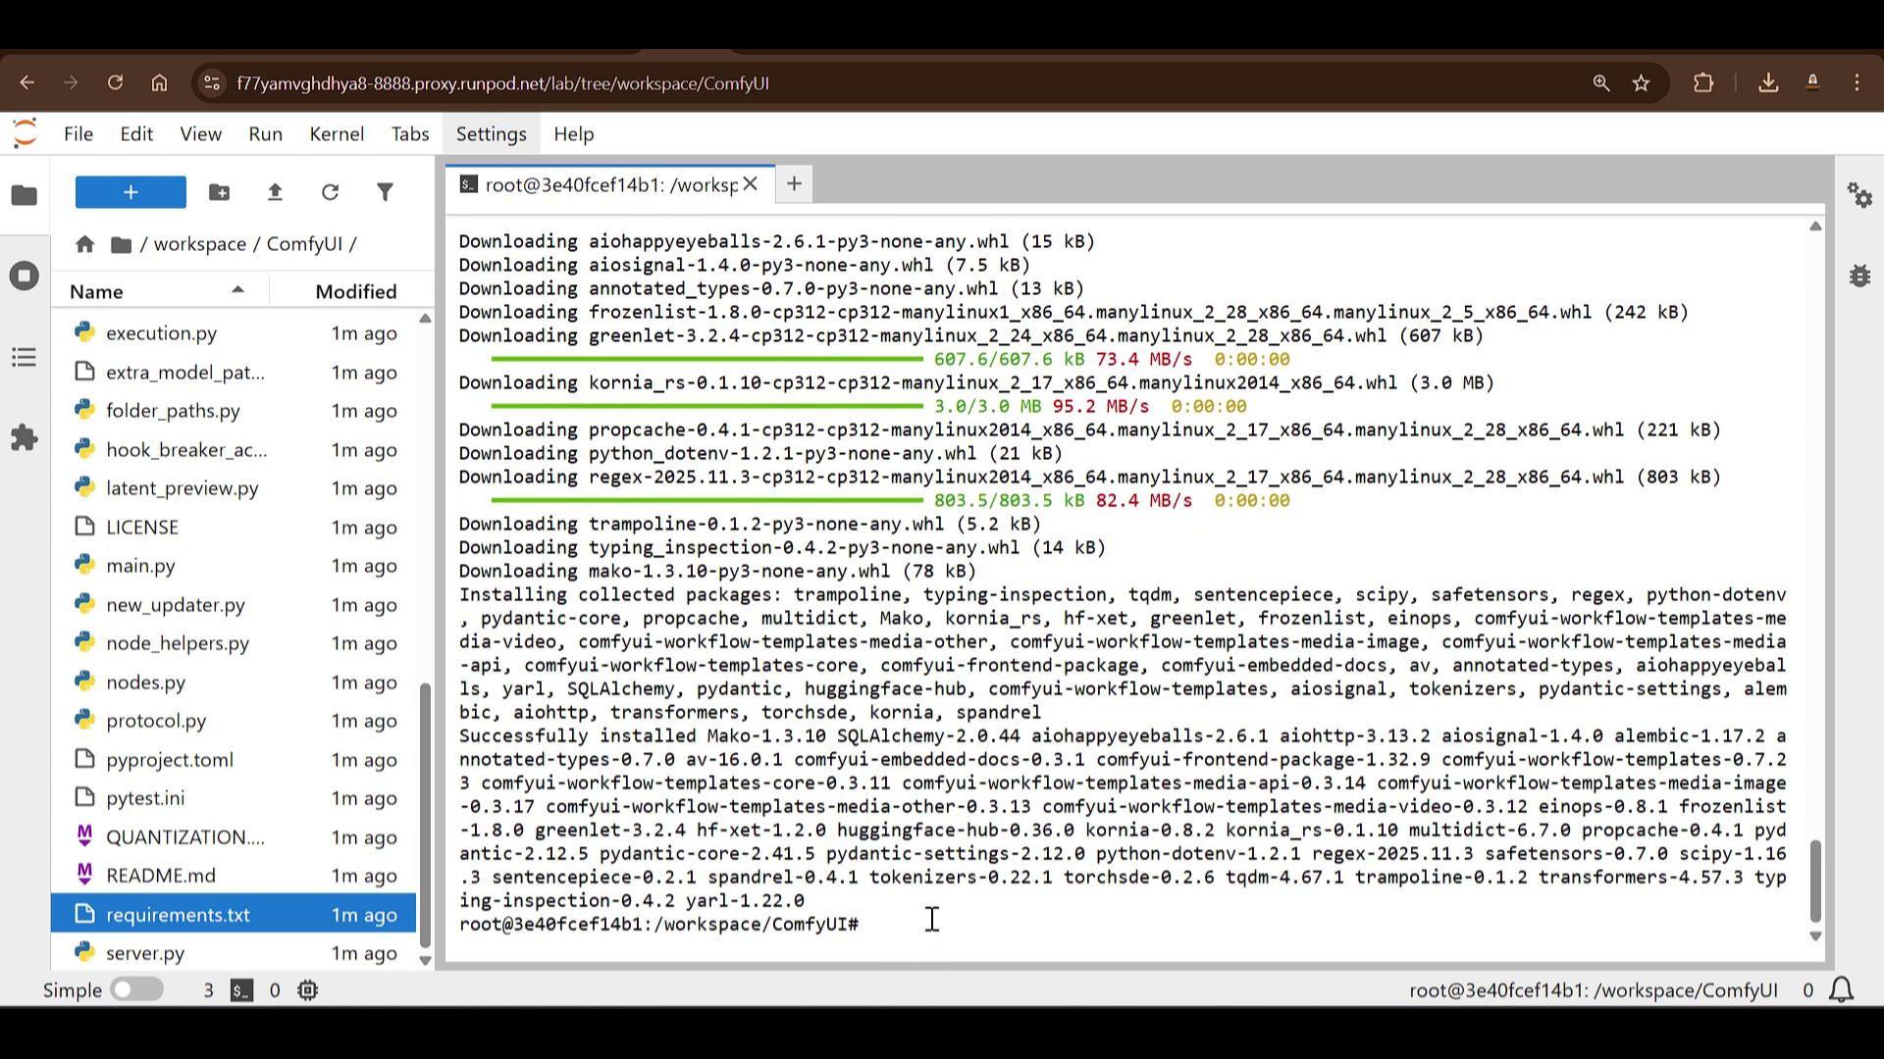
pyautogui.hotkey('ctrl', 'l')
# Step: Run 'python main.py --listen 0.0.0.0 --port 8188' in the ComfyUI folder
pyautogui.click(175, 566)
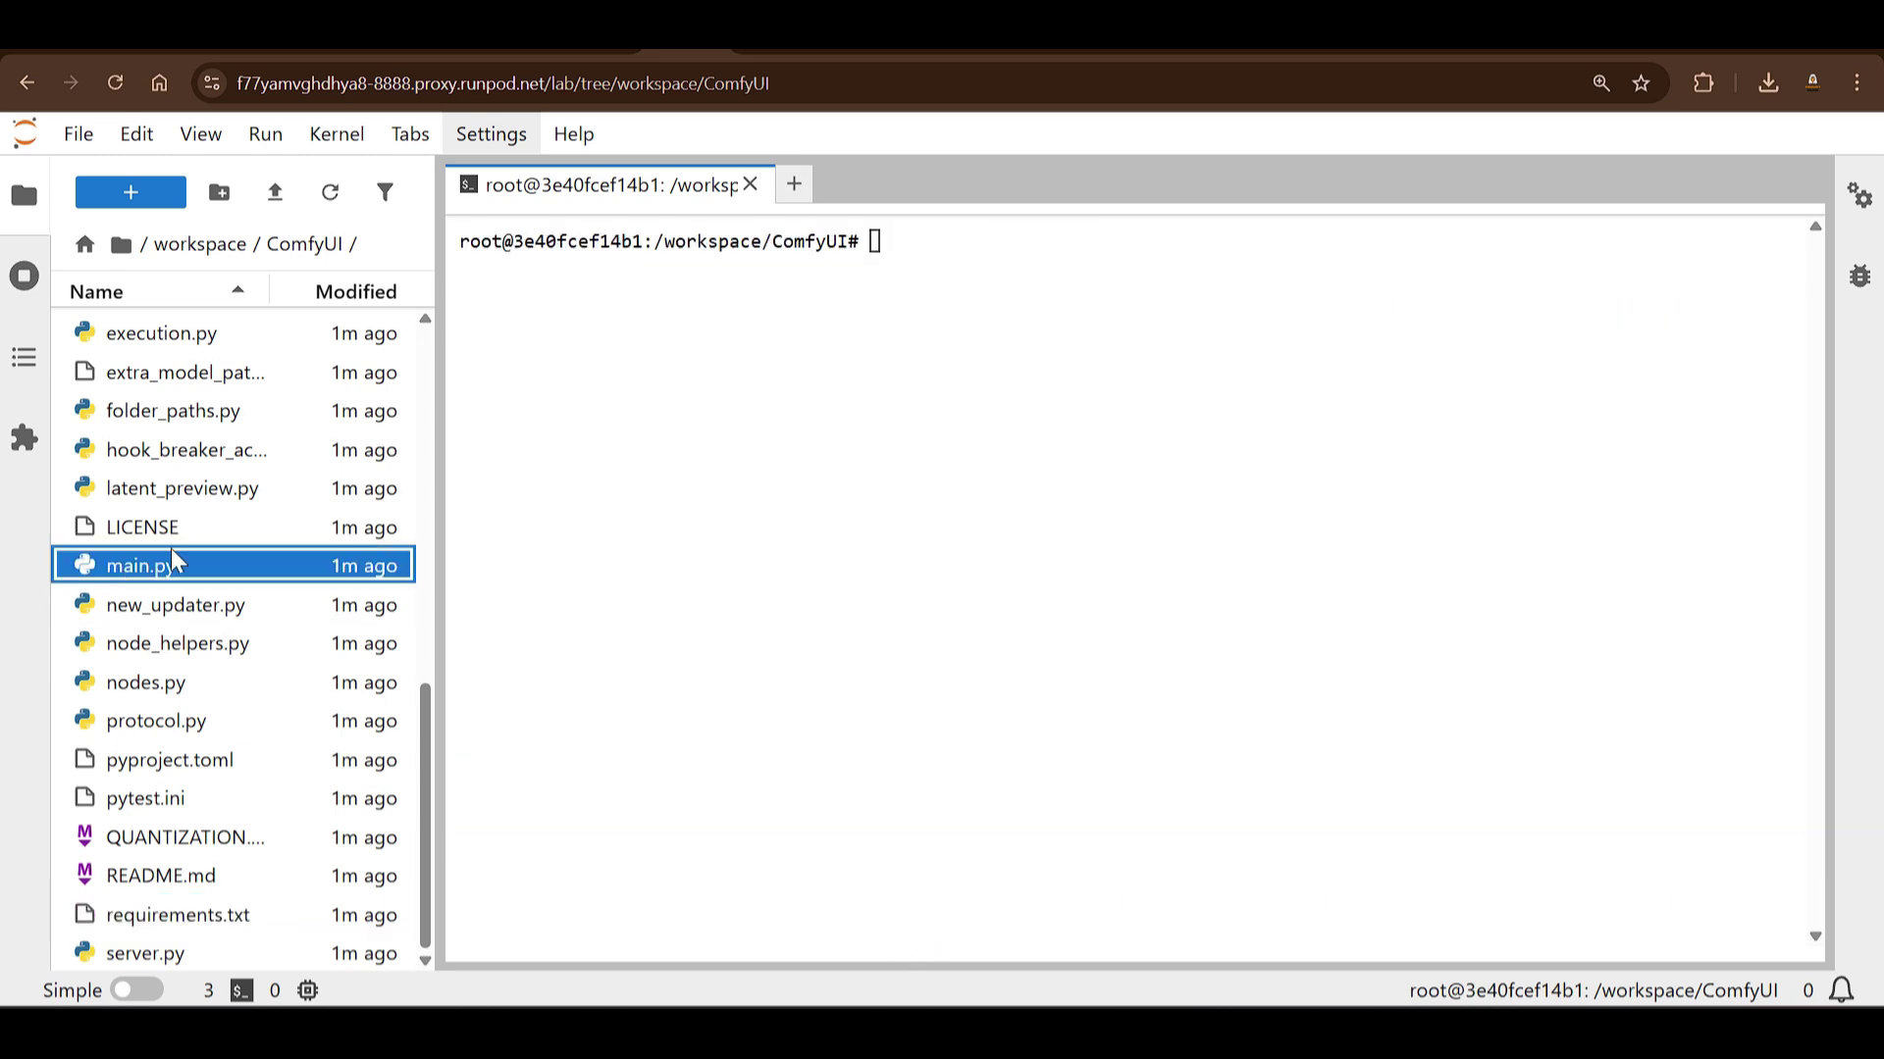
pyautogui.write('p')
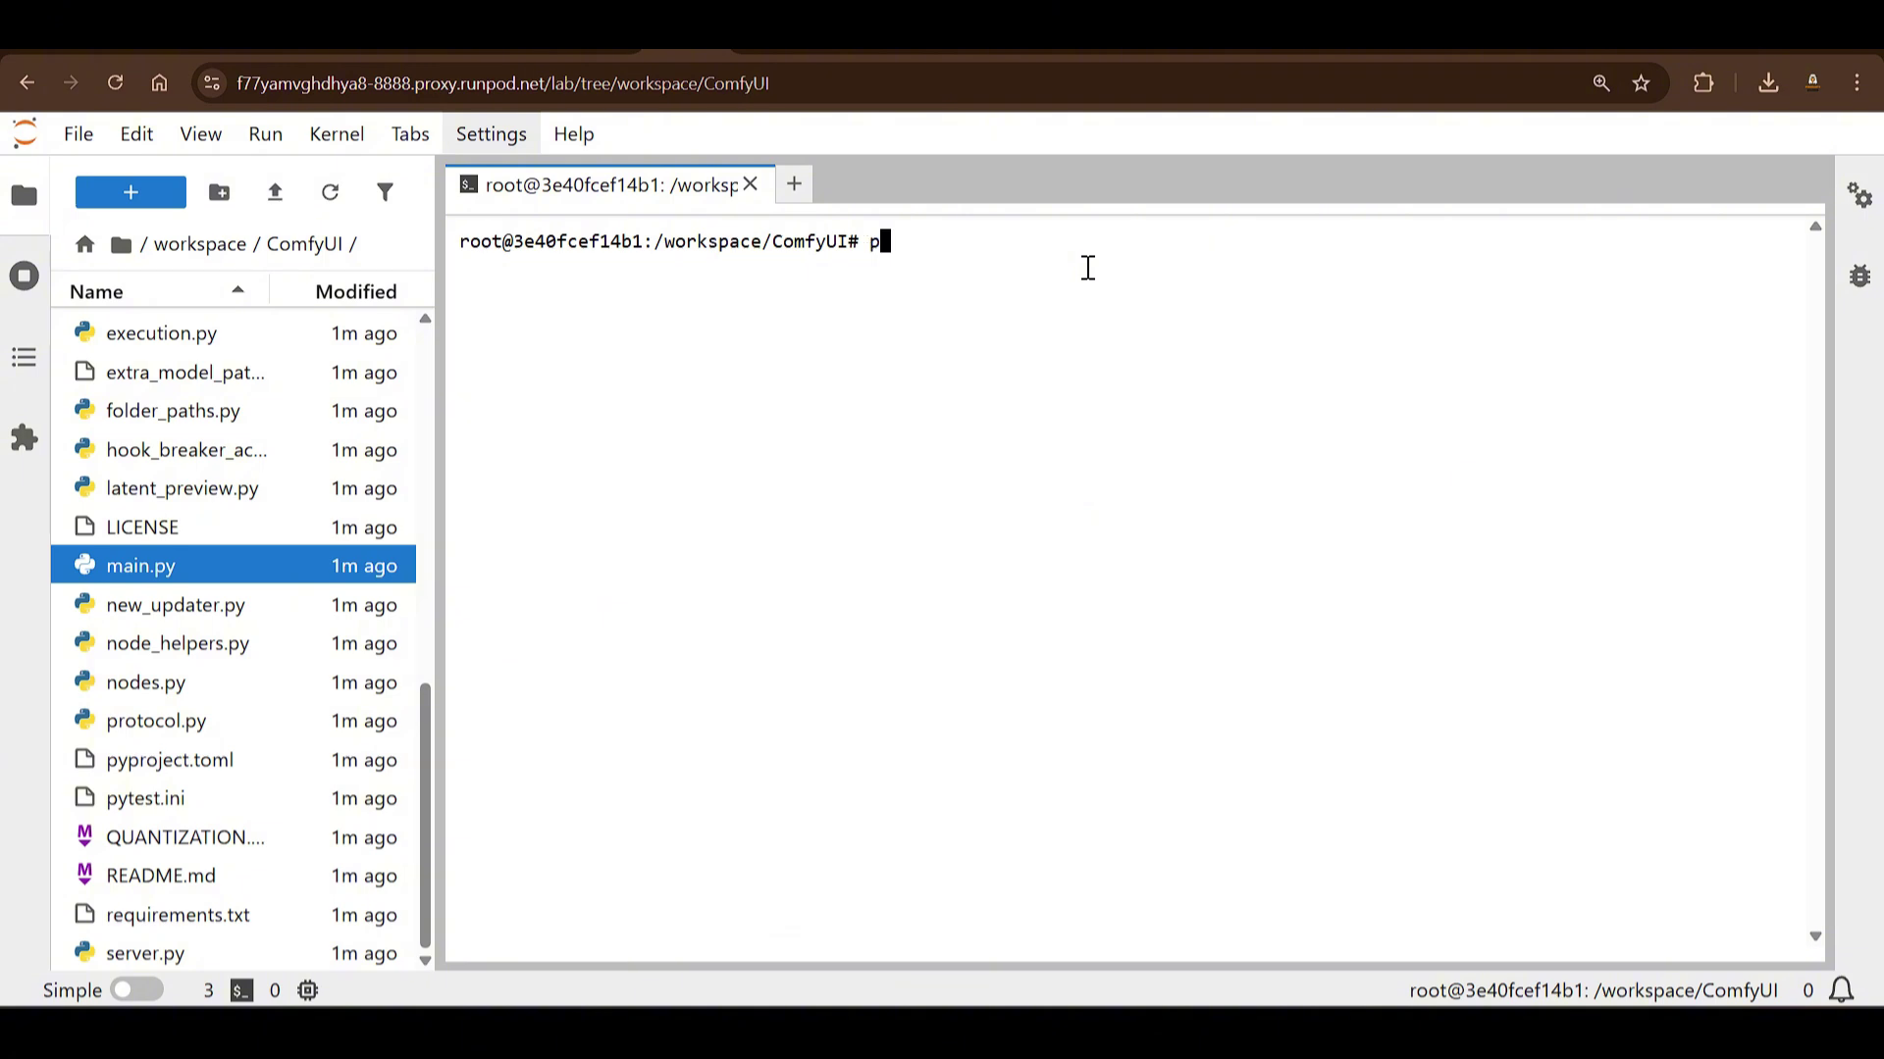
pyautogui.write('ython main.py --port 8188')
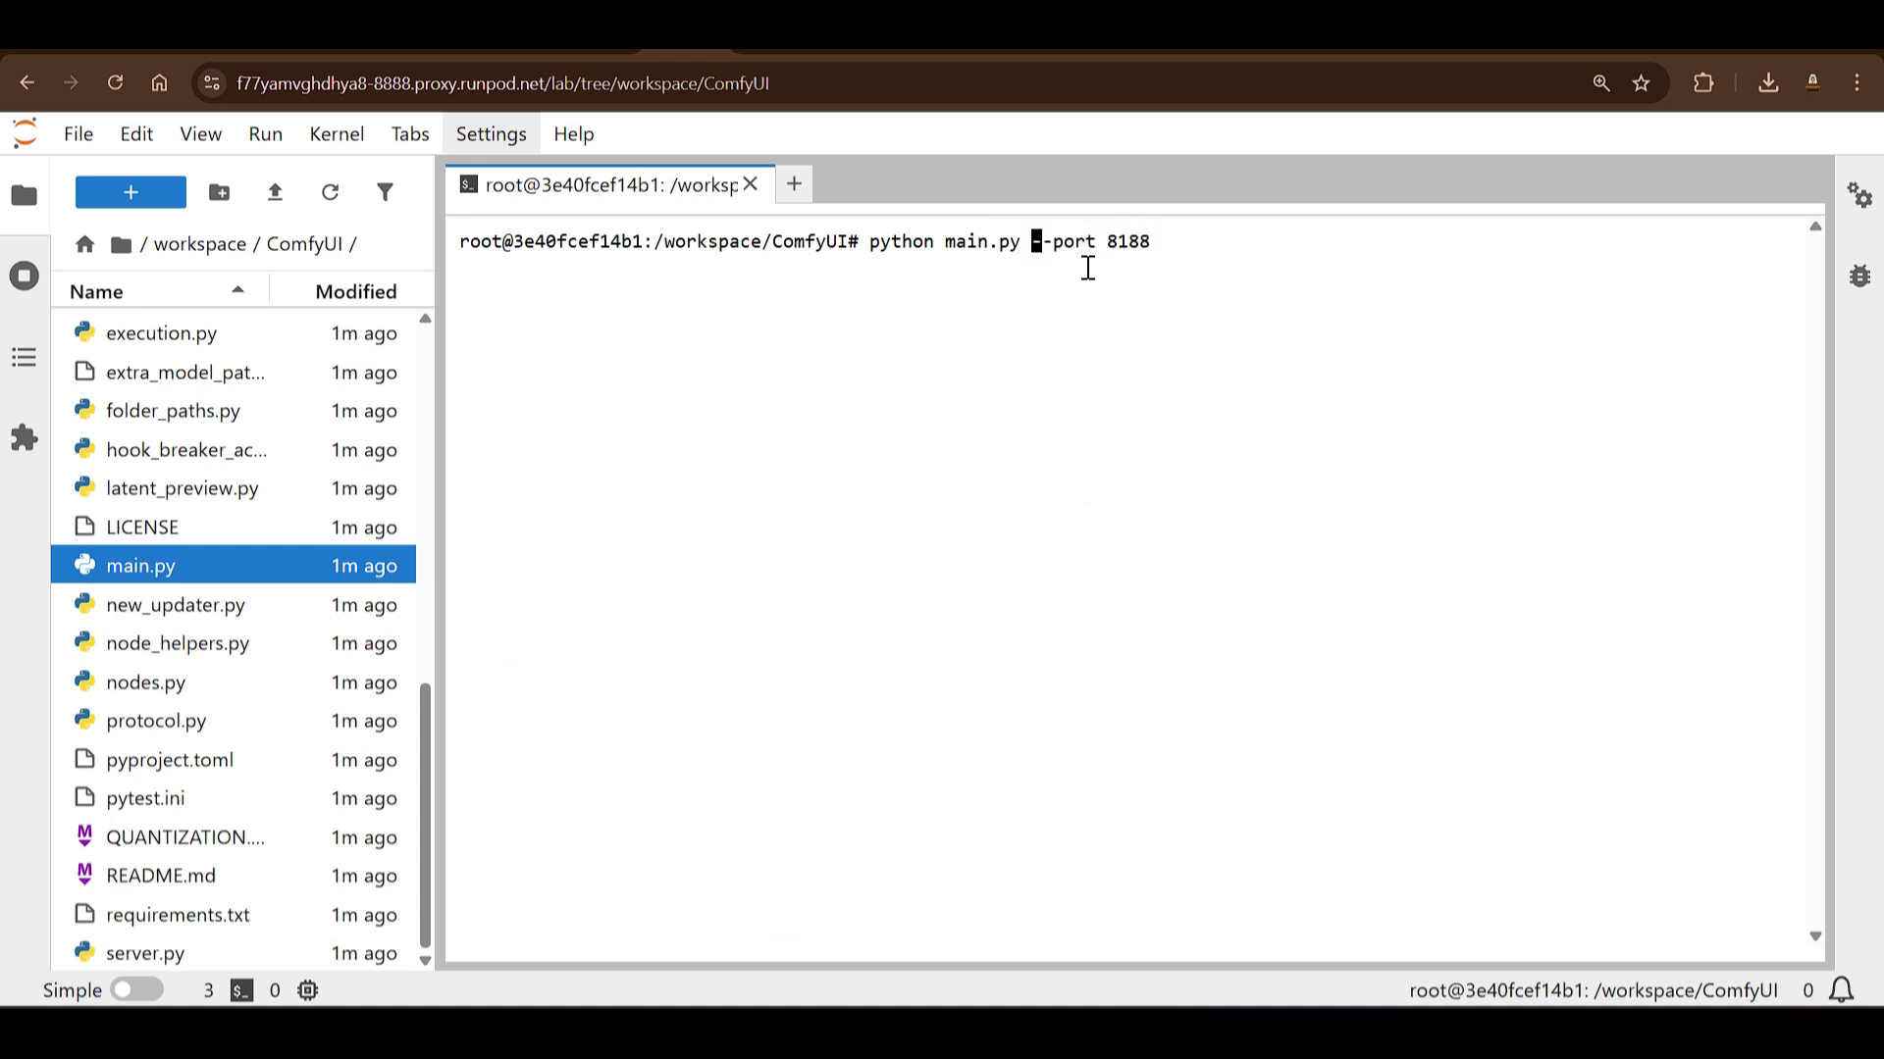
pyautogui.press('Left')
pyautogui.press('Left')
pyautogui.press('Left')
pyautogui.press('Left')
pyautogui.press('Left')
pyautogui.press('Left')
pyautogui.press('Left')
pyautogui.press('Left')
pyautogui.press('Left')
pyautogui.press('Left')
pyautogui.press('Left')
pyautogui.write('--listen ')
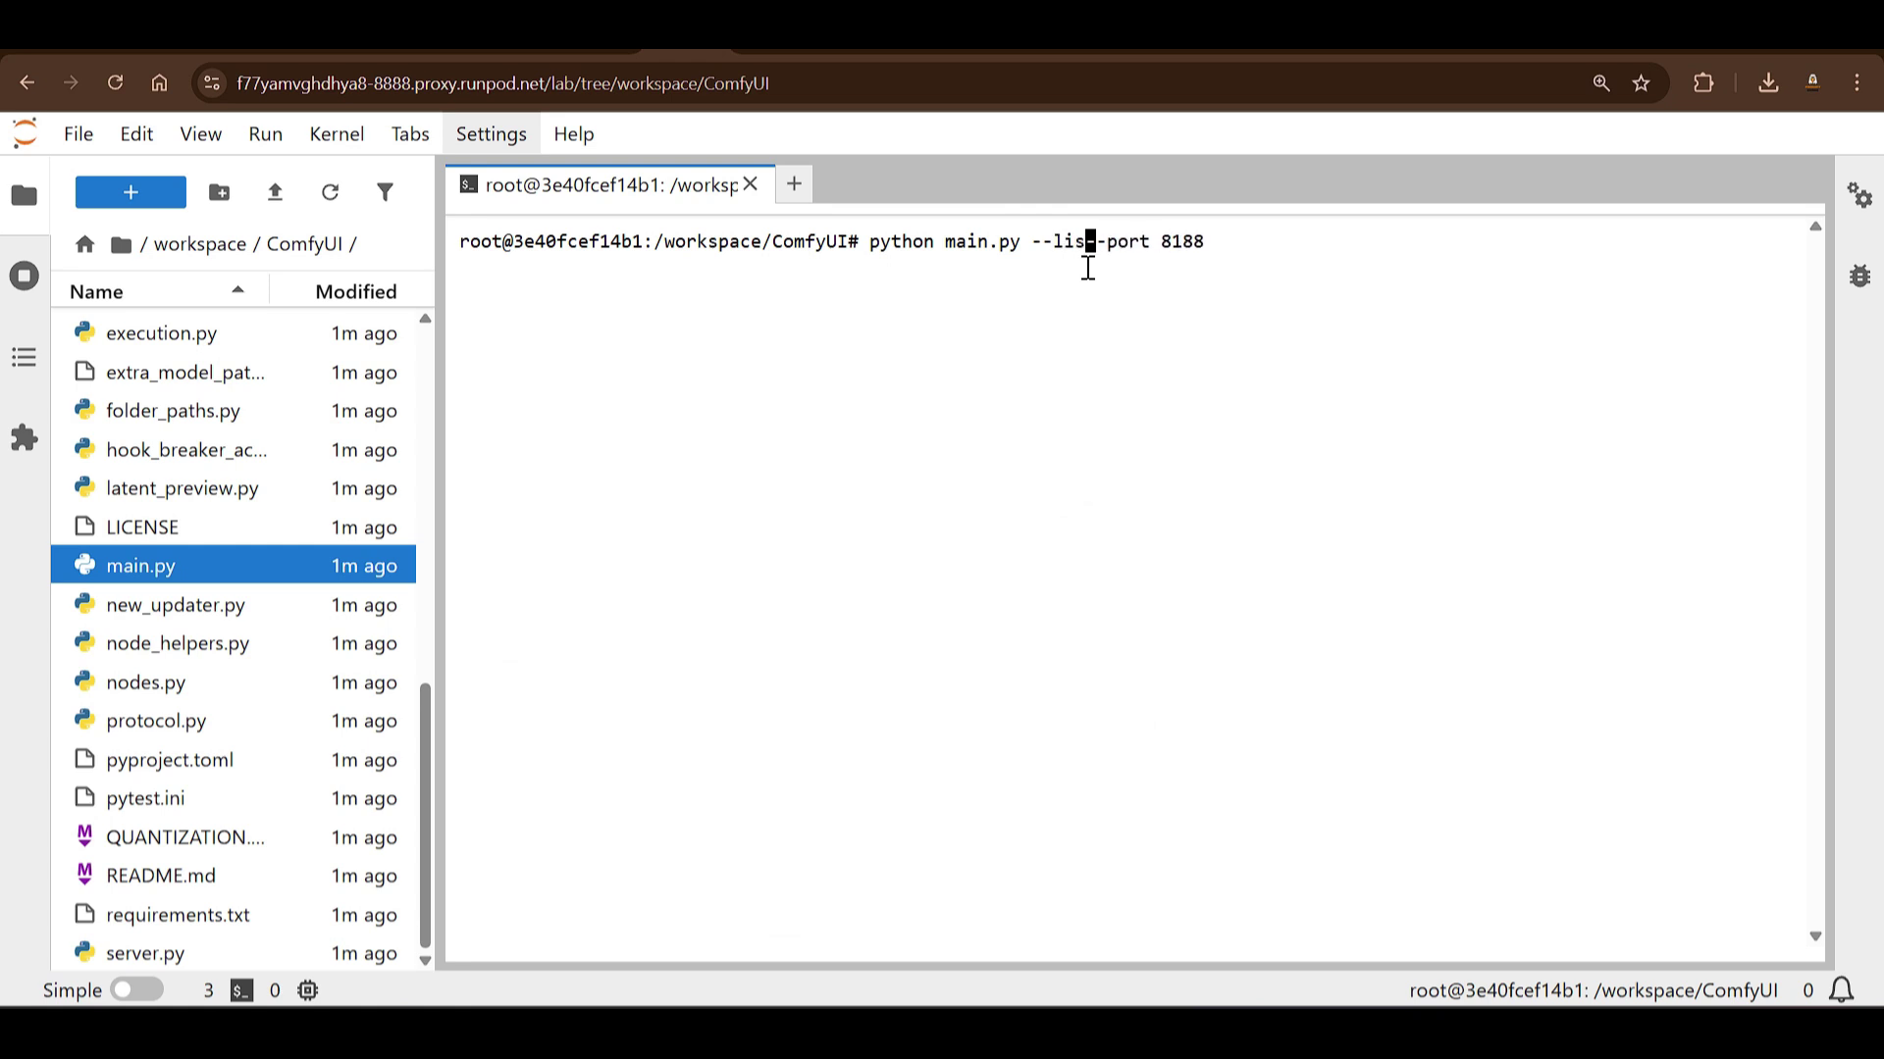
pyautogui.write('0.0.0.0')
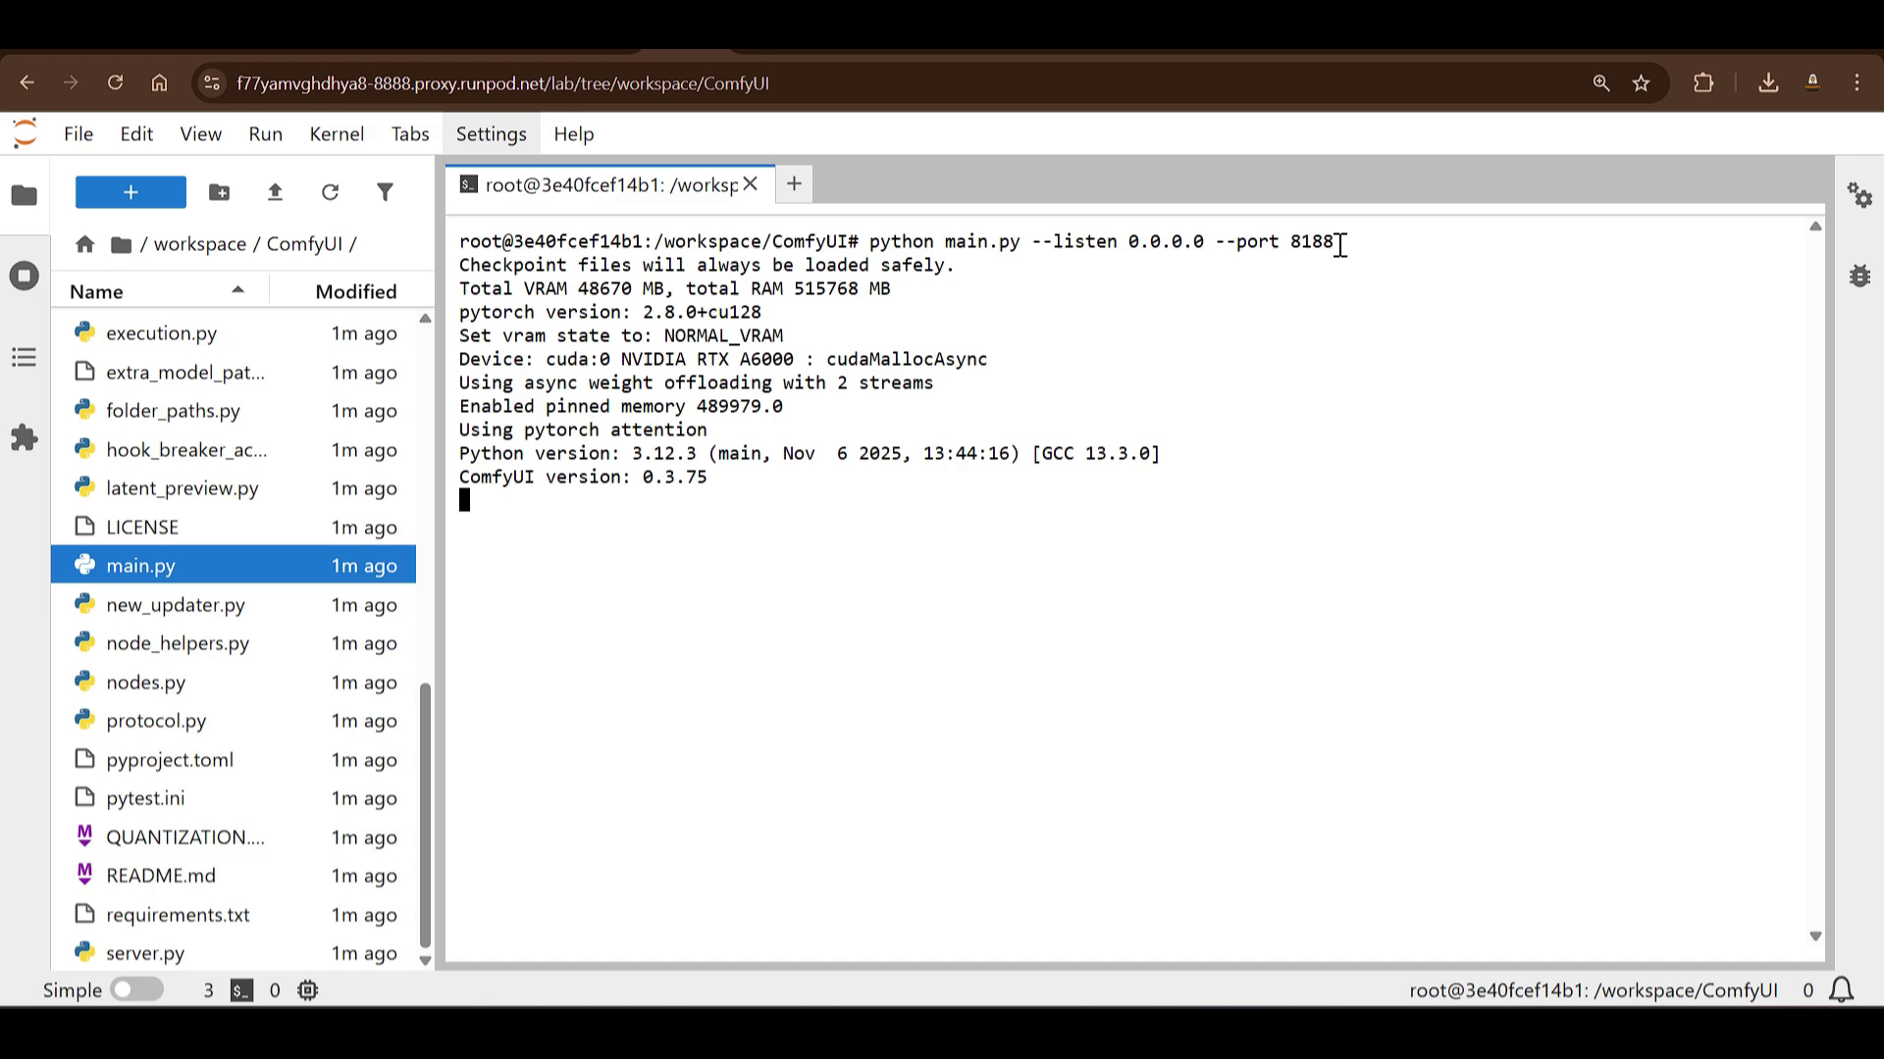
pyautogui.hotkey('ctrl', 'Tab')
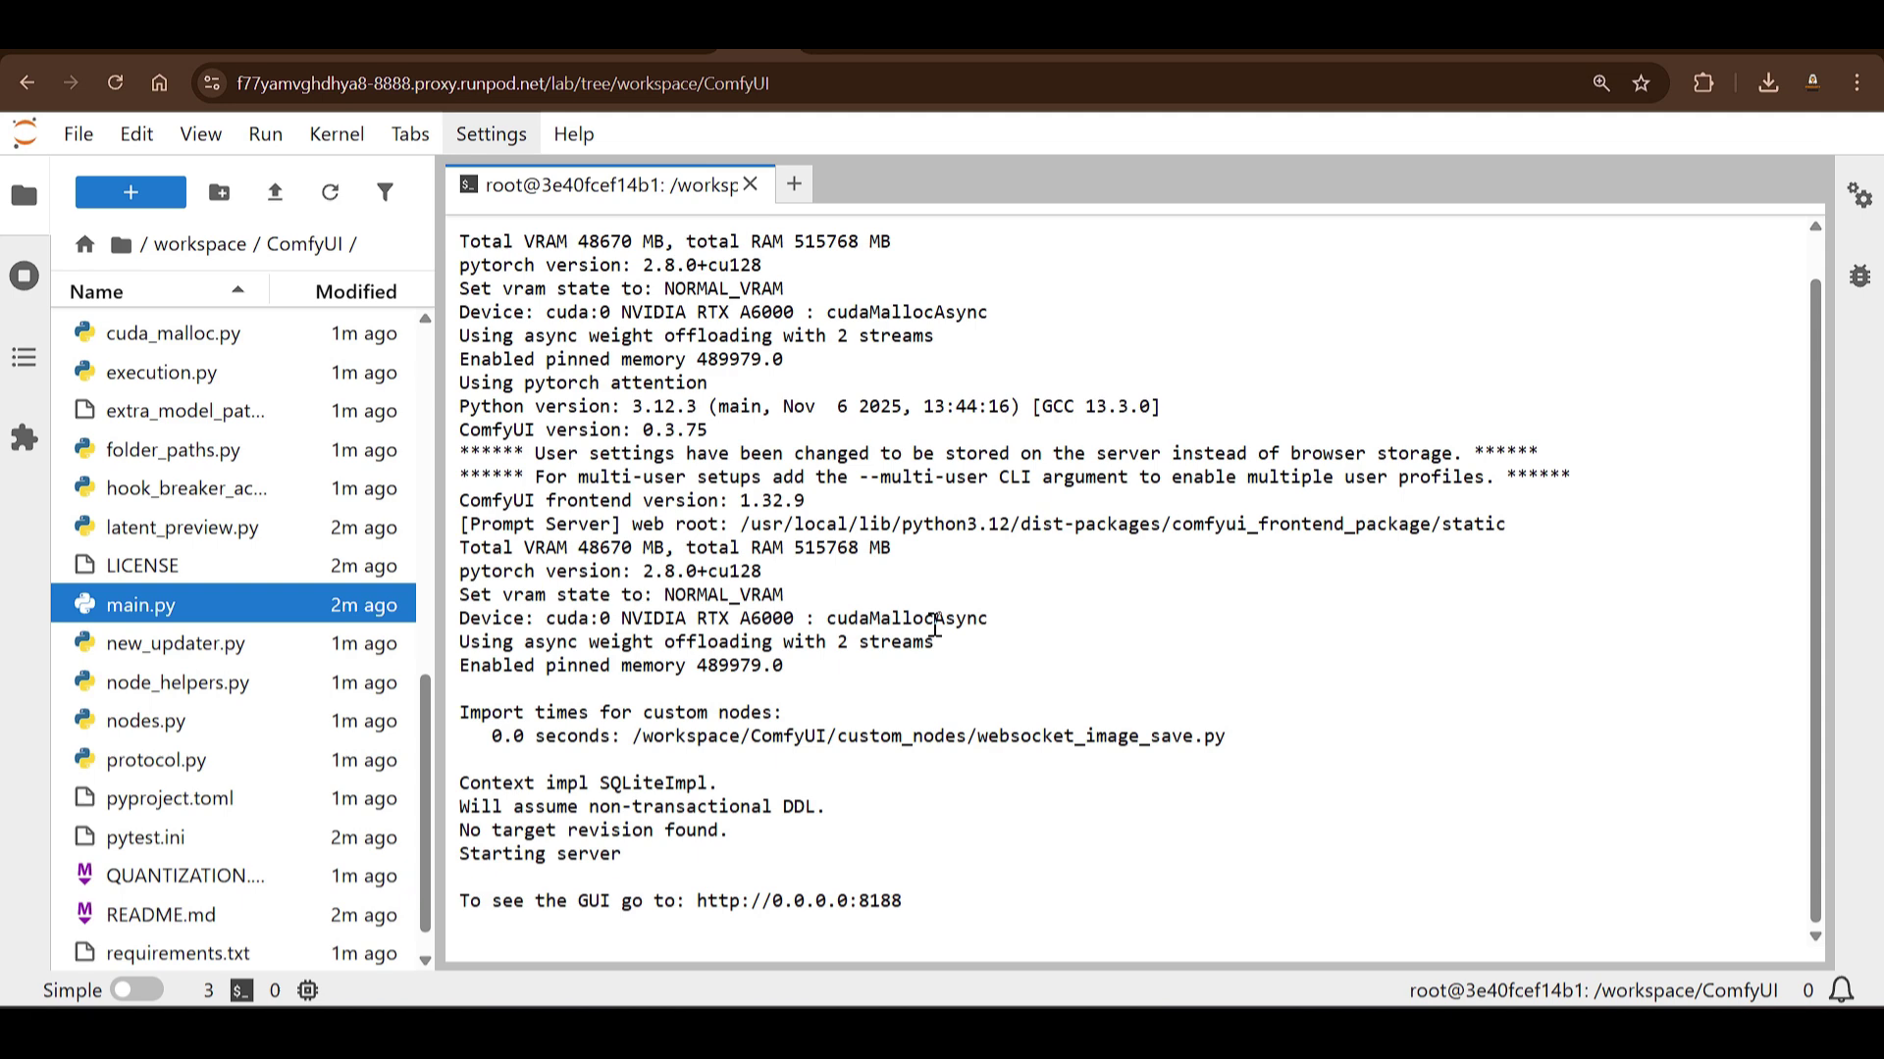
pyautogui.moveTo(1262, 742); pyautogui.dragTo(461, 335)
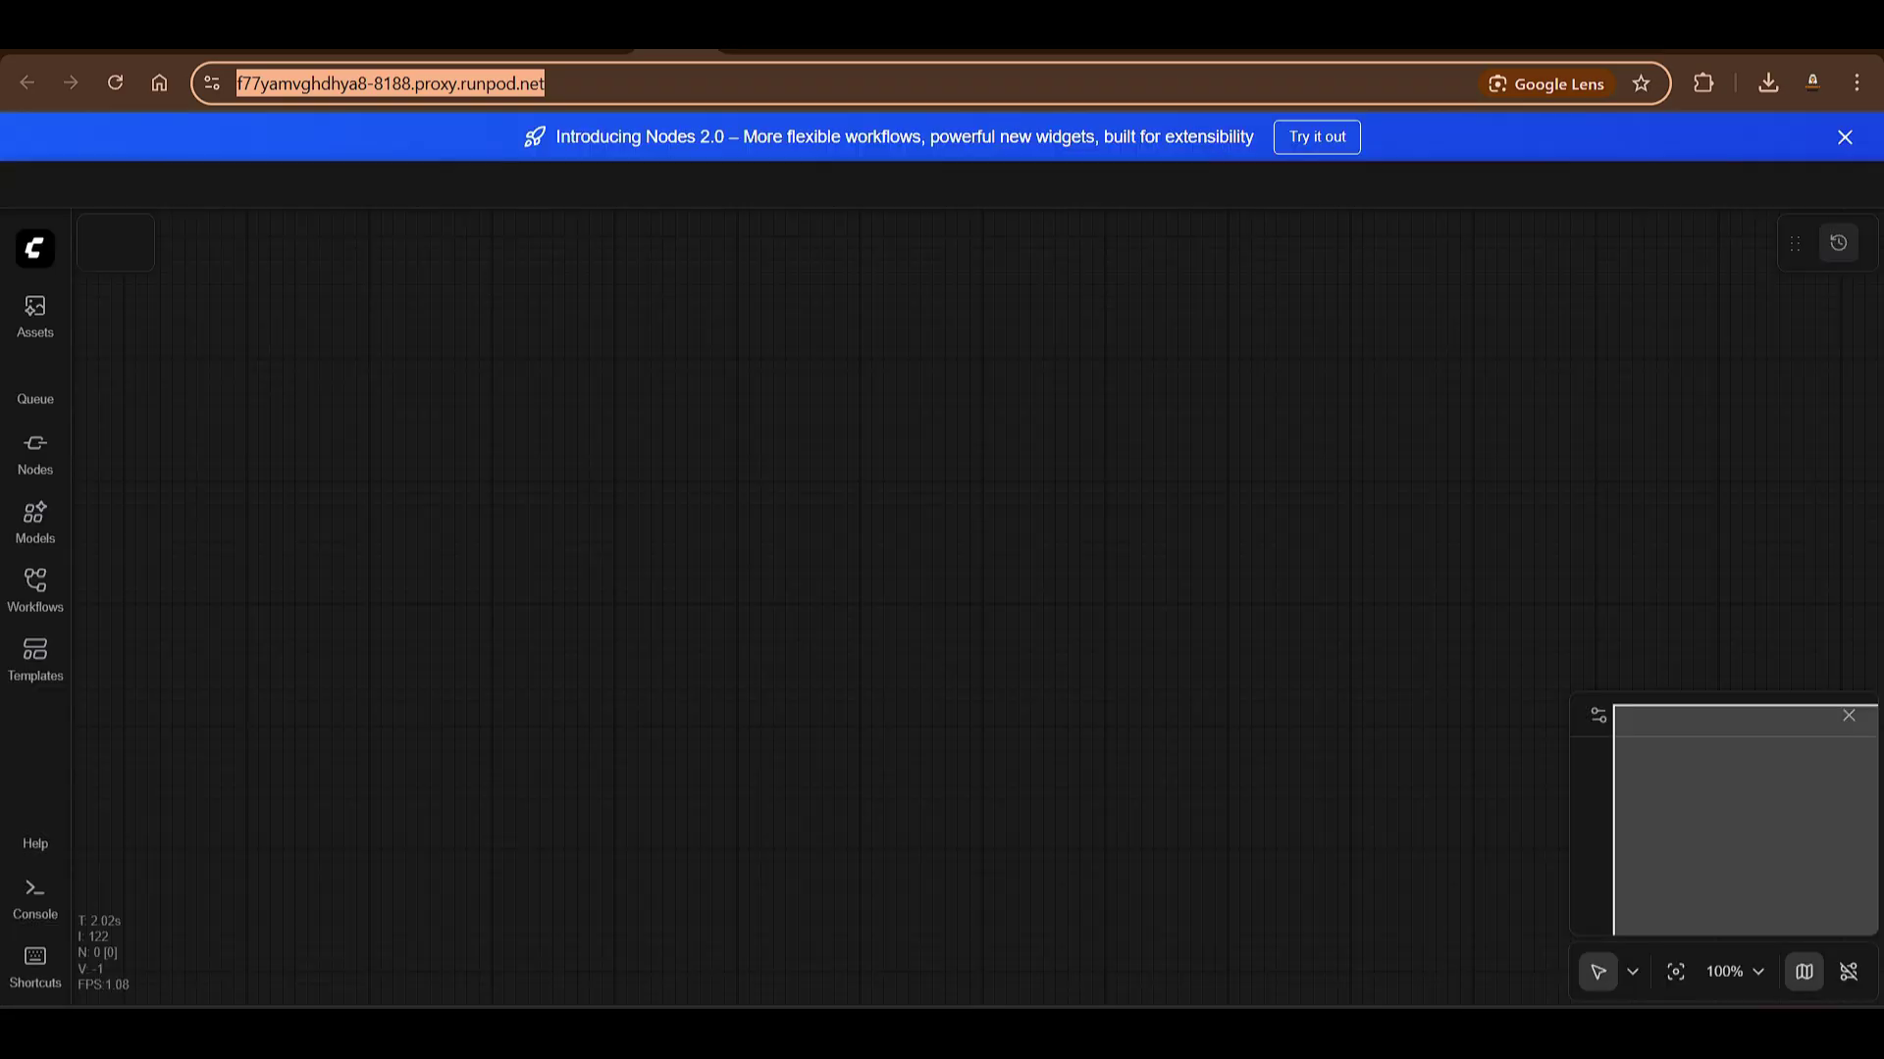
pyautogui.hotkey('ctrl', 'shift', 'Tab')
pyautogui.hotkey('ctrl', 'Tab')
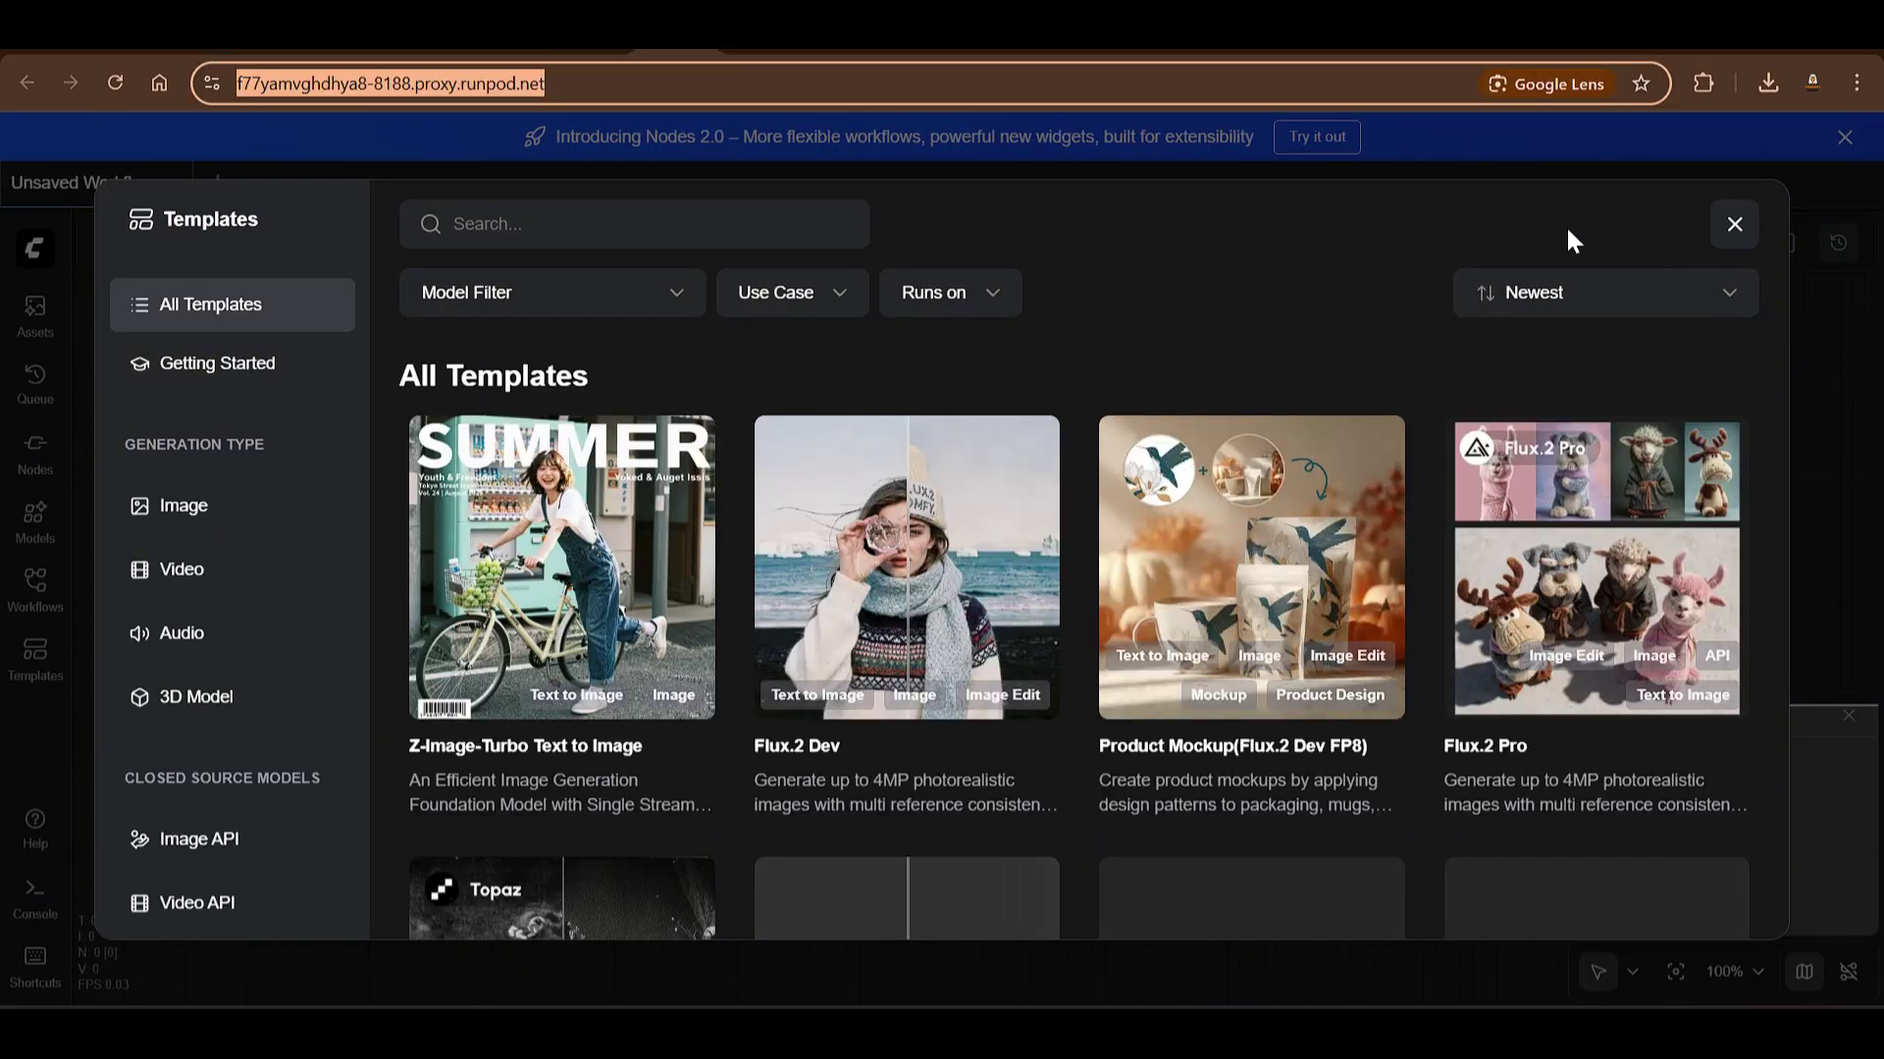
# Step: Switch to the ComfyUI browser tab and close the Templates gallery without choosing one
pyautogui.click(1513, 214)
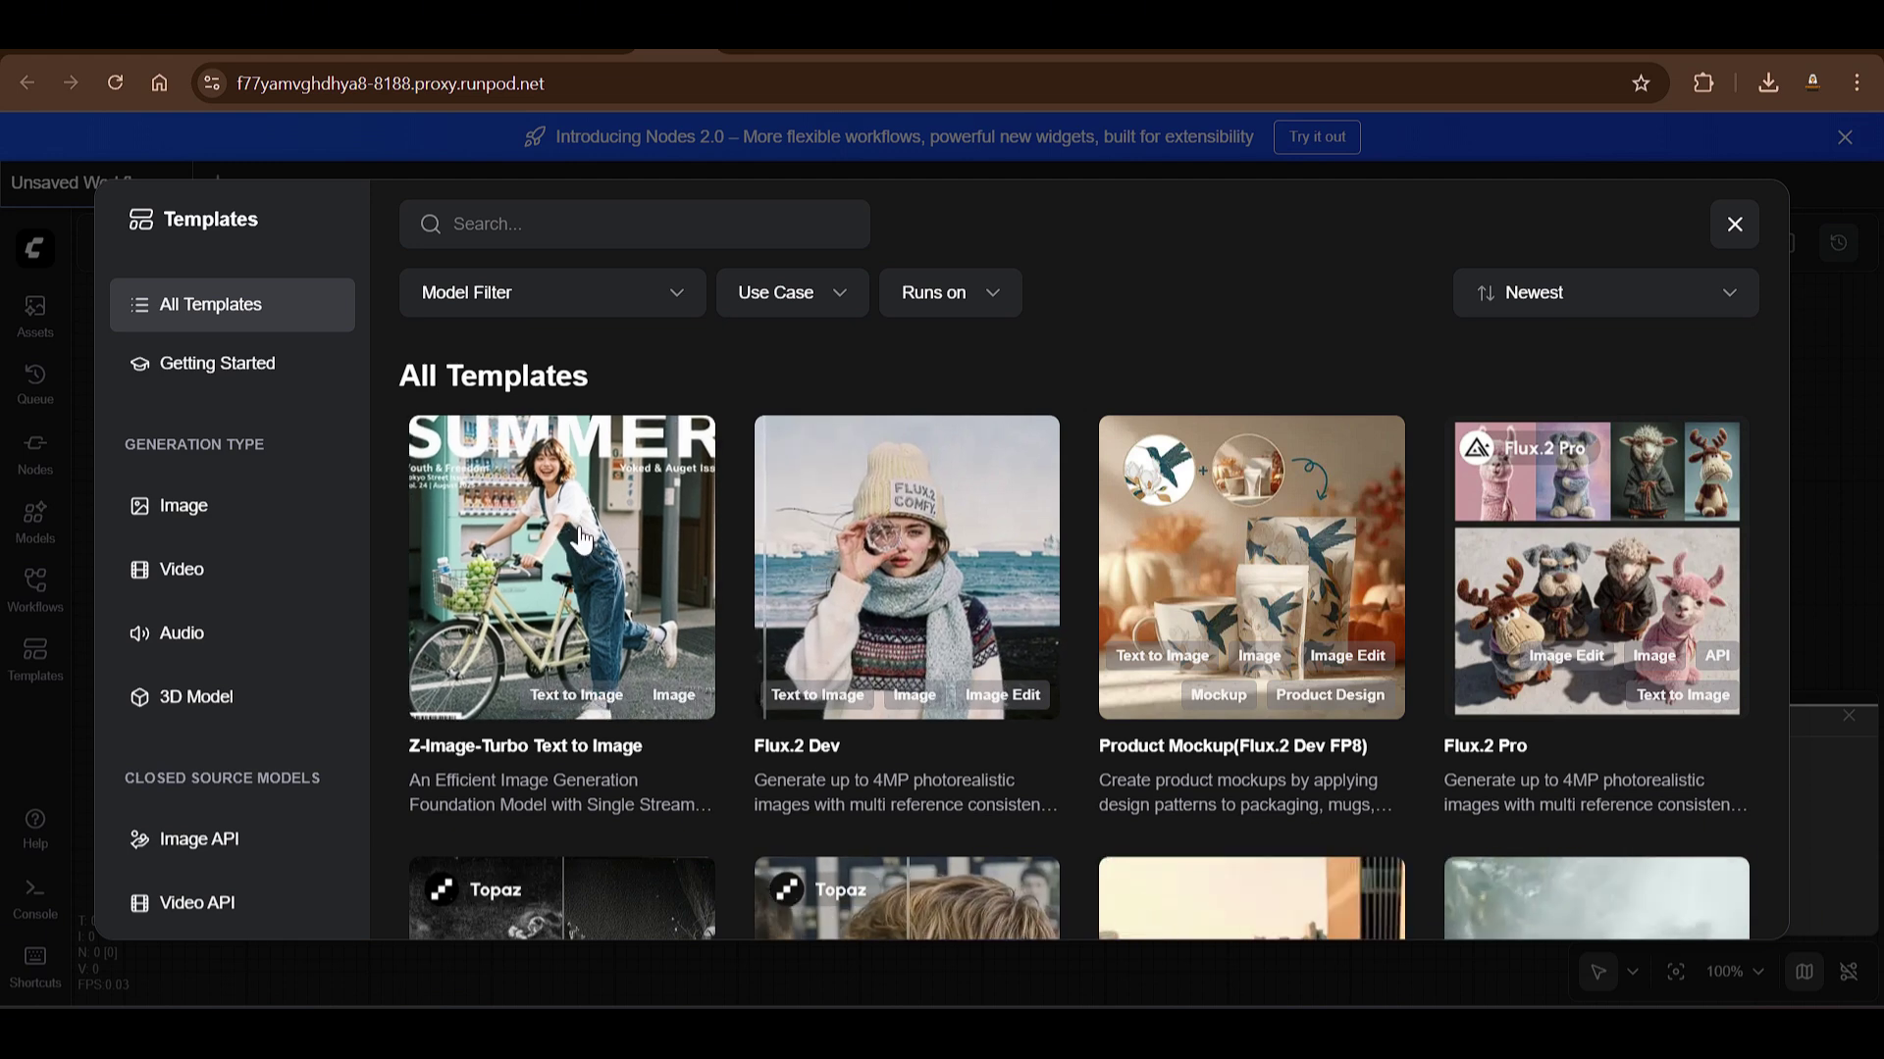
pyautogui.click(1735, 225)
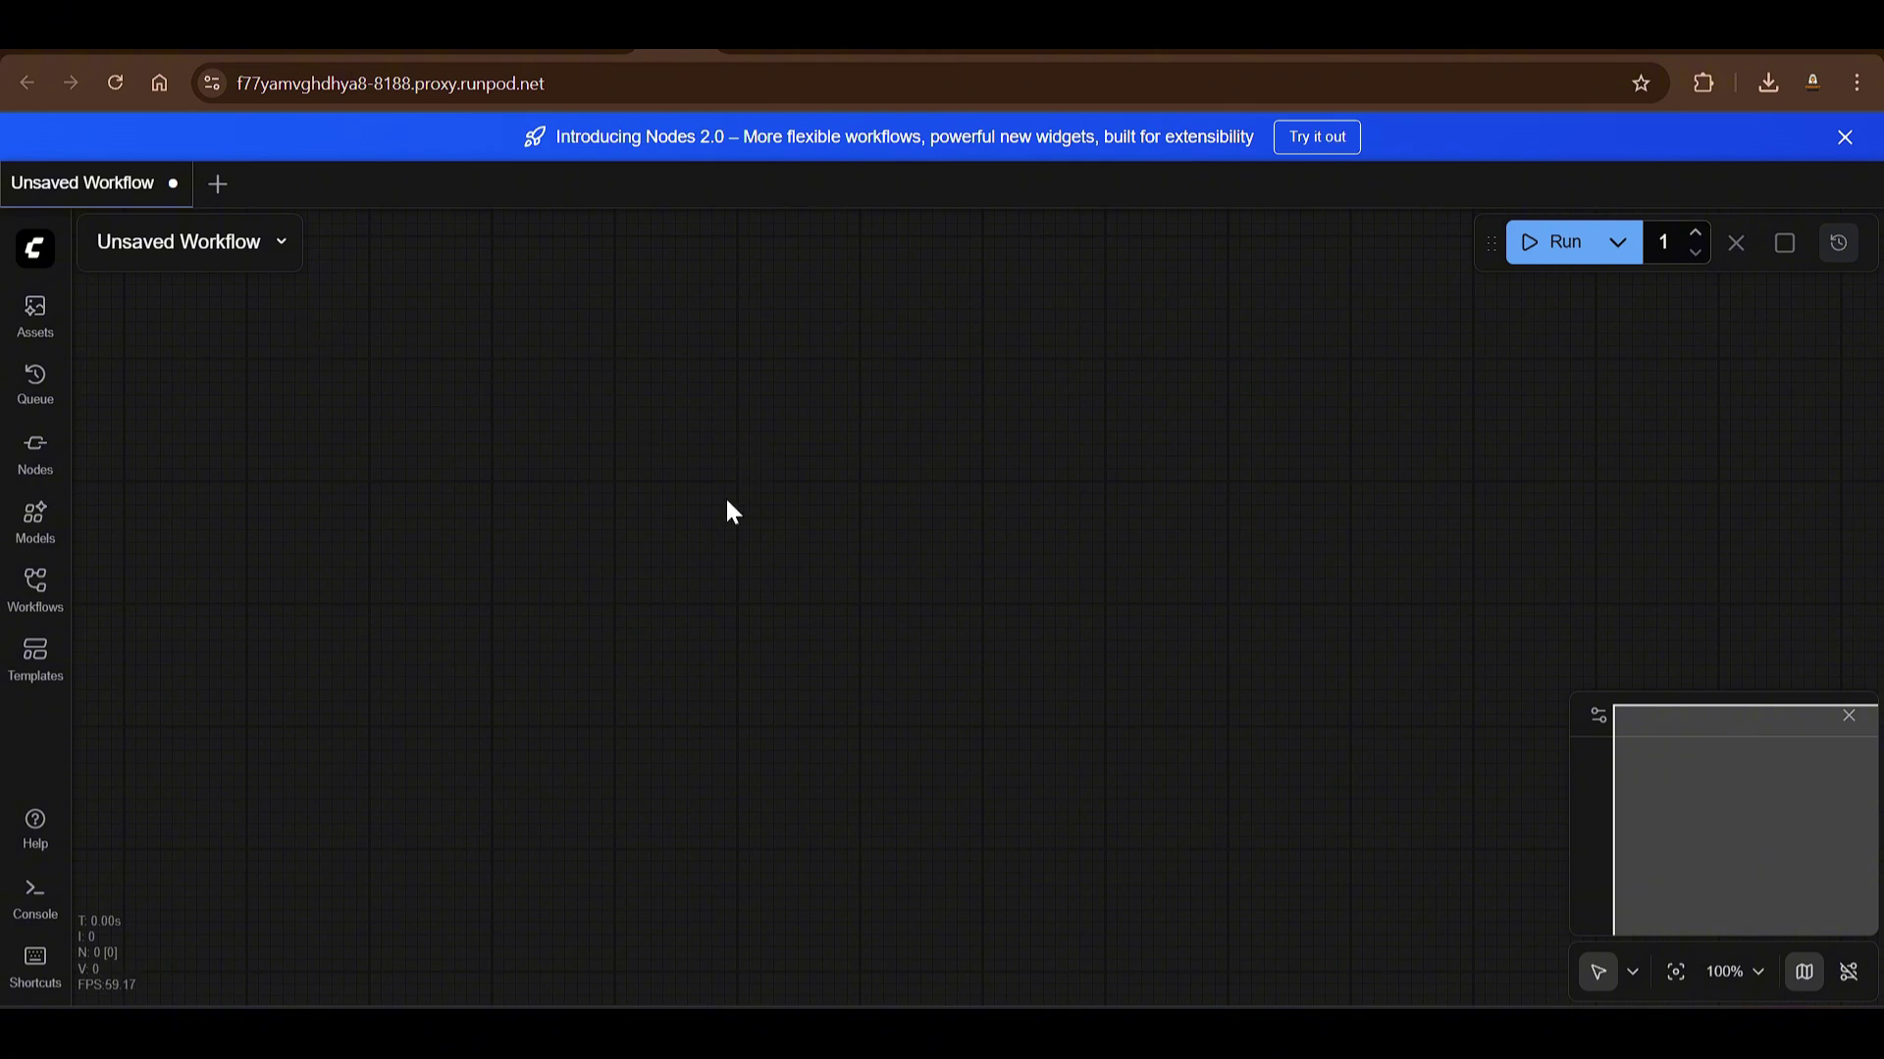
# Step: Drag z_image.json from File Explorer's Downloads folder onto the ComfyUI canvas
pyautogui.hotkey('alt', 'Tab')
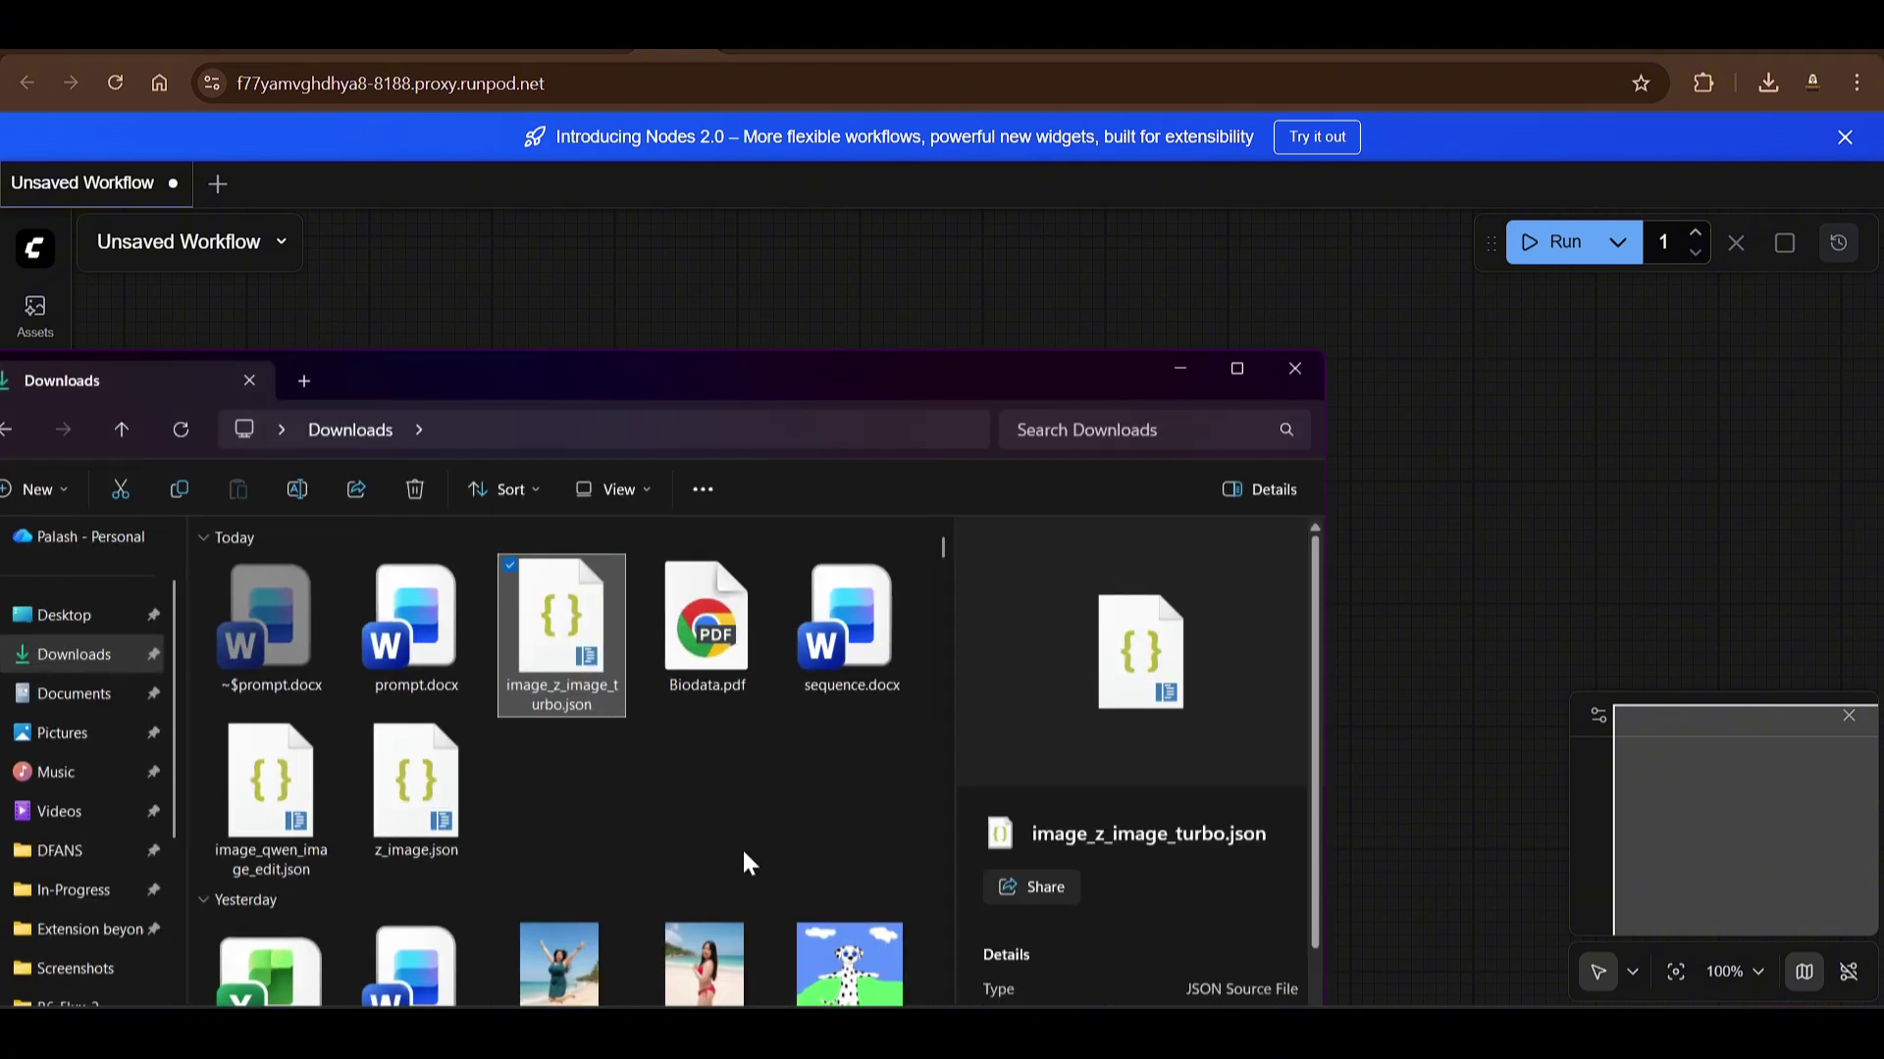
pyautogui.click(699, 775)
pyautogui.click(432, 799)
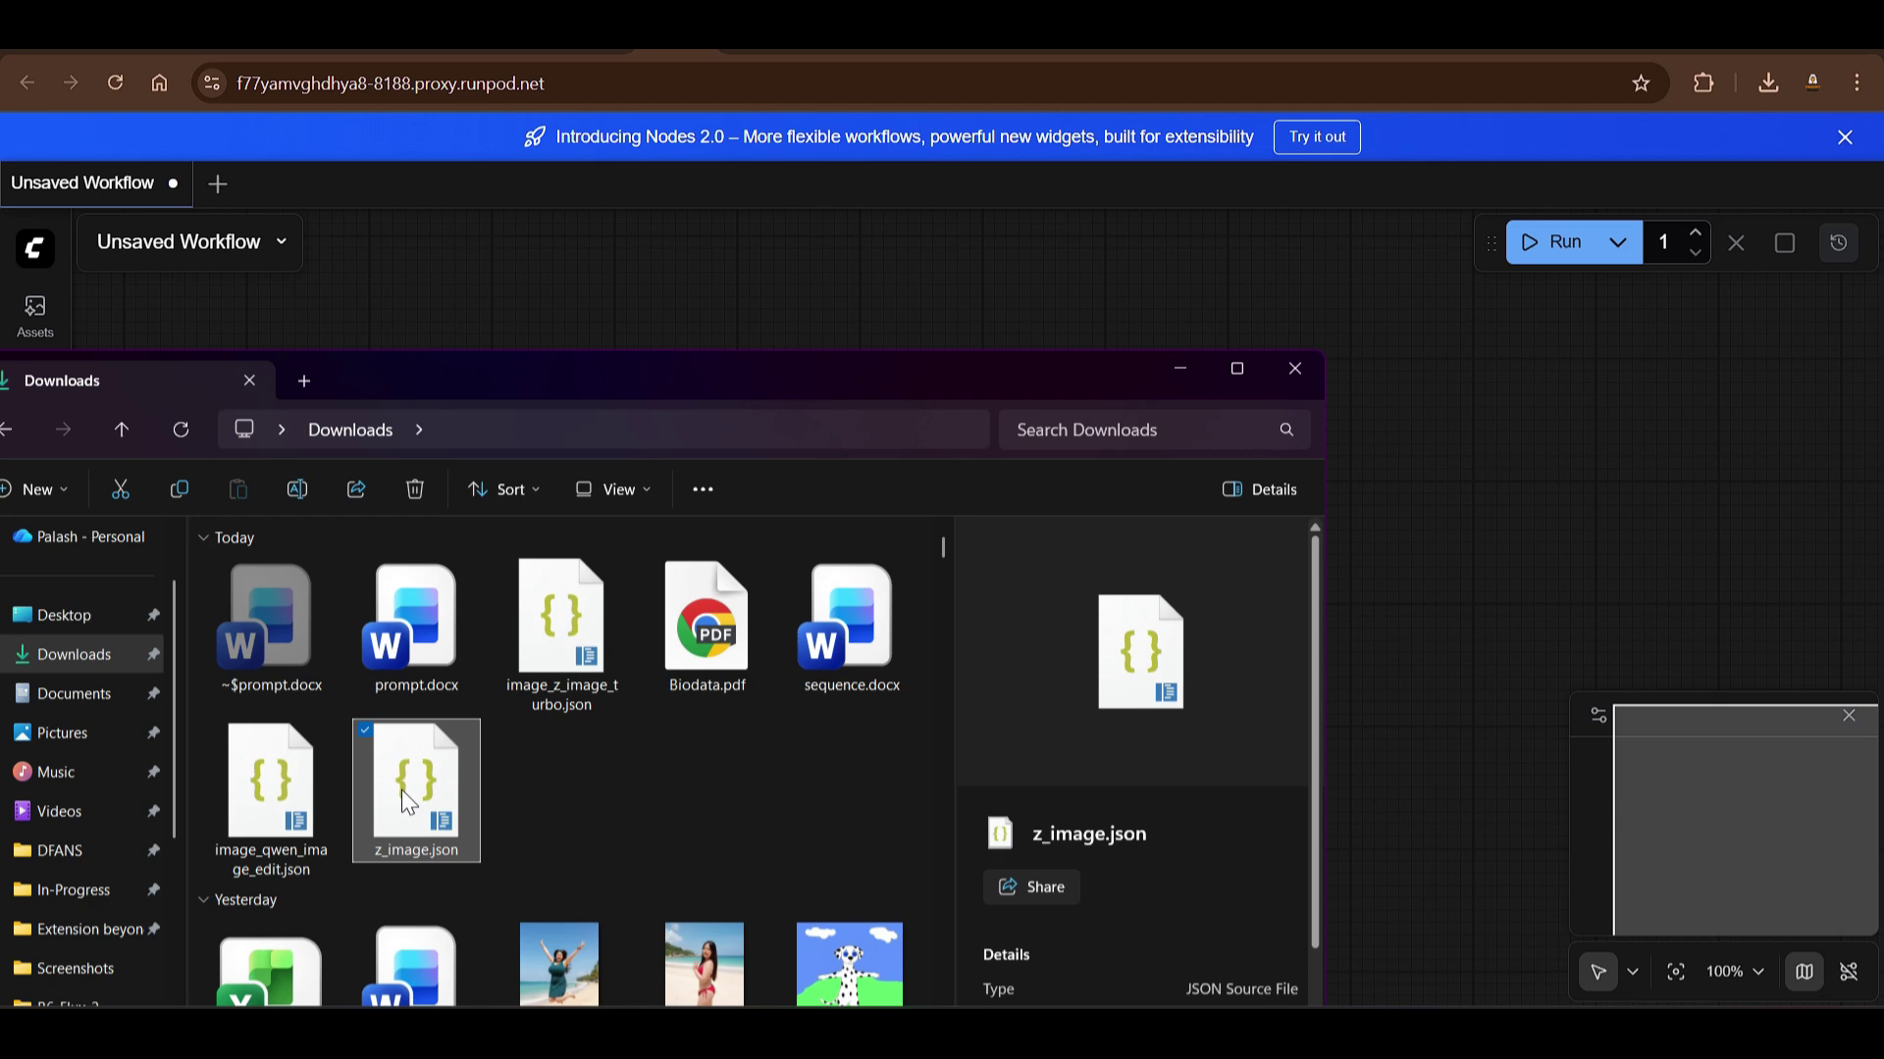
pyautogui.moveTo(405, 791); pyautogui.dragTo(1495, 517)
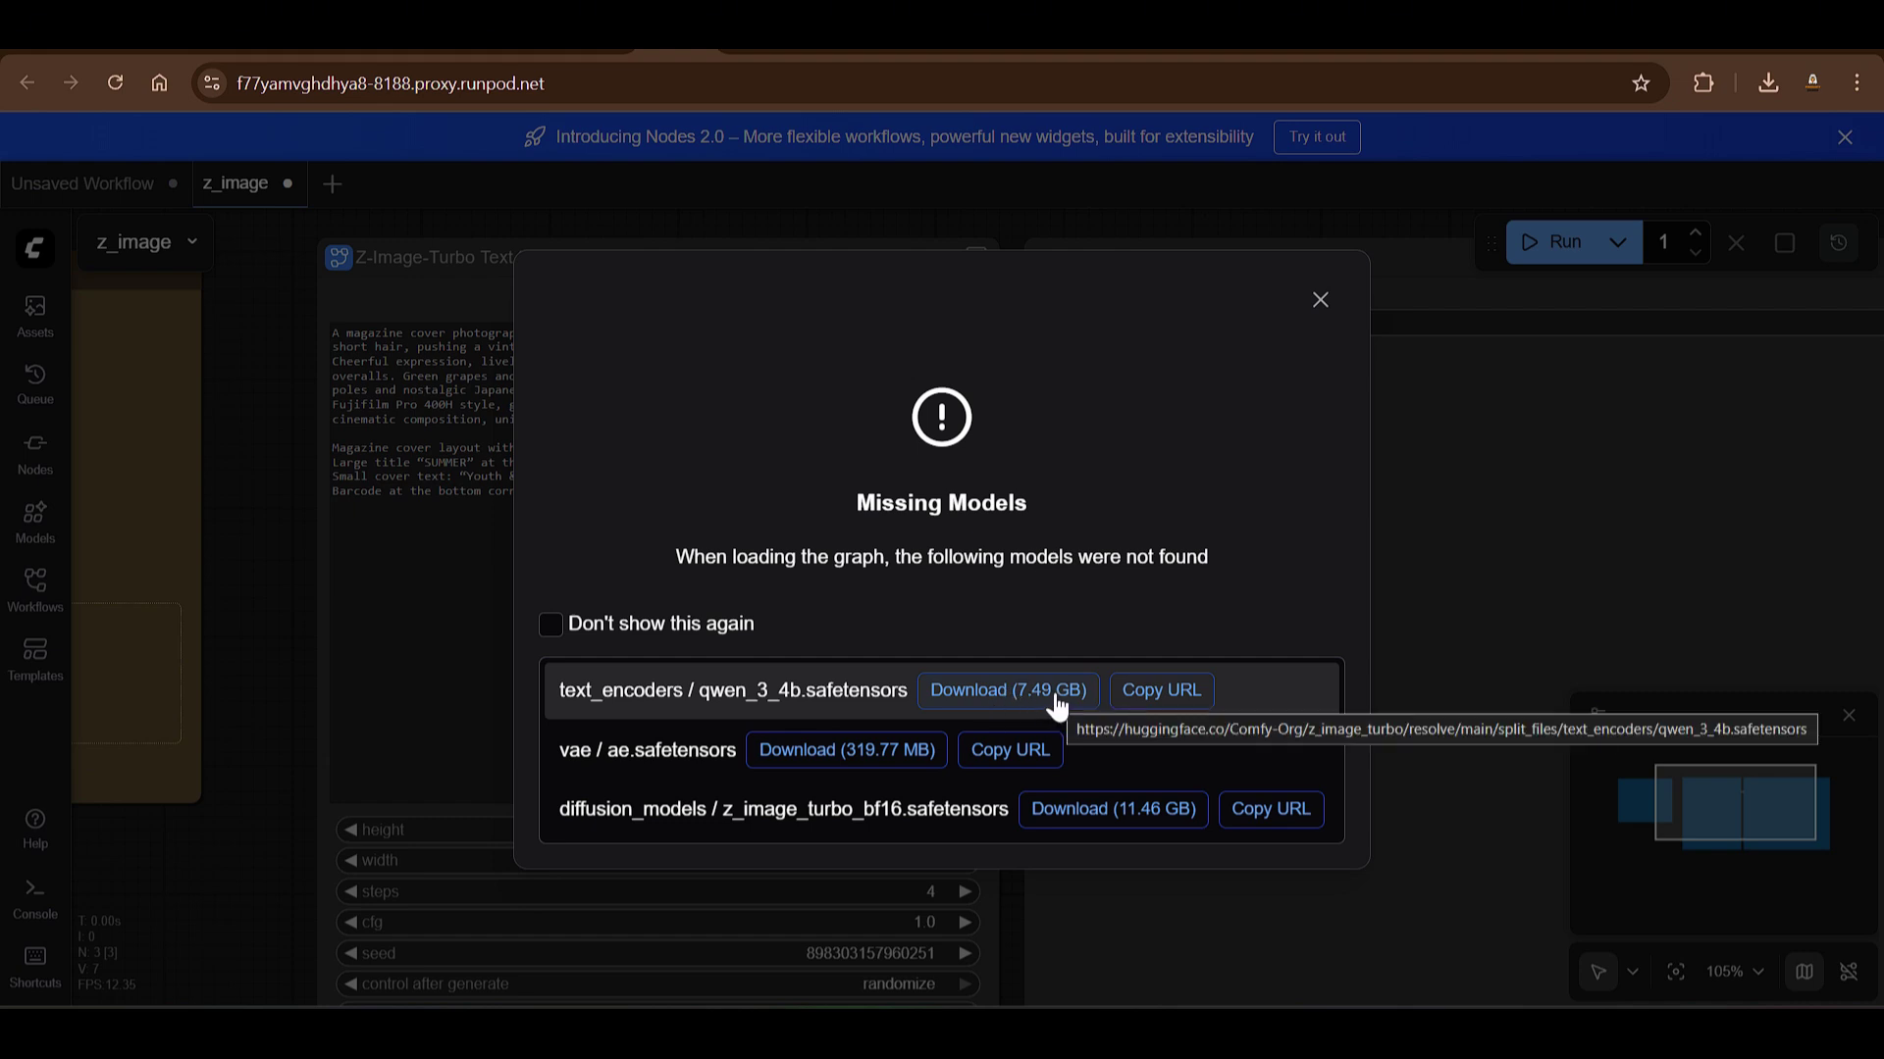
# Step: Copy the qwen_3_4b.safetensors text encoder download link from the ComfyUI workflow
pyautogui.click(1172, 694)
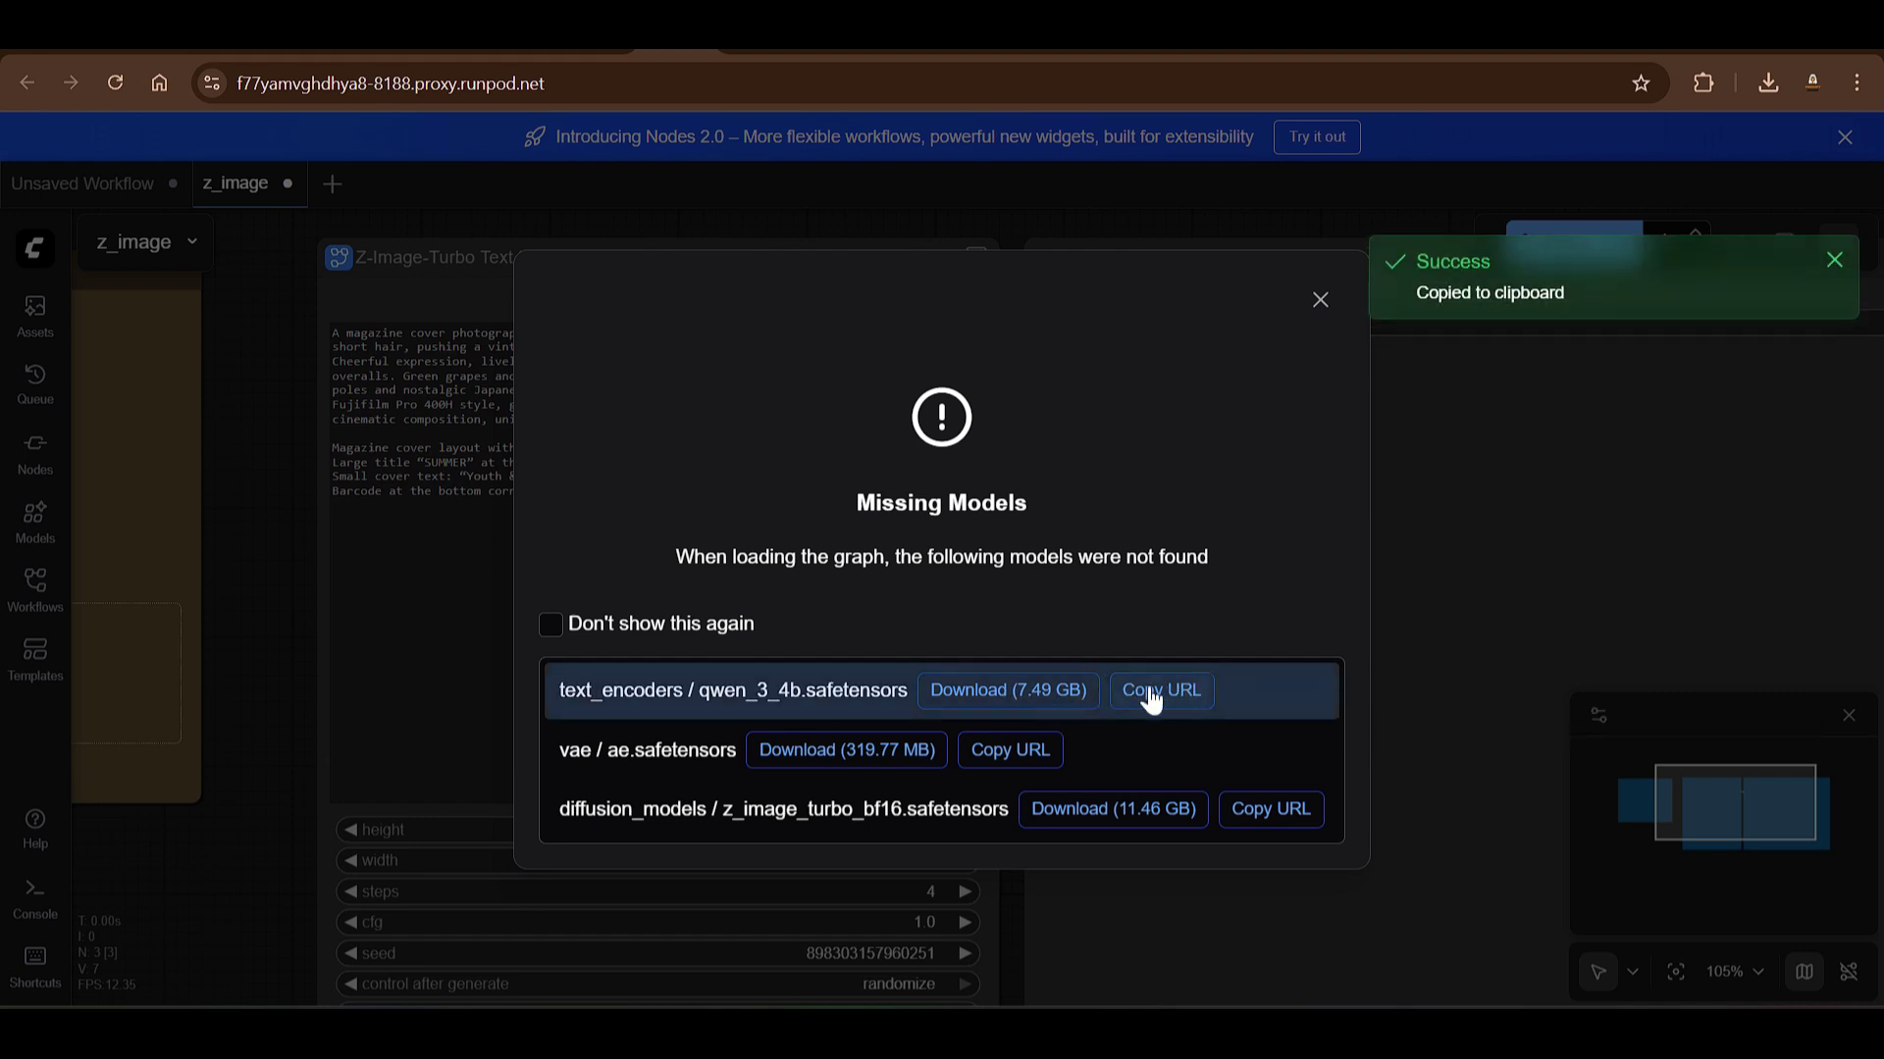
pyautogui.hotkey('ctrl', 'Tab')
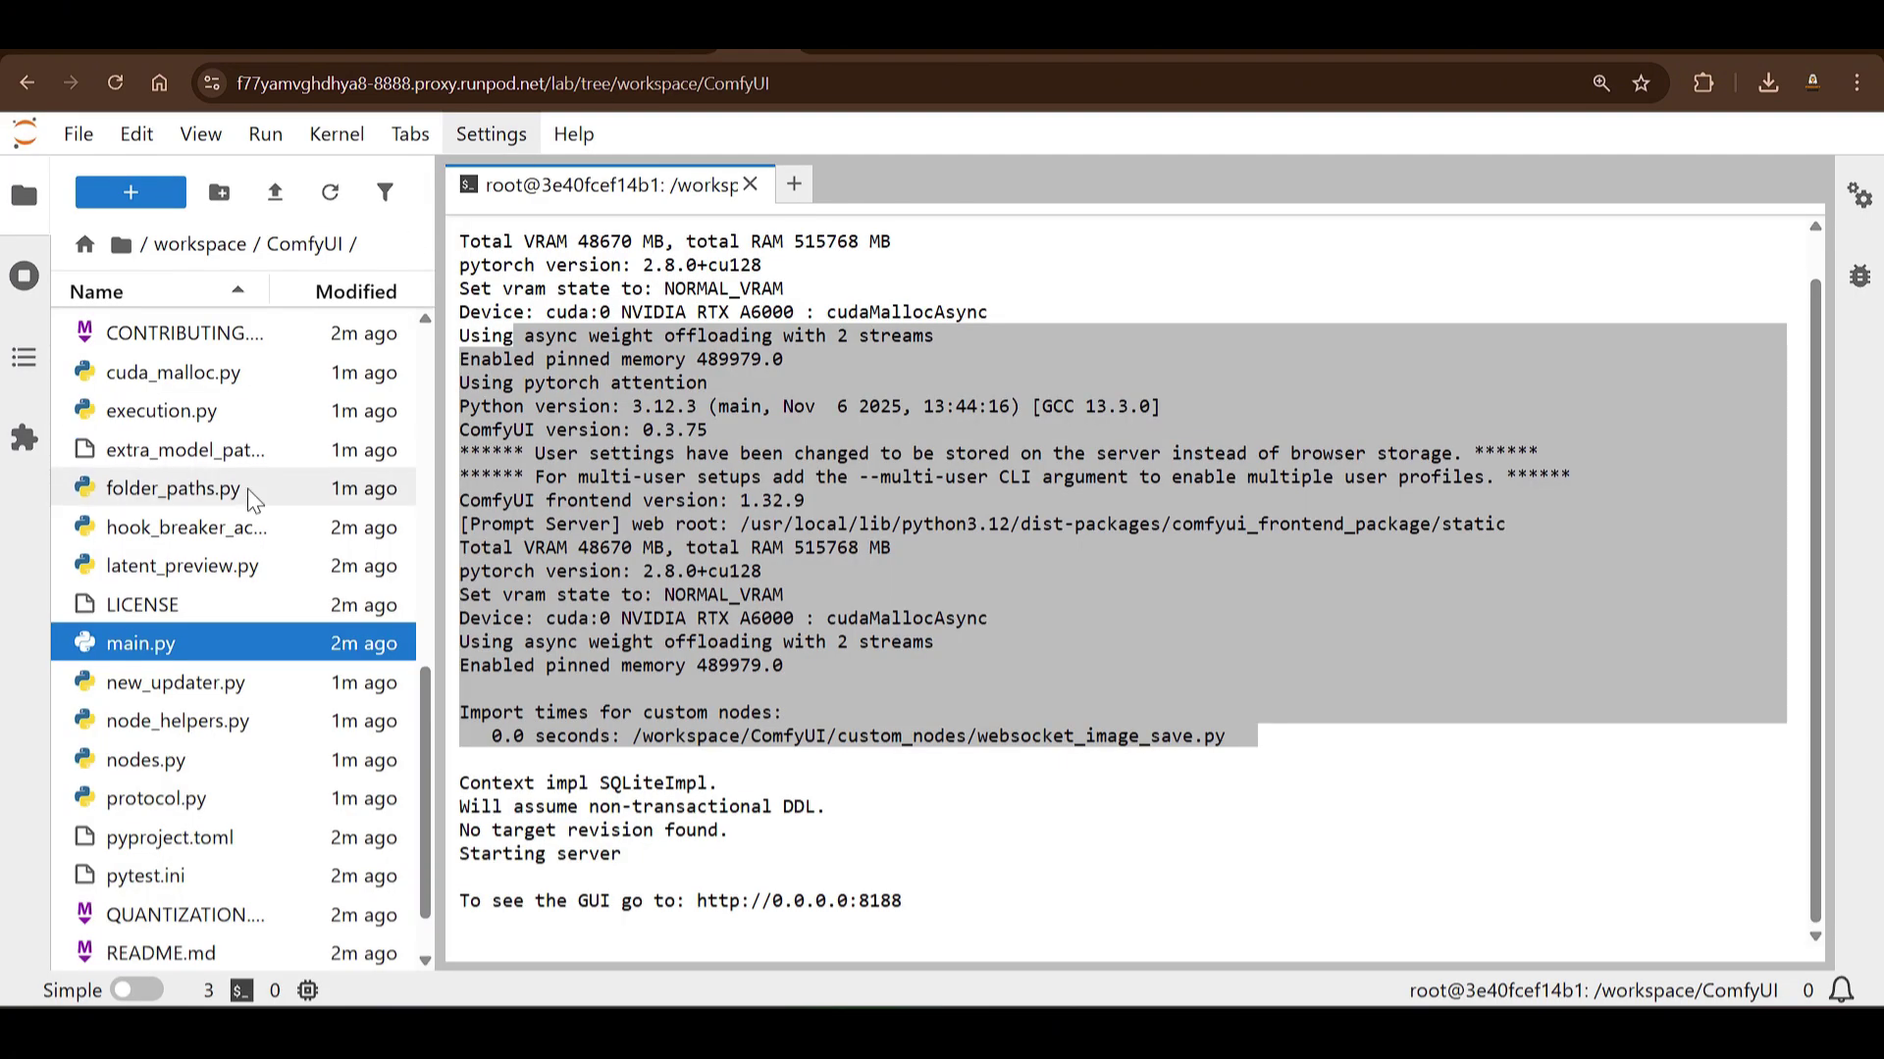
pyautogui.scroll(10, 246, 497)
pyautogui.click(797, 185)
pyautogui.scroll(-2, 853, 461)
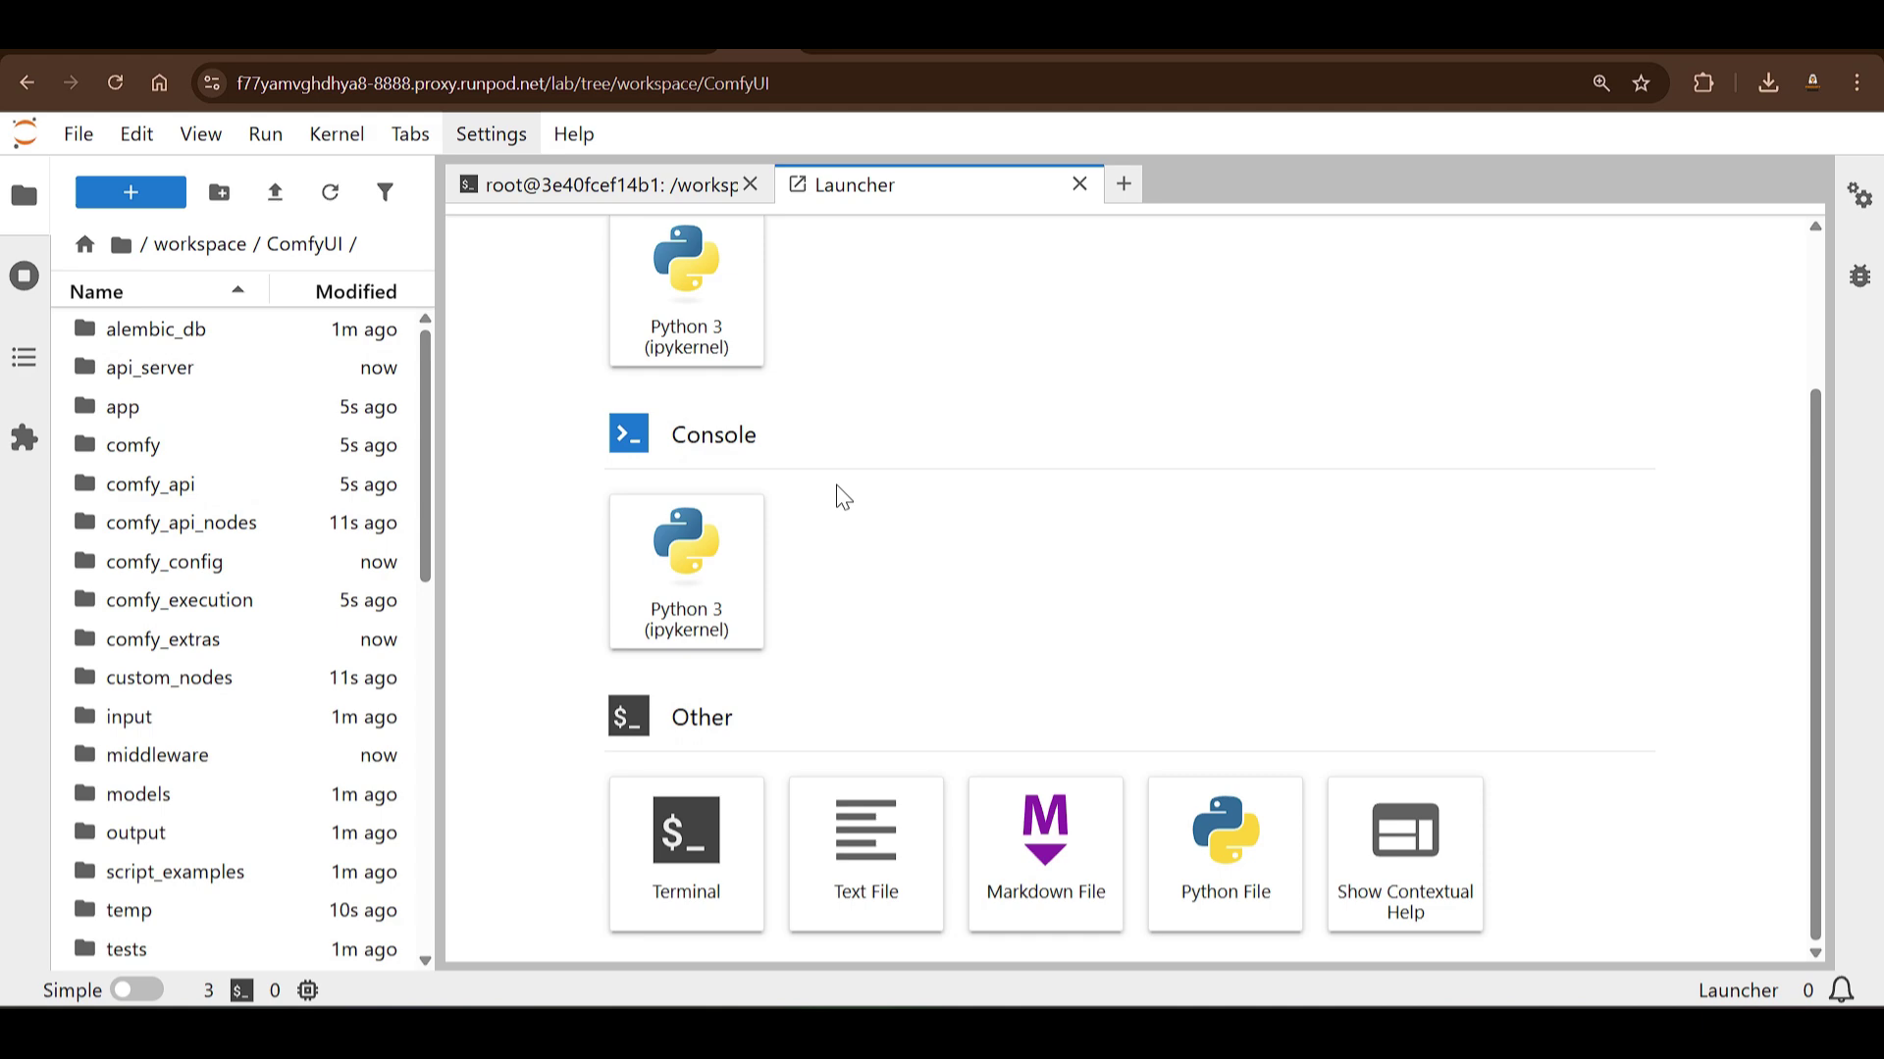
pyautogui.scroll(-3, 235, 485)
pyautogui.scroll(3, 220, 716)
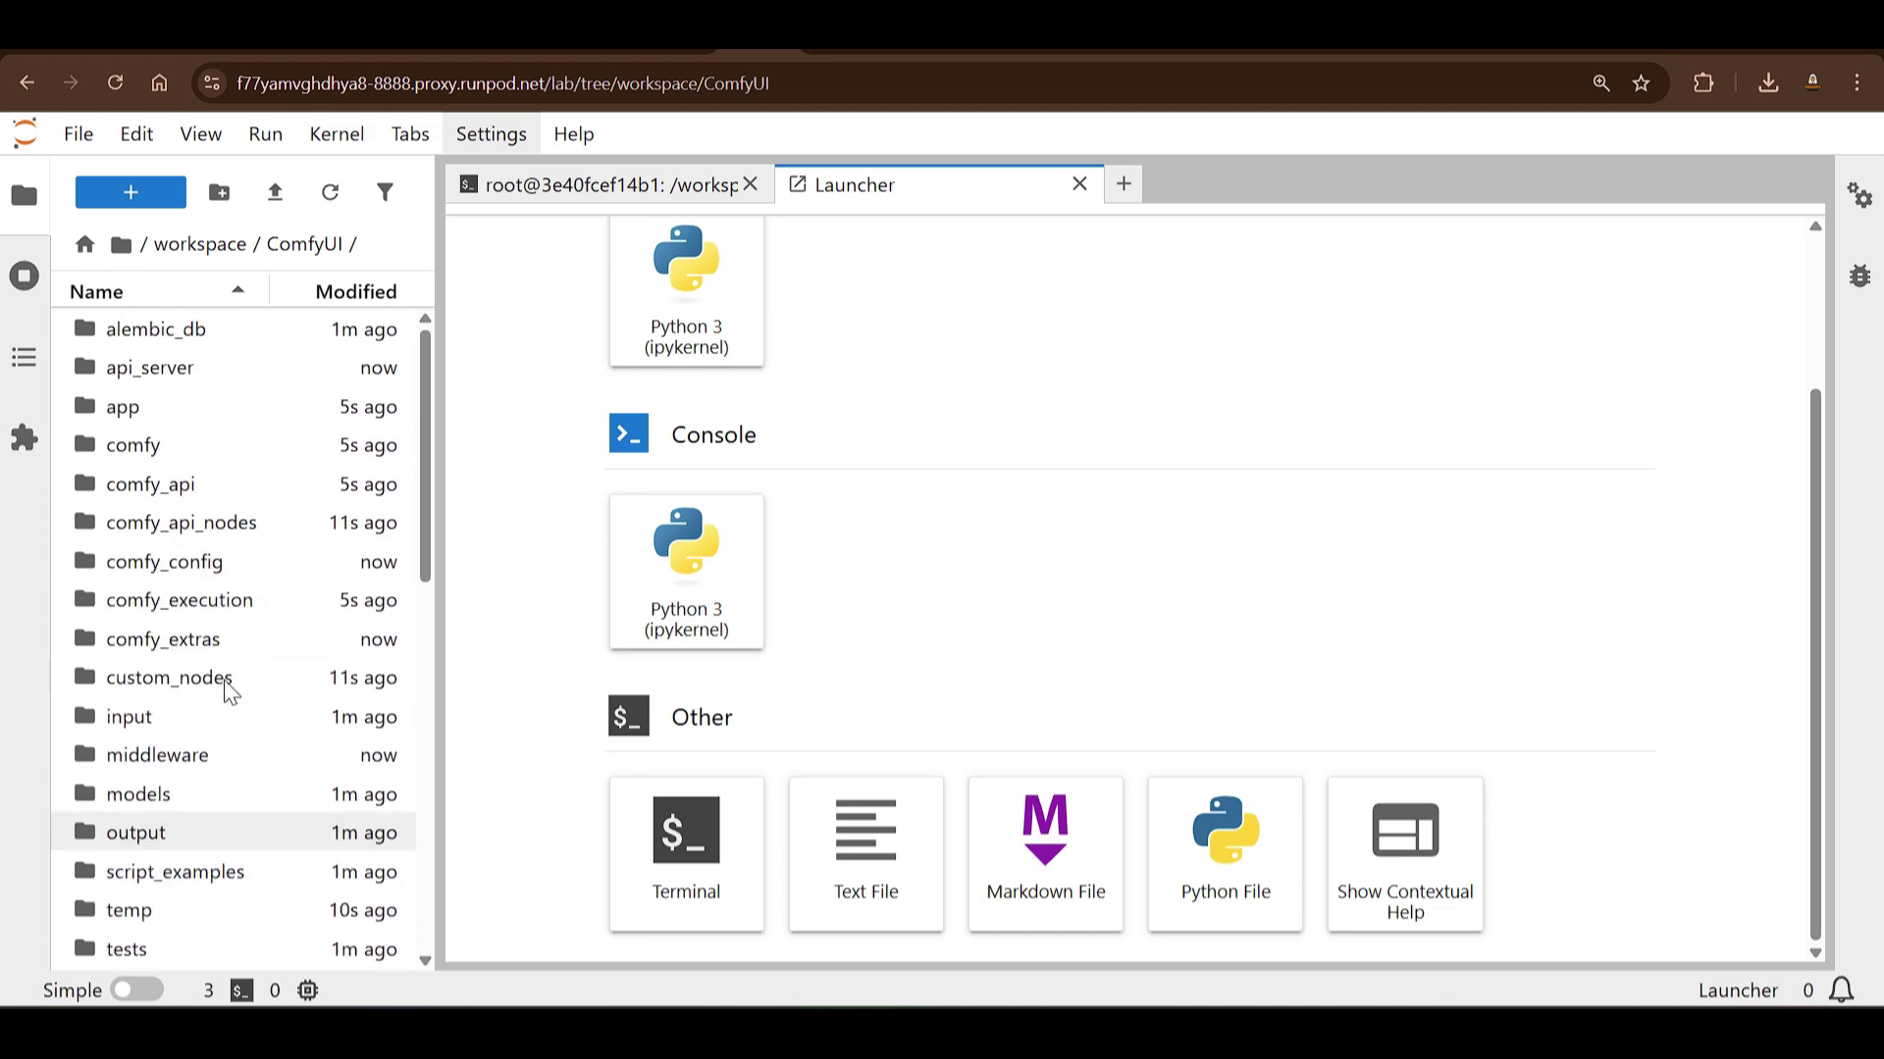
pyautogui.scroll(-3, 227, 726)
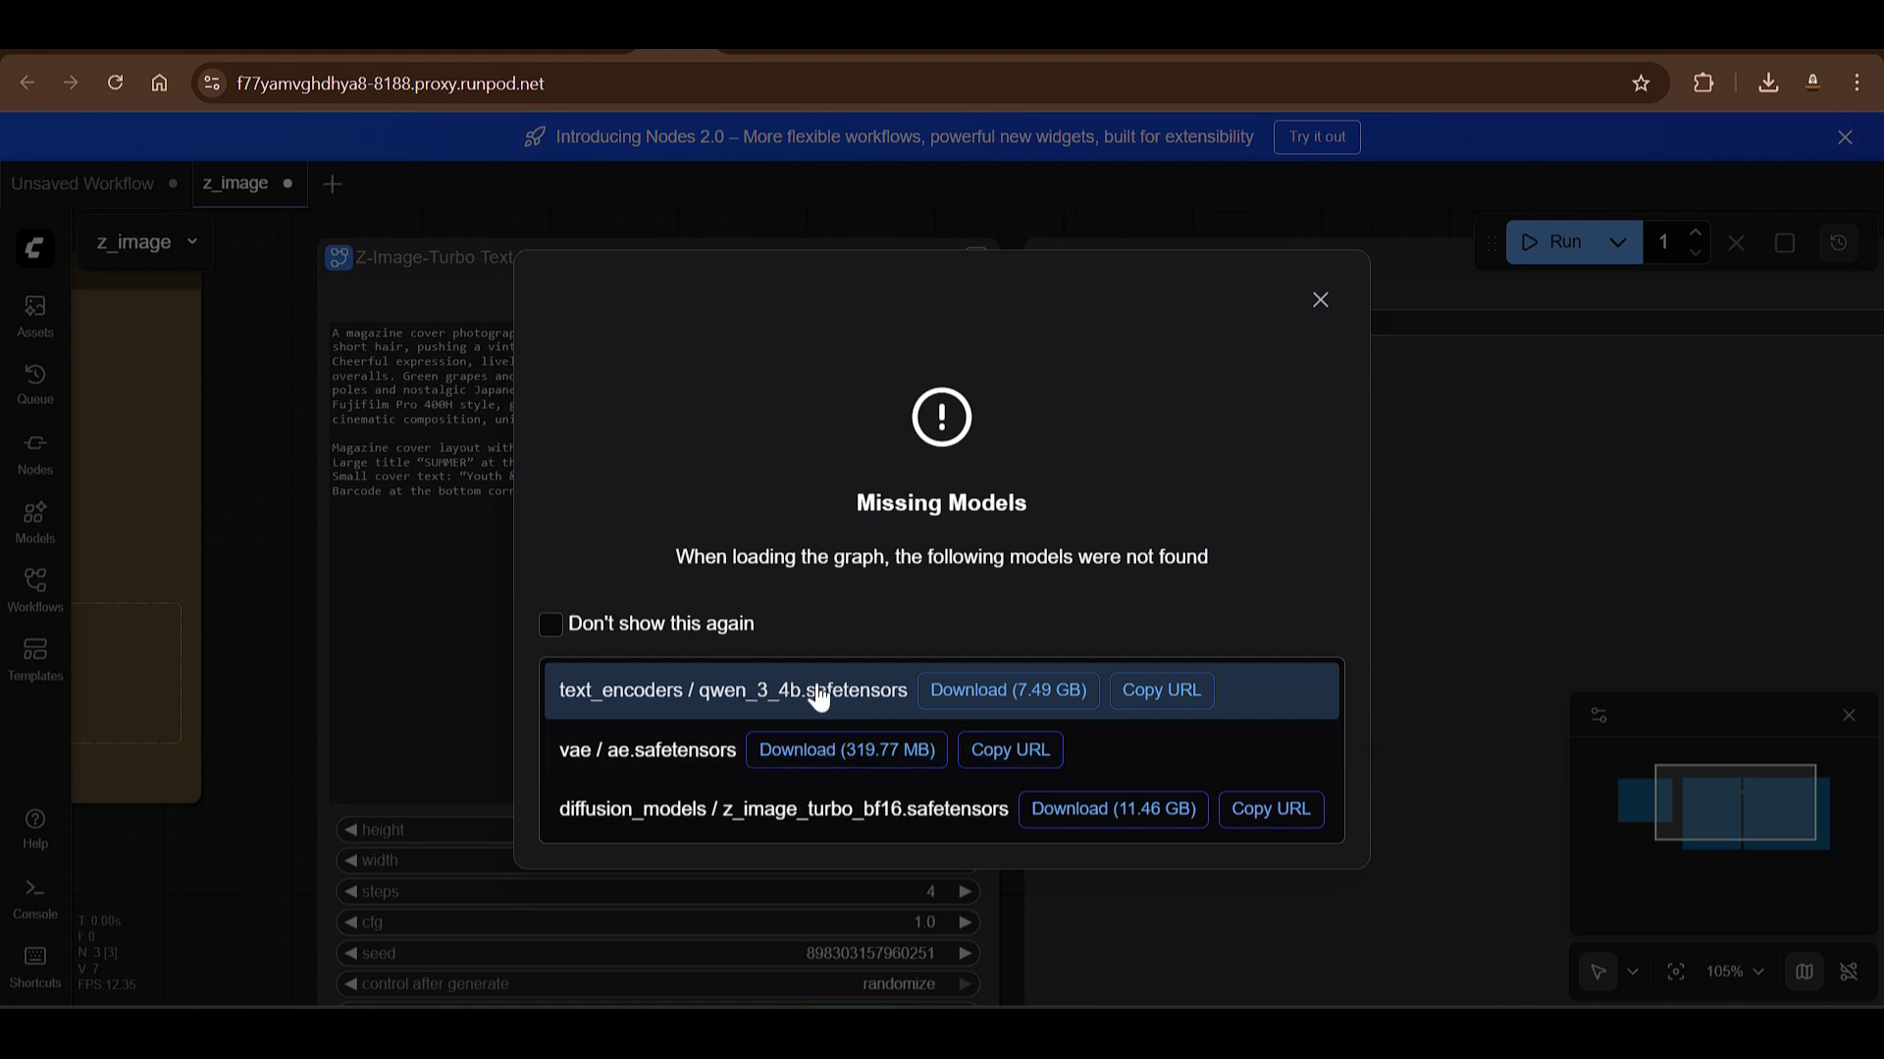
pyautogui.click(1152, 698)
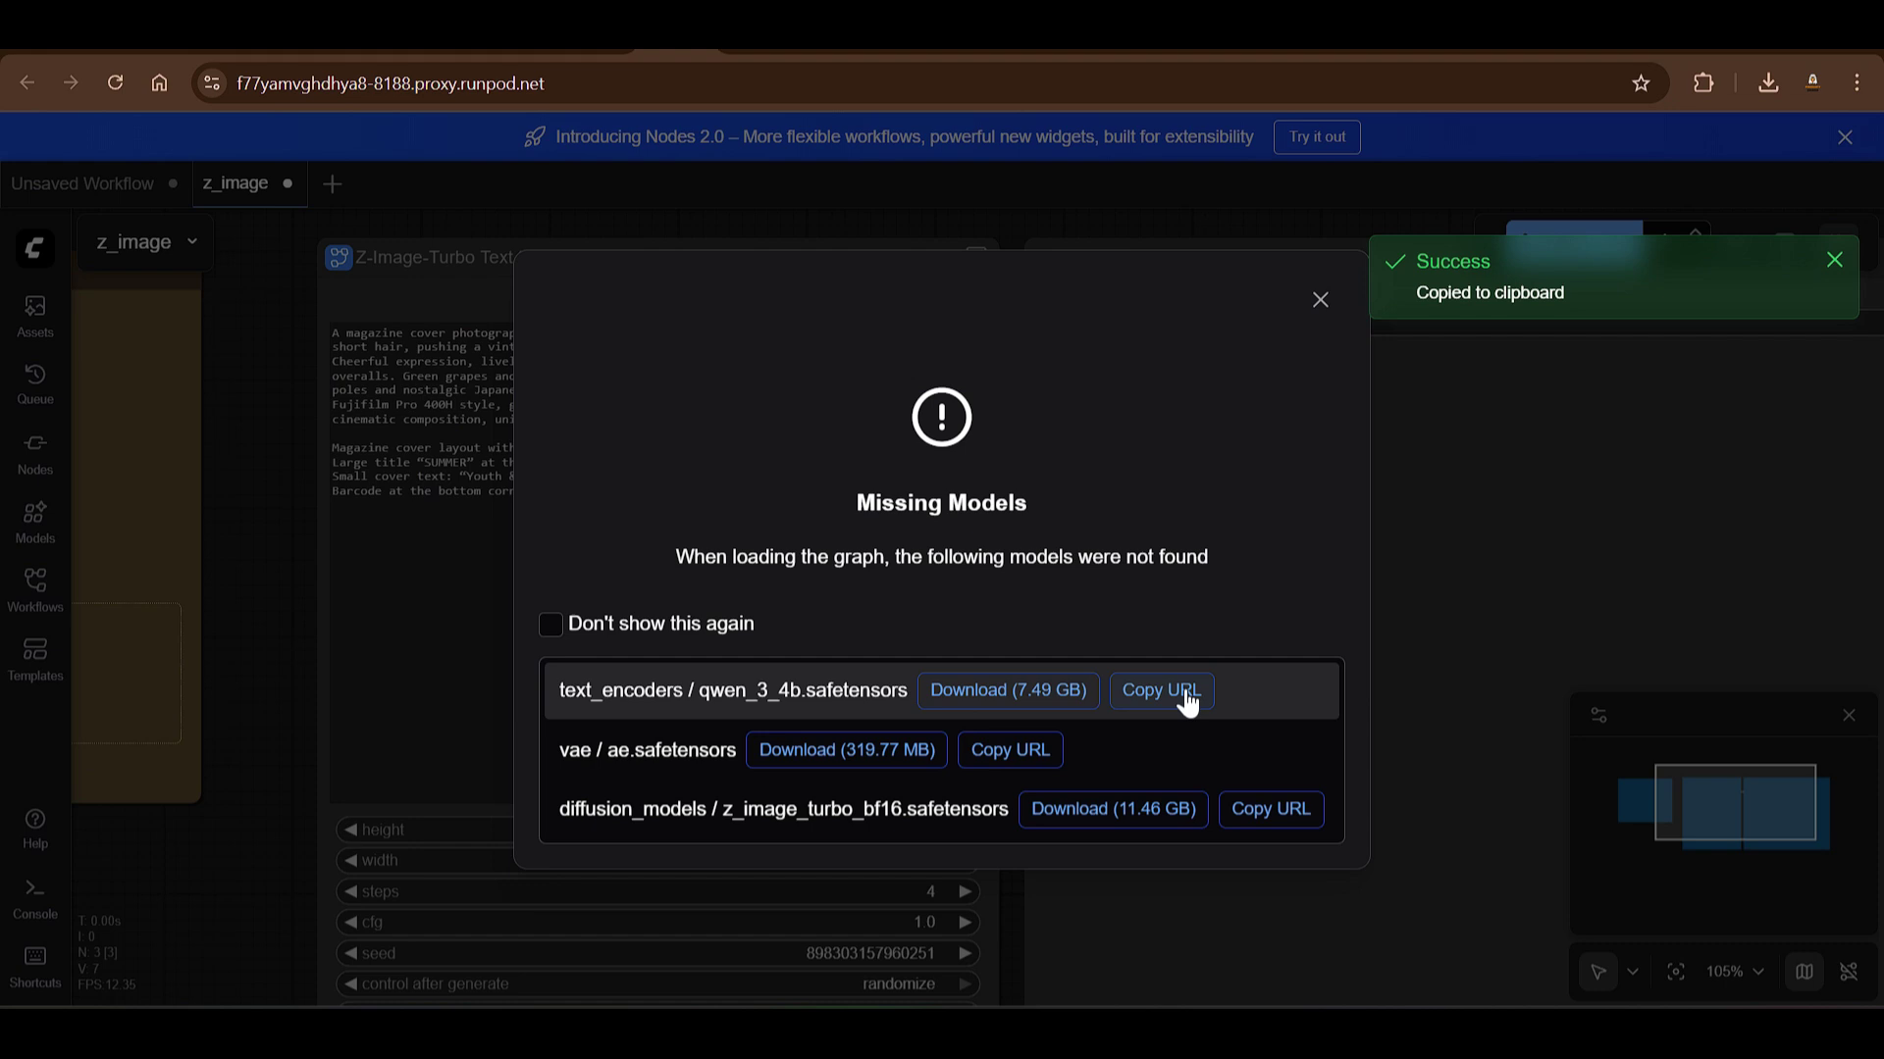
pyautogui.hotkey('ctrl', 'Tab')
# Step: In models/text_encoders, open a terminal, confirm with pwd, and wget qwen_3_4b.safetensors
pyautogui.scroll(-3, 210, 686)
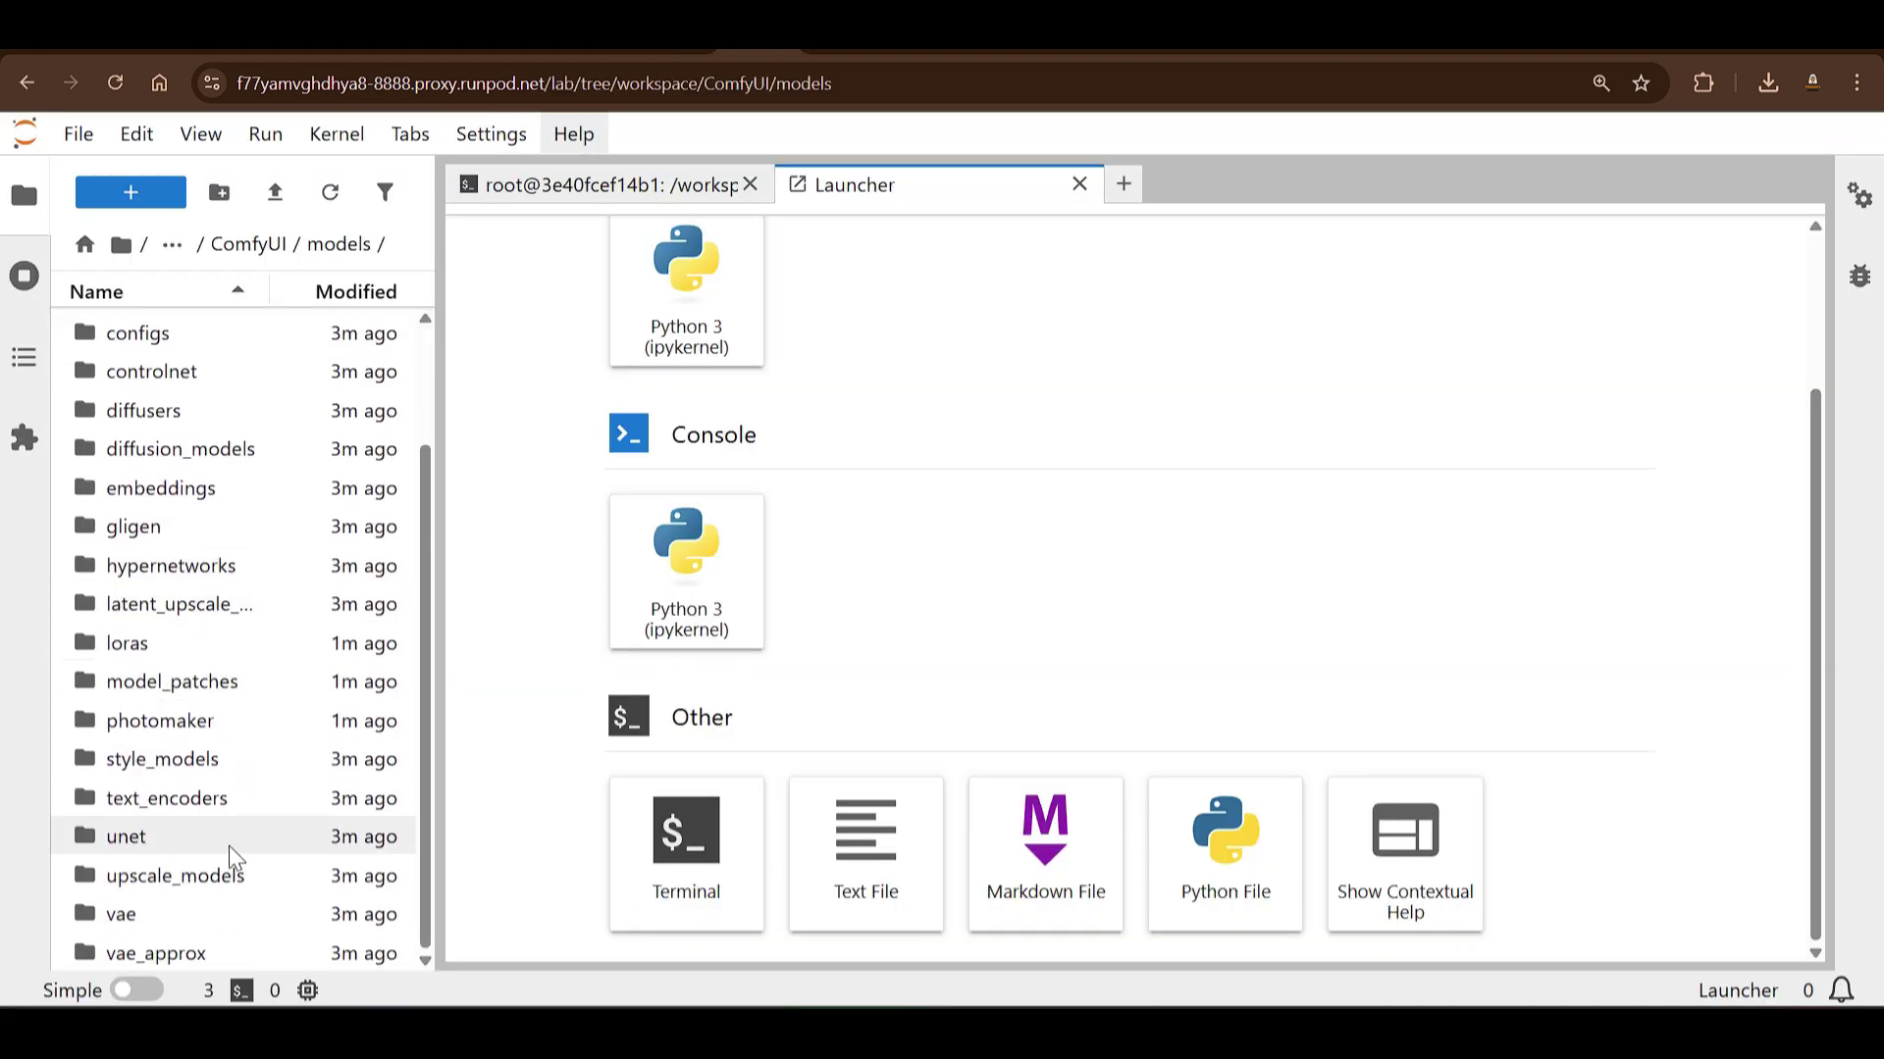
pyautogui.doubleClick(209, 808)
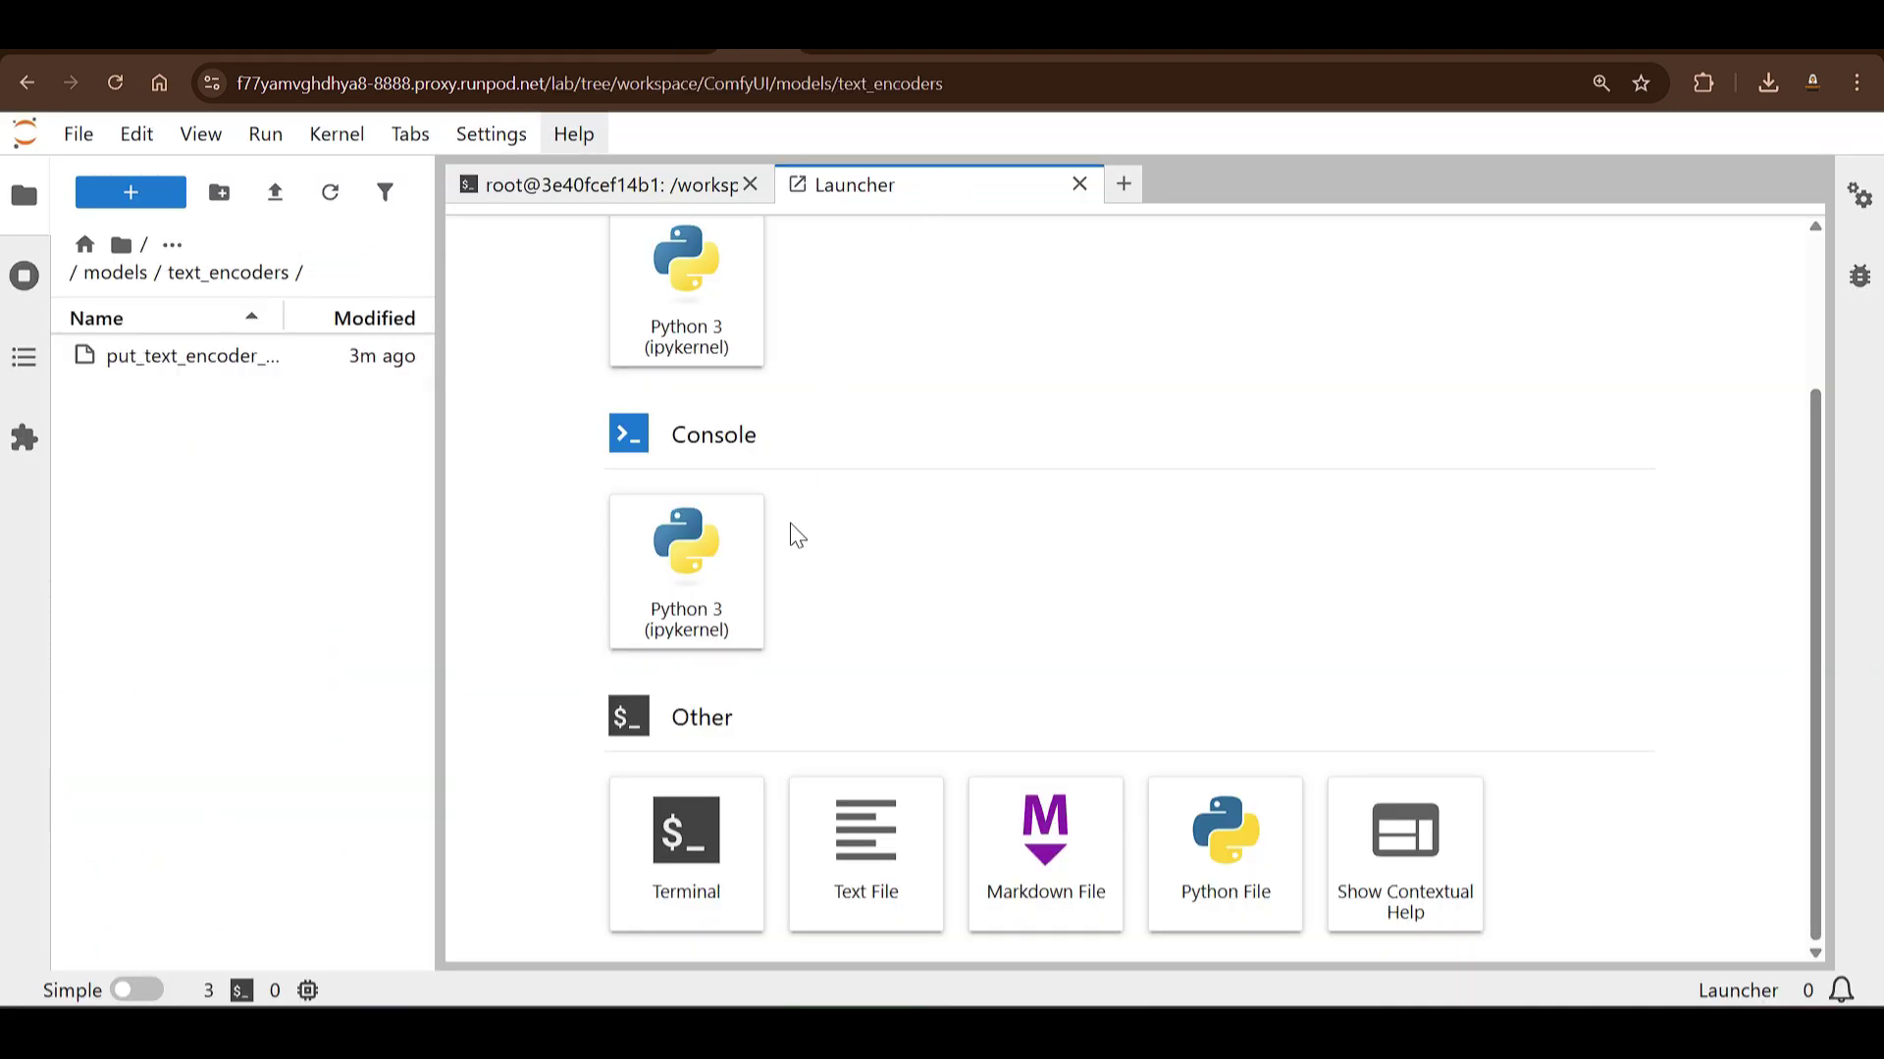
pyautogui.click(699, 824)
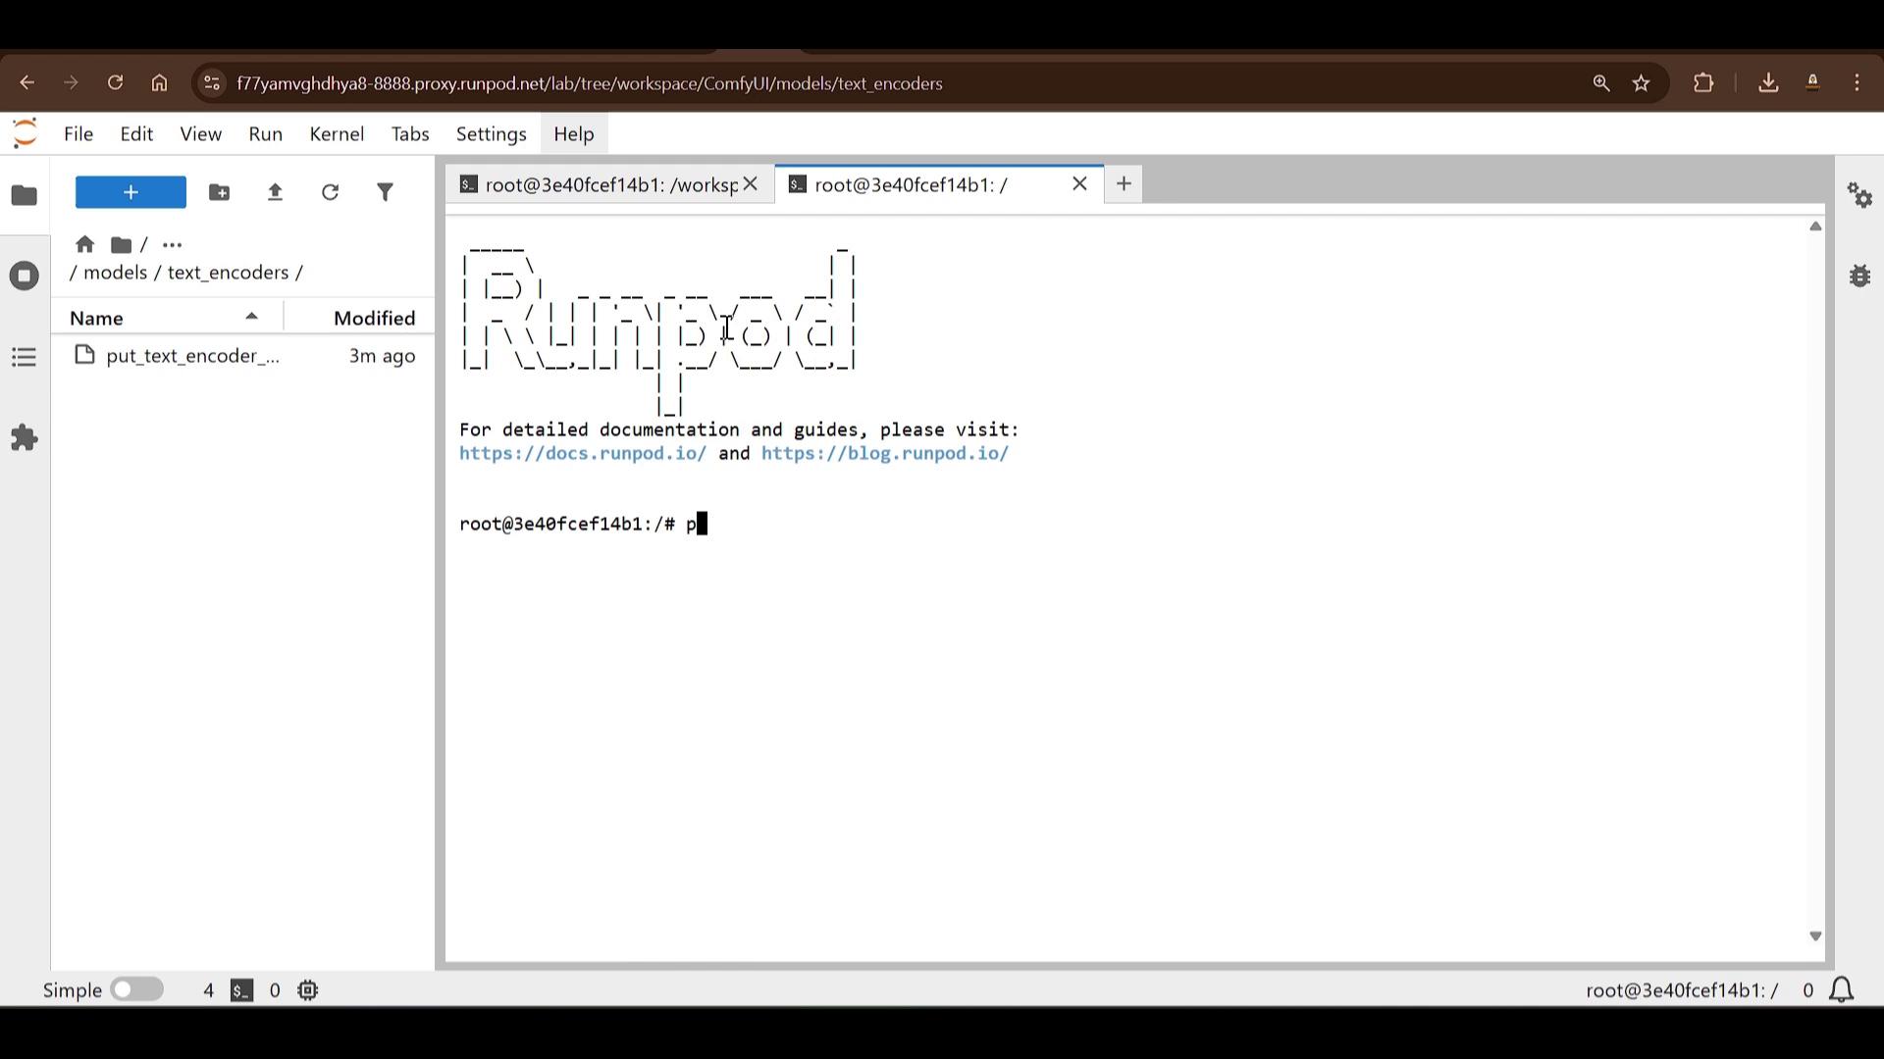
pyautogui.write('pwd')
pyautogui.press('Return')
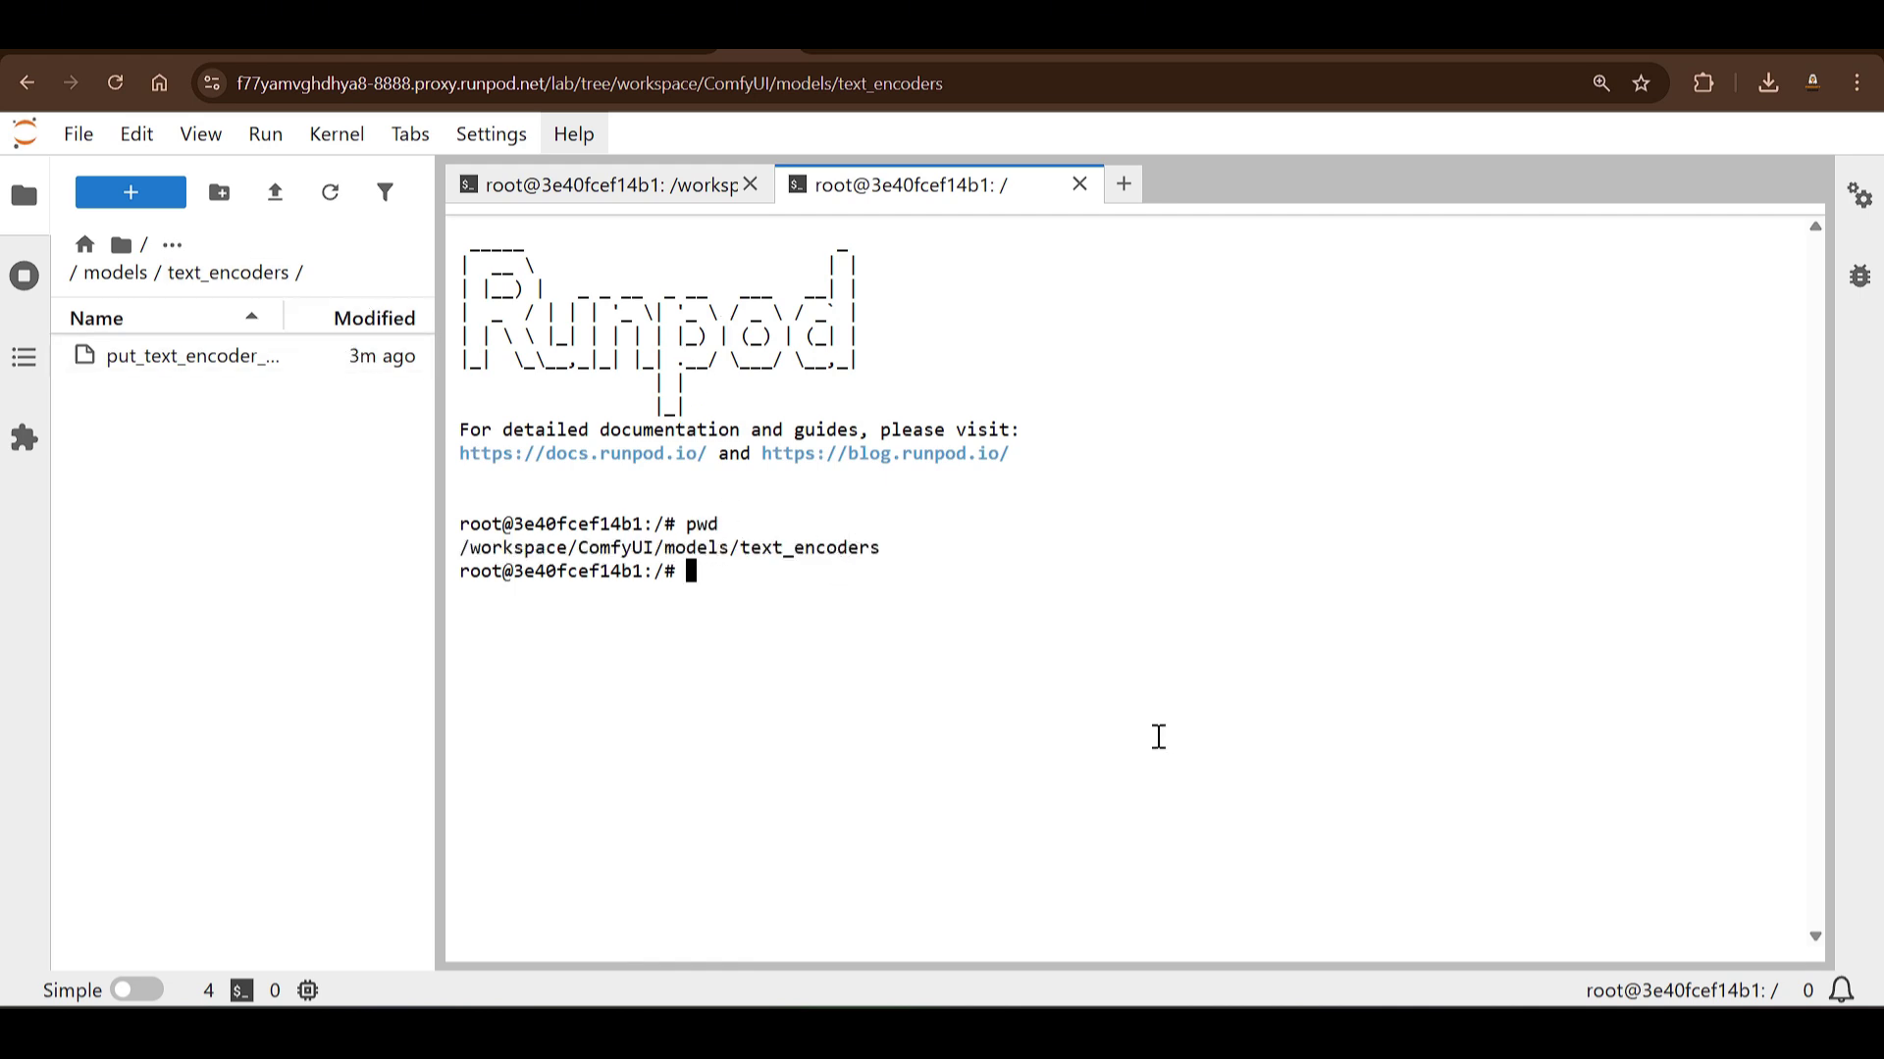
pyautogui.write('wget')
pyautogui.write('https://huggingface.co/Comfy-Org/z_image_turbo/resolve/main/split_files/text_encoders/qwen_3_4b.safetensors')
pyautogui.press('Return')
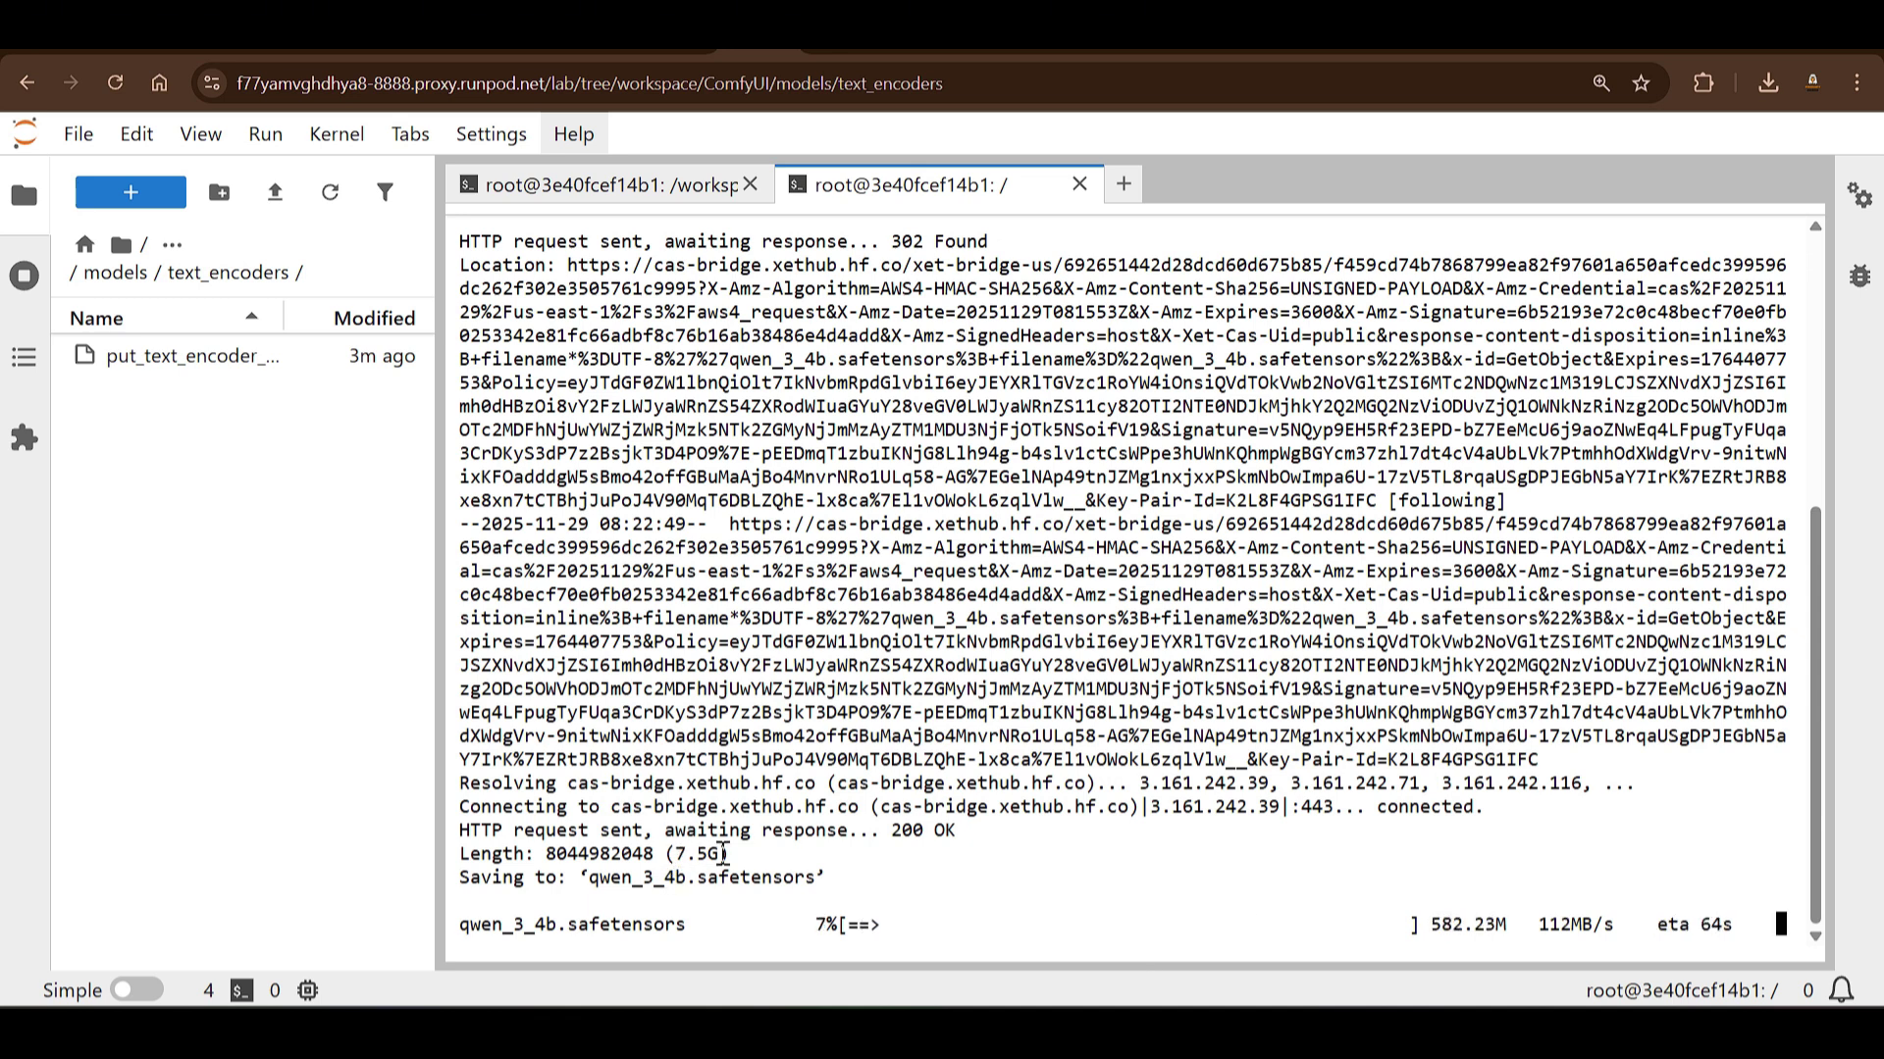
# Step: Copy the ae.safetensors download link and open the models/vae folder in JupyterLab
pyautogui.click(1123, 185)
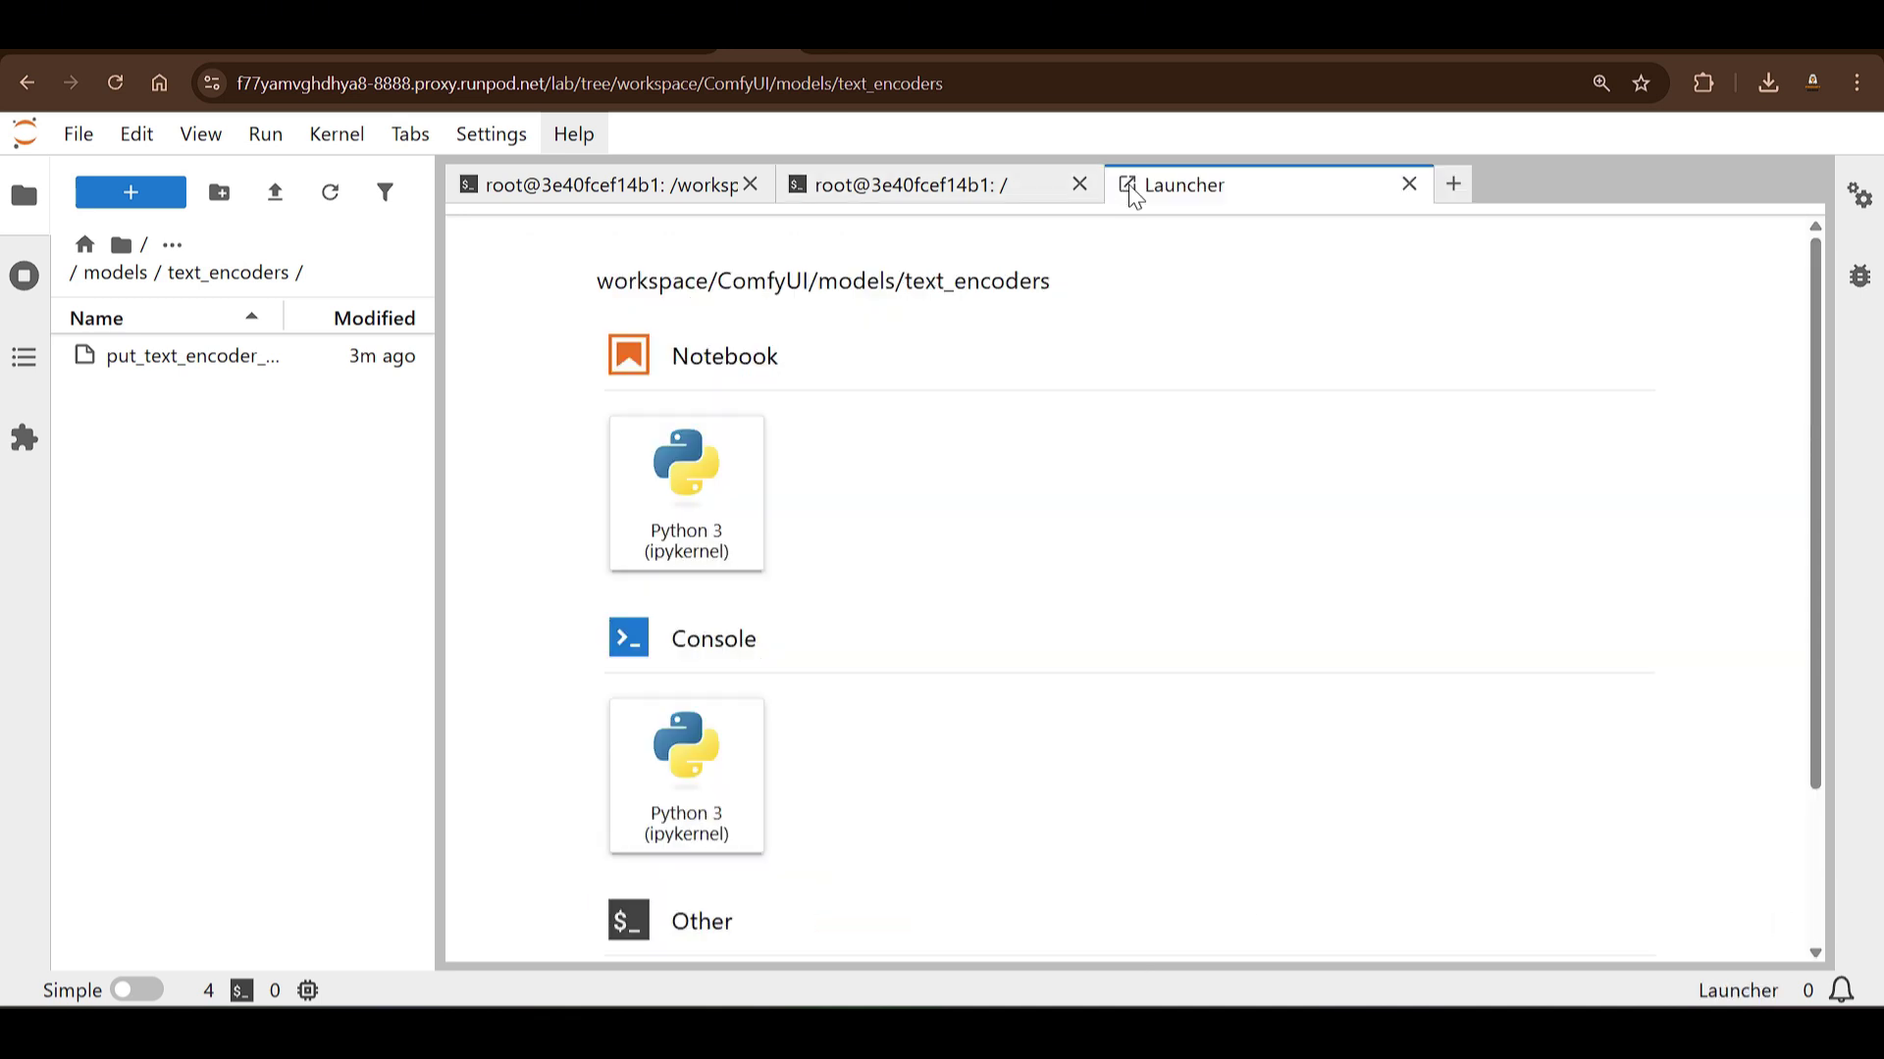
pyautogui.click(114, 281)
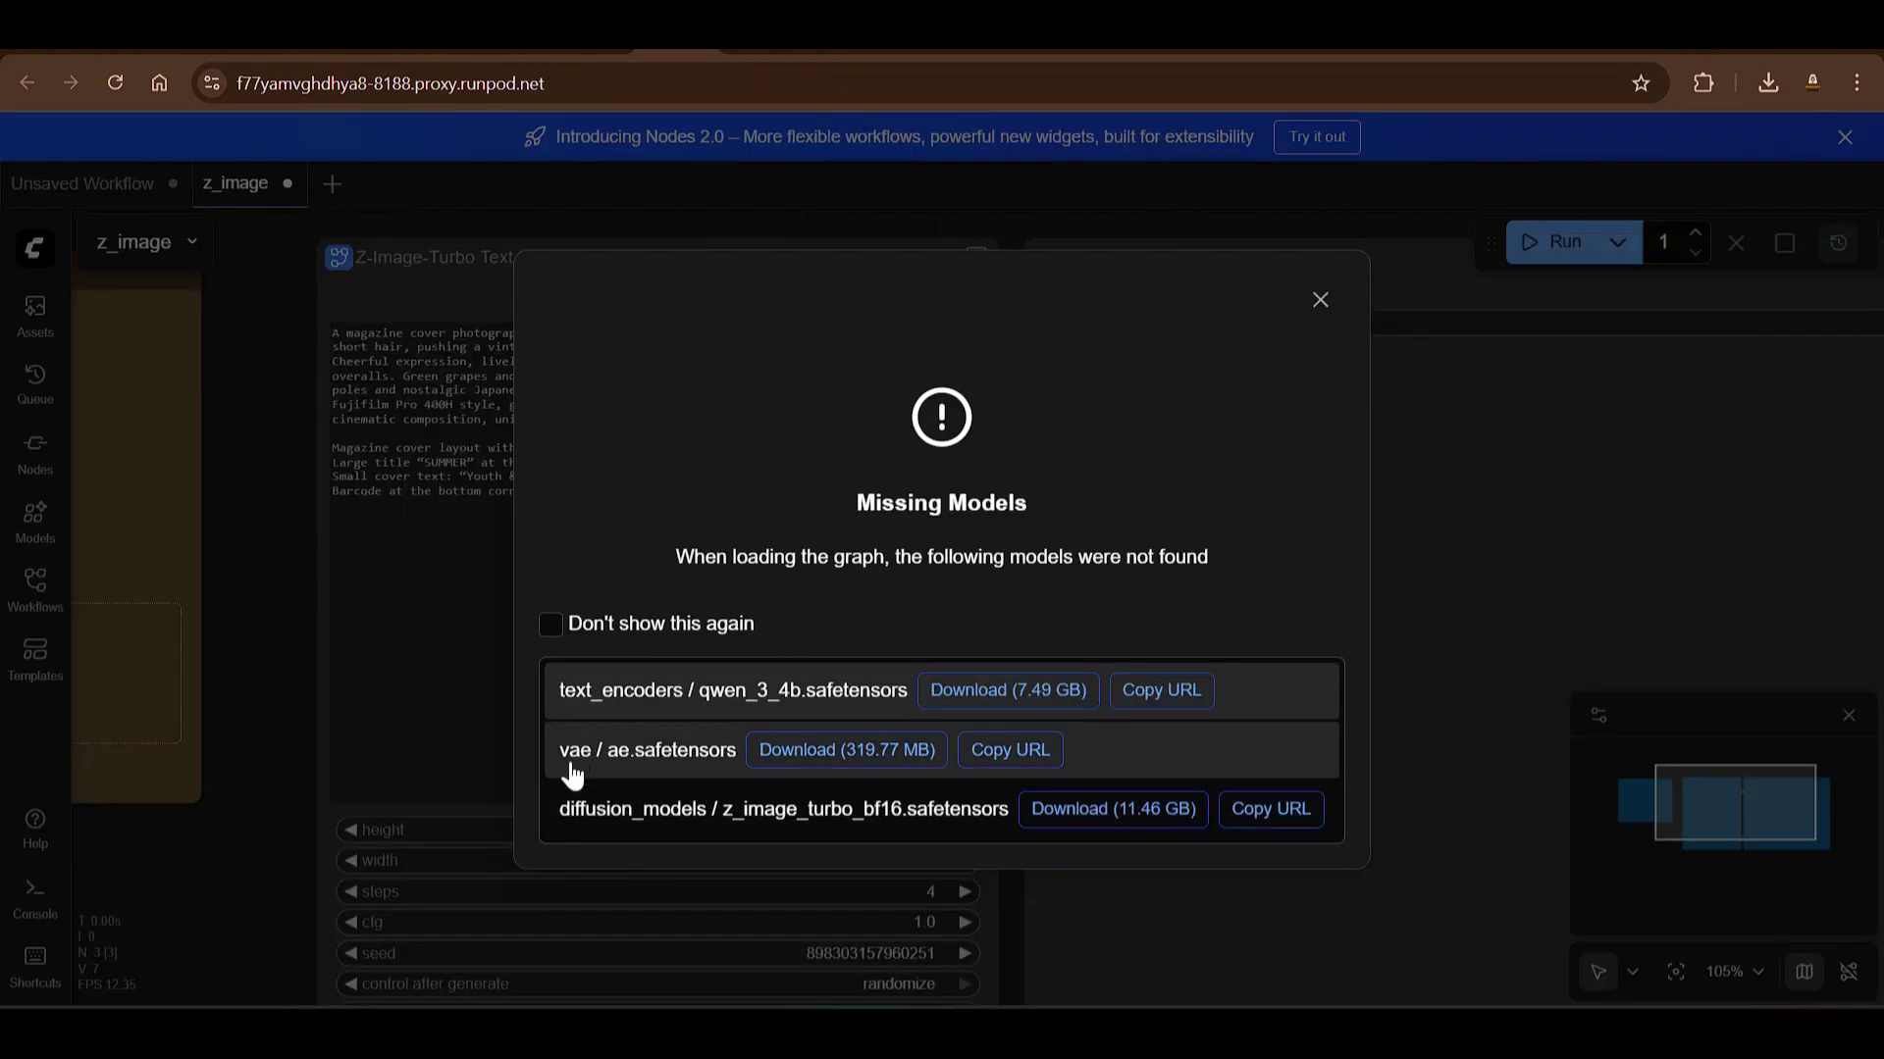
pyautogui.click(1020, 753)
pyautogui.hotkey('ctrl', 'Tab')
pyautogui.scroll(-2, 239, 786)
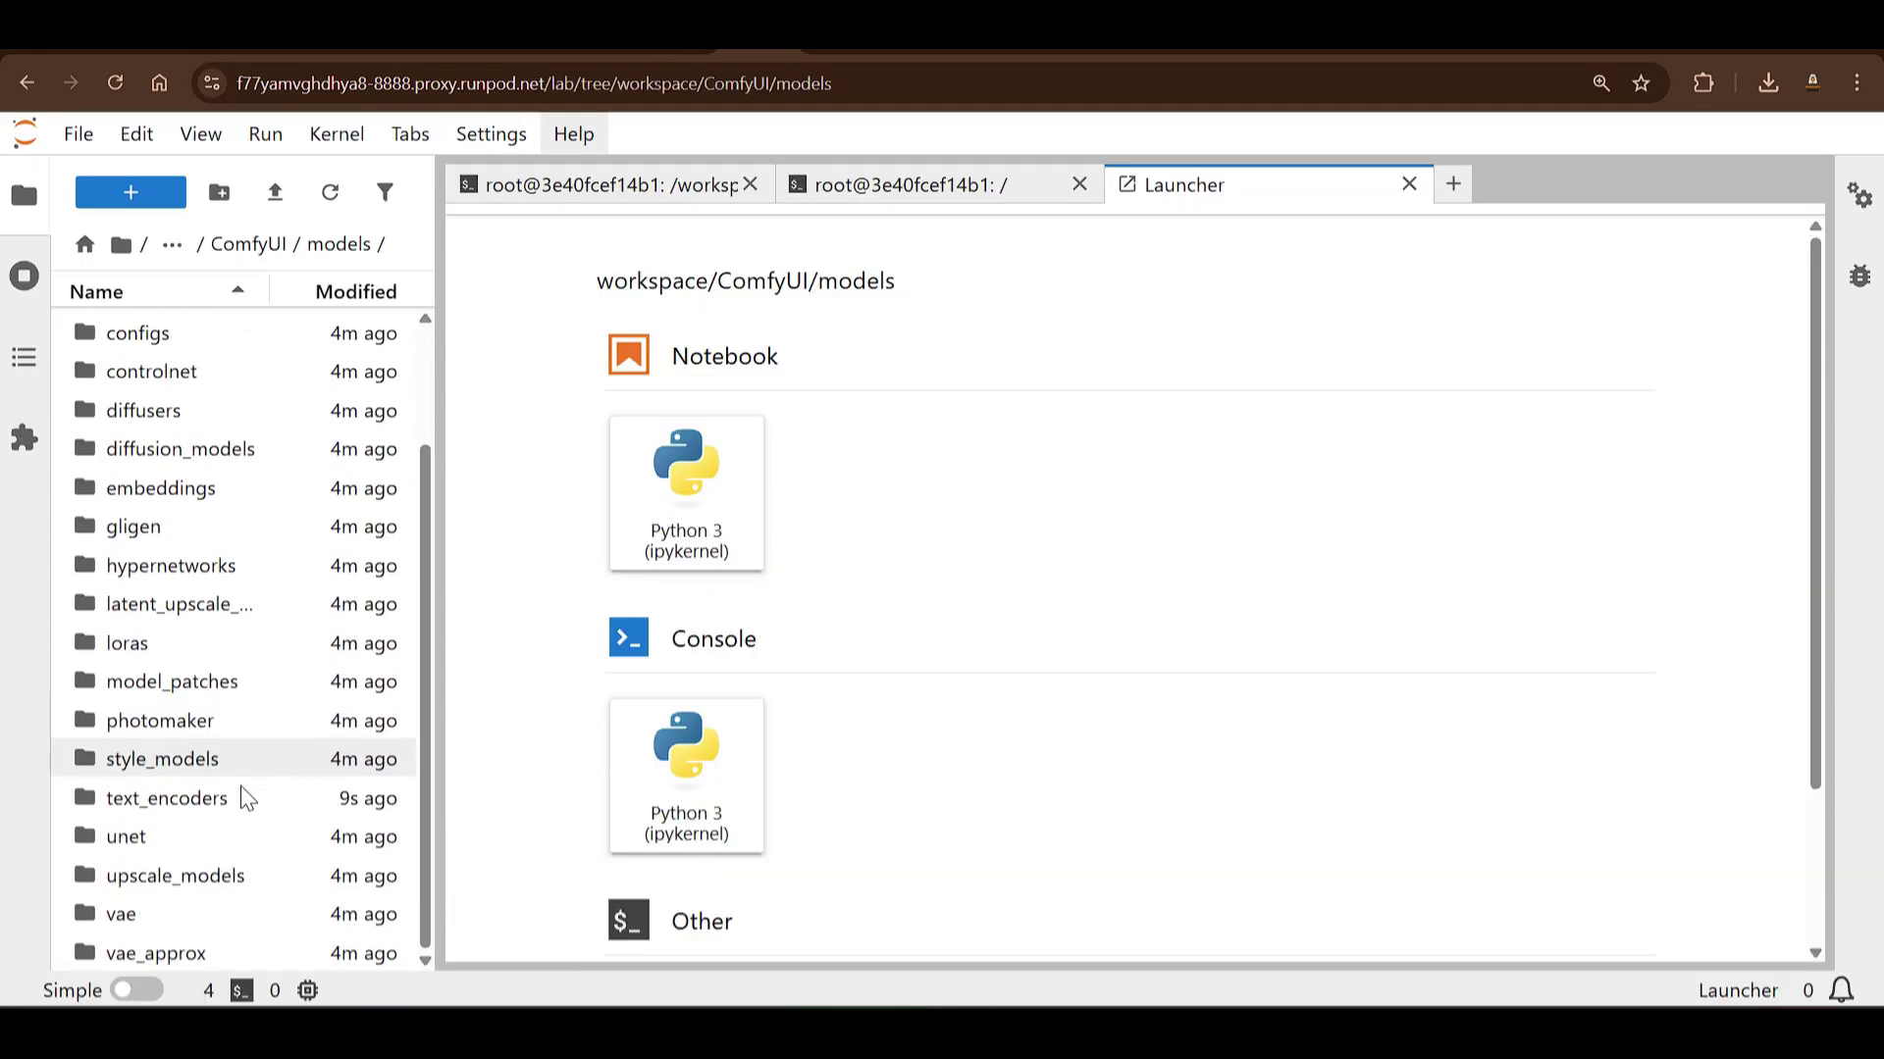
pyautogui.doubleClick(209, 914)
pyautogui.scroll(-2, 1010, 697)
# Step: From a terminal in models/vae, wget the ae.safetensors link, then return to ComfyUI
pyautogui.click(702, 841)
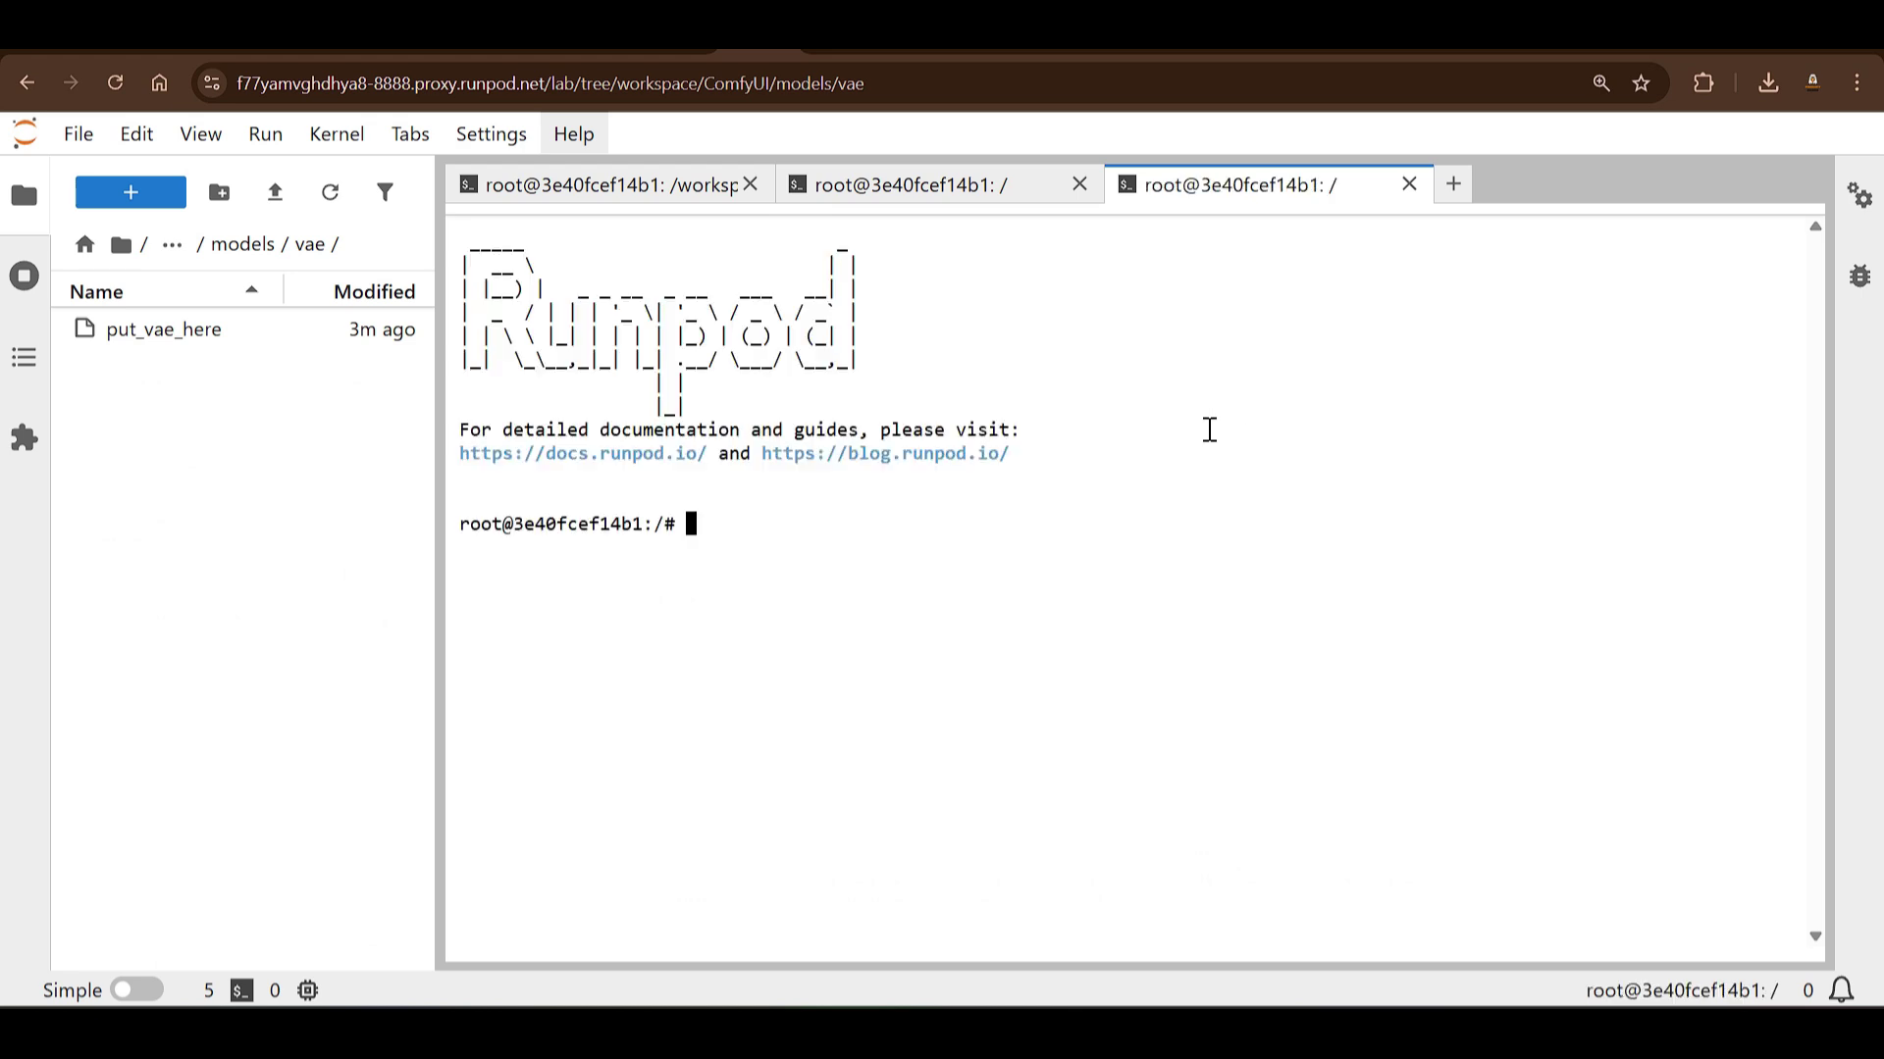
pyautogui.write('pwd')
pyautogui.press('Return')
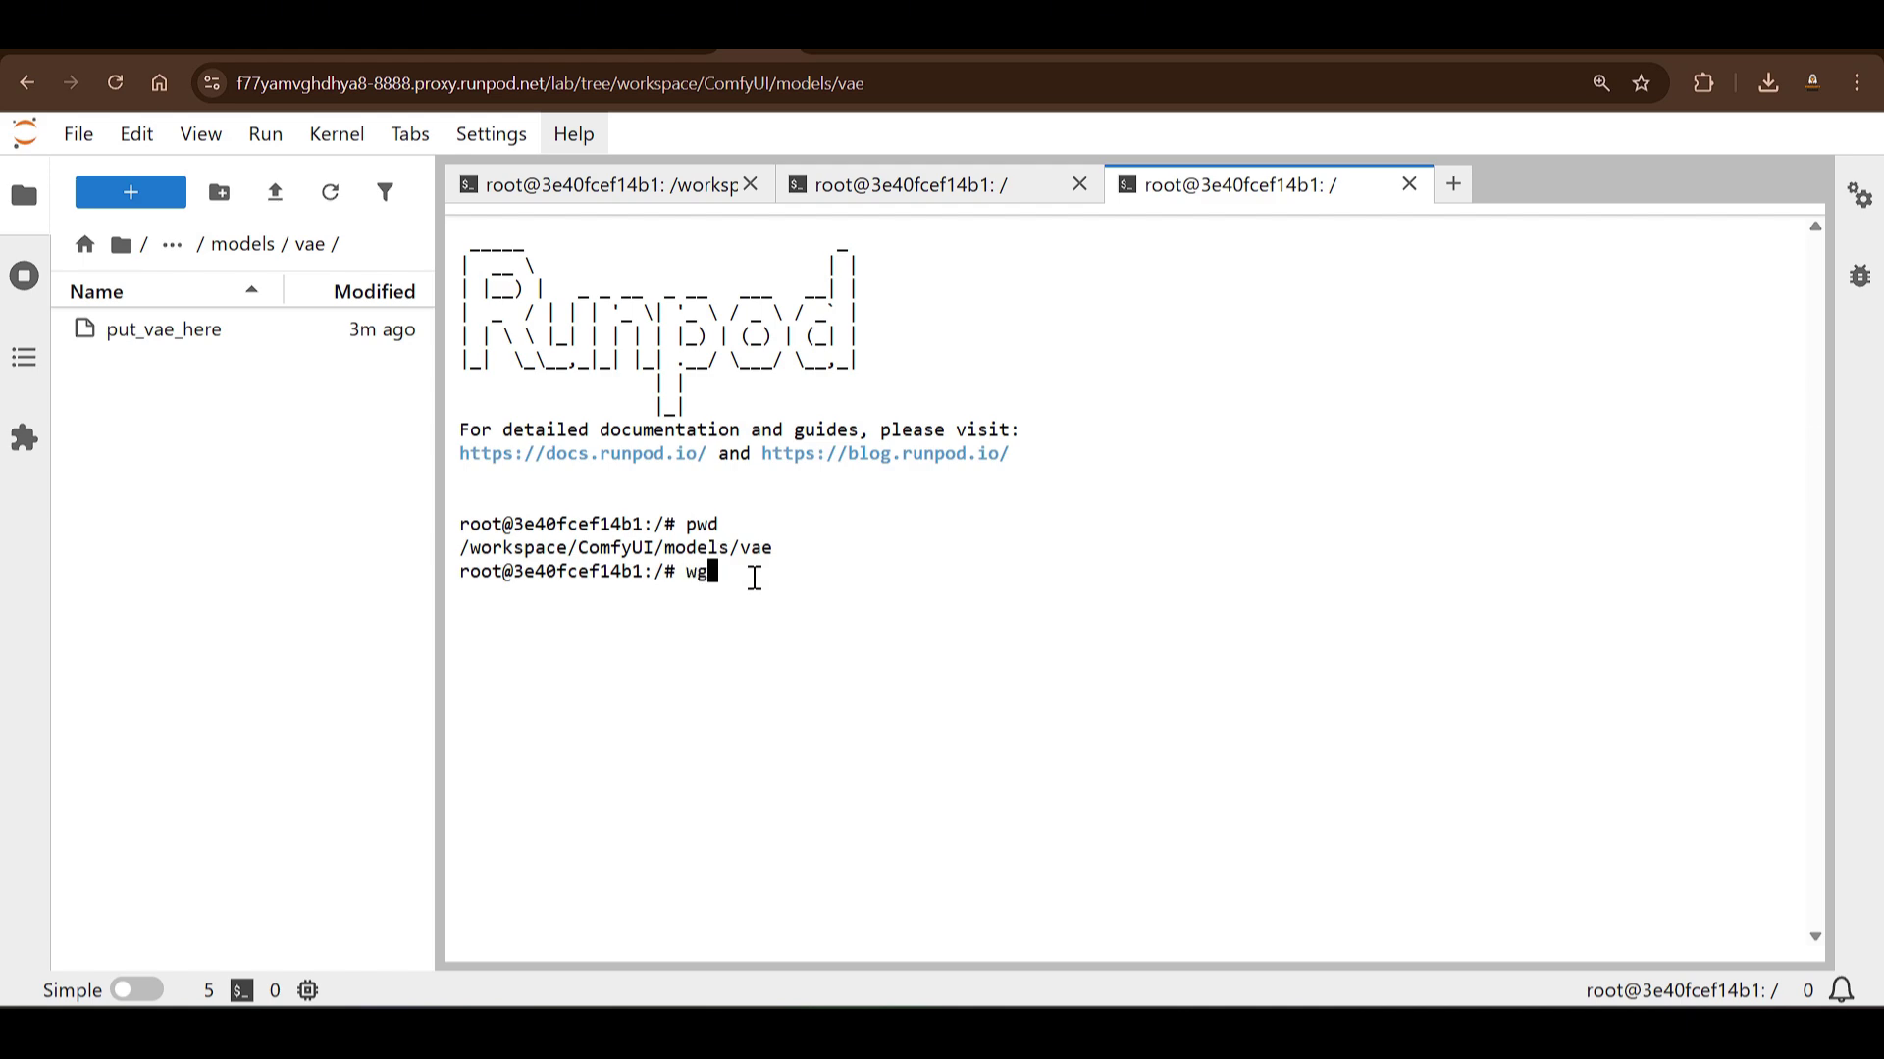
pyautogui.write('wget')
pyautogui.hotkey('ctrl', 'v')
pyautogui.press('Return')
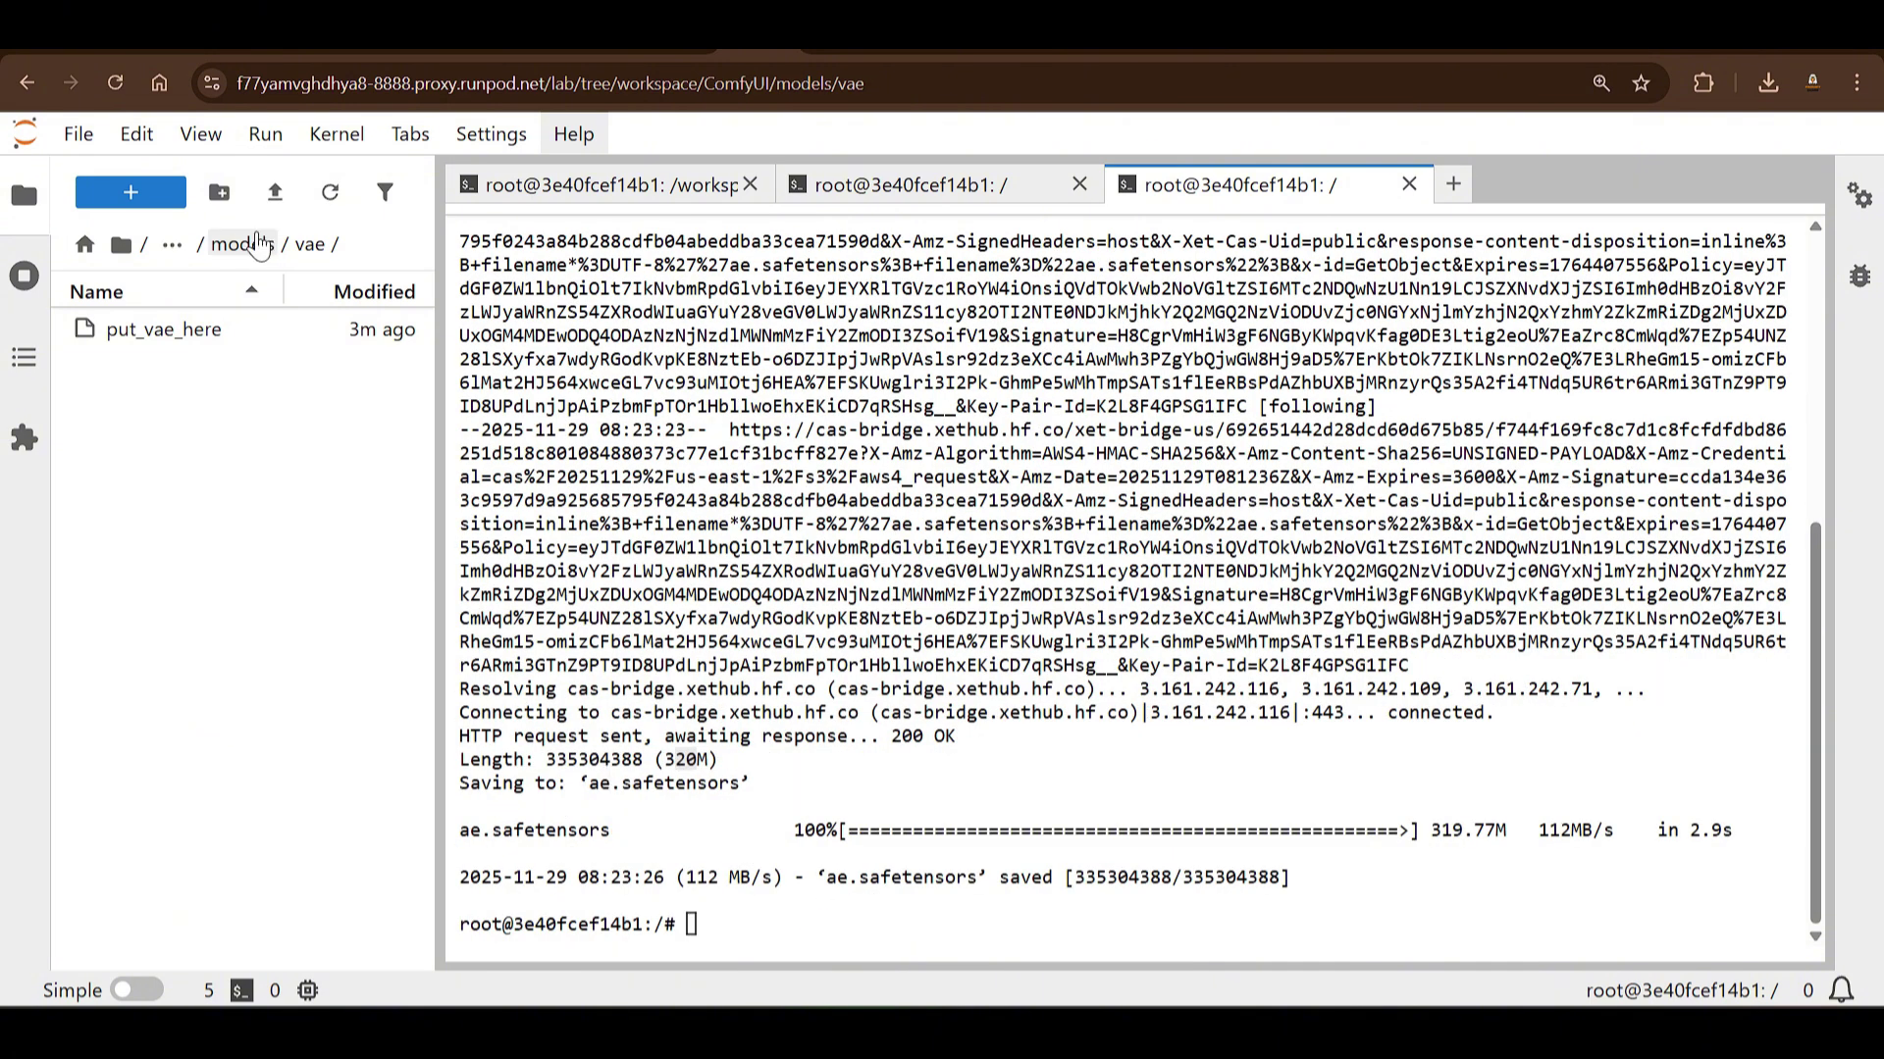
pyautogui.click(502, 24)
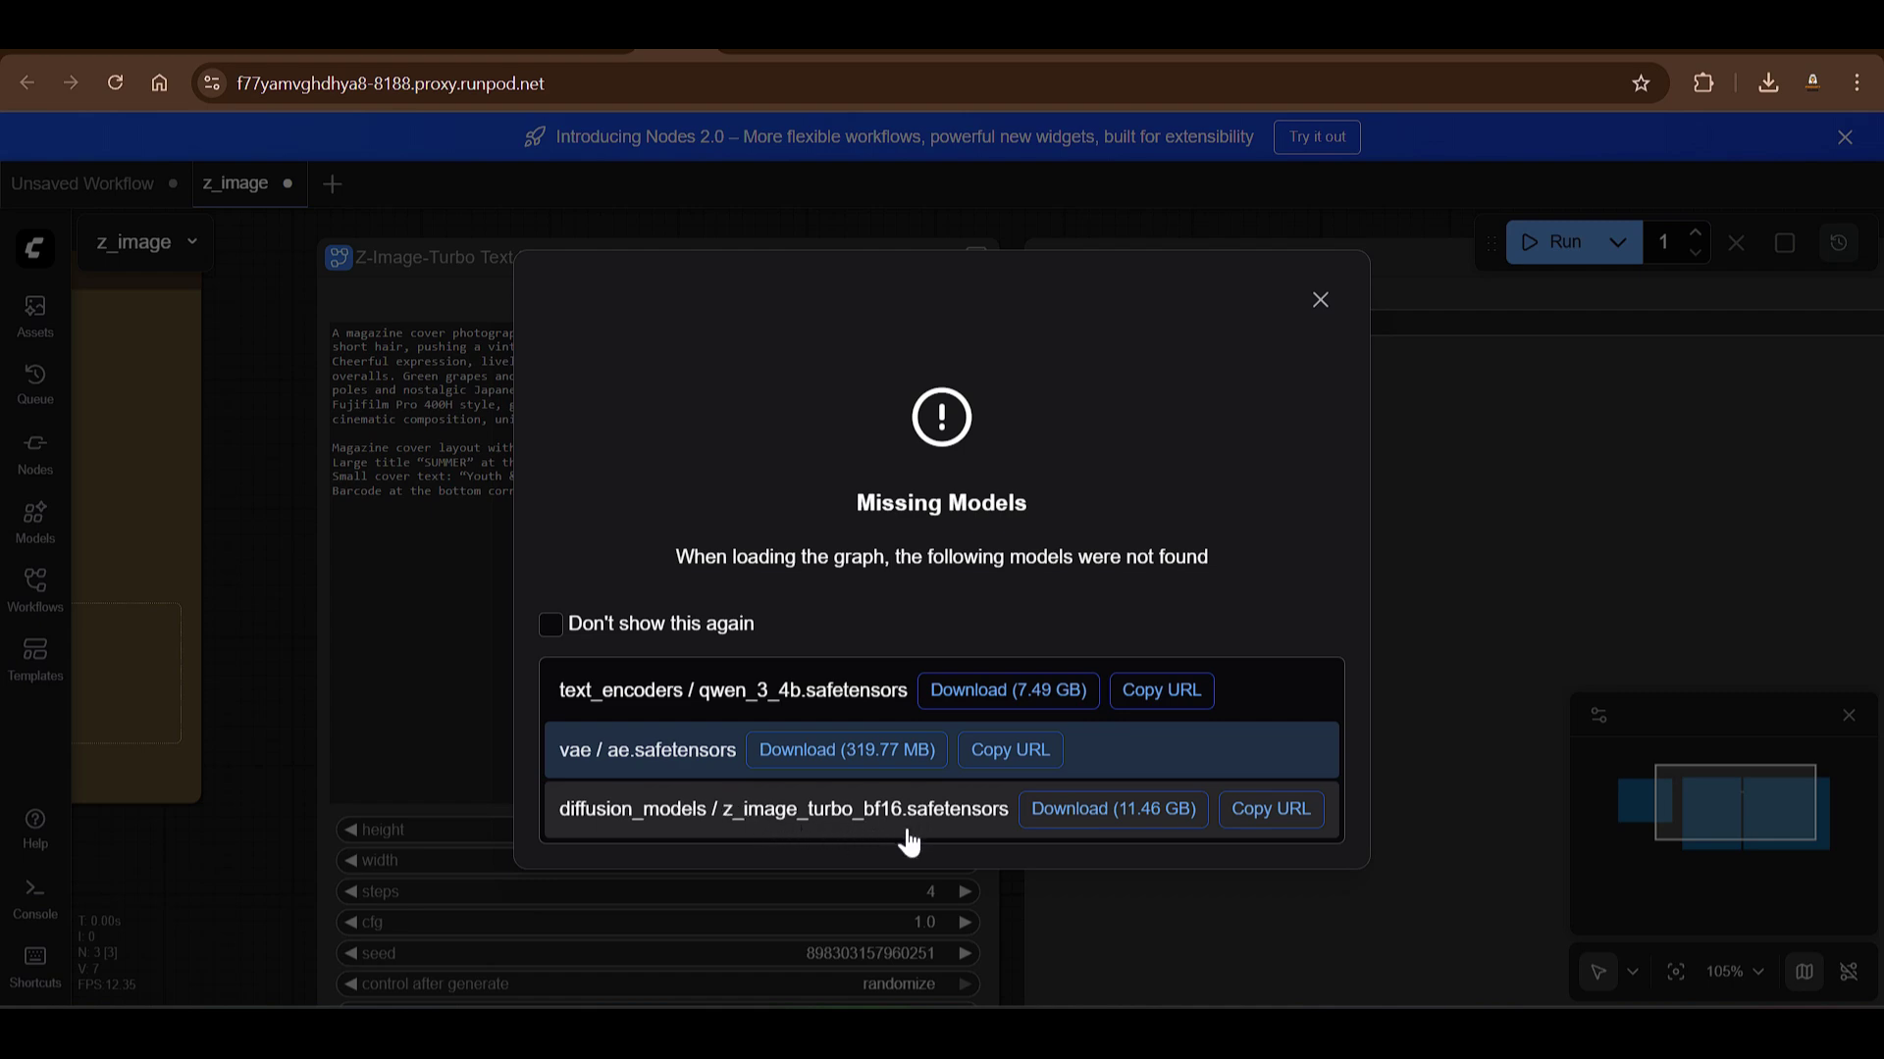
# Step: Start a wget of z_image_turbo_bf16.safetensors from a new terminal in models/diffusion_models
pyautogui.click(1269, 810)
pyautogui.click(503, 25)
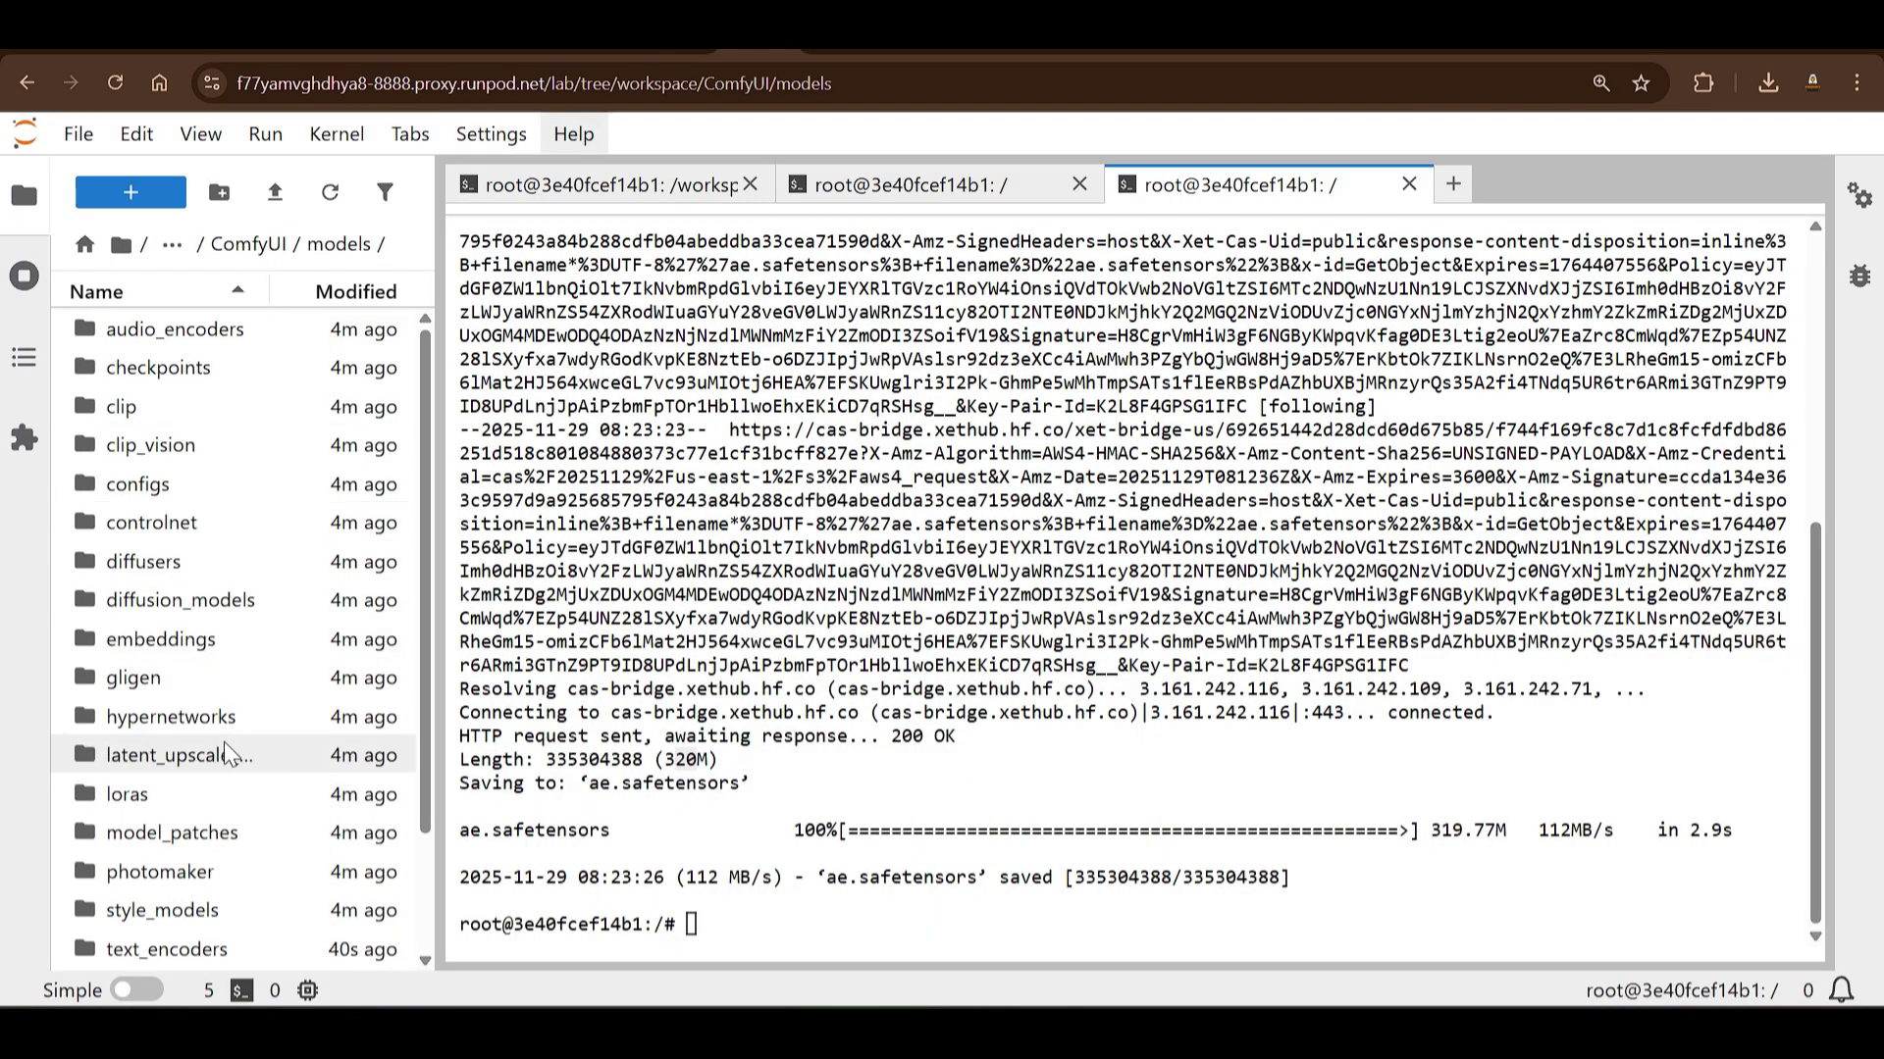
pyautogui.click(310, 599)
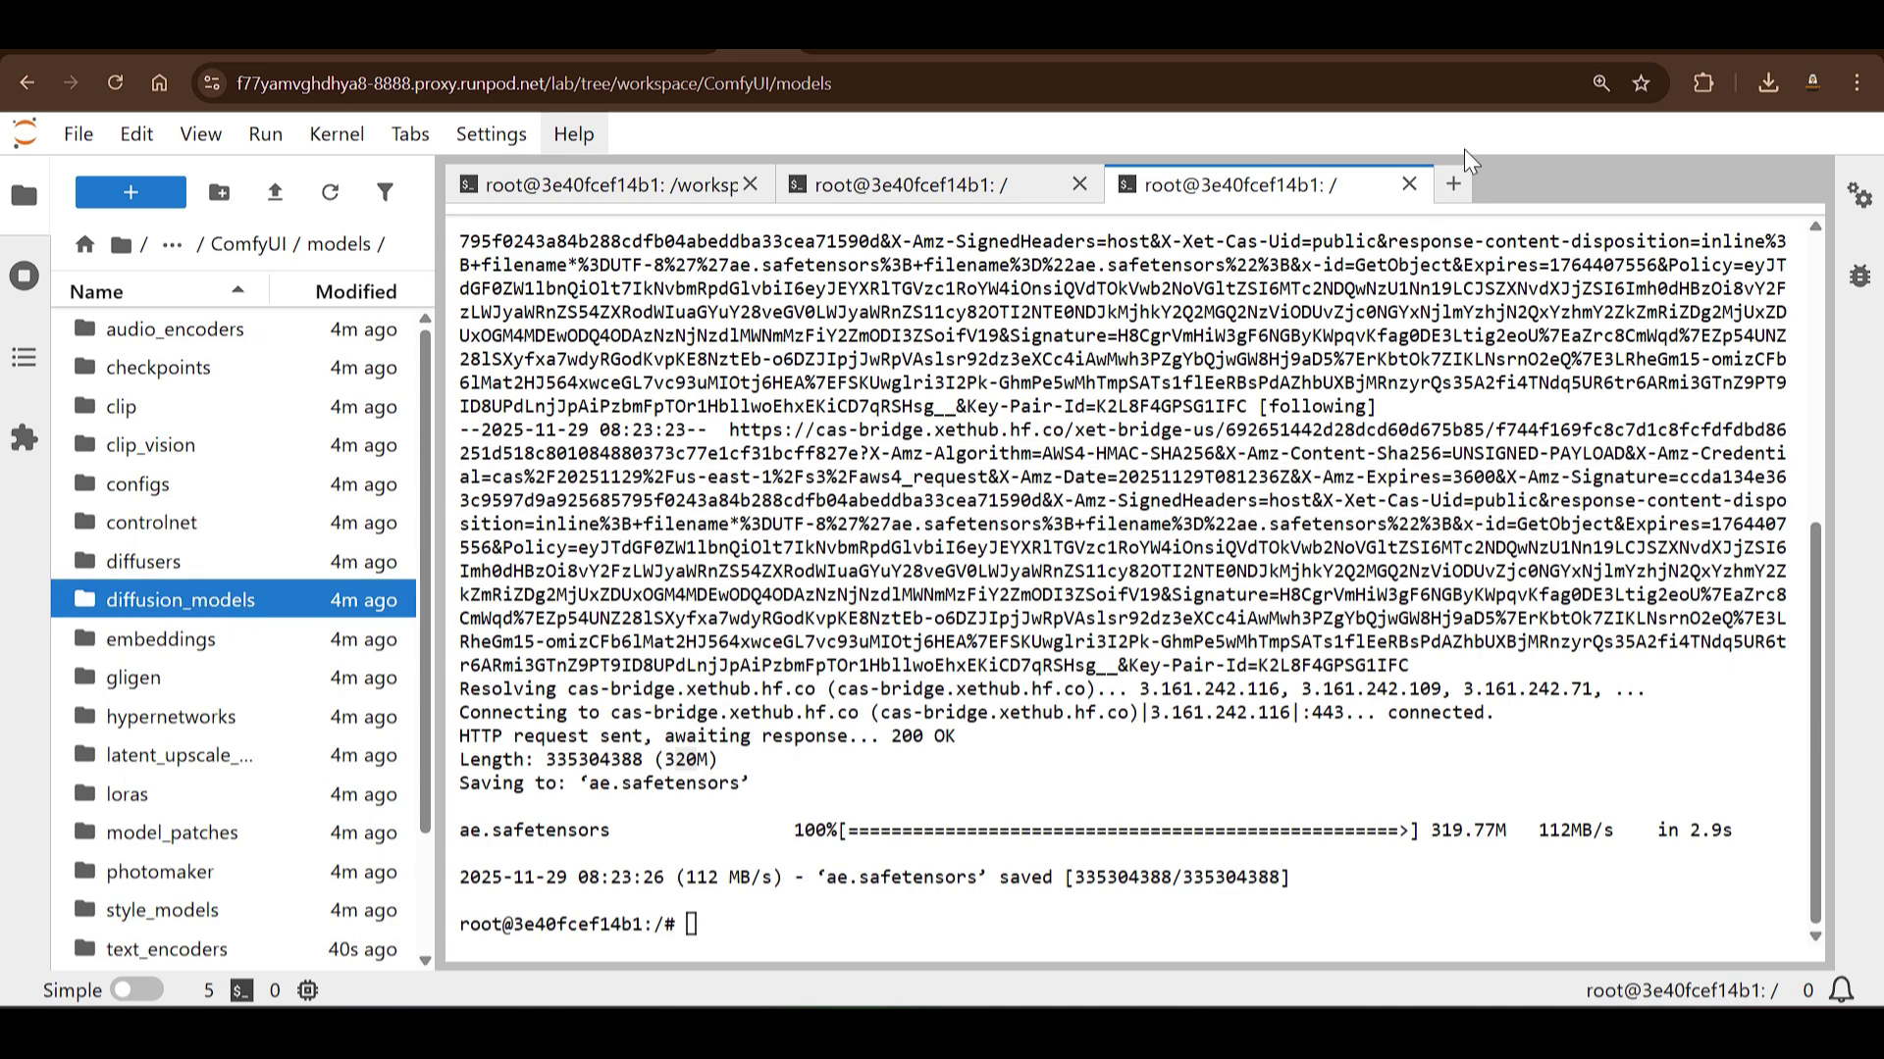
pyautogui.click(1453, 184)
pyautogui.scroll(-3, 843, 814)
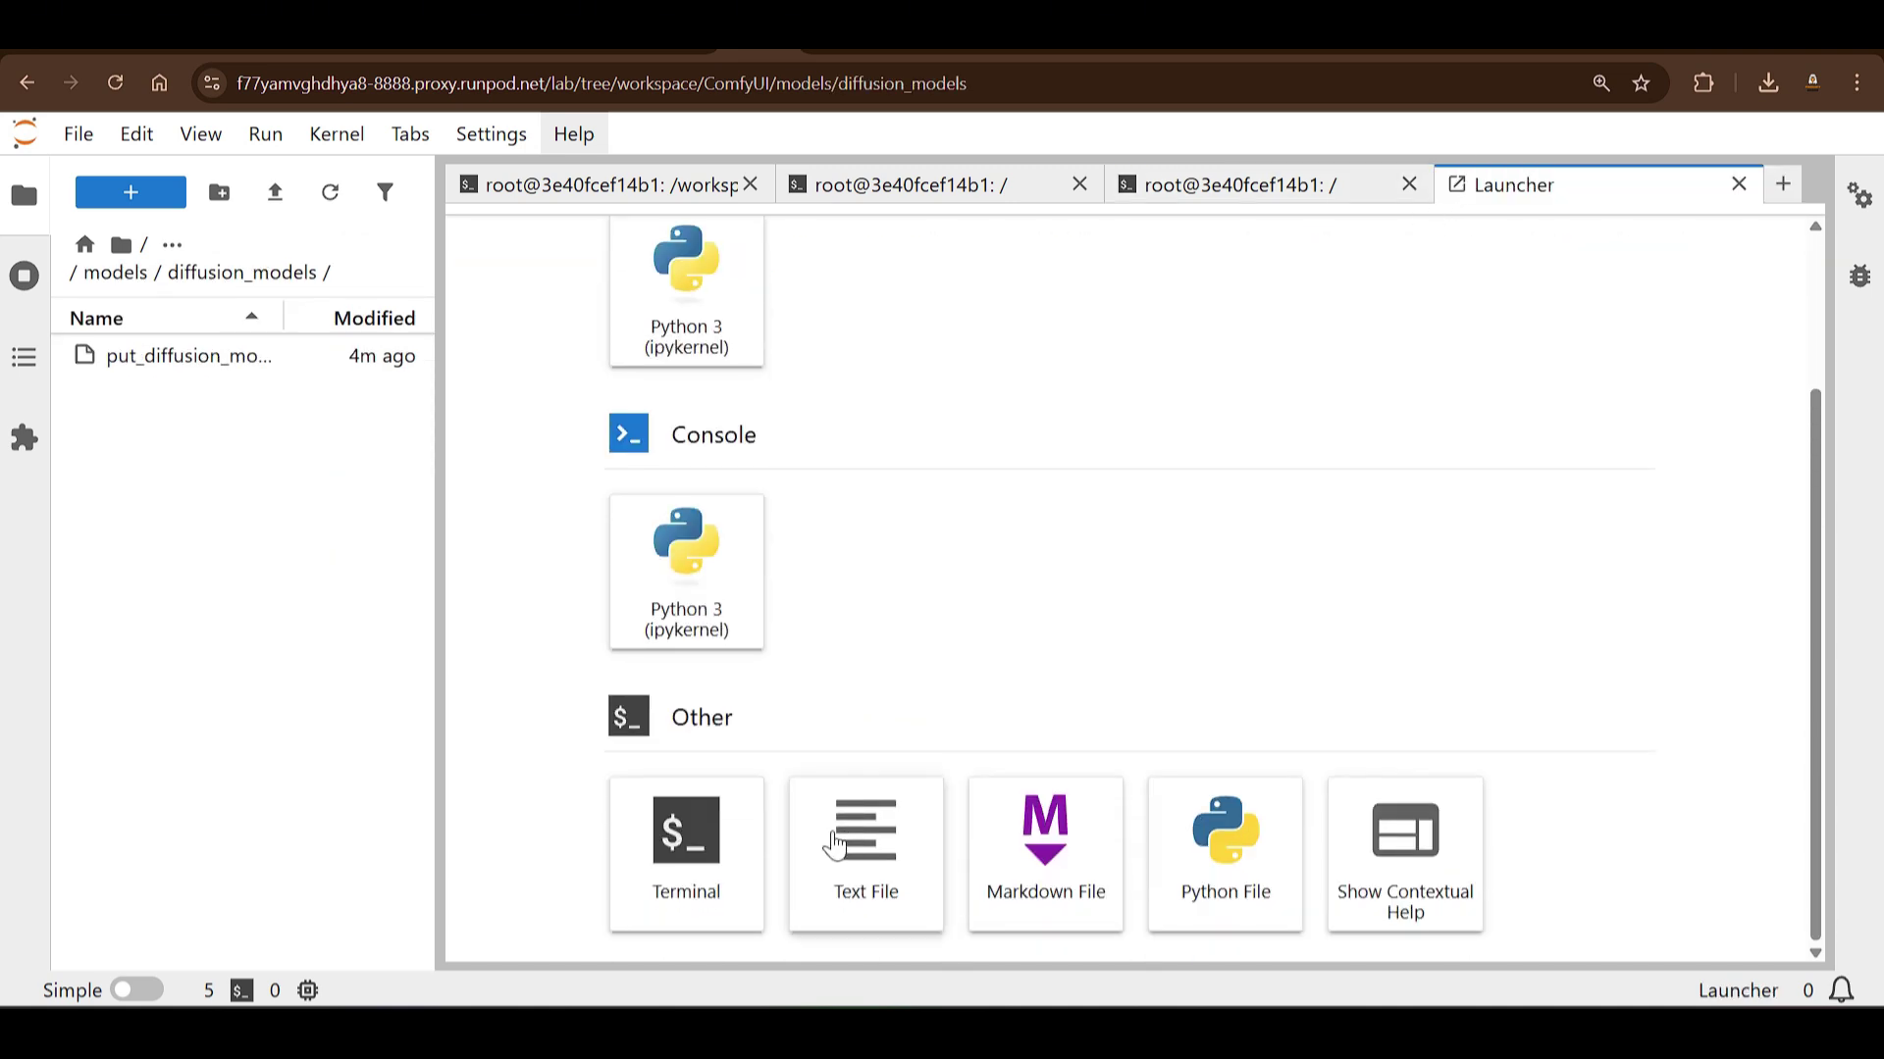
pyautogui.click(736, 852)
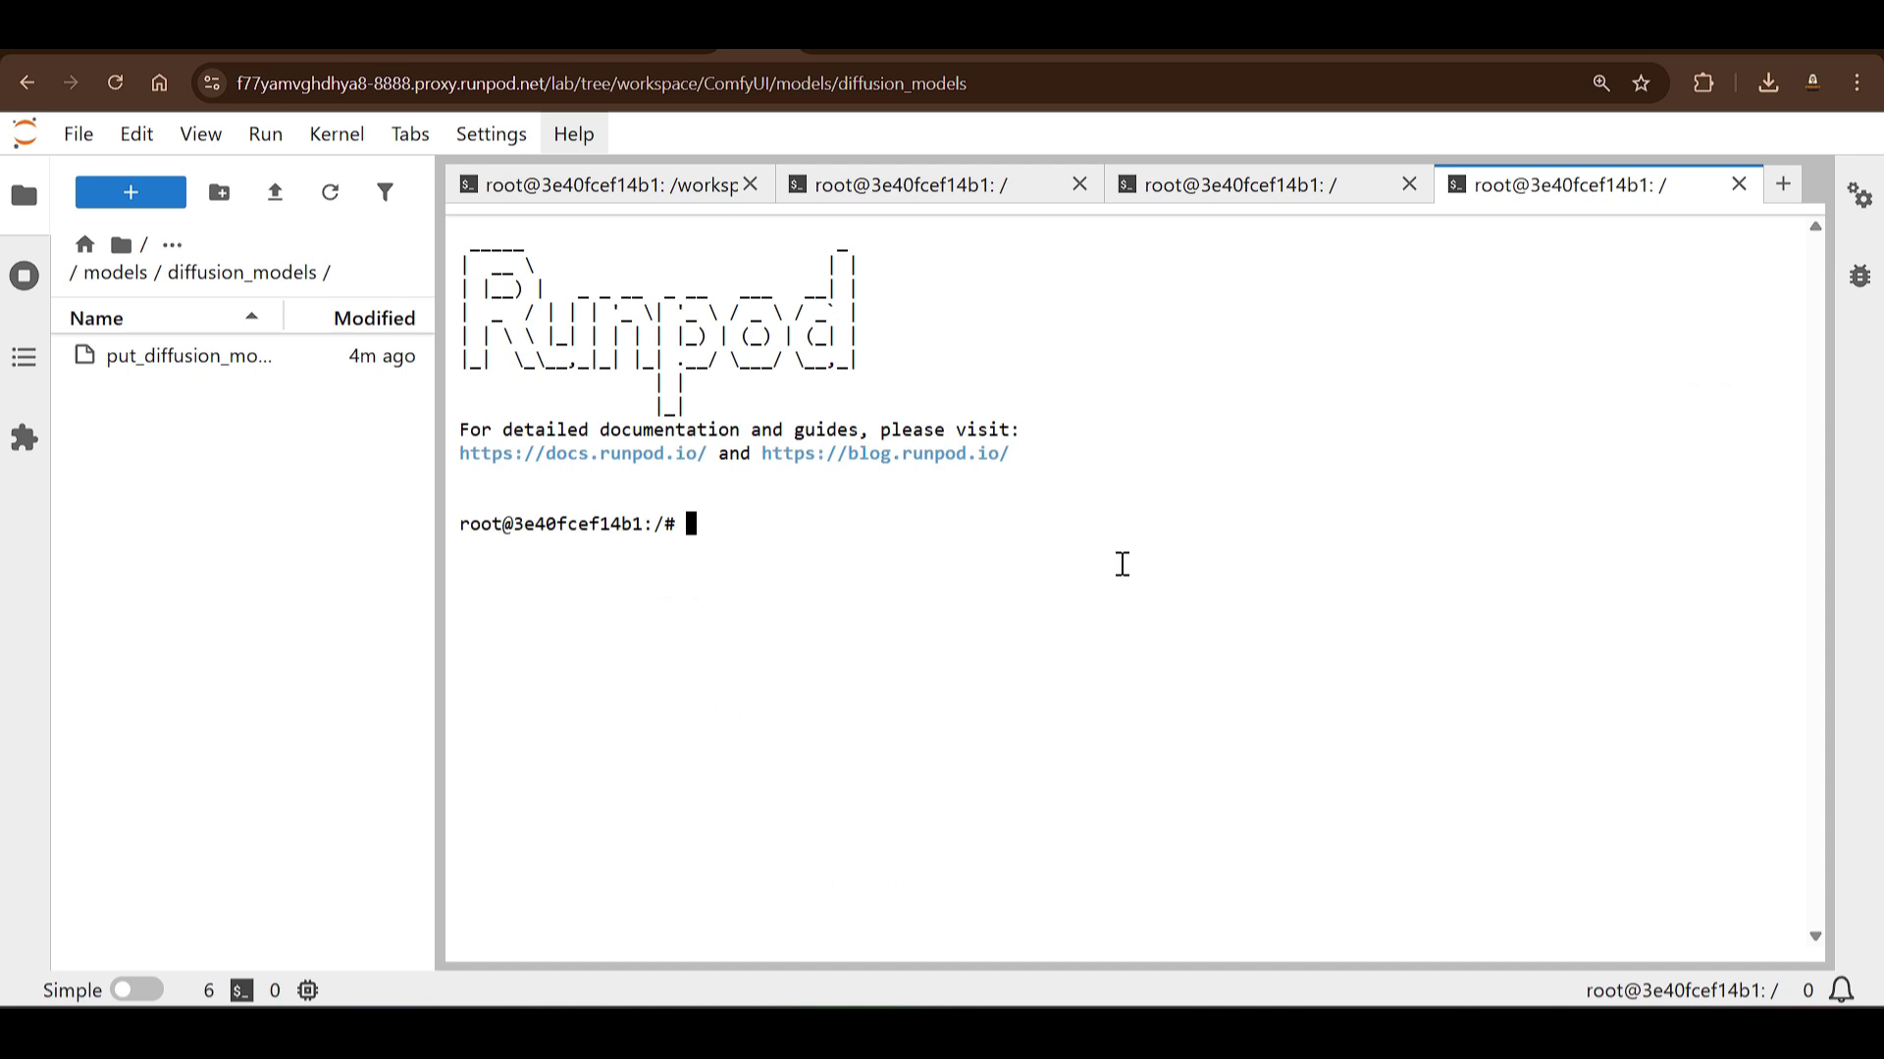
pyautogui.write('pwd')
pyautogui.press('Return')
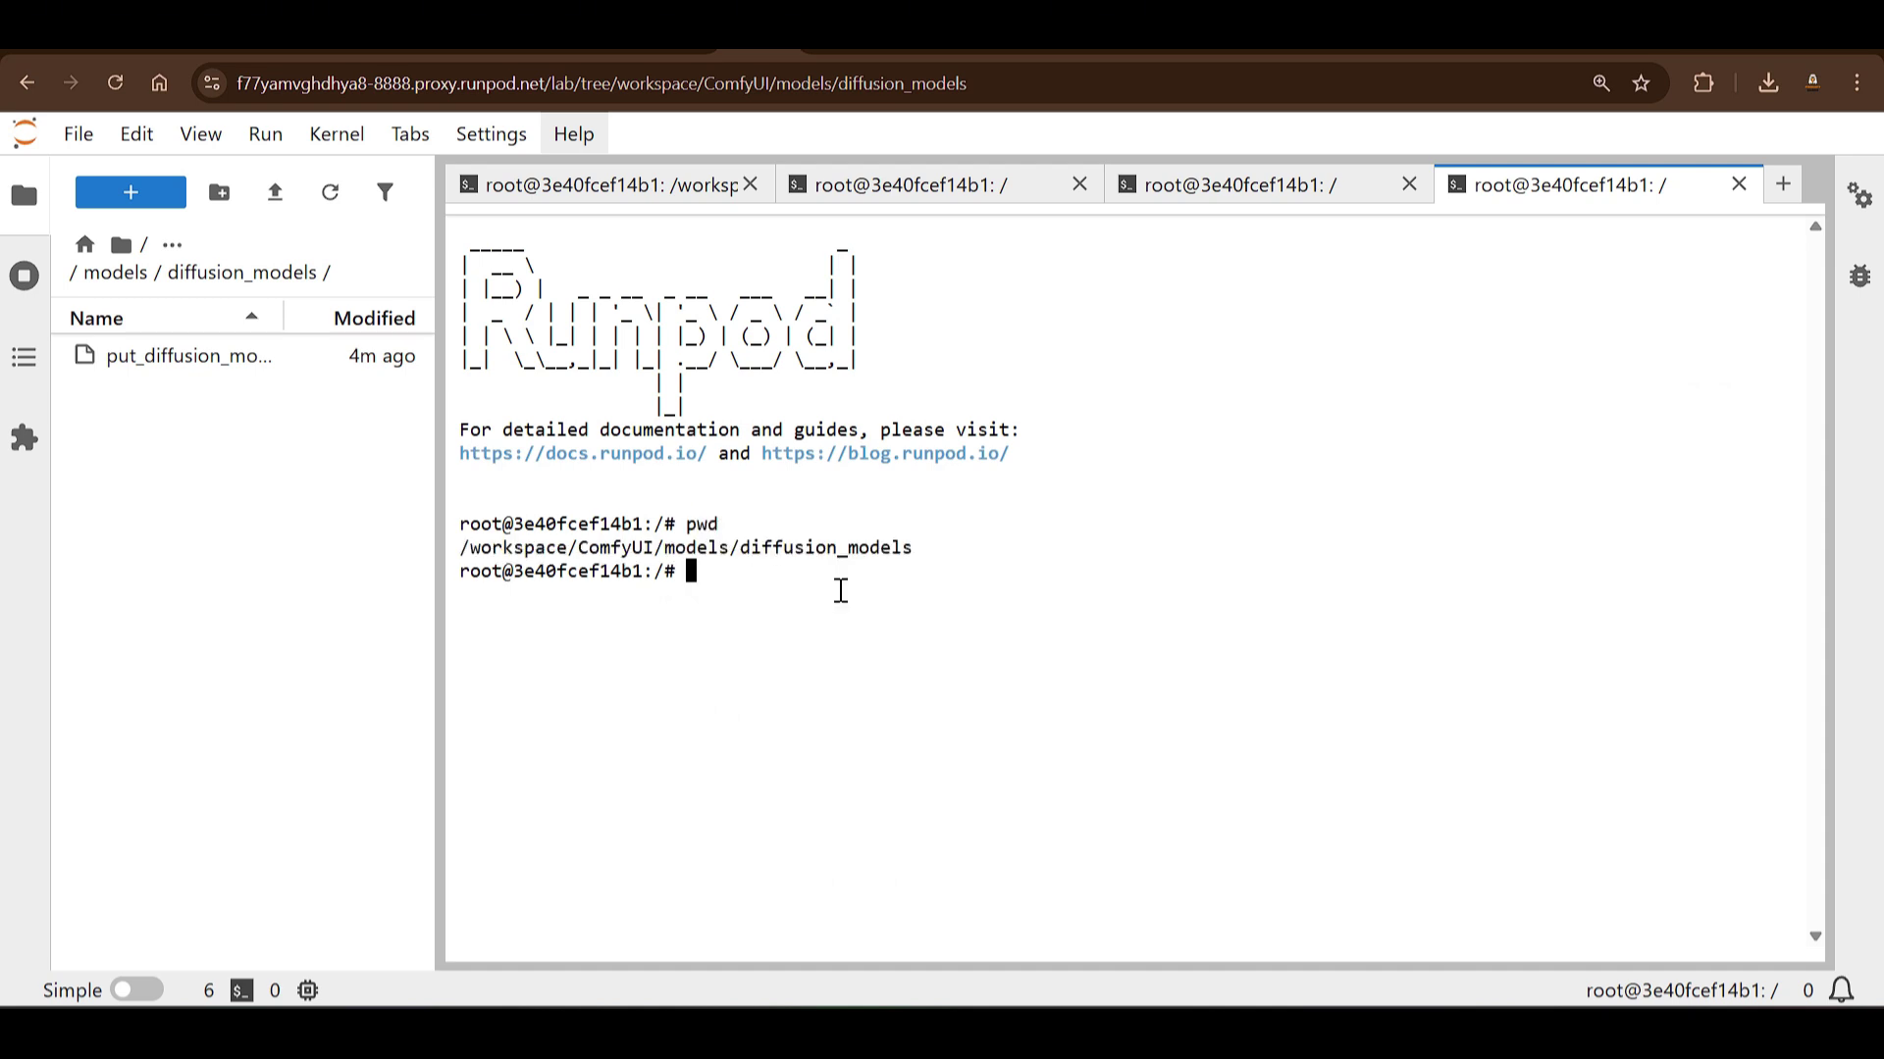
pyautogui.write('wget')
pyautogui.write('https://huggingface.co/Comfy-Org/z_image_turbo/resolve/main/split_files/diffusion_models/z_image_turbo_bf16.safetensors')
pyautogui.press('Return')
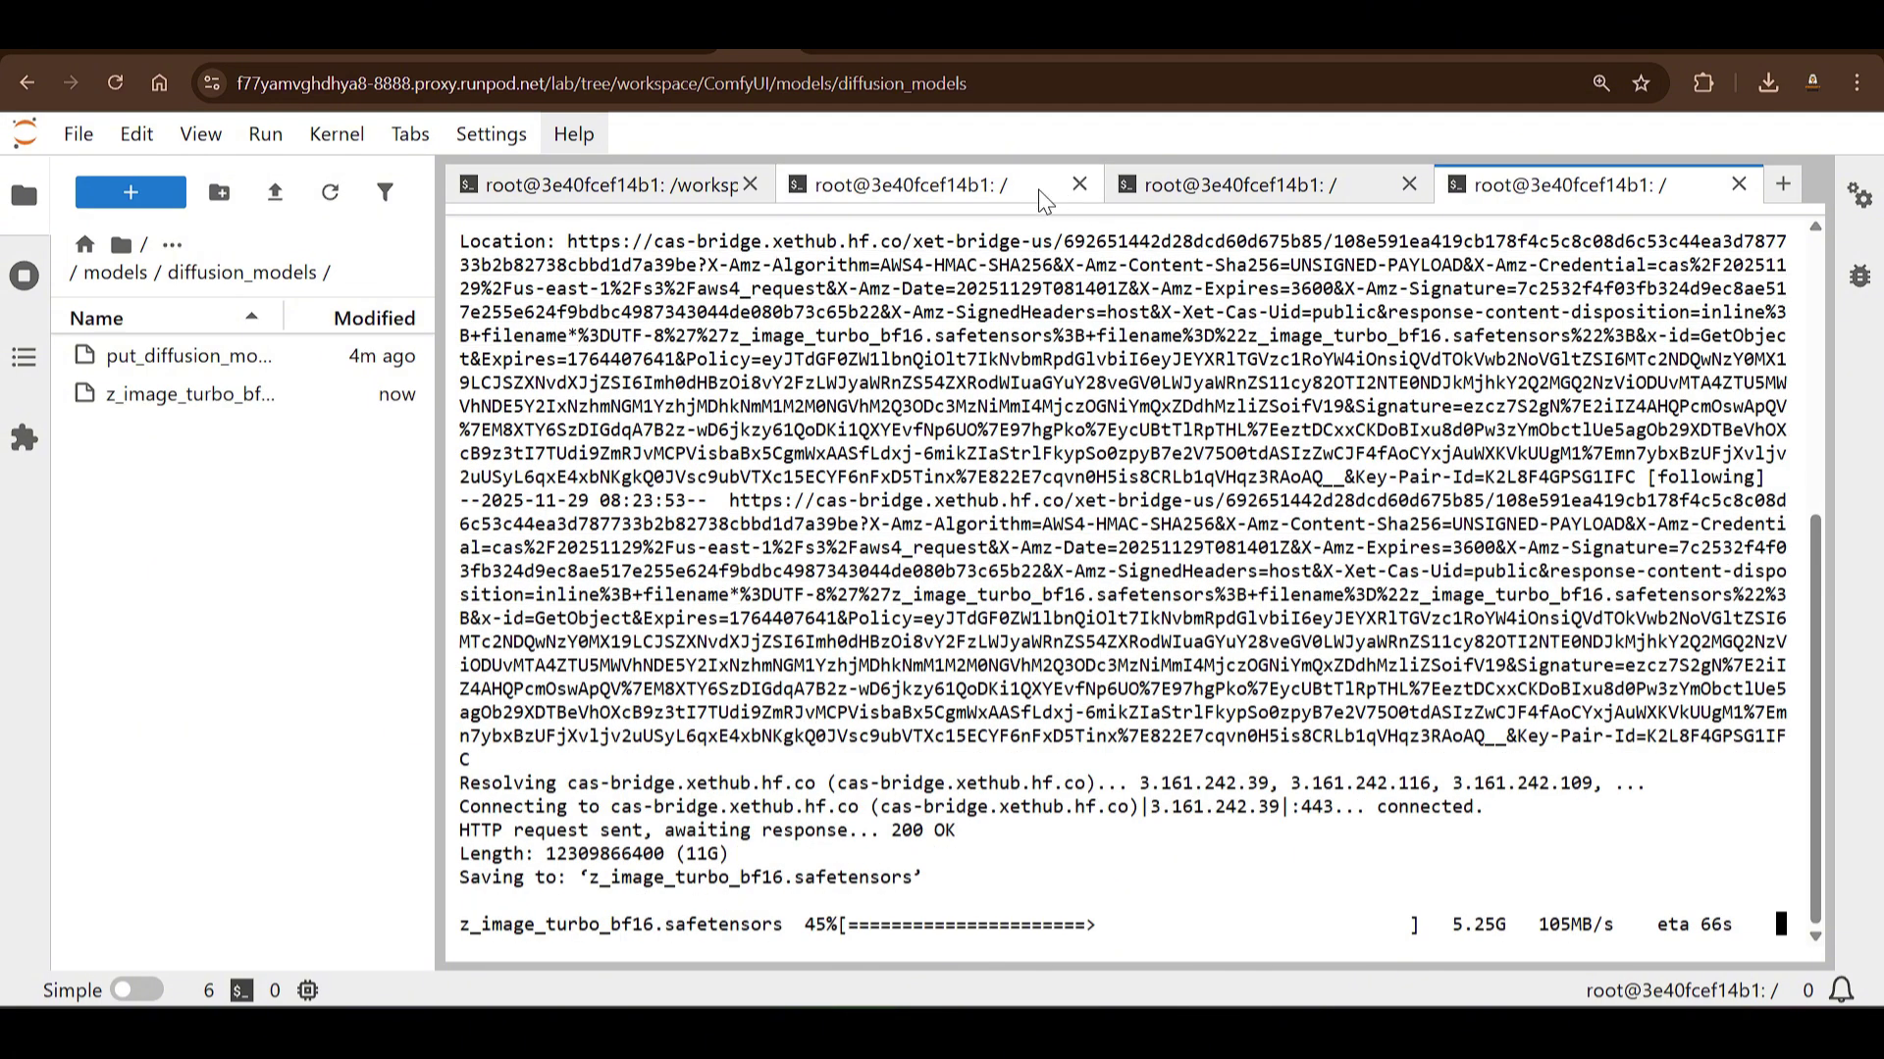
# Step: Confirm the text encoder terminal saved qwen_3_4b.safetensors at 7.49G, then check the VAE download
pyautogui.click(963, 185)
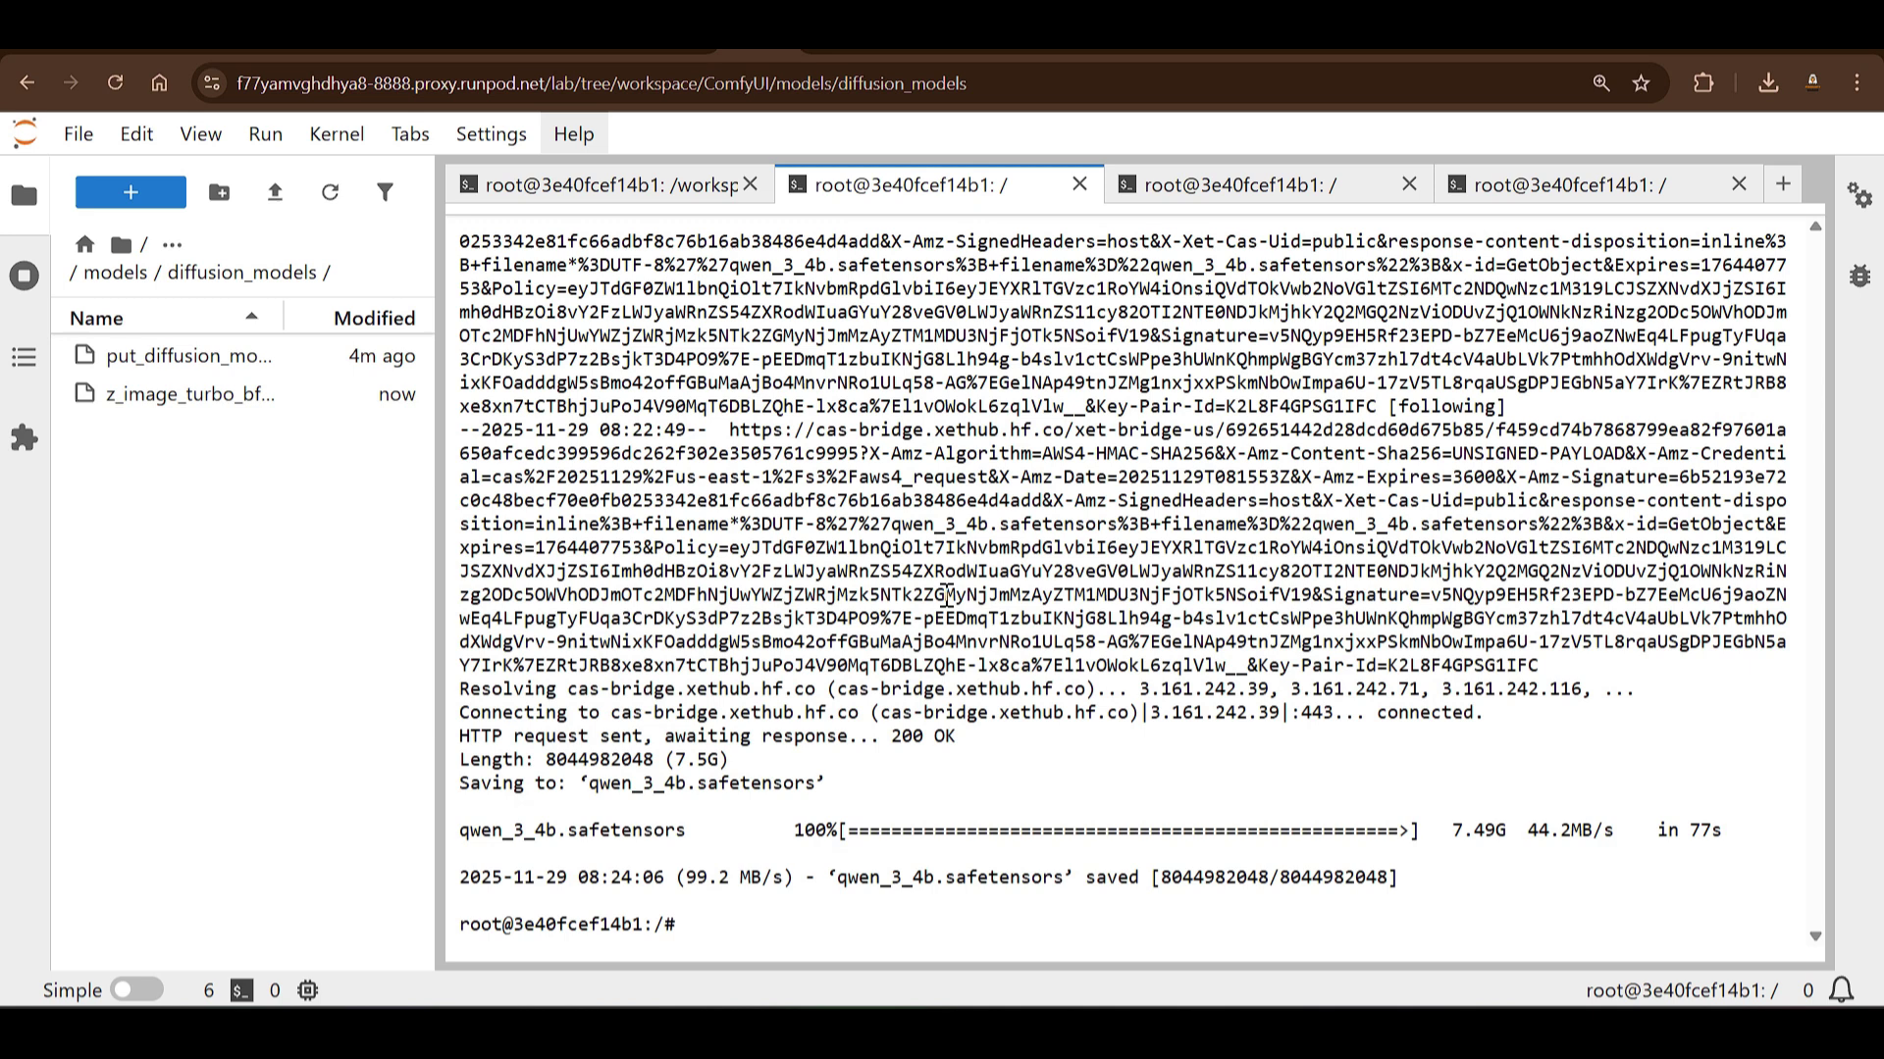
pyautogui.moveTo(674, 760); pyautogui.dragTo(714, 764)
pyautogui.click(758, 763)
pyautogui.moveTo(601, 784); pyautogui.dragTo(745, 784)
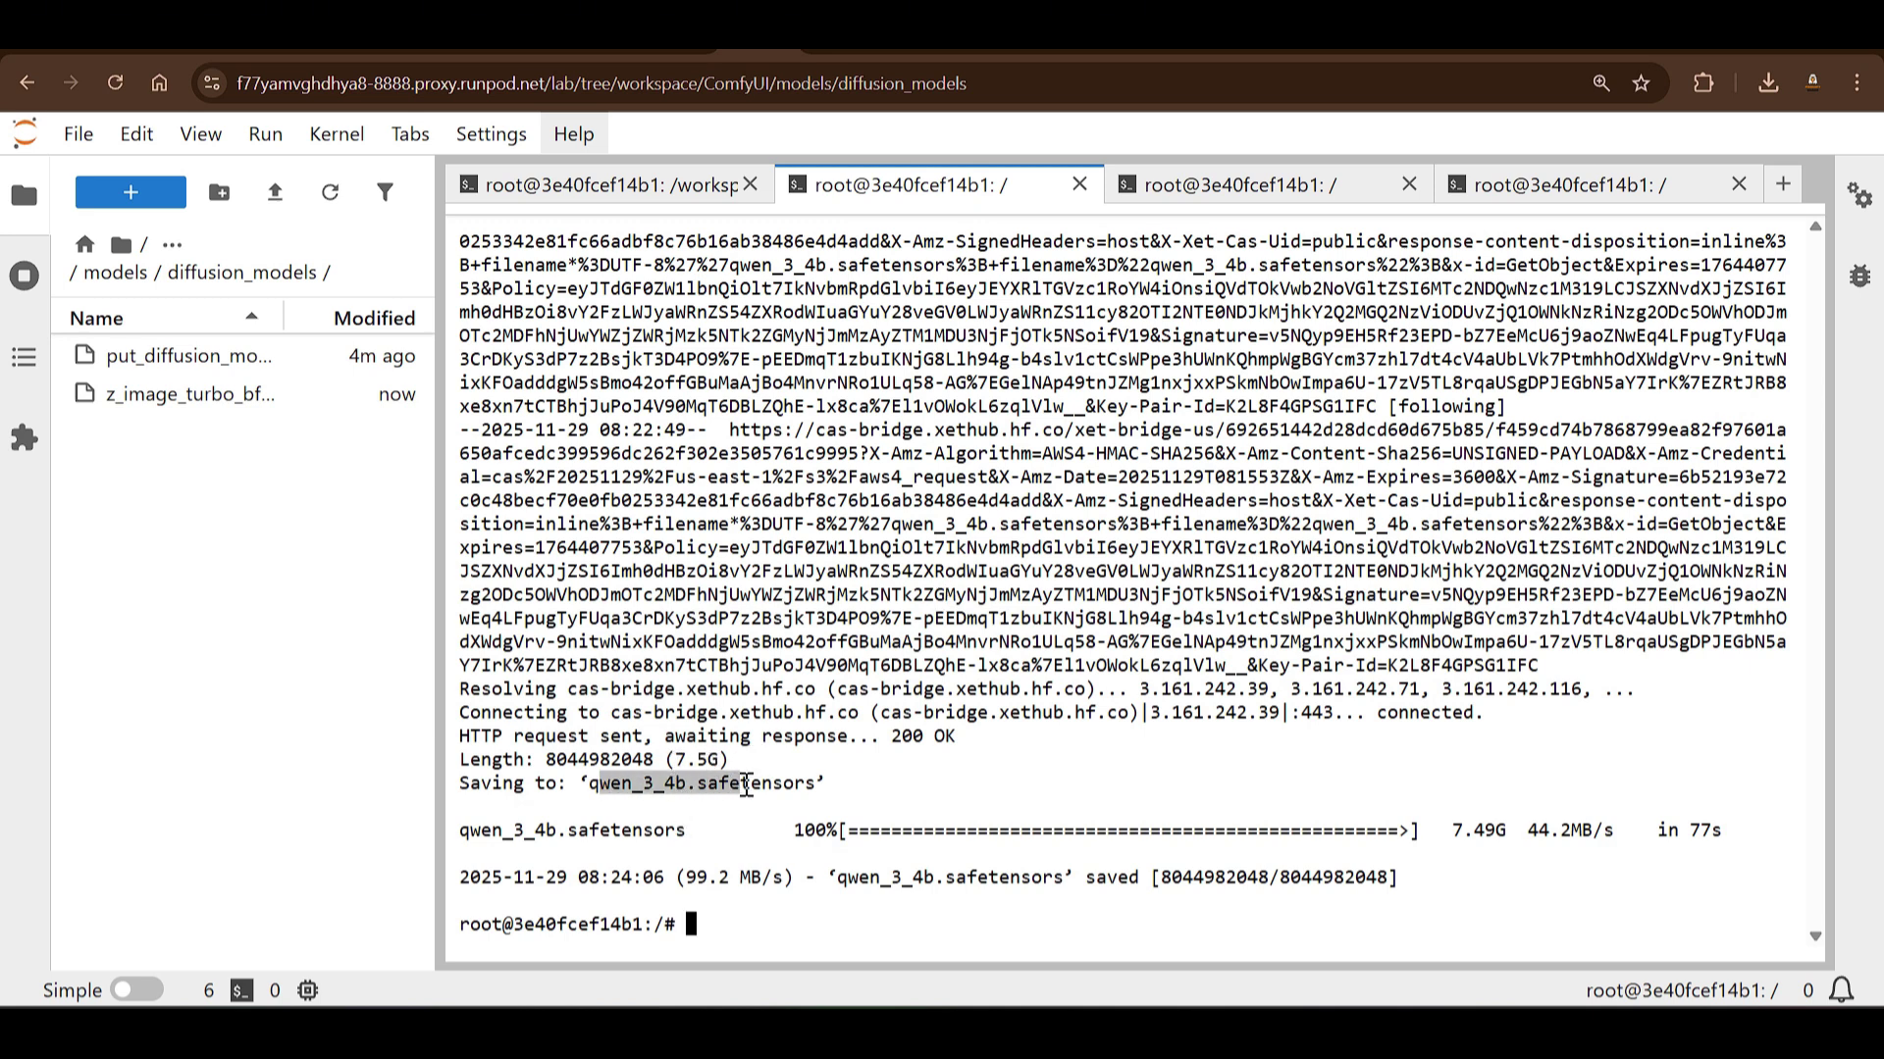
pyautogui.click(631, 792)
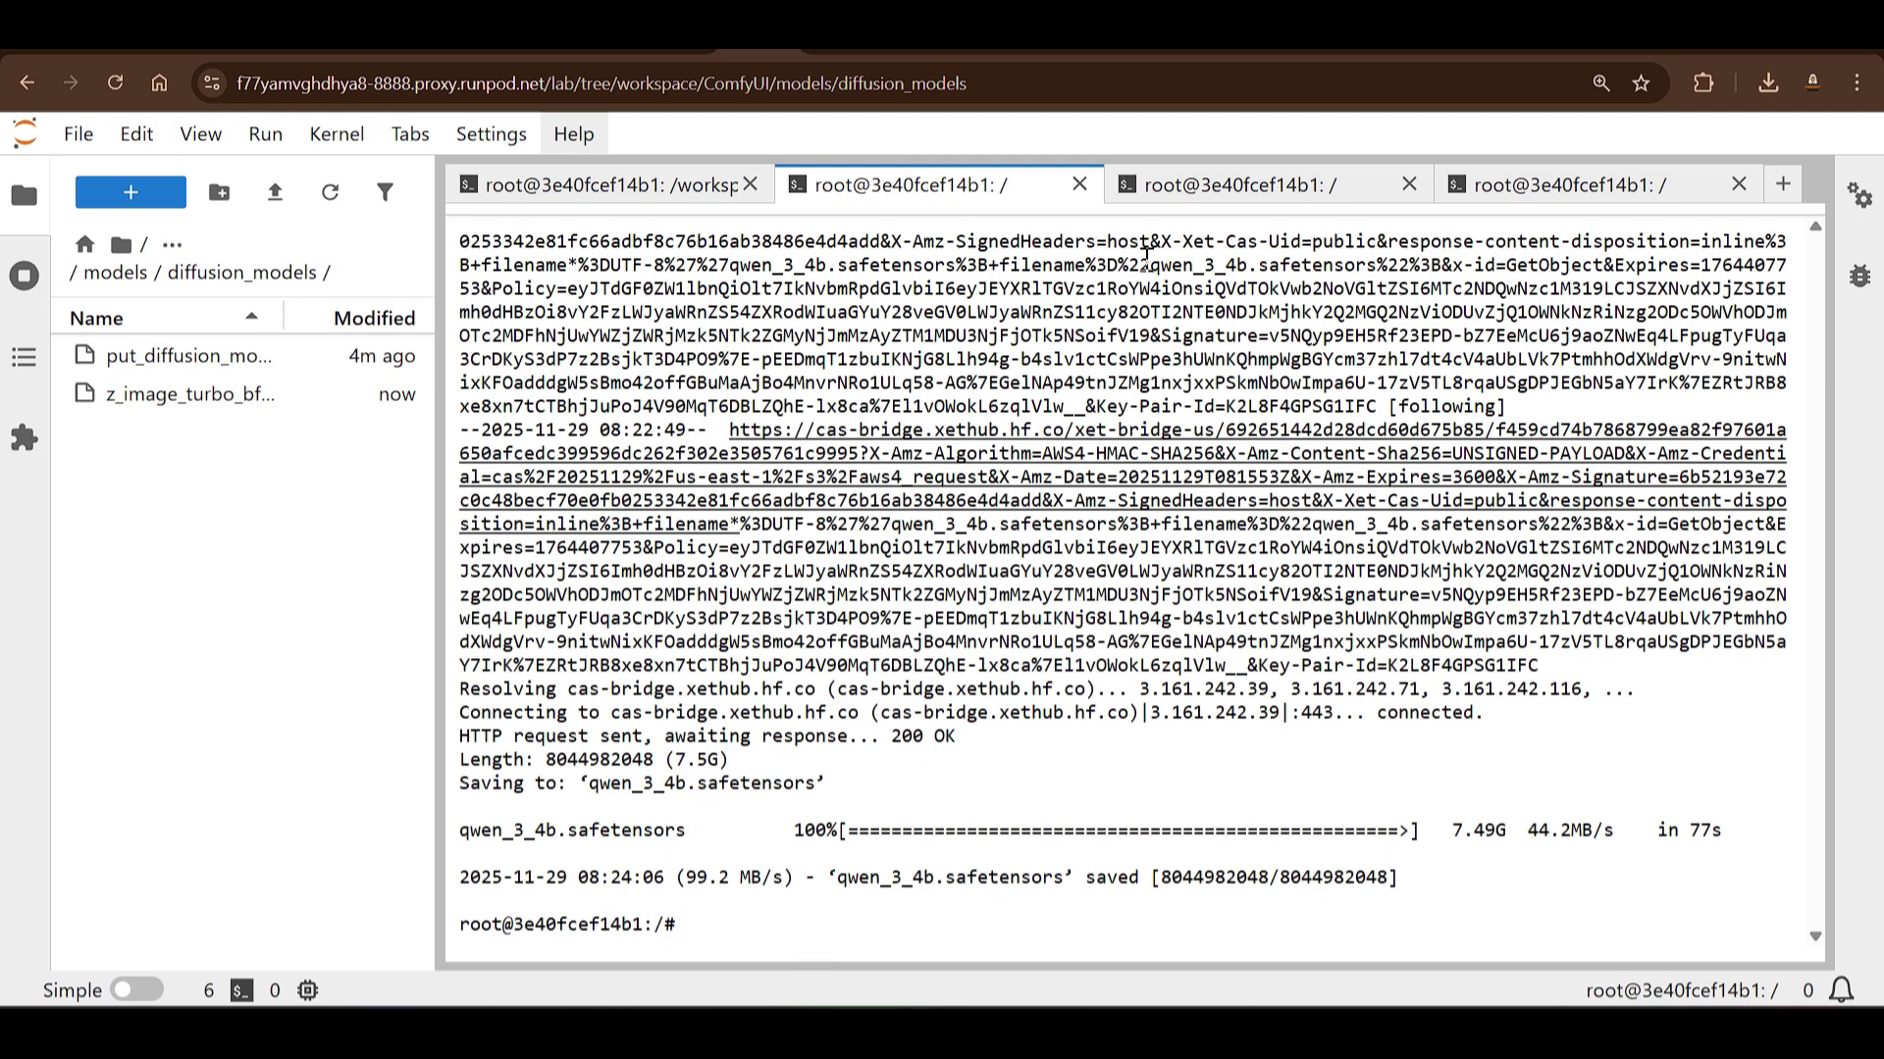
pyautogui.hotkey('ctrl', 'shift', ']')
pyautogui.hotkey('ctrl', 'shift', ']')
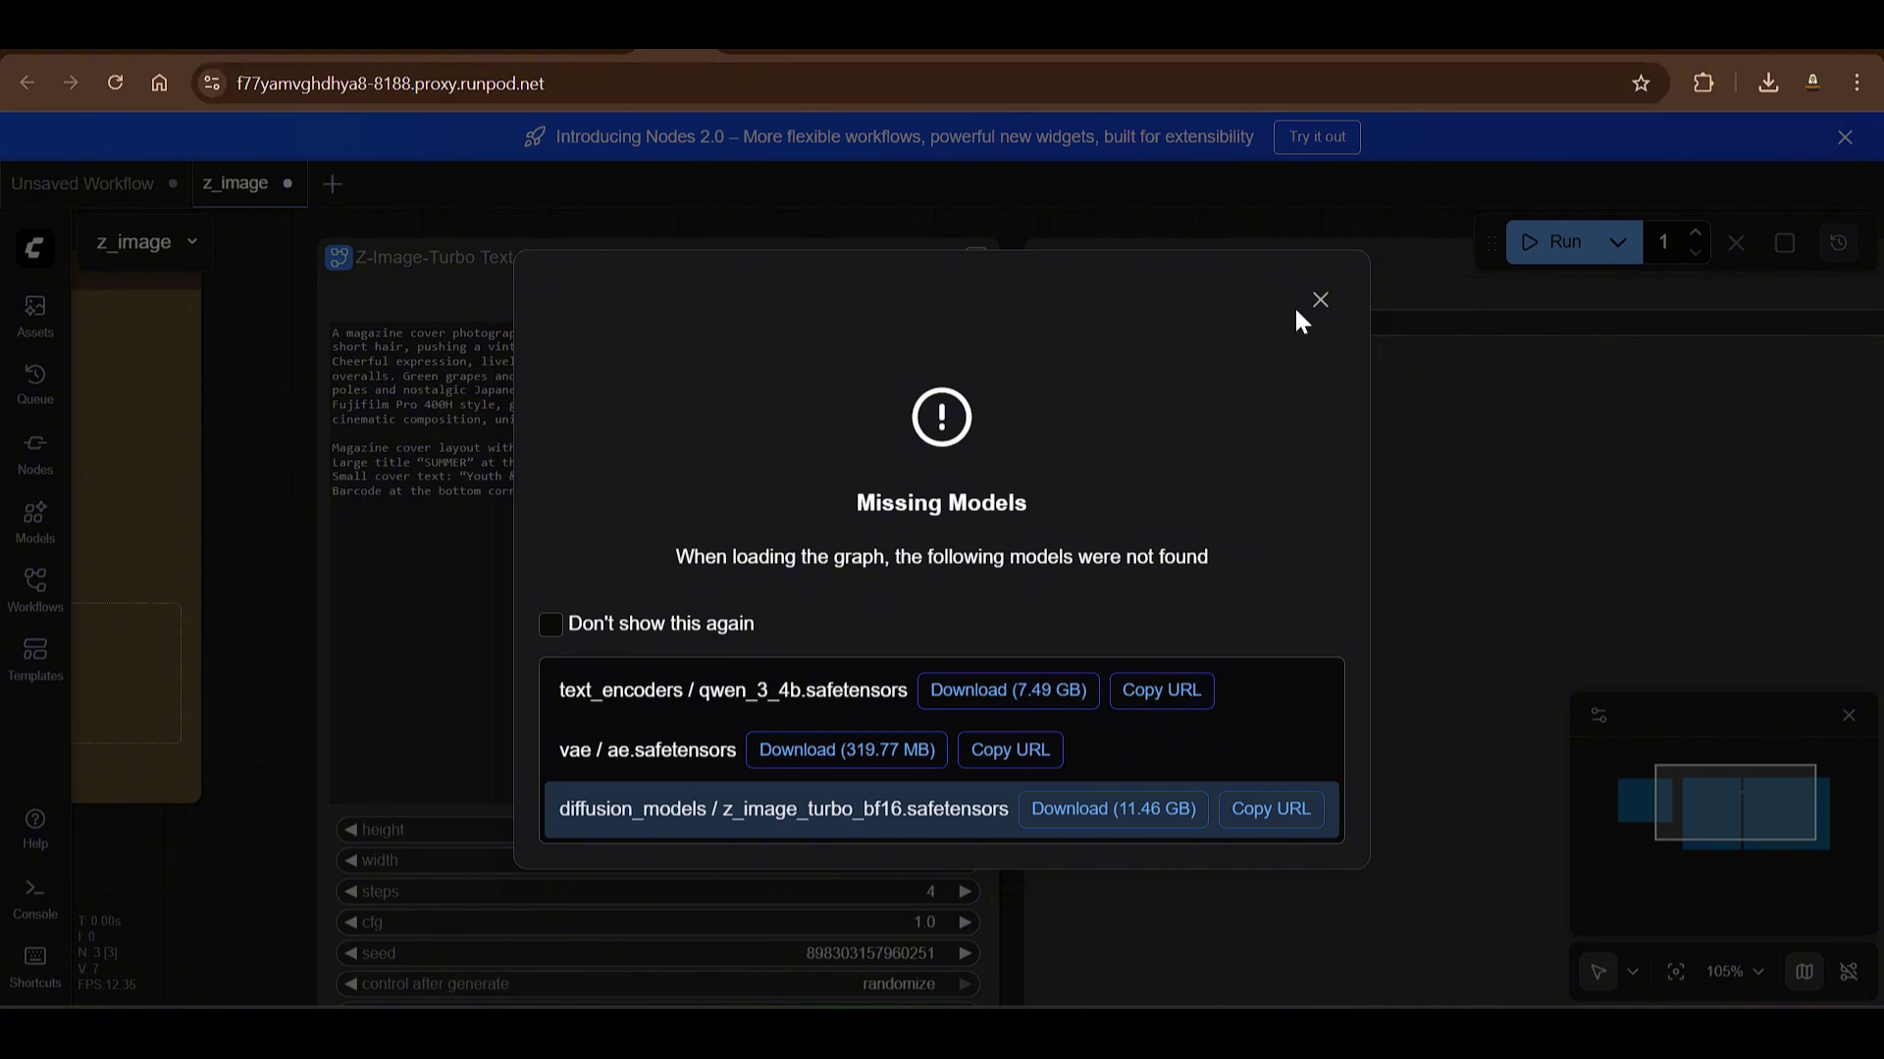
# Step: Close the Missing Models warning and inspect the Z-Image-Turbo node's prompt and 2048×2048 settings
pyautogui.click(1321, 299)
pyautogui.scroll(-8, 1070, 538)
pyautogui.scroll(2, 1071, 540)
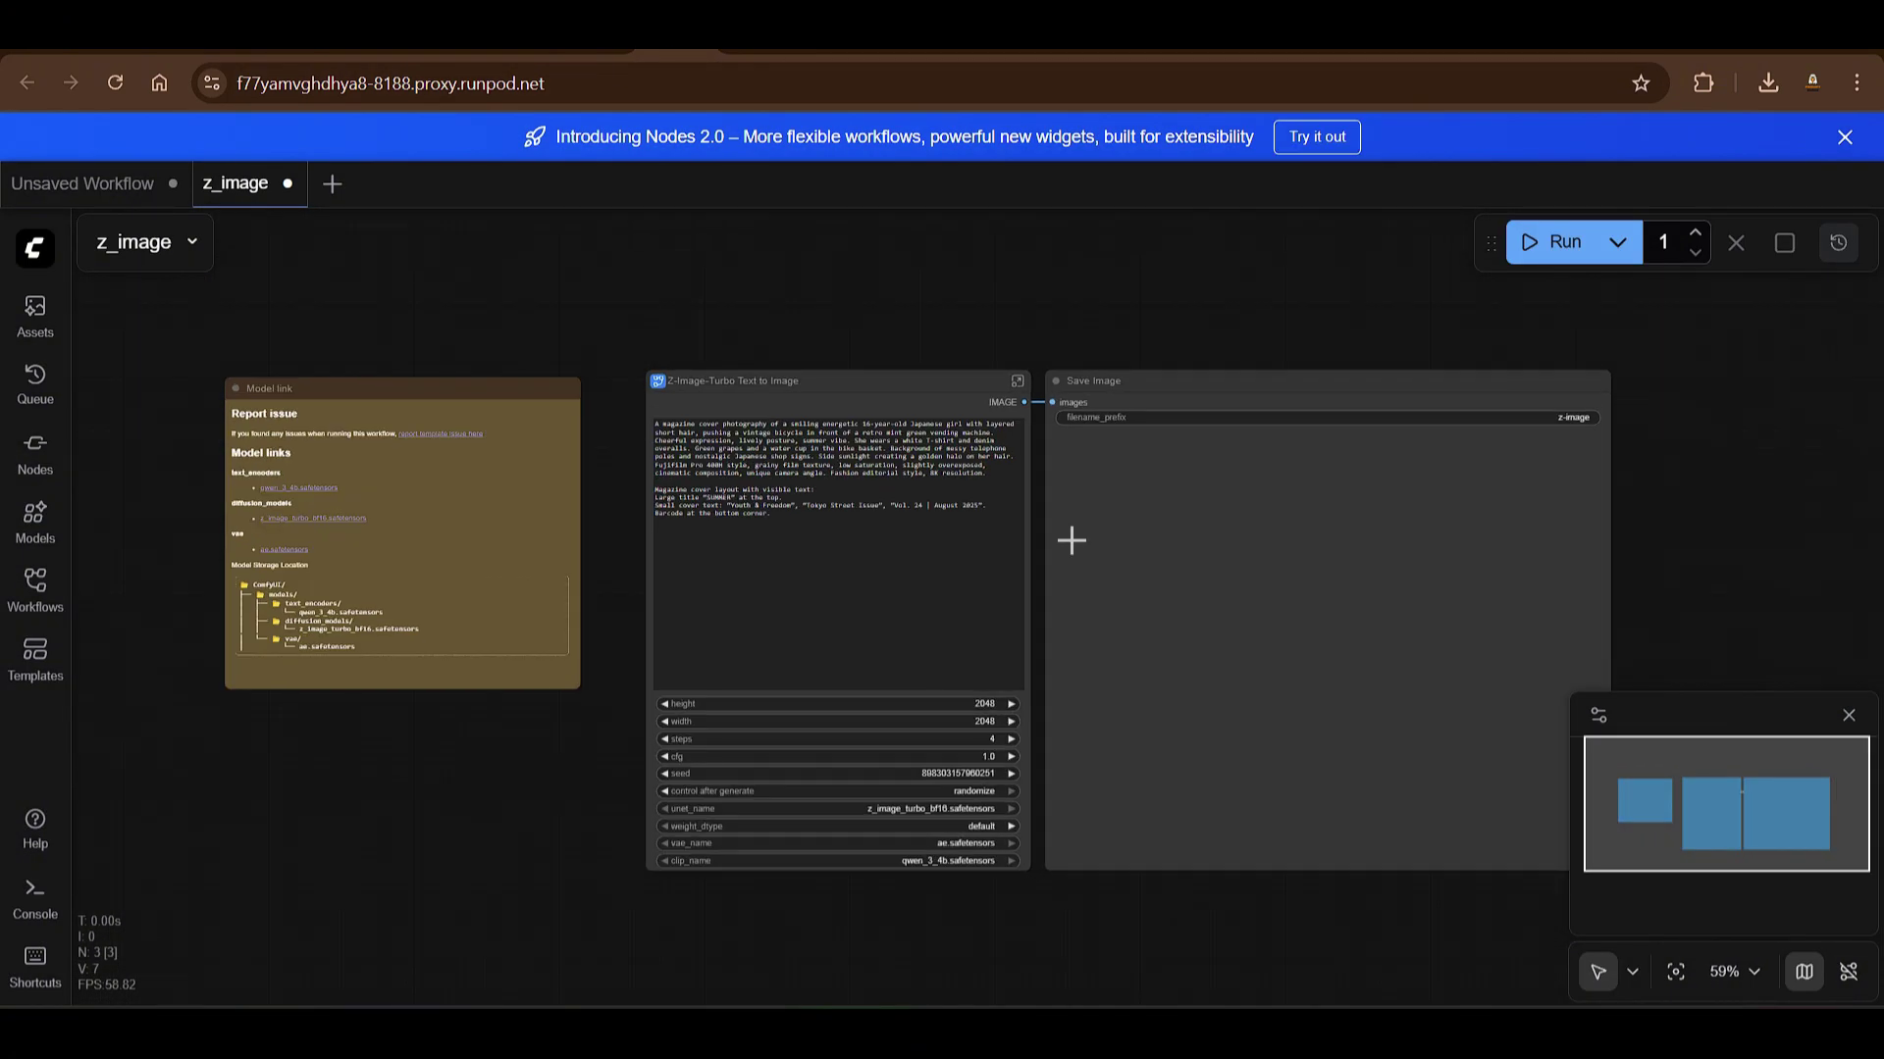
pyautogui.scroll(4, 1070, 539)
pyautogui.click(635, 495)
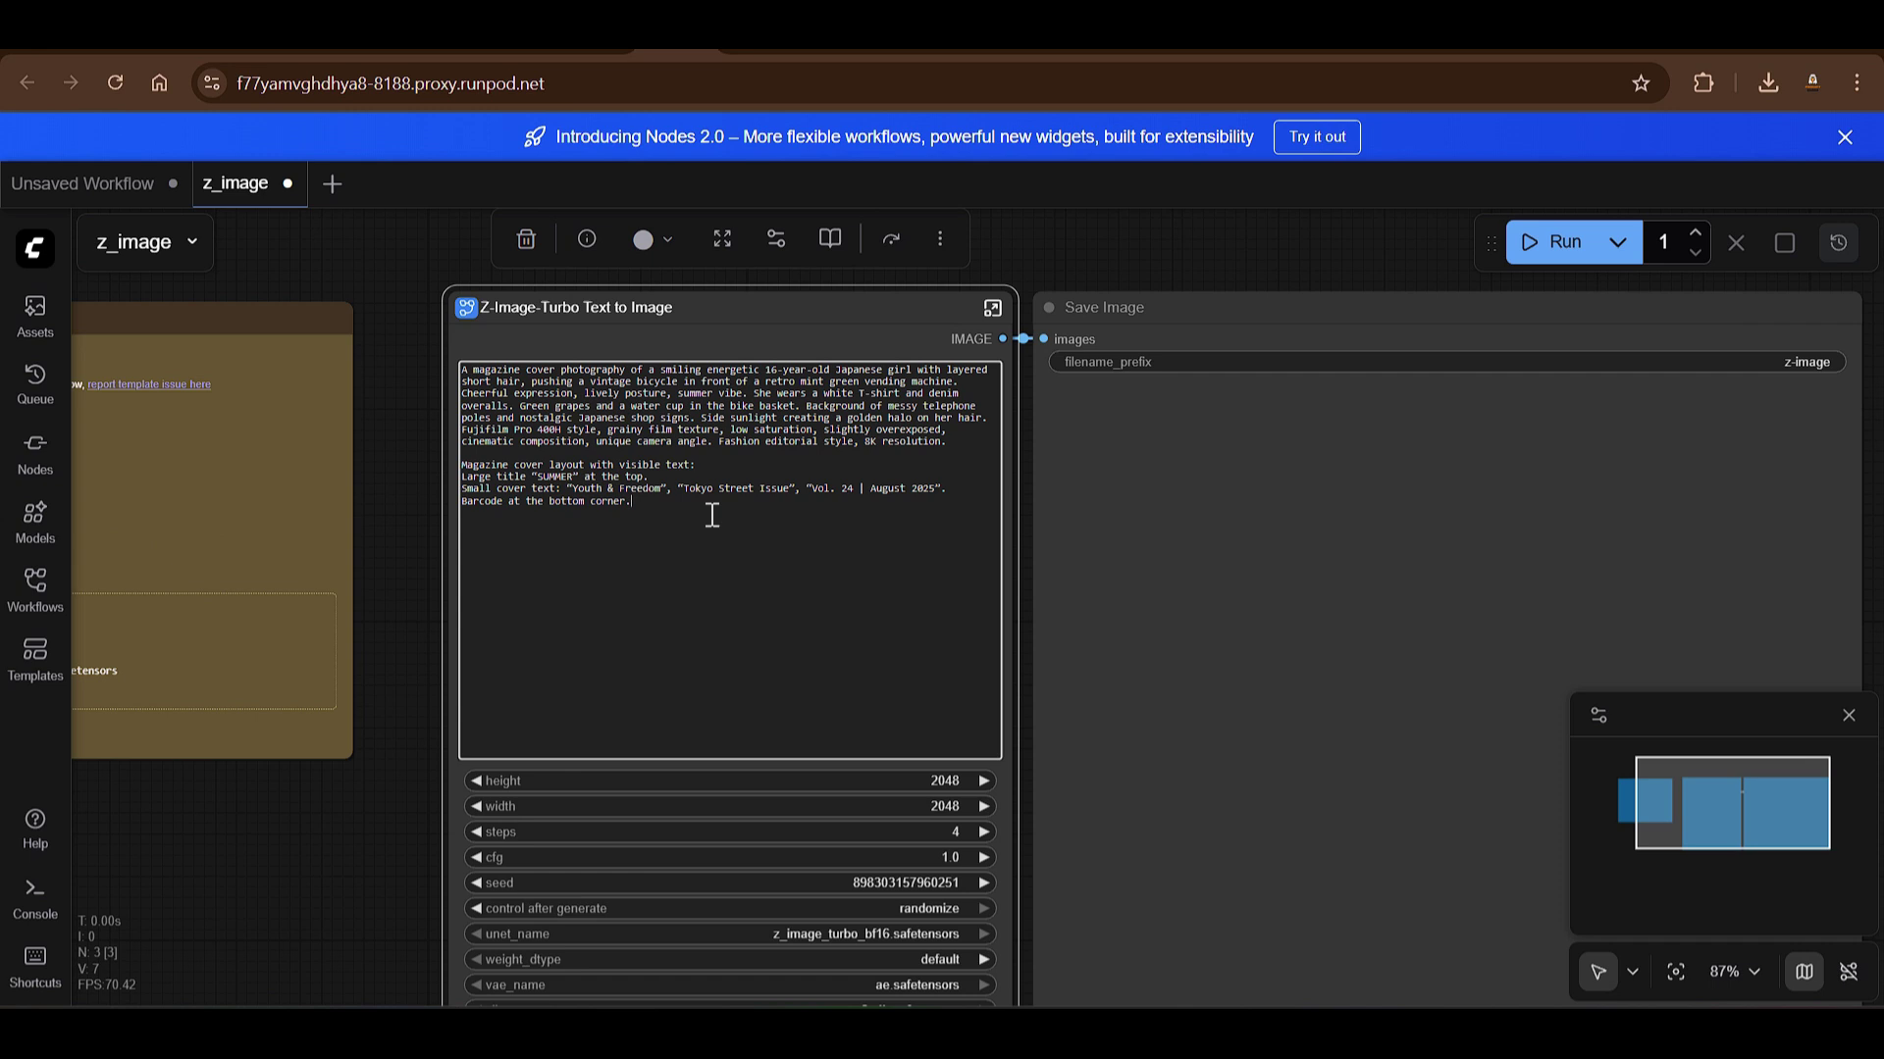
pyautogui.moveTo(710, 513); pyautogui.dragTo(409, 379)
pyautogui.click(320, 914)
pyautogui.moveTo(320, 914); pyautogui.dragTo(340, 706)
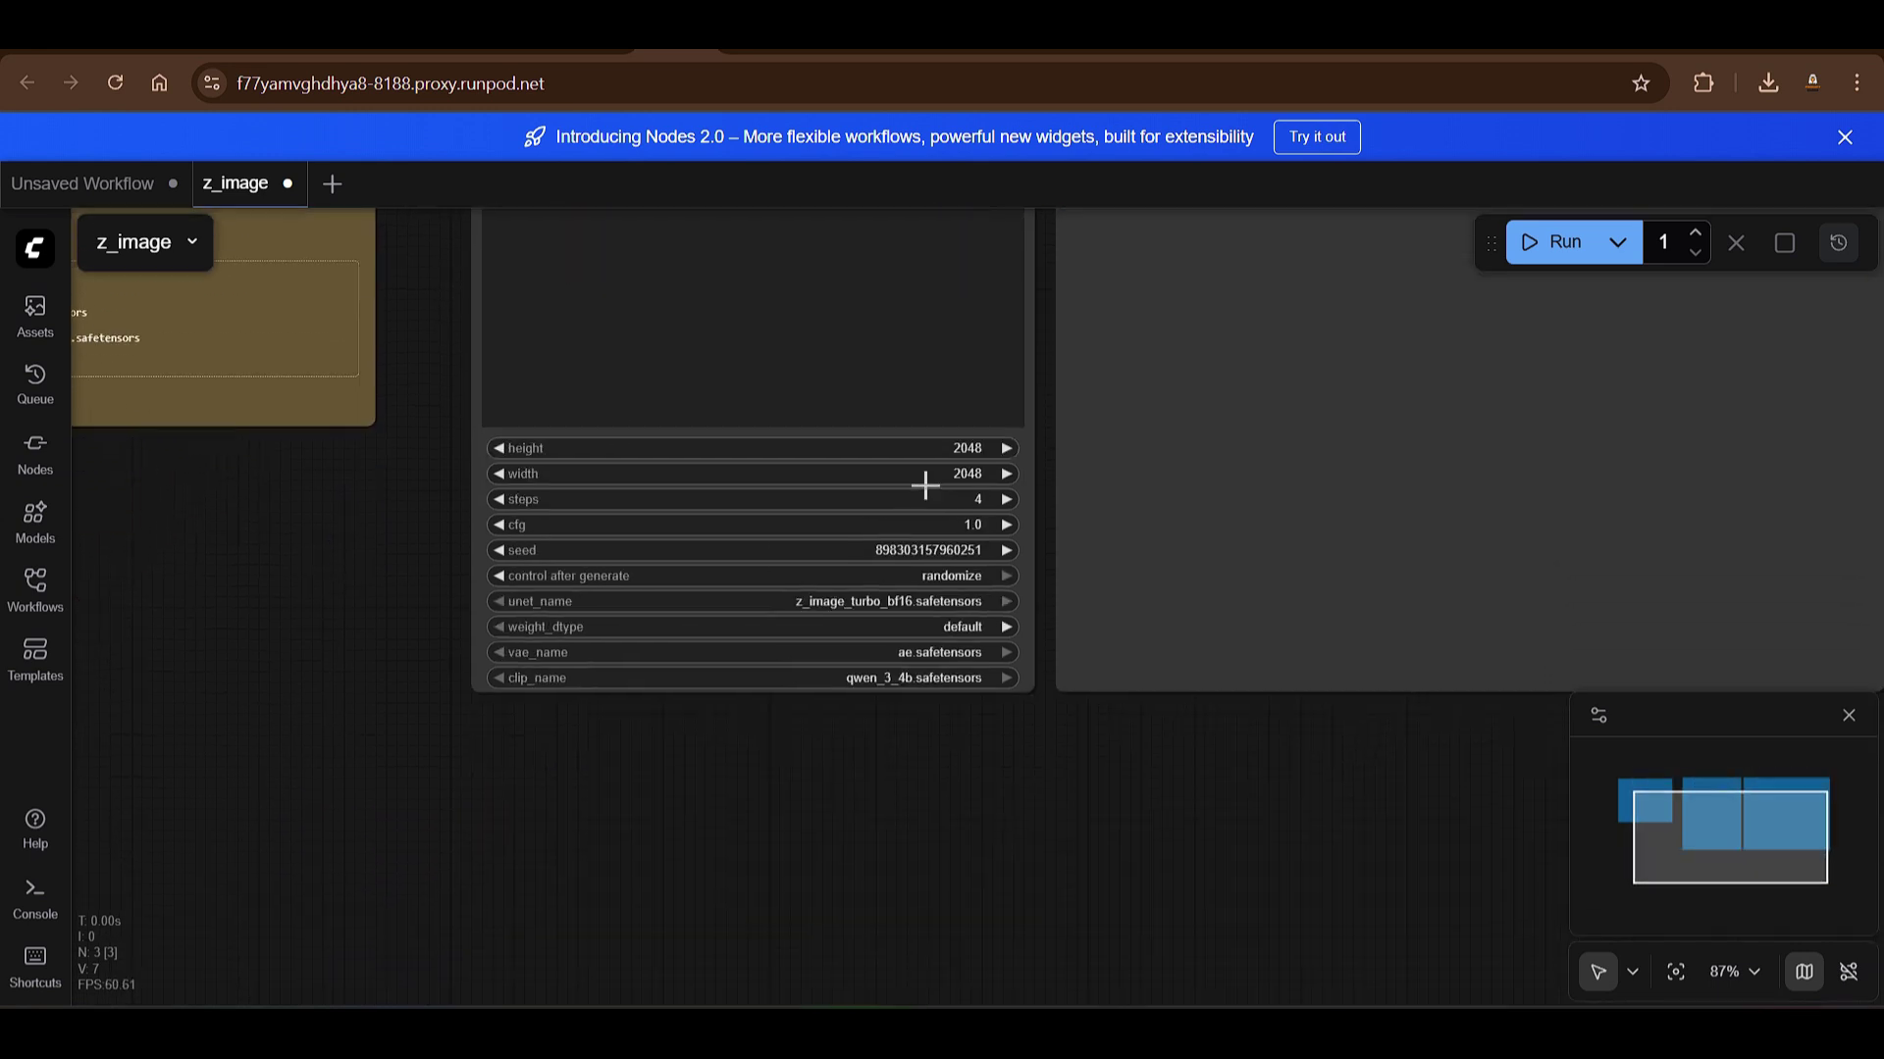
pyautogui.scroll(2, 949, 466)
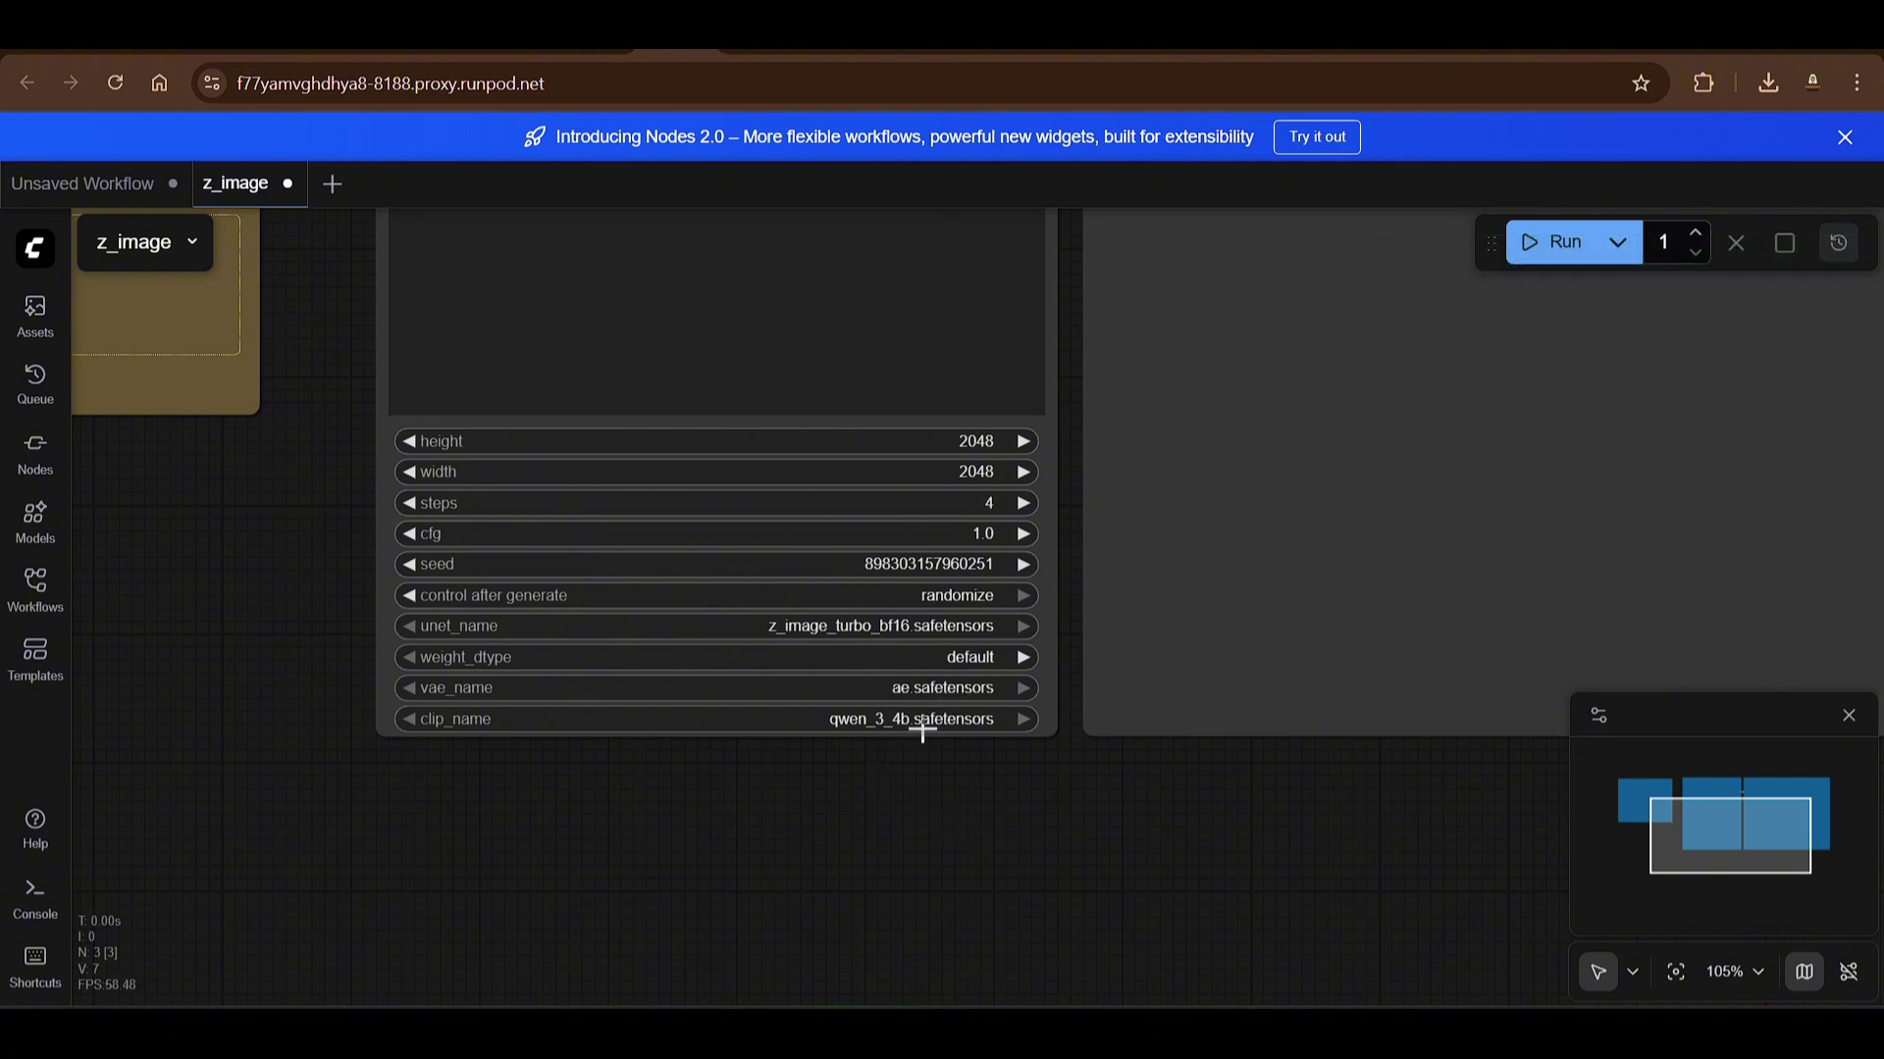
pyautogui.scroll(-1, 952, 802)
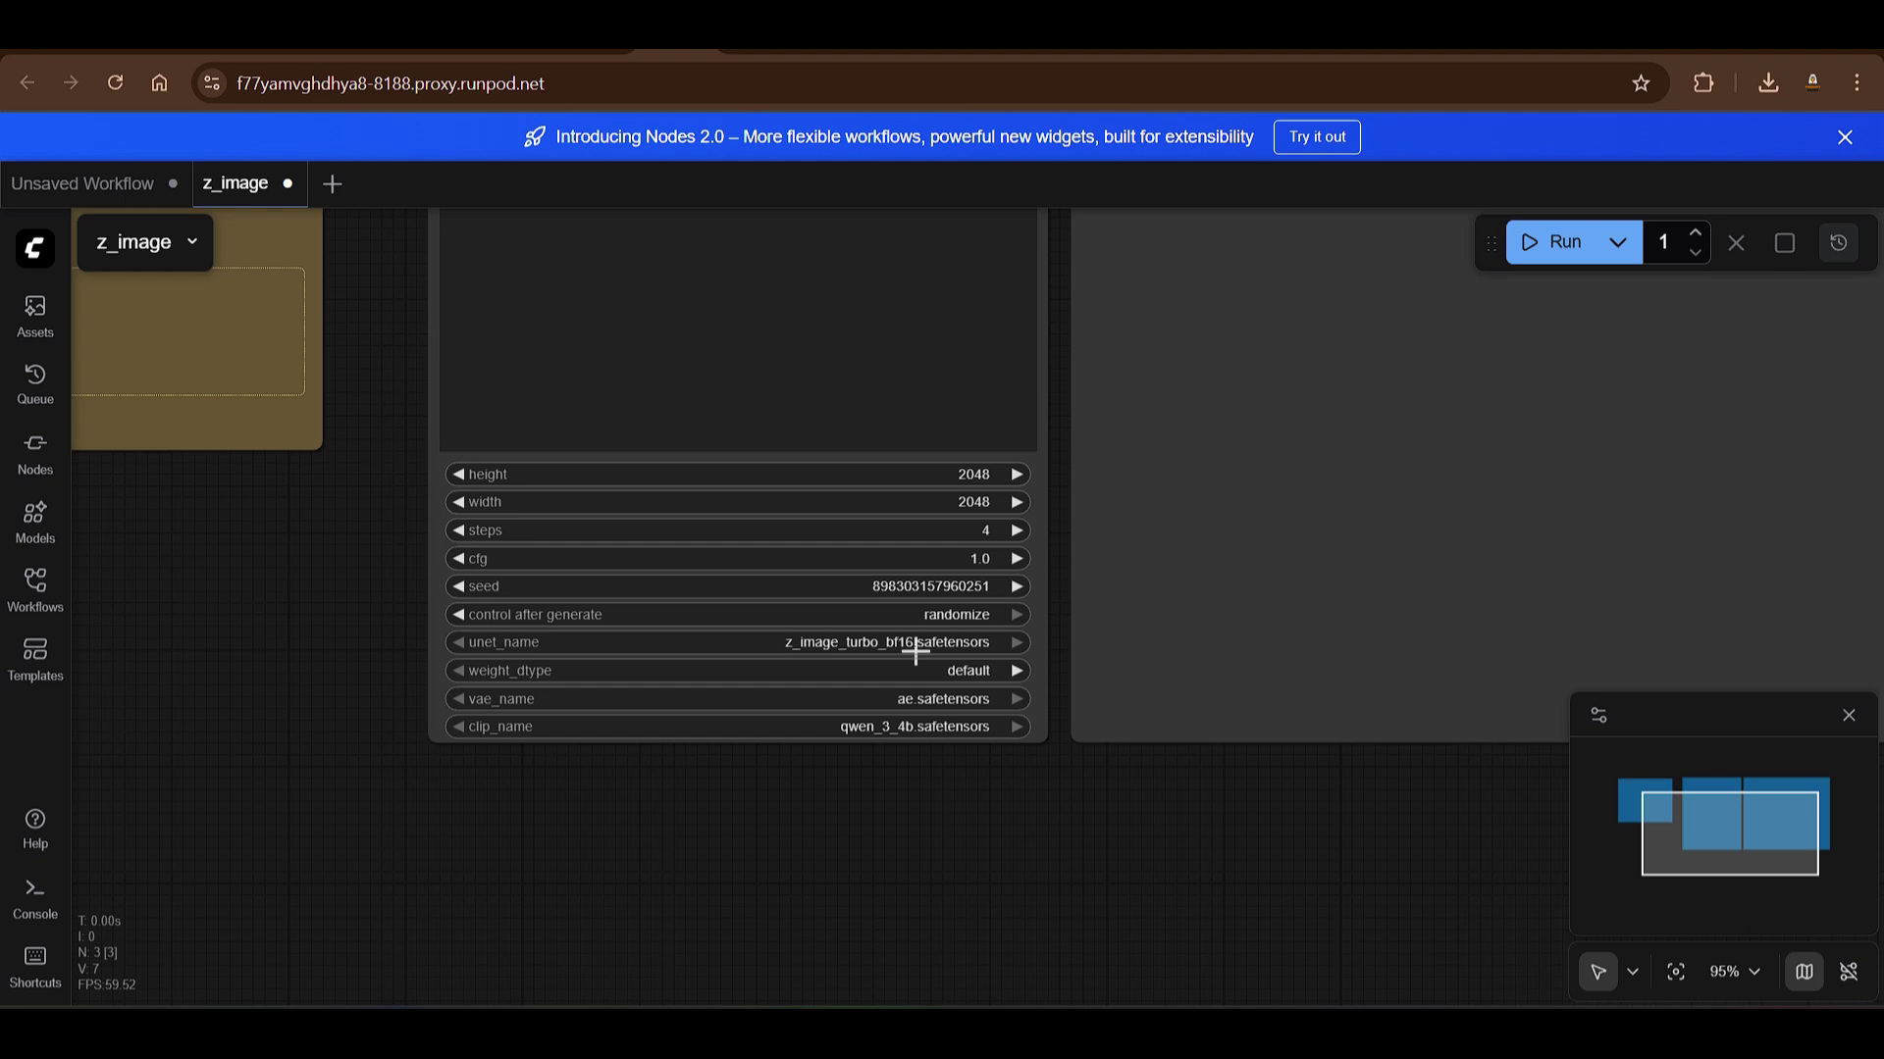
pyautogui.scroll(-4, 928, 834)
pyautogui.moveTo(392, 718); pyautogui.dragTo(290, 789)
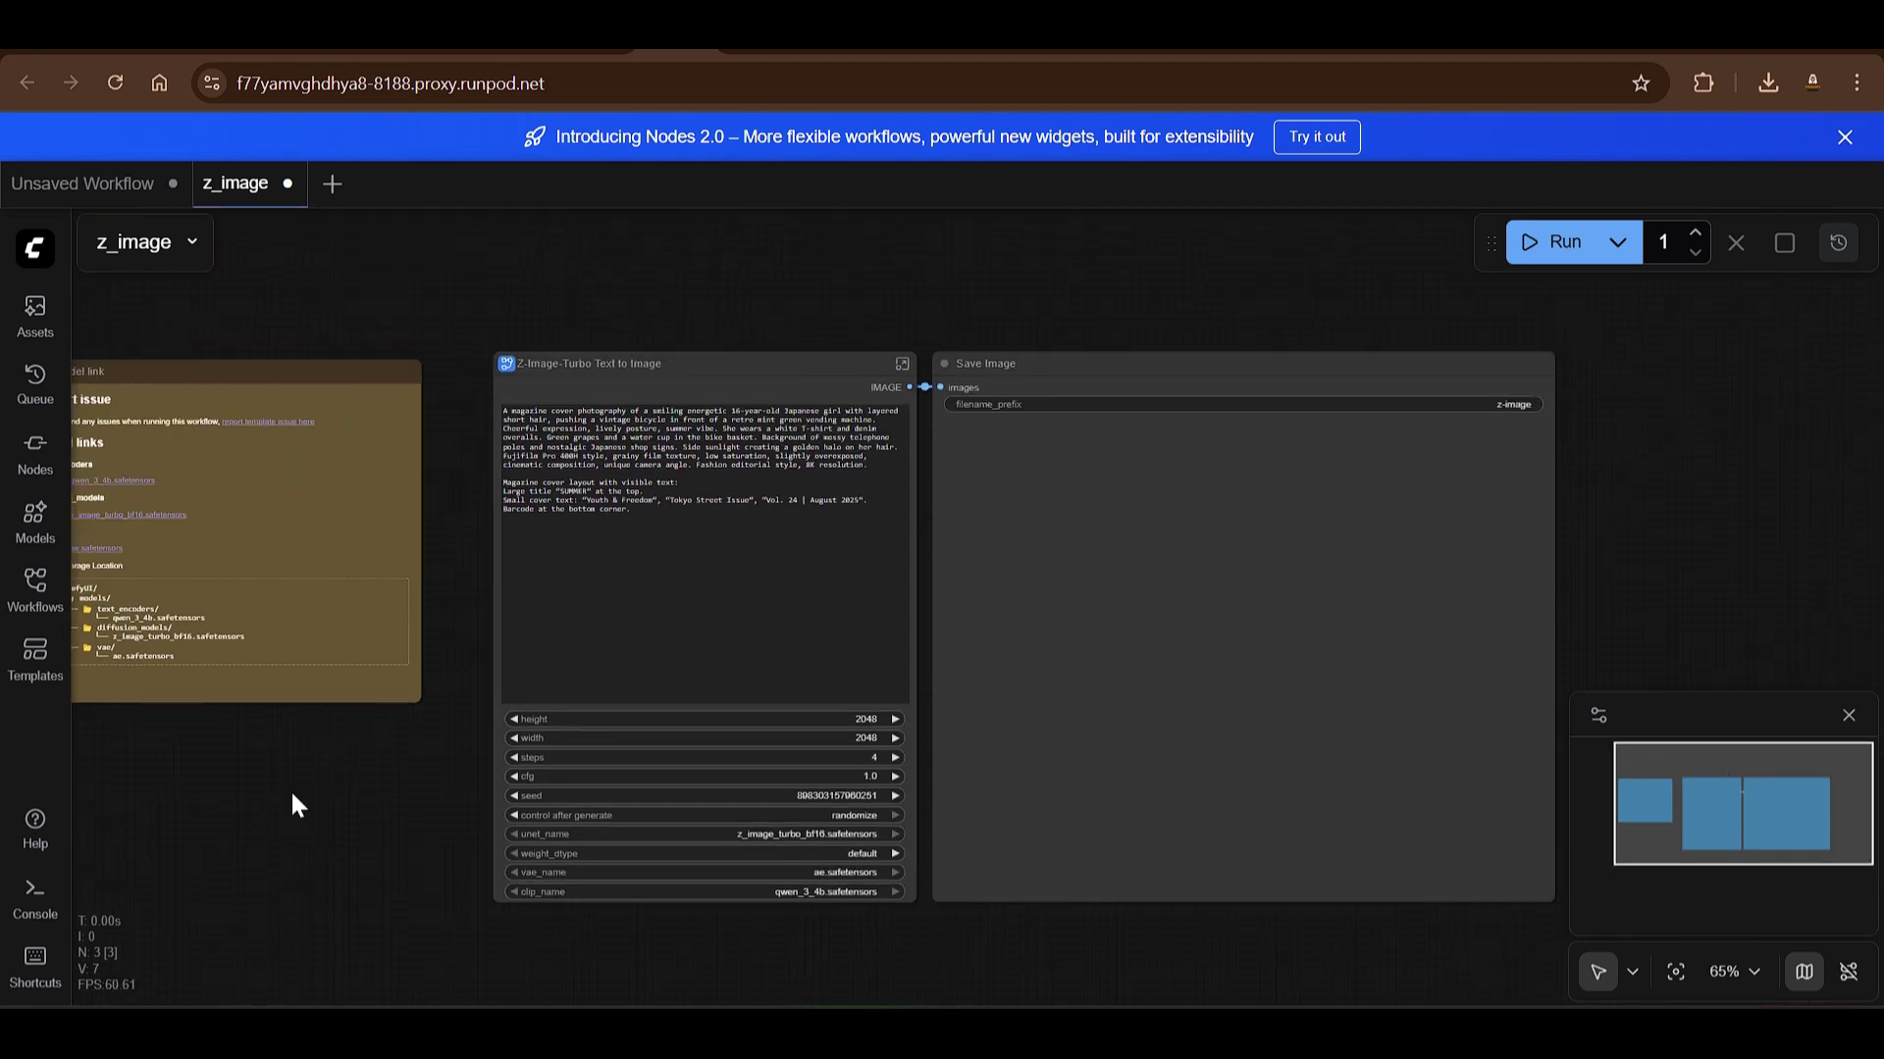
# Step: Verify in JupyterLab that the 11.46G z_image_turbo_bf16.safetensors download finished
pyautogui.click(705, 71)
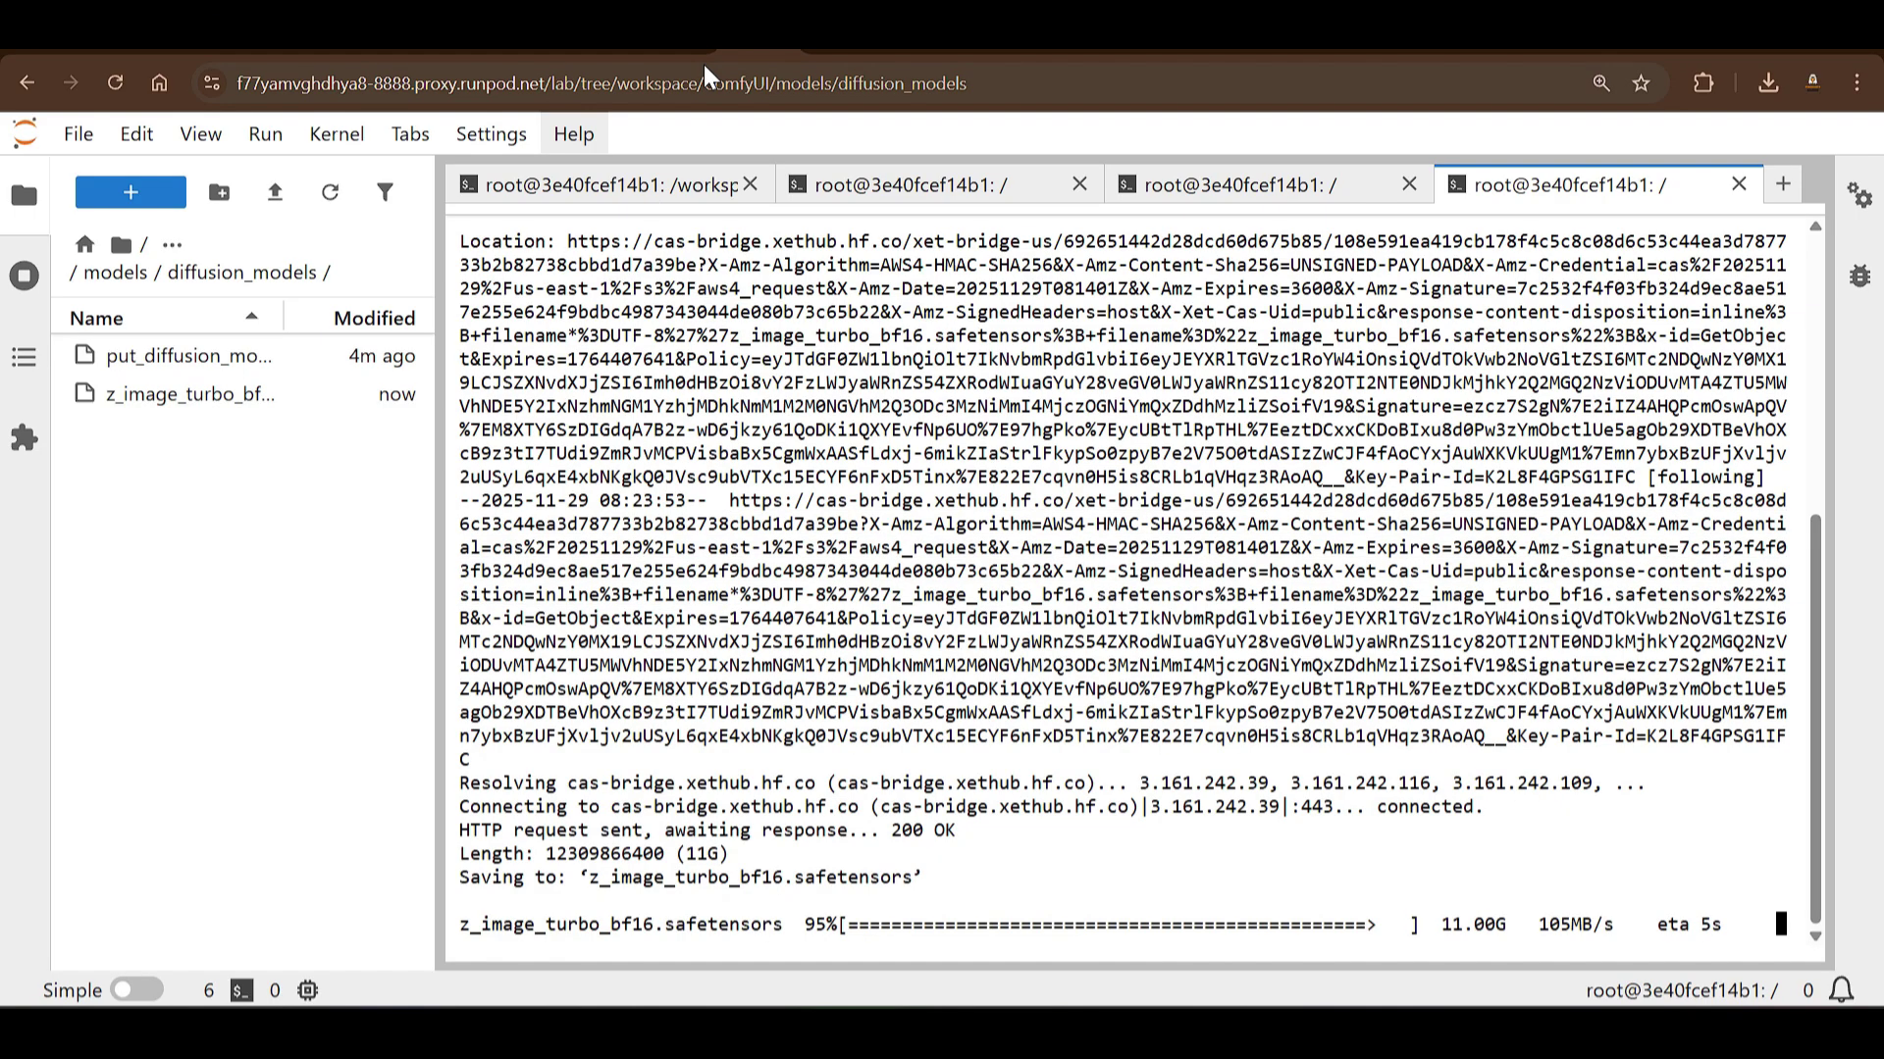
pyautogui.click(677, 54)
pyautogui.hotkey('ctrl', 'Tab')
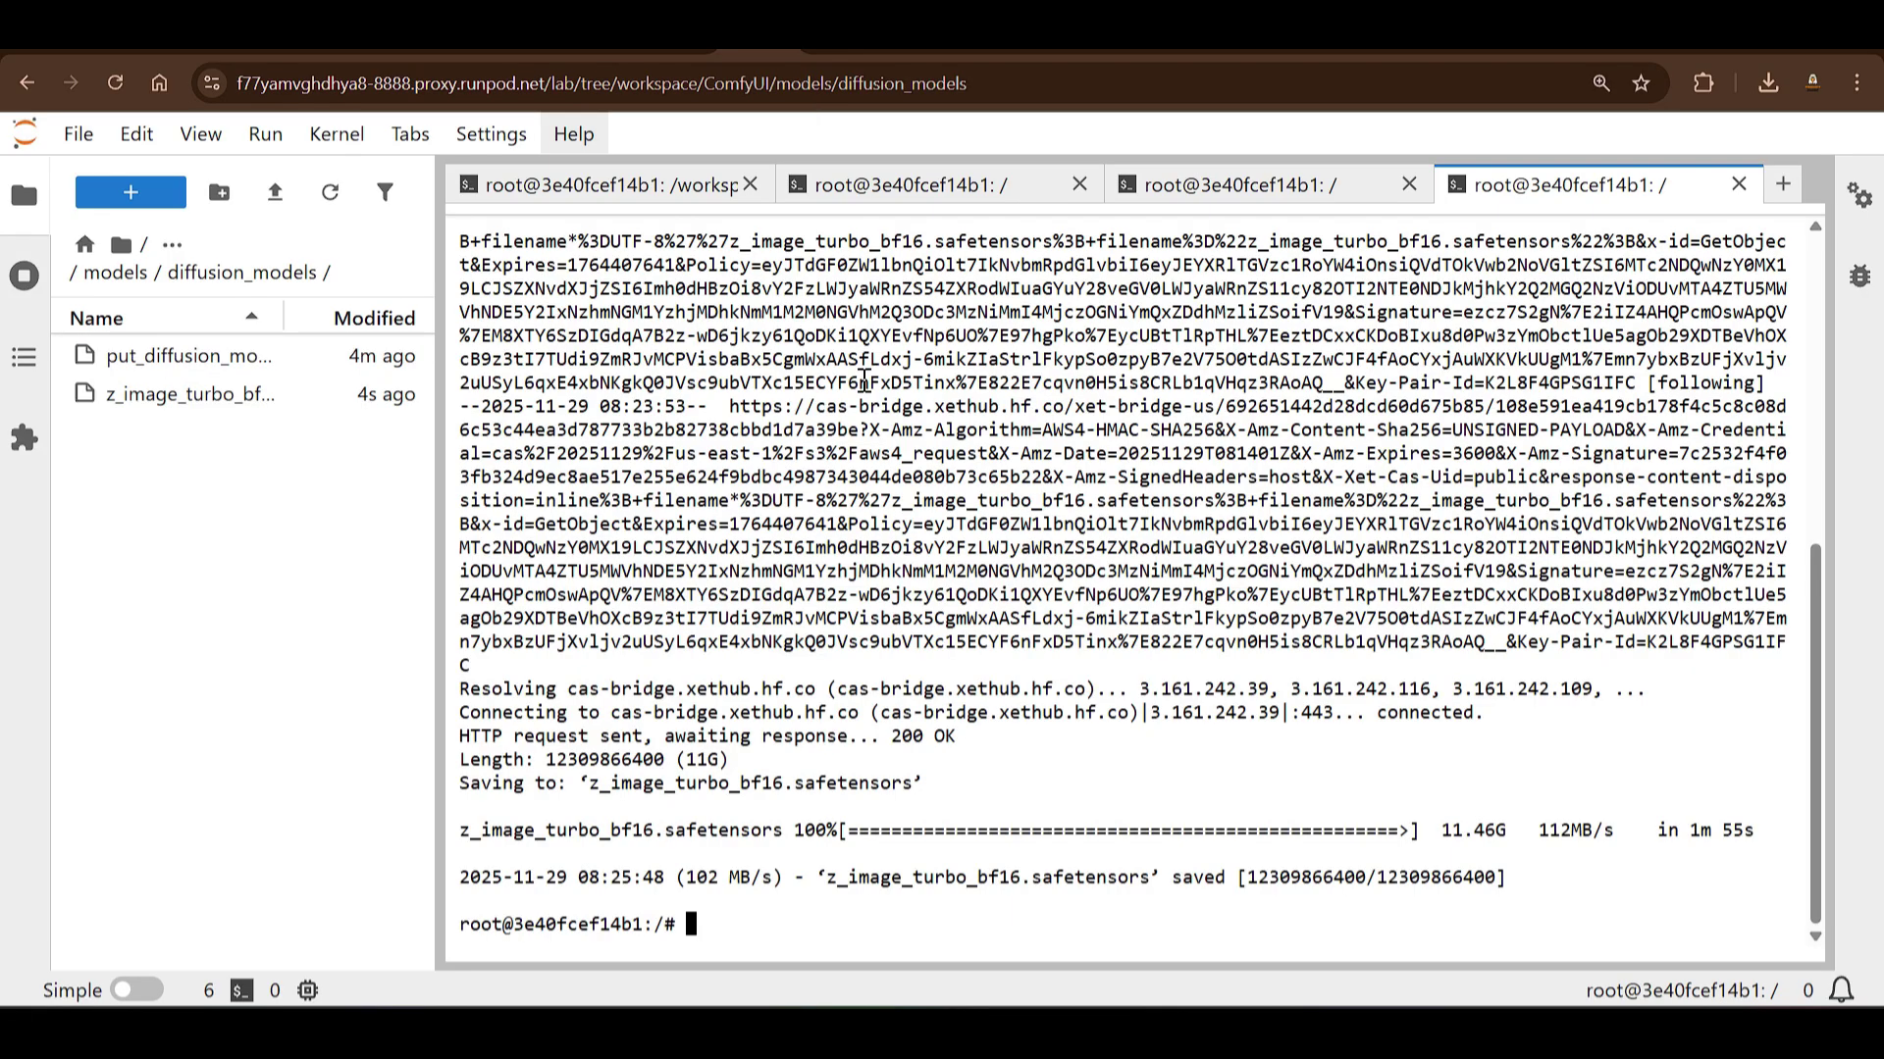
pyautogui.hotkey('ctrl', 'shift', 'Tab')
pyautogui.scroll(6, 883, 476)
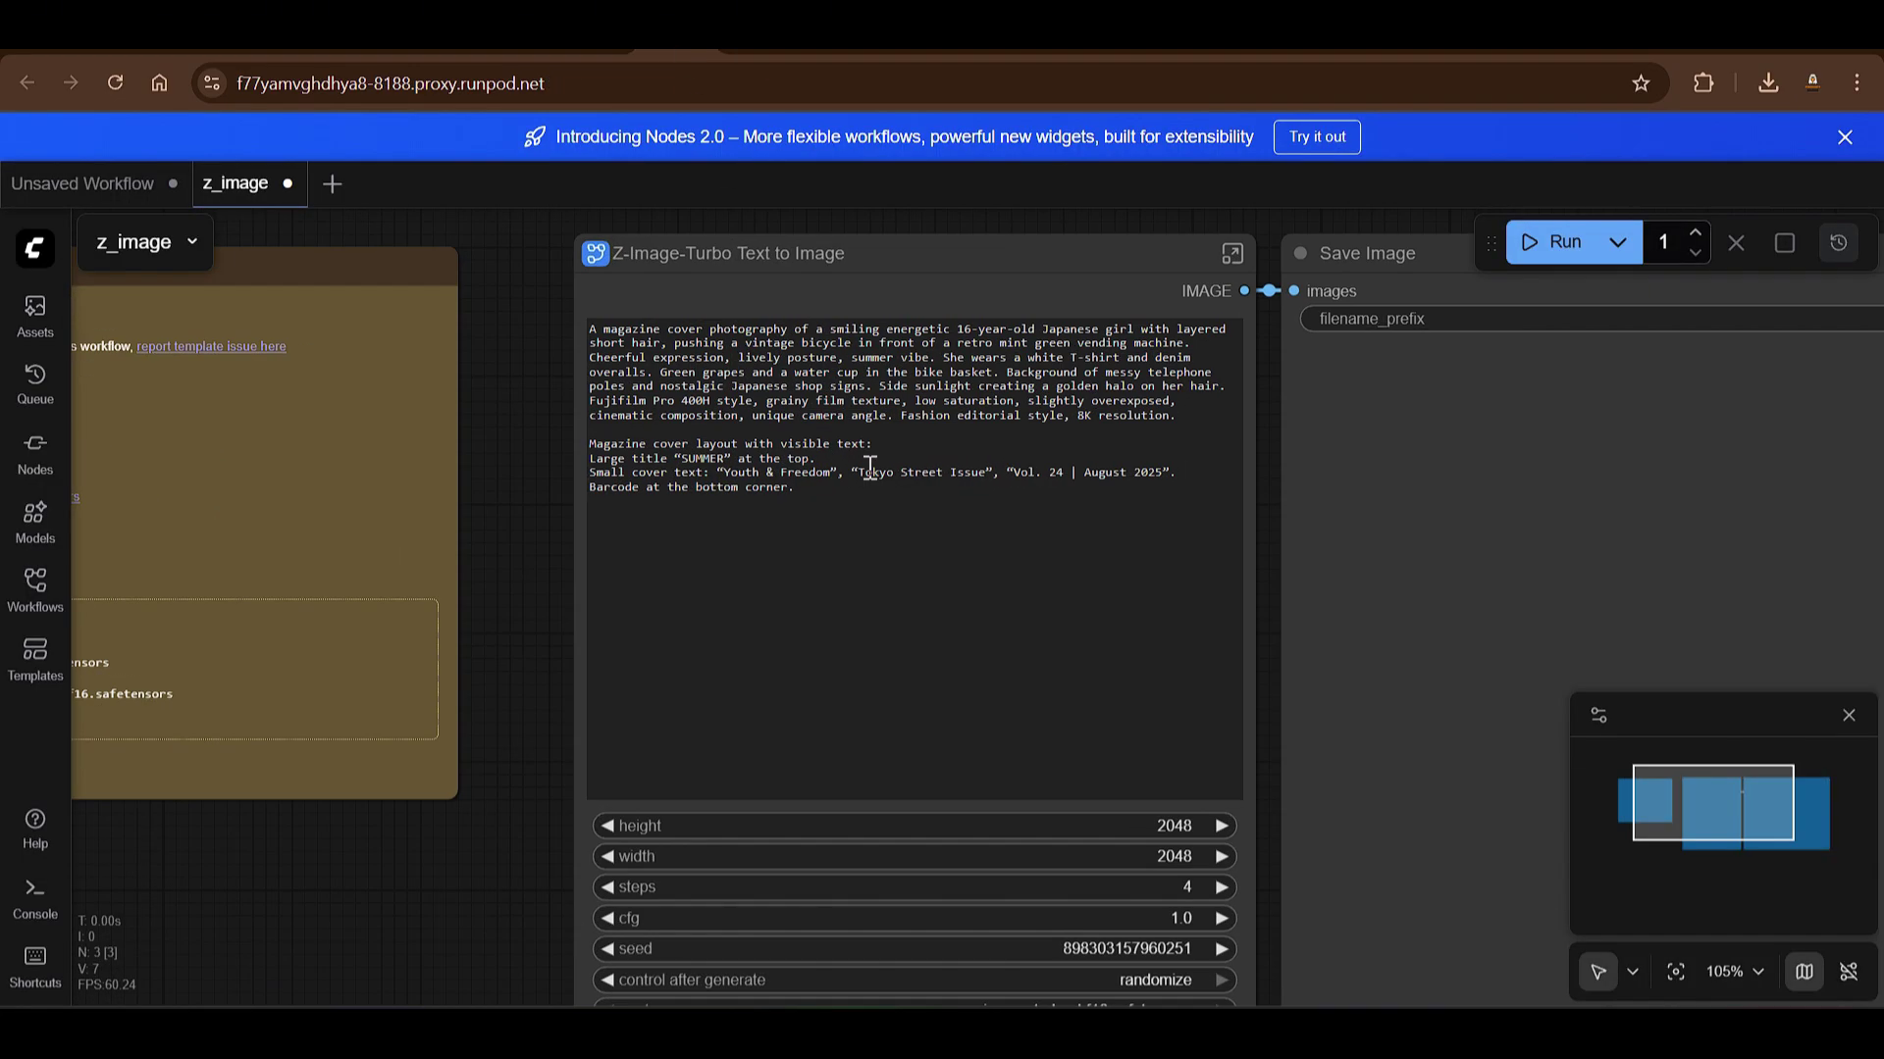
# Step: Generate the 2048×2048 SUMMER magazine cover and narrow the Z-Image-Turbo node
pyautogui.click(1560, 246)
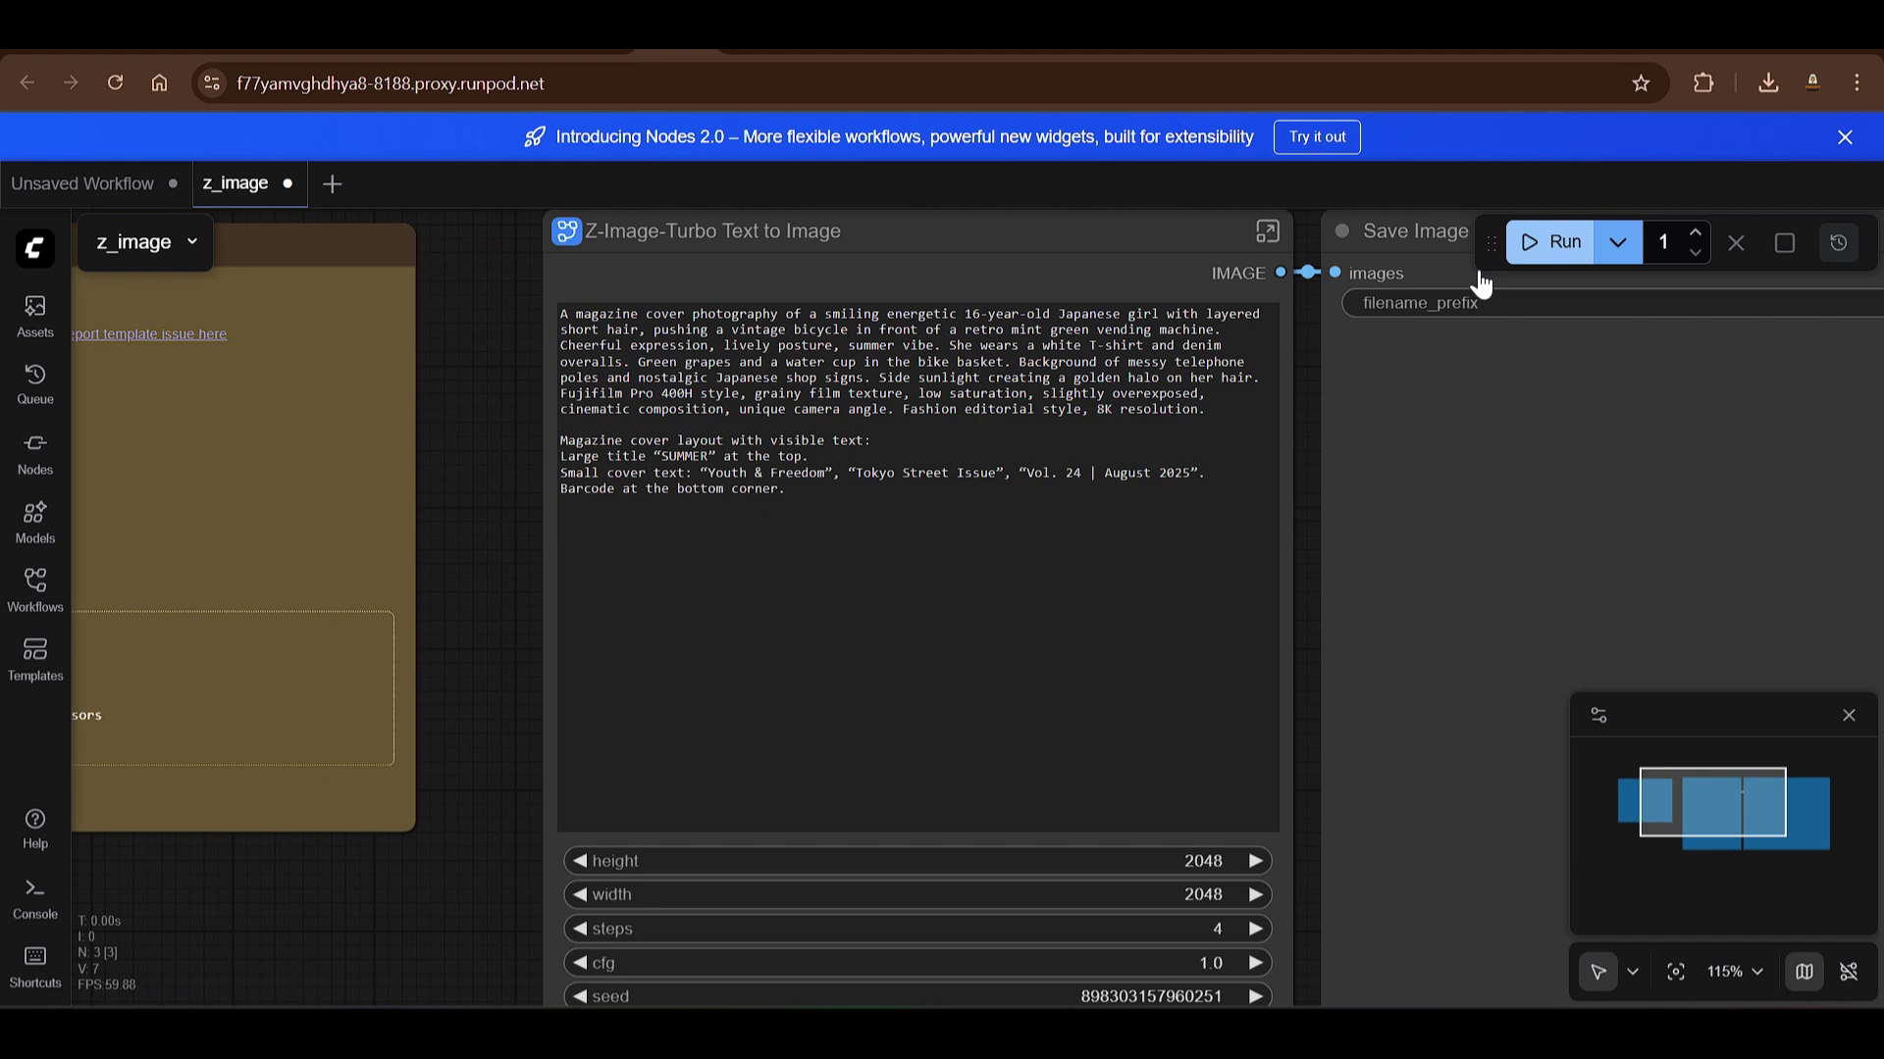
pyautogui.scroll(-1, 501, 623)
pyautogui.scroll(-4, 466, 647)
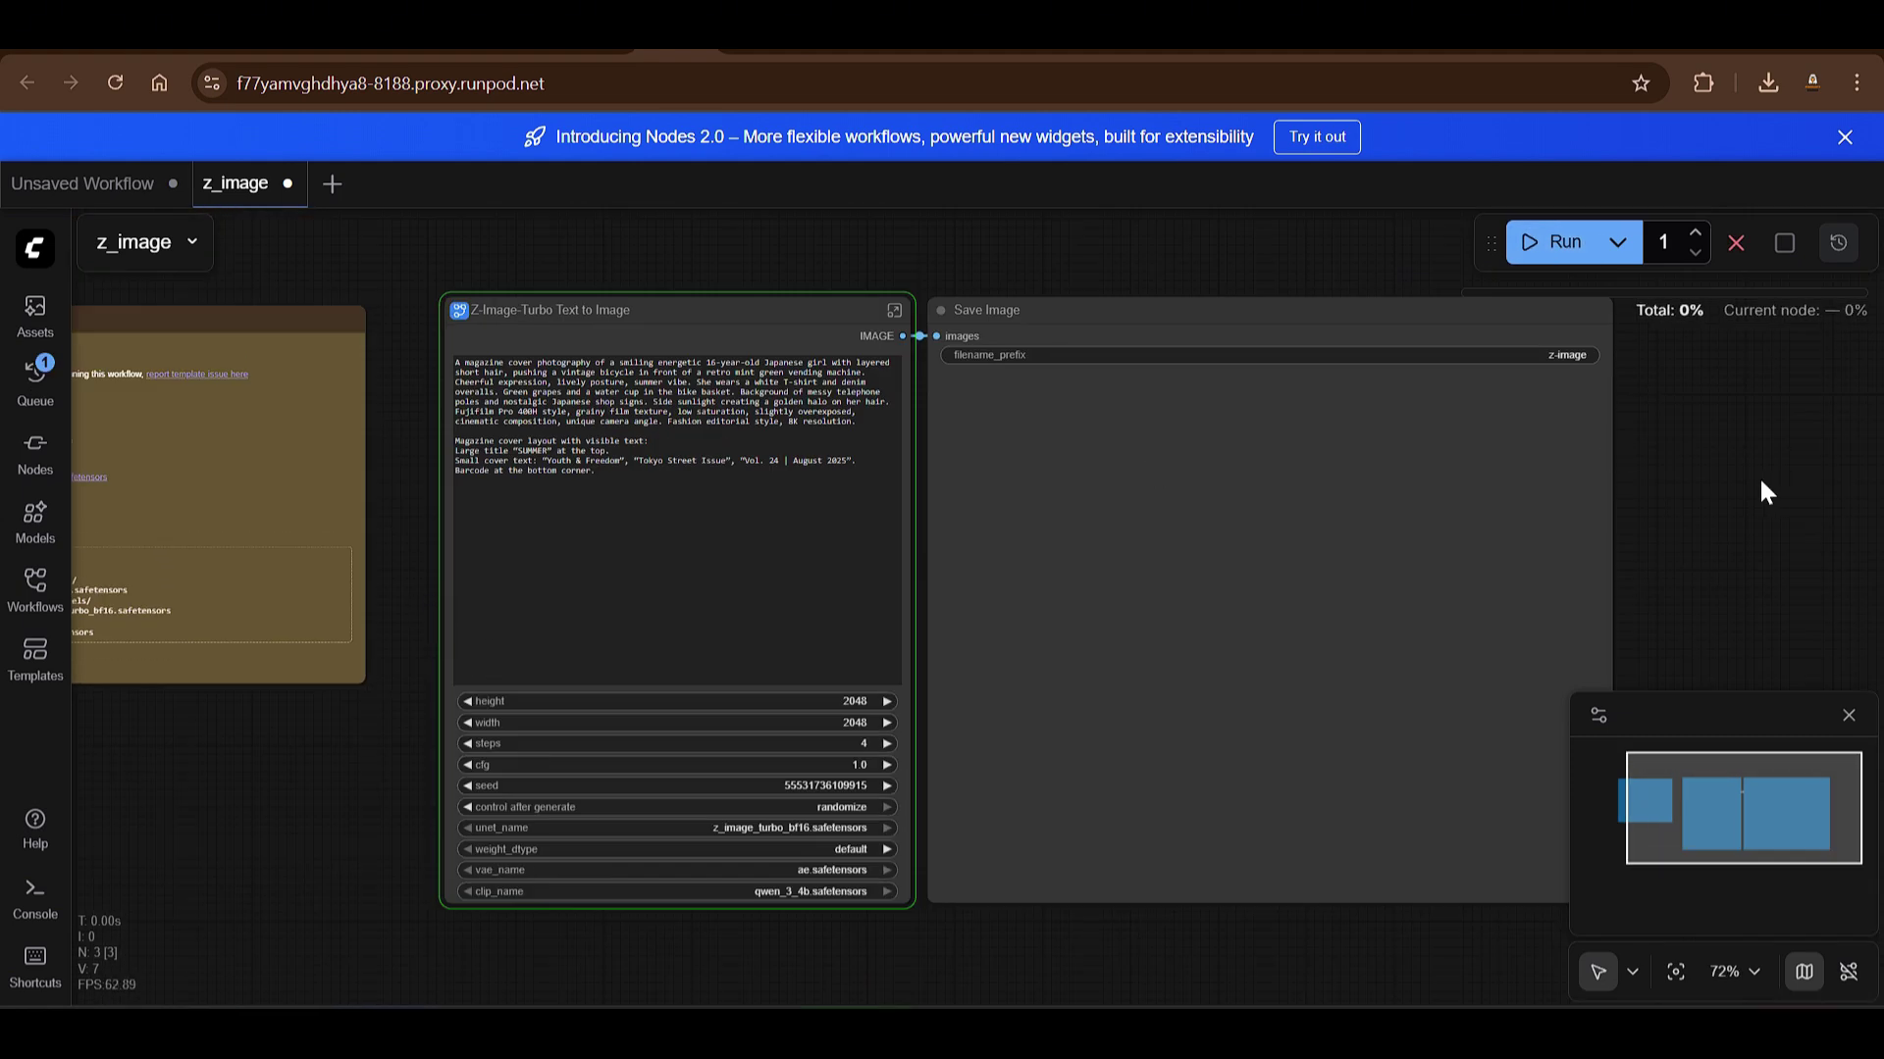
pyautogui.scroll(1, 981, 534)
pyautogui.click(899, 572)
pyautogui.moveTo(902, 944); pyautogui.dragTo(715, 904)
pyautogui.scroll(1, 1453, 1001)
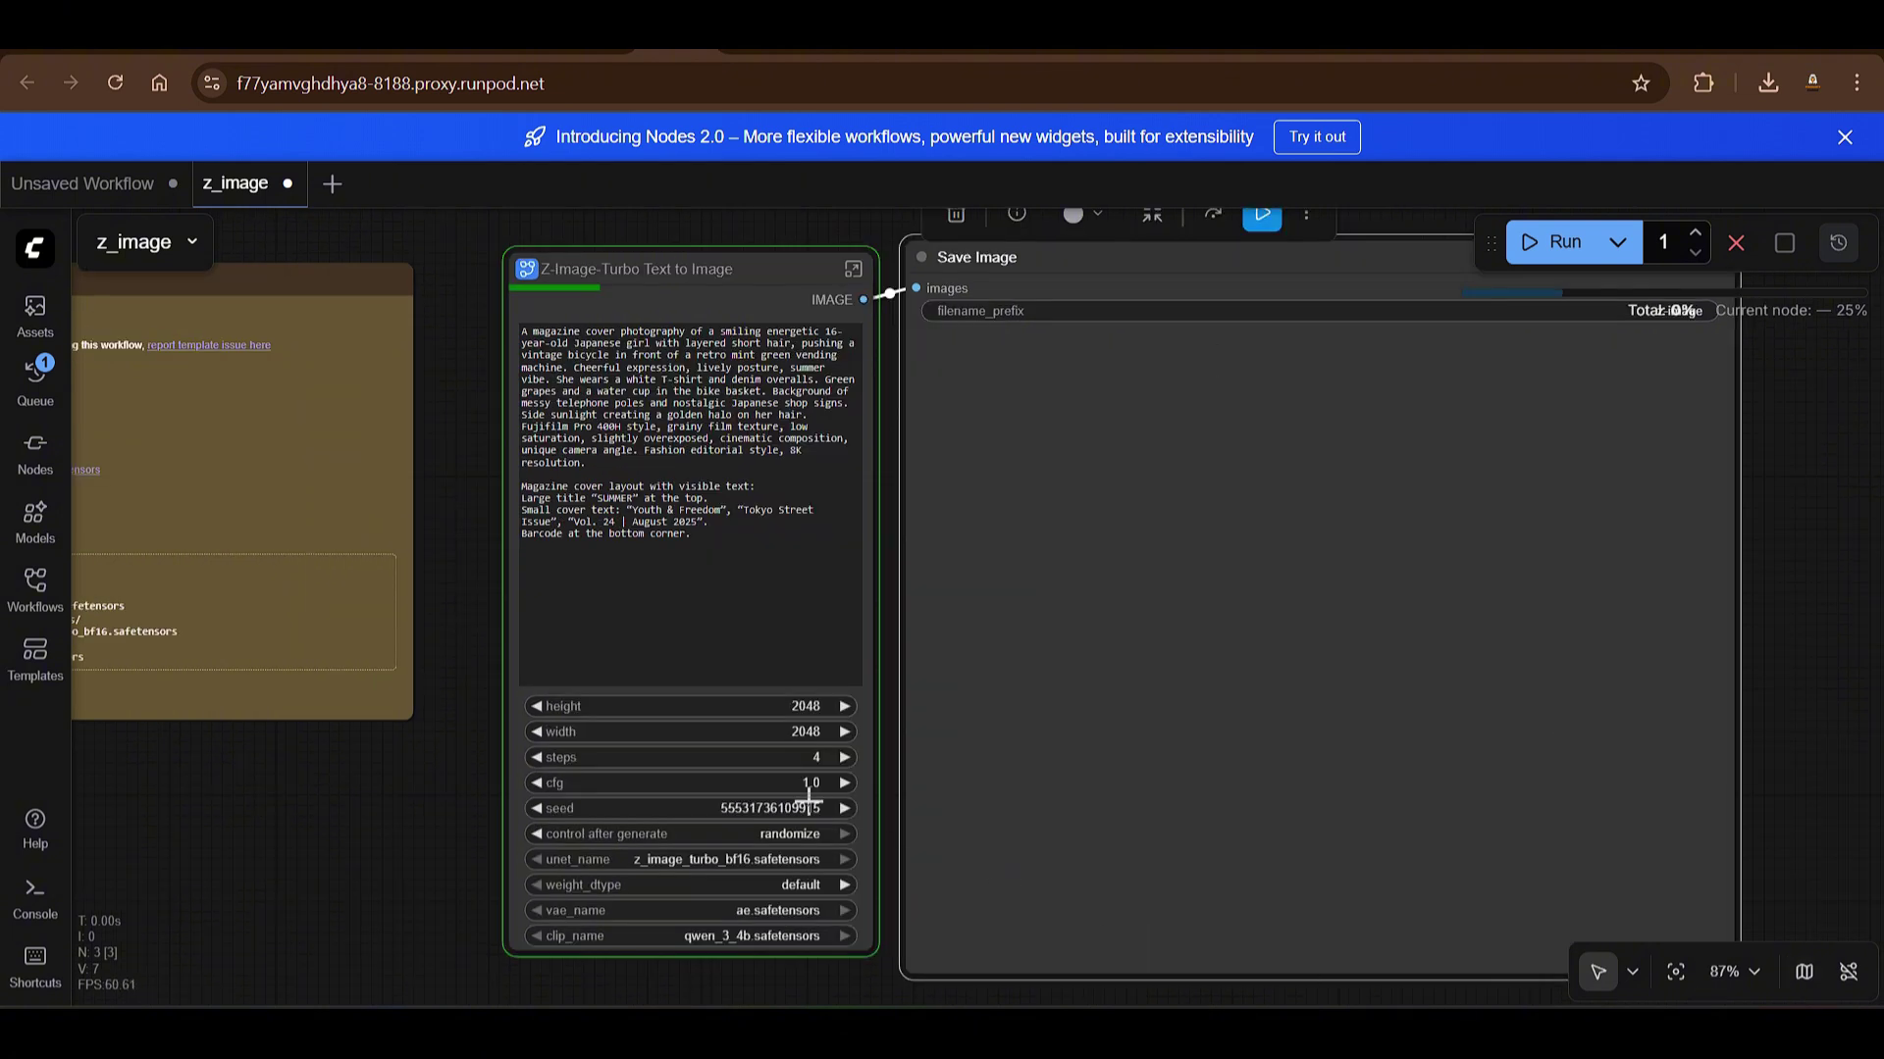
# Step: View the finished cover full size from the Queue, then go to the ChatGPT prompt list
pyautogui.click(19, 397)
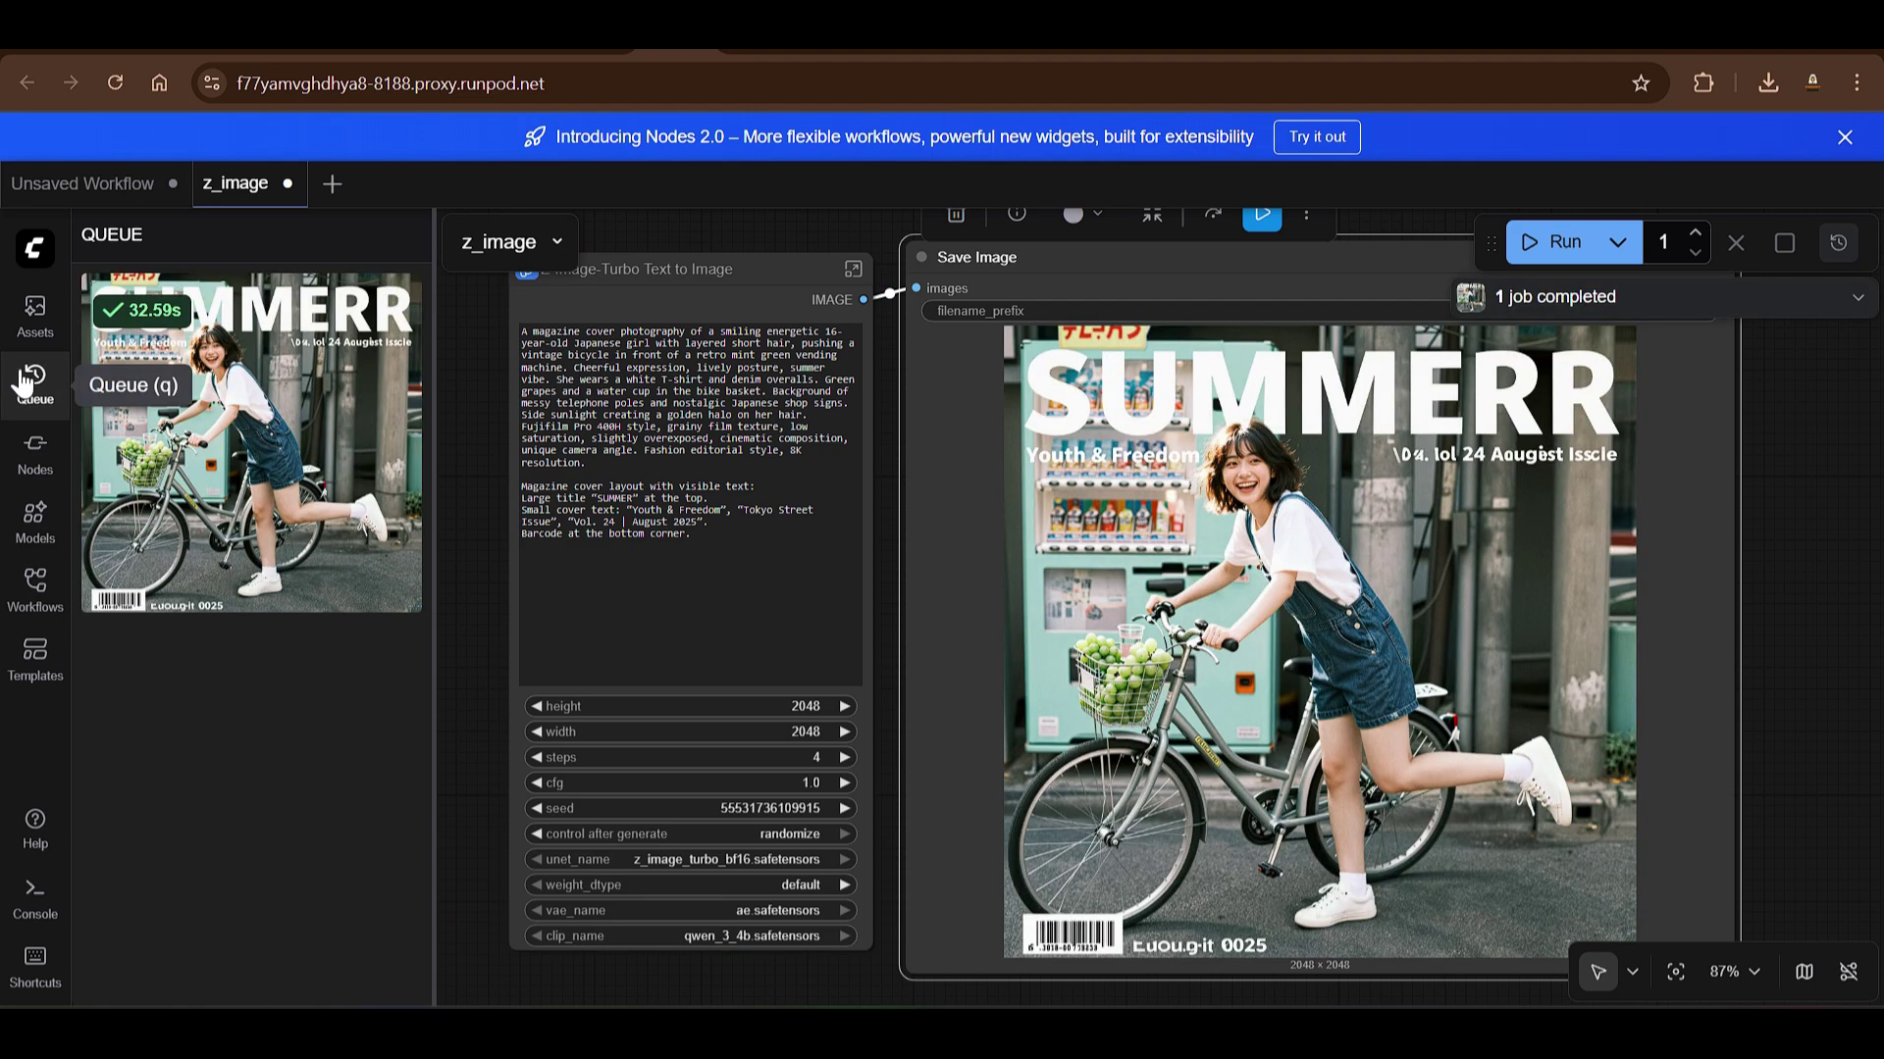
pyautogui.click(251, 443)
pyautogui.click(1484, 530)
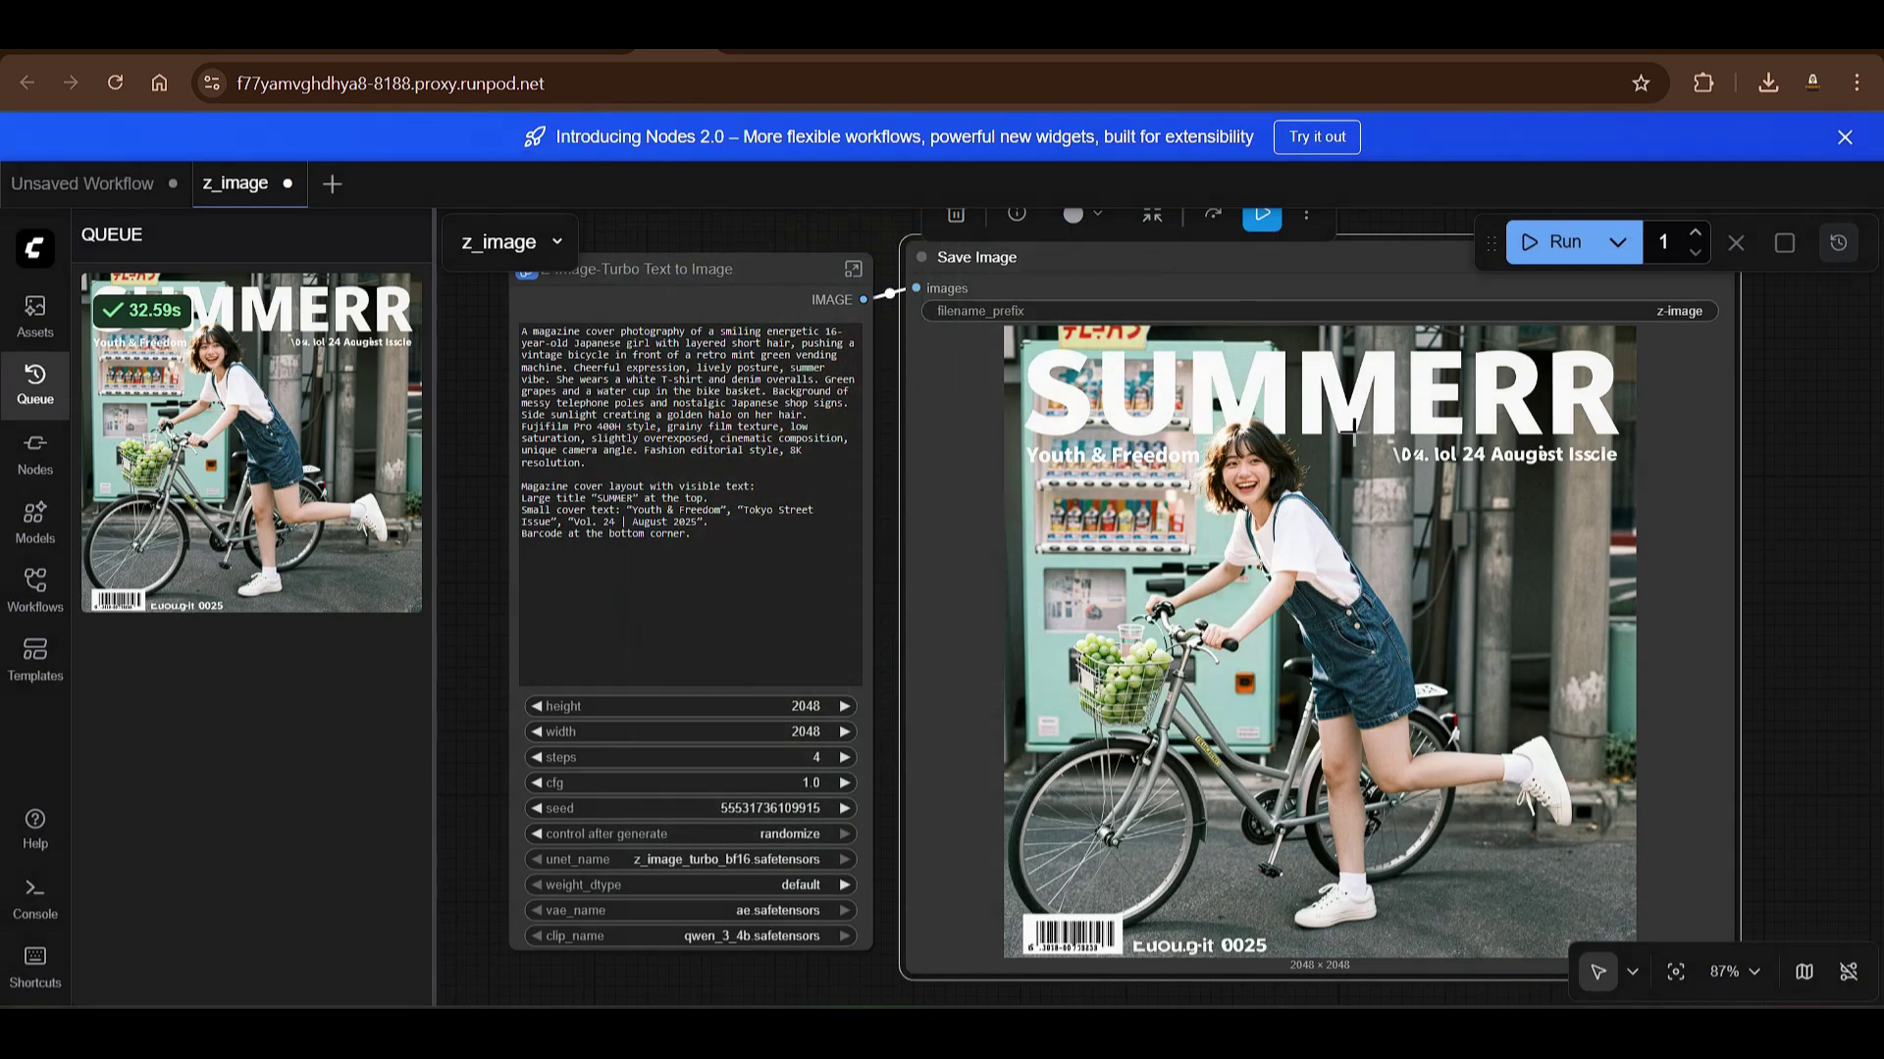
pyautogui.hotkey('ctrl', 'Tab')
pyautogui.scroll(1, 1290, 503)
# Step: Replace the ComfyUI prompt with the Film Poster prompt copied from ChatGPT
pyautogui.scroll(-15, 1290, 503)
pyautogui.scroll(15, 1290, 503)
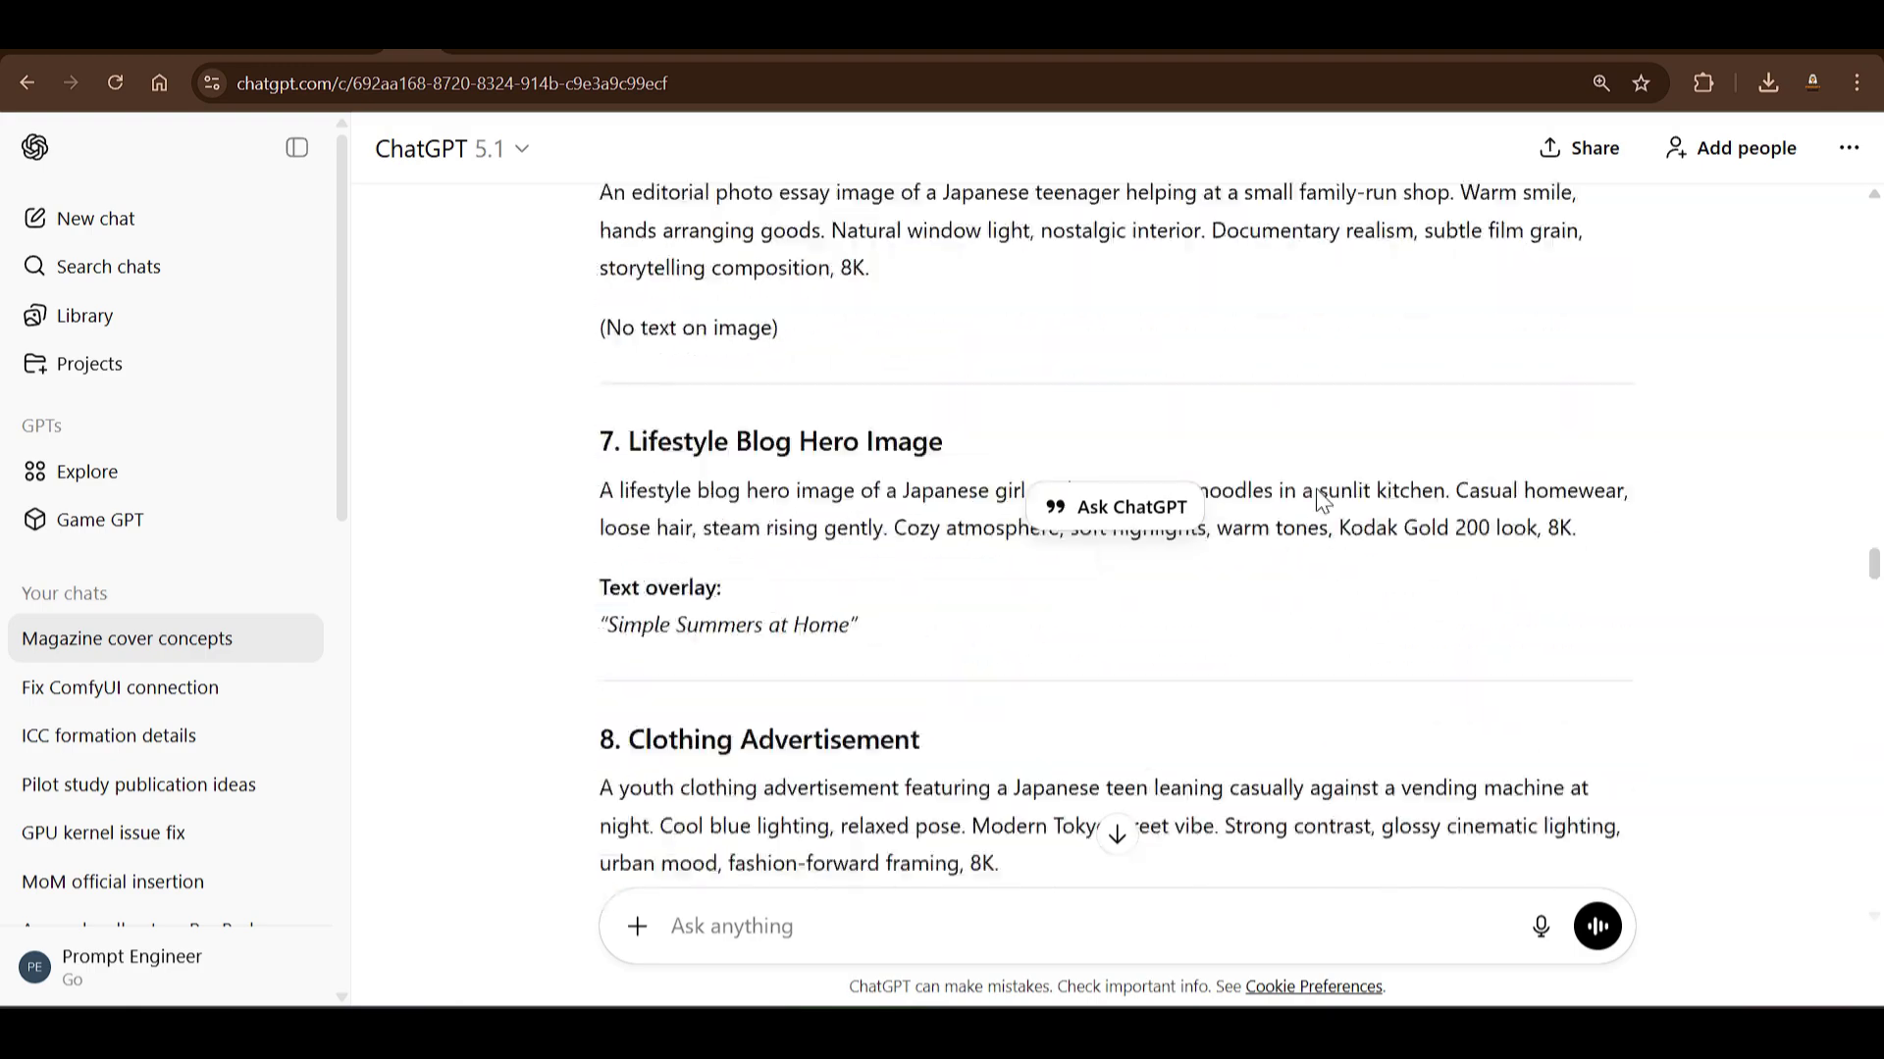
pyautogui.moveTo(1138, 531); pyautogui.dragTo(601, 275)
pyautogui.hotkey('ctrl', 'c')
pyautogui.hotkey('ctrl', 'Tab')
pyautogui.click(636, 487)
pyautogui.hotkey('ctrl', 'a')
pyautogui.hotkey('ctrl', 'v')
# Step: Generate the 'Between Stations' film poster and view it full size before closing
pyautogui.click(1560, 242)
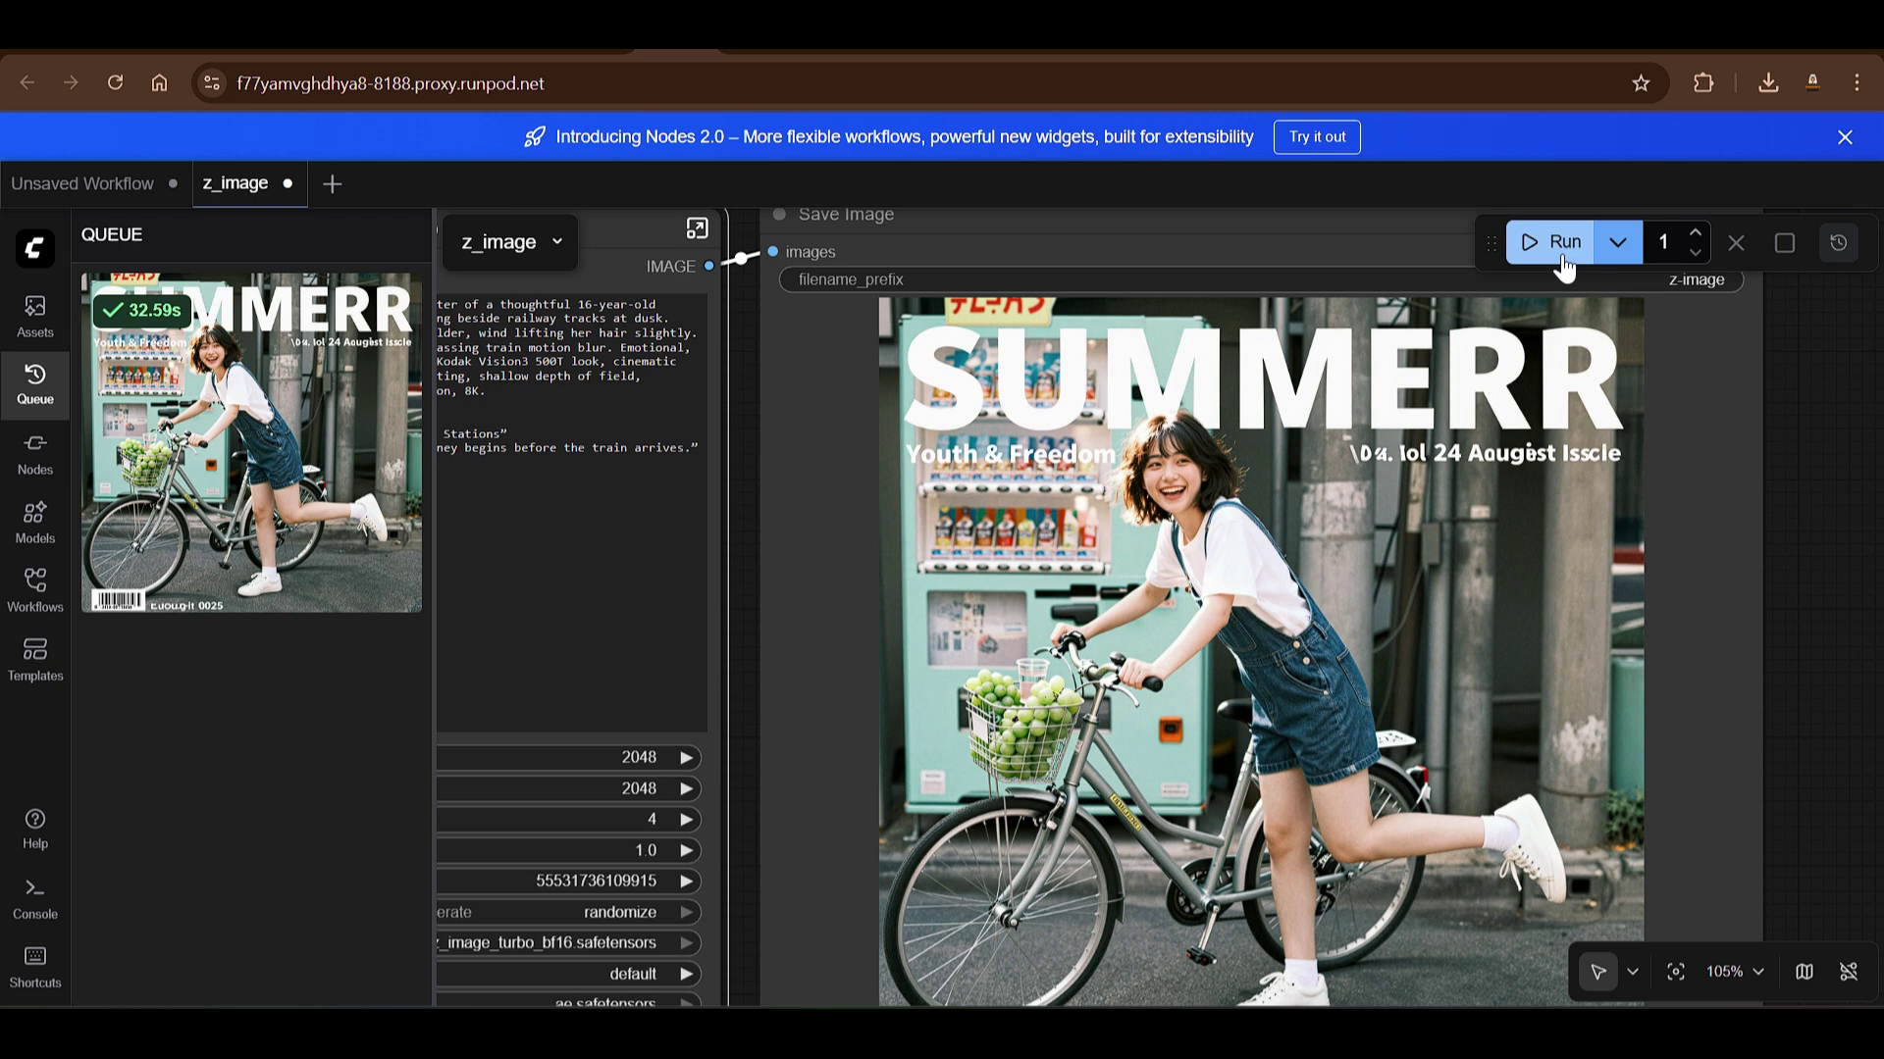
pyautogui.scroll(3, 635, 350)
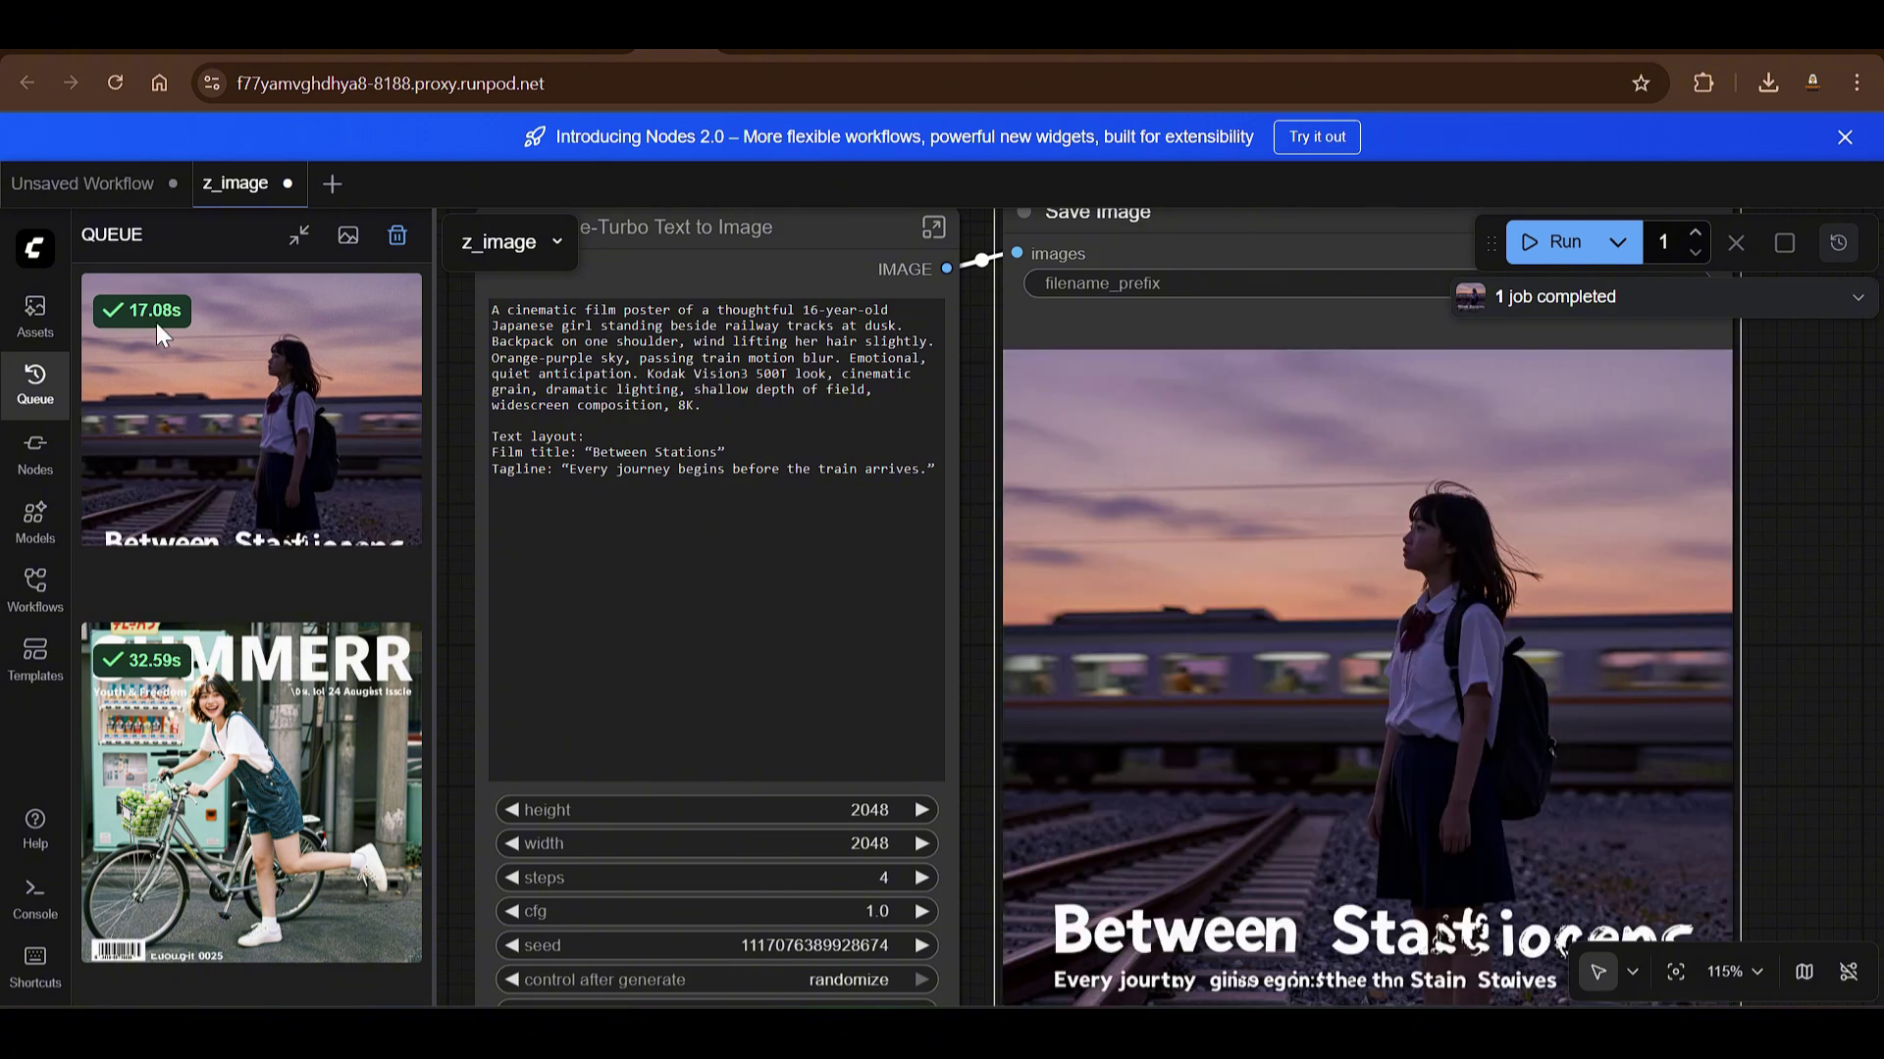
pyautogui.click(268, 388)
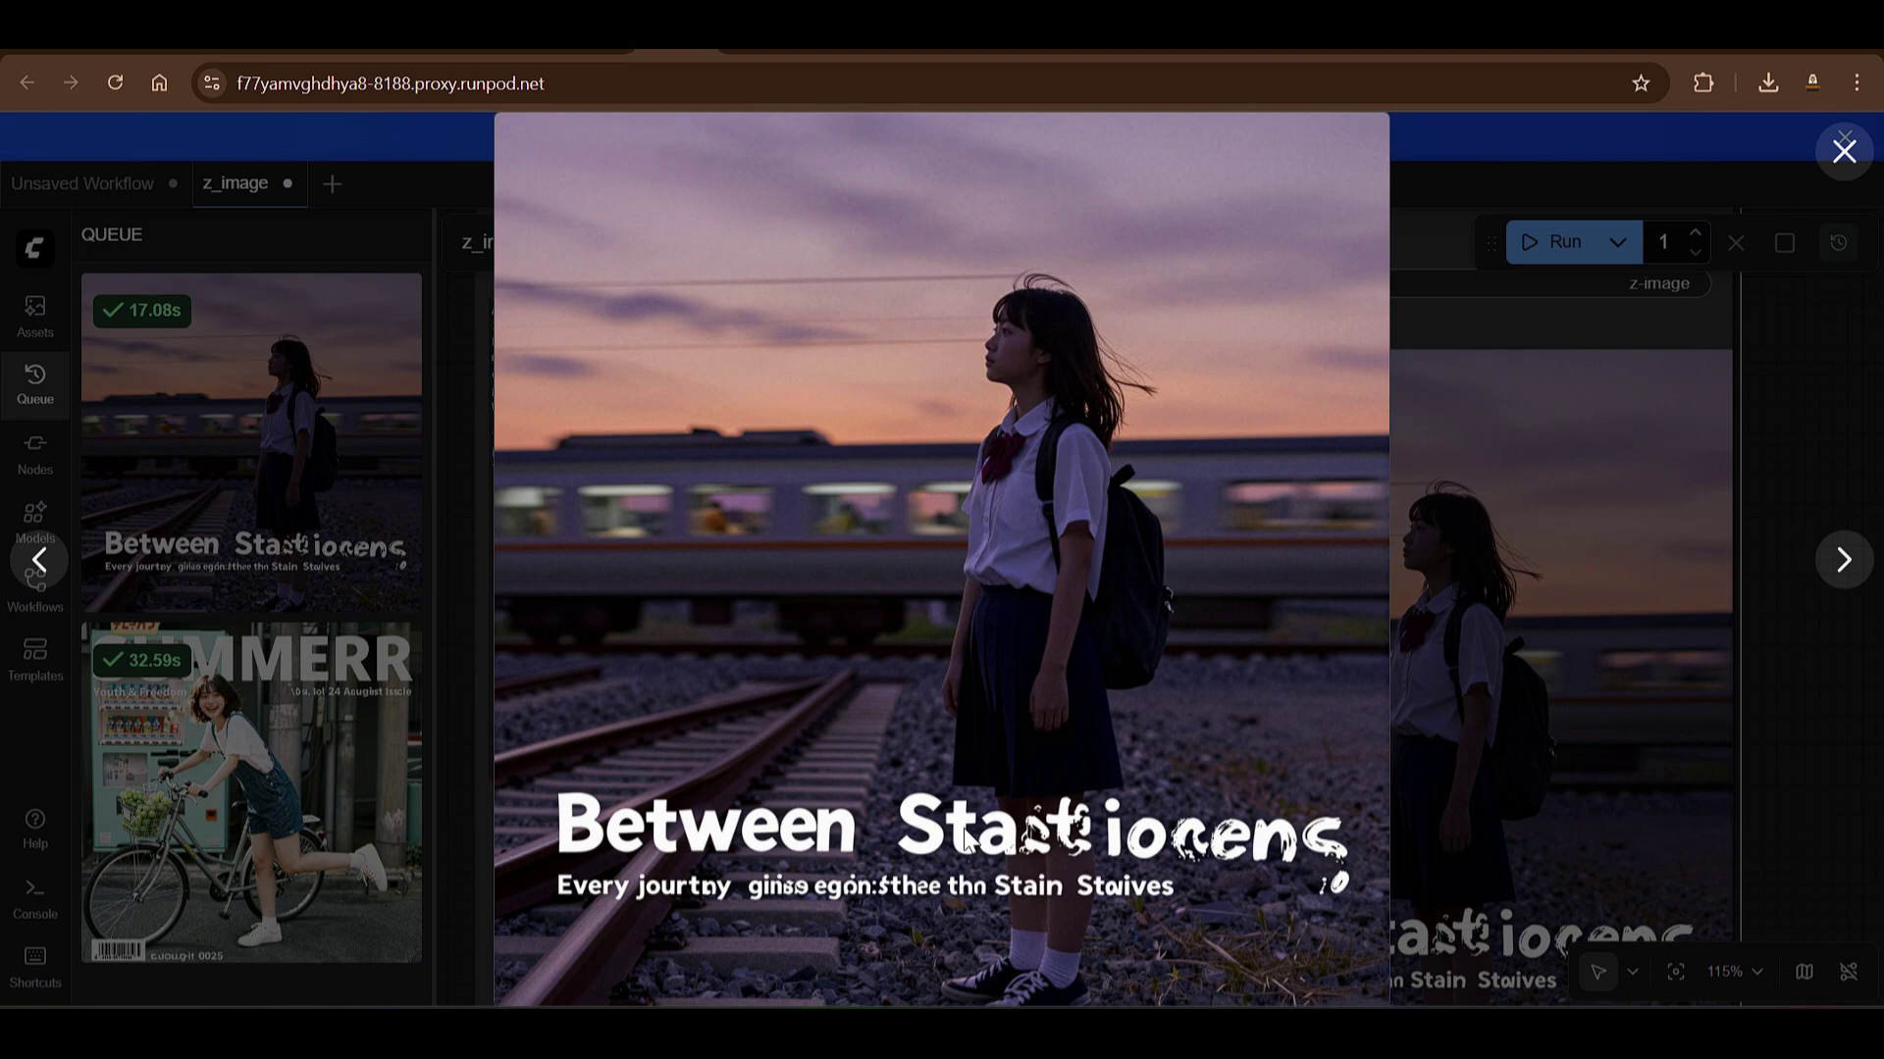
pyautogui.click(1448, 190)
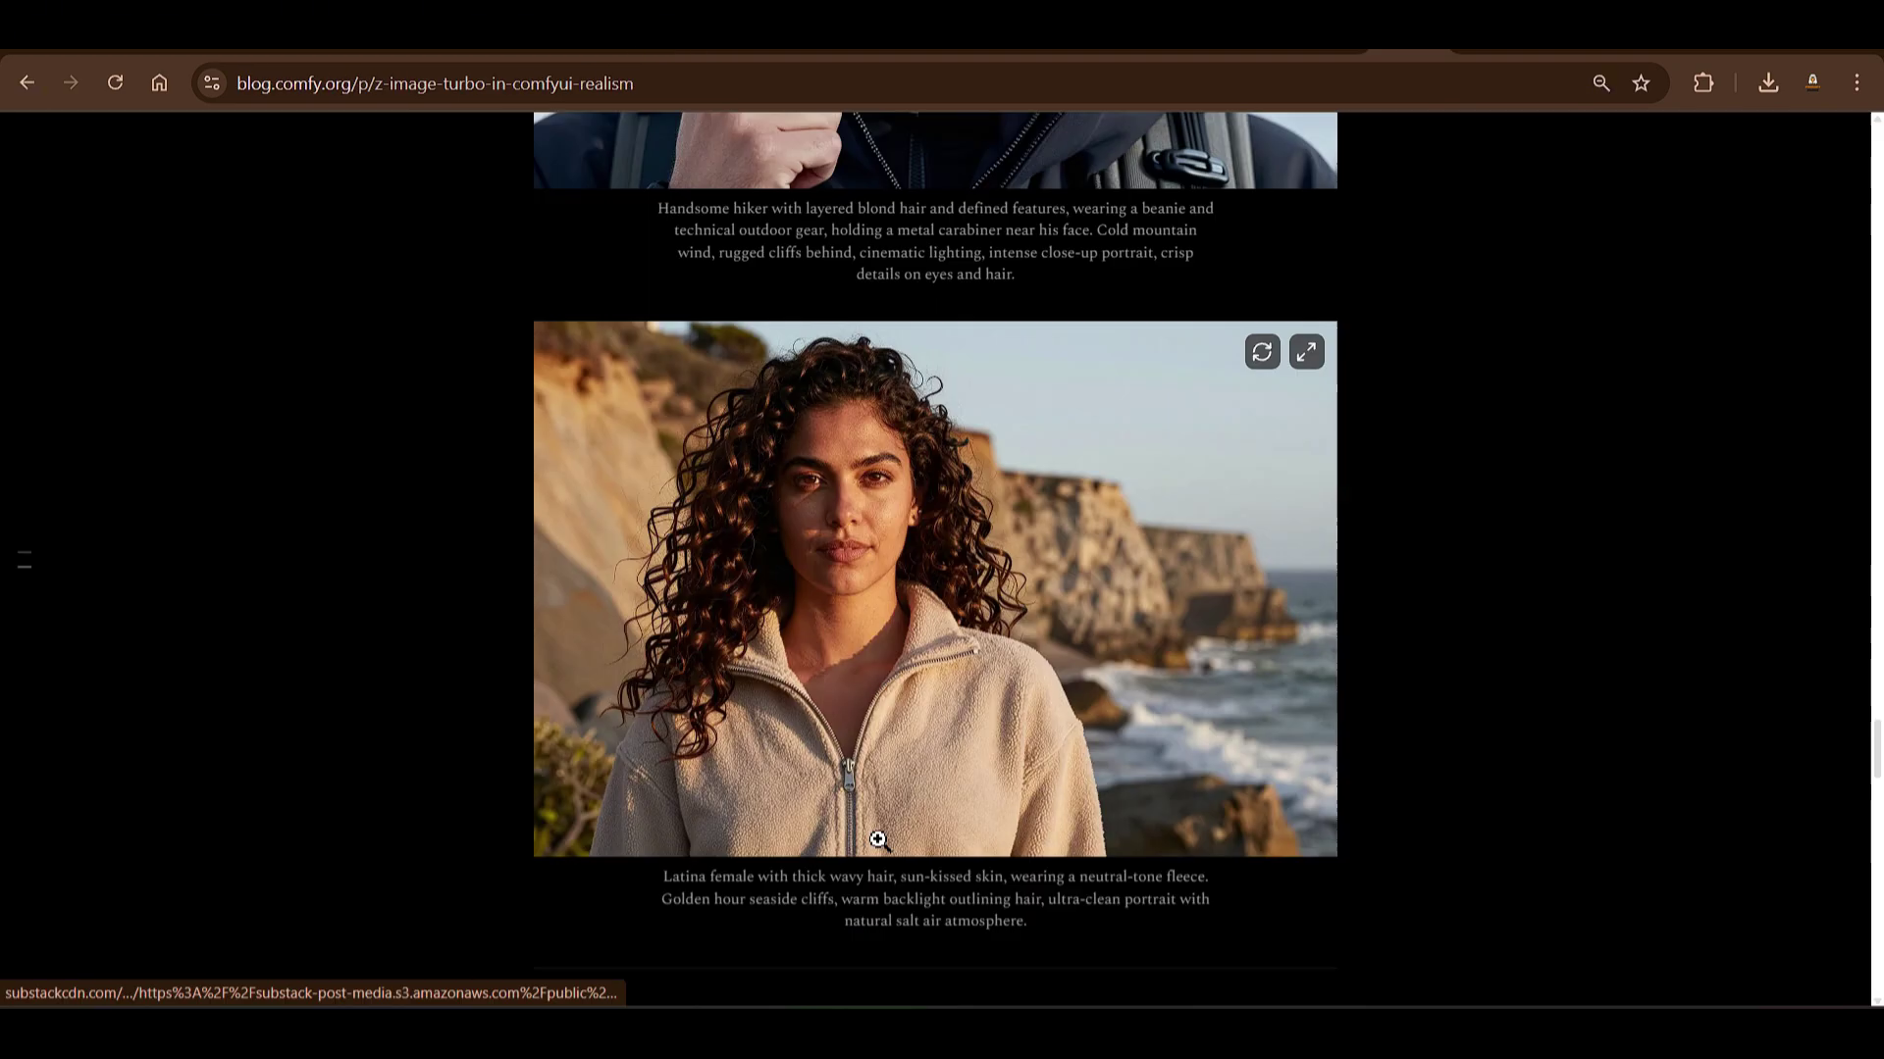
# Step: Swap in the seaside-cliff portrait prompt, generate it with Ctrl+Enter, and close the preview
pyautogui.moveTo(657, 878); pyautogui.dragTo(966, 924)
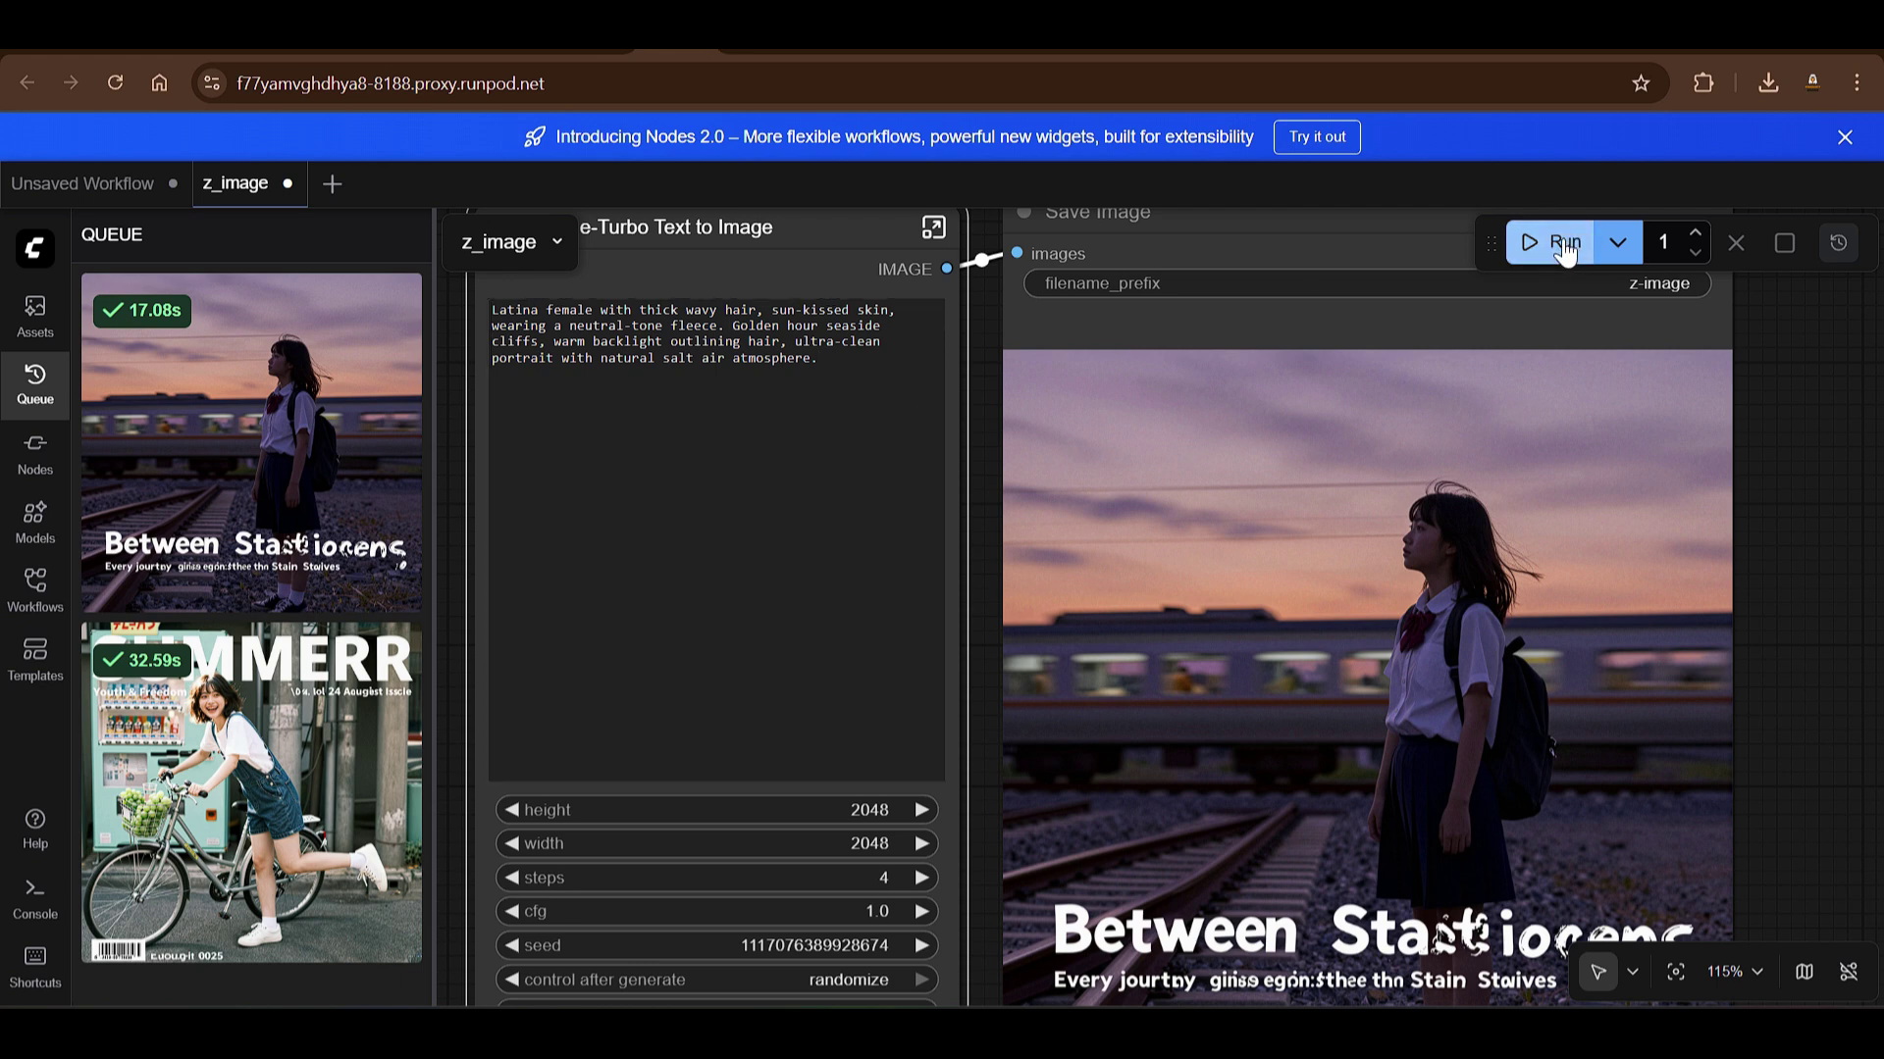
pyautogui.hotkey('ctrl', 'Return')
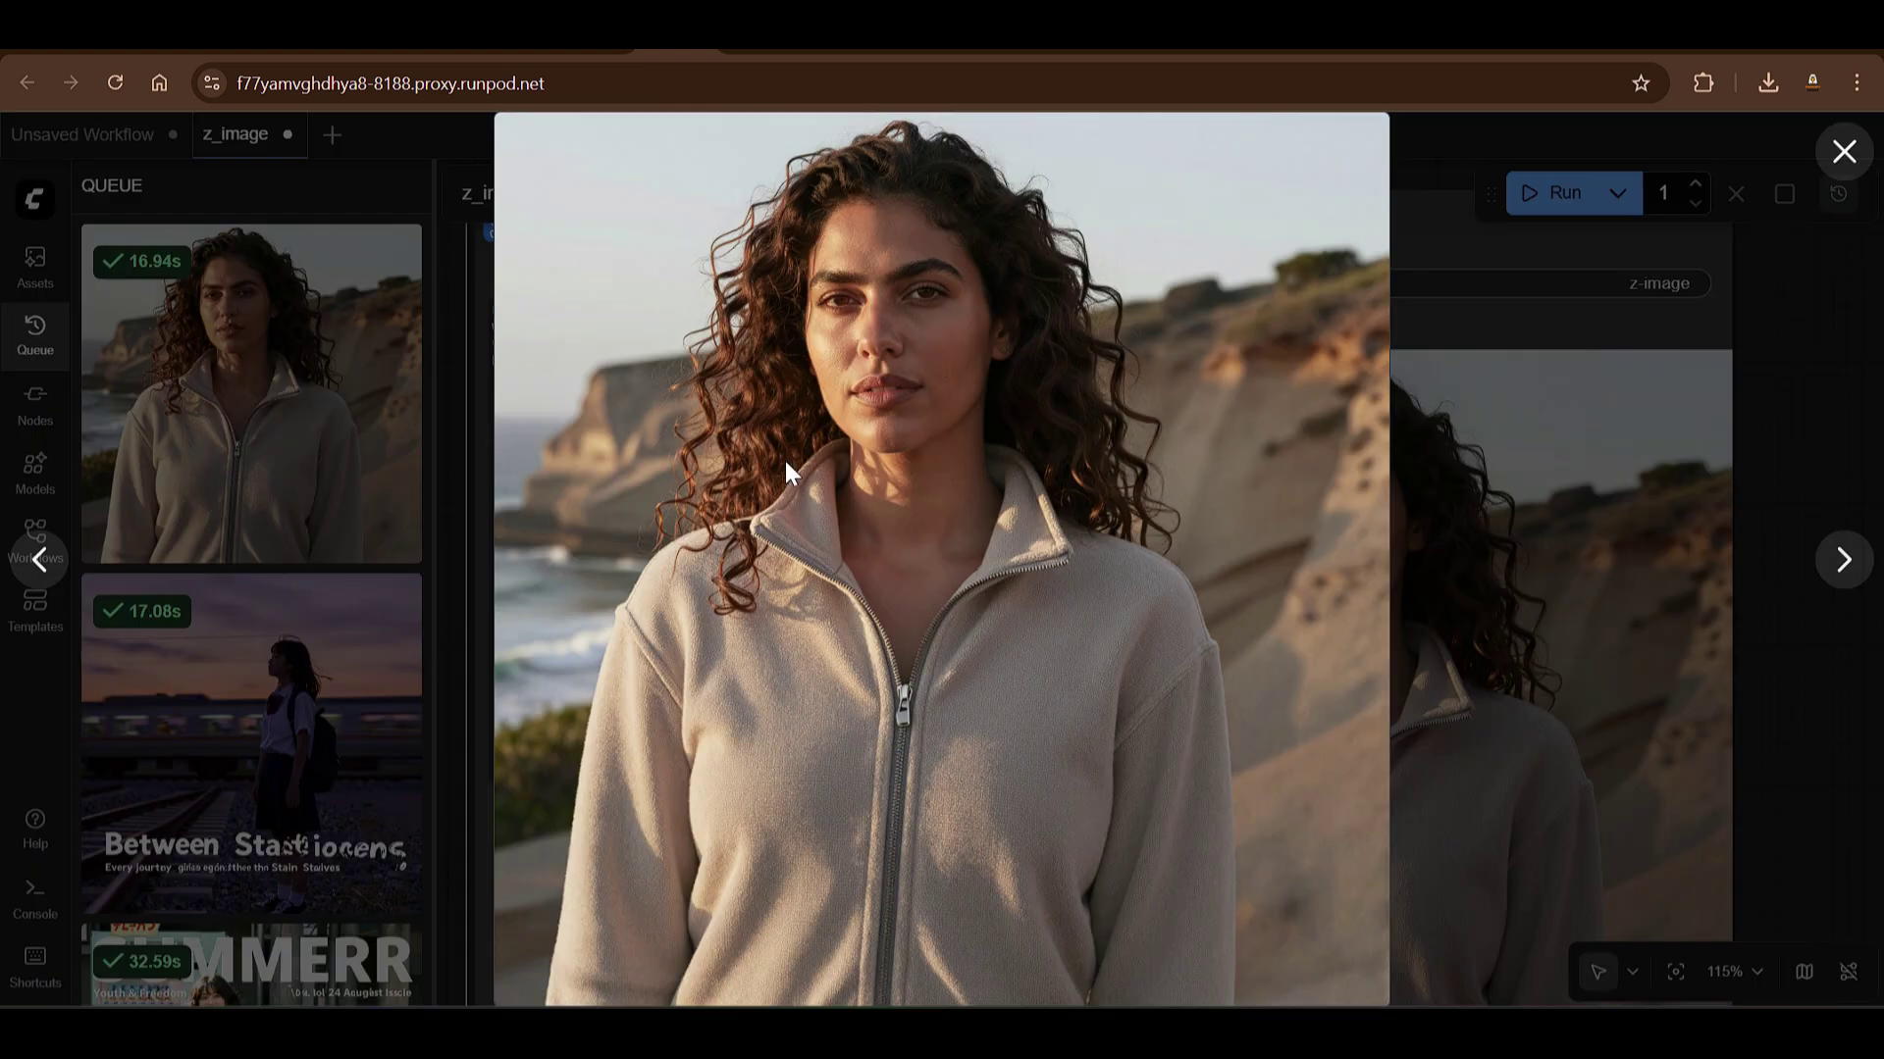
pyautogui.click(1502, 485)
pyautogui.scroll(-2, 755, 509)
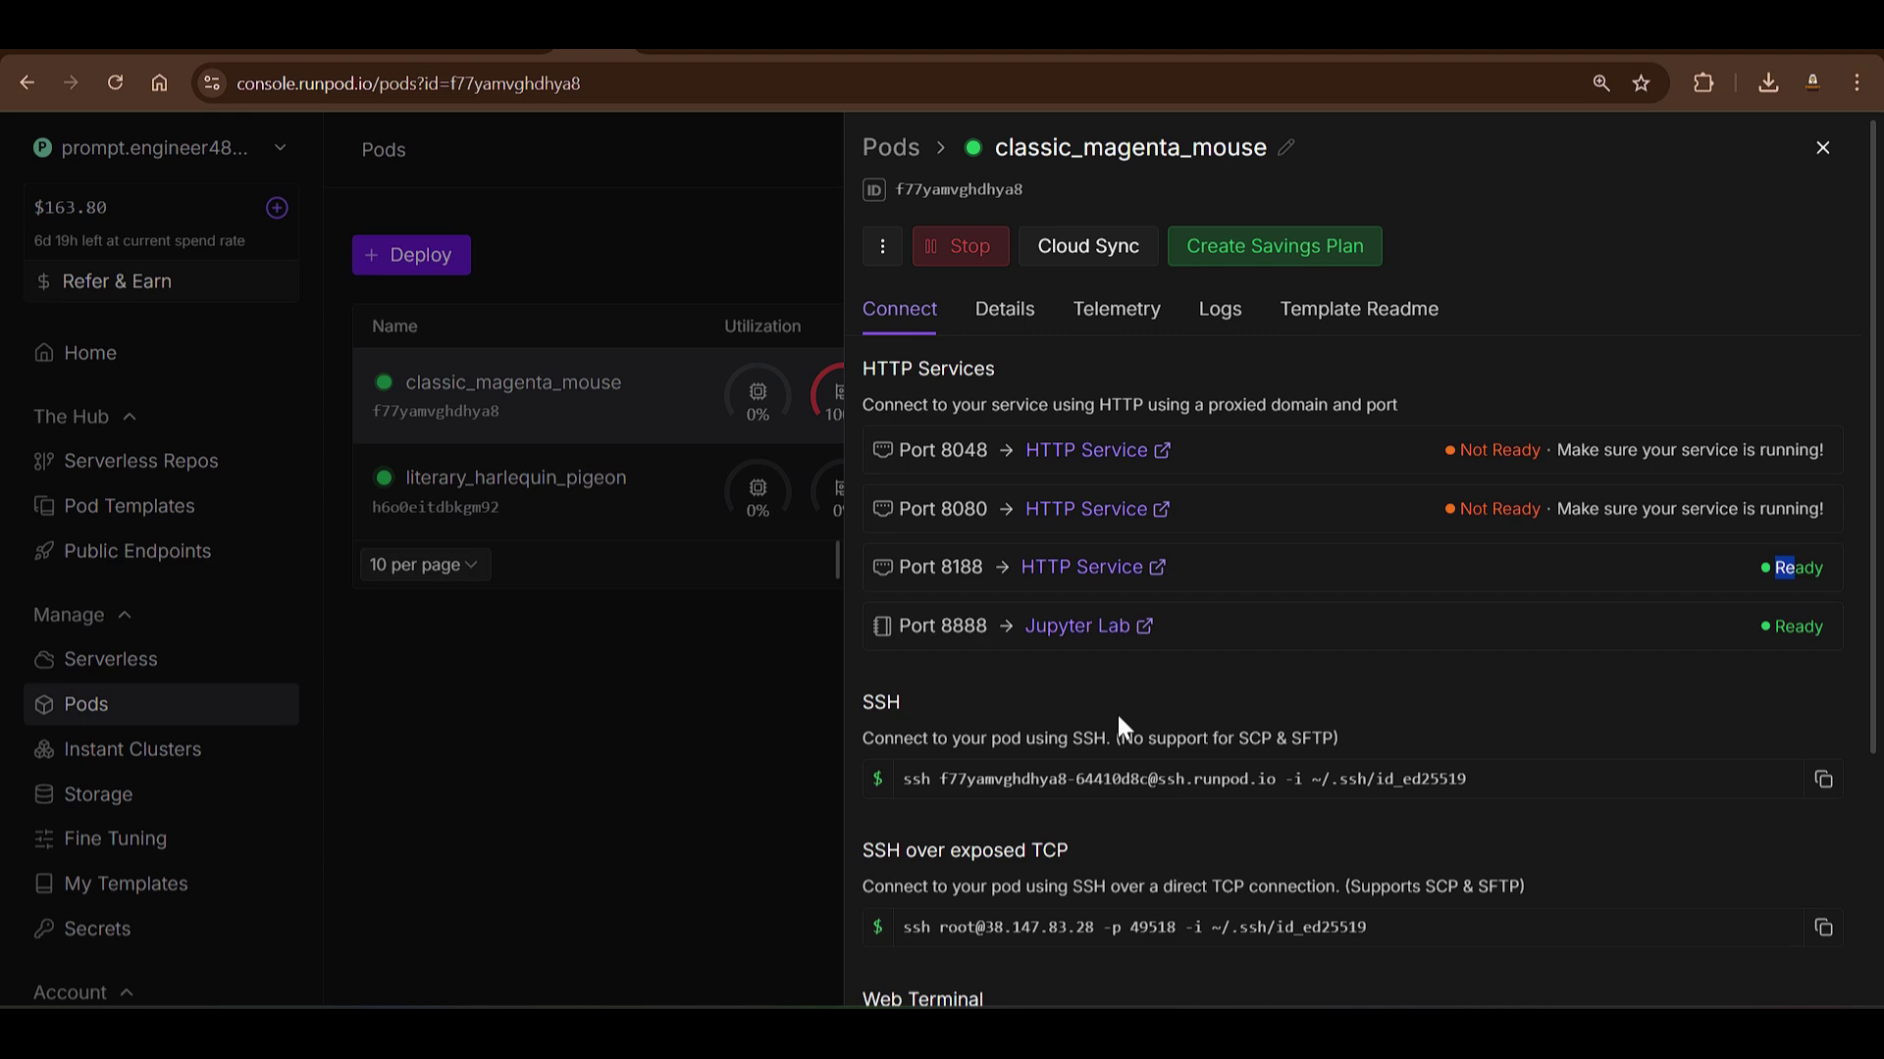
# Step: Close the pod details panel and open the get.runpod.io referral link in a new tab
pyautogui.click(643, 717)
pyautogui.click(1629, 48)
pyautogui.write('get')
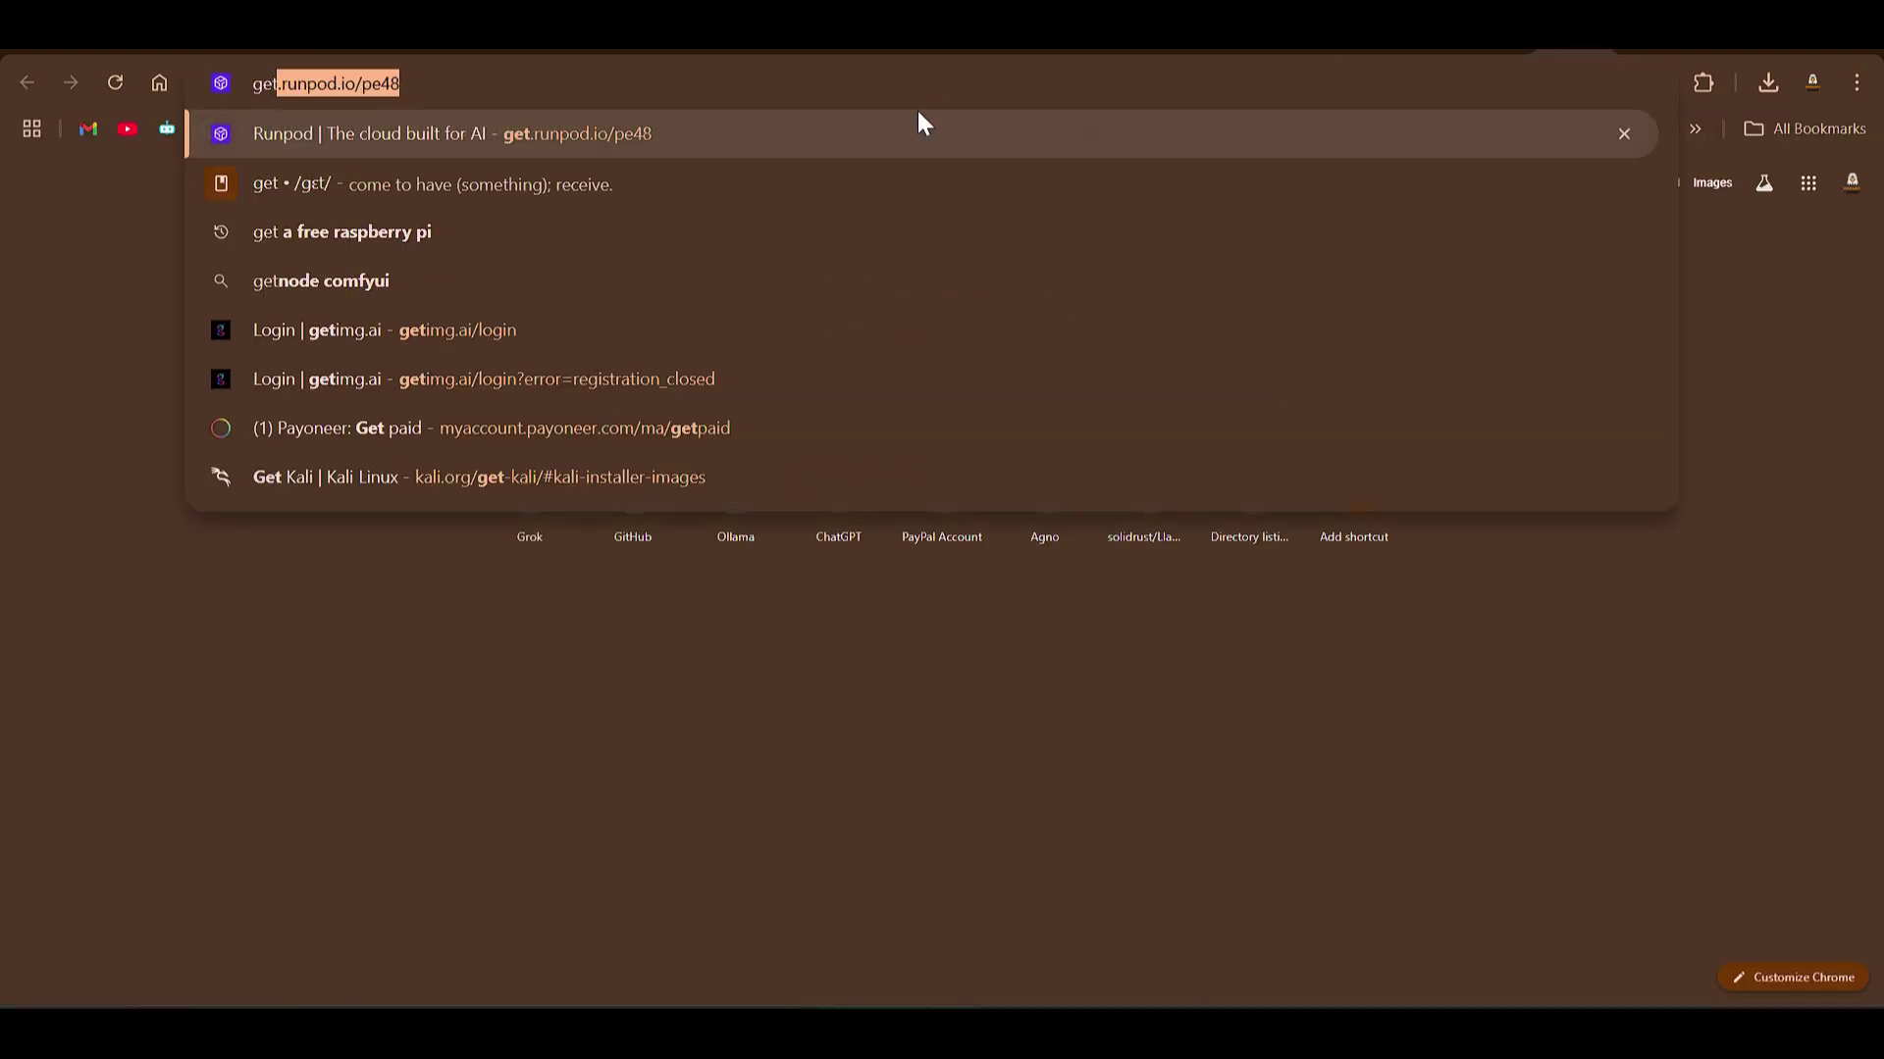
pyautogui.press('Return')
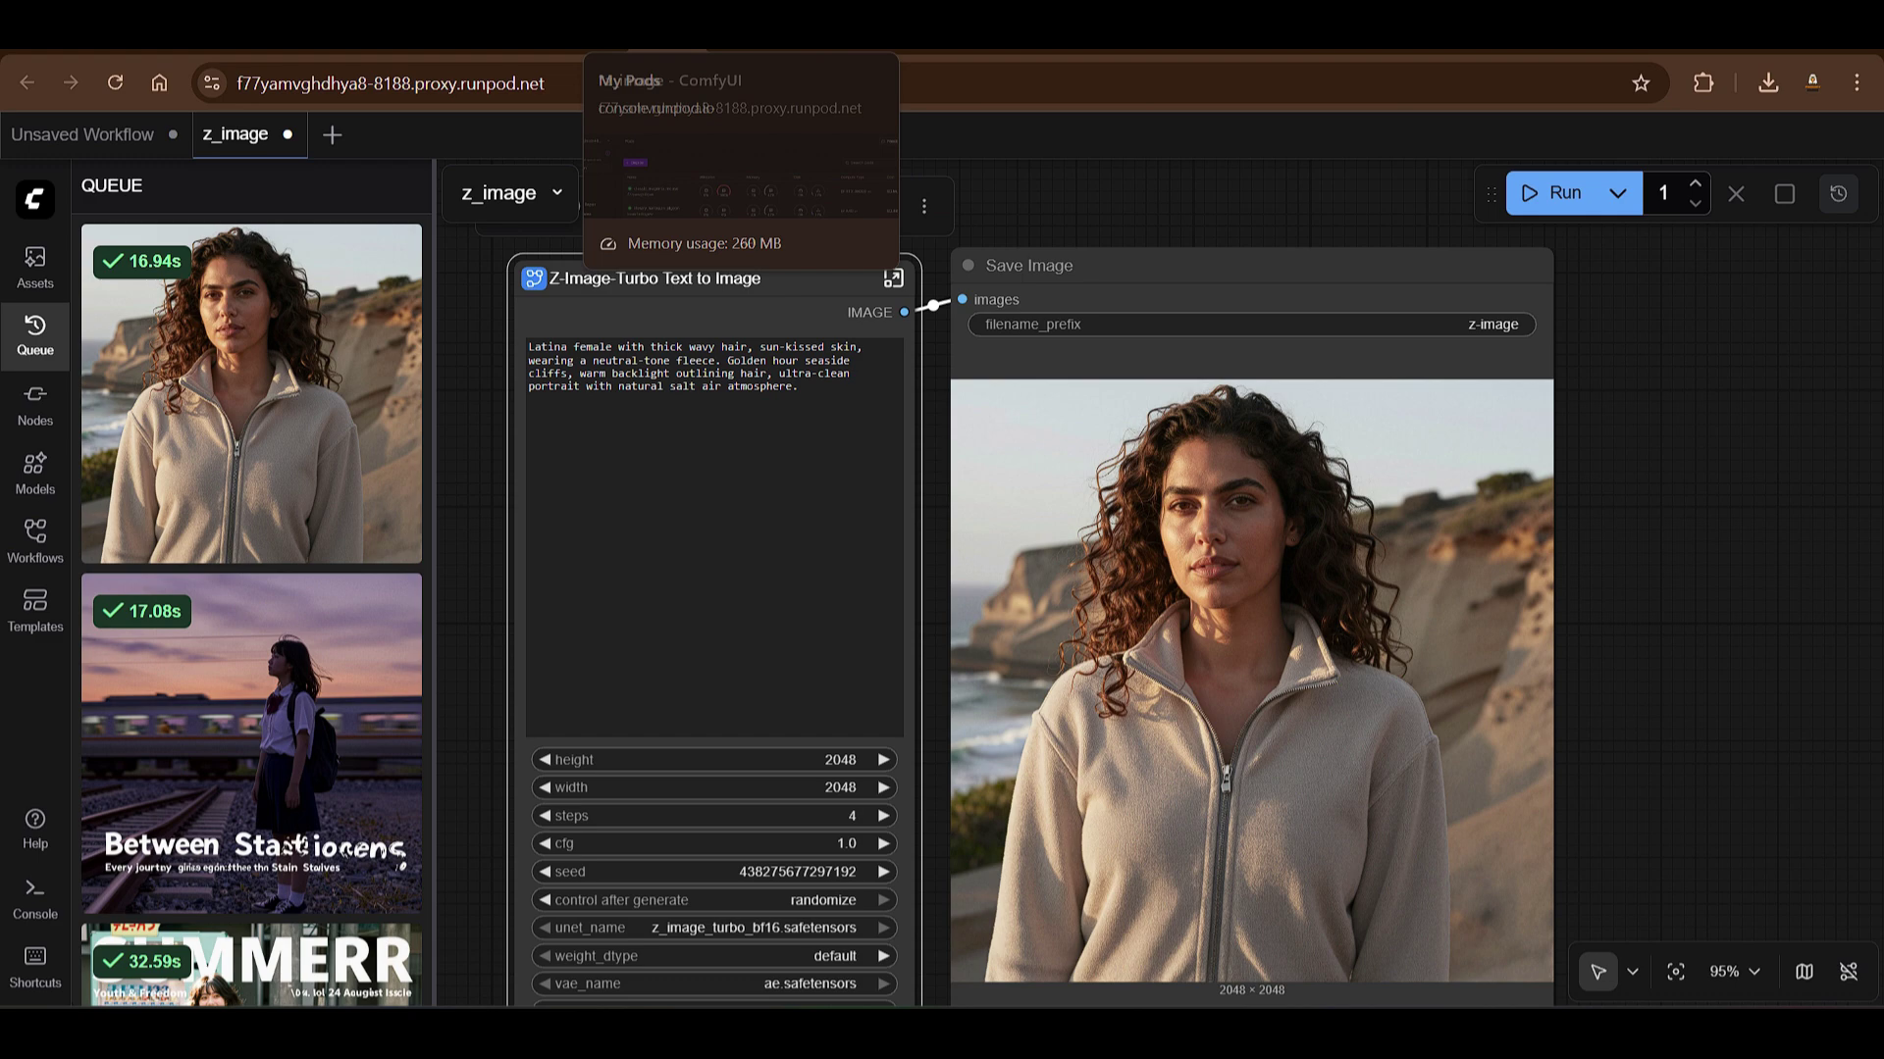
# Step: Browse ComfyUI's workflow template gallery, then close it
pyautogui.click(35, 610)
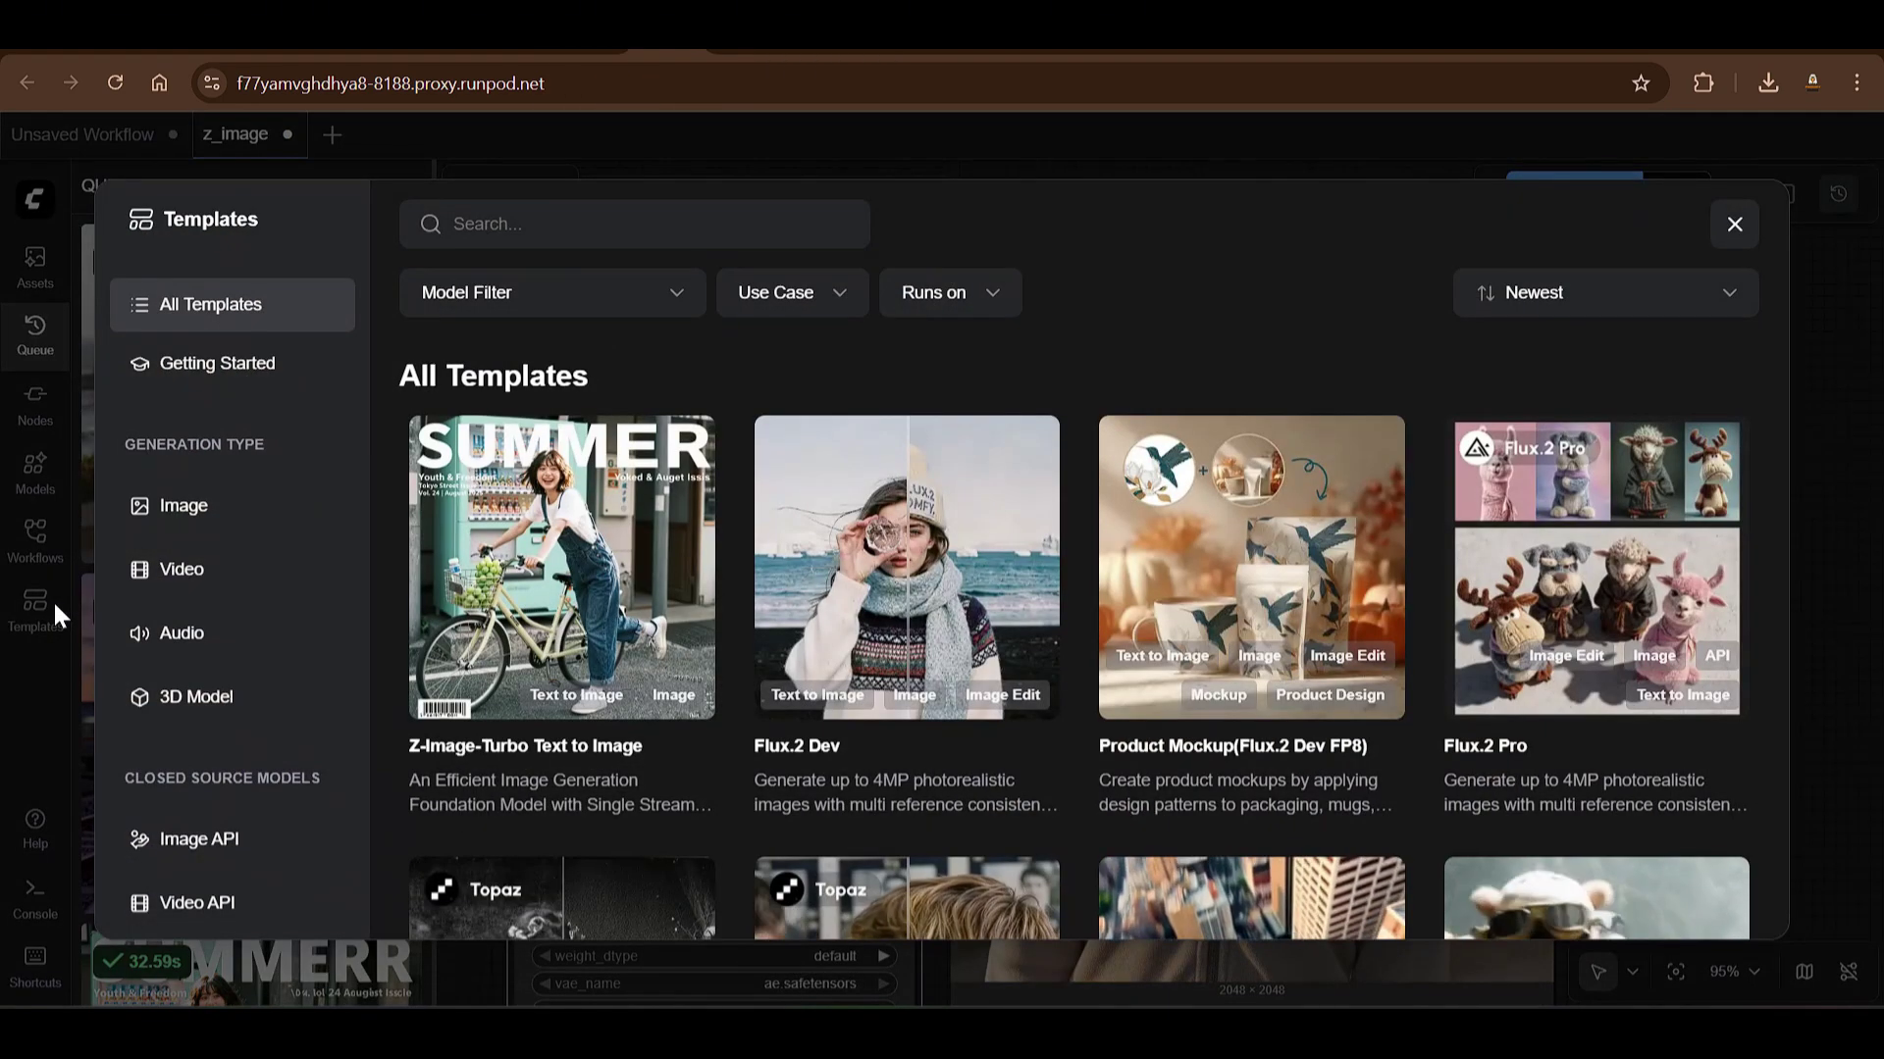
pyautogui.scroll(-5, 1087, 538)
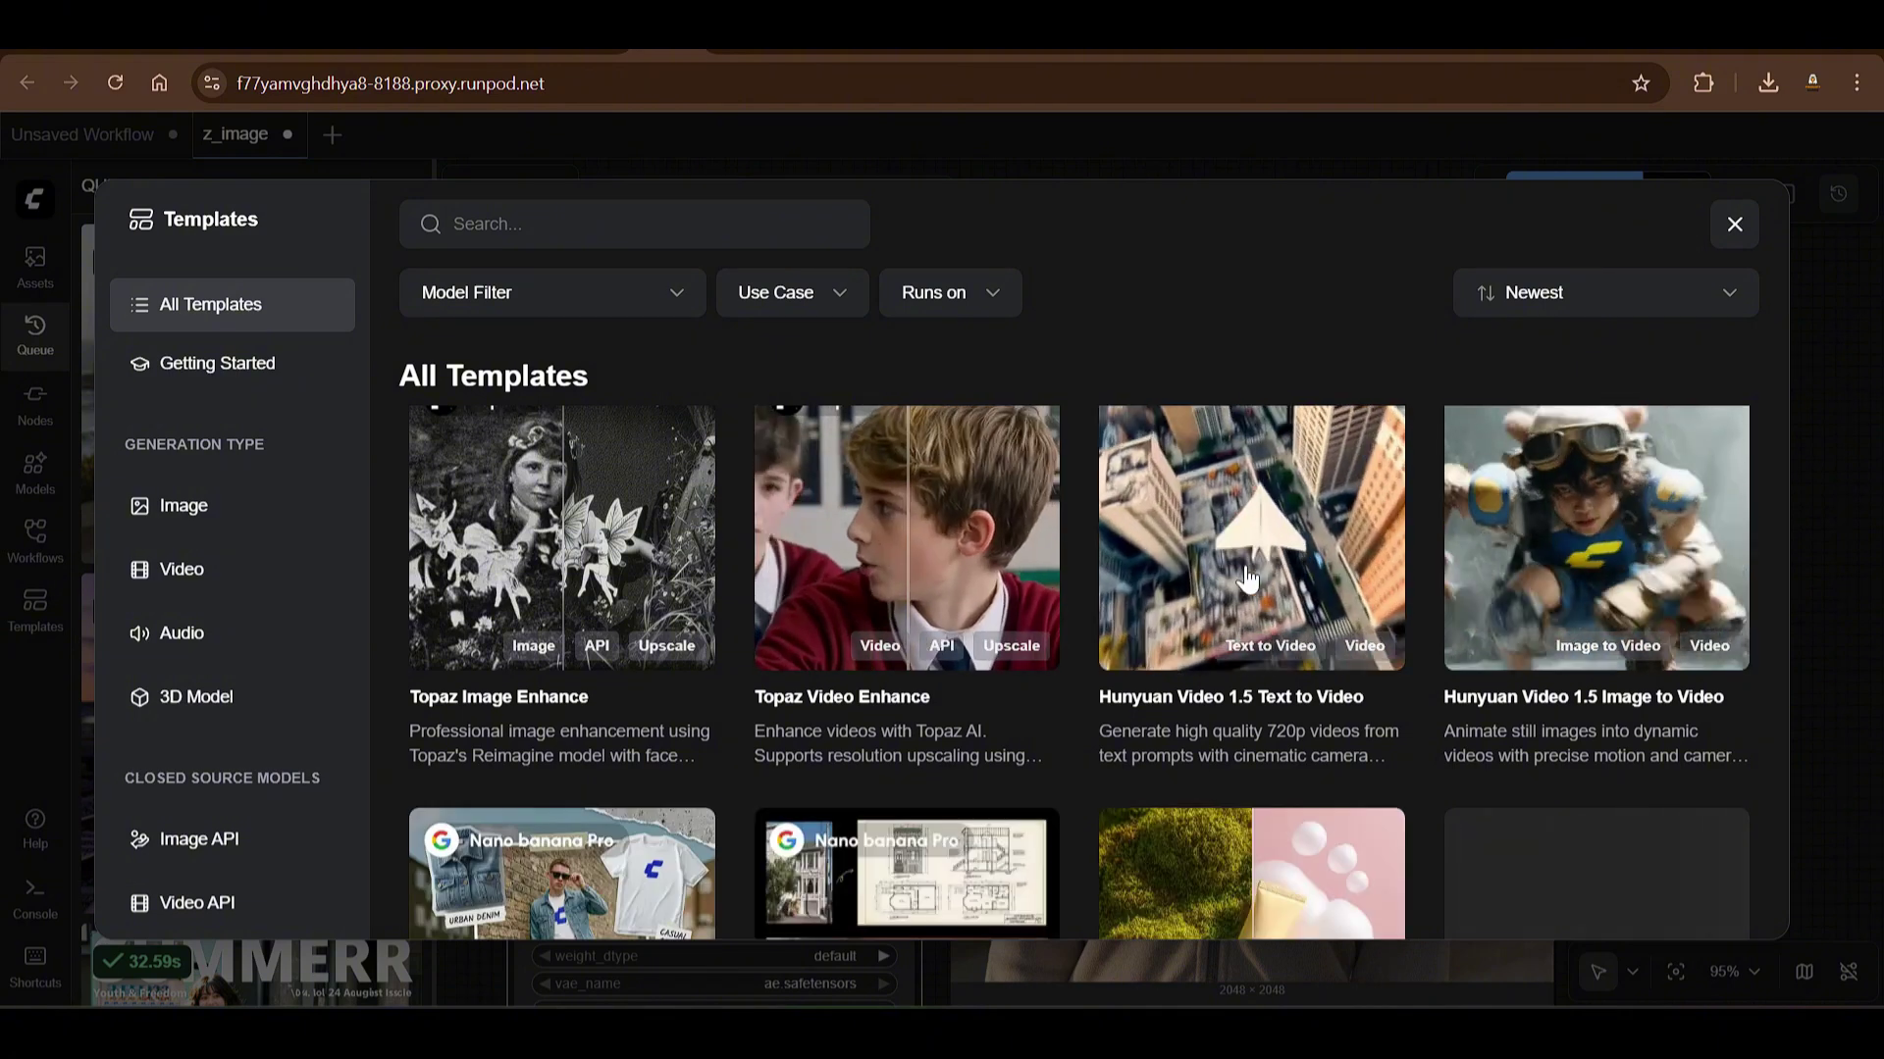
pyautogui.scroll(-7, 772, 675)
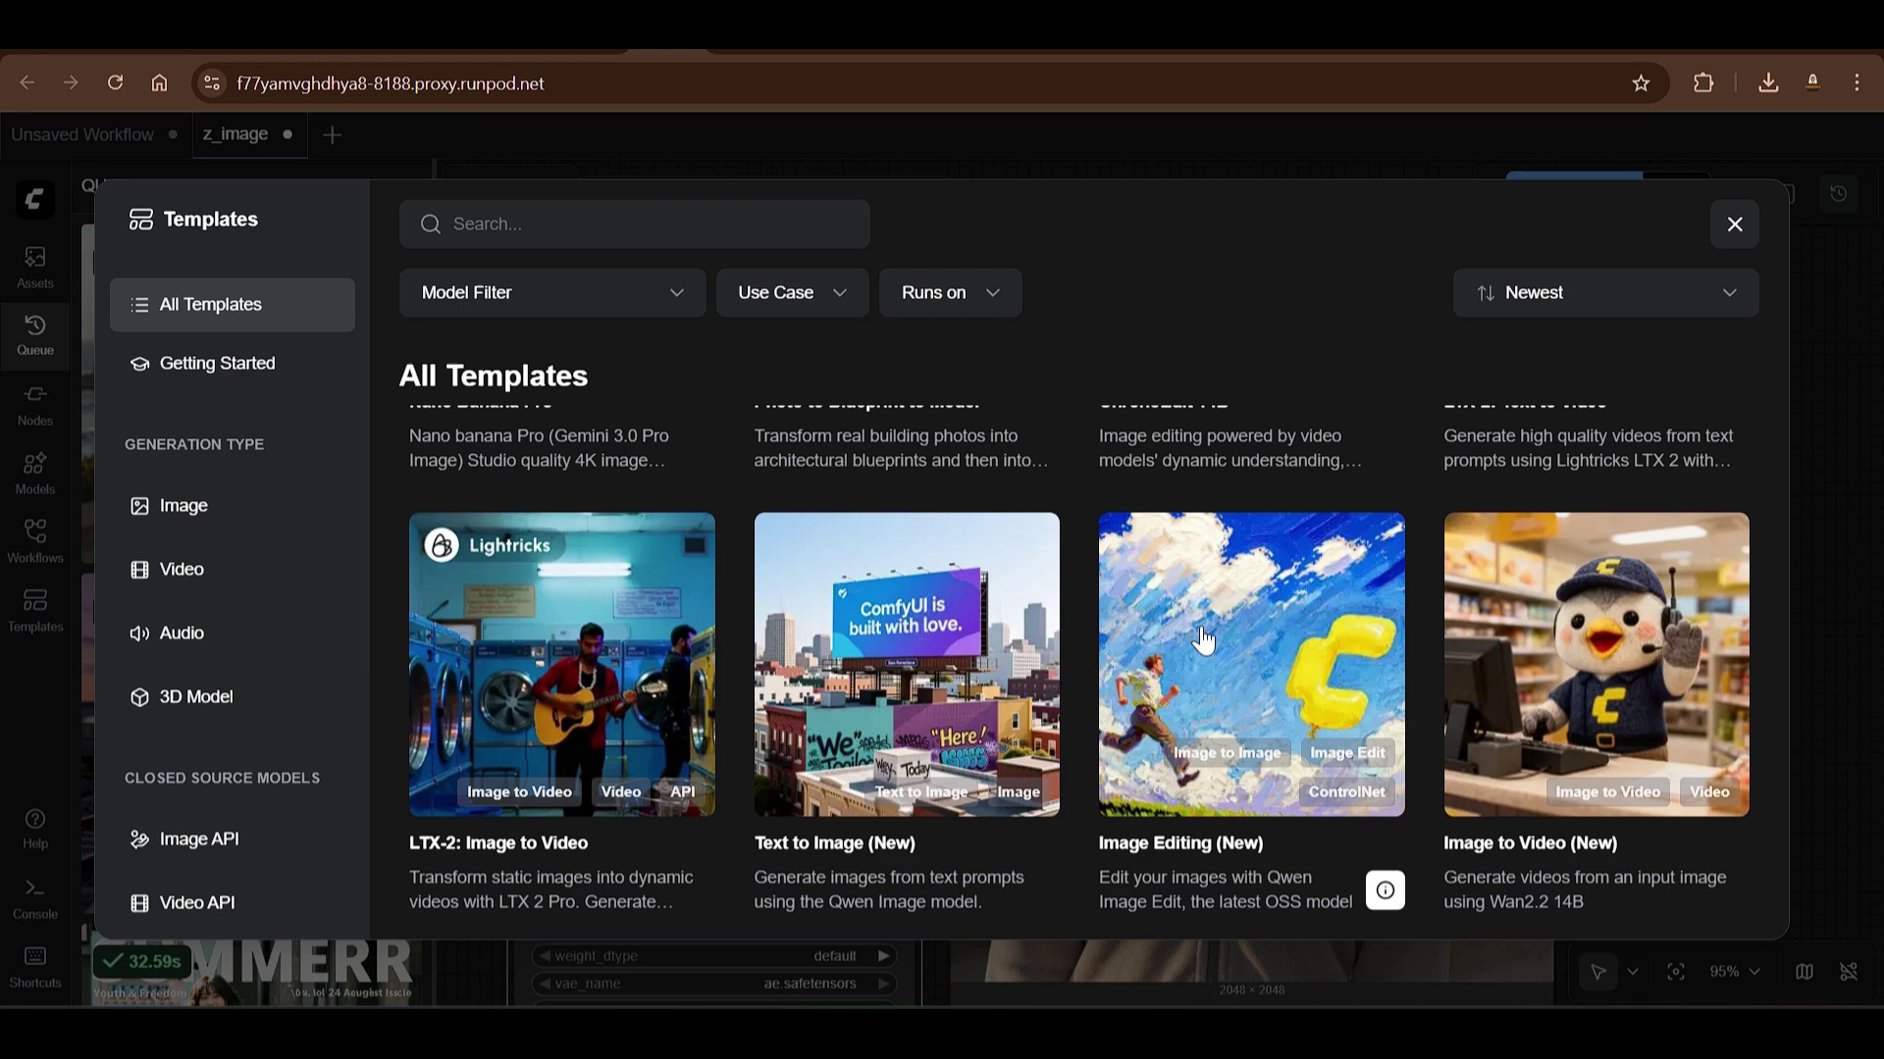
pyautogui.click(1732, 228)
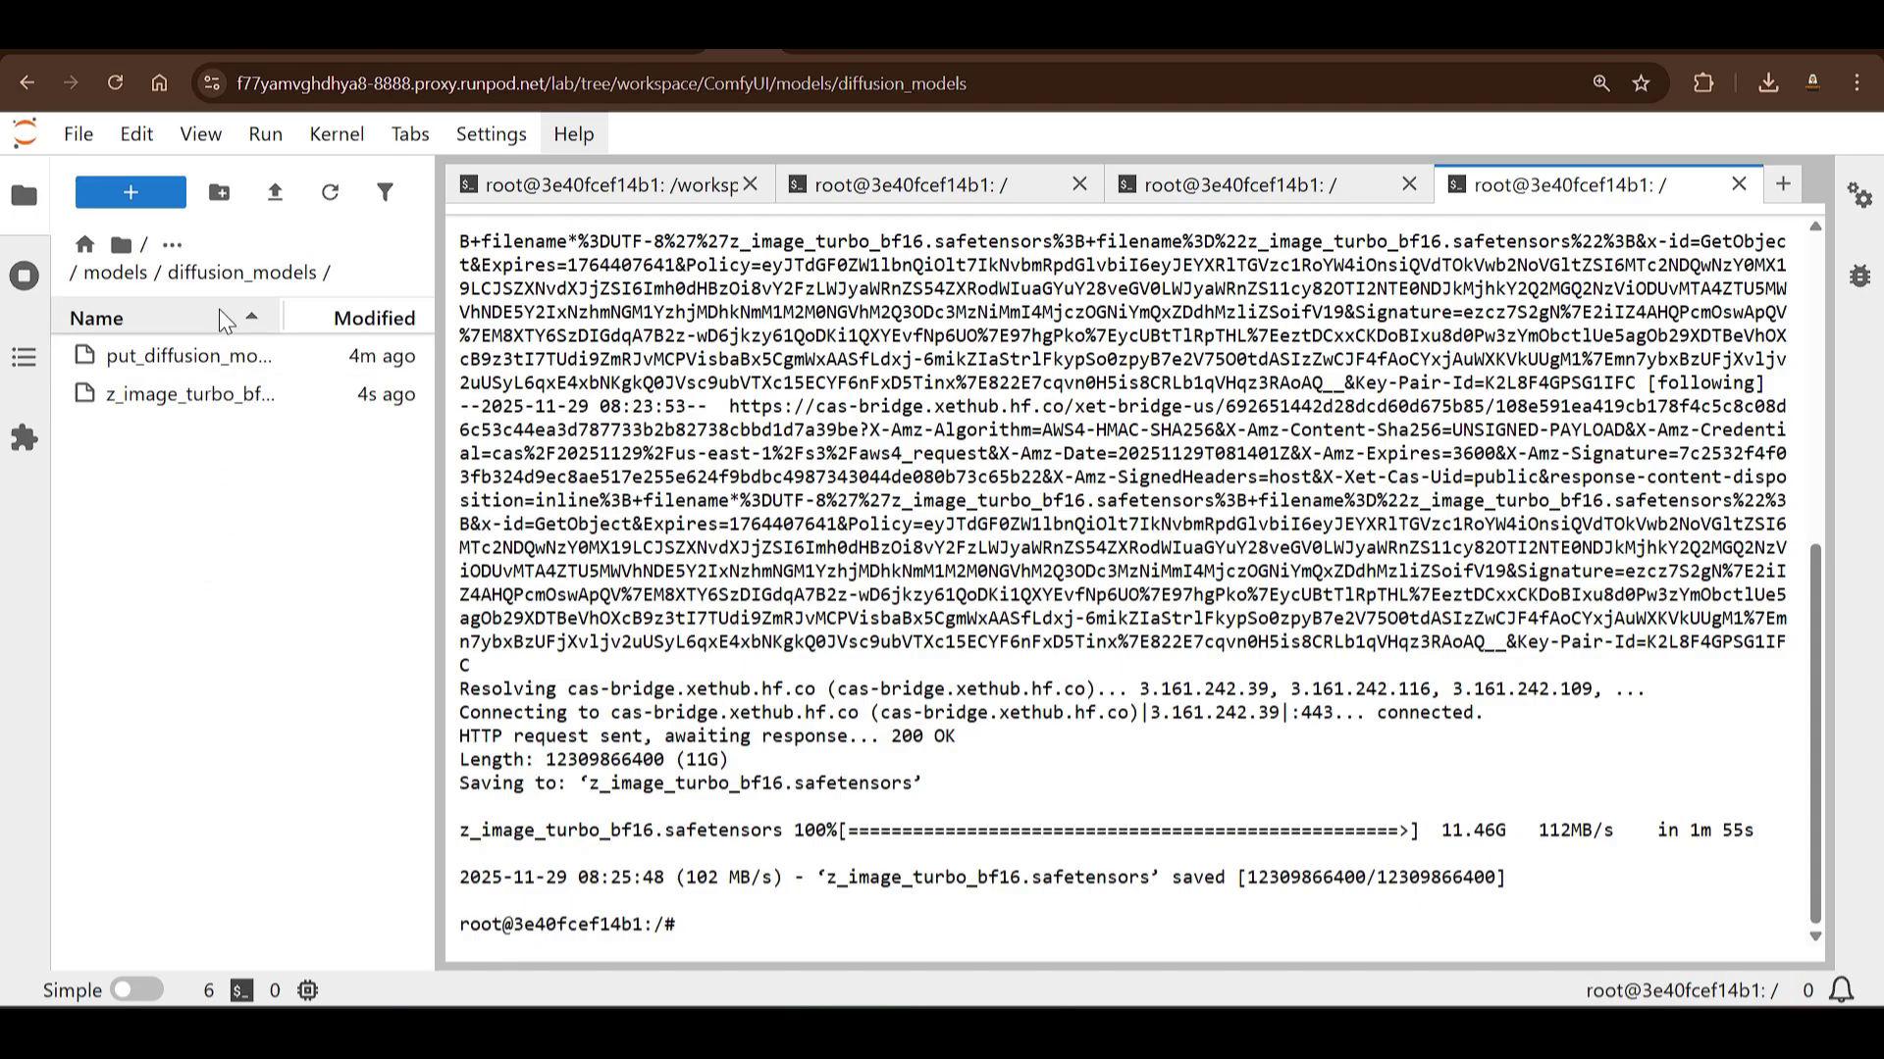
# Step: Read the Z-Image README's Z-Image-Base variant, Model Zoo and showcase sections
pyautogui.click(167, 243)
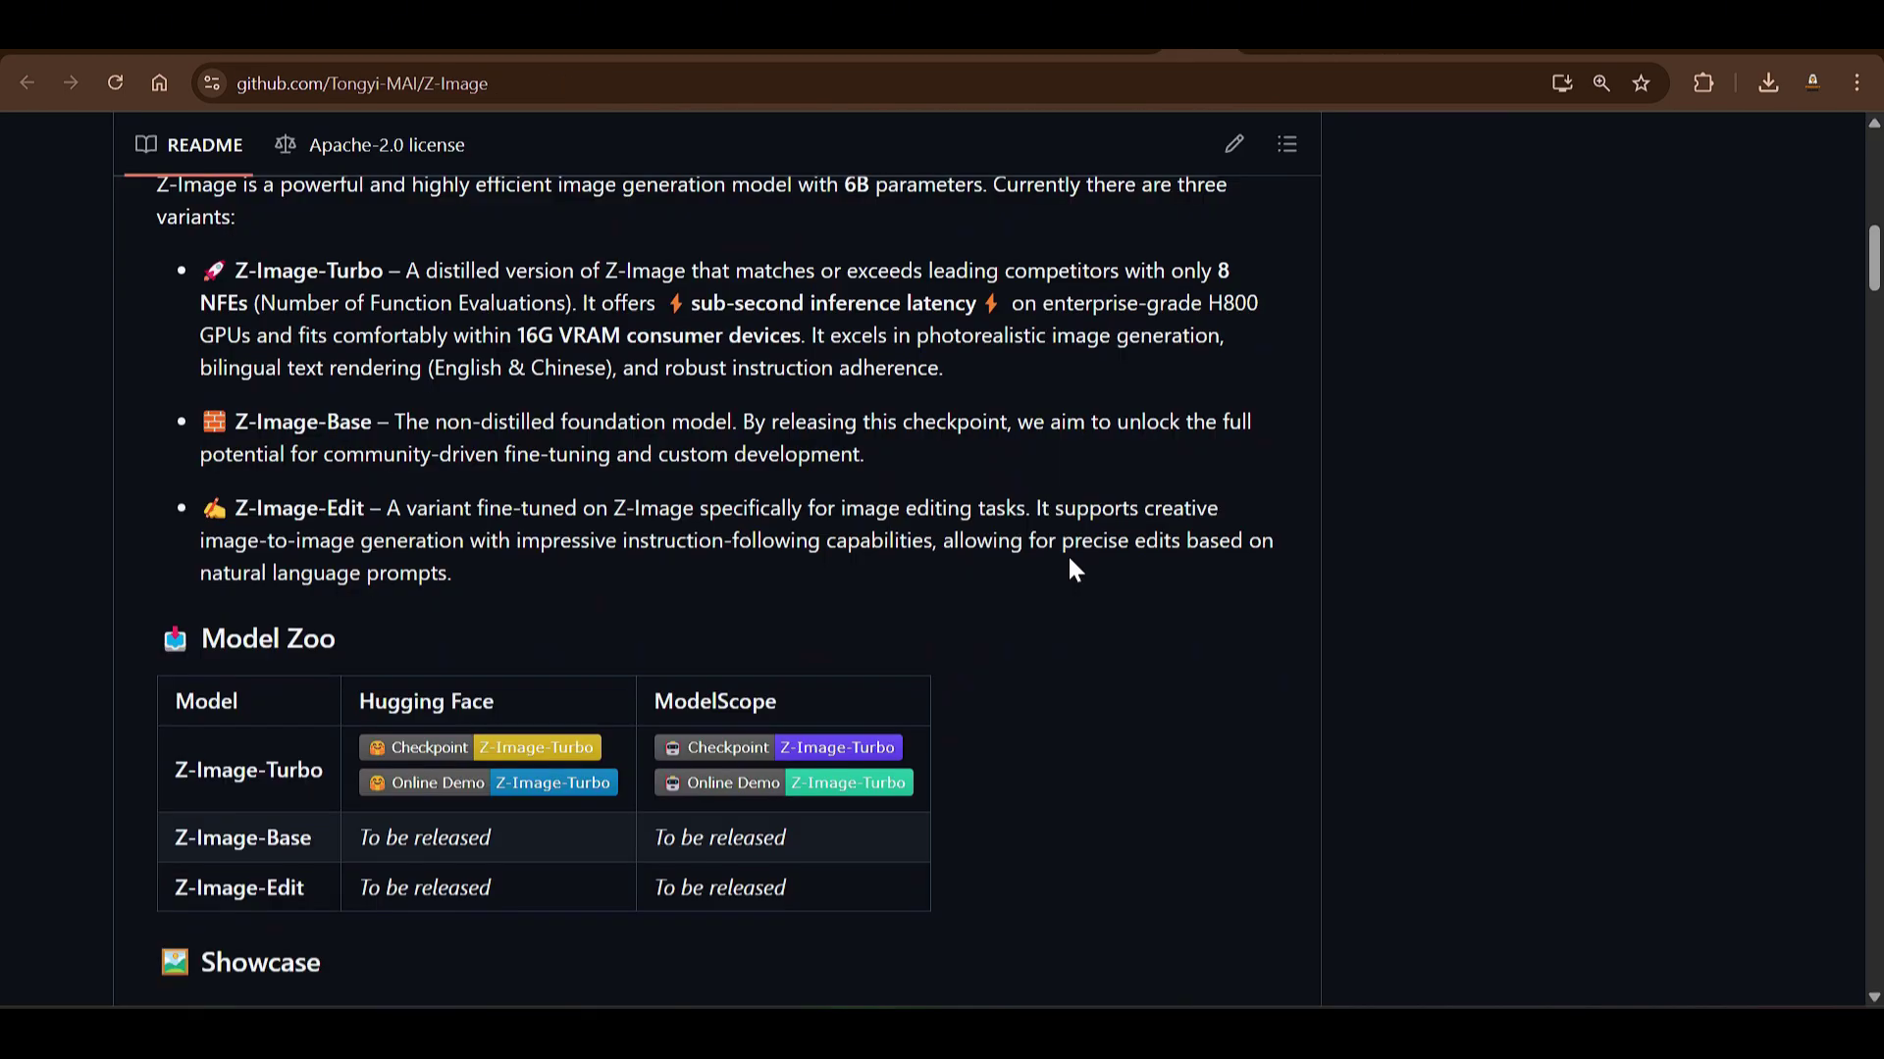
pyautogui.moveTo(249, 421); pyautogui.dragTo(326, 422)
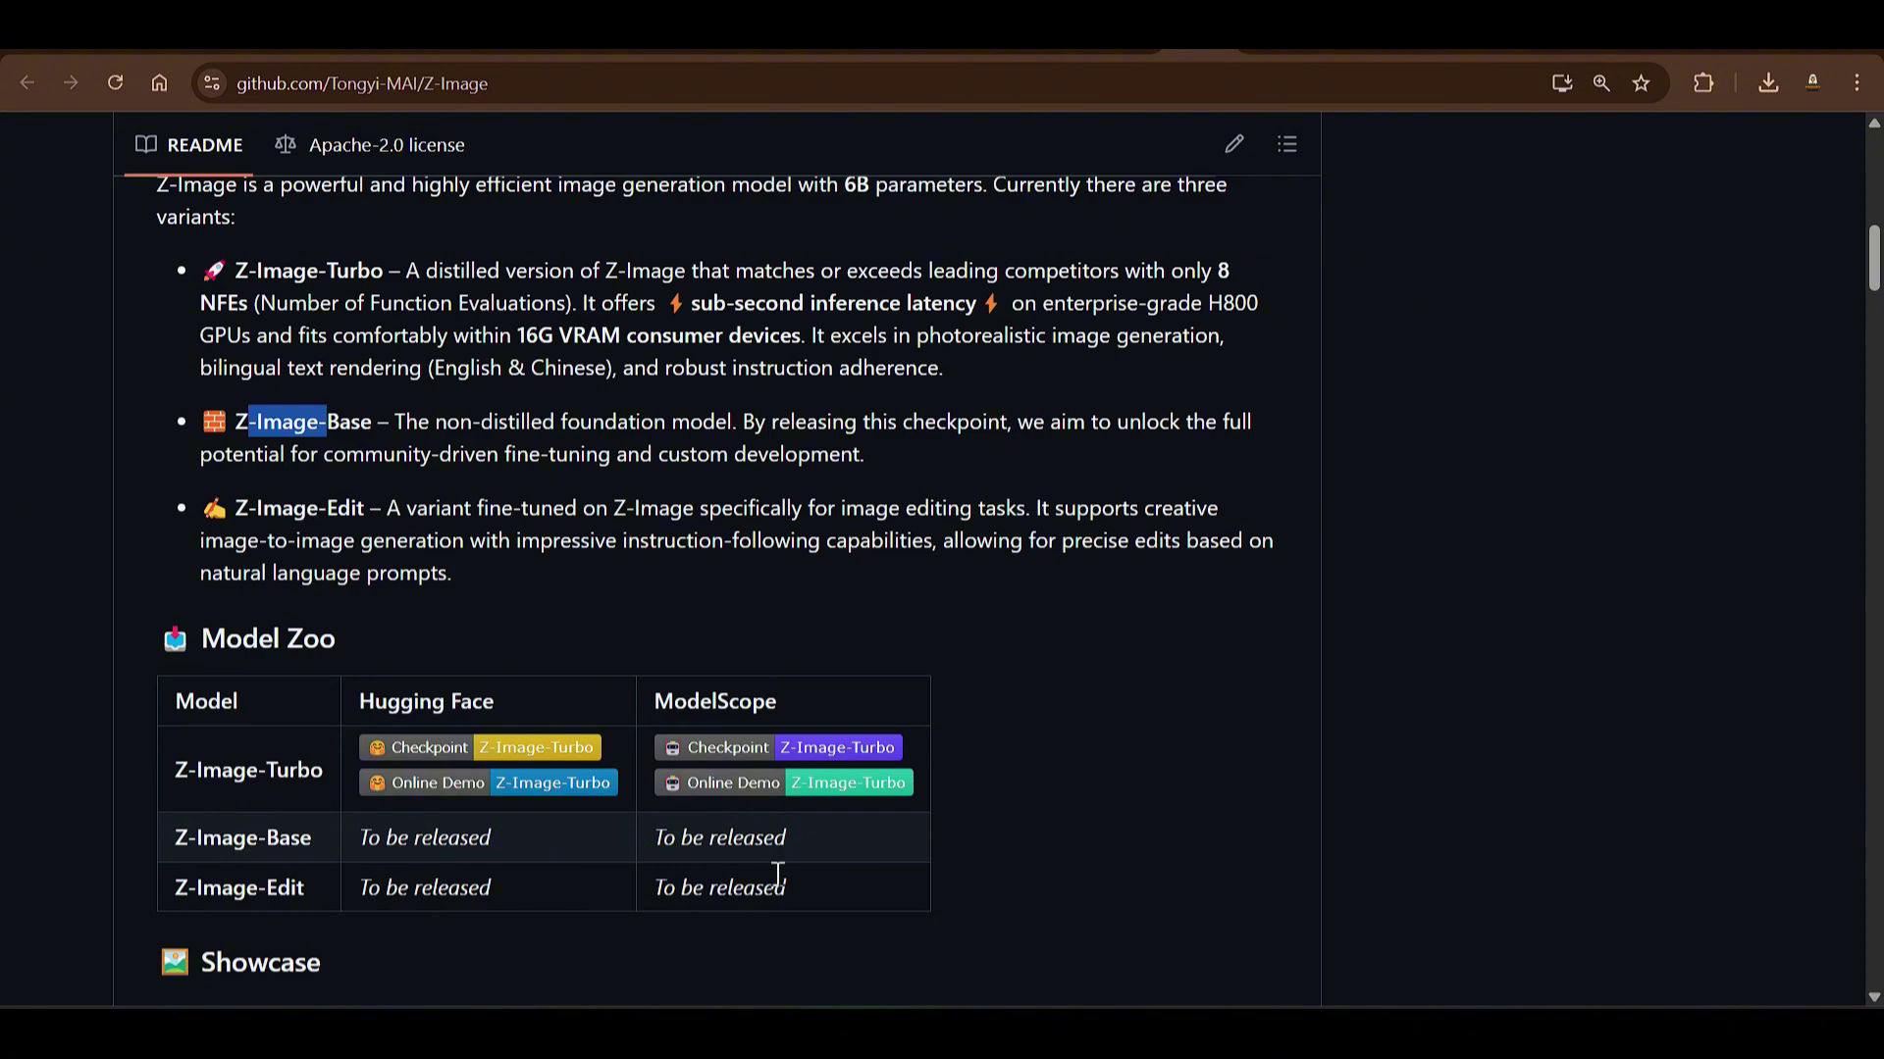
pyautogui.scroll(-20, 888, 493)
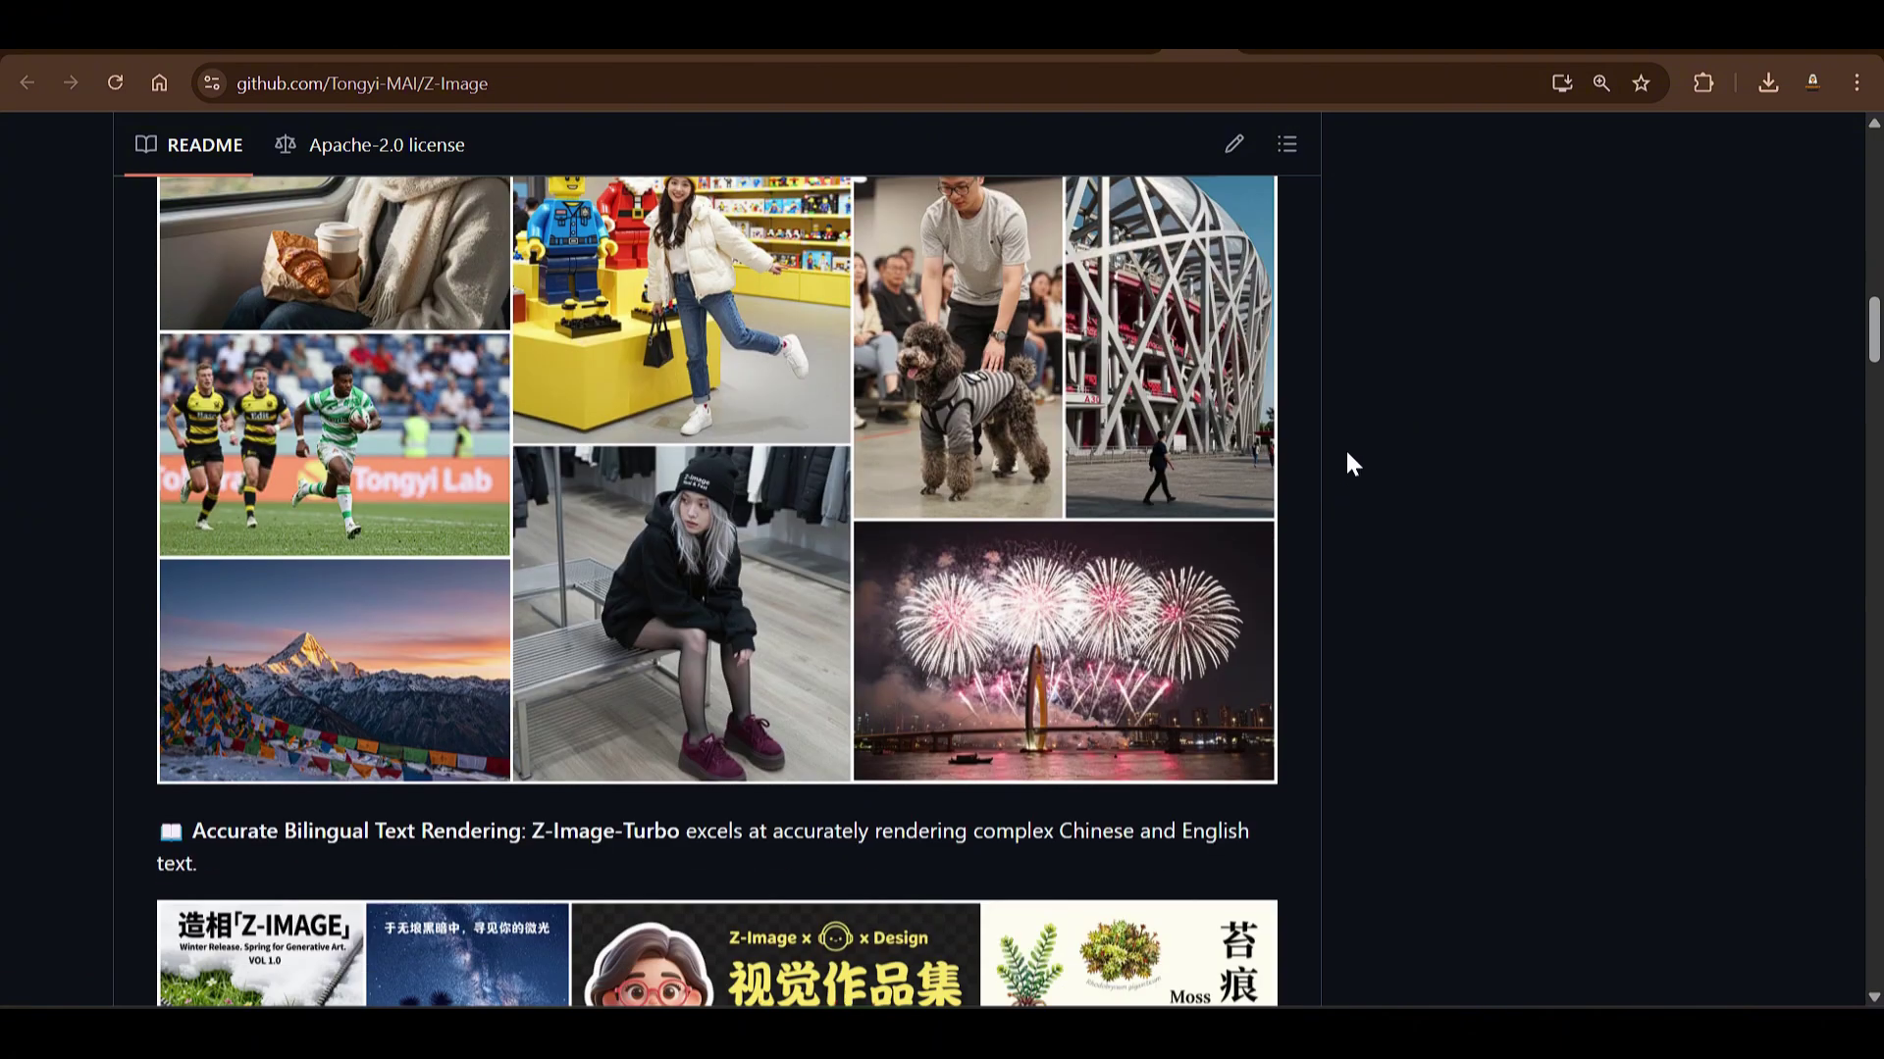
pyautogui.scroll(-5, 1400, 471)
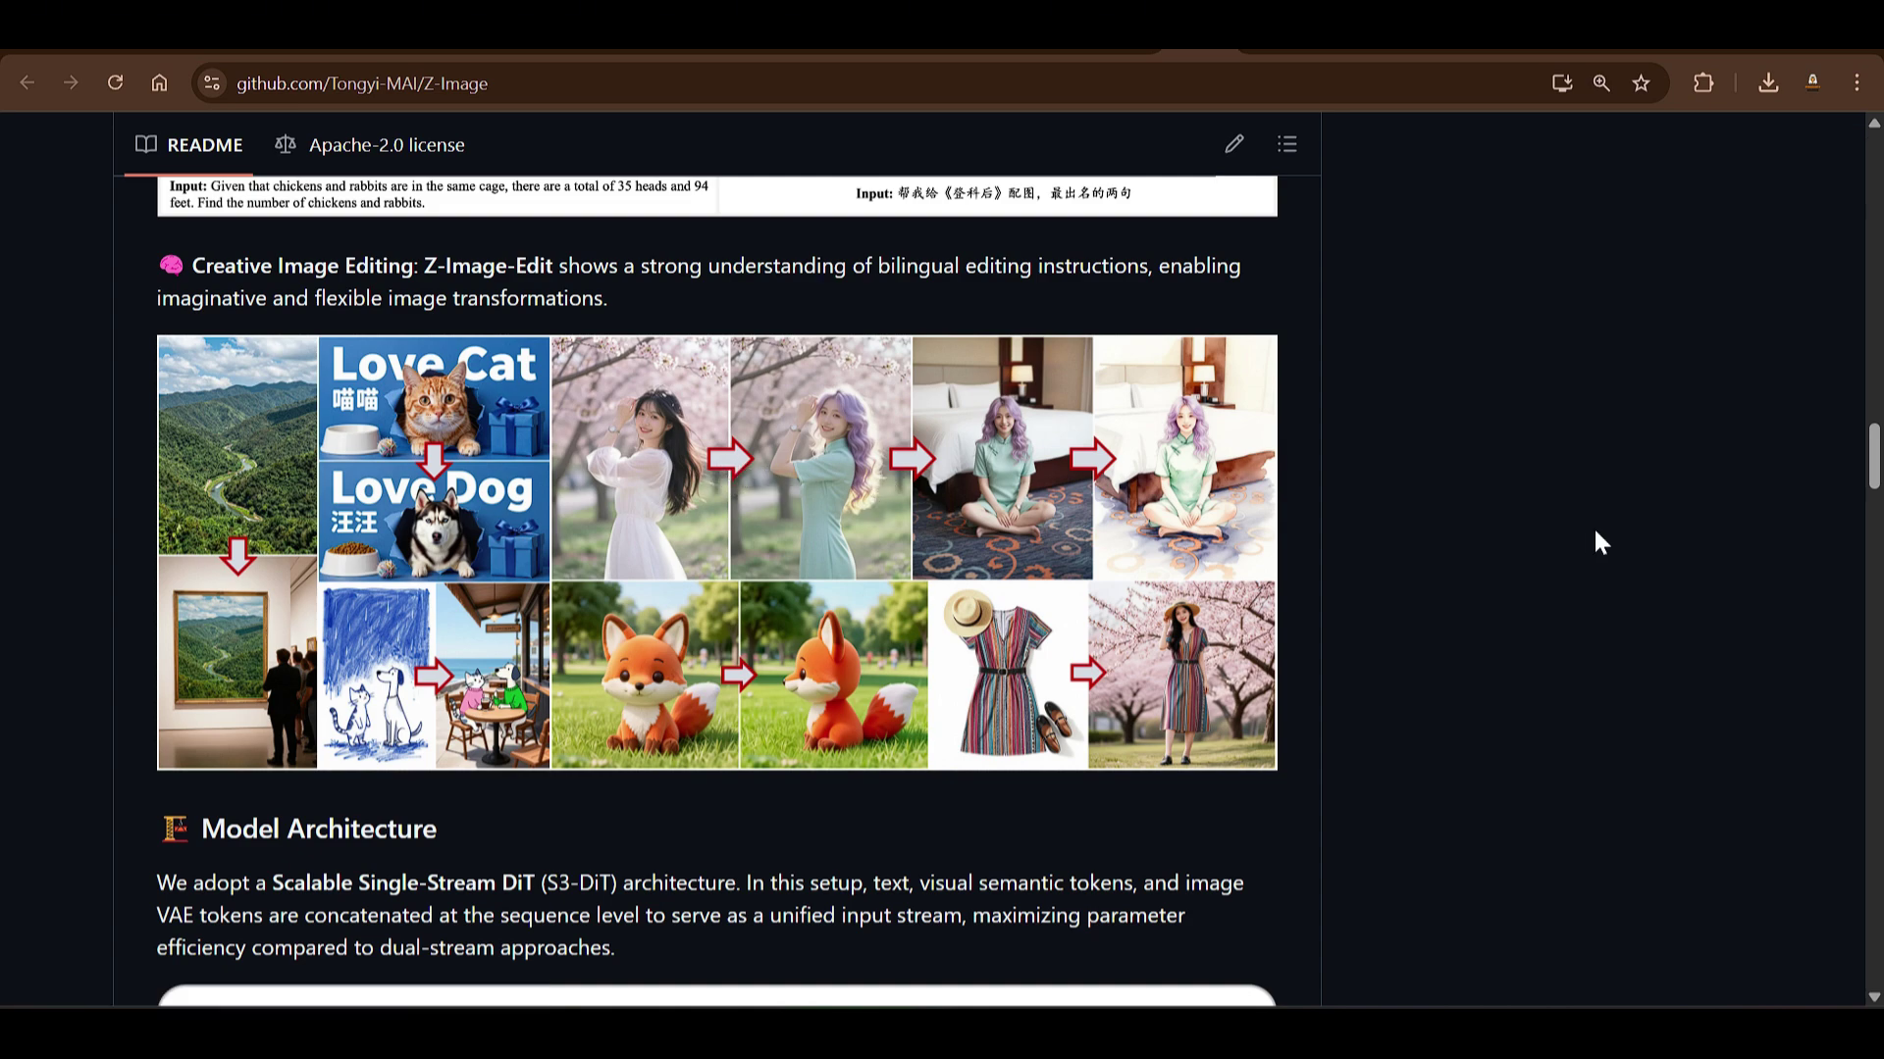
pyautogui.scroll(-10, 1648, 535)
pyautogui.scroll(20, 1650, 545)
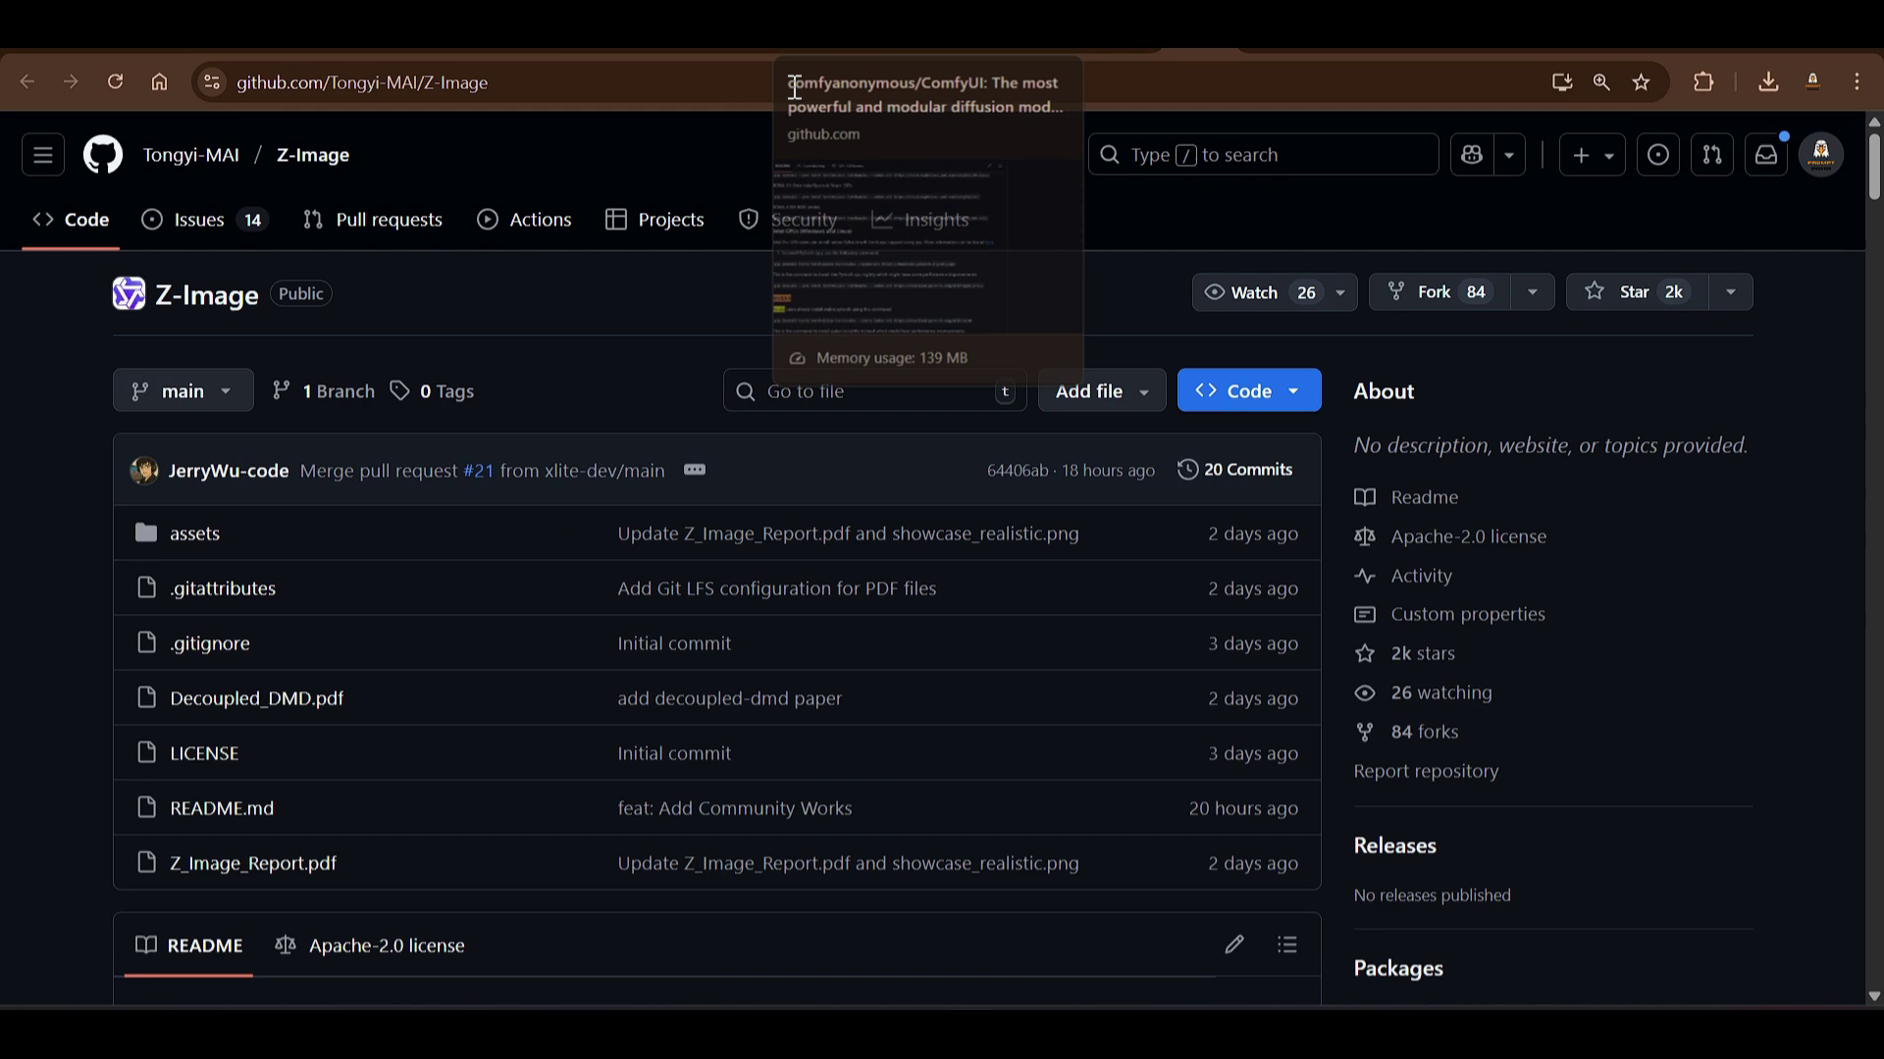
# Step: Stop the literary_harlequin_pigeon and classic_magenta_mouse pods
pyautogui.click(618, 30)
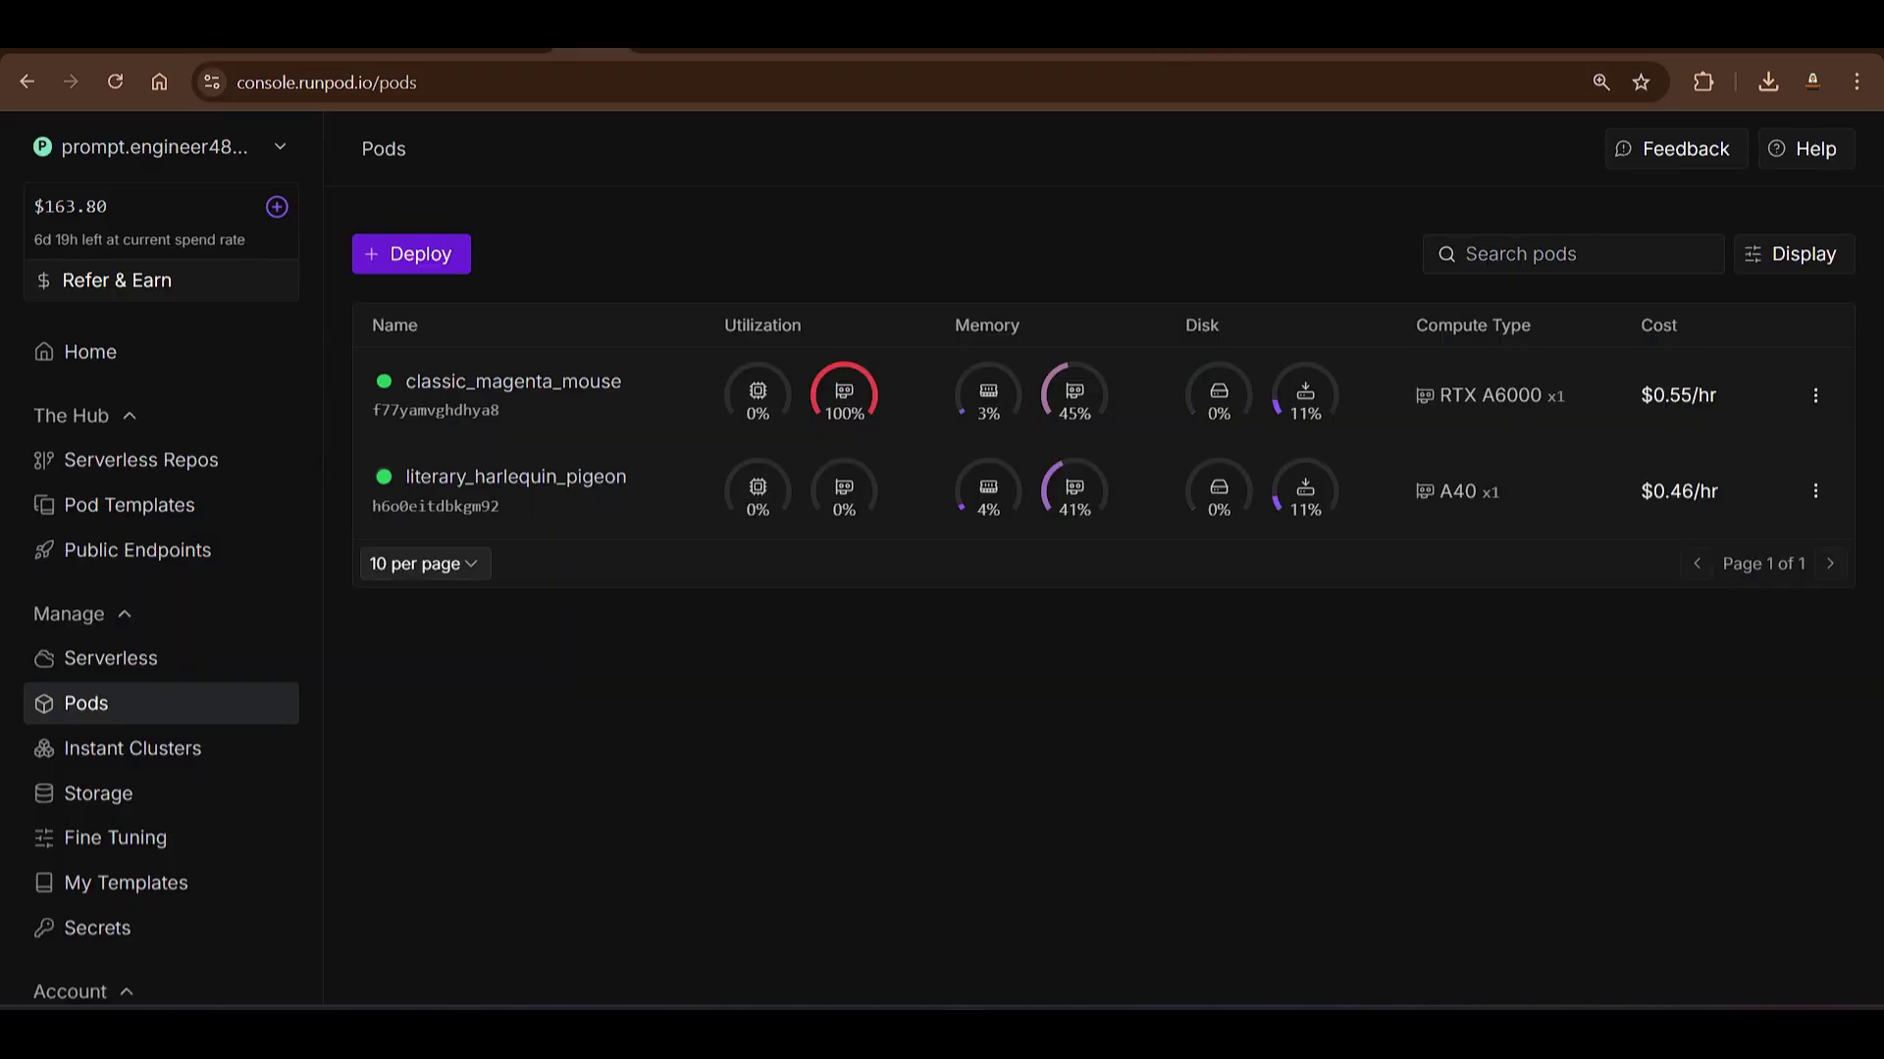
pyautogui.click(1814, 490)
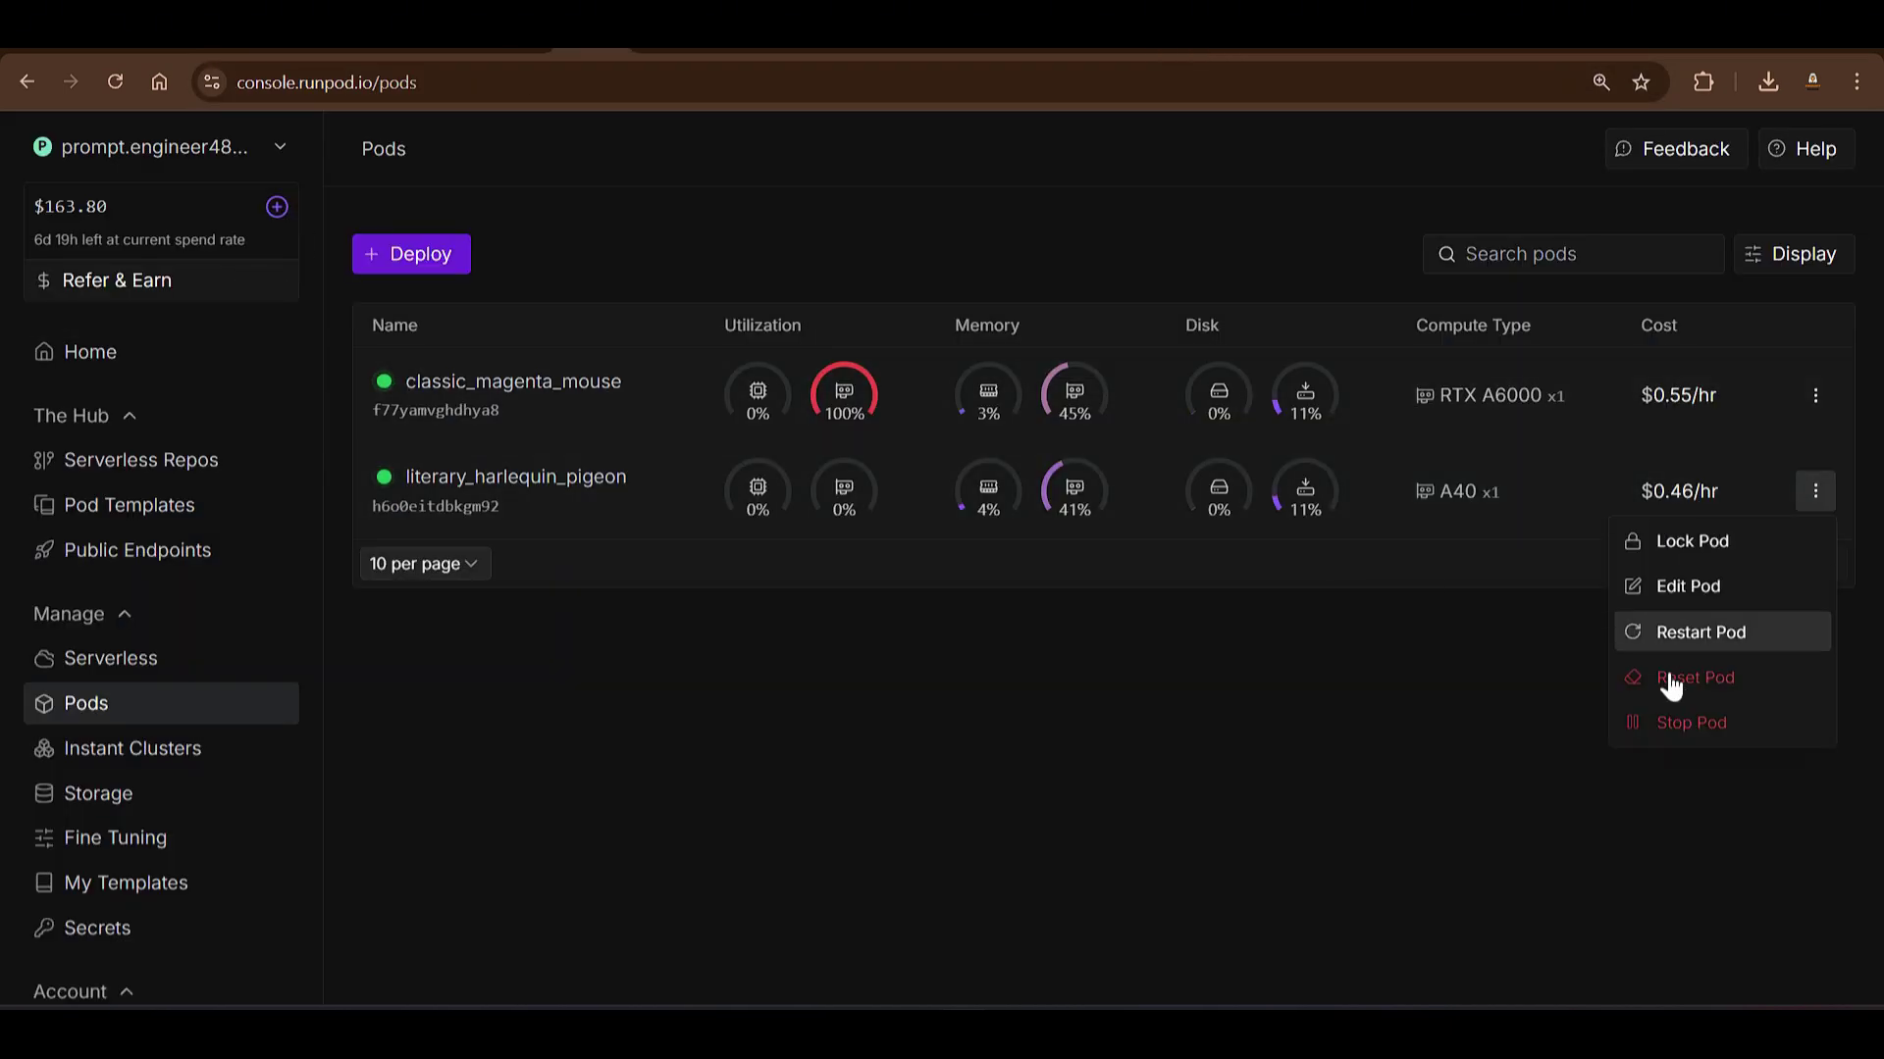
pyautogui.click(1685, 722)
pyautogui.click(1101, 698)
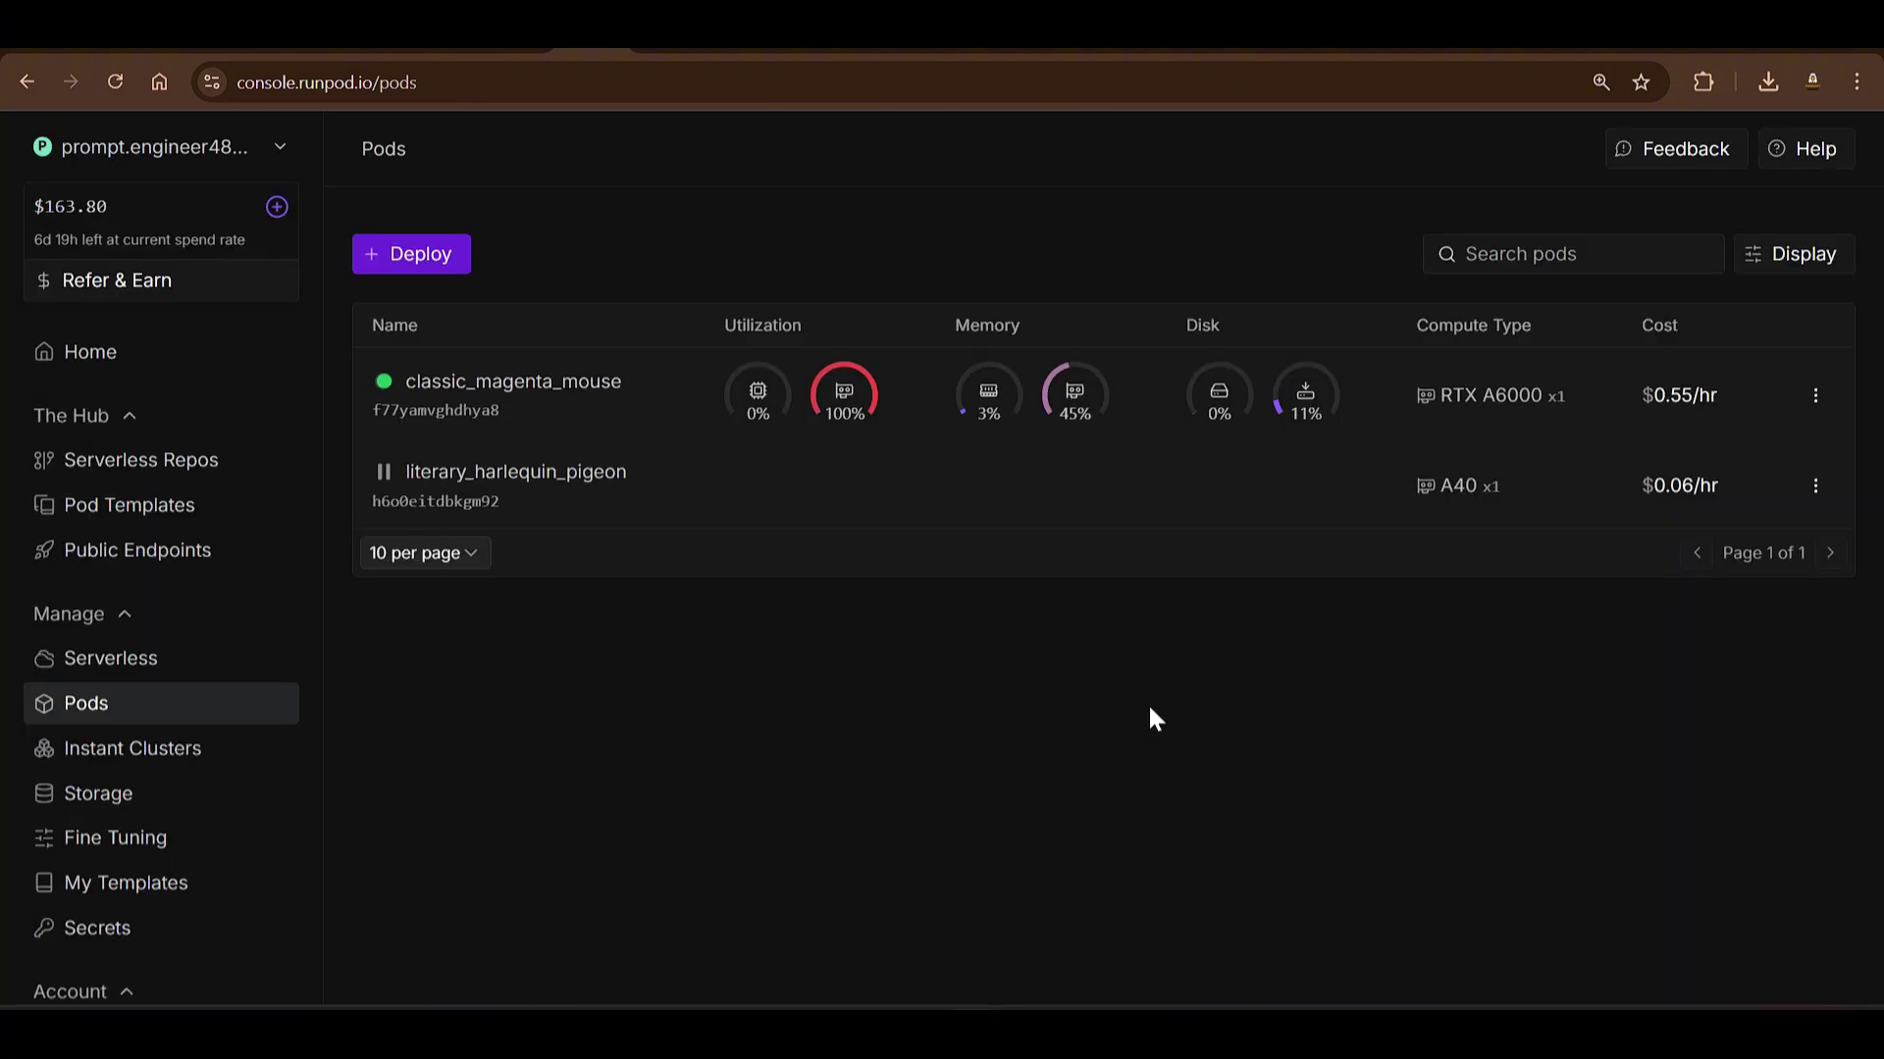
pyautogui.click(1815, 395)
pyautogui.click(1707, 618)
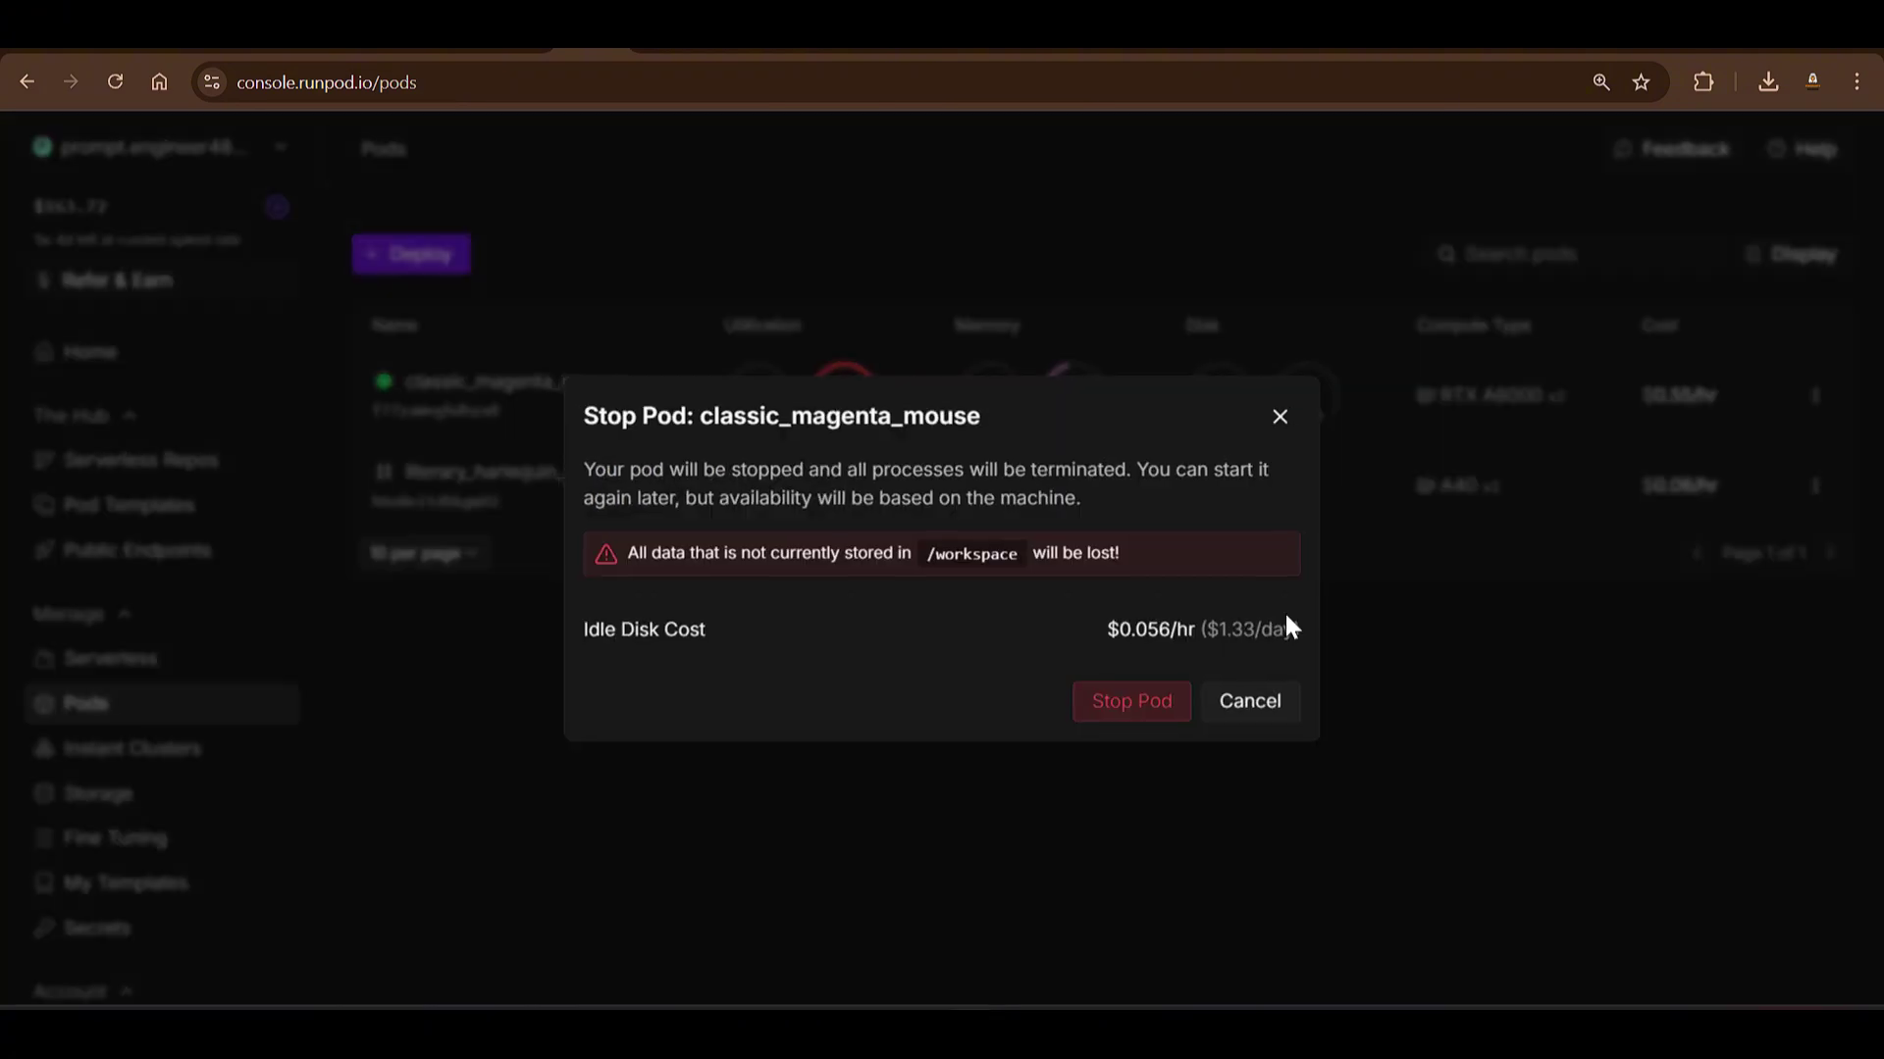
pyautogui.click(1147, 702)
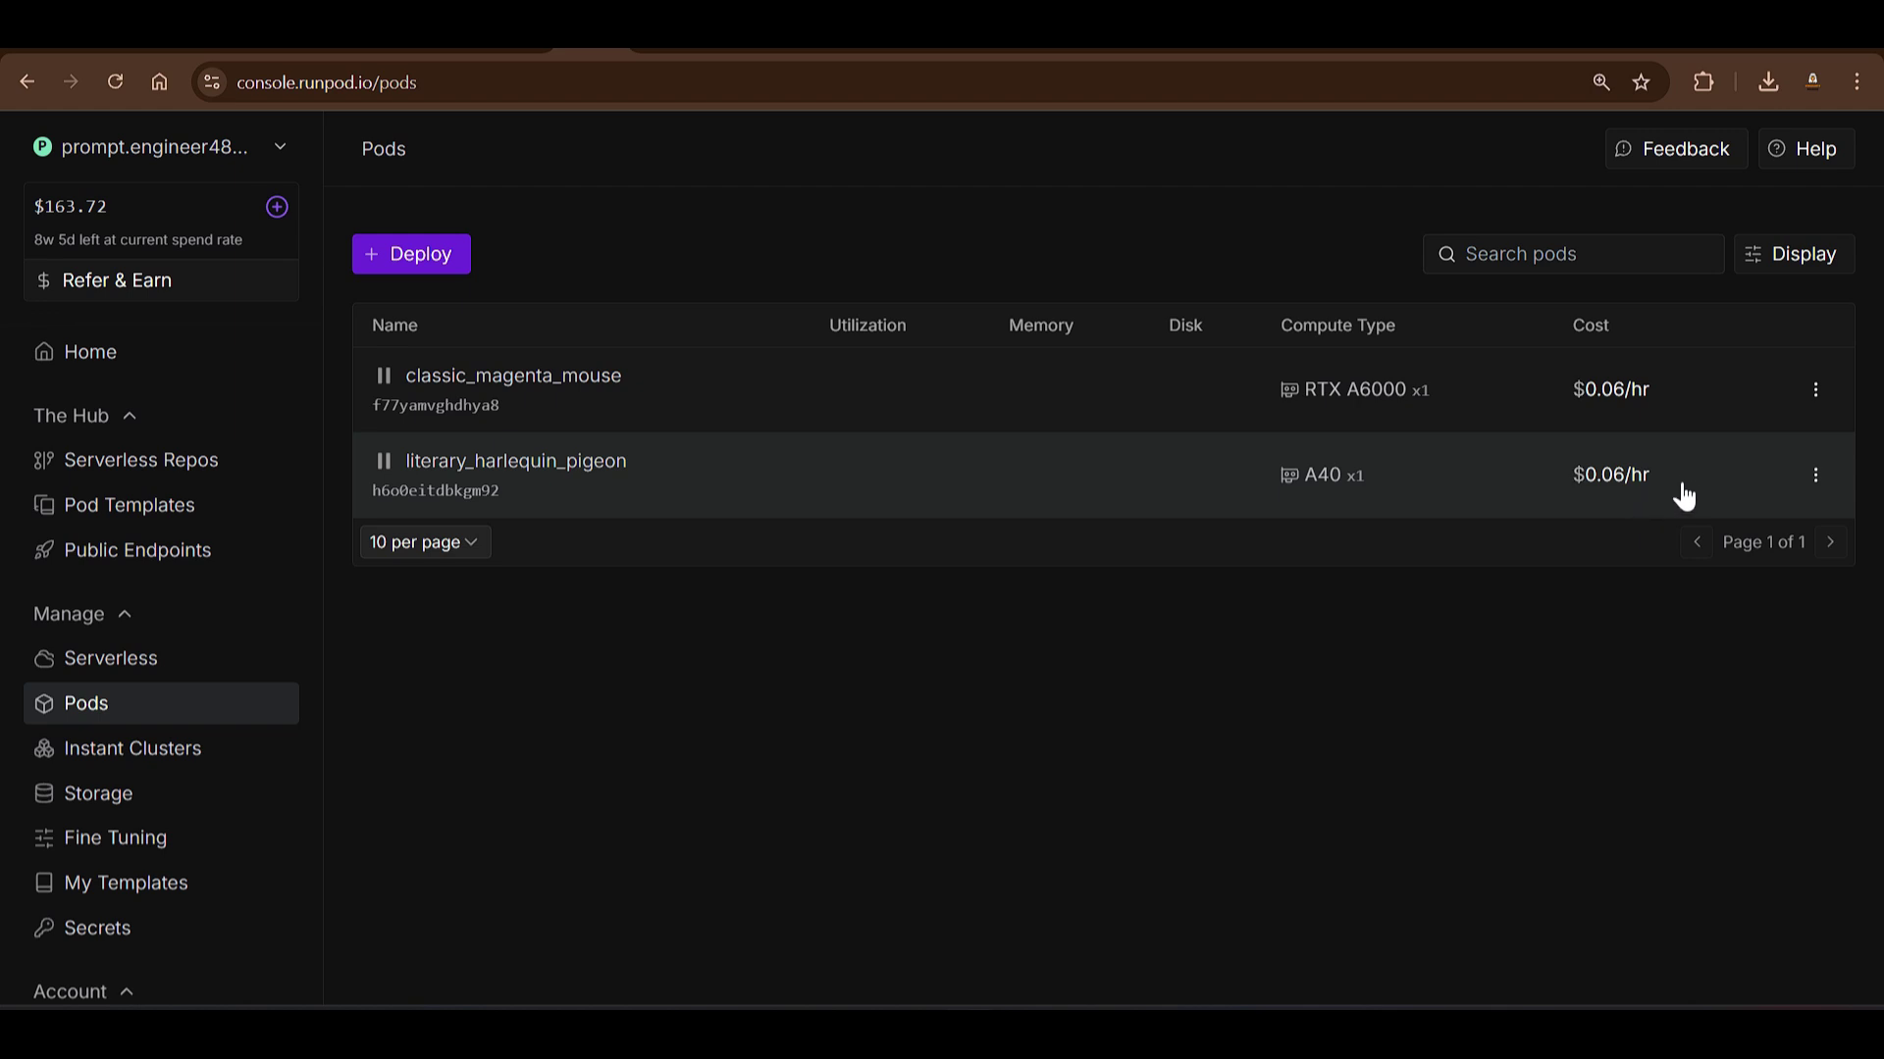
# Step: Terminate both stopped pods, literary_harlequin_pigeon and classic_magenta_mouse
pyautogui.click(1815, 479)
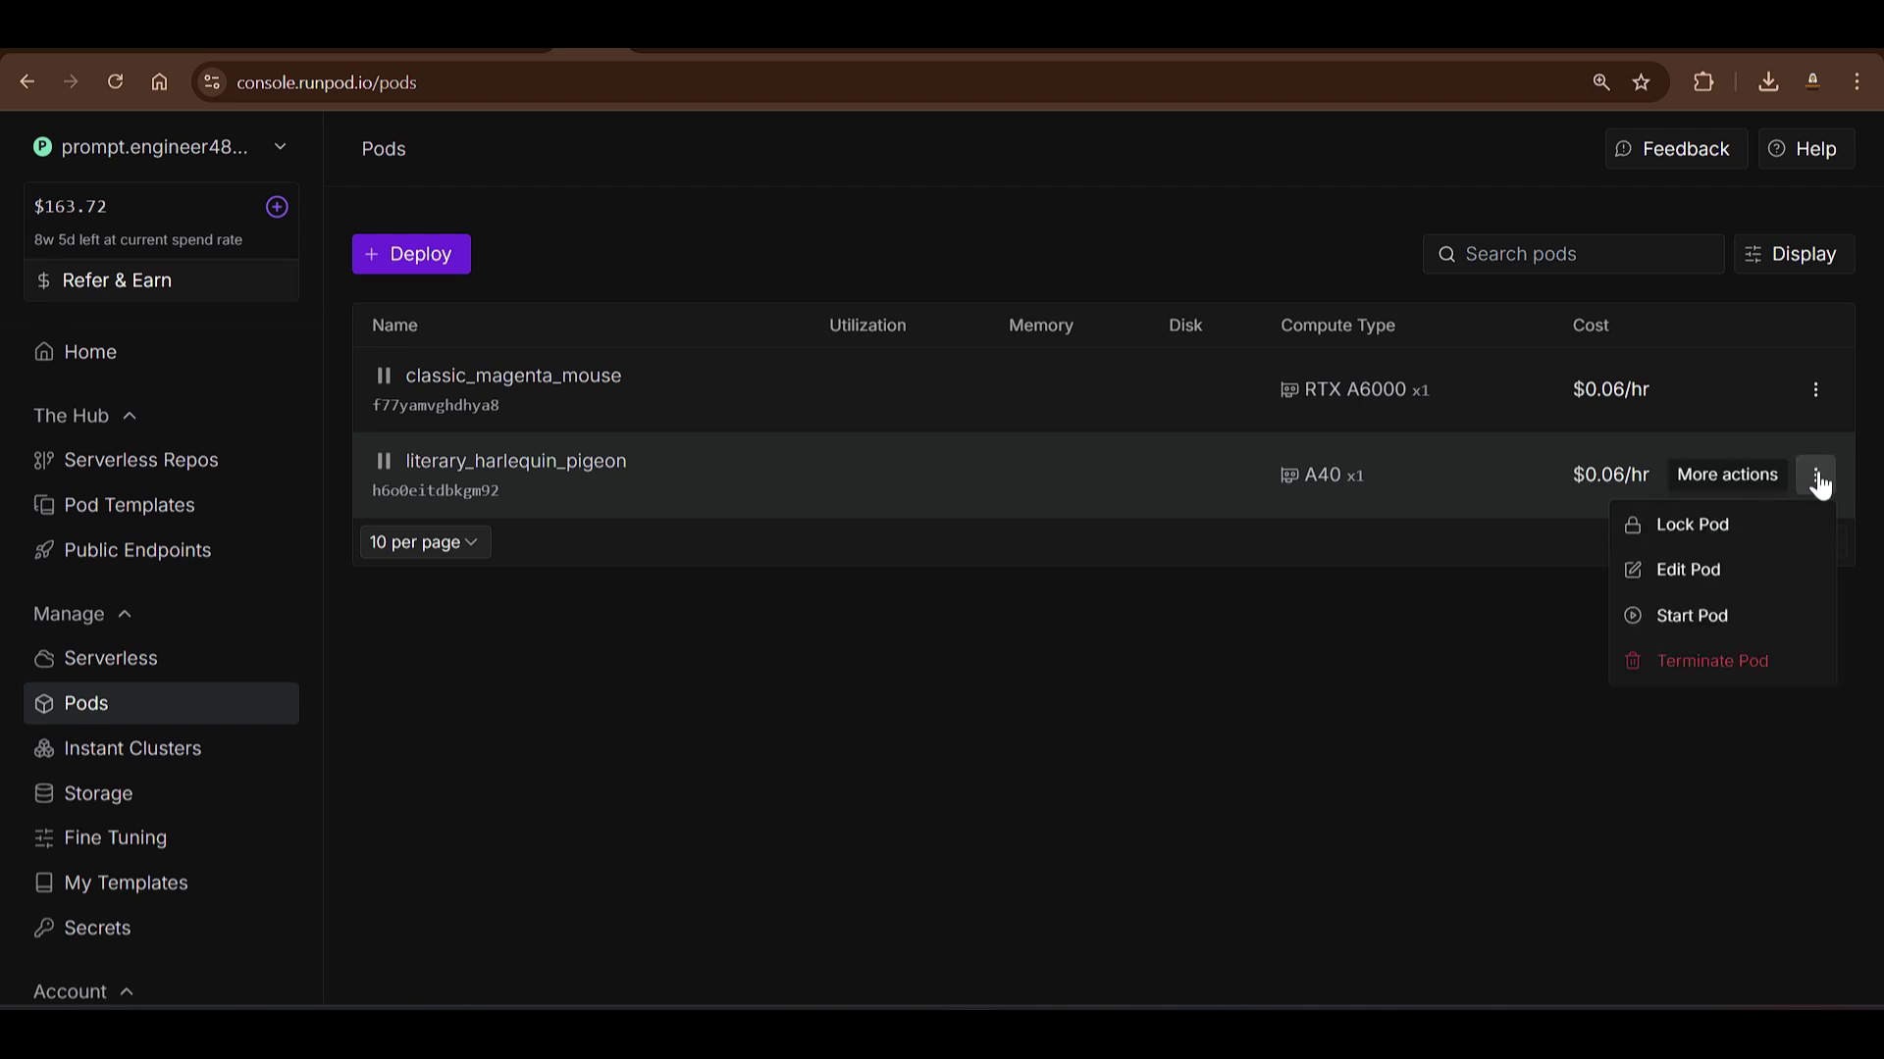
pyautogui.click(1712, 660)
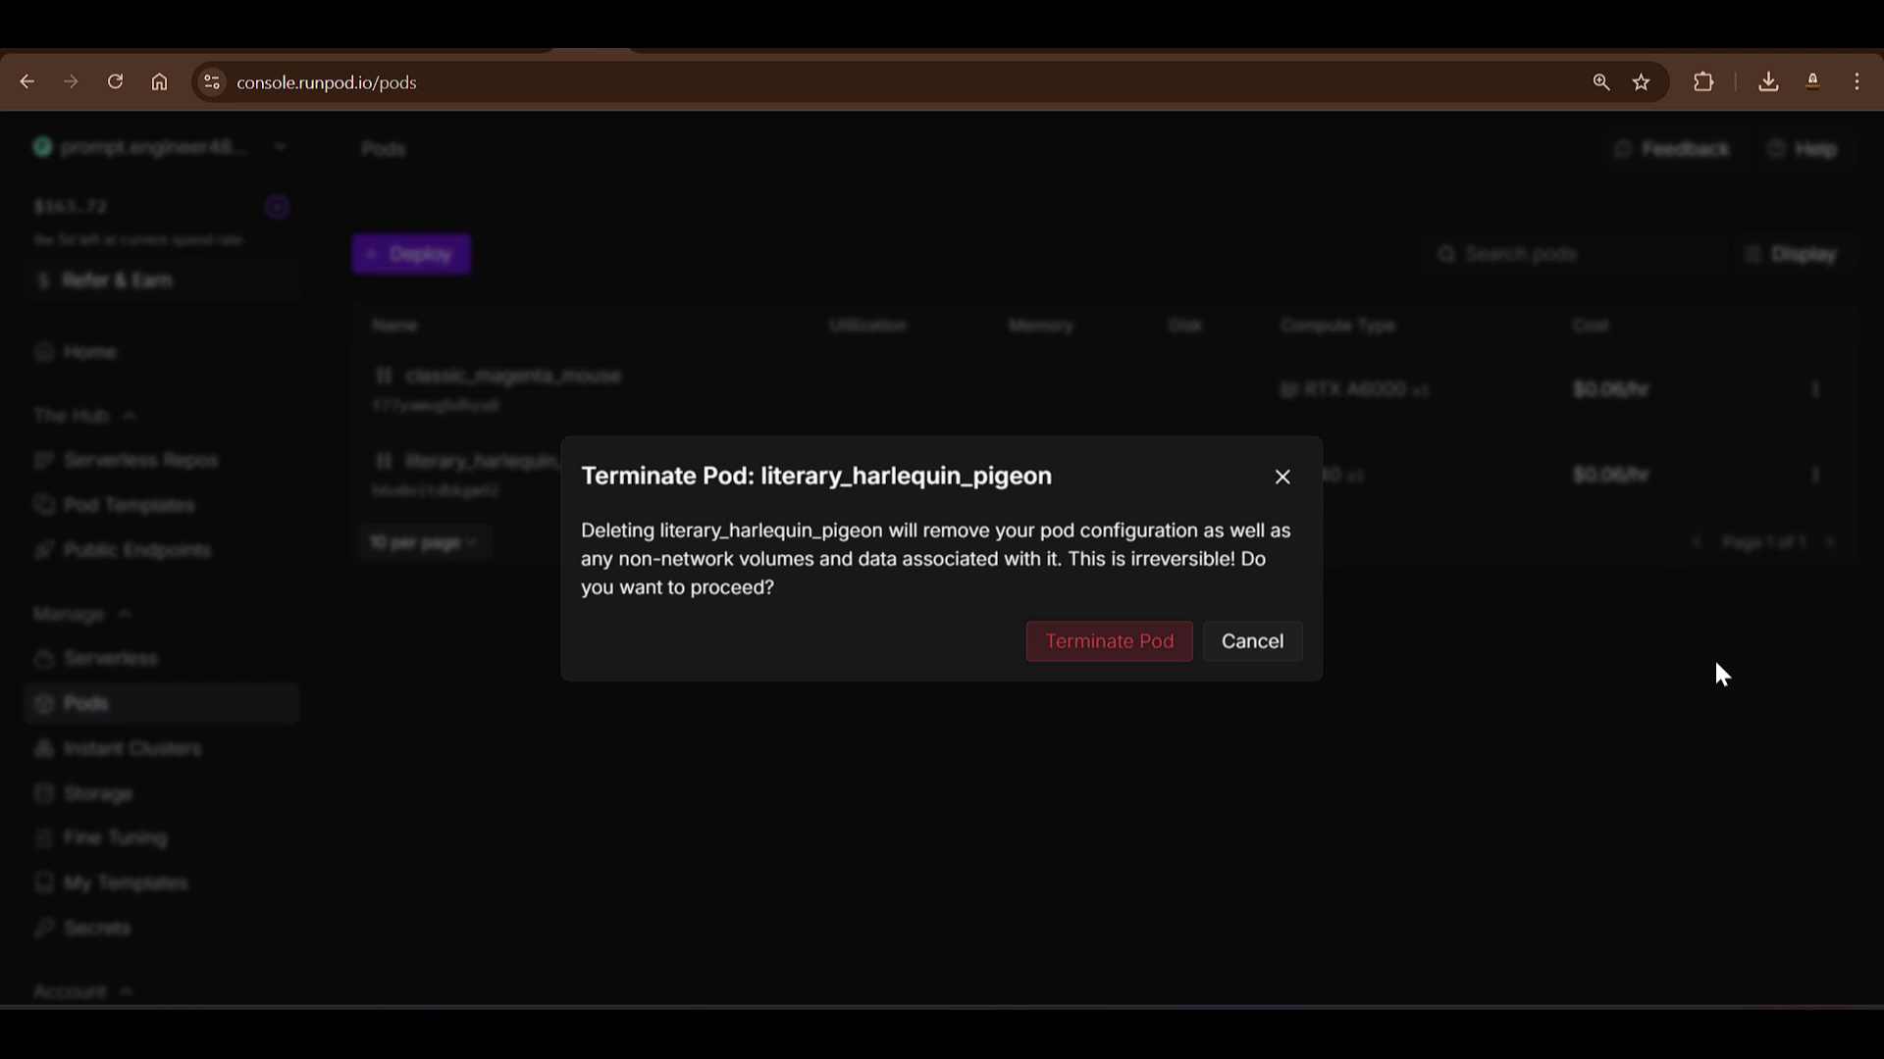
pyautogui.click(1143, 651)
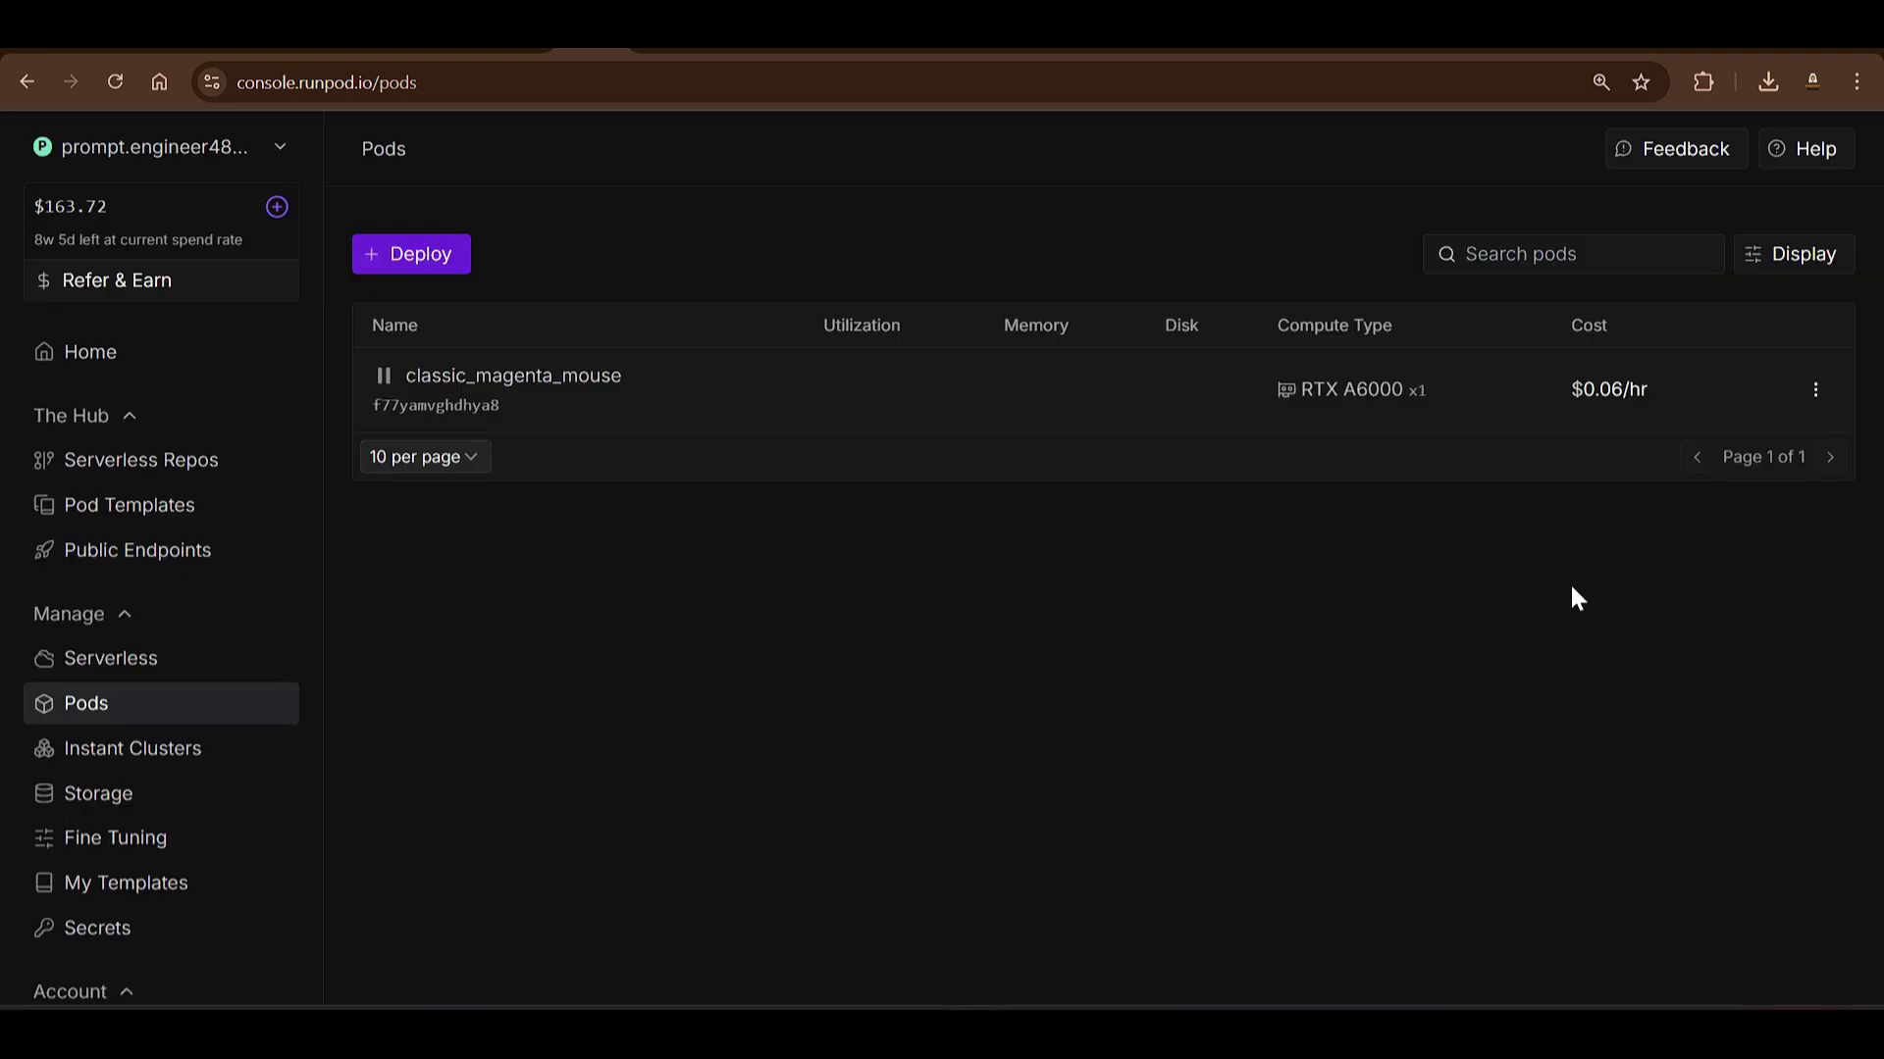
pyautogui.click(1815, 390)
pyautogui.click(1715, 577)
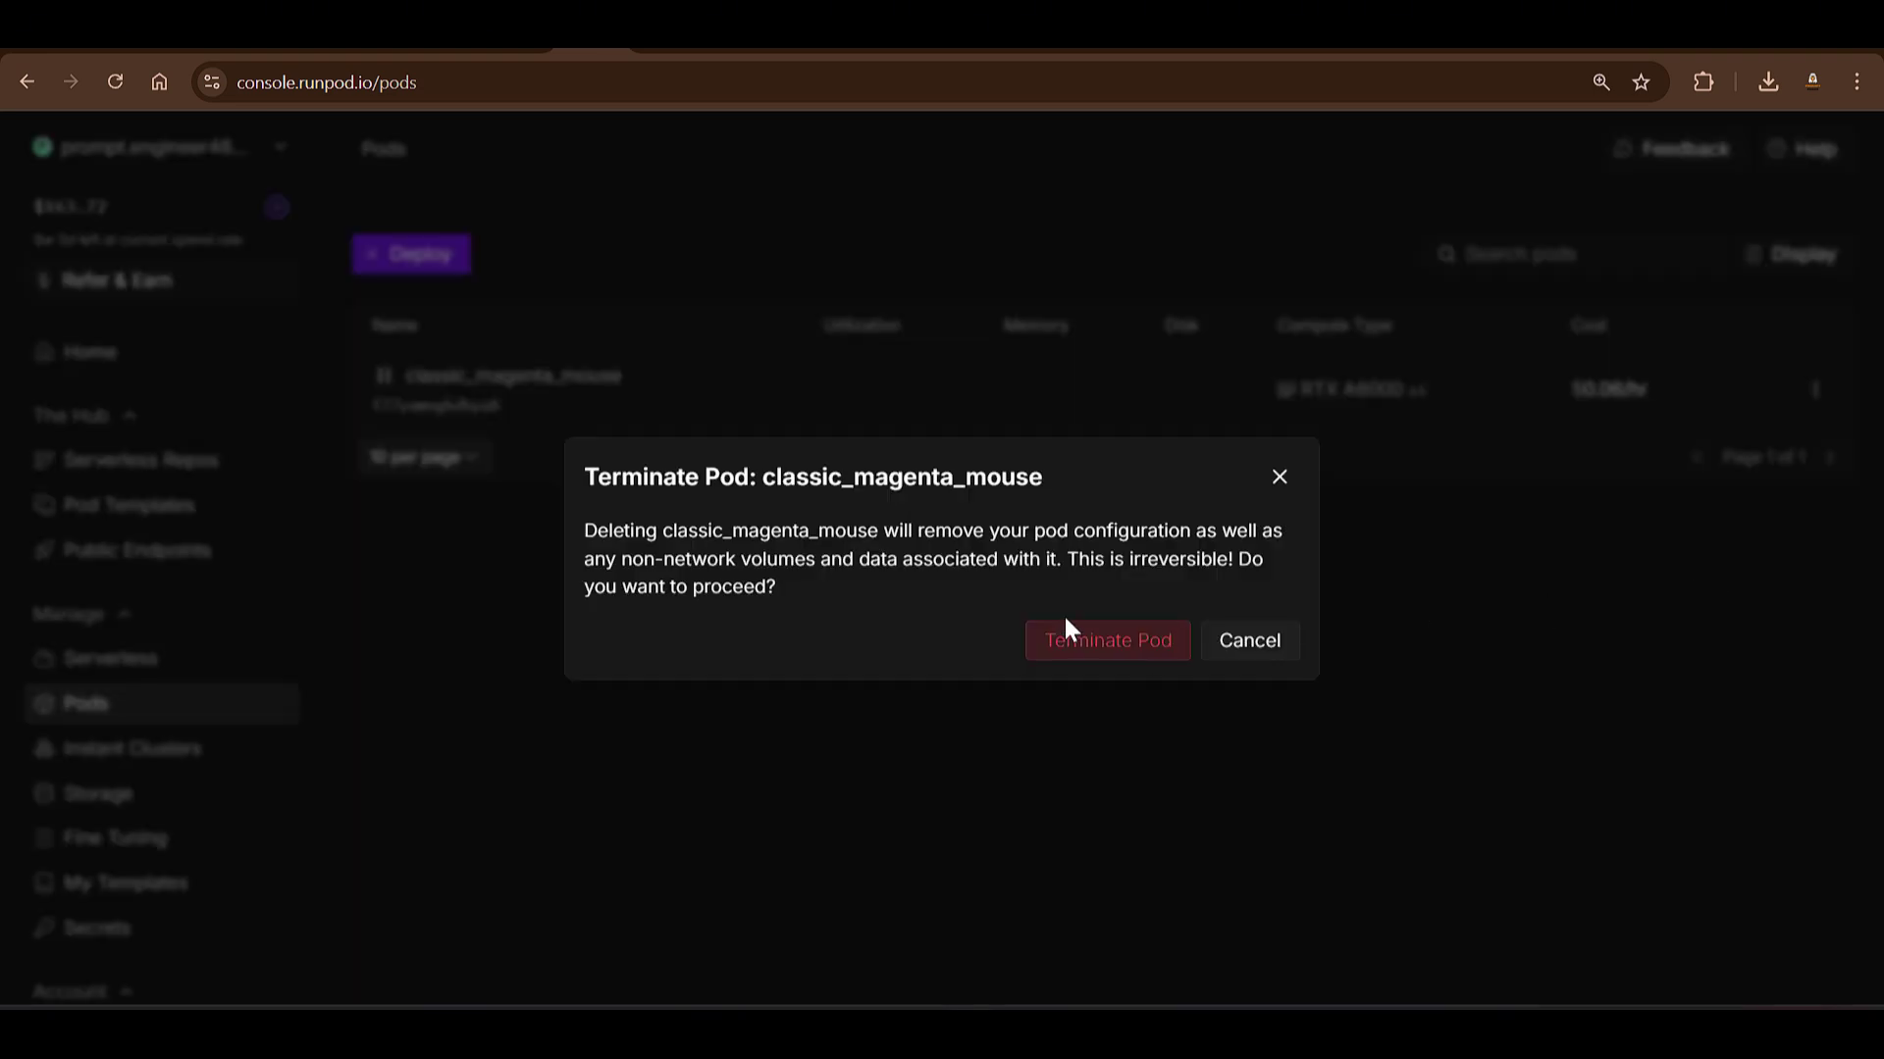
pyautogui.scroll(-10, 932, 549)
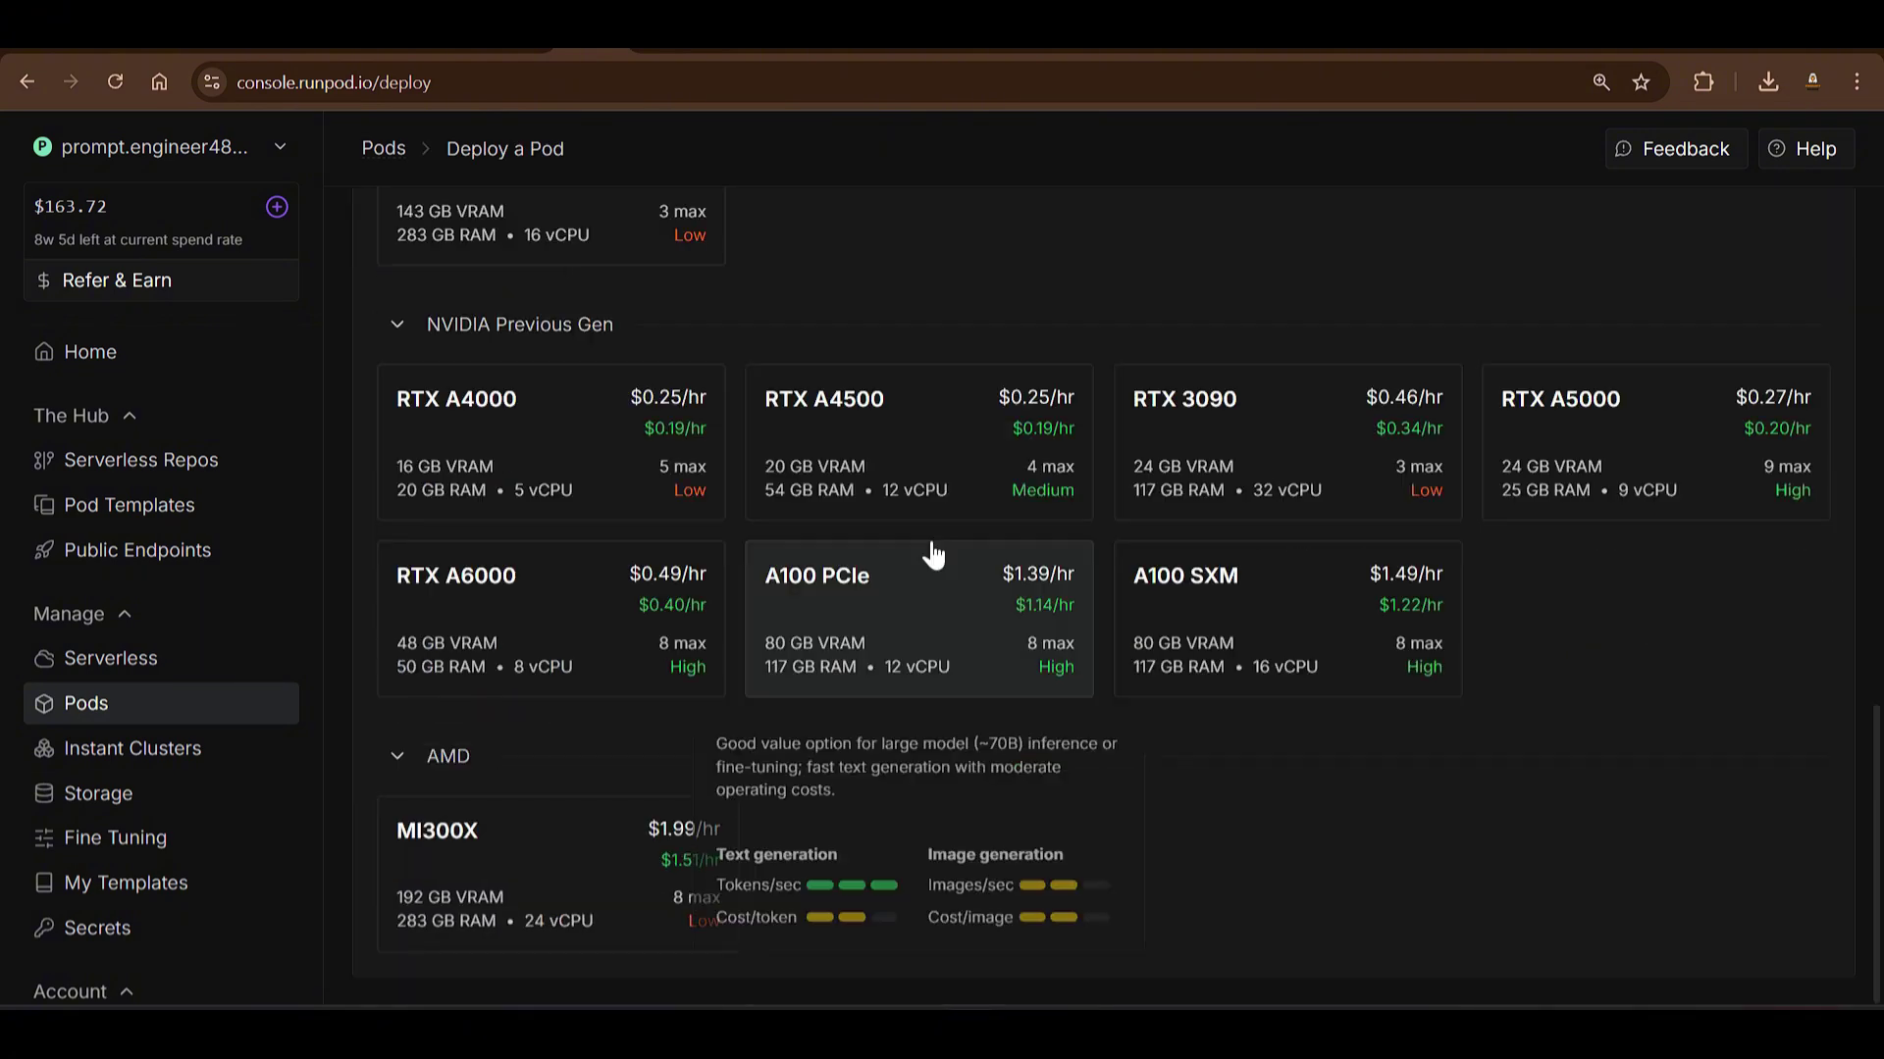